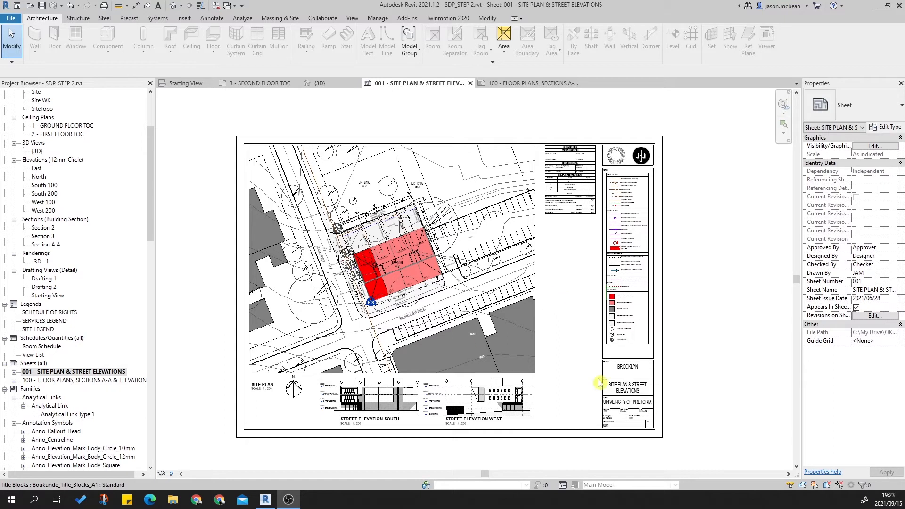
# Step: Review the site plan and street elevations sheet, and the floor plans, section and elevations on sheet 100
pyautogui.moveTo(717, 374); pyautogui.dragTo(711, 356, button='middle')
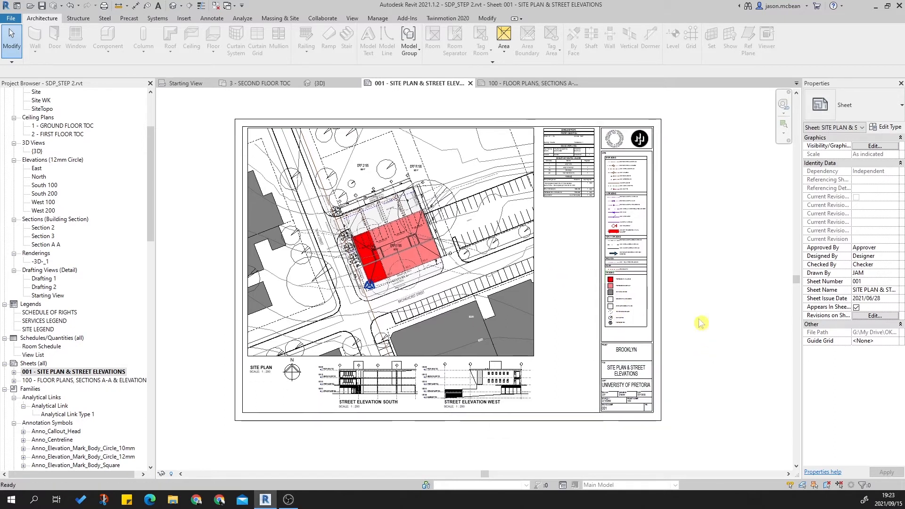
pyautogui.scroll(4, 482, 430)
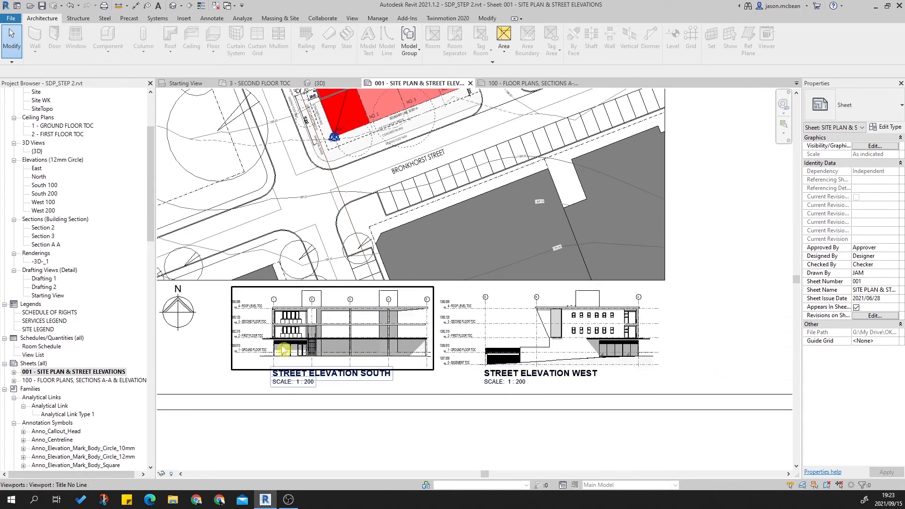
pyautogui.doubleClick(85, 380)
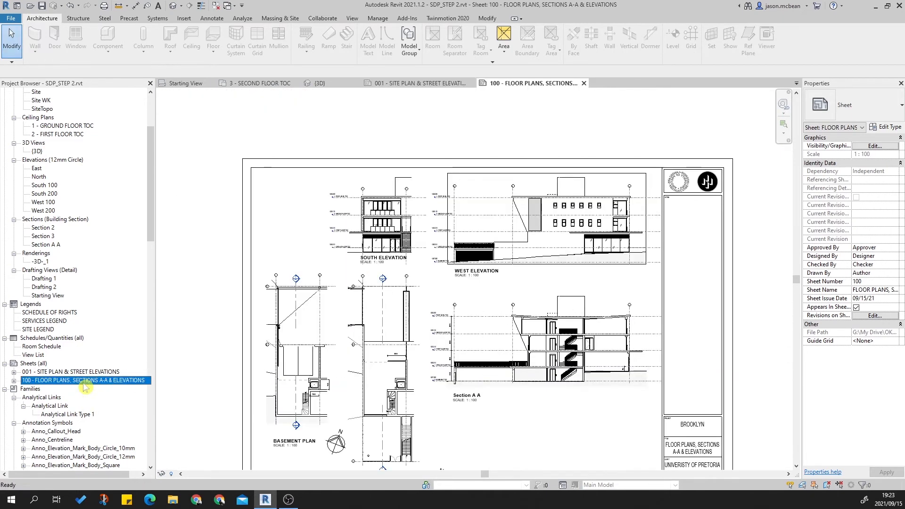
pyautogui.moveTo(567, 463); pyautogui.dragTo(577, 385, button='middle')
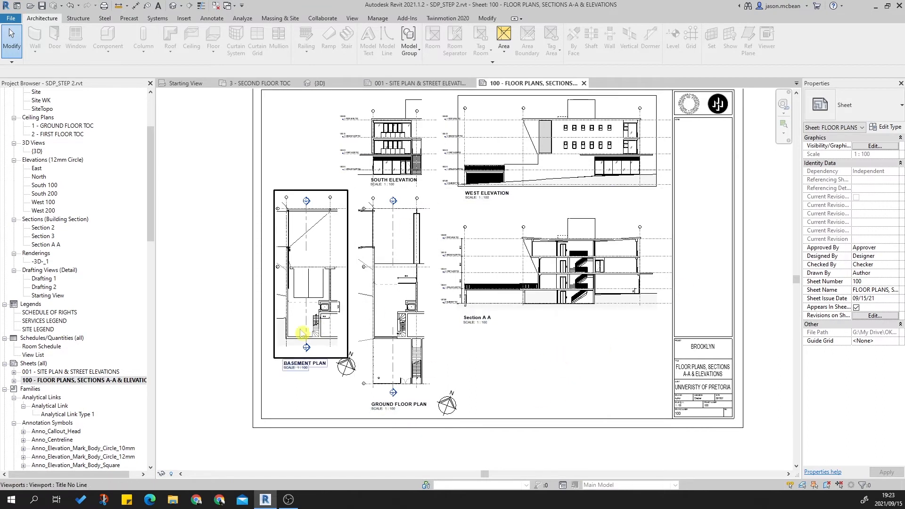
pyautogui.scroll(5, 306, 368)
pyautogui.scroll(-5, 293, 363)
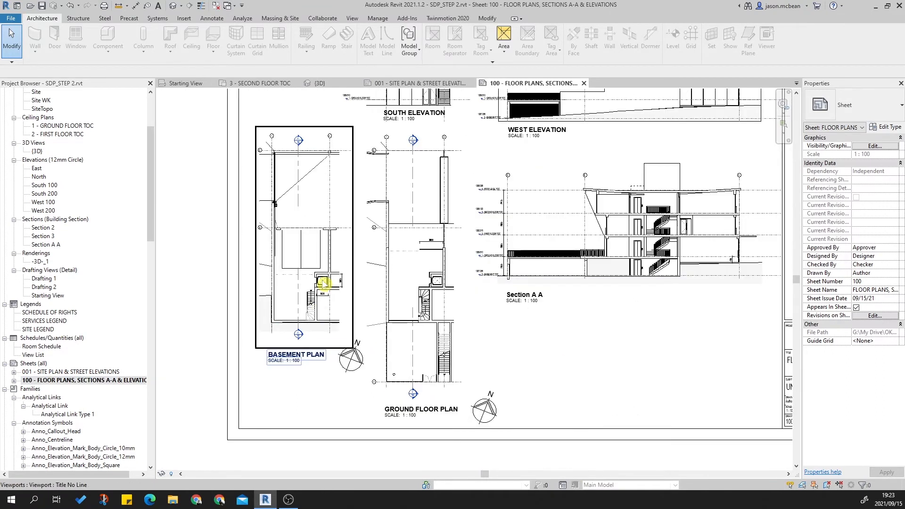
pyautogui.click(426, 309)
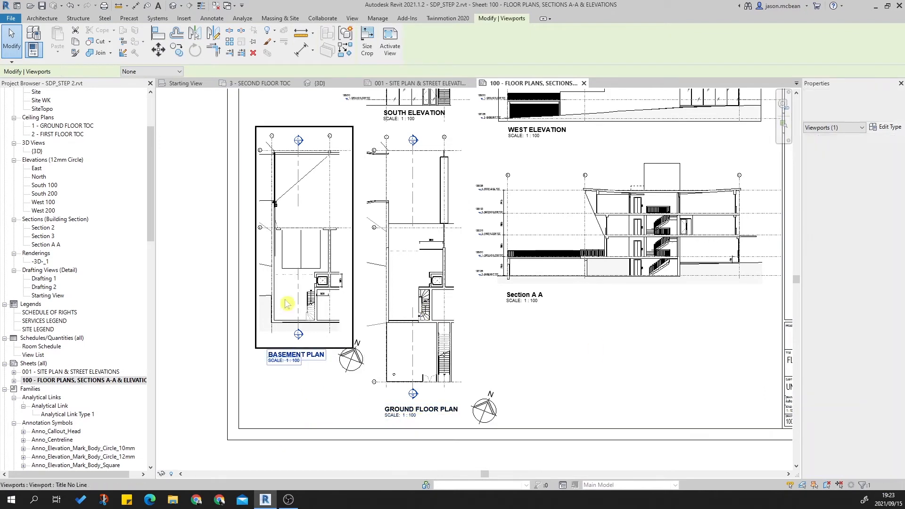
pyautogui.click(611, 348)
pyautogui.scroll(-4, 611, 348)
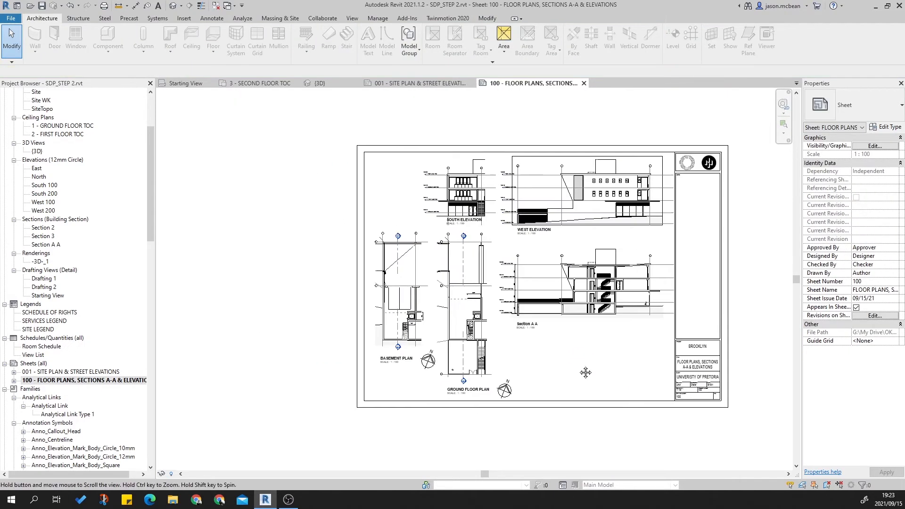
pyautogui.scroll(3, 403, 314)
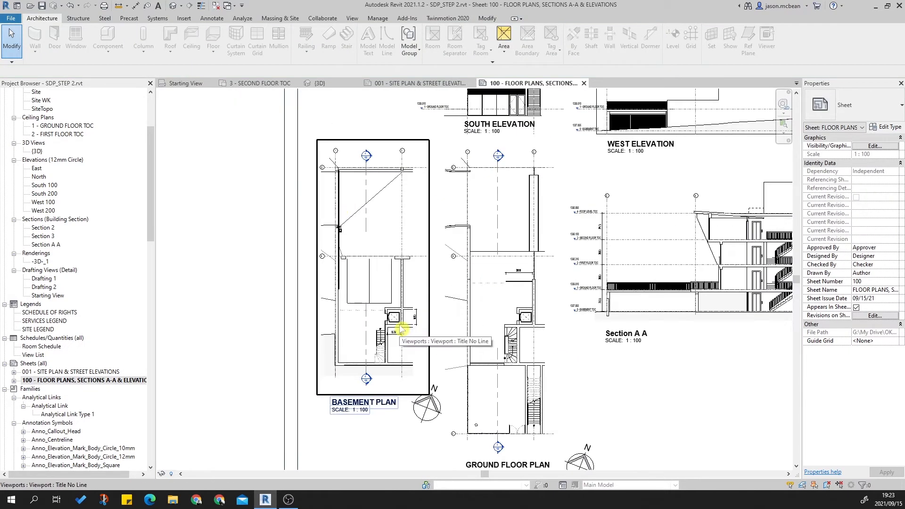
pyautogui.scroll(4, 122, 211)
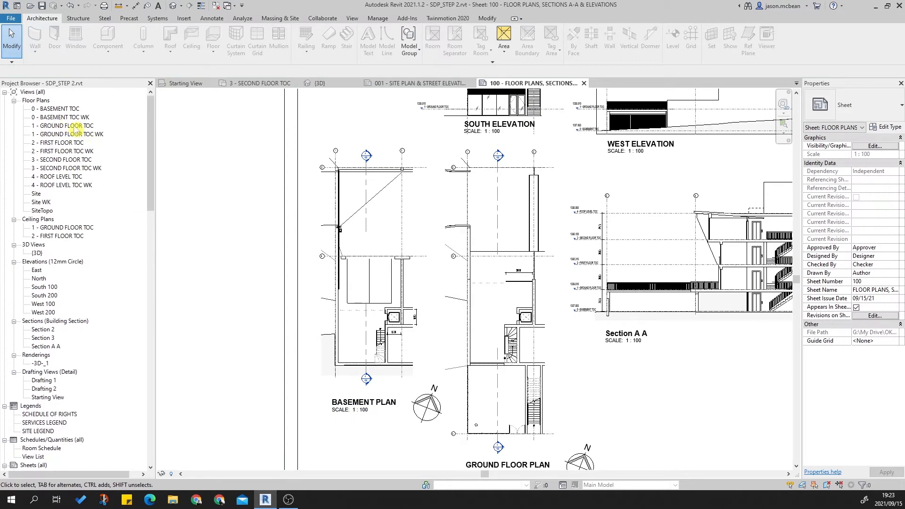
# Step: Open the 1 - GROUND FLOOR TOC and 0 - BASEMENT TOC floor plans
pyautogui.doubleClick(75, 126)
pyautogui.click(73, 109)
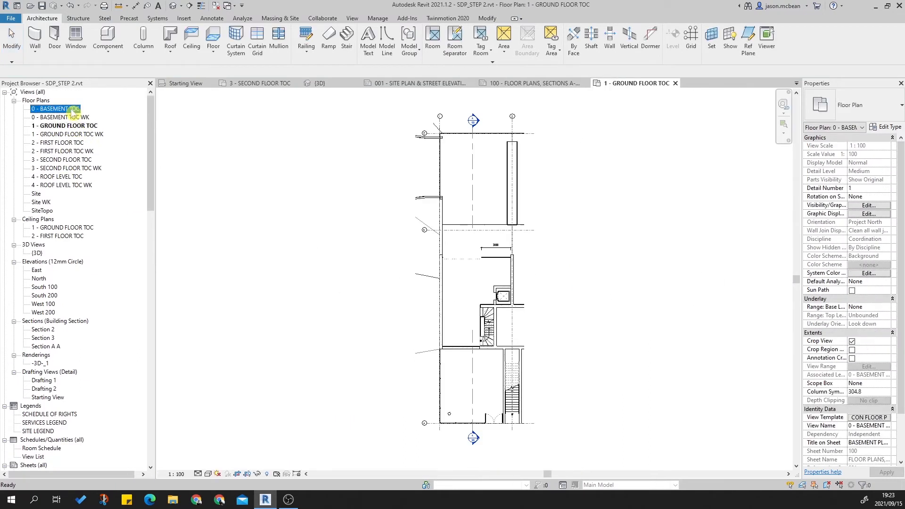
pyautogui.doubleClick(73, 109)
# Step: Examine the passenger lift, its shaft walls and the adjoining stair in the basement plan
pyautogui.scroll(4, 499, 377)
pyautogui.moveTo(390, 233); pyautogui.dragTo(388, 387, button='middle')
pyautogui.scroll(-1, 380, 321)
pyautogui.scroll(2, 338, 372)
pyautogui.scroll(-1, 456, 327)
pyautogui.scroll(2, 521, 244)
pyautogui.scroll(2, 562, 206)
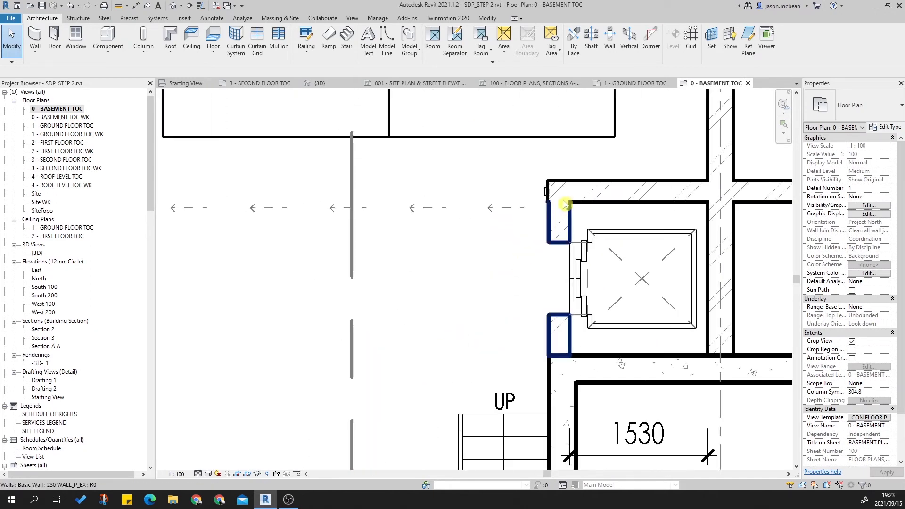
pyautogui.scroll(-2, 563, 206)
pyautogui.scroll(2, 557, 228)
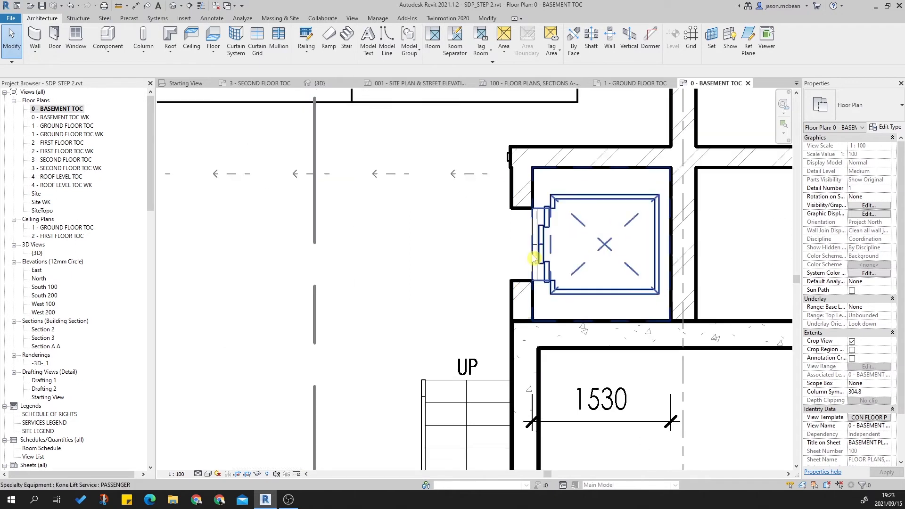
pyautogui.scroll(-3, 519, 248)
pyautogui.scroll(2, 498, 236)
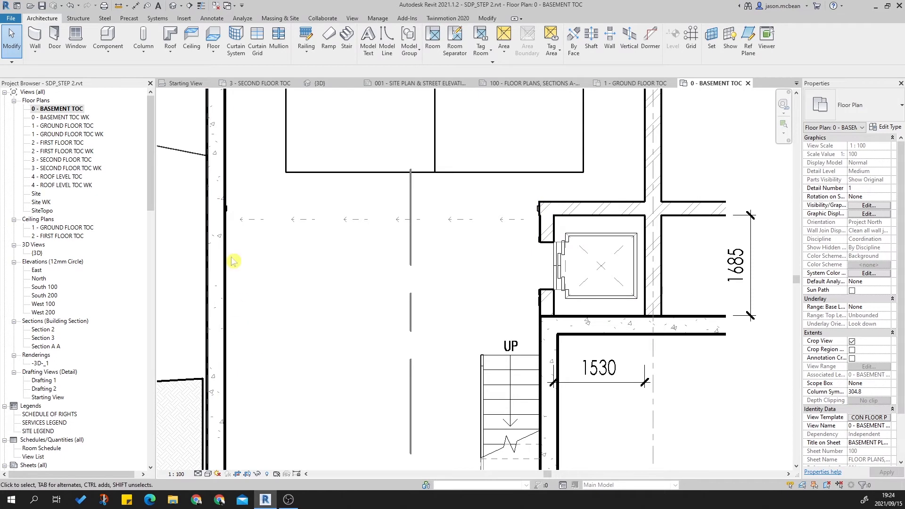
pyautogui.scroll(-3, 267, 361)
pyautogui.scroll(2, 359, 343)
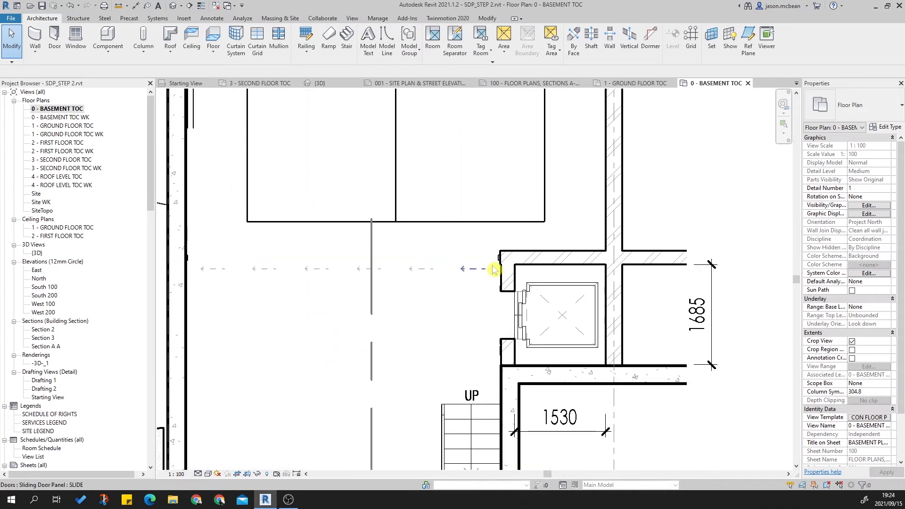
# Step: Examine the curtain wall and sliding door line where it meets the lift shaft walls in the basement plan
pyautogui.scroll(3, 497, 260)
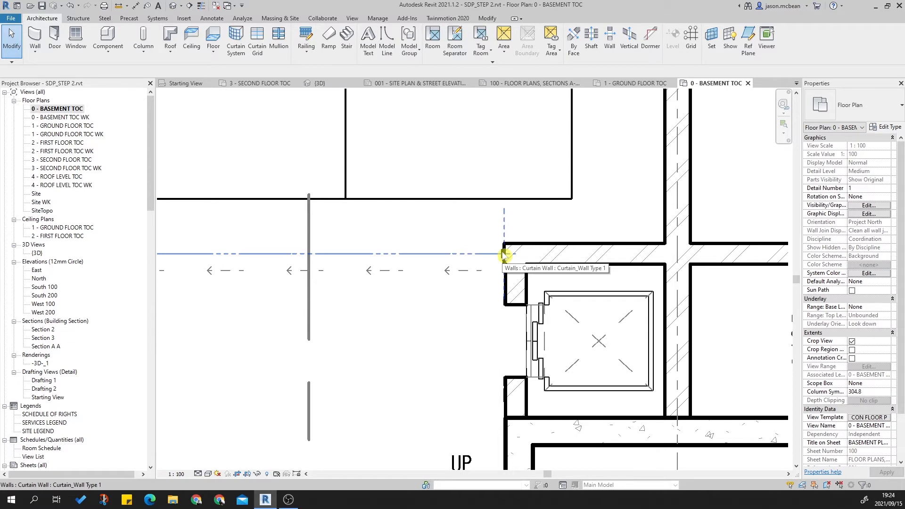
pyautogui.scroll(-2, 503, 256)
pyautogui.moveTo(404, 289); pyautogui.dragTo(419, 252, button='middle')
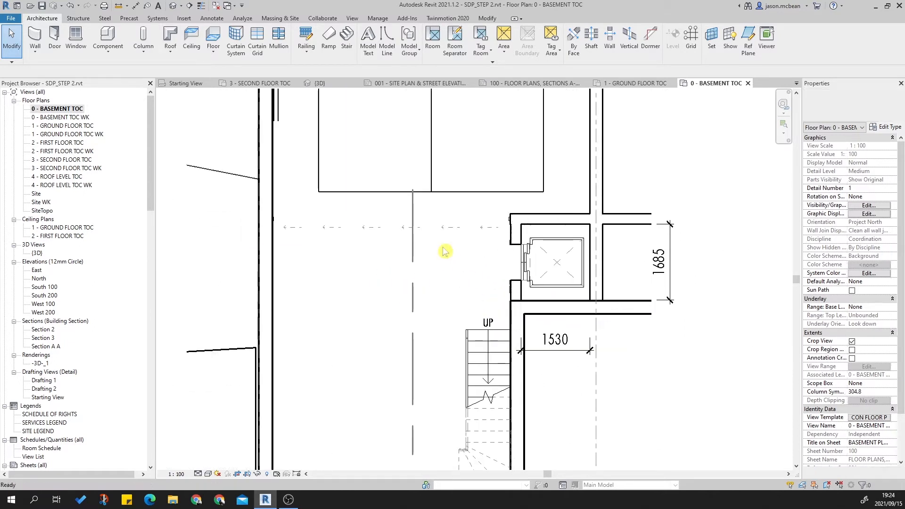
pyautogui.scroll(-2, 444, 251)
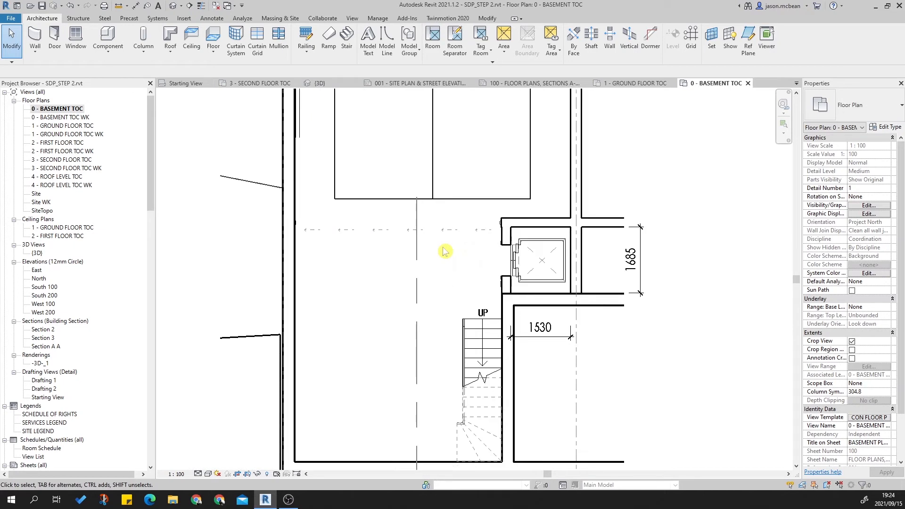
pyautogui.scroll(4, 445, 252)
pyautogui.scroll(-3, 533, 225)
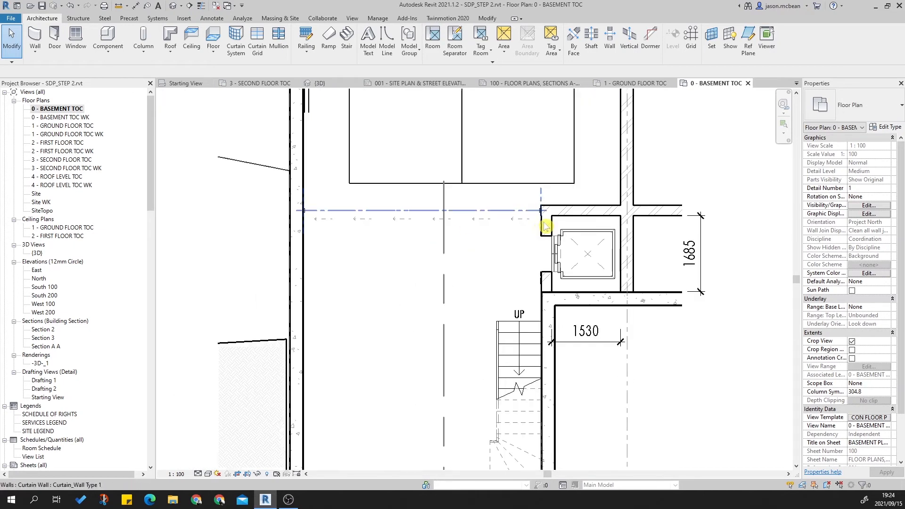
pyautogui.scroll(4, 531, 210)
pyautogui.scroll(-4, 532, 214)
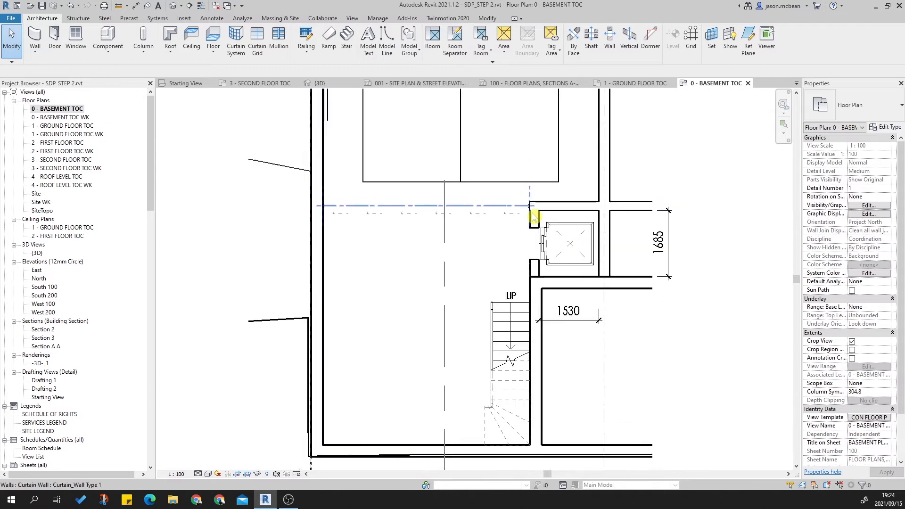
pyautogui.scroll(2, 471, 269)
pyautogui.scroll(-3, 491, 309)
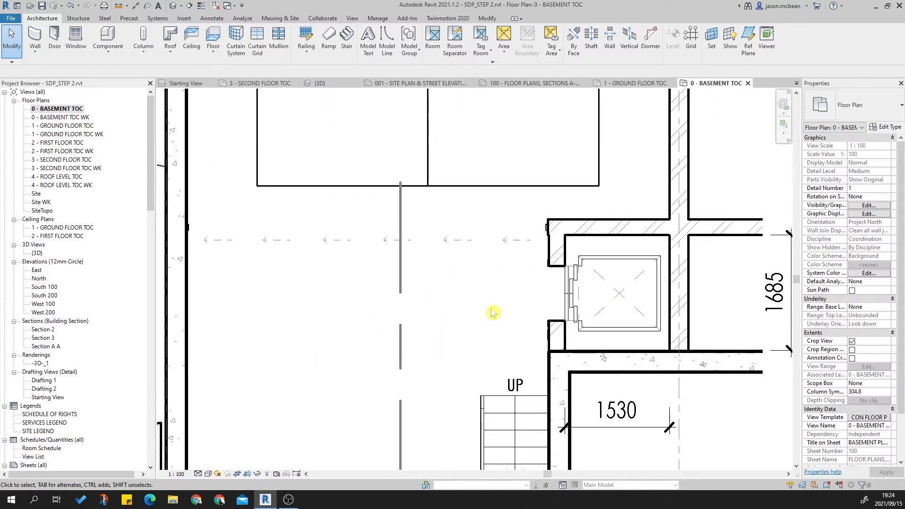
pyautogui.scroll(4, 492, 312)
pyautogui.scroll(-3, 491, 268)
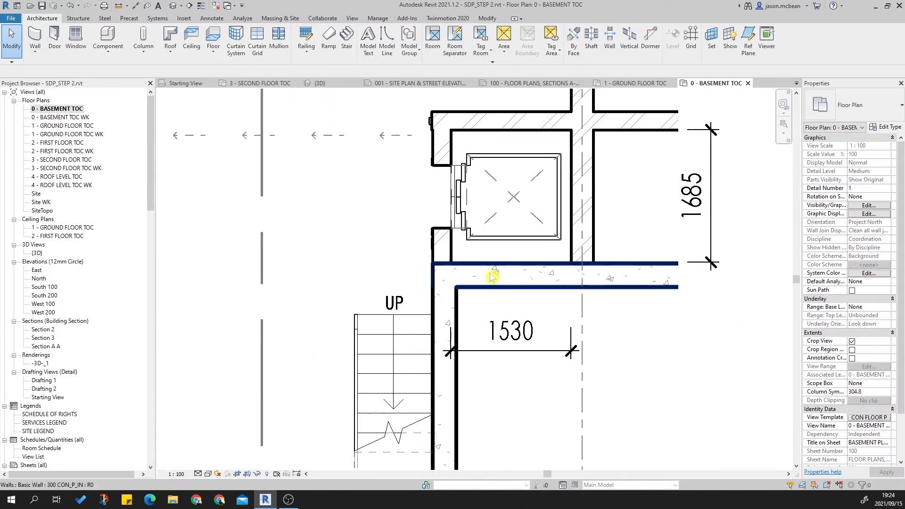
# Step: Delete the 1530 and 1685 dimensions around the lift shaft in the basement plan
pyautogui.click(520, 306)
pyautogui.press('Delete')
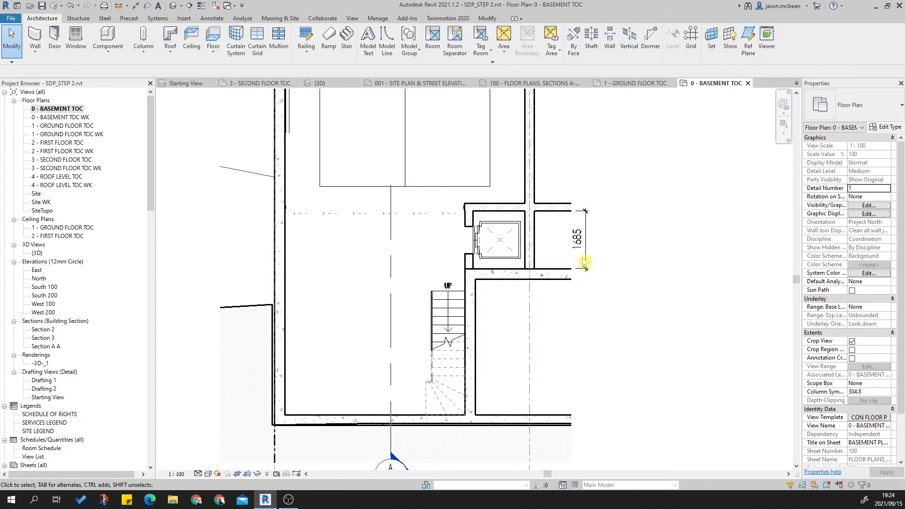
pyautogui.click(590, 244)
pyautogui.press('Delete')
# Step: Start an aligned dimension at grid C of the basement plan, using the Diagonal - 2mm linear dimension style
pyautogui.scroll(-4, 534, 337)
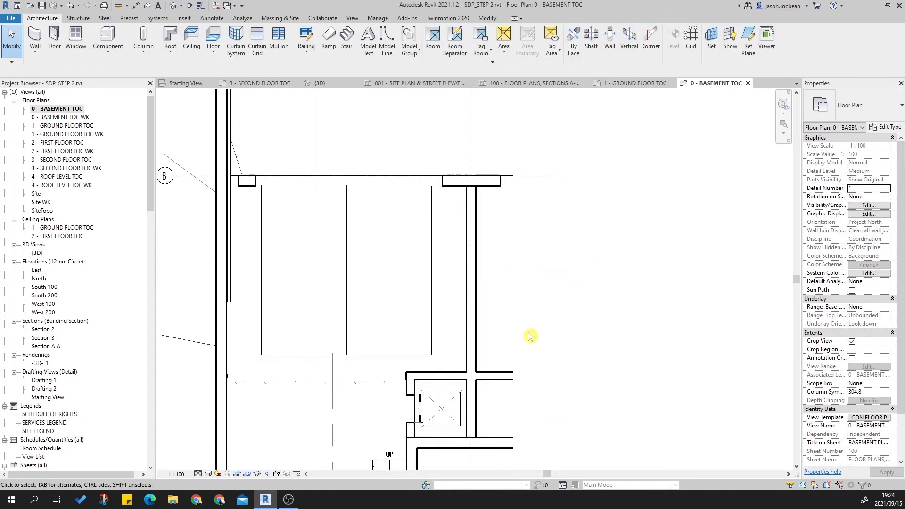
pyautogui.moveTo(529, 333); pyautogui.dragTo(551, 372, button='middle')
pyautogui.scroll(7, 492, 159)
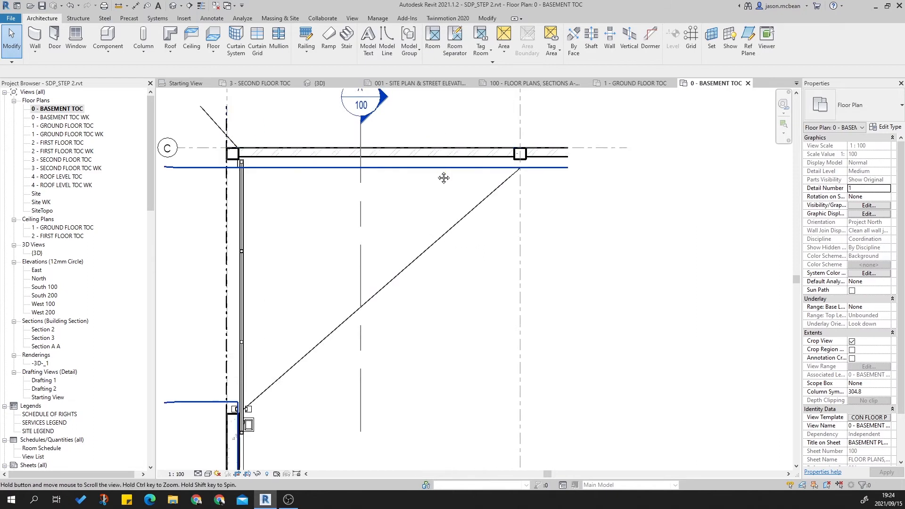
pyautogui.moveTo(424, 167); pyautogui.dragTo(489, 260, button='middle')
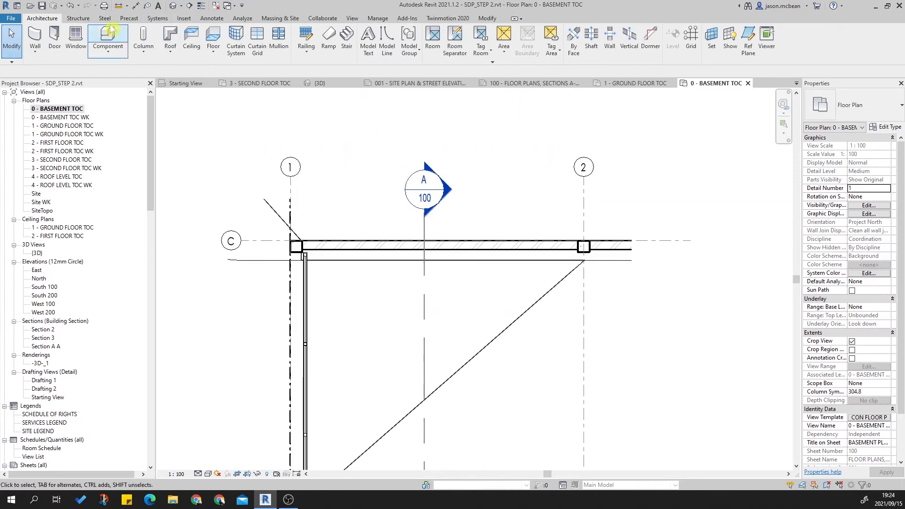
pyautogui.click(212, 19)
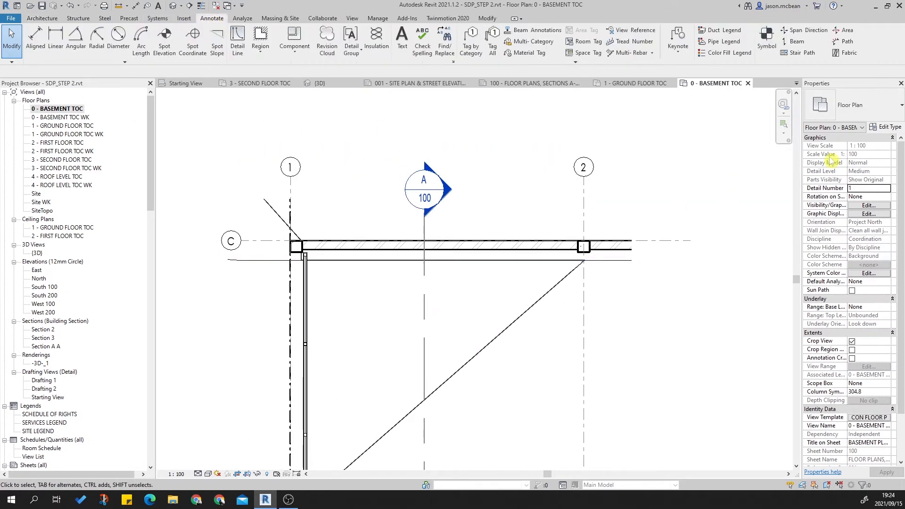
pyautogui.click(35, 38)
pyautogui.click(869, 108)
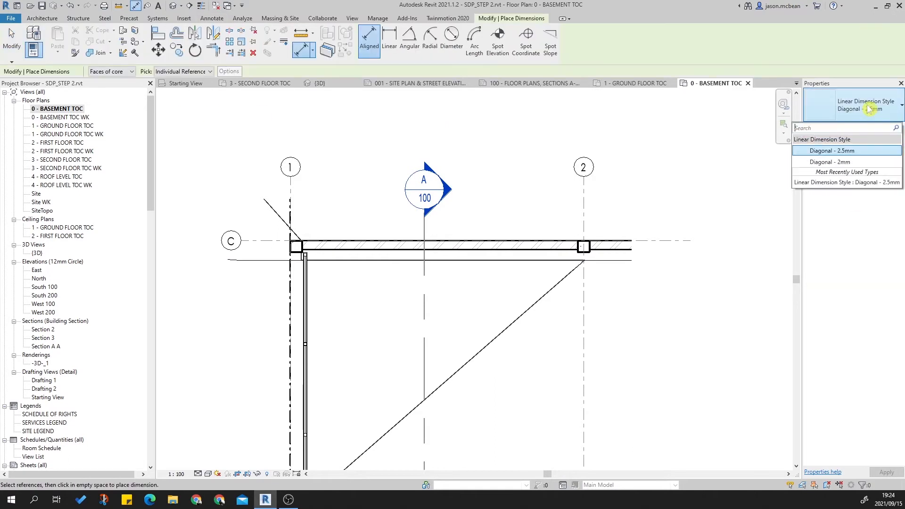
pyautogui.click(847, 161)
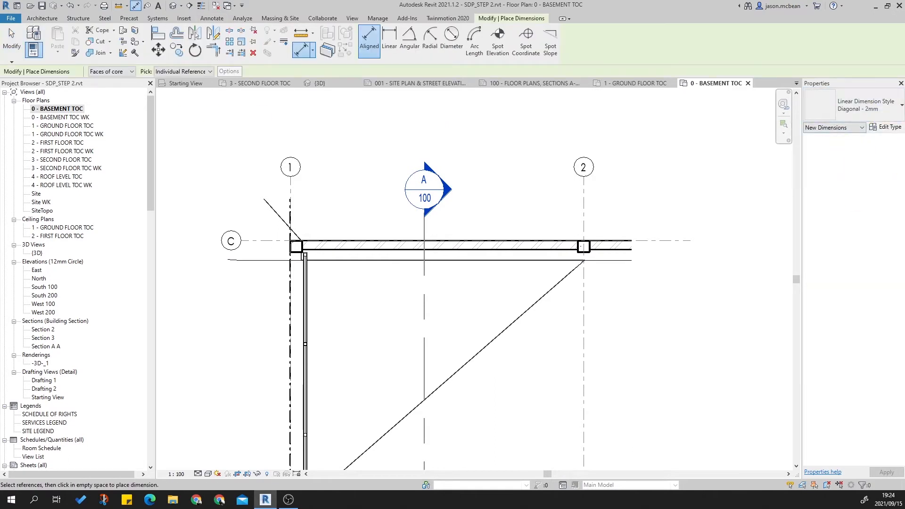
# Step: Examine the walls, columns and gate along grid line 1 between grids C and B for dimension references
pyautogui.scroll(2, 302, 240)
pyautogui.scroll(-3, 302, 221)
pyautogui.scroll(-2, 302, 221)
pyautogui.scroll(5, 327, 236)
pyautogui.moveTo(353, 224)
pyautogui.mouseDown(button='middle')
pyautogui.moveTo(352, 197)
pyautogui.moveTo(351, 207)
pyautogui.mouseUp(button='middle')
pyautogui.scroll(-3, 292, 372)
pyautogui.scroll(2, 318, 251)
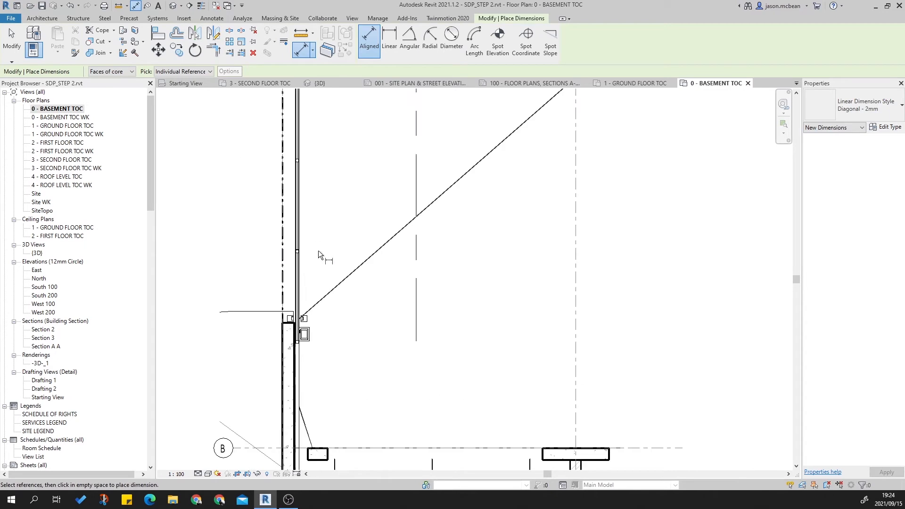
pyautogui.scroll(-1, 325, 278)
pyautogui.scroll(2, 316, 194)
pyautogui.scroll(-2, 321, 292)
pyautogui.moveTo(388, 382); pyautogui.dragTo(361, 385, button='middle')
pyautogui.scroll(3, 351, 194)
pyautogui.scroll(2, 254, 216)
pyautogui.scroll(2, 337, 235)
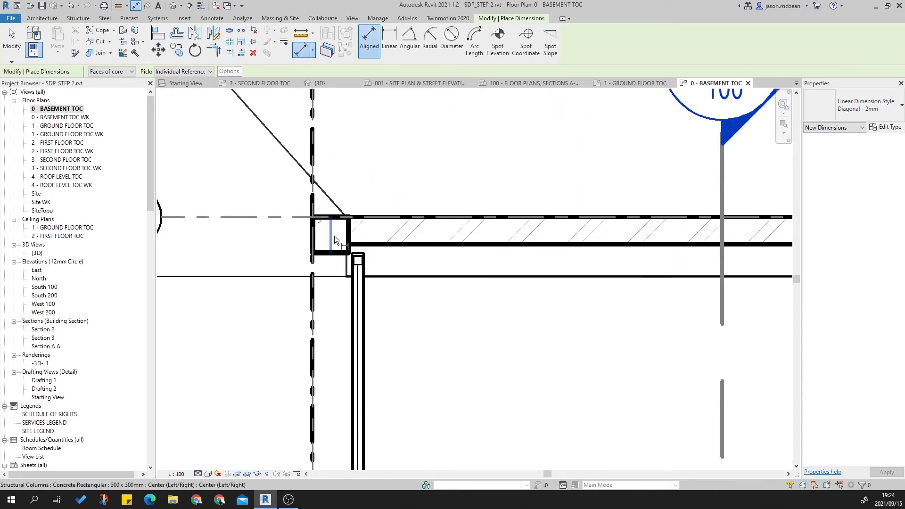
pyautogui.scroll(1, 290, 246)
pyautogui.click(298, 235)
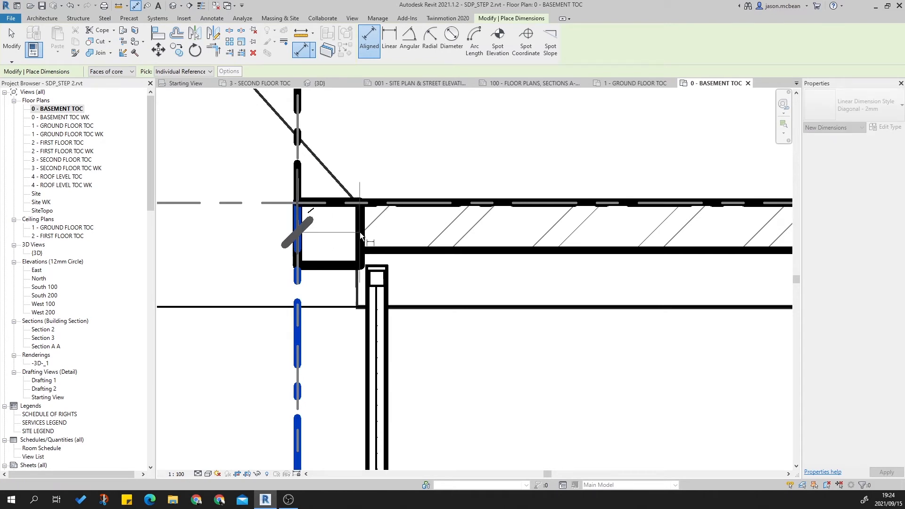
pyautogui.scroll(-2, 360, 232)
pyautogui.scroll(-4, 359, 236)
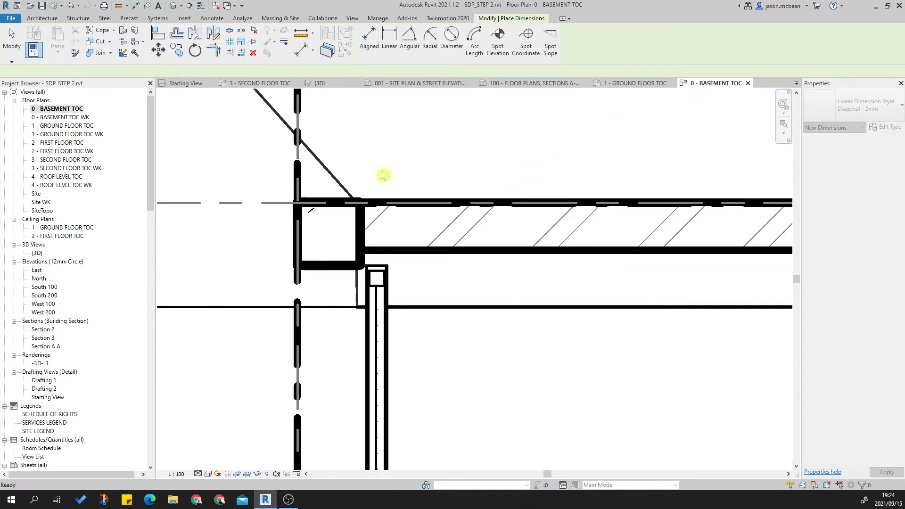
# Step: Examine the corner column, grid line 1 and property line where grids 1 and C meet for dimension references
pyautogui.scroll(-4, 436, 258)
pyautogui.moveTo(414, 240); pyautogui.dragTo(426, 345, button='middle')
pyautogui.scroll(3, 399, 209)
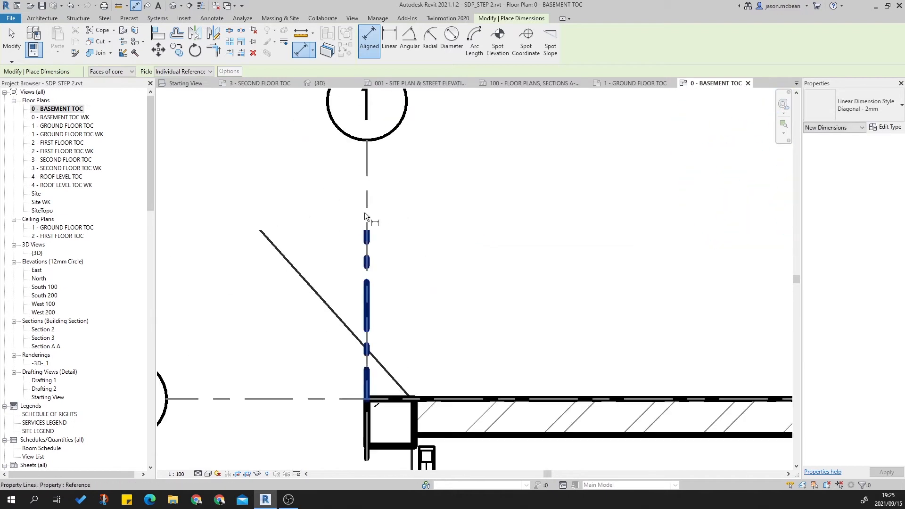
pyautogui.scroll(-5, 436, 271)
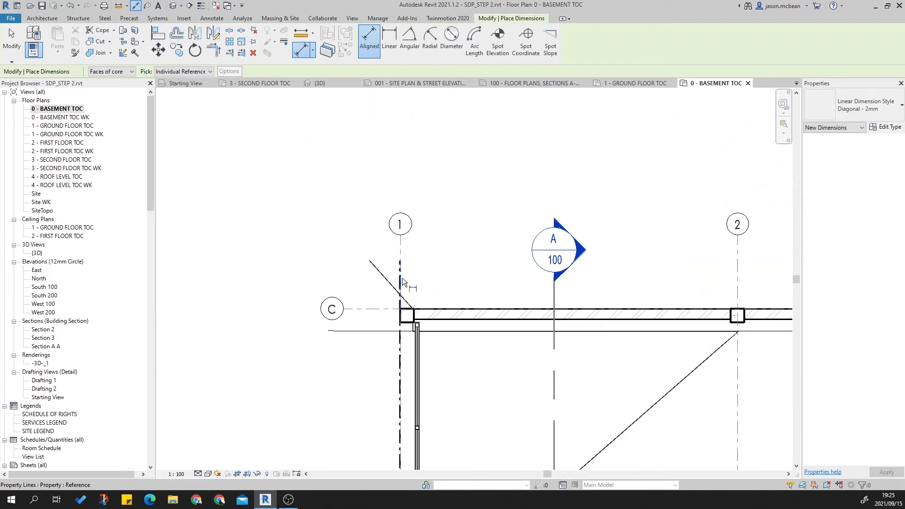
pyautogui.scroll(3, 400, 313)
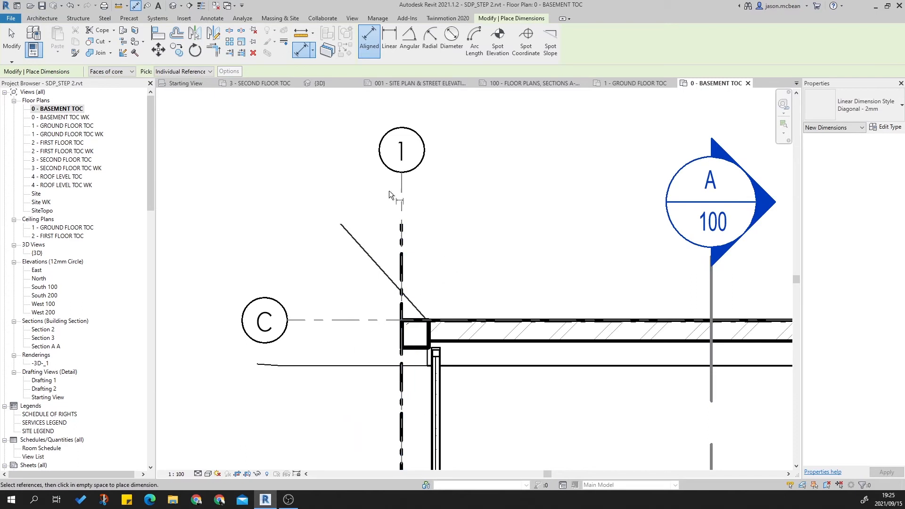
pyautogui.scroll(-3, 397, 214)
pyautogui.moveTo(447, 397); pyautogui.dragTo(417, 409, button='middle')
pyautogui.scroll(2, 386, 215)
pyautogui.scroll(-5, 414, 313)
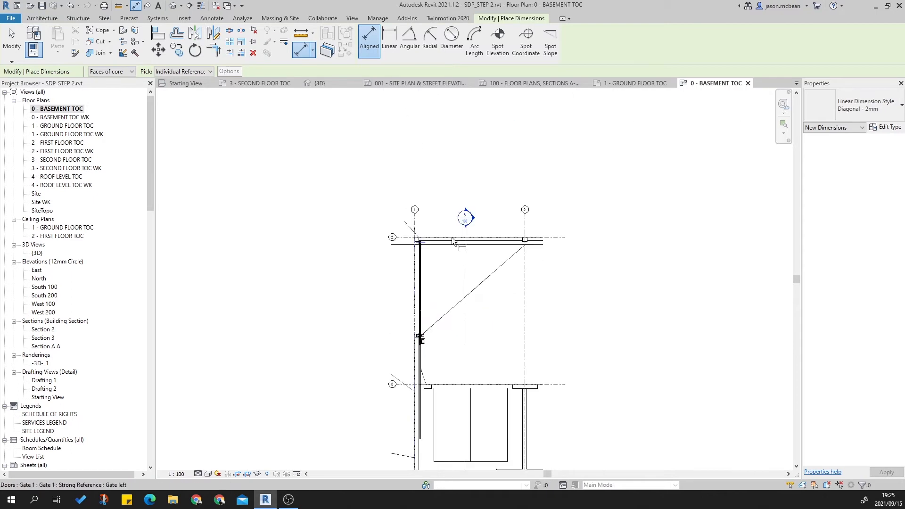
pyautogui.scroll(3, 419, 248)
pyautogui.scroll(2, 552, 228)
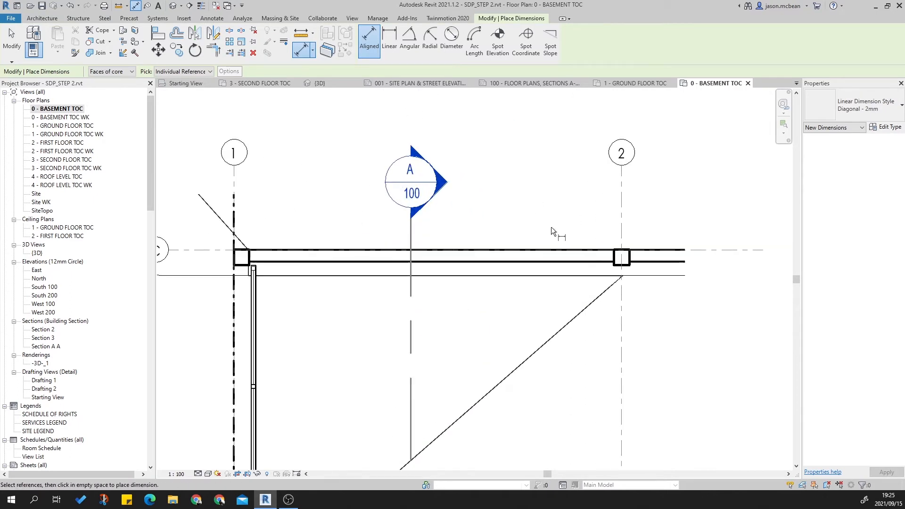
# Step: Examine the basement plan from the gate beside grid line 1 down past grid B to the lift, stairs and lowest wall
pyautogui.moveTo(320, 254); pyautogui.dragTo(396, 255, button='middle')
pyautogui.moveTo(426, 305); pyautogui.dragTo(391, 169, button='middle')
pyautogui.scroll(-2, 479, 267)
pyautogui.moveTo(464, 361); pyautogui.dragTo(520, 303, button='middle')
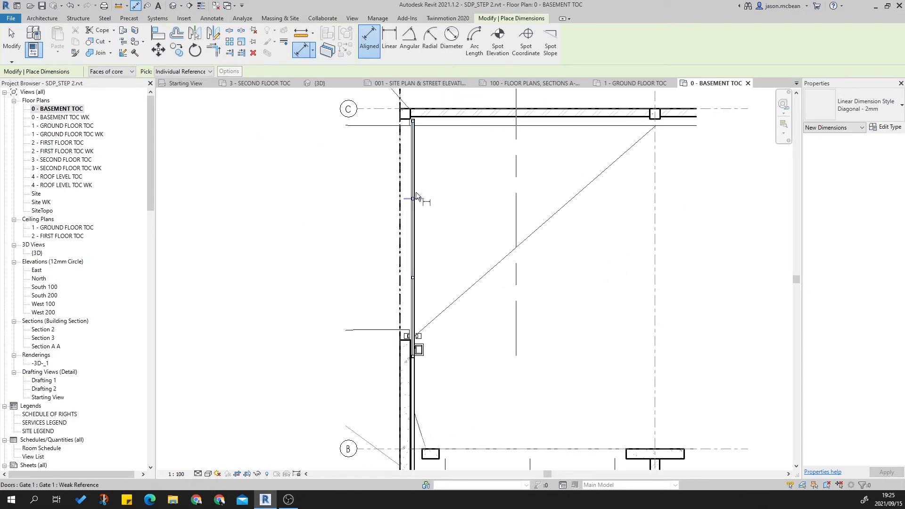
pyautogui.moveTo(415, 197); pyautogui.dragTo(415, 325, button='middle')
pyautogui.scroll(4, 409, 241)
pyautogui.scroll(-4, 450, 227)
pyautogui.moveTo(579, 329); pyautogui.dragTo(502, 110, button='middle')
pyautogui.moveTo(597, 348); pyautogui.dragTo(536, 222, button='middle')
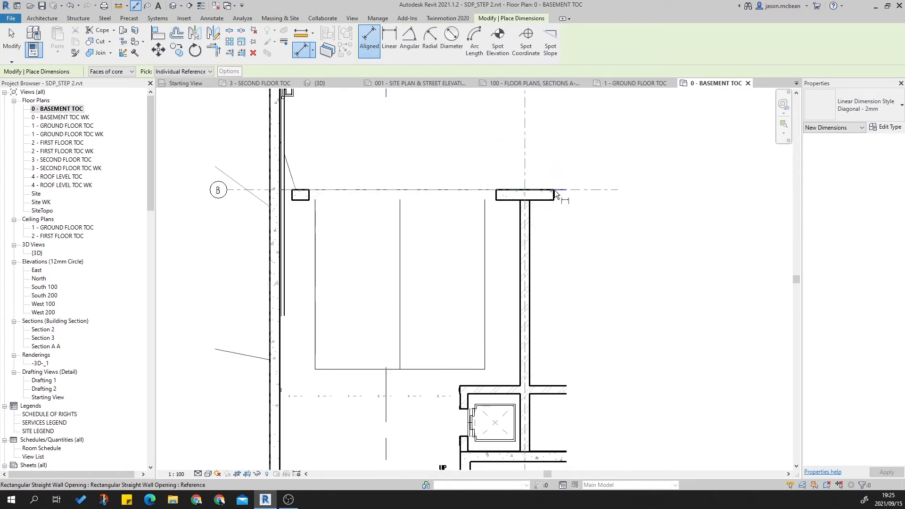
pyautogui.moveTo(594, 272); pyautogui.dragTo(591, 163, button='middle')
pyautogui.scroll(-4, 591, 162)
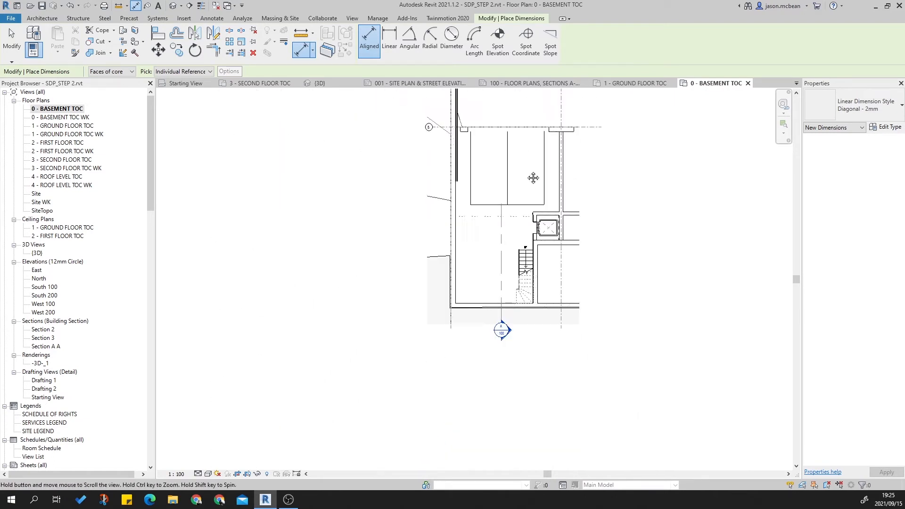
pyautogui.moveTo(526, 171); pyautogui.dragTo(527, 226, button='middle')
# Step: Dimension the corner column at grids 1 and C from its inner face to grid line 1, placing the dimension above the wall
pyautogui.scroll(5, 468, 160)
pyautogui.moveTo(473, 169); pyautogui.dragTo(483, 447, button='middle')
pyautogui.scroll(3, 430, 127)
pyautogui.moveTo(430, 127); pyautogui.dragTo(431, 243, button='middle')
pyautogui.scroll(3, 445, 210)
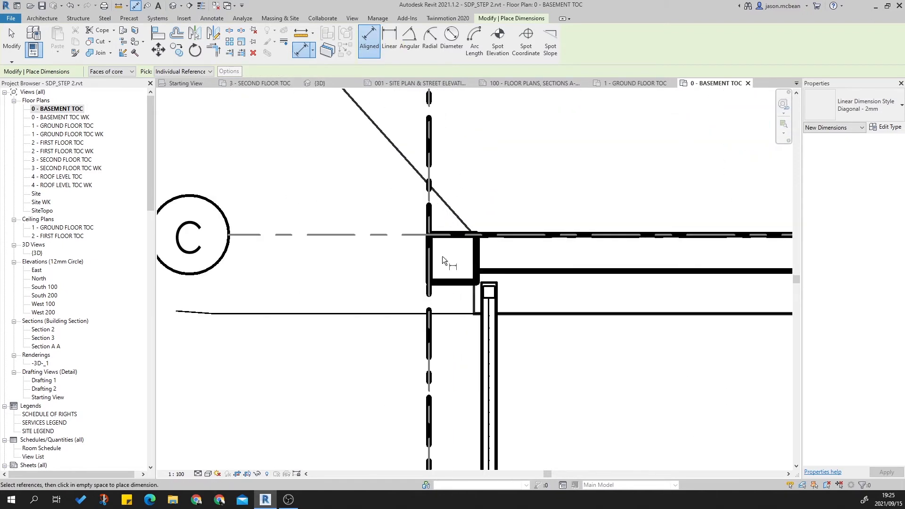
pyautogui.click(474, 242)
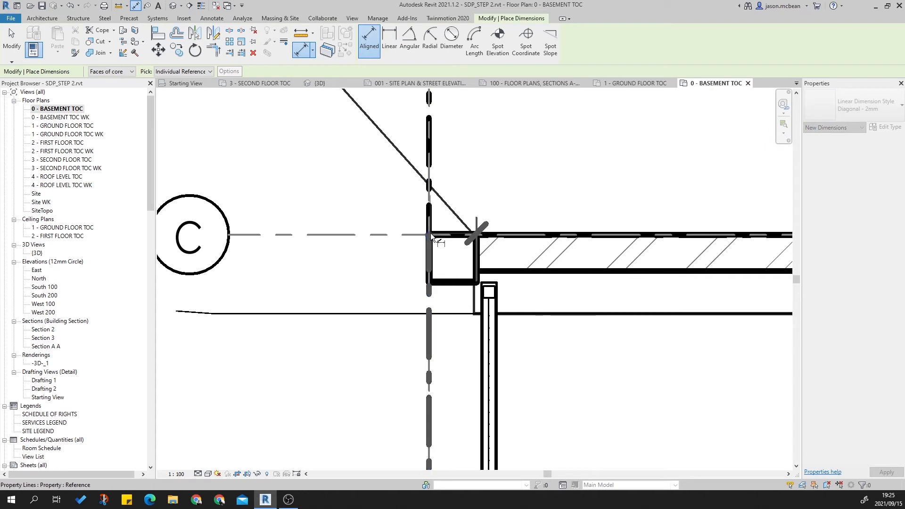
pyautogui.press('Tab')
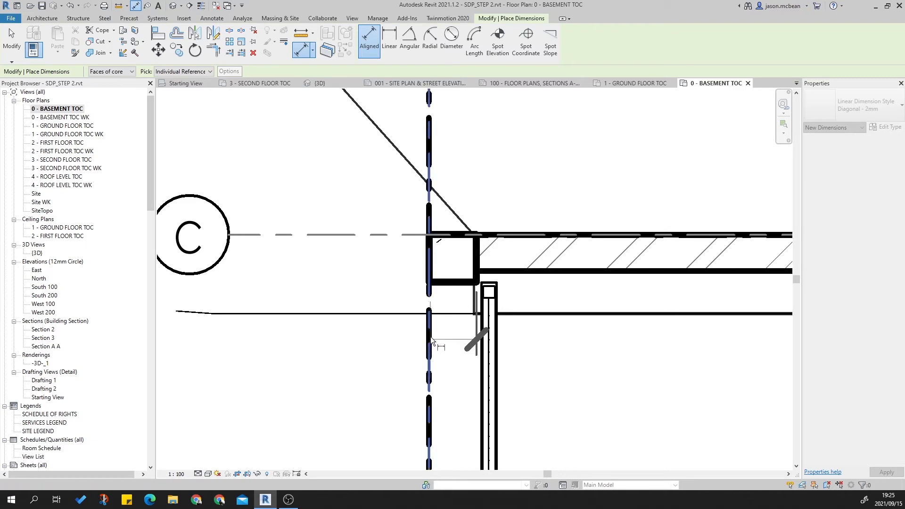
pyautogui.scroll(-3, 432, 347)
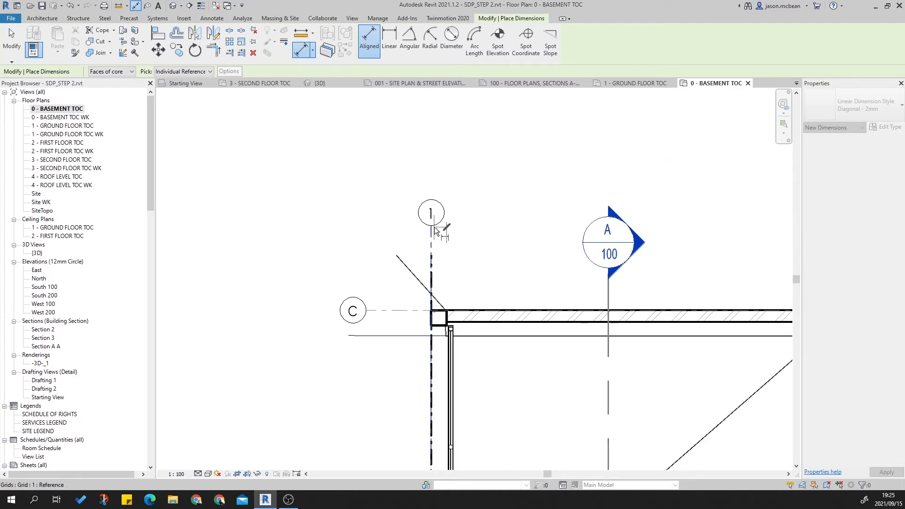
pyautogui.scroll(2, 433, 234)
pyautogui.click(430, 238)
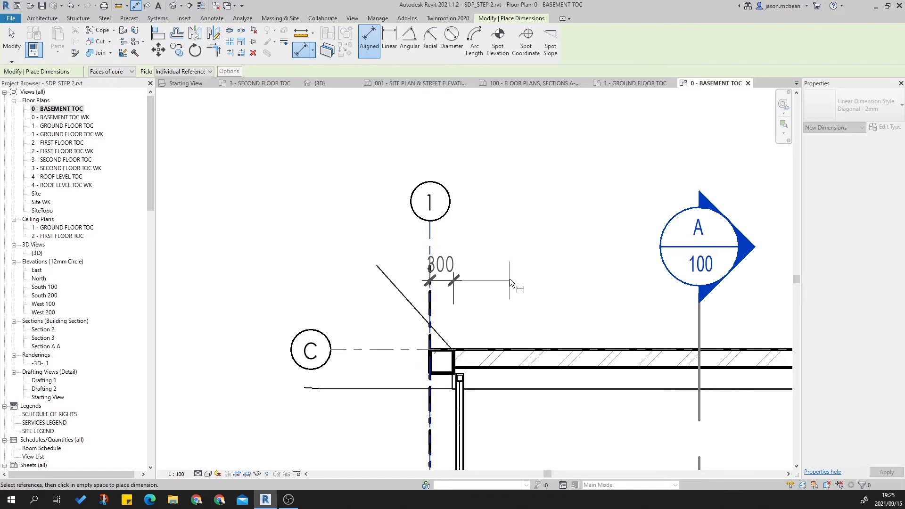
pyautogui.click(509, 270)
# Step: Examine the column dimension at grid 1 in relation to the wall along grid C and the column at grid 2
pyautogui.scroll(-1, 541, 314)
pyautogui.moveTo(541, 314); pyautogui.dragTo(416, 276, button='middle')
pyautogui.scroll(-3, 392, 314)
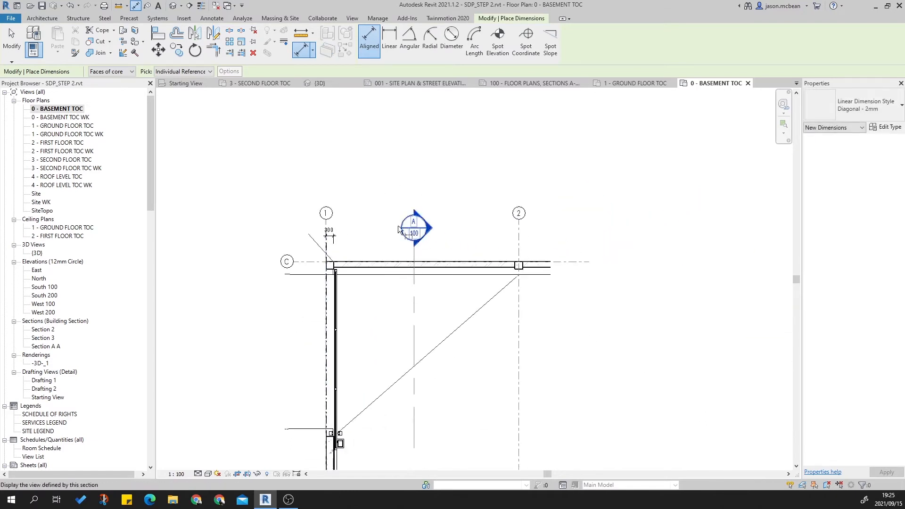
pyautogui.moveTo(366, 374); pyautogui.dragTo(385, 302, button='middle')
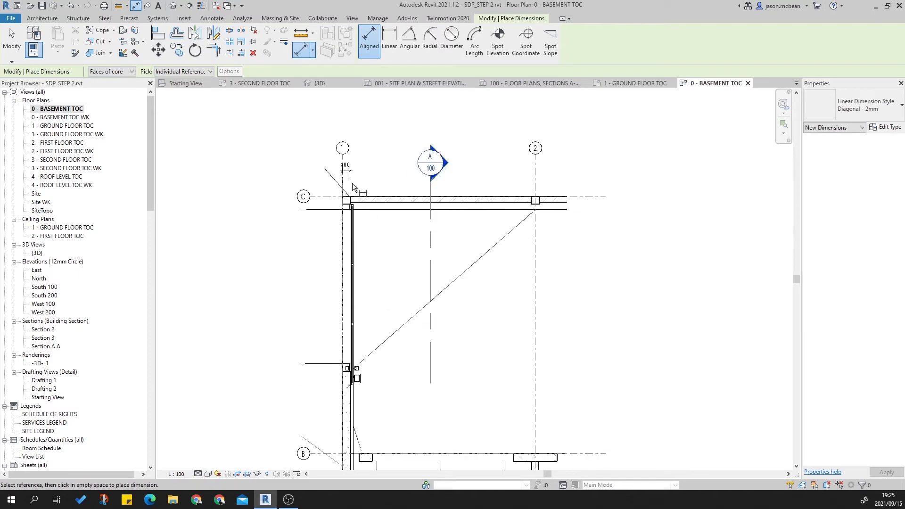
pyautogui.scroll(2, 357, 167)
pyautogui.scroll(-1, 382, 169)
pyautogui.scroll(2, 336, 171)
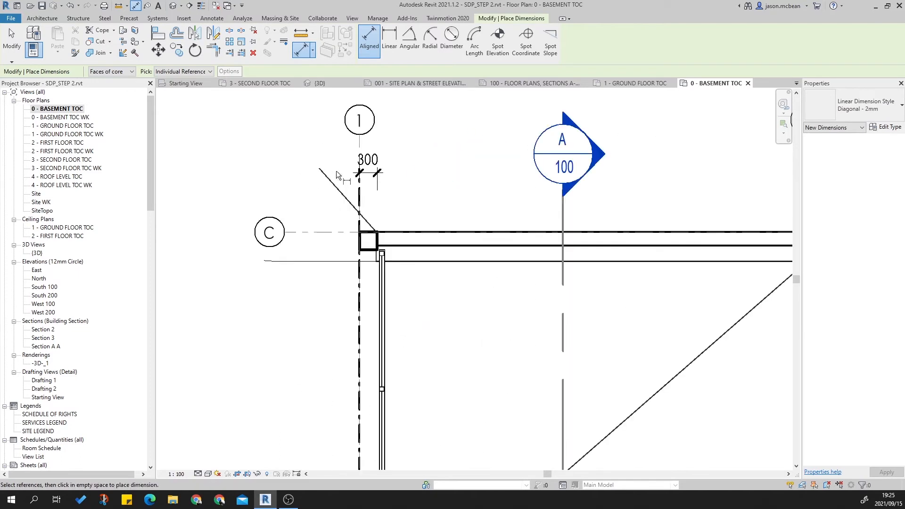
pyautogui.scroll(-2, 363, 137)
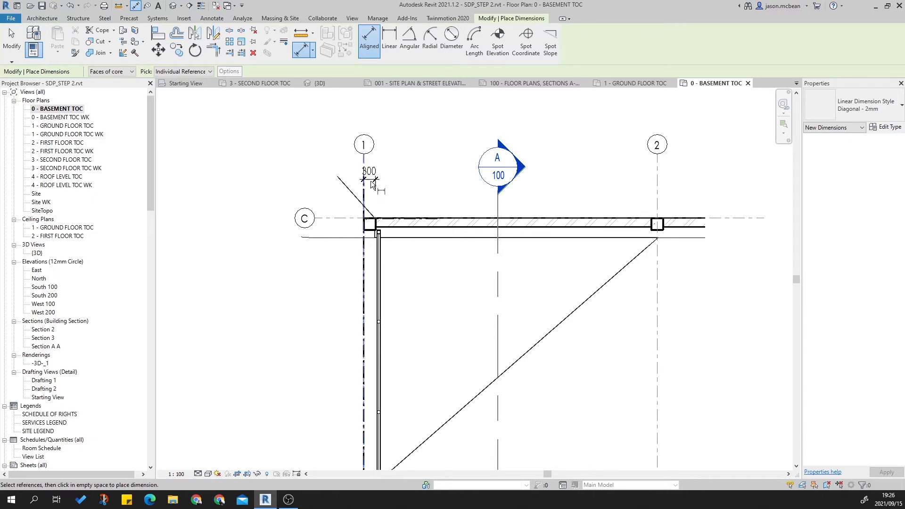
pyautogui.scroll(1, 366, 188)
pyautogui.scroll(-2, 366, 188)
pyautogui.moveTo(430, 223); pyautogui.dragTo(430, 192, button='middle')
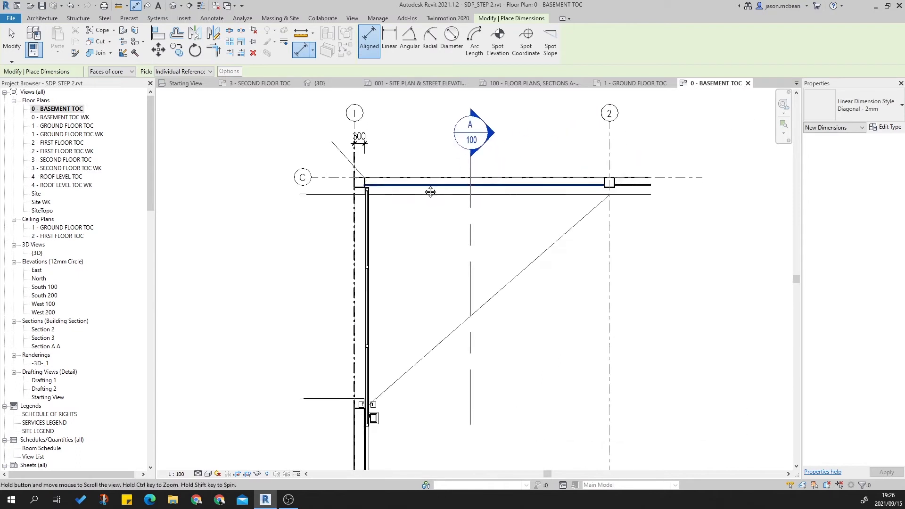
pyautogui.scroll(1, 397, 170)
pyautogui.scroll(-1, 388, 169)
# Step: Edit the witness lines of the column dimension at grid 1 to include both faces of the column at grid 2
pyautogui.press('Escape')
pyautogui.press('Escape')
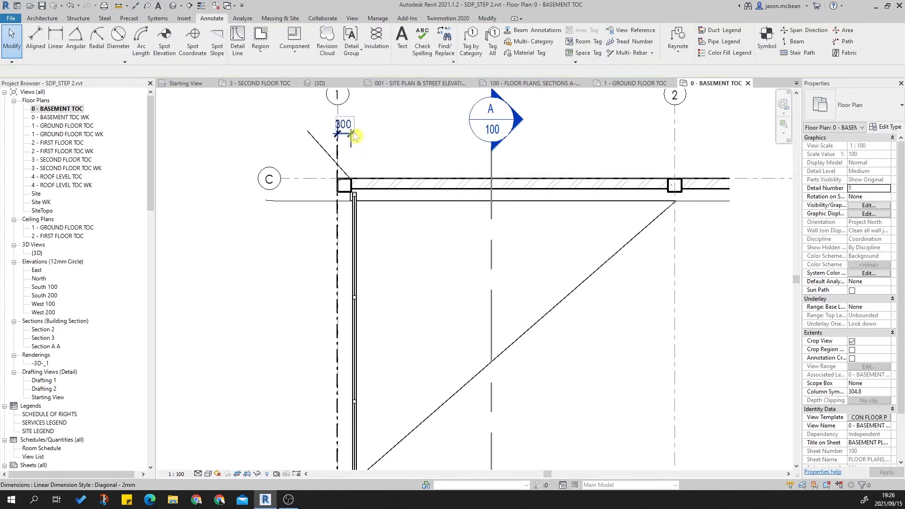
pyautogui.click(354, 136)
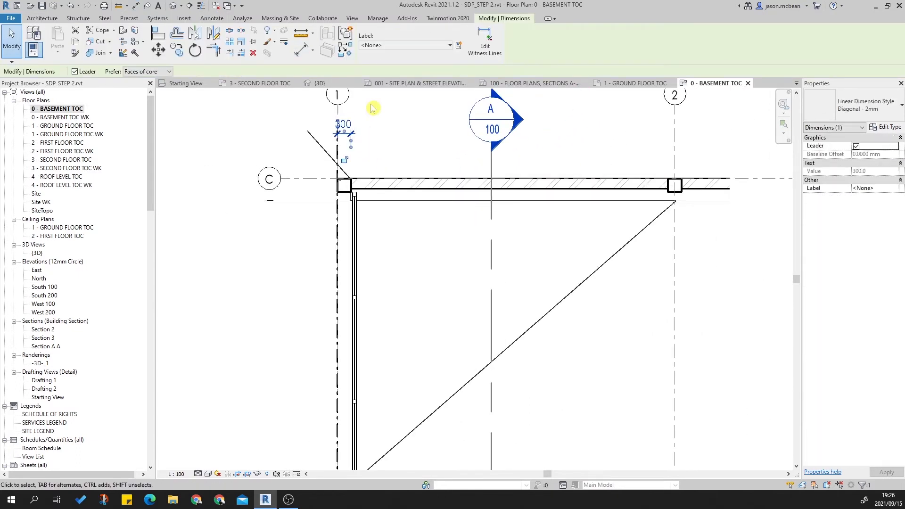
pyautogui.click(482, 42)
pyautogui.scroll(2, 660, 179)
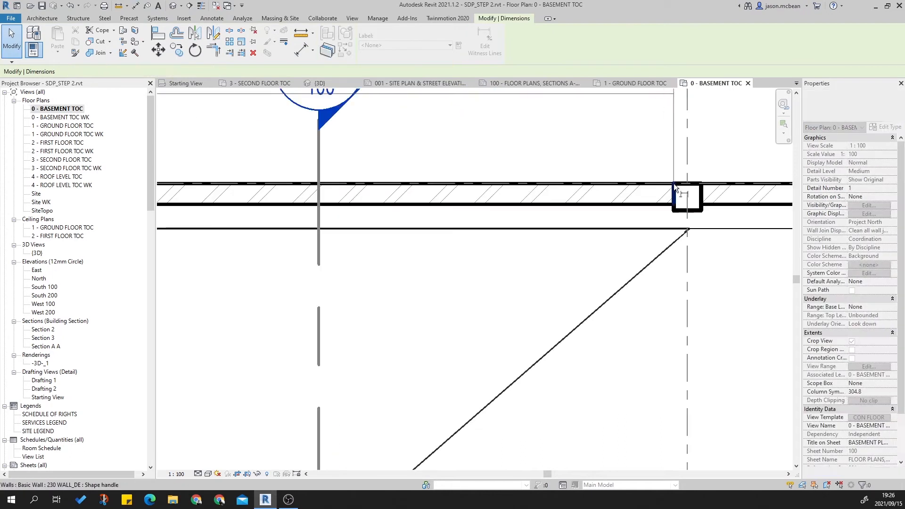
pyautogui.click(674, 184)
pyautogui.scroll(-2, 674, 189)
pyautogui.click(680, 199)
pyautogui.click(718, 166)
pyautogui.moveTo(672, 256); pyautogui.dragTo(616, 272, button='middle')
pyautogui.scroll(-2, 627, 231)
pyautogui.press('Escape')
# Step: Move the horizontal dimension string between grids 1 and 2 closer to the wall along grid C
pyautogui.click(544, 182)
pyautogui.moveTo(544, 182); pyautogui.dragTo(542, 203)
pyautogui.press('Escape')
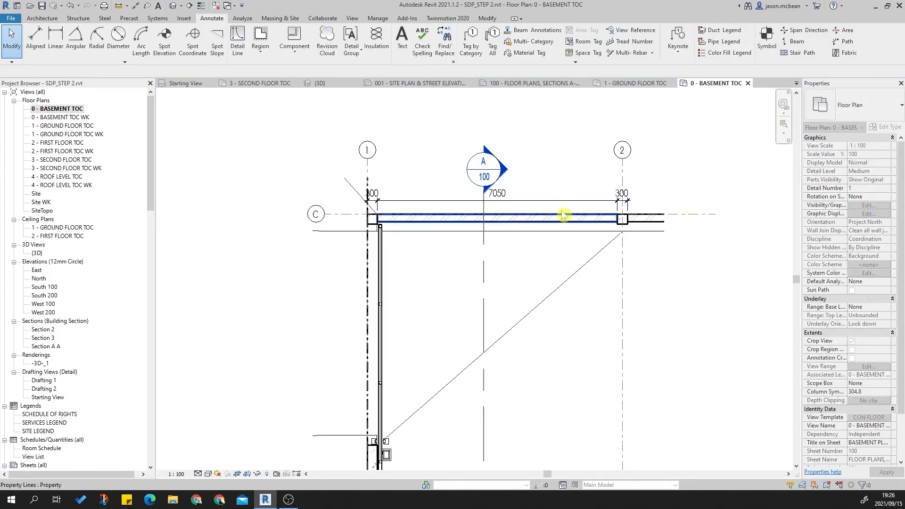
# Step: Start an aligned dimension string across both faces of the concrete wall at grid B and both faces of the wall along grid C
pyautogui.scroll(3, 552, 219)
pyautogui.scroll(-2, 526, 190)
pyautogui.moveTo(580, 275); pyautogui.dragTo(507, 140, button='middle')
pyautogui.moveTo(560, 316); pyautogui.dragTo(540, 309, button='middle')
pyautogui.scroll(-1, 556, 317)
pyautogui.press('i')
pyautogui.scroll(2, 521, 309)
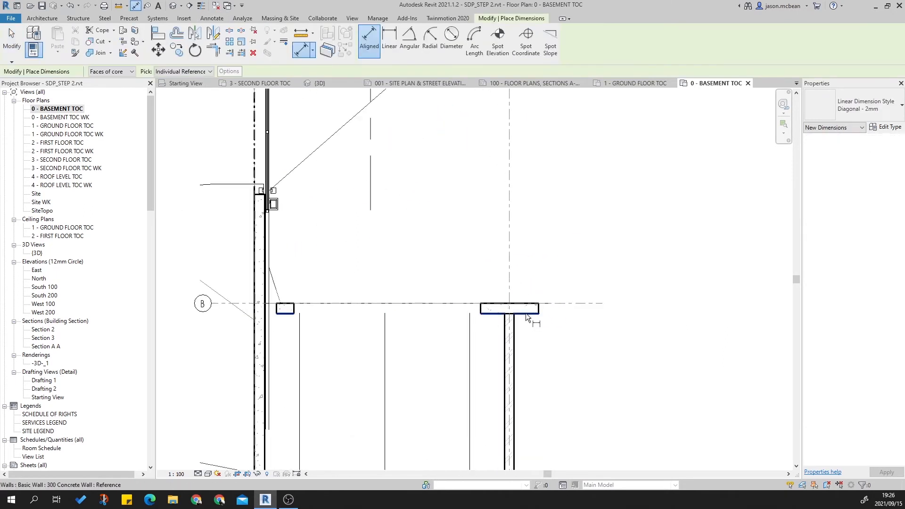
pyautogui.click(525, 313)
pyautogui.click(525, 305)
pyautogui.scroll(-1, 567, 153)
pyautogui.moveTo(567, 153); pyautogui.dragTo(541, 351, button='middle')
pyautogui.scroll(2, 527, 246)
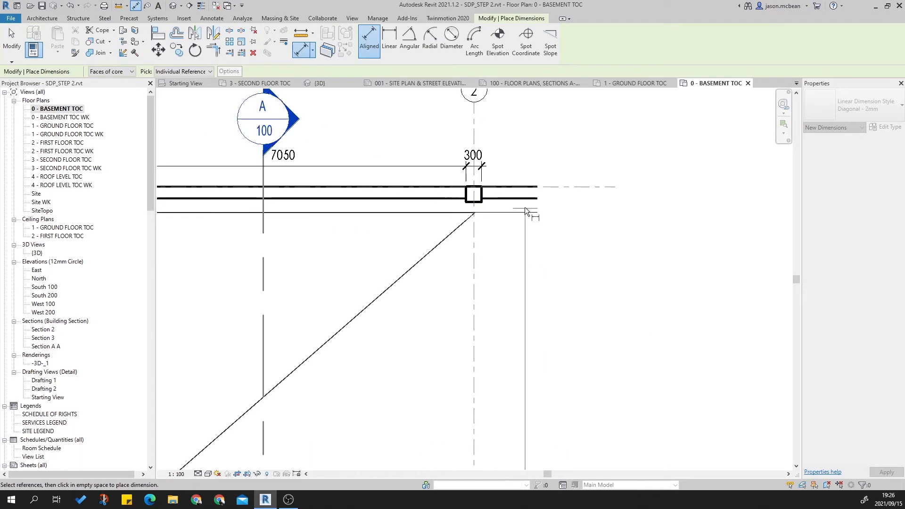
pyautogui.click(518, 198)
pyautogui.click(518, 186)
# Step: Add the faces of the horizontal walls above and below the lift shaft to the vertical dimension string
pyautogui.scroll(-4, 540, 142)
pyautogui.scroll(3, 542, 330)
pyautogui.click(531, 339)
pyautogui.scroll(-1, 548, 262)
pyautogui.moveTo(552, 294); pyautogui.dragTo(527, 174, button='middle')
pyautogui.scroll(2, 511, 239)
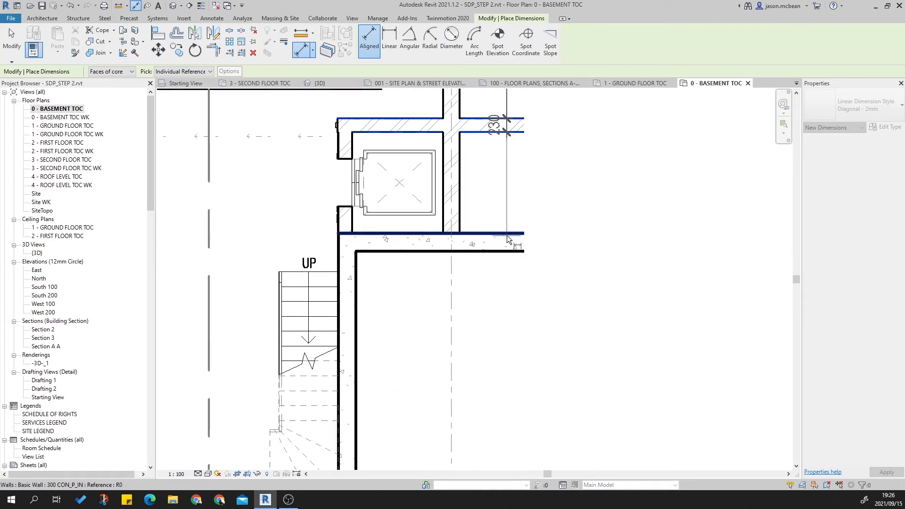
pyautogui.click(507, 250)
# Step: Add both faces of the basement's lowest wall to the vertical dimension string and place it outside the plan beyond grid 2
pyautogui.scroll(3, 521, 282)
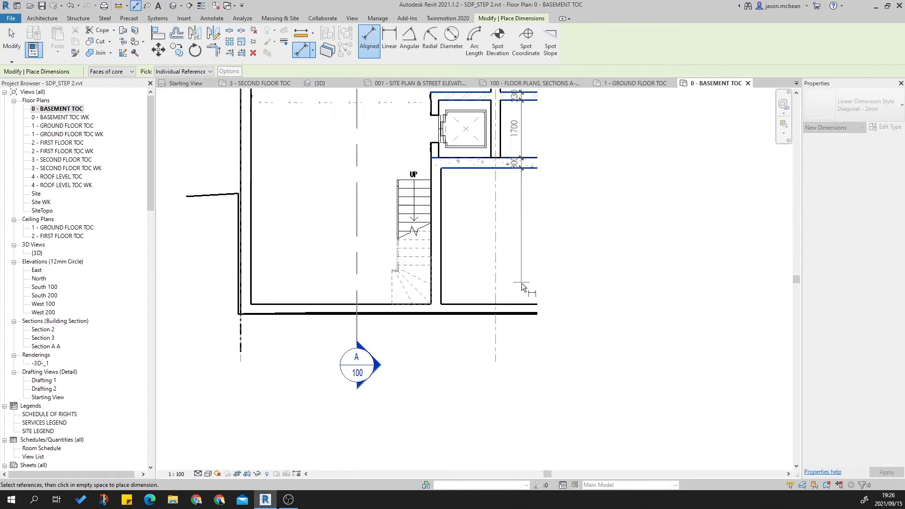
pyautogui.scroll(3, 519, 303)
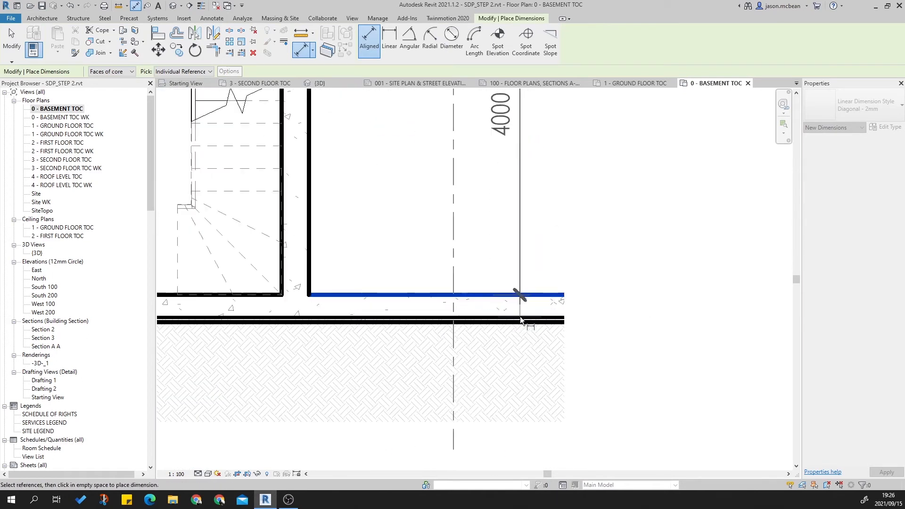
pyautogui.scroll(3, 523, 304)
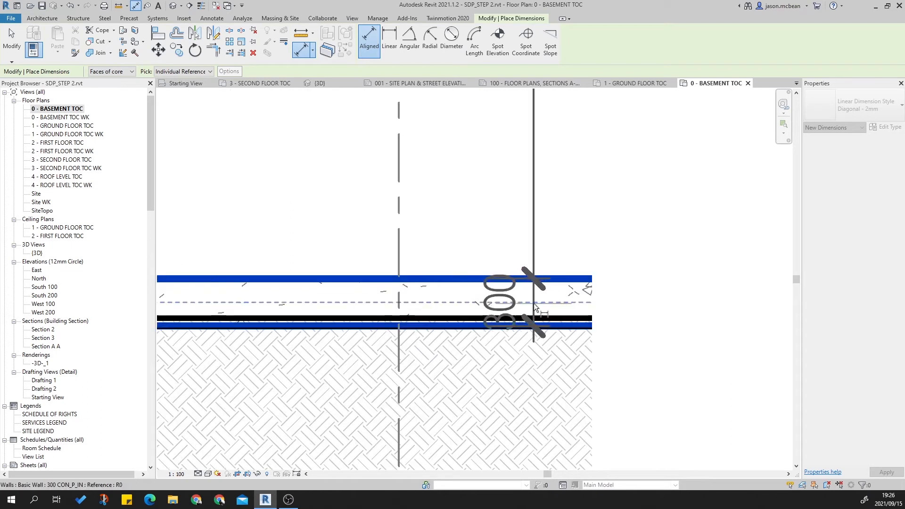
pyautogui.scroll(-6, 538, 308)
pyautogui.scroll(2, 308, 331)
pyautogui.scroll(-4, 231, 165)
pyautogui.scroll(1, 369, 238)
pyautogui.scroll(1, 370, 240)
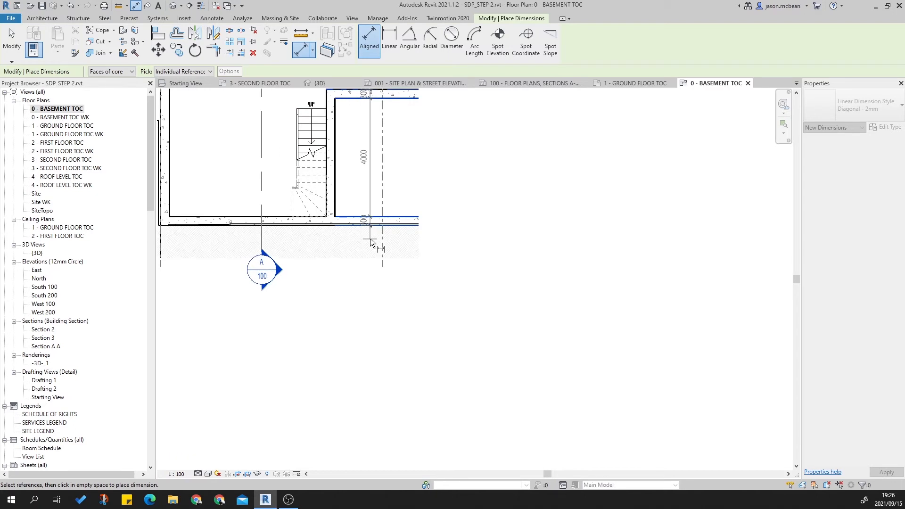
pyautogui.moveTo(435, 224); pyautogui.dragTo(456, 314, button='middle')
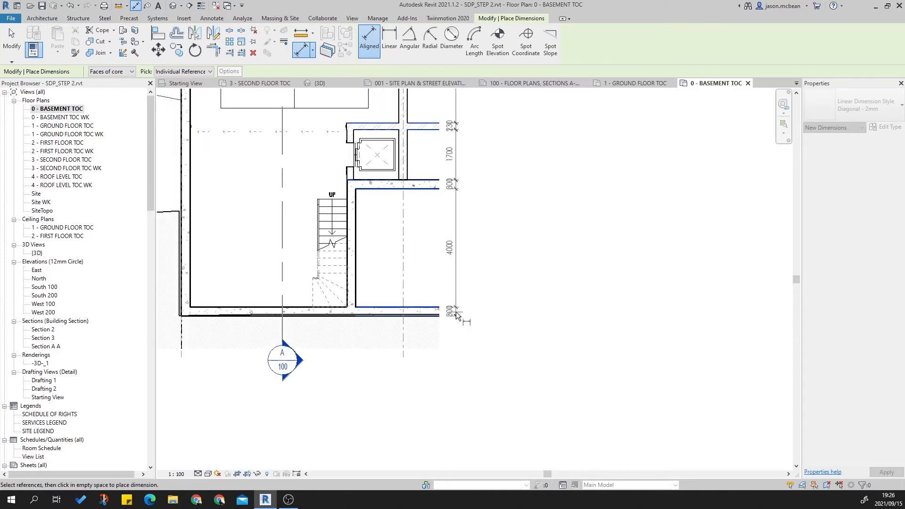
pyautogui.click(456, 312)
pyautogui.moveTo(513, 114); pyautogui.dragTo(525, 255, button='middle')
pyautogui.scroll(-2, 526, 293)
pyautogui.moveTo(529, 322); pyautogui.dragTo(525, 442, button='middle')
pyautogui.press('Escape')
# Step: Start an aligned overall dimension at the outer face of the wall along grid C
pyautogui.moveTo(512, 168); pyautogui.dragTo(523, 357, button='middle')
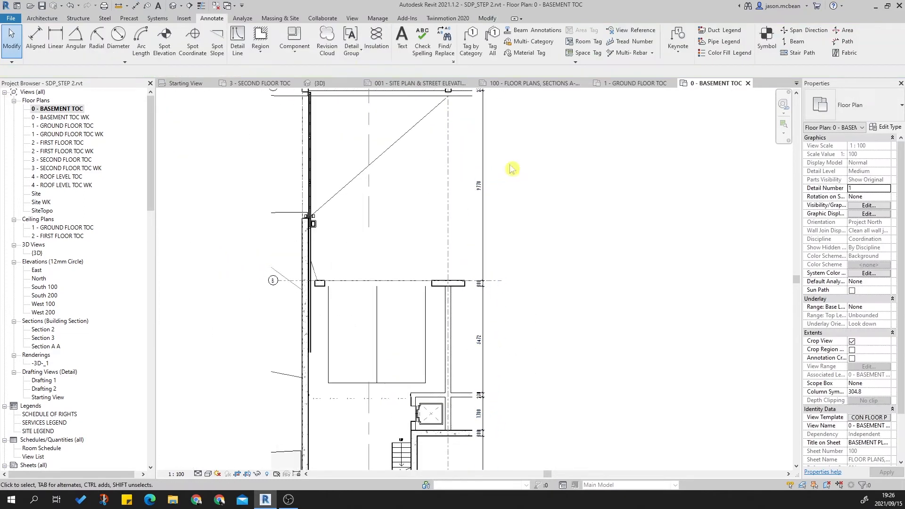
pyautogui.scroll(3, 525, 270)
pyautogui.moveTo(516, 460); pyautogui.dragTo(495, 345, button='middle')
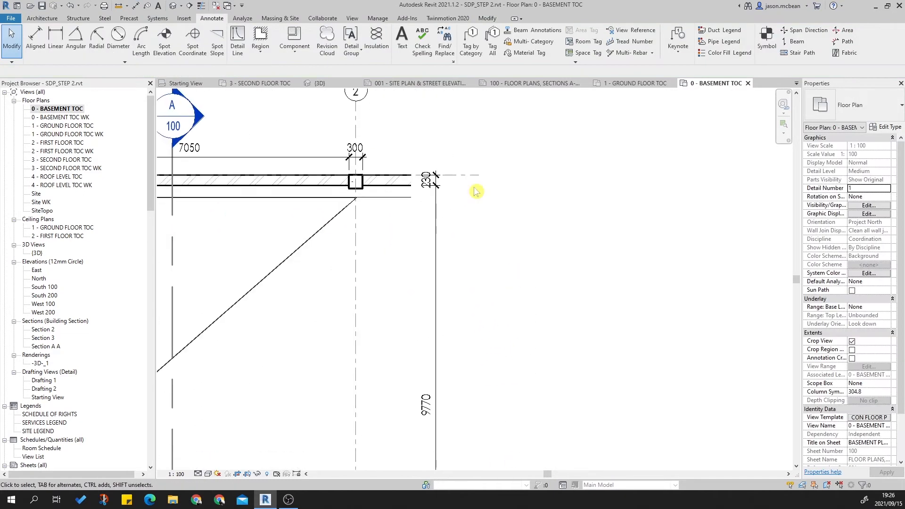
pyautogui.click(261, 51)
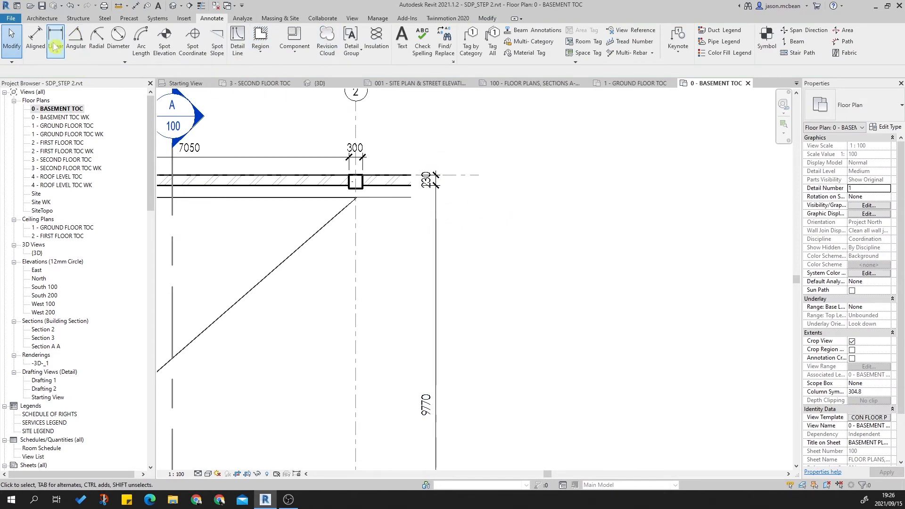
pyautogui.click(36, 42)
pyautogui.scroll(3, 413, 163)
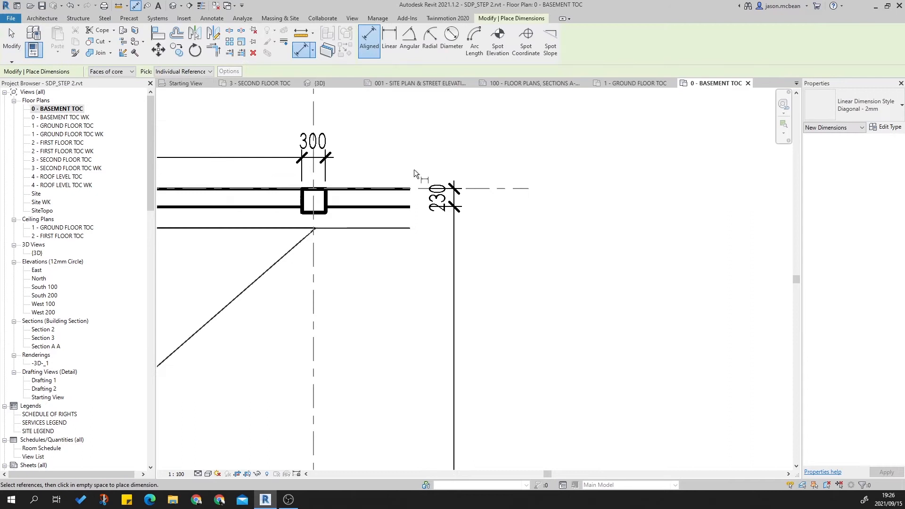
pyautogui.click(391, 194)
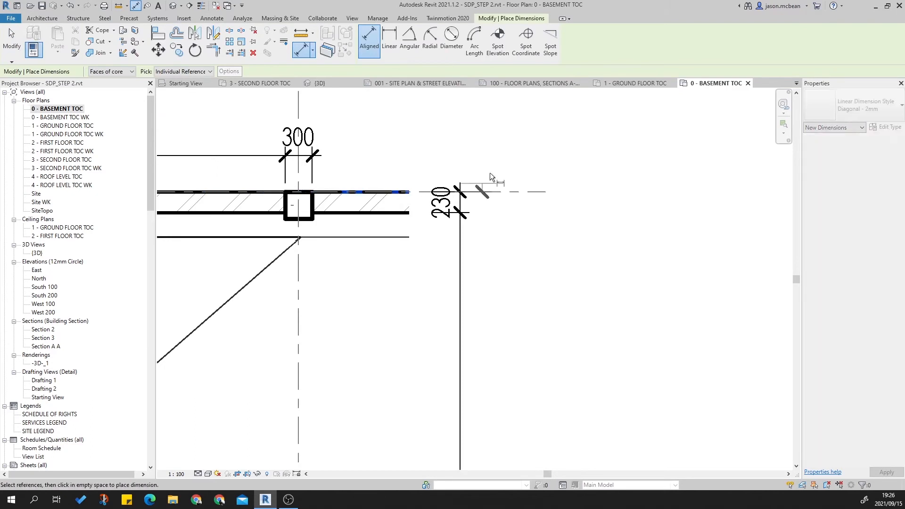
# Step: End the overall vertical dimension at the outer face of the basement's lowest wall and place it outside the detailed string
pyautogui.scroll(-3, 480, 165)
pyautogui.moveTo(534, 287); pyautogui.dragTo(525, 169, button='middle')
pyautogui.scroll(-3, 525, 169)
pyautogui.moveTo(545, 363); pyautogui.dragTo(521, 200, button='middle')
pyautogui.scroll(3, 451, 288)
pyautogui.moveTo(489, 373); pyautogui.dragTo(491, 297, button='middle')
pyautogui.scroll(3, 465, 398)
pyautogui.scroll(1, 465, 398)
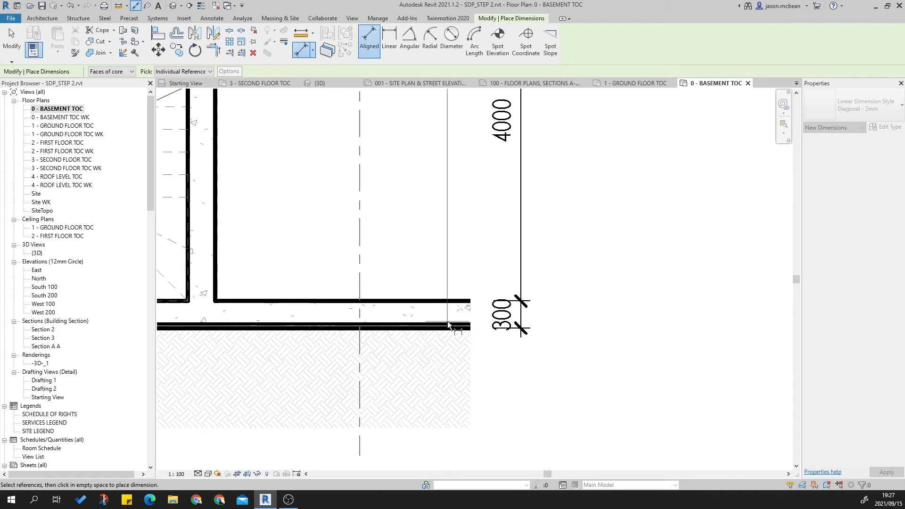
pyautogui.click(448, 328)
pyautogui.scroll(-1, 479, 329)
pyautogui.scroll(-2, 479, 330)
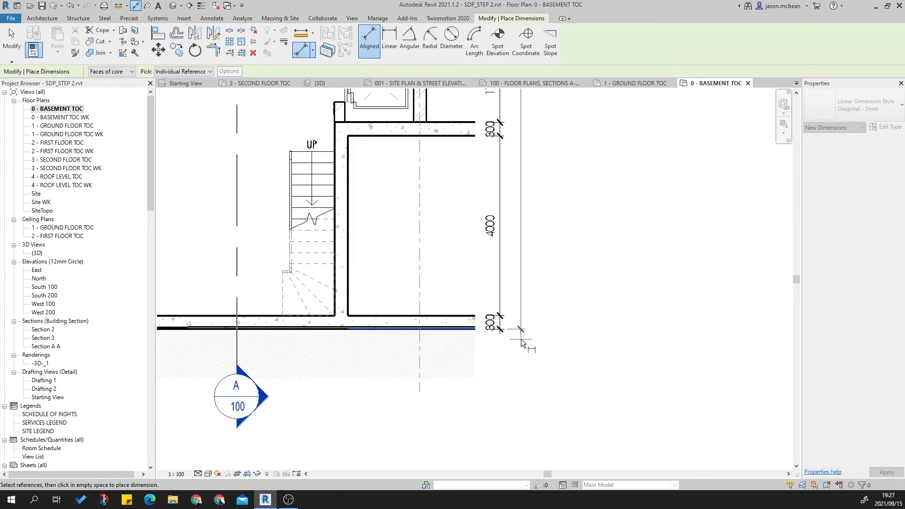
pyautogui.click(521, 340)
# Step: Edit the overall vertical dimension's witness lines to add grid B as a reference
pyautogui.moveTo(568, 128); pyautogui.dragTo(543, 323, button='middle')
pyautogui.scroll(-2, 517, 295)
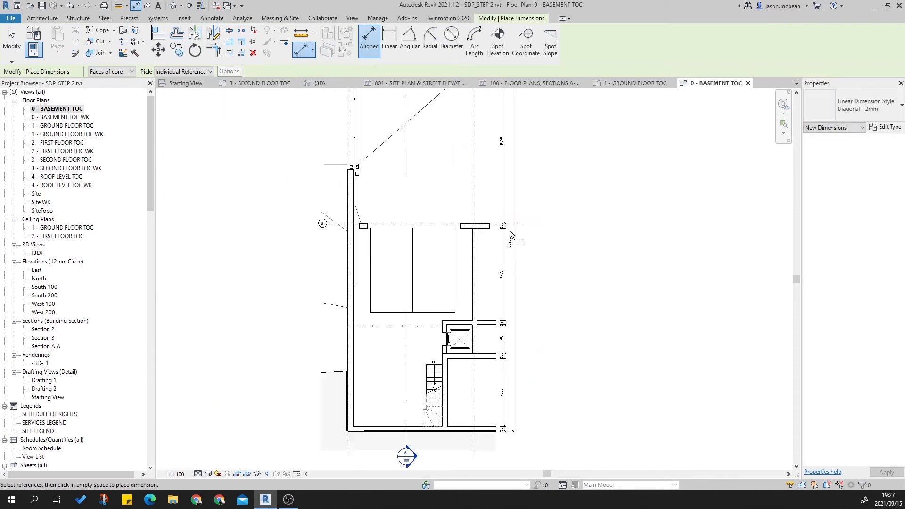
pyautogui.press('Escape')
pyautogui.click(514, 201)
pyautogui.click(485, 42)
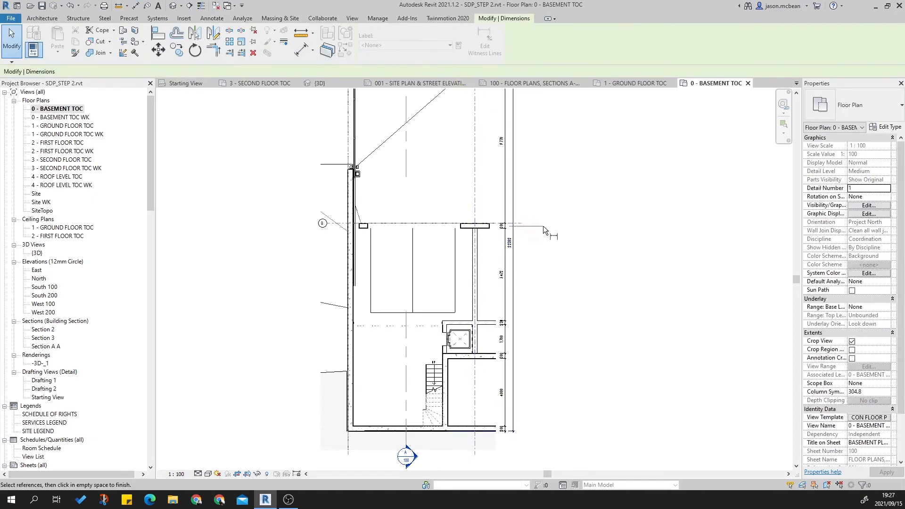
pyautogui.scroll(2, 544, 226)
pyautogui.click(418, 219)
pyautogui.click(610, 224)
pyautogui.scroll(-2, 502, 238)
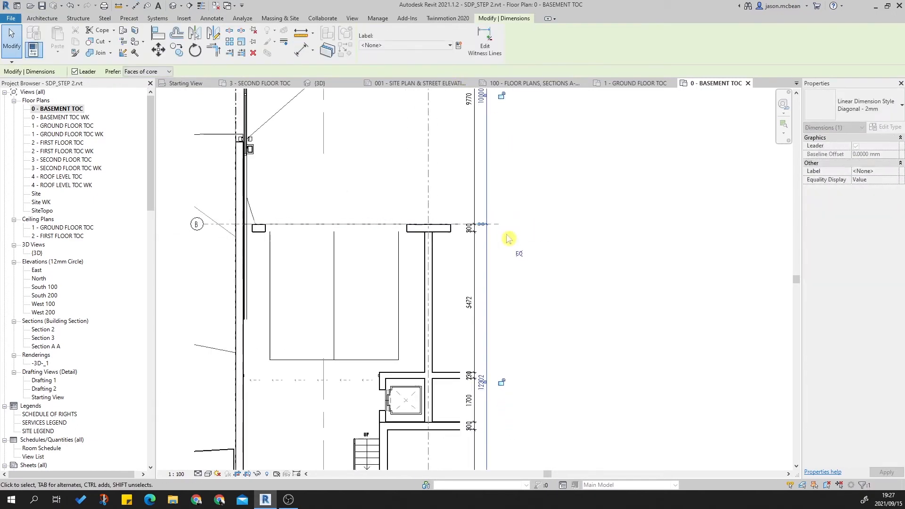
pyautogui.press('Escape')
# Step: Examine the two vertical dimension strings from grid C down to the basement's lowest wall
pyautogui.scroll(2, 530, 259)
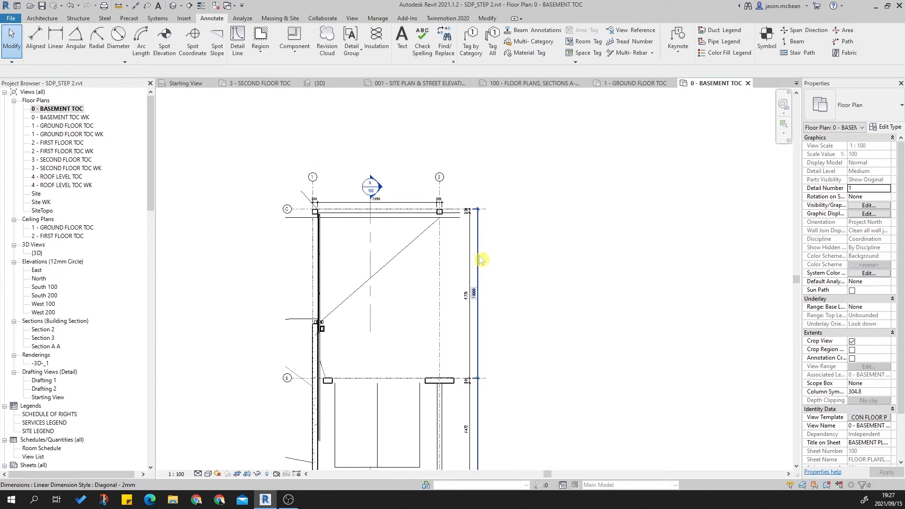
pyautogui.scroll(2, 479, 208)
pyautogui.moveTo(403, 344); pyautogui.dragTo(428, 236, button='middle')
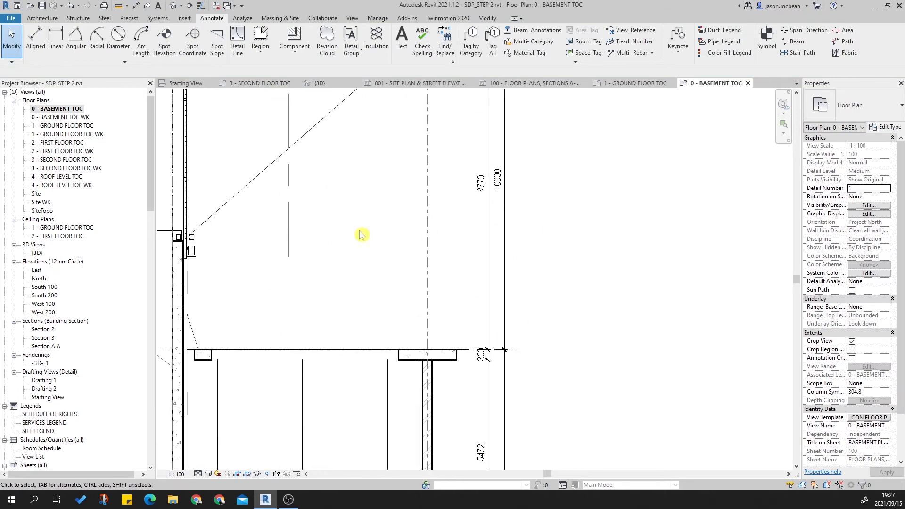
pyautogui.scroll(-2, 370, 206)
pyautogui.scroll(-2, 522, 197)
pyautogui.moveTo(566, 300); pyautogui.dragTo(581, 194, button='middle')
pyautogui.scroll(3, 516, 302)
pyautogui.scroll(-3, 526, 262)
pyautogui.scroll(5, 361, 352)
pyautogui.scroll(-1, 426, 322)
pyautogui.moveTo(393, 368); pyautogui.dragTo(398, 308, button='middle')
pyautogui.press('d')
pyautogui.press('i')
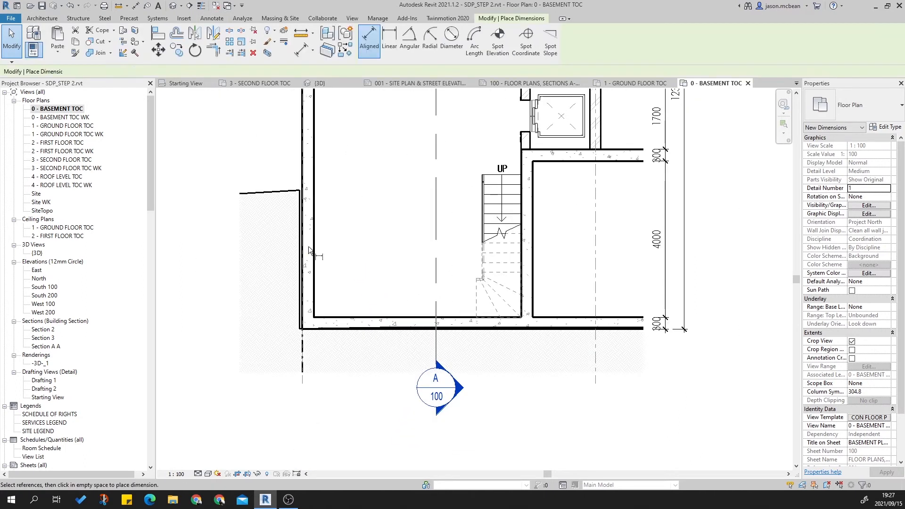
pyautogui.scroll(2, 339, 273)
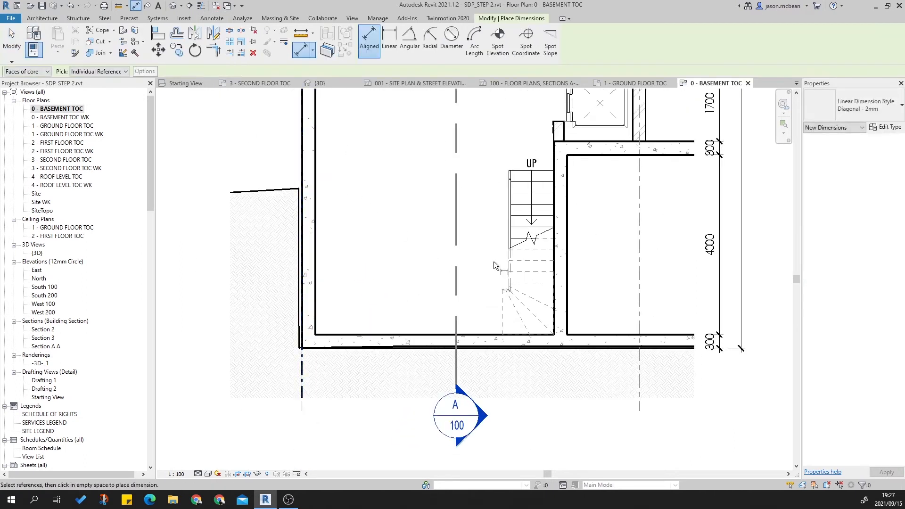
pyautogui.press('Escape')
pyautogui.press('Escape')
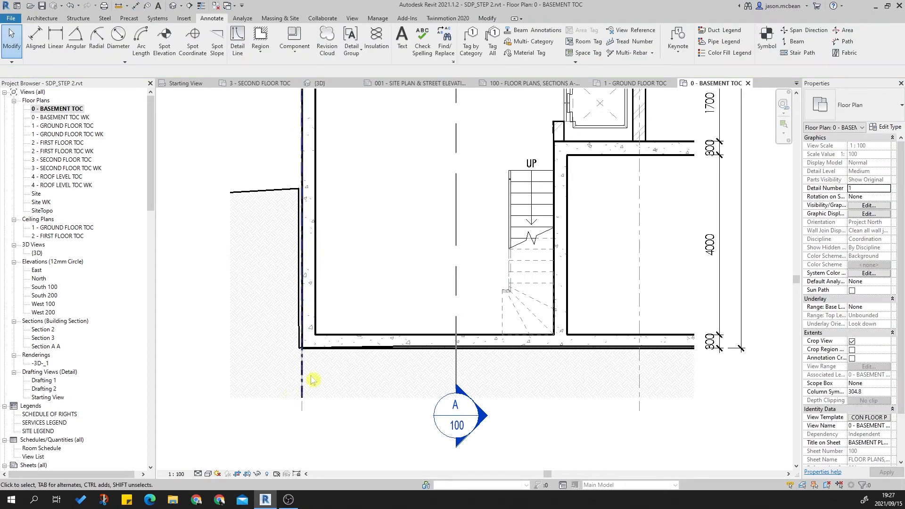
# Step: Try to temporarily isolate the property lines category in the basement plan
pyautogui.scroll(4, 294, 394)
pyautogui.scroll(-4, 301, 358)
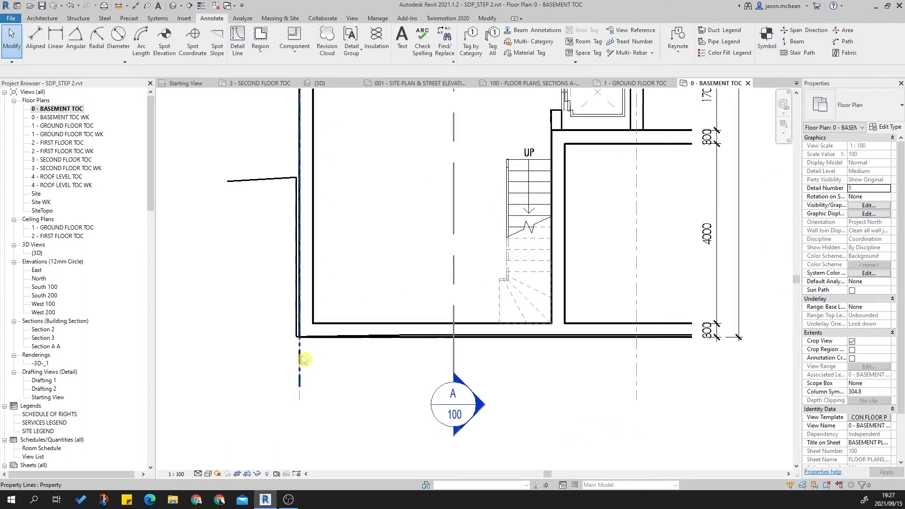
pyautogui.scroll(4, 304, 357)
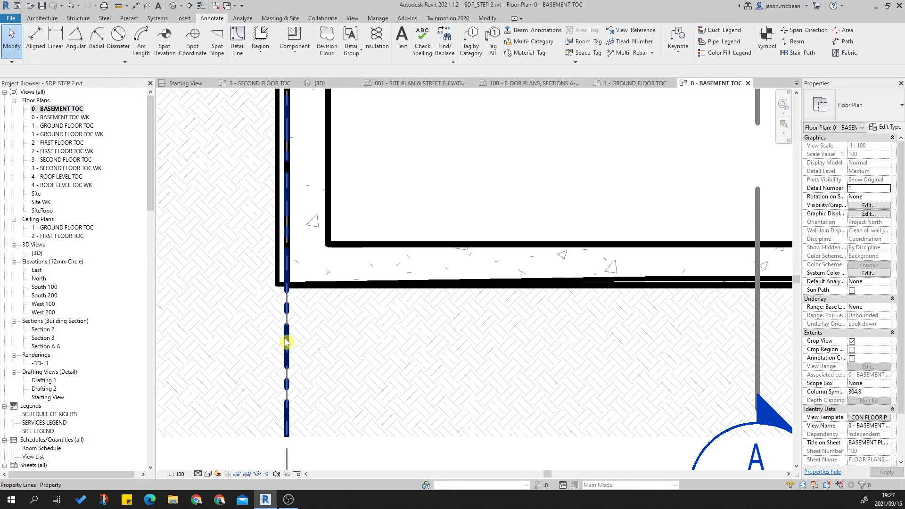
pyautogui.click(292, 359)
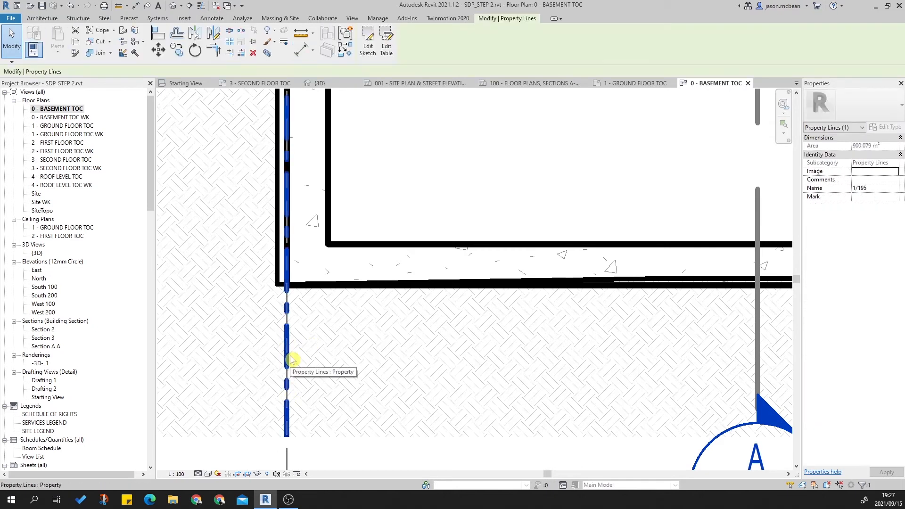
pyautogui.click(258, 474)
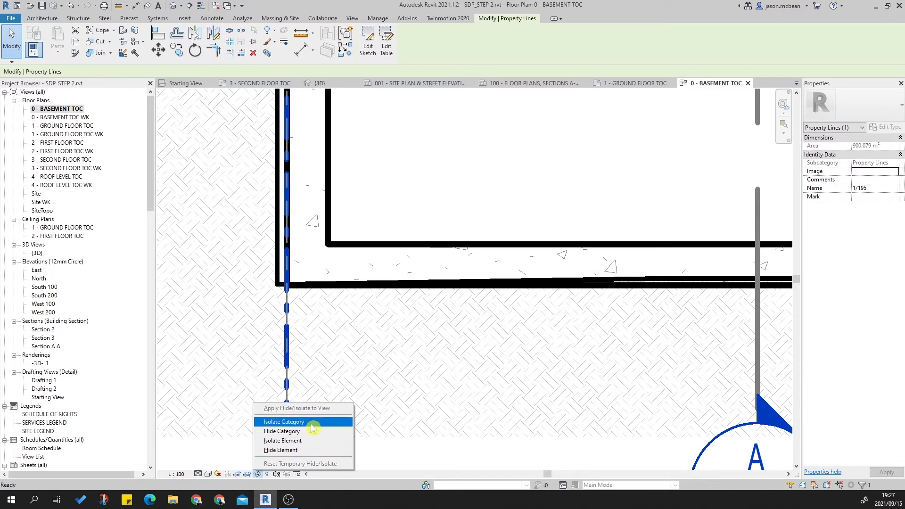
pyautogui.click(311, 424)
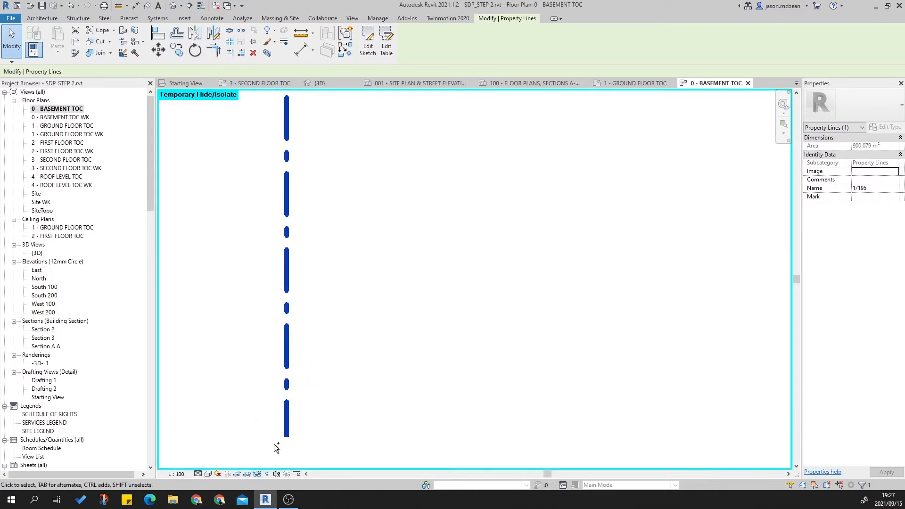
pyautogui.hotkey('ctrl', 'z')
# Step: Temporarily hide the property lines category in the basement plan
pyautogui.click(288, 370)
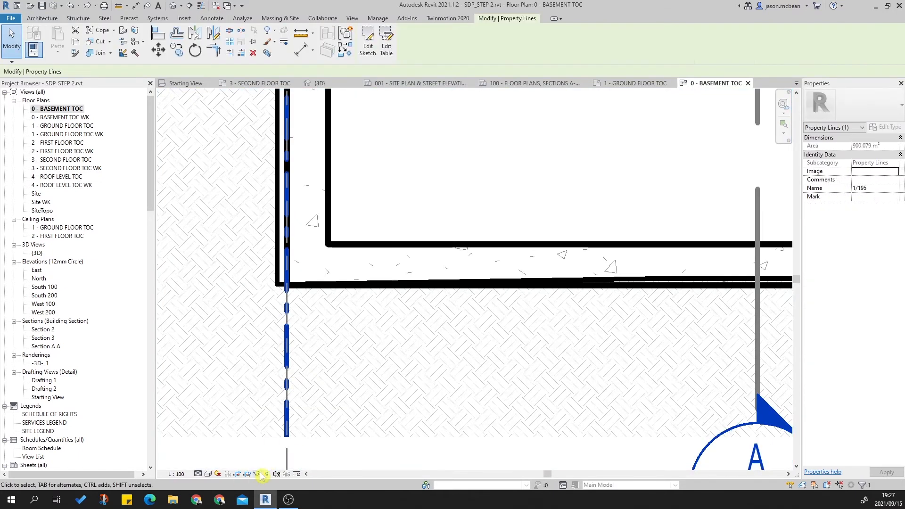
pyautogui.click(257, 474)
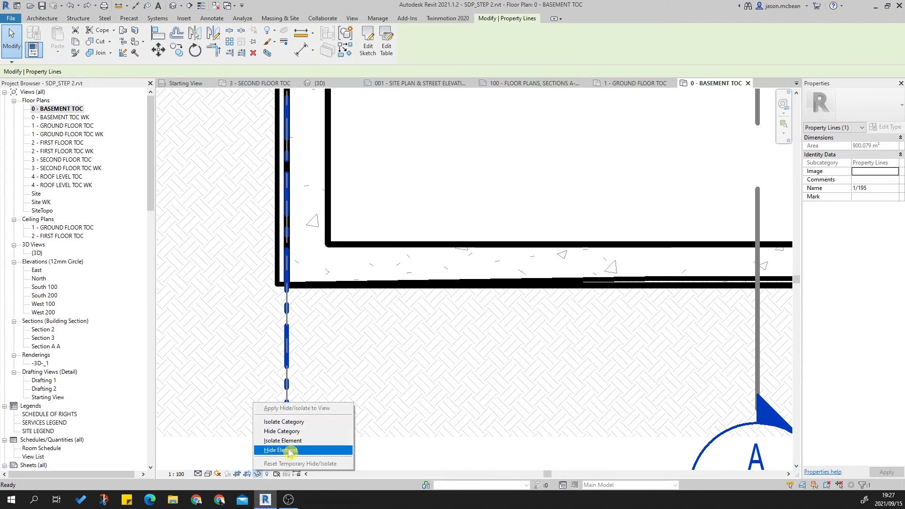
pyautogui.click(292, 432)
pyautogui.scroll(-3, 323, 320)
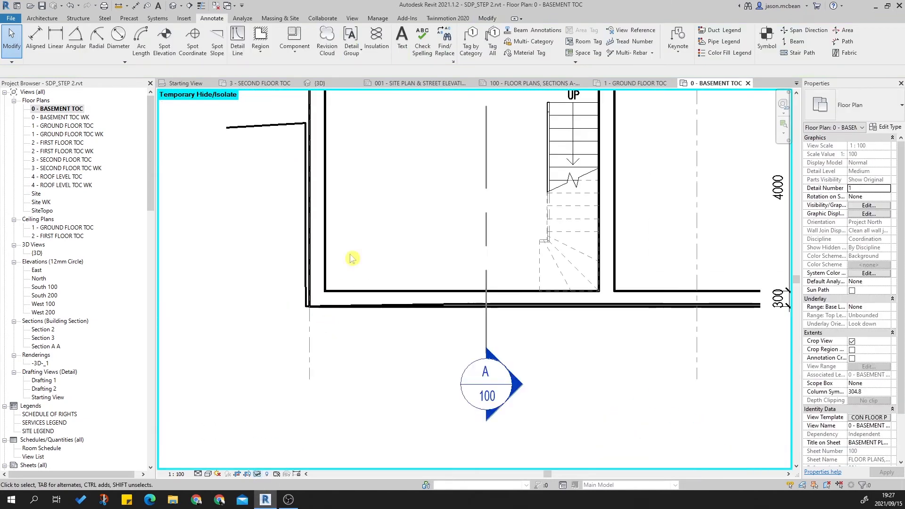
pyautogui.scroll(-2, 347, 266)
pyautogui.scroll(3, 362, 215)
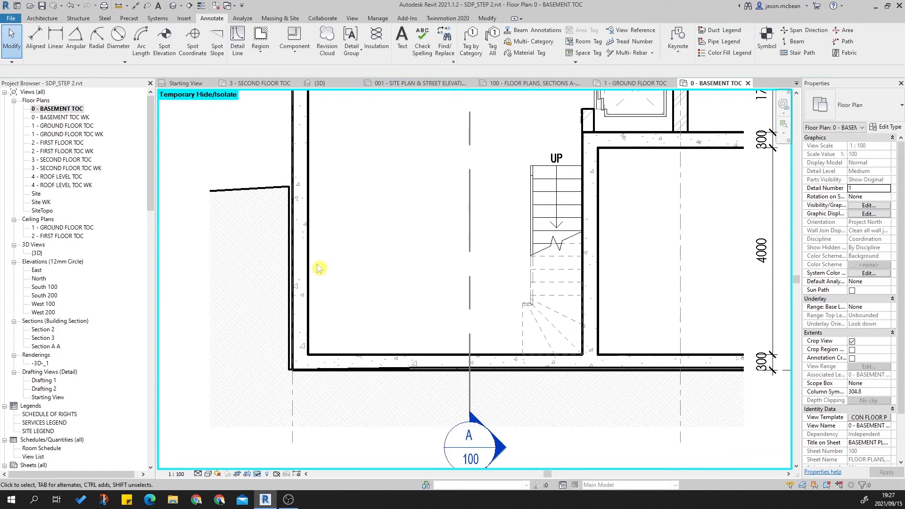
# Step: Try to temporarily isolate the topography surface around the basement walls
pyautogui.click(258, 473)
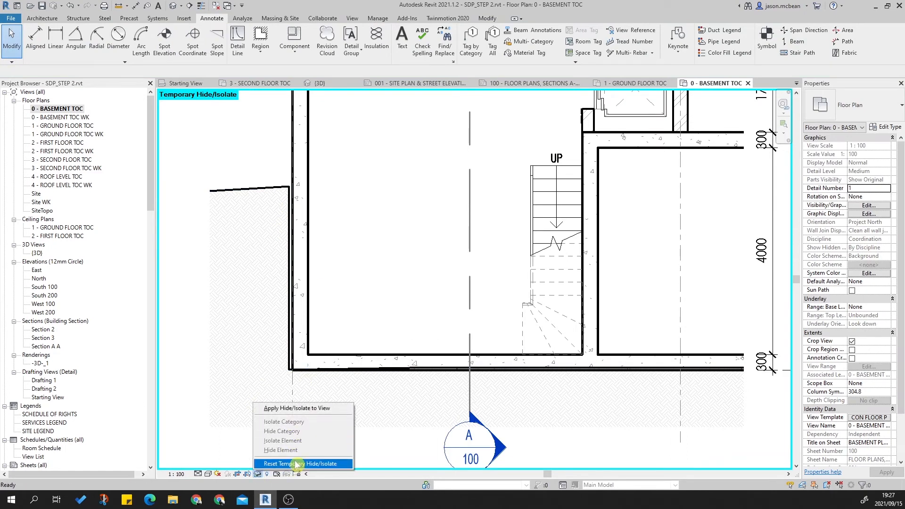
pyautogui.click(261, 215)
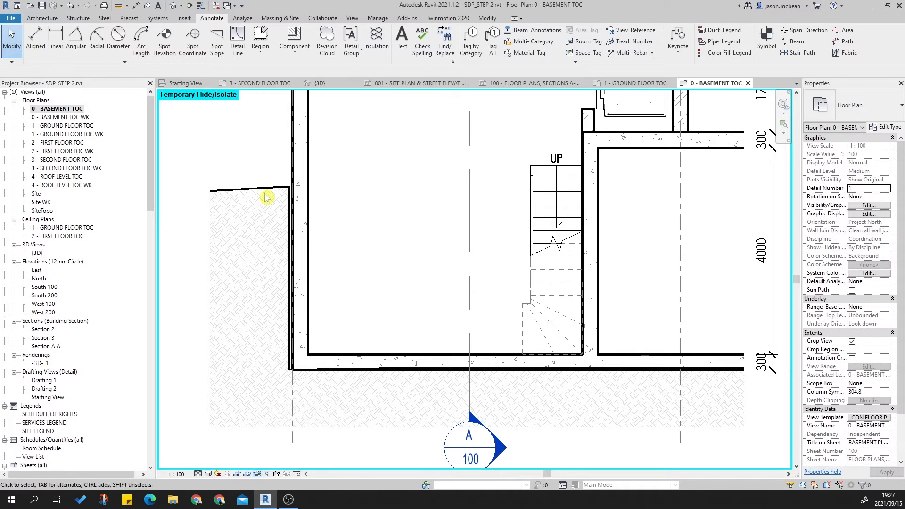
pyautogui.click(284, 193)
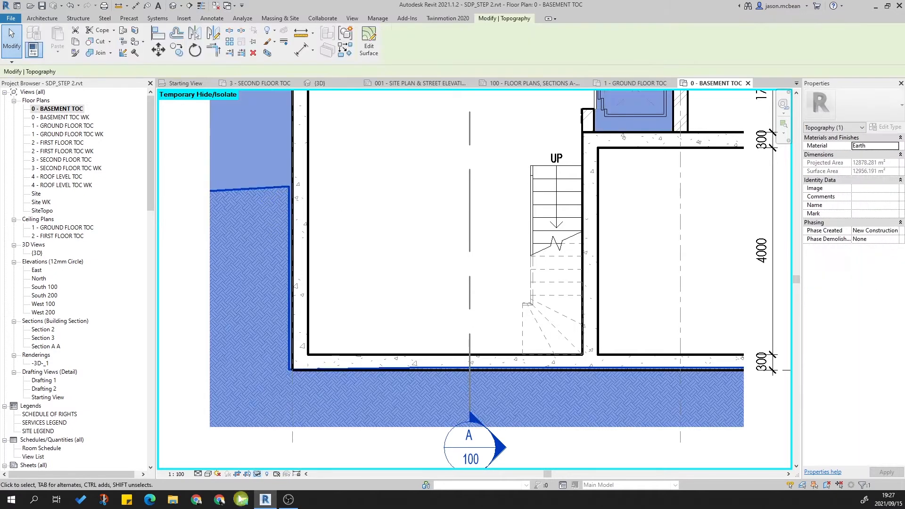
pyautogui.click(258, 474)
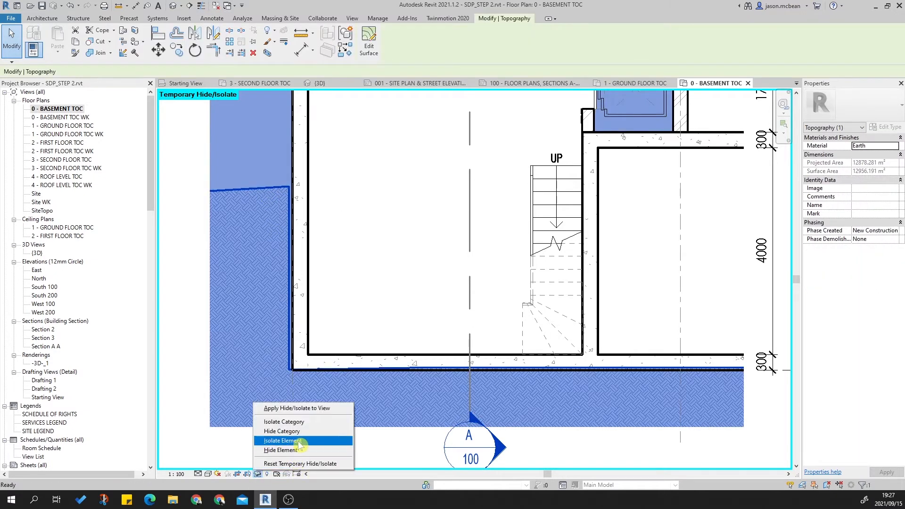
pyautogui.click(283, 440)
pyautogui.press('Escape')
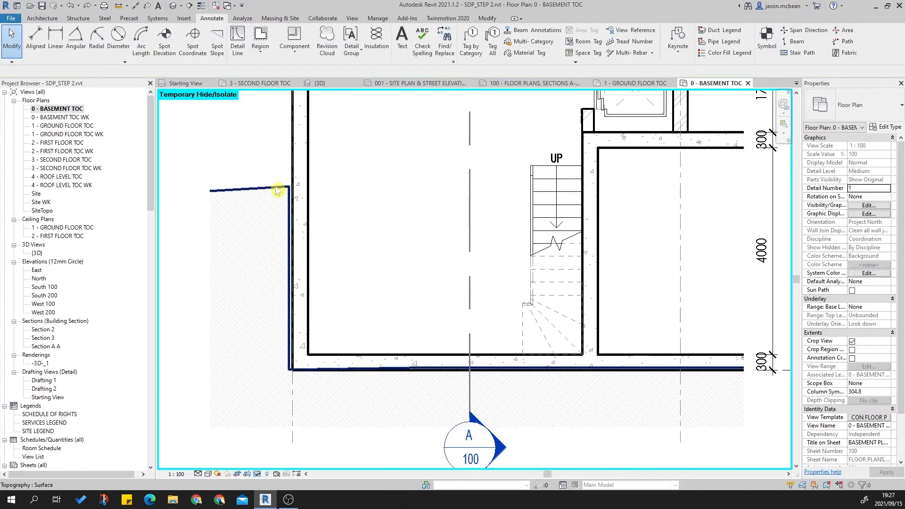
# Step: Temporarily hide the topography surface around the basement walls
pyautogui.click(278, 190)
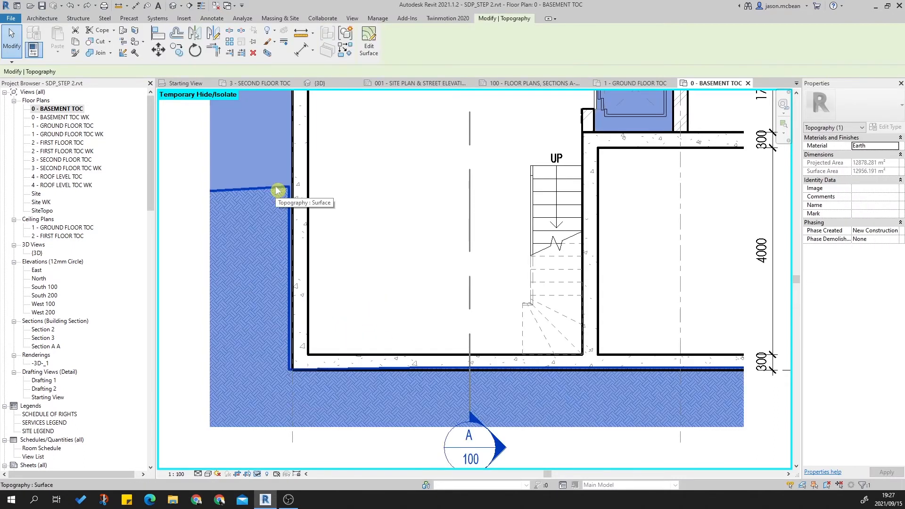
pyautogui.click(257, 474)
pyautogui.click(280, 450)
pyautogui.scroll(-3, 360, 262)
pyautogui.scroll(1, 356, 334)
pyautogui.scroll(1, 355, 333)
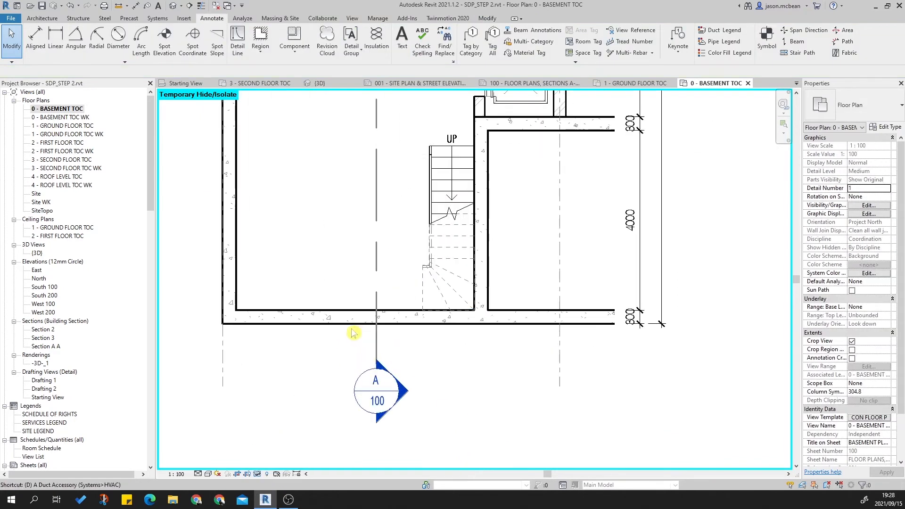
# Step: Start an aligned dimension string using faces of core, referencing both faces of the outer left wall and the stair wall
pyautogui.press('d')
pyautogui.press('i')
pyautogui.click(224, 284)
pyautogui.click(235, 286)
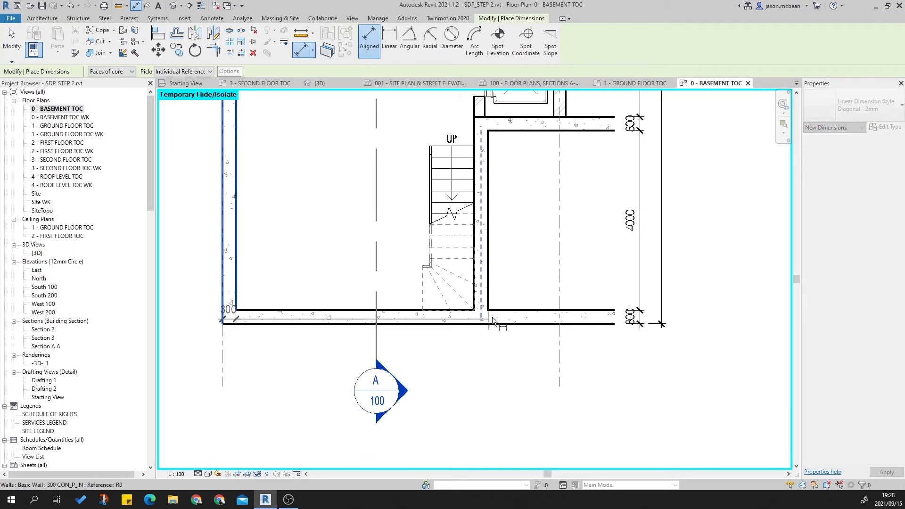
pyautogui.click(475, 295)
pyautogui.click(488, 288)
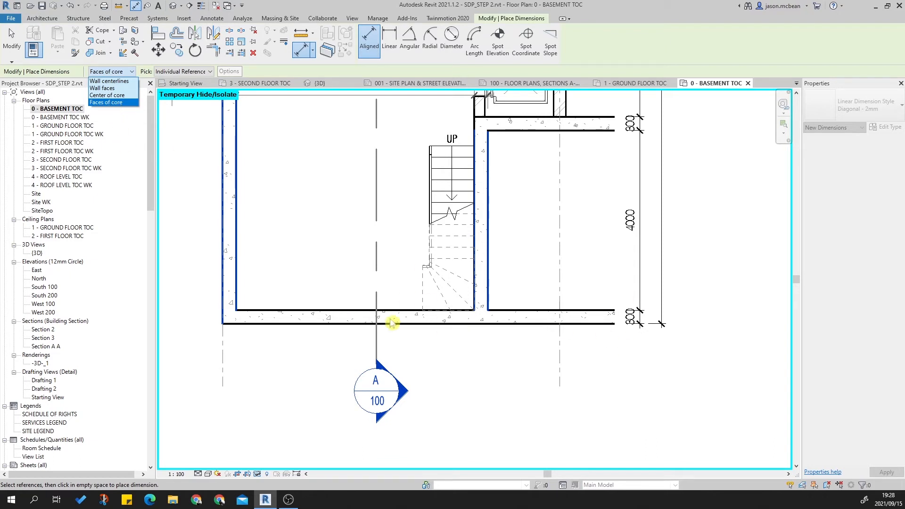
pyautogui.click(113, 103)
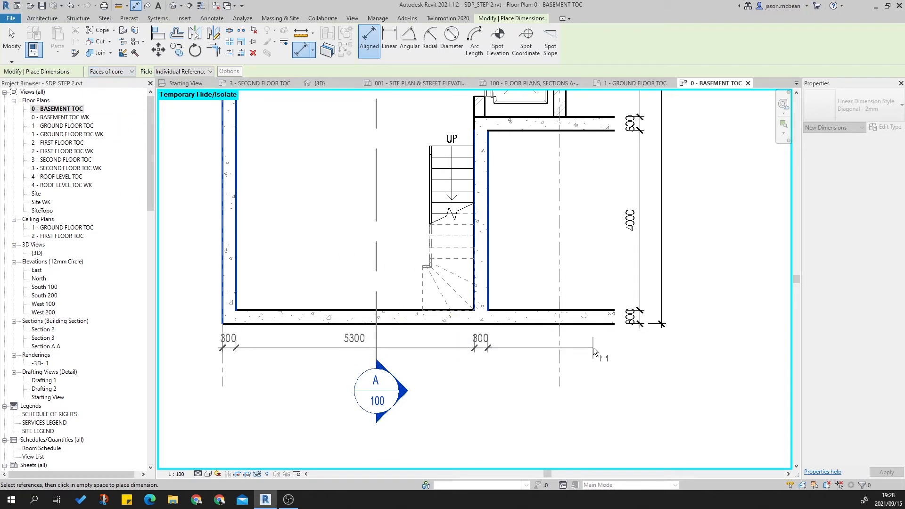
# Step: Add both faces of the wall beside the lift shaft to the string and place it below the basement plan
pyautogui.scroll(-2, 538, 340)
pyautogui.scroll(2, 552, 219)
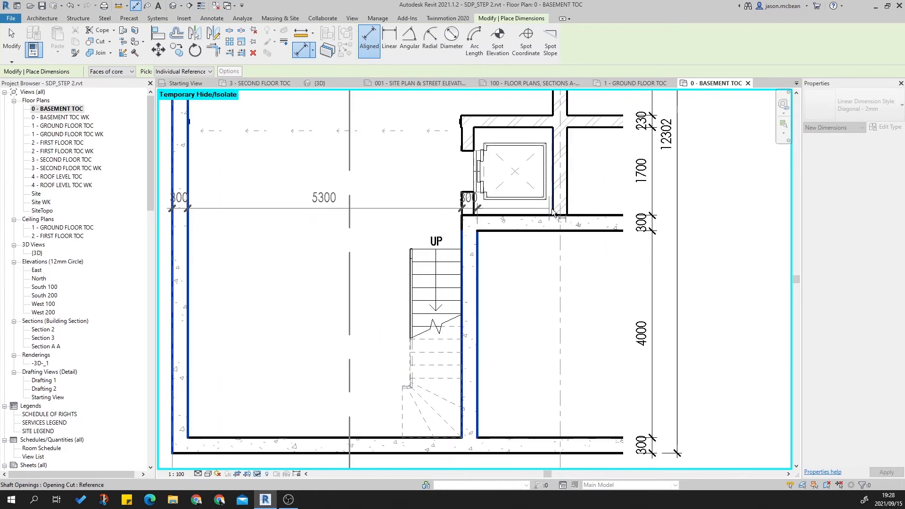
pyautogui.click(554, 213)
pyautogui.click(574, 210)
pyautogui.scroll(-1, 572, 197)
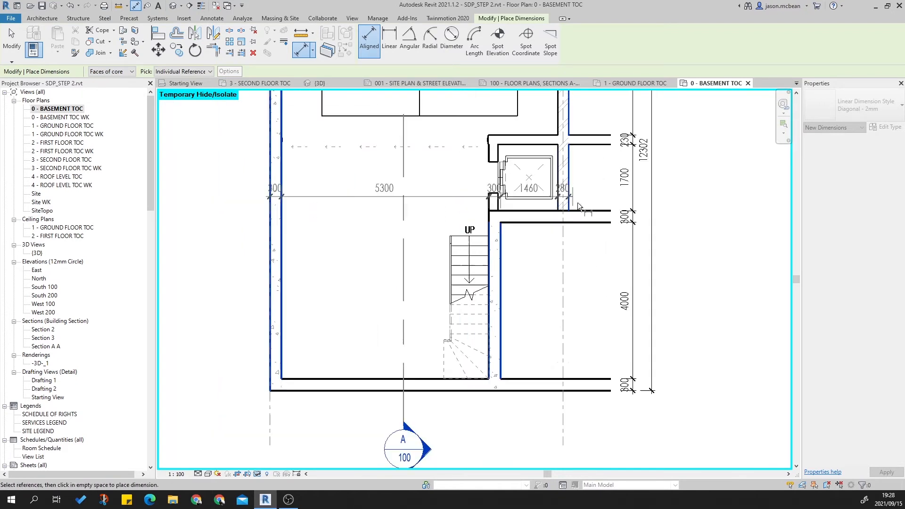
pyautogui.moveTo(634, 404); pyautogui.dragTo(633, 359, button='middle')
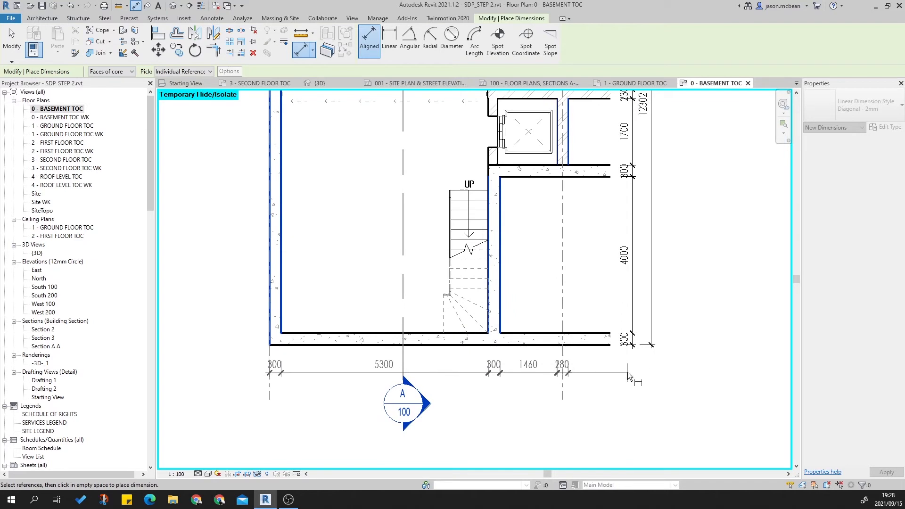
pyautogui.click(626, 368)
pyautogui.scroll(-2, 589, 306)
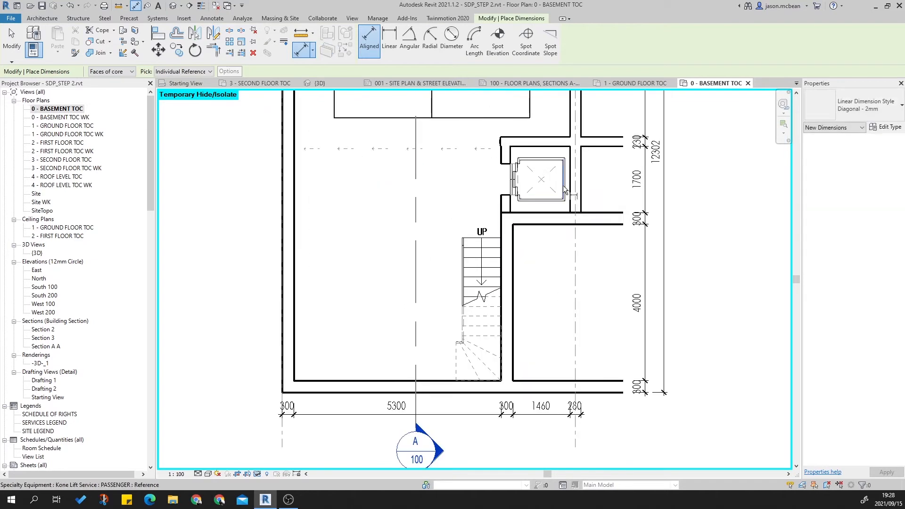
# Step: Place an overall dimension below the detailed string, from the left wall's outer face to the lift shaft wall's outer face
pyautogui.moveTo(528, 174); pyautogui.dragTo(496, 222, button='middle')
pyautogui.moveTo(558, 343); pyautogui.dragTo(508, 345, button='middle')
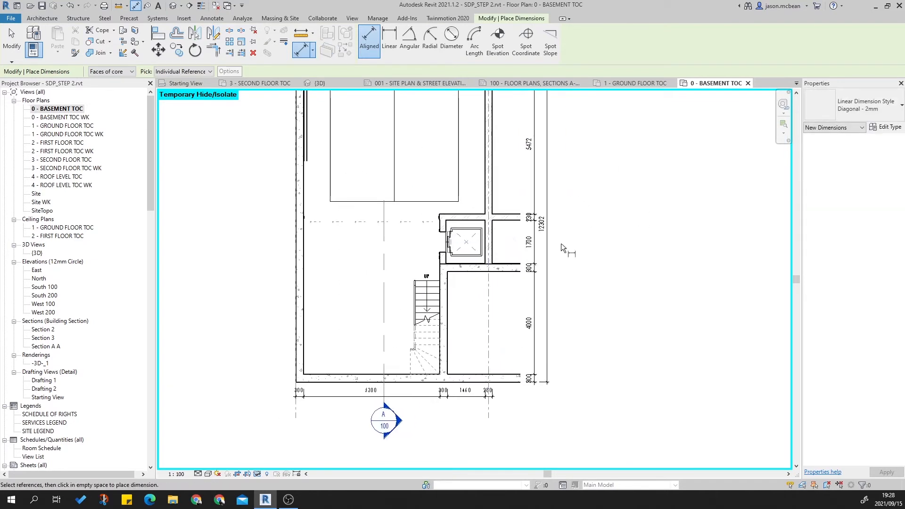
pyautogui.scroll(2, 468, 401)
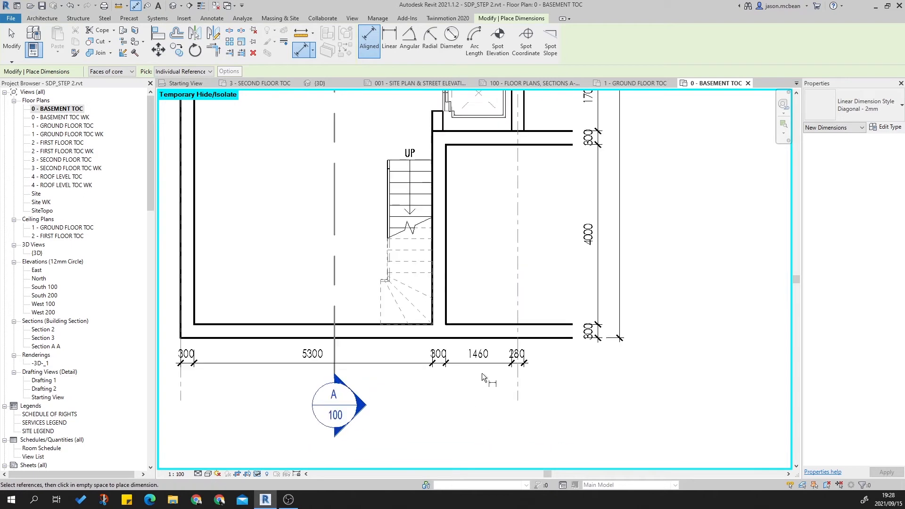
pyautogui.click(261, 318)
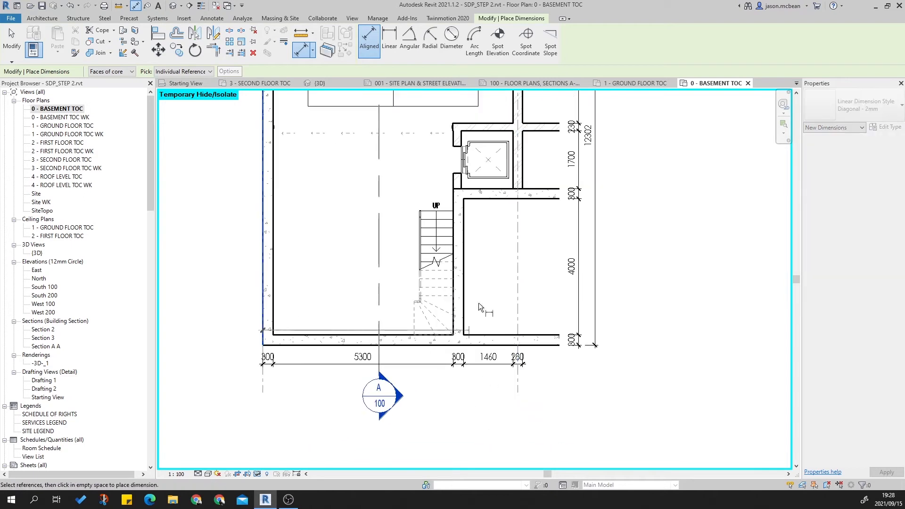
pyautogui.click(524, 151)
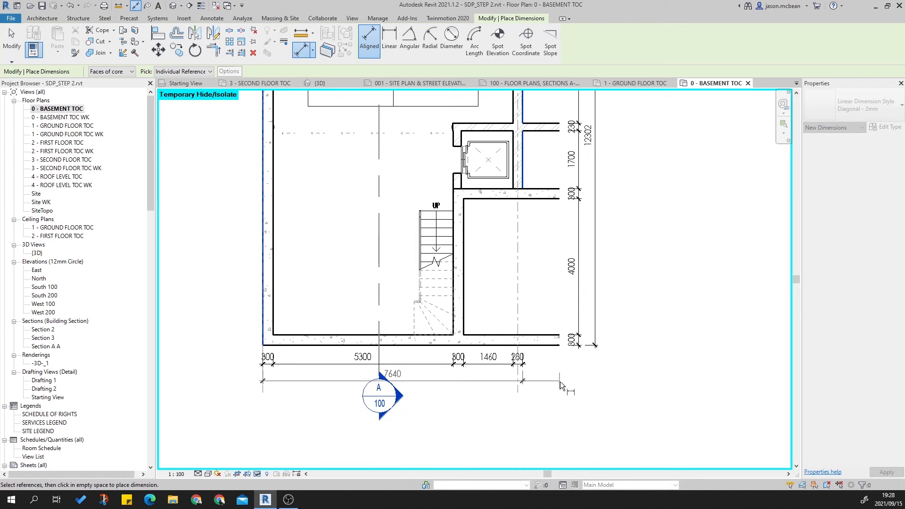
pyautogui.click(559, 379)
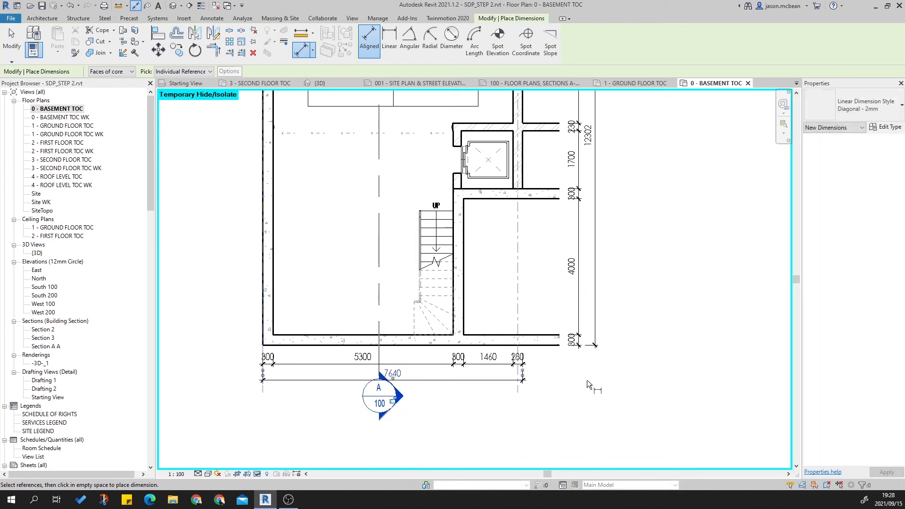
pyautogui.scroll(-4, 587, 380)
pyautogui.press('Escape')
pyautogui.press('Escape')
# Step: Start an aligned dimension at the corner column on grids C and 1
pyautogui.scroll(6, 585, 354)
pyautogui.scroll(2, 417, 191)
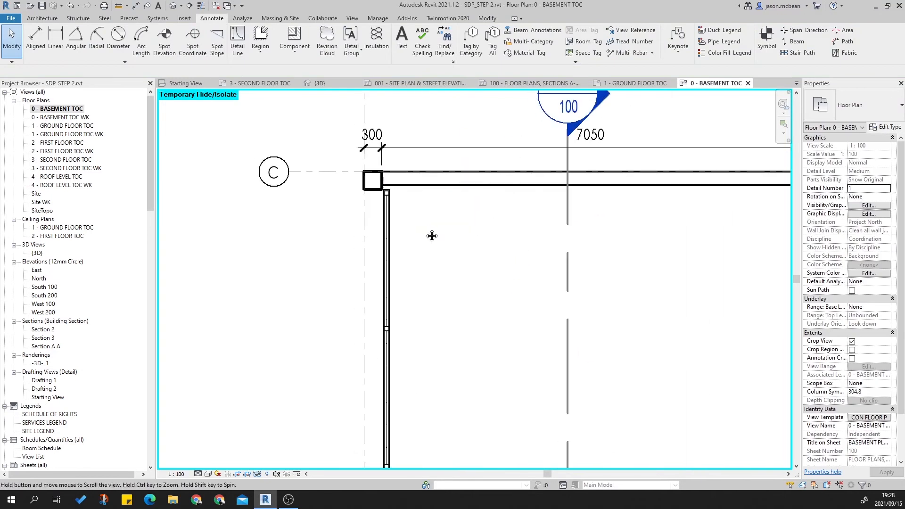
pyautogui.press('d')
pyautogui.press('i')
pyautogui.scroll(-3, 511, 220)
pyautogui.scroll(2, 707, 191)
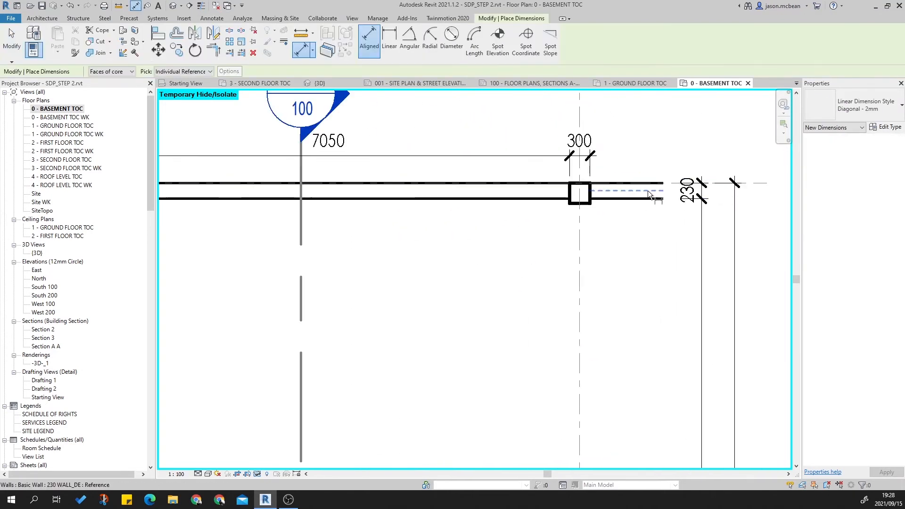
pyautogui.scroll(-4, 612, 200)
pyautogui.scroll(5, 409, 179)
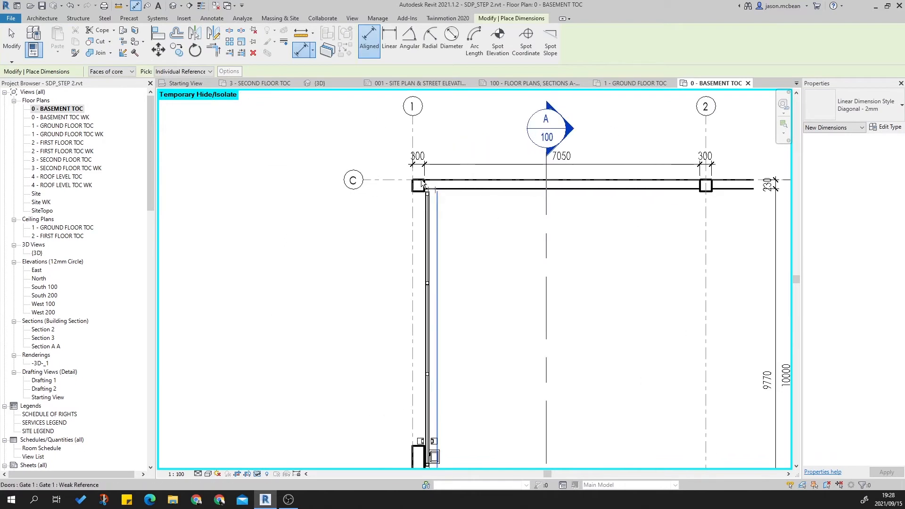
pyautogui.click(343, 152)
pyautogui.press('Escape')
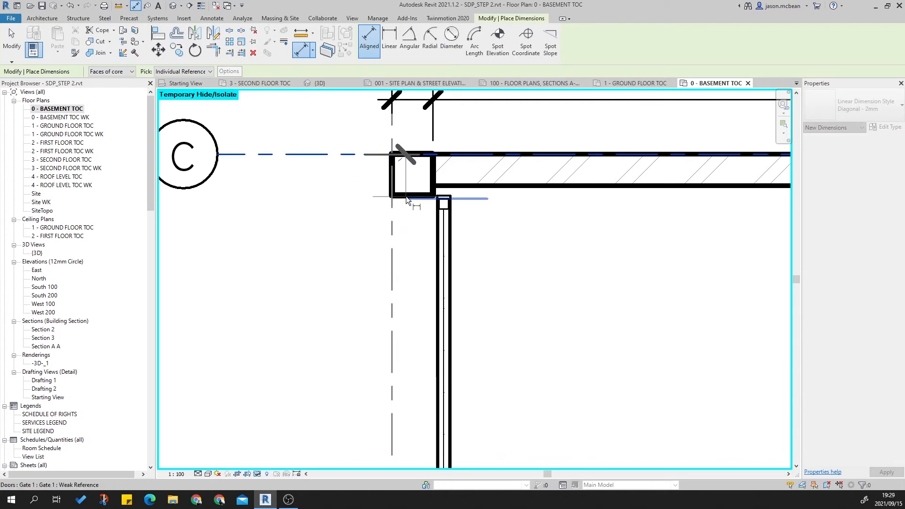
pyautogui.press('Tab')
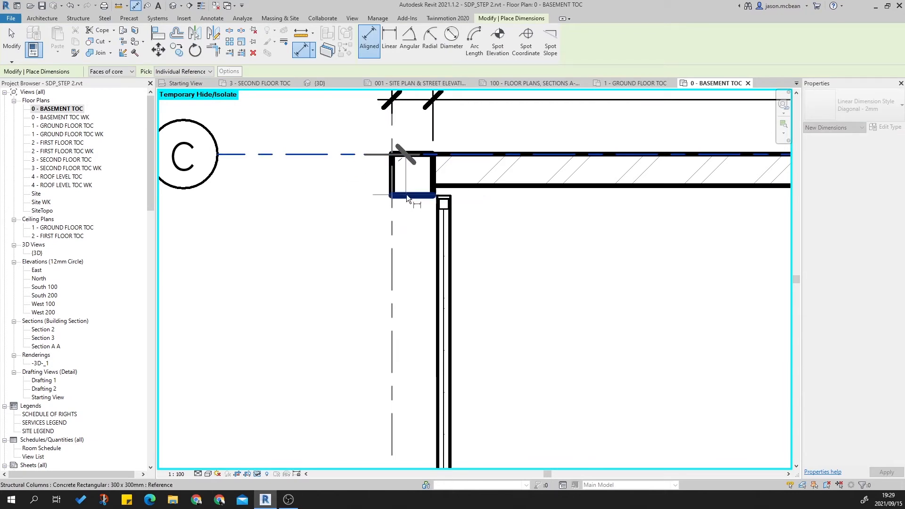
pyautogui.click(406, 196)
pyautogui.press('Escape')
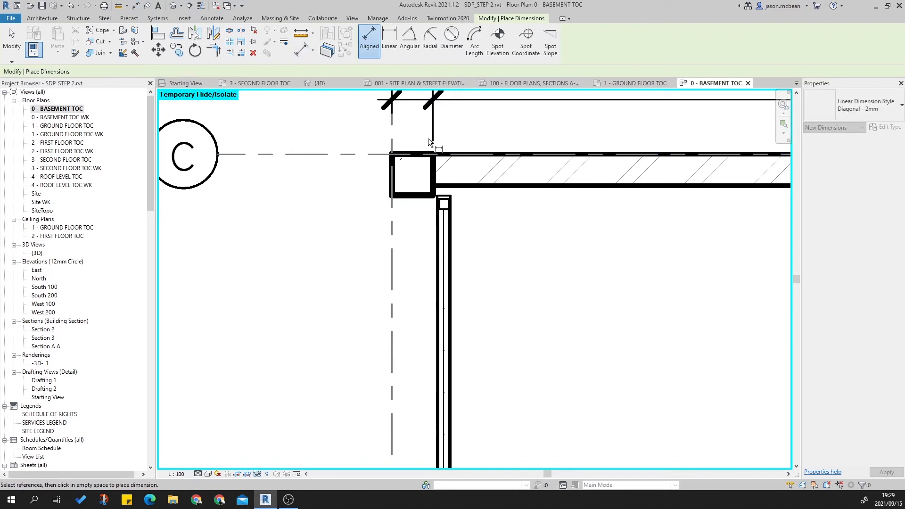
# Step: Dimension the corner column at grids C and 1 between its upper and lower faces, placing the dimension outside the plan
pyautogui.click(415, 153)
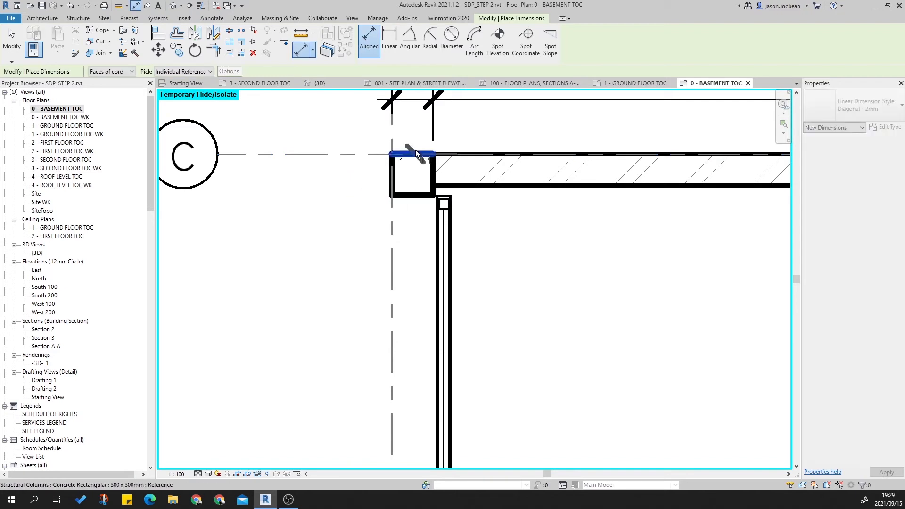
pyautogui.click(415, 194)
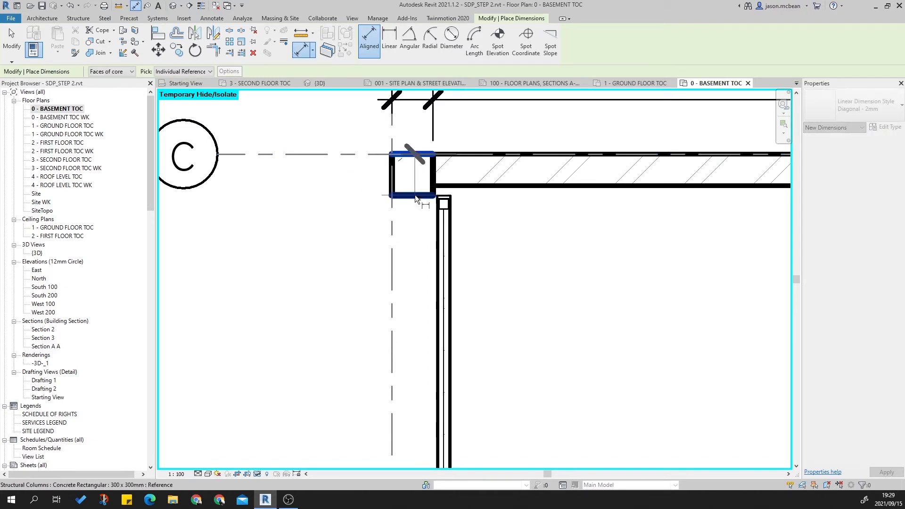
pyautogui.scroll(-3, 337, 226)
pyautogui.click(337, 233)
pyautogui.moveTo(349, 287); pyautogui.dragTo(342, 188, button='middle')
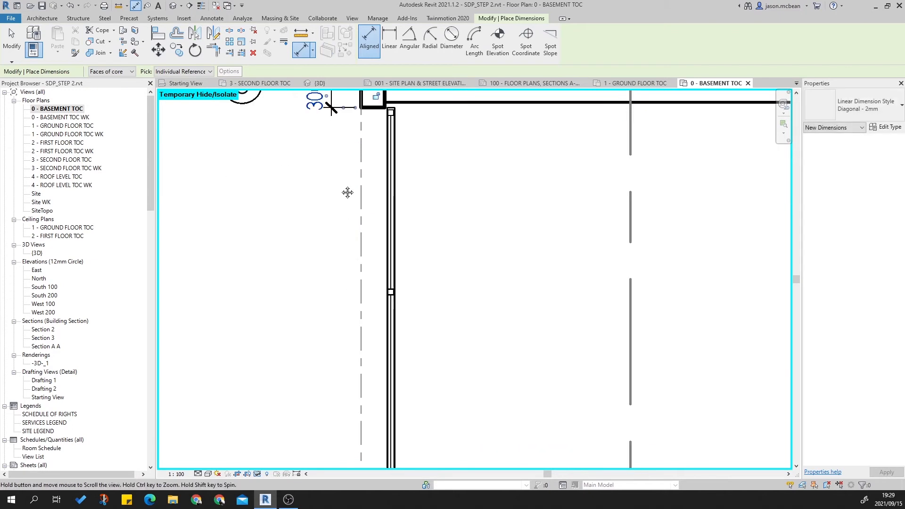
pyautogui.scroll(-3, 341, 187)
pyautogui.press('Escape')
# Step: Edit the column dimension's witness lines to add the end face of the concrete wall beside the gate
pyautogui.click(330, 126)
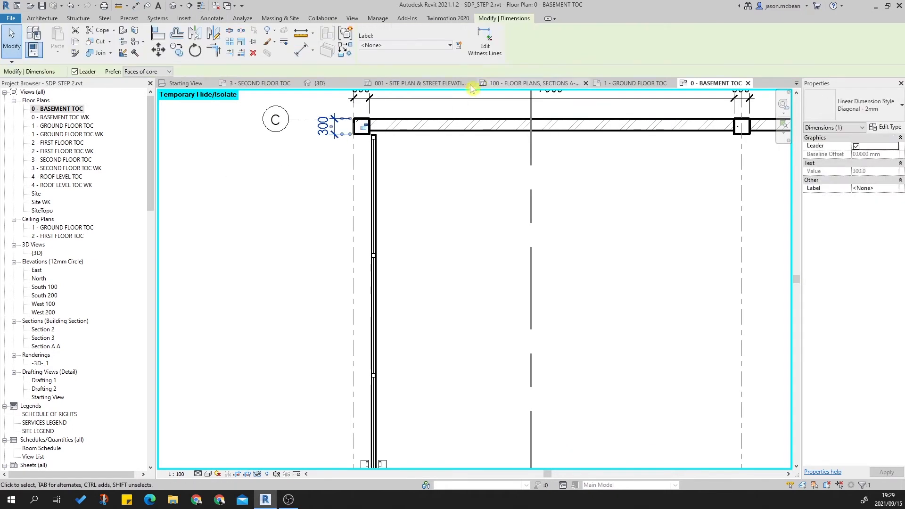
pyautogui.click(484, 42)
pyautogui.moveTo(447, 267); pyautogui.dragTo(447, 117, button='middle')
pyautogui.scroll(4, 366, 275)
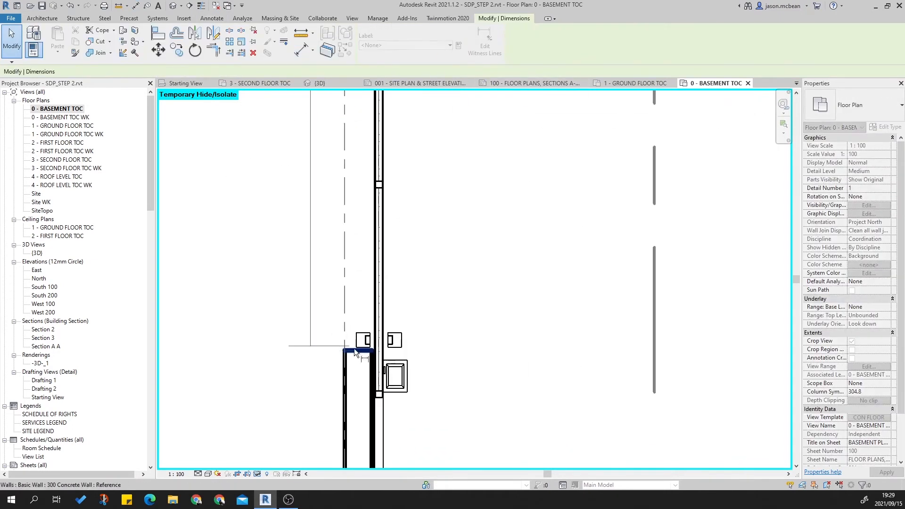
pyautogui.click(356, 352)
pyautogui.scroll(-3, 293, 212)
# Step: Extend the same dimension string to the short pier at grid B
pyautogui.moveTo(301, 249); pyautogui.dragTo(406, 130, button='middle')
pyautogui.scroll(-2, 406, 141)
pyautogui.scroll(3, 407, 162)
pyautogui.scroll(2, 407, 166)
pyautogui.click(417, 146)
pyautogui.scroll(-5, 408, 264)
# Step: Extend the string to the bottom basement wall's inner and outer faces and finish editing its witness lines
pyautogui.moveTo(418, 315); pyautogui.dragTo(407, 130, button='middle')
pyautogui.scroll(-3, 407, 154)
pyautogui.moveTo(454, 279); pyautogui.dragTo(453, 234, button='middle')
pyautogui.scroll(1, 415, 309)
pyautogui.scroll(1, 414, 310)
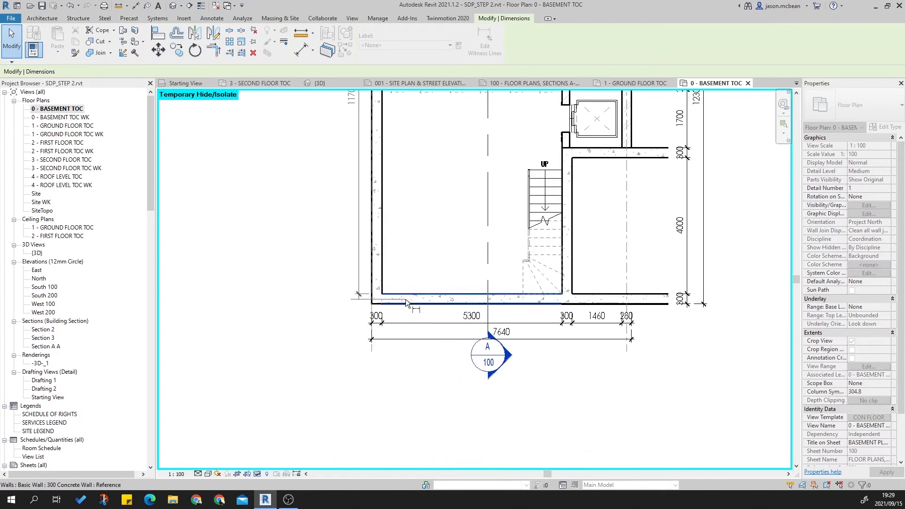
pyautogui.scroll(4, 405, 299)
pyautogui.click(403, 307)
pyautogui.scroll(-3, 394, 251)
pyautogui.click(331, 295)
pyautogui.scroll(-3, 393, 278)
pyautogui.moveTo(401, 278); pyautogui.dragTo(418, 400, button='middle')
pyautogui.press('Escape')
# Step: Start an overall aligned dimension string from the upper face of column C-1 to the concrete wall's end beside the gate
pyautogui.moveTo(400, 126); pyautogui.dragTo(409, 257, button='middle')
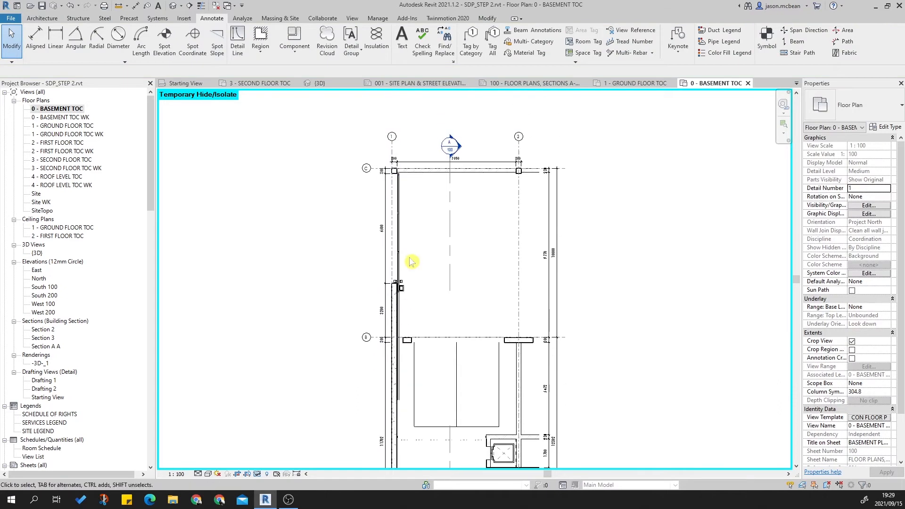
pyautogui.press('d')
pyautogui.press('i')
pyautogui.scroll(6, 394, 168)
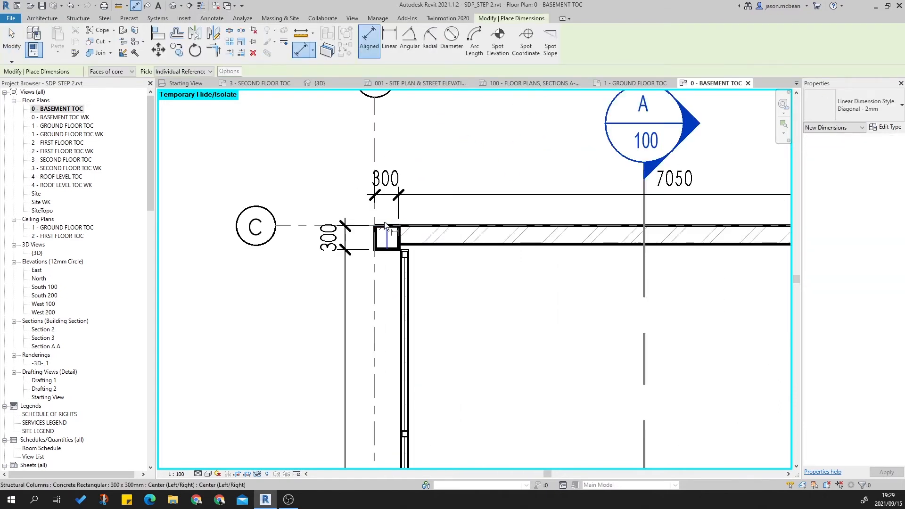
pyautogui.scroll(2, 384, 221)
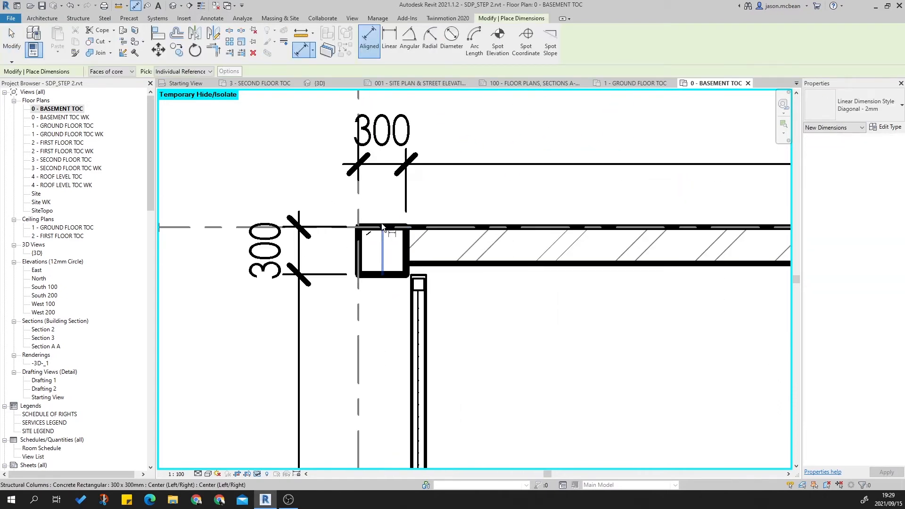
pyautogui.click(381, 223)
pyautogui.scroll(-5, 384, 191)
pyautogui.moveTo(412, 316); pyautogui.dragTo(427, 178, button='middle')
pyautogui.scroll(2, 405, 344)
pyautogui.scroll(-3, 406, 305)
pyautogui.scroll(5, 409, 306)
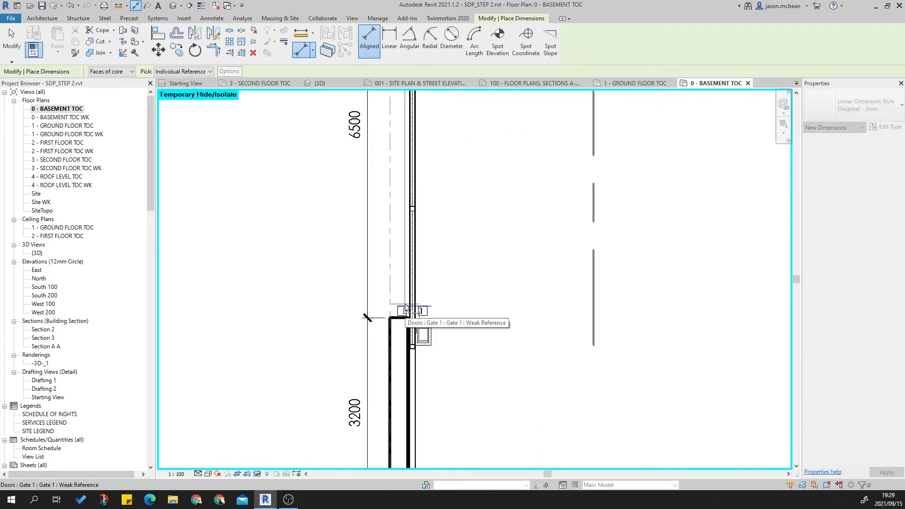
pyautogui.click(401, 318)
# Step: Extend the overall string to the bottom wall's outer face and place it outside the detailed dimensions
pyautogui.scroll(-4, 352, 255)
pyautogui.moveTo(371, 339); pyautogui.dragTo(387, 159, button='middle')
pyautogui.moveTo(405, 356); pyautogui.dragTo(412, 129, button='middle')
pyautogui.scroll(-1, 412, 134)
pyautogui.scroll(6, 404, 383)
pyautogui.click(404, 383)
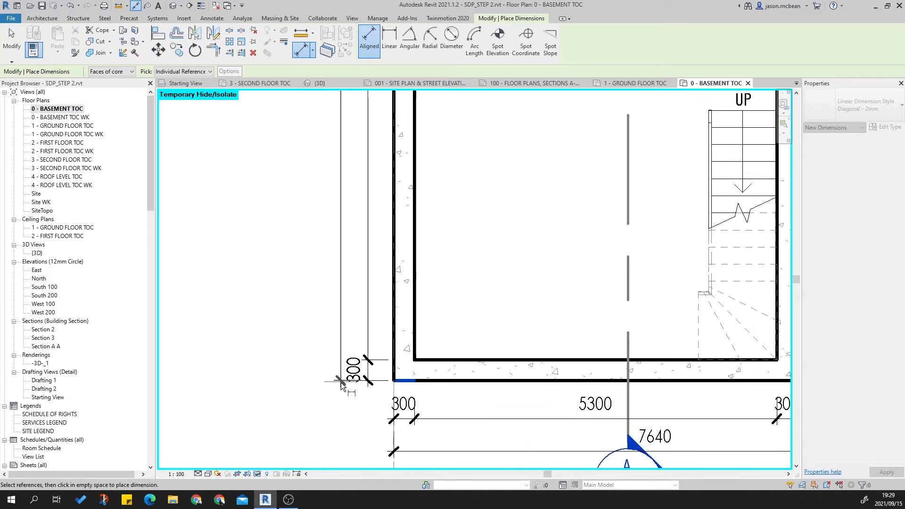
pyautogui.press('Escape')
pyautogui.press('Escape')
pyautogui.scroll(-6, 398, 257)
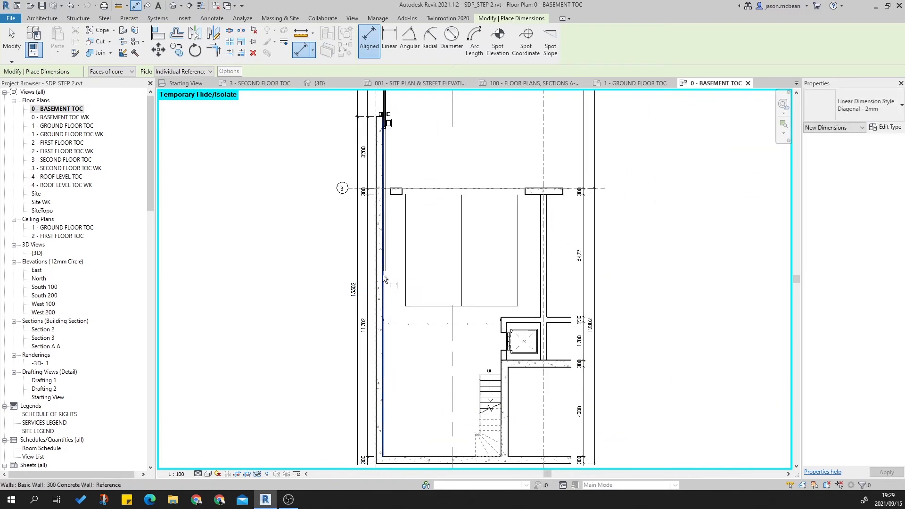
# Step: Move the outer left wall's 300 and the 5300 dimension texts below their line in the detailed string under the plan
pyautogui.scroll(6, 470, 262)
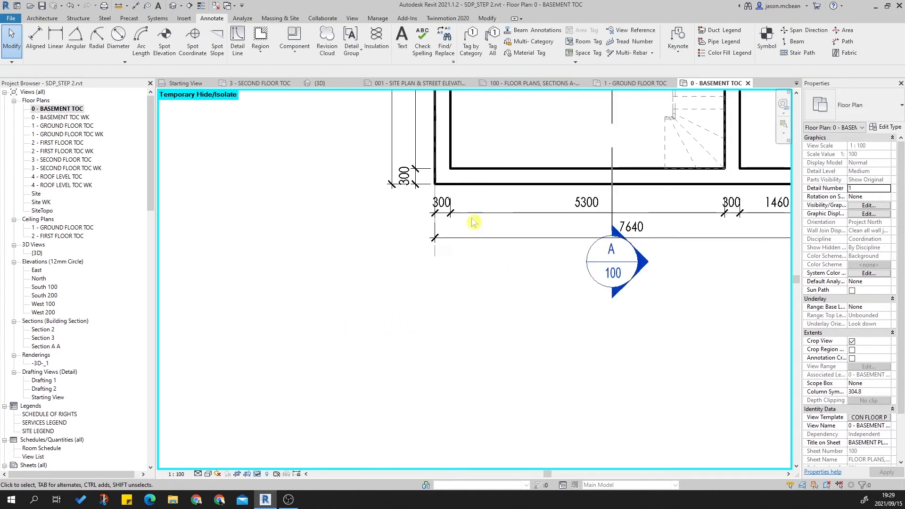
pyautogui.click(437, 212)
pyautogui.scroll(3, 437, 210)
pyautogui.moveTo(437, 212); pyautogui.dragTo(443, 254)
pyautogui.scroll(-4, 521, 287)
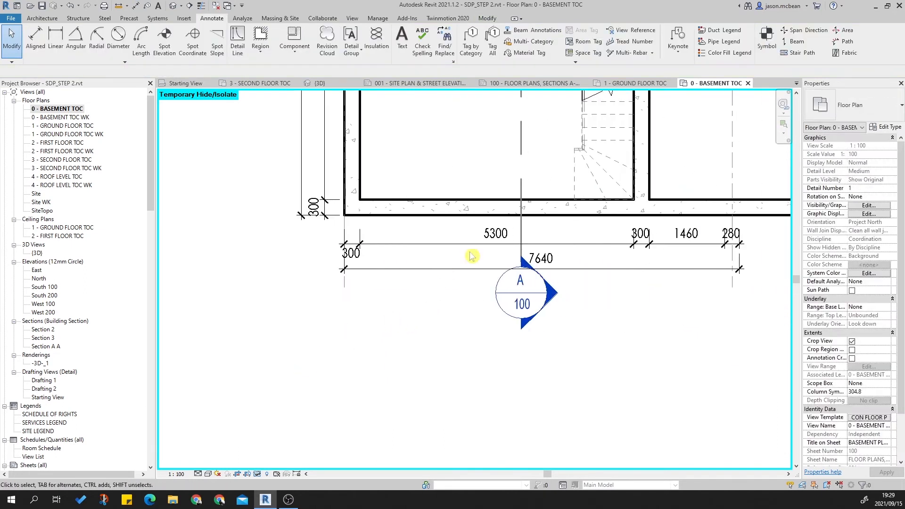
pyautogui.scroll(3, 494, 248)
pyautogui.moveTo(497, 239); pyautogui.dragTo(498, 274)
pyautogui.click(388, 264)
# Step: Move the stair wall's 300, the 1460 and the 280 dimension texts below the same dimension line
pyautogui.scroll(-3, 388, 260)
pyautogui.moveTo(624, 238); pyautogui.dragTo(541, 248, button='middle')
pyautogui.click(510, 247)
pyautogui.scroll(2, 513, 250)
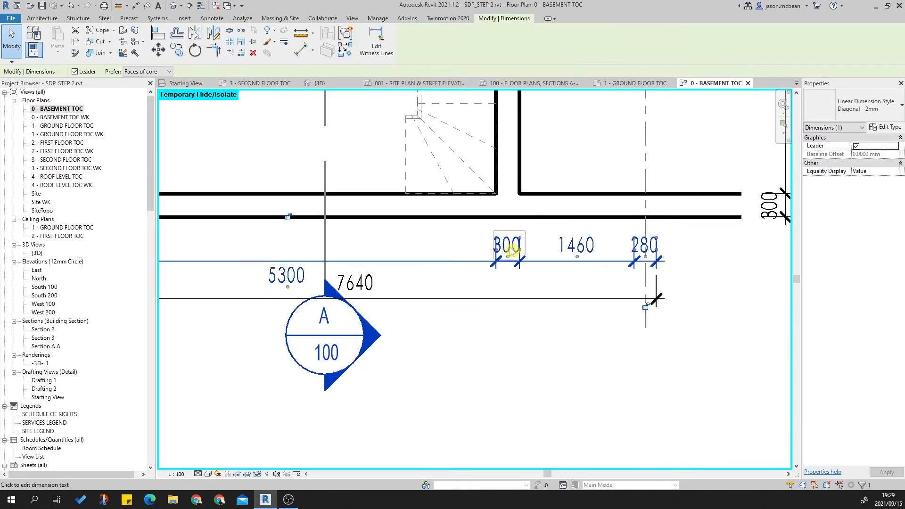
pyautogui.moveTo(510, 256); pyautogui.dragTo(509, 256)
pyautogui.moveTo(512, 261); pyautogui.dragTo(511, 288)
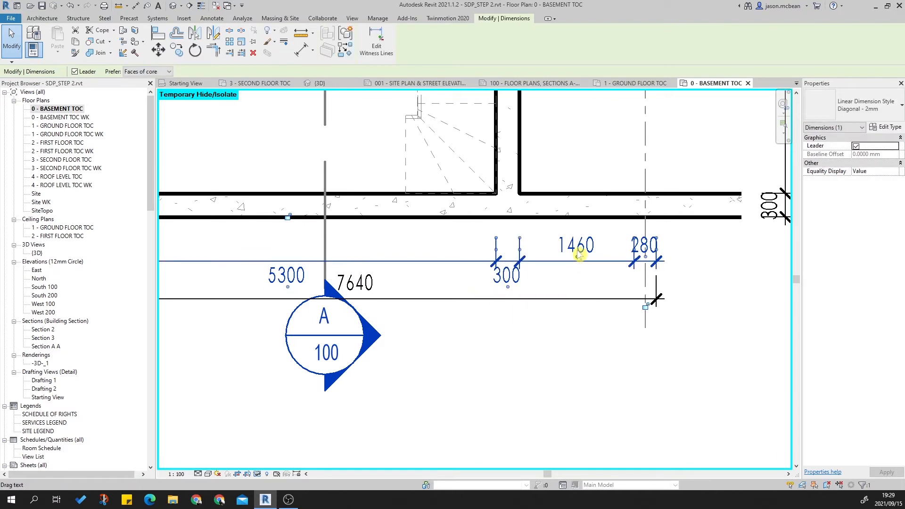
pyautogui.moveTo(577, 258); pyautogui.dragTo(577, 291)
pyautogui.moveTo(648, 259); pyautogui.dragTo(646, 291)
pyautogui.click(640, 308)
pyautogui.scroll(-3, 639, 308)
pyautogui.moveTo(650, 268); pyautogui.dragTo(616, 307, button='middle')
pyautogui.scroll(2, 607, 158)
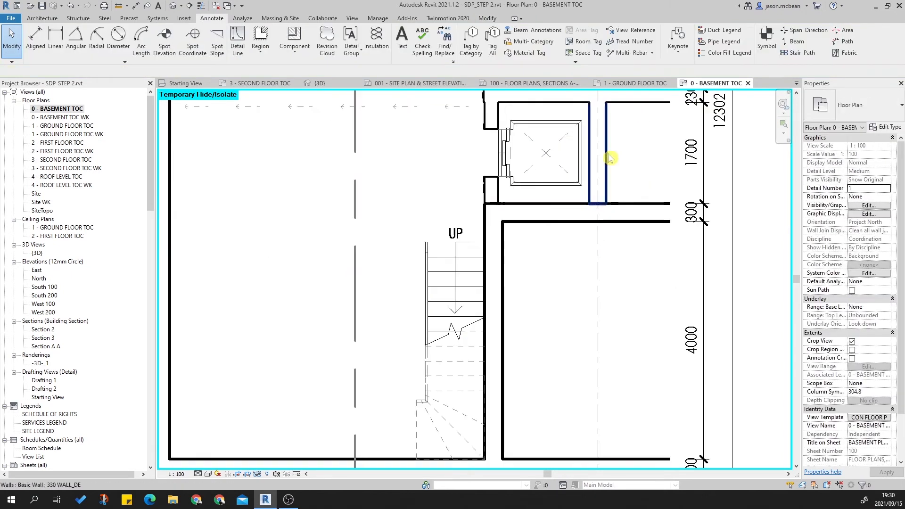
# Step: Check the layer structure of the 330 WALL_DE wall beside the lift and close its type settings without changes
pyautogui.click(608, 158)
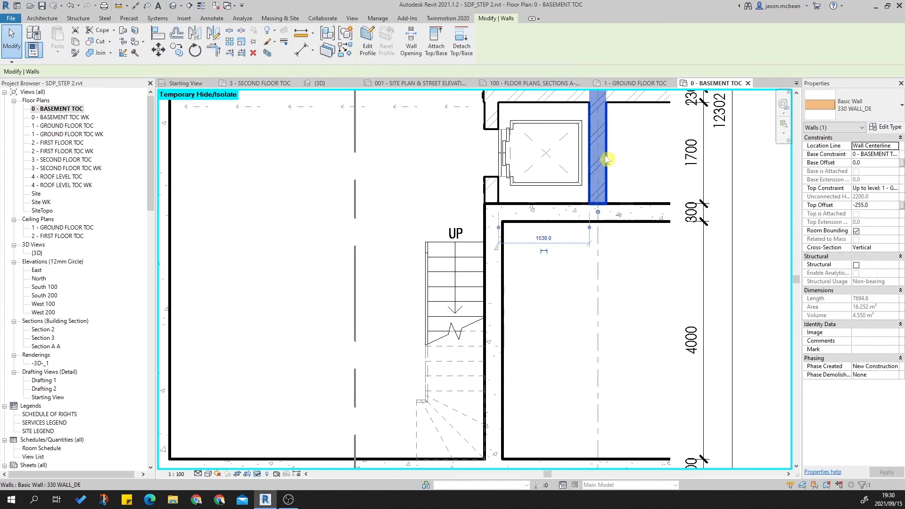
pyautogui.click(887, 127)
pyautogui.click(567, 110)
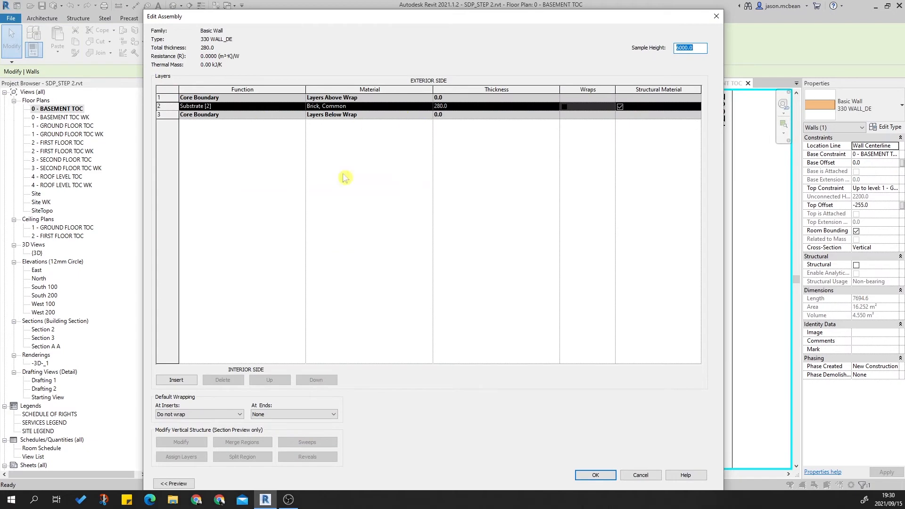
pyautogui.click(642, 473)
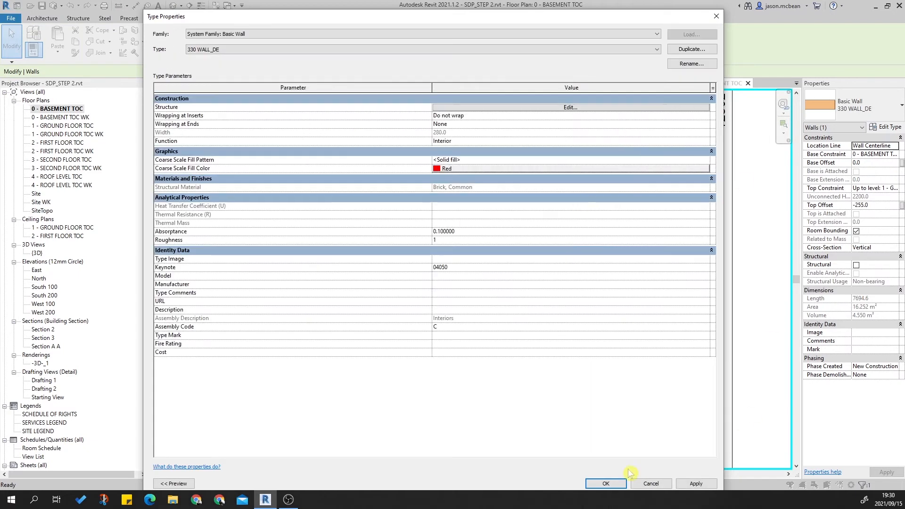
pyautogui.click(662, 482)
pyautogui.click(667, 258)
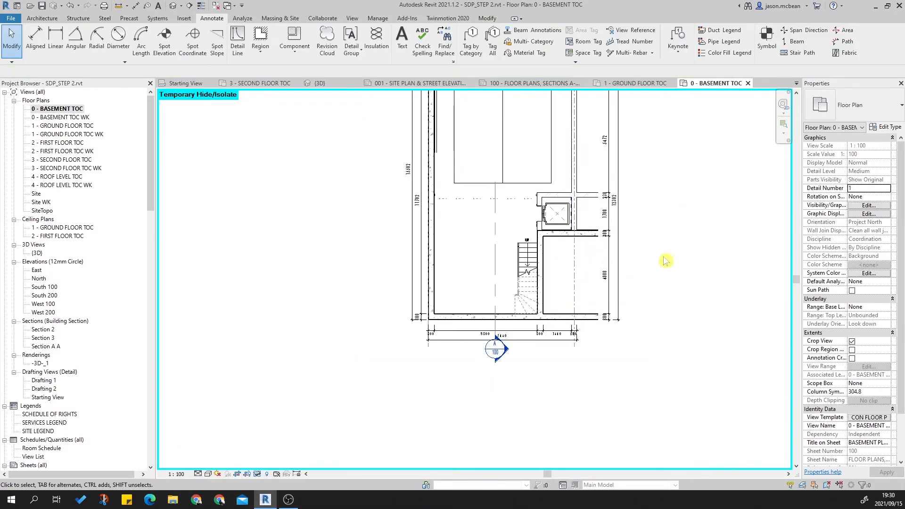
# Step: Try to match the brick wall beside the lift to the type of the concrete wall below the lift shaft
pyautogui.scroll(5, 619, 407)
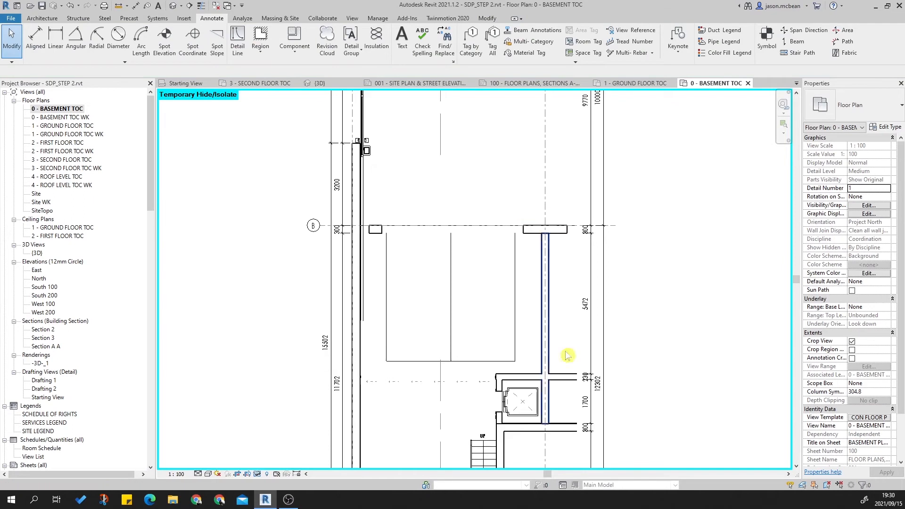
pyautogui.press('m')
pyautogui.press('a')
pyautogui.click(550, 381)
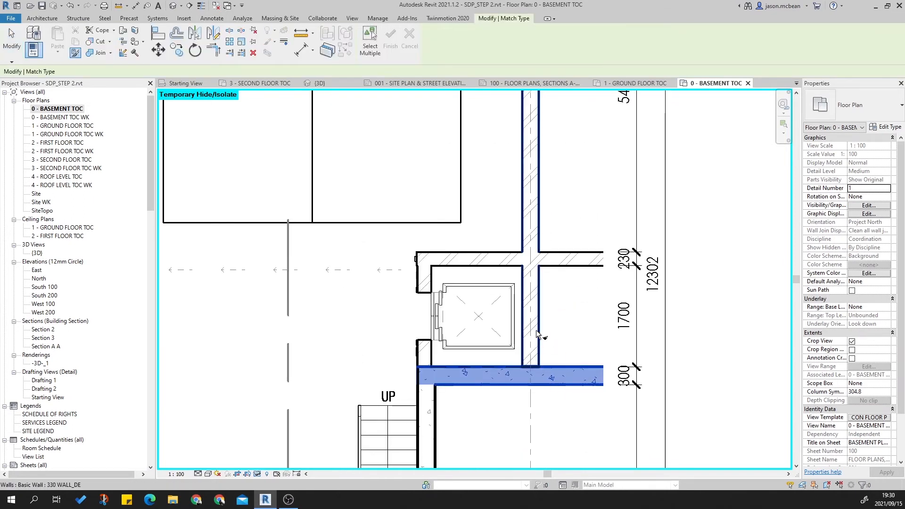
pyautogui.click(537, 333)
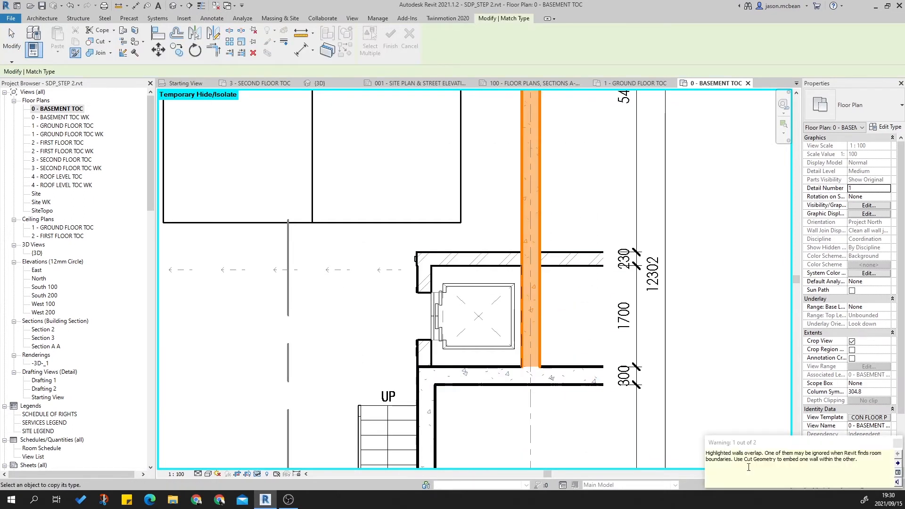
pyautogui.click(726, 364)
pyautogui.press('Escape')
# Step: Try to reattach the end witness lines of the detailed string under the plan to the faces of the matched wall
pyautogui.scroll(-6, 726, 365)
pyautogui.click(646, 281)
pyautogui.click(782, 415)
pyautogui.moveTo(633, 391); pyautogui.dragTo(599, 324, button='middle')
pyautogui.scroll(-1, 652, 204)
pyautogui.scroll(2, 600, 325)
pyautogui.scroll(4, 559, 369)
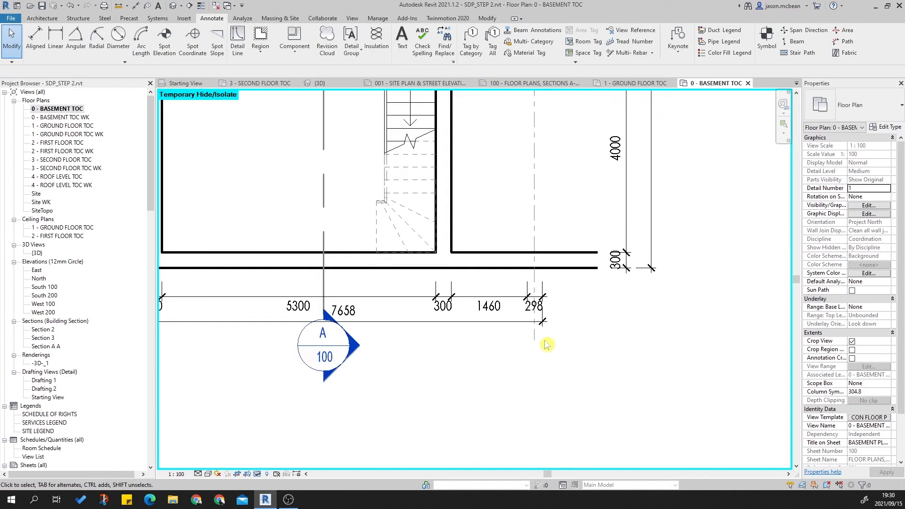
pyautogui.click(540, 282)
pyautogui.scroll(-4, 538, 279)
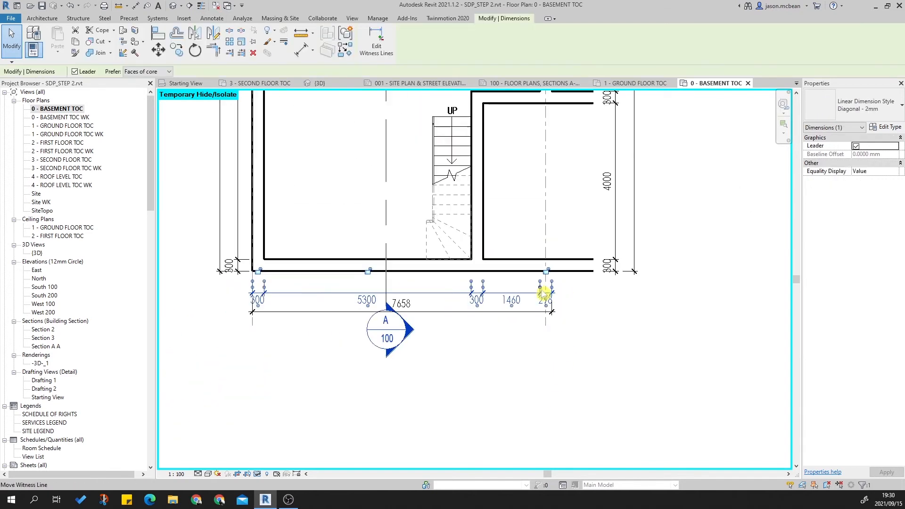
pyautogui.moveTo(553, 201); pyautogui.dragTo(563, 303, button='middle')
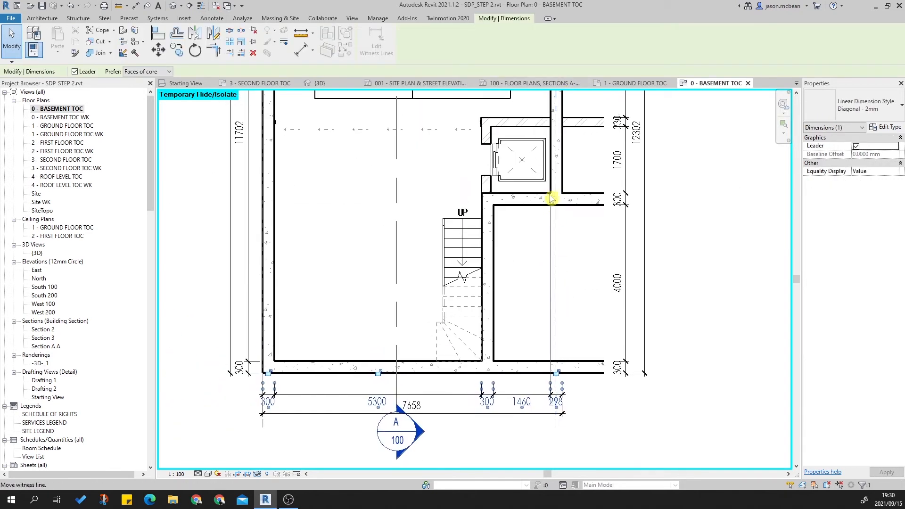
pyautogui.click(590, 414)
pyautogui.scroll(4, 580, 405)
pyautogui.click(557, 392)
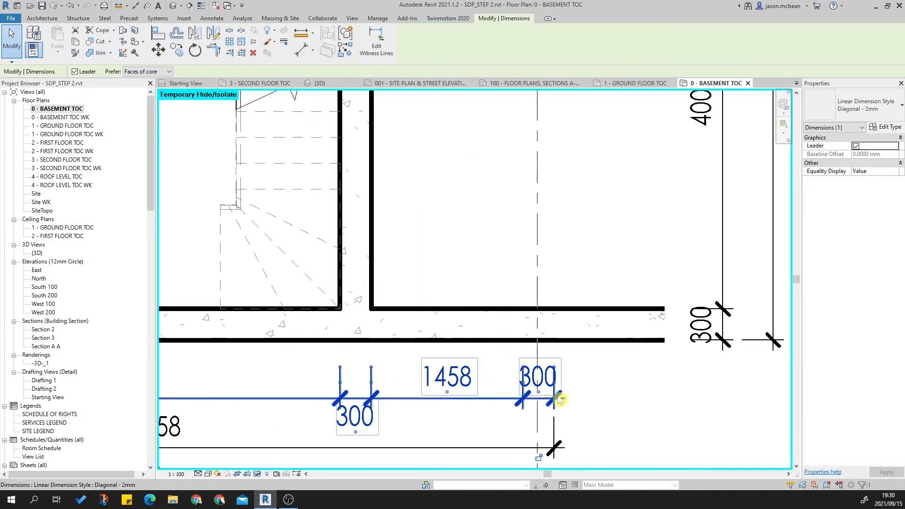
pyautogui.scroll(-4, 576, 399)
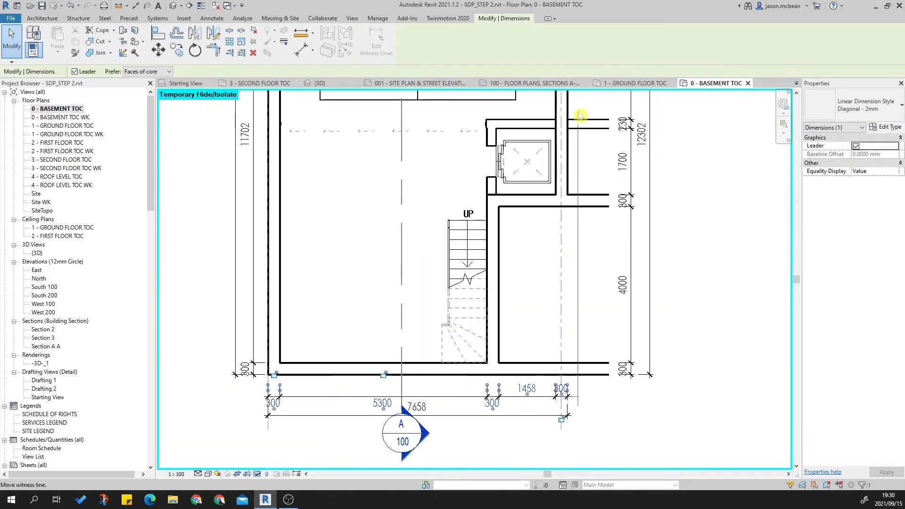
pyautogui.click(583, 326)
# Step: Undo the witness line edits and the type match on the wall beside the lift
pyautogui.scroll(-3, 583, 326)
pyautogui.moveTo(620, 347)
pyautogui.mouseDown(button='middle')
pyautogui.moveTo(619, 380)
pyautogui.moveTo(587, 264)
pyautogui.mouseUp(button='middle')
pyautogui.scroll(3, 565, 272)
pyautogui.scroll(-5, 564, 271)
pyautogui.scroll(4, 567, 152)
pyautogui.scroll(-6, 613, 363)
pyautogui.scroll(1, 589, 262)
pyautogui.scroll(4, 609, 236)
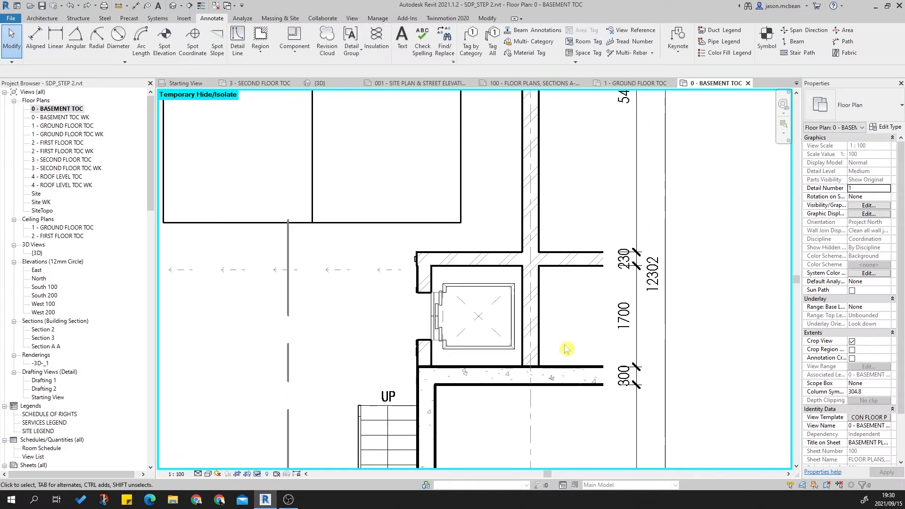
# Step: Examine the brick wall beside the lift along its length, together with the dimension strings around it
pyautogui.scroll(-8, 567, 347)
pyautogui.scroll(9, 553, 405)
pyautogui.scroll(-3, 553, 265)
pyautogui.scroll(-5, 567, 337)
pyautogui.scroll(5, 567, 283)
pyautogui.scroll(-2, 583, 288)
pyautogui.moveTo(599, 285); pyautogui.dragTo(585, 385, button='middle')
pyautogui.scroll(2, 586, 238)
pyautogui.scroll(-2, 579, 210)
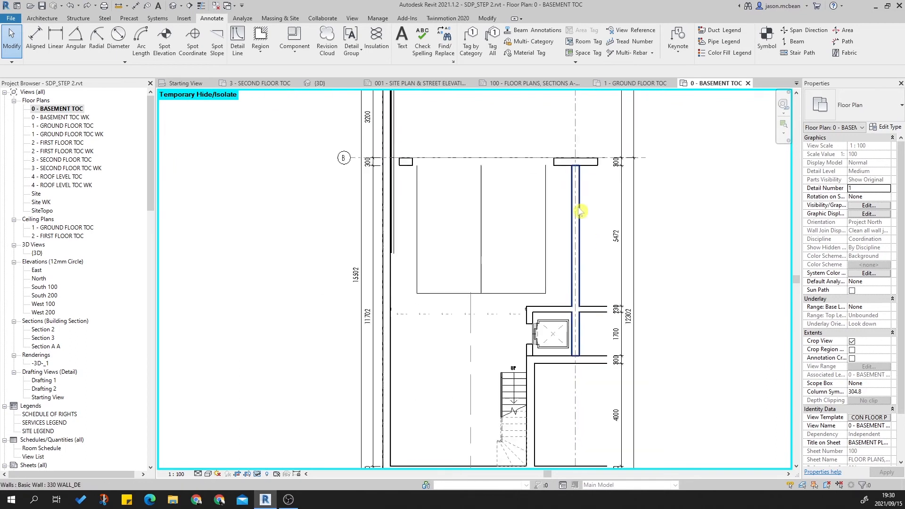
pyautogui.scroll(5, 583, 426)
pyautogui.moveTo(592, 420); pyautogui.dragTo(584, 395, button='middle')
pyautogui.scroll(-3, 539, 429)
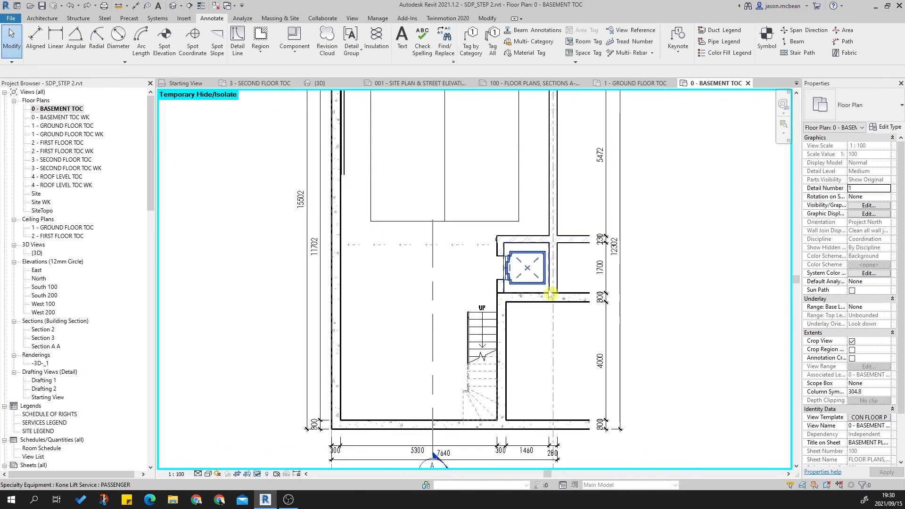
pyautogui.moveTo(550, 281); pyautogui.dragTo(555, 346, button='middle')
pyautogui.scroll(-2, 561, 152)
pyautogui.moveTo(571, 317); pyautogui.dragTo(565, 297, button='middle')
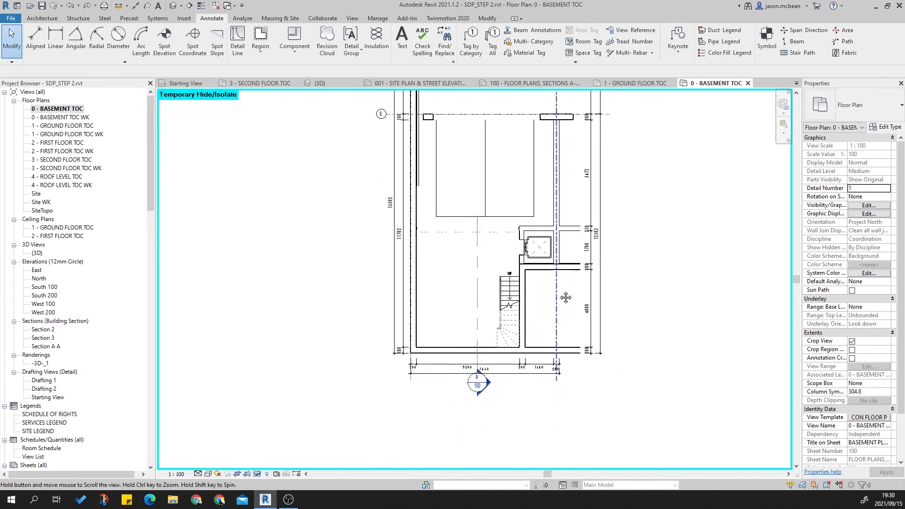
pyautogui.scroll(2, 582, 259)
pyautogui.moveTo(632, 263); pyautogui.dragTo(622, 348, button='middle')
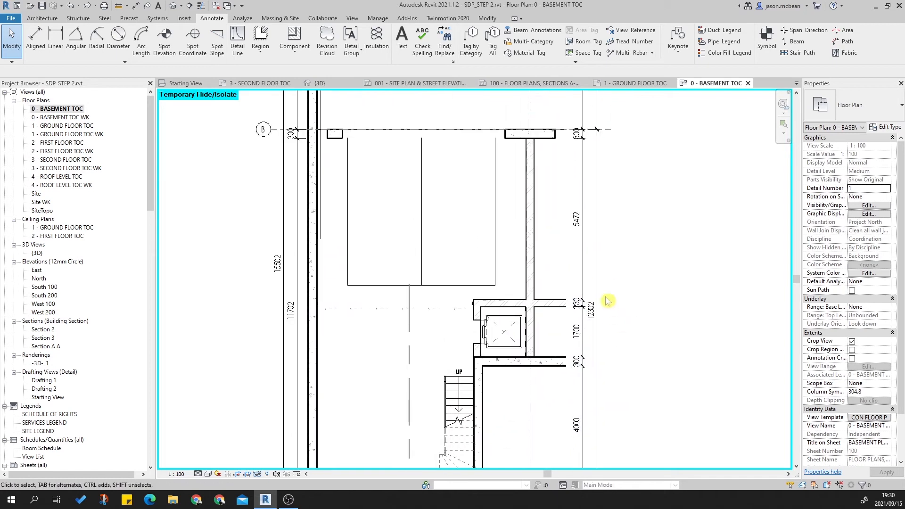
pyautogui.scroll(-1, 605, 307)
pyautogui.moveTo(557, 348); pyautogui.dragTo(550, 313, button='middle')
pyautogui.moveTo(542, 463); pyautogui.dragTo(534, 421, button='middle')
# Step: Reattach the witness lines at the 280 dimension of the detailed string under the plan to the wall beside the lift
pyautogui.scroll(6, 533, 420)
pyautogui.click(533, 388)
pyautogui.scroll(-5, 561, 419)
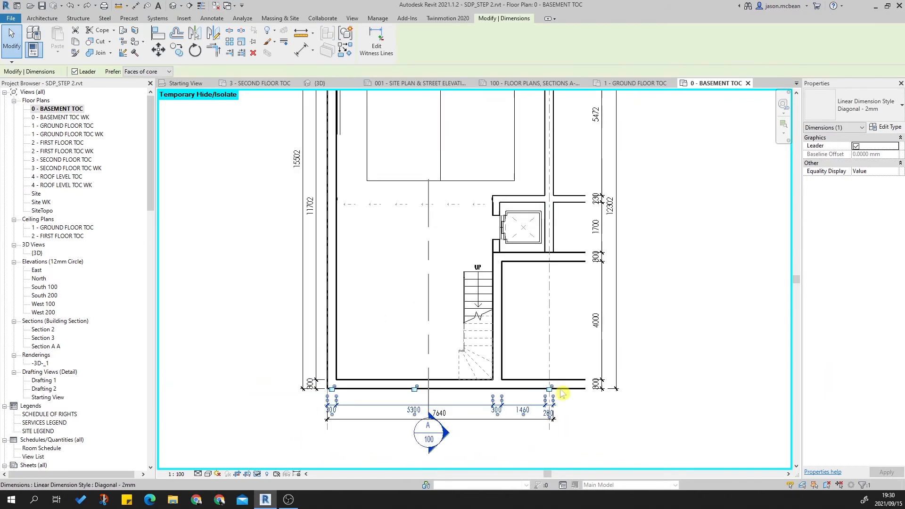
pyautogui.scroll(4, 559, 236)
pyautogui.press('Escape')
pyautogui.scroll(-4, 554, 293)
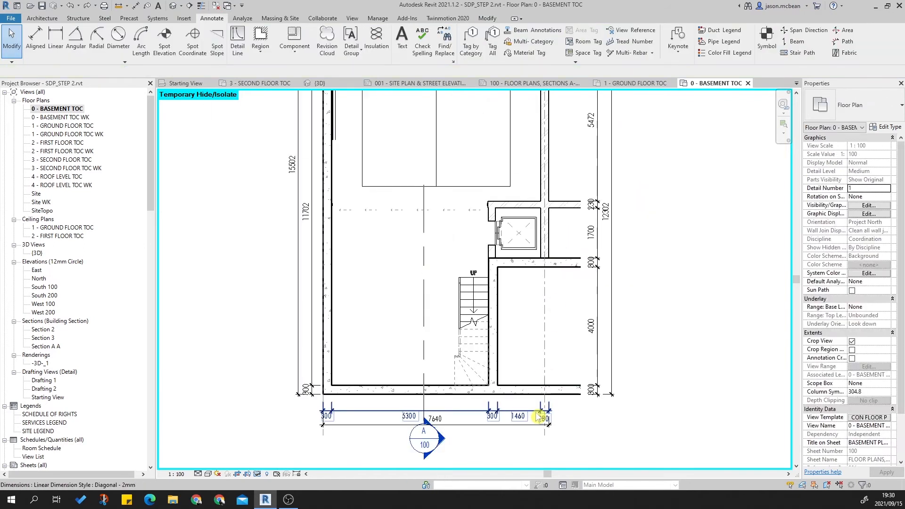
pyautogui.click(538, 416)
pyautogui.scroll(4, 541, 418)
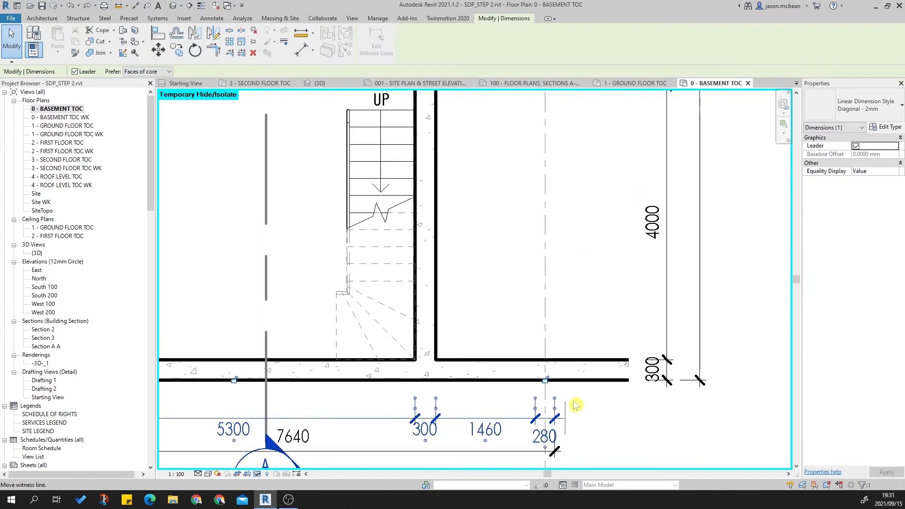
pyautogui.scroll(-4, 566, 406)
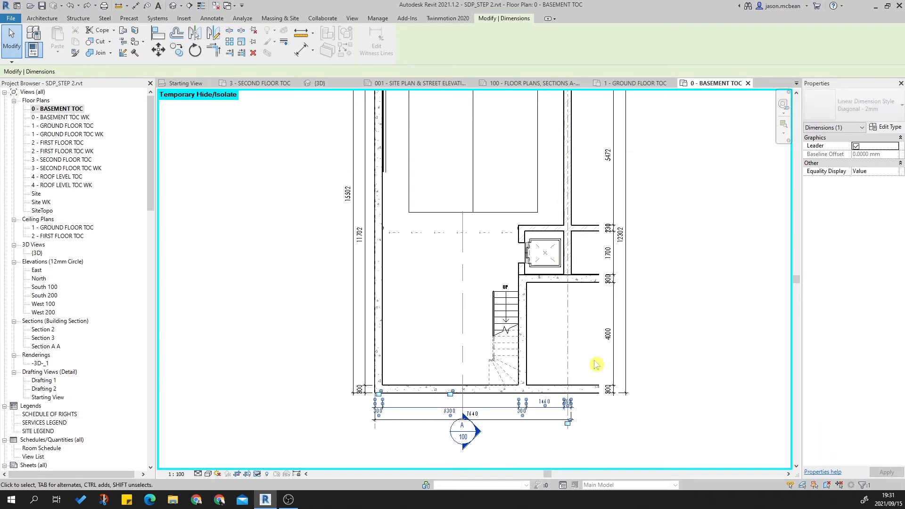
pyautogui.scroll(3, 569, 403)
pyautogui.press('Escape')
pyautogui.click(579, 413)
pyautogui.moveTo(580, 413)
pyautogui.mouseDown()
pyautogui.moveTo(576, 402)
pyautogui.moveTo(650, 420)
pyautogui.moveTo(621, 303)
pyautogui.moveTo(617, 194)
pyautogui.mouseUp()
pyautogui.scroll(-4, 650, 420)
pyautogui.scroll(4, 590, 420)
pyautogui.press('Escape')
pyautogui.scroll(-4, 649, 321)
# Step: Review the brick layer's thickness in the 330 WALL_DE wall type again and cancel out of the assembly and type settings
pyautogui.moveTo(648, 299); pyautogui.dragTo(578, 508, button='middle')
pyautogui.click(619, 295)
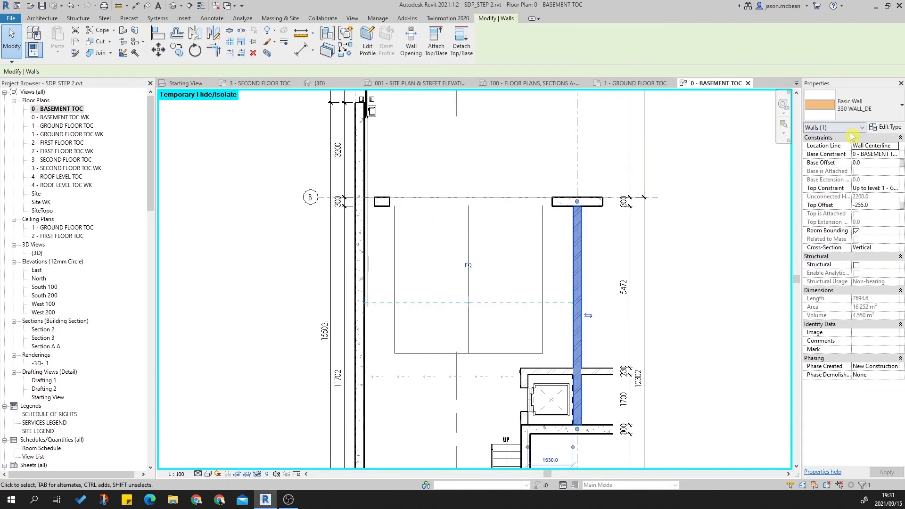
pyautogui.click(890, 128)
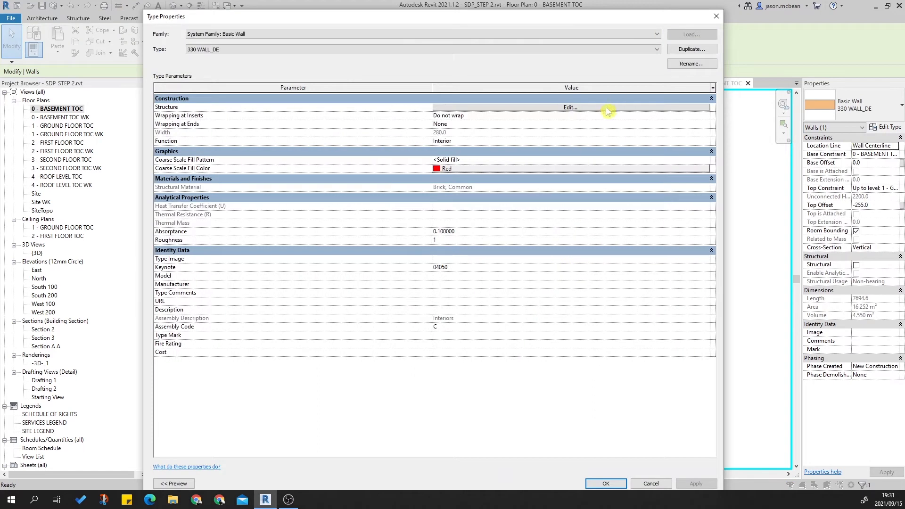
pyautogui.click(597, 99)
pyautogui.click(592, 99)
pyautogui.click(589, 107)
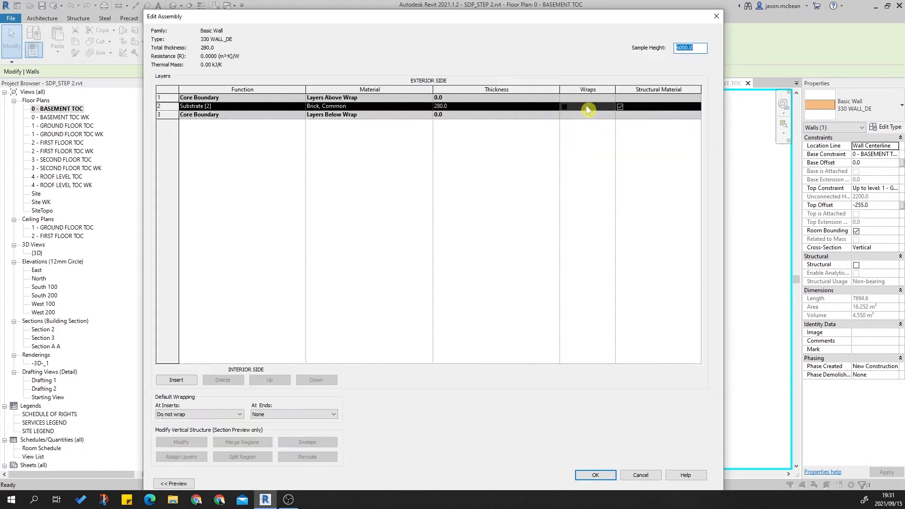
pyautogui.click(462, 108)
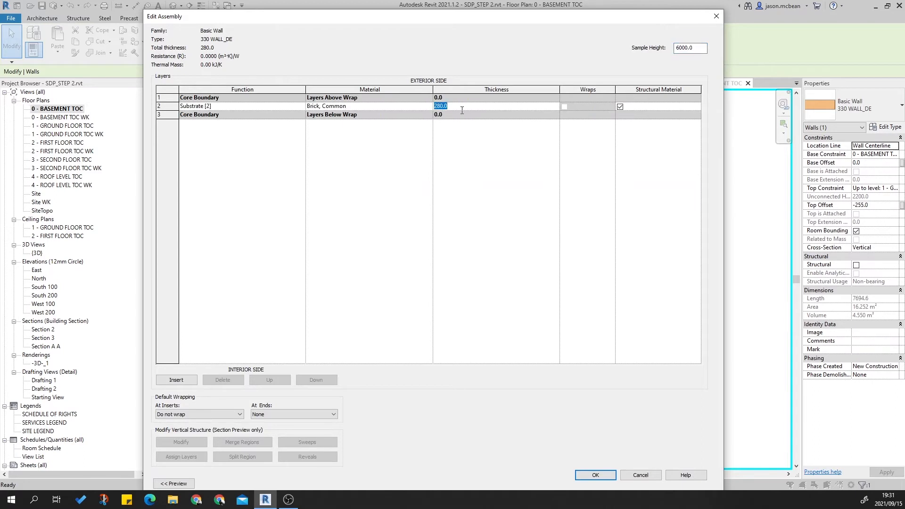
pyautogui.click(640, 475)
pyautogui.click(642, 477)
pyautogui.click(596, 396)
# Step: Try again to copy the concrete wall's type onto the 330 WALL_DE wall beside the lift
pyautogui.moveTo(595, 396); pyautogui.dragTo(596, 376, button='middle')
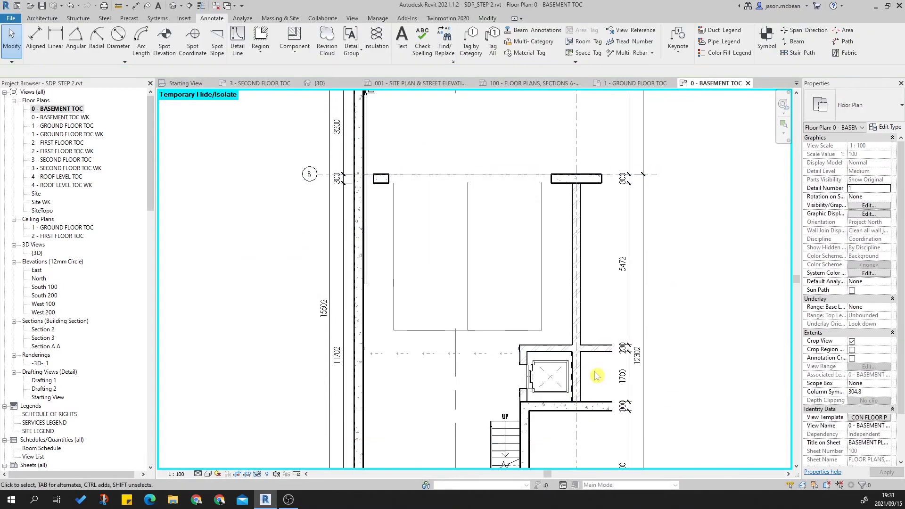
pyautogui.press('m')
pyautogui.press('a')
pyautogui.click(601, 407)
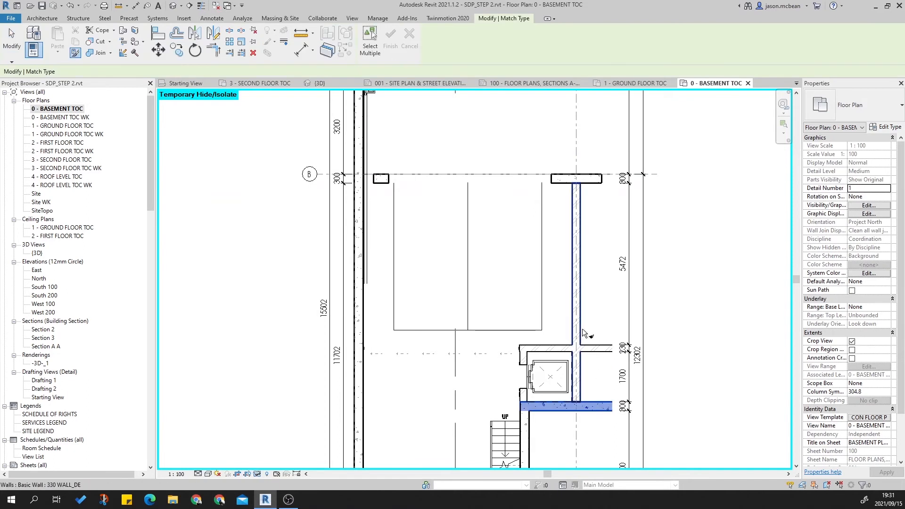
pyautogui.click(582, 329)
pyautogui.press('Escape')
# Step: Change the wall beside the lift from 330 WALL_DE to the 230 WALL_DE type
pyautogui.click(582, 325)
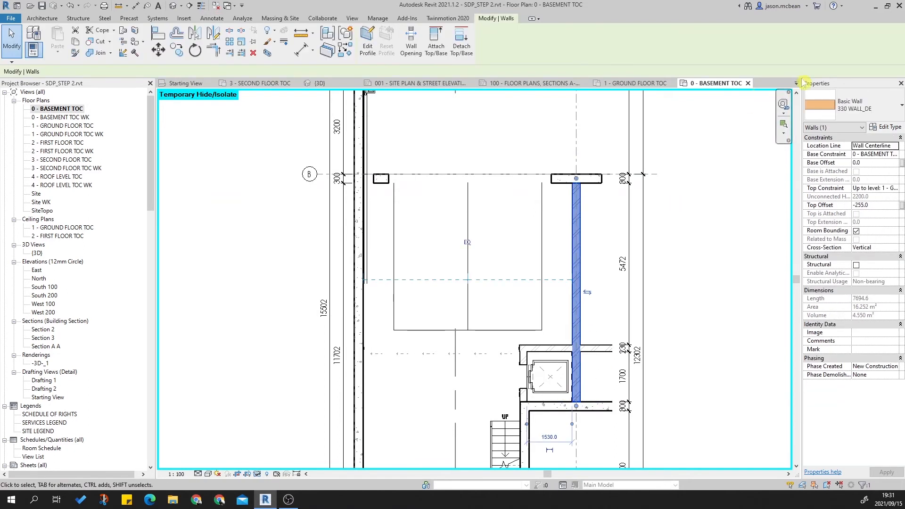
pyautogui.click(858, 109)
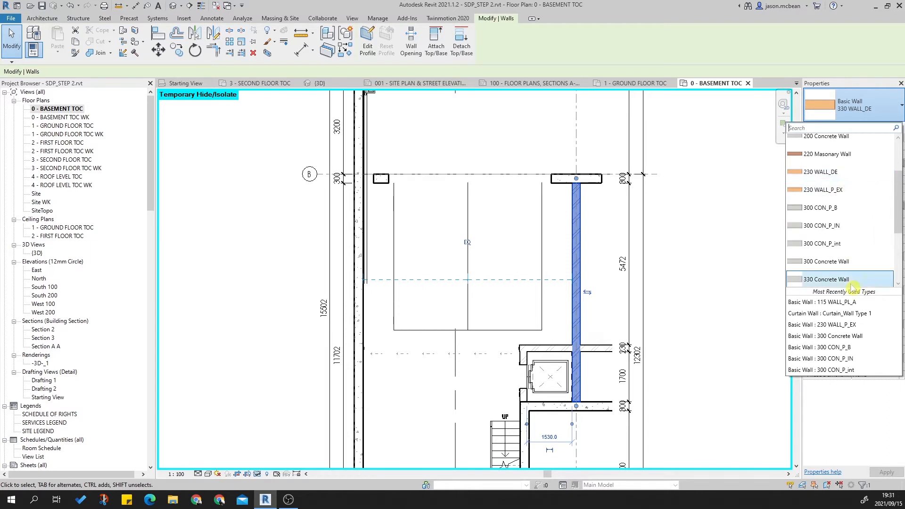
pyautogui.click(799, 172)
pyautogui.click(744, 257)
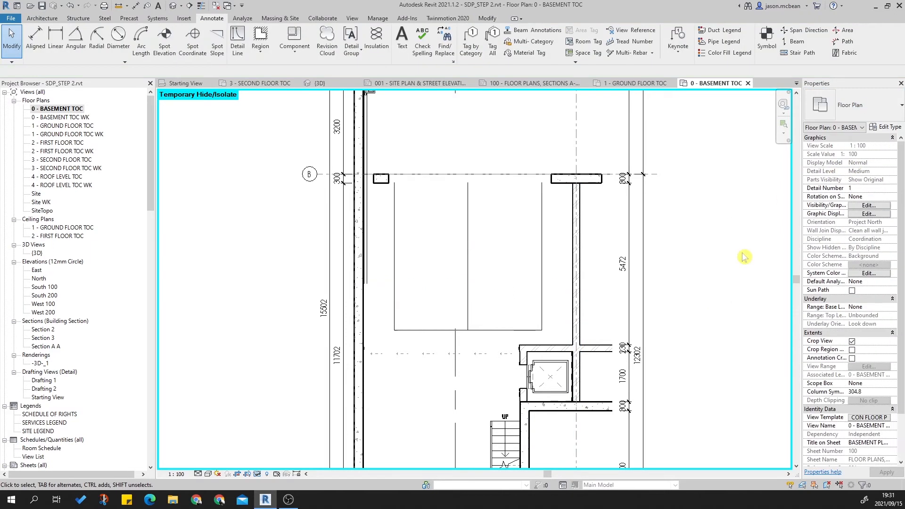
# Step: Examine the wall junctions around the lift shaft and the detailed and overall dimension strings under the plan
pyautogui.scroll(6, 585, 384)
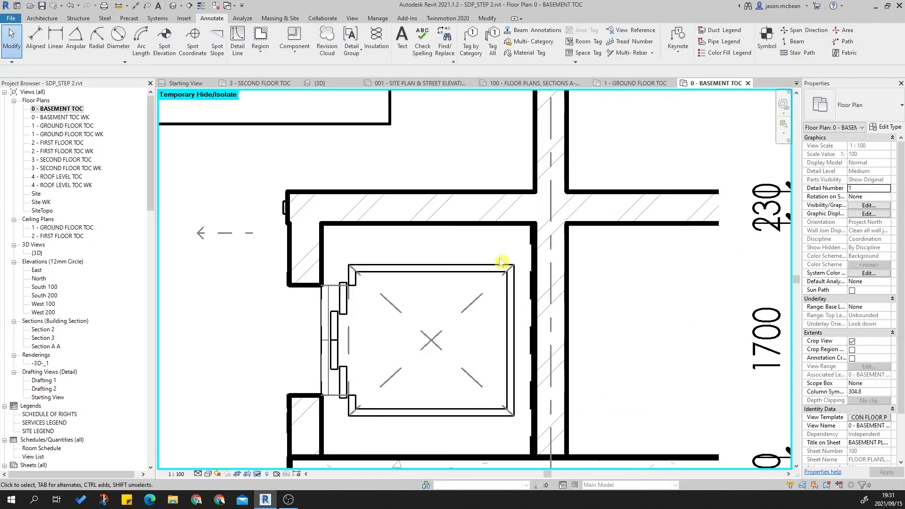
pyautogui.scroll(-2, 404, 282)
pyautogui.scroll(3, 447, 353)
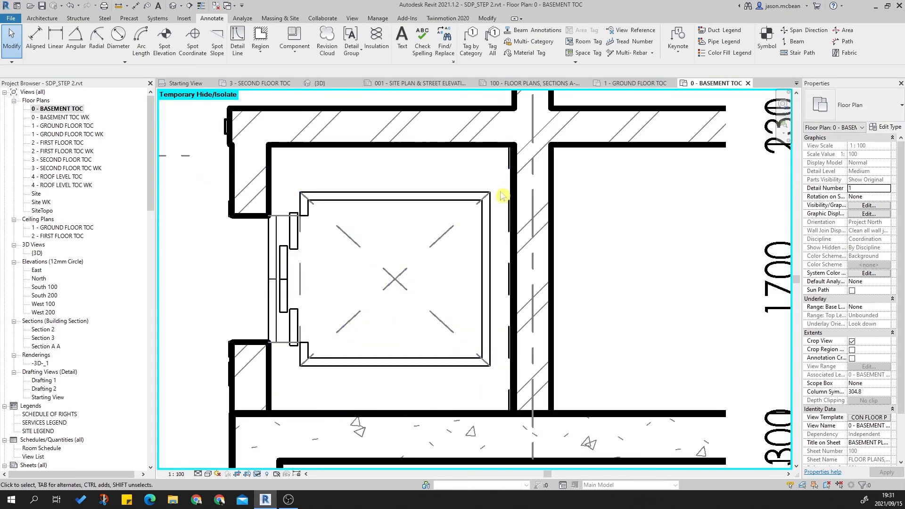
pyautogui.scroll(-3, 447, 149)
pyautogui.scroll(-3, 448, 149)
pyautogui.moveTo(521, 441); pyautogui.dragTo(521, 338, button='middle')
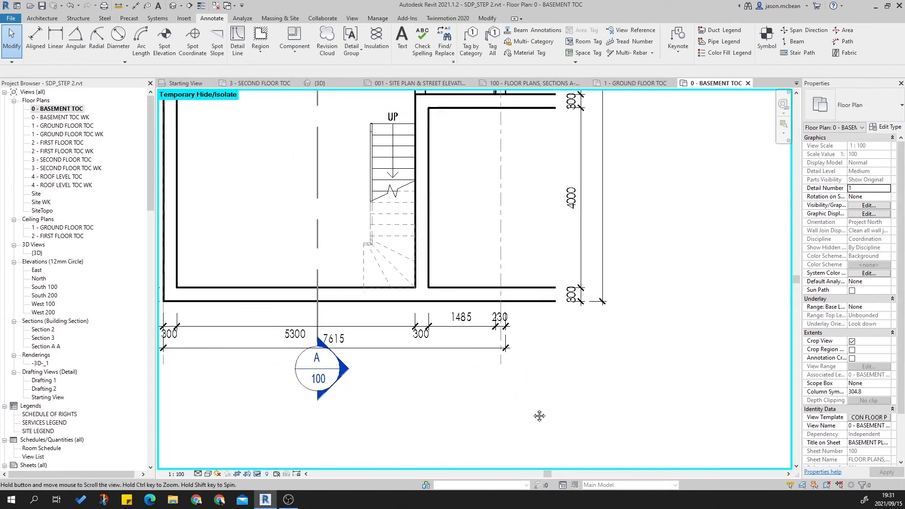
pyautogui.scroll(-2, 577, 369)
pyautogui.scroll(3, 440, 361)
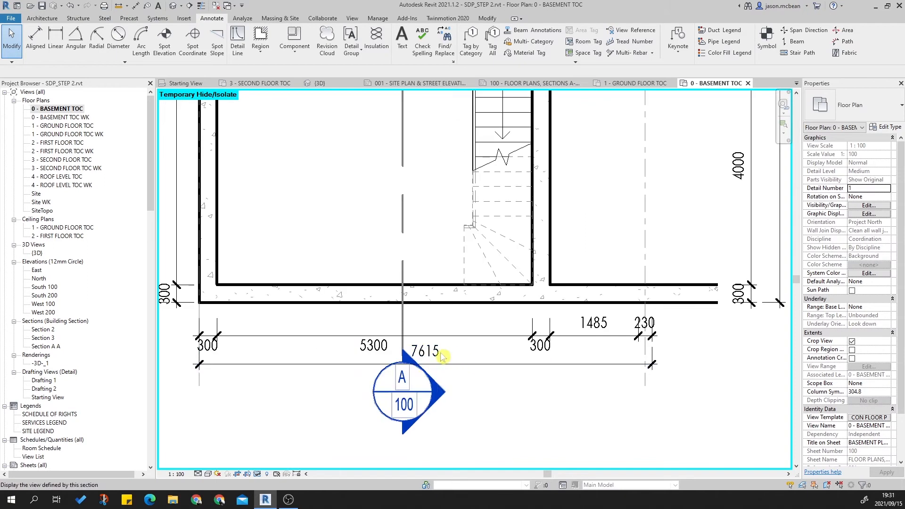
pyautogui.click(427, 363)
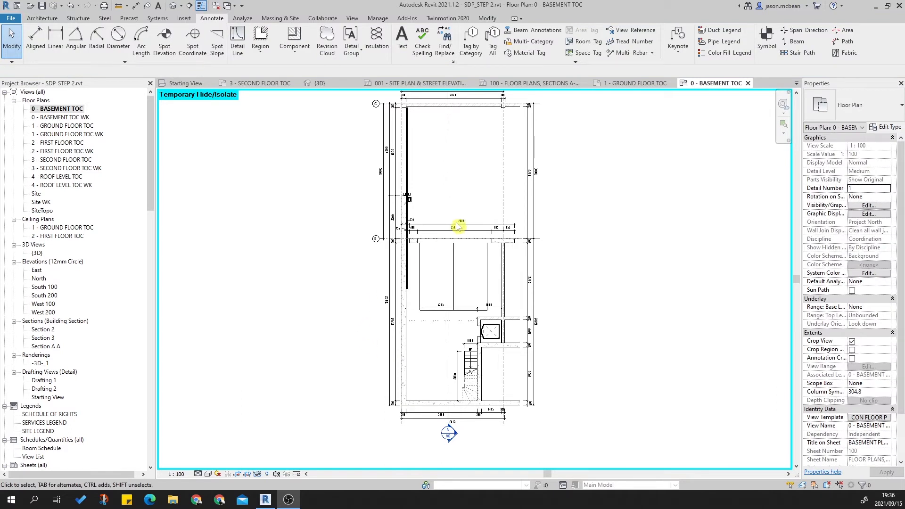
# Step: Turn off the Thin Lines display so the basement plan around grid line B shows its true line weights
pyautogui.scroll(2, 465, 250)
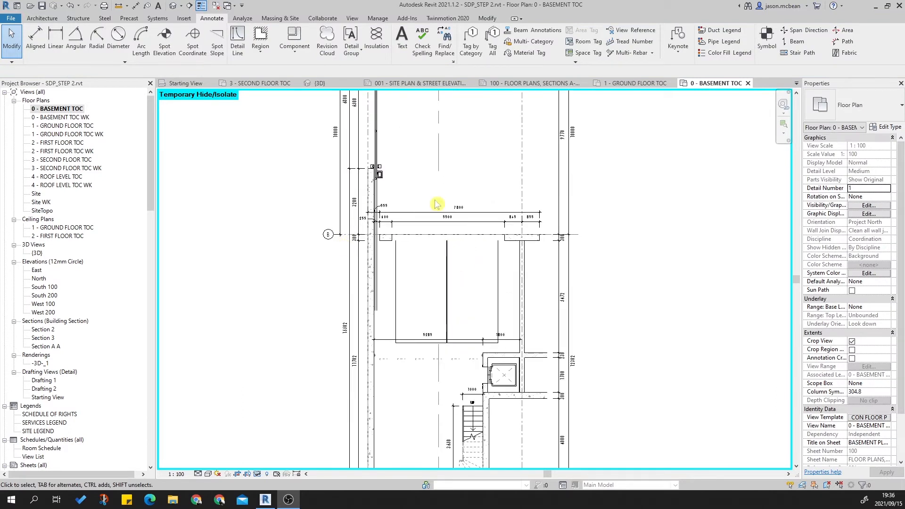
pyautogui.scroll(3, 382, 224)
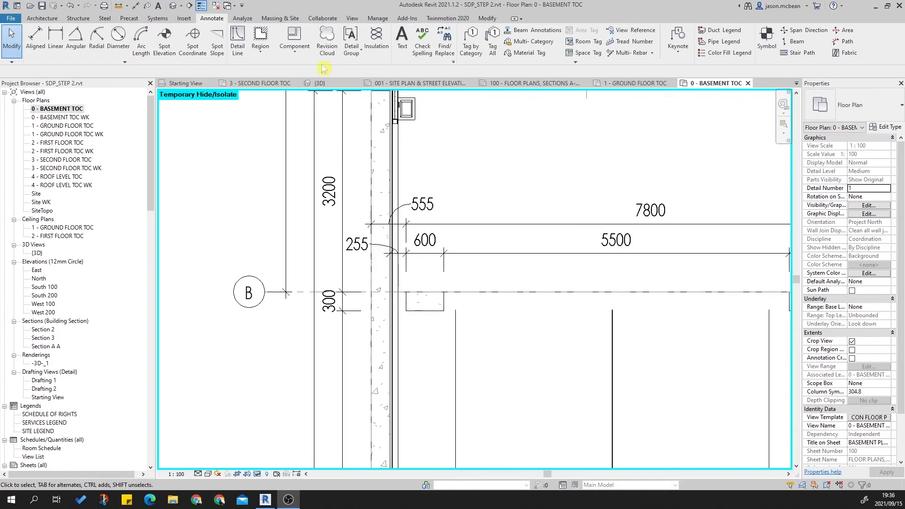
pyautogui.click(192, 6)
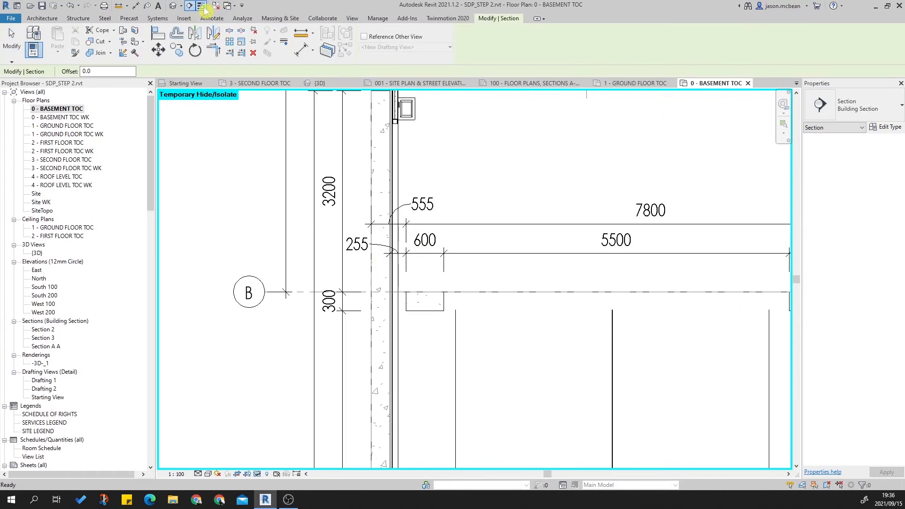
pyautogui.click(203, 6)
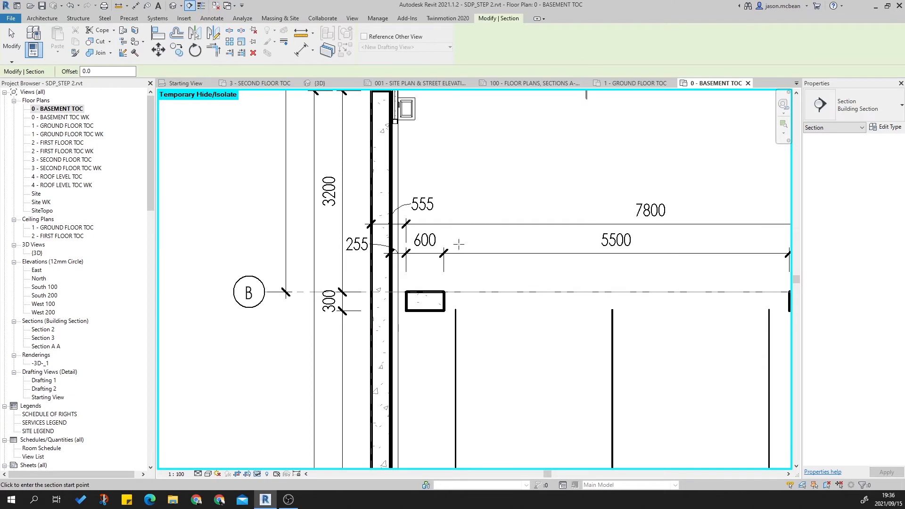
pyautogui.scroll(2, 396, 245)
pyautogui.scroll(-2, 433, 227)
pyautogui.moveTo(482, 237); pyautogui.dragTo(480, 281, button='middle')
pyautogui.press('Escape')
pyautogui.scroll(-2, 428, 246)
pyautogui.scroll(1, 448, 242)
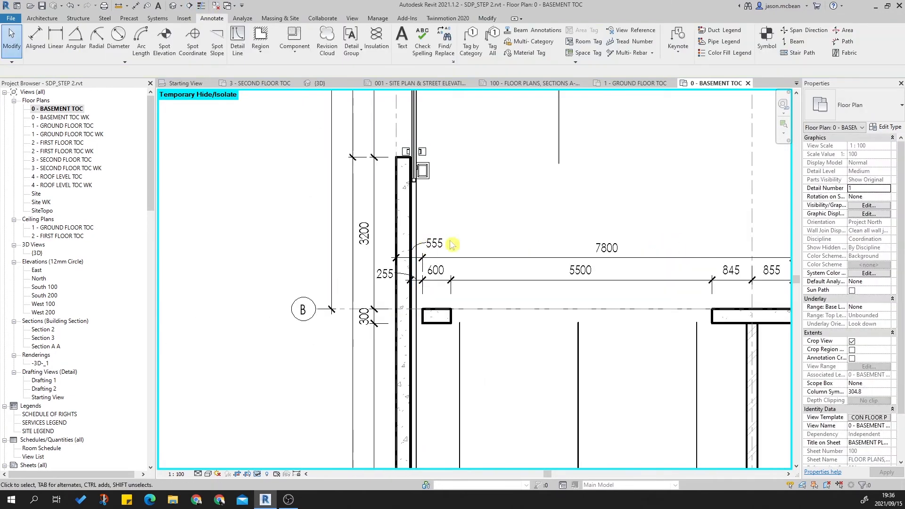
# Step: Examine the walls and dimension strings around the parking bays, lift and stair with true line weights displayed
pyautogui.scroll(-1, 555, 292)
pyautogui.scroll(-1, 434, 259)
pyautogui.scroll(-2, 544, 322)
pyautogui.moveTo(544, 322); pyautogui.dragTo(531, 220, button='middle')
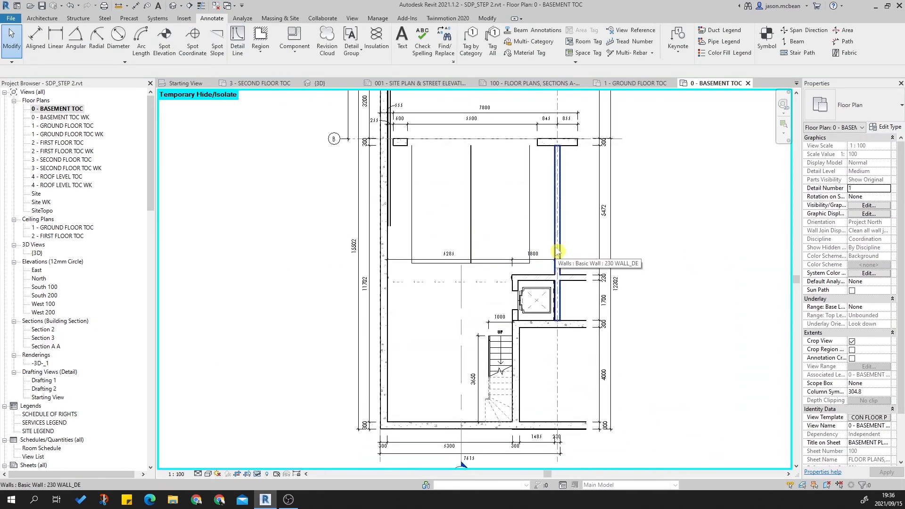
pyautogui.scroll(1, 660, 326)
pyautogui.scroll(-2, 646, 323)
pyautogui.moveTo(646, 324); pyautogui.dragTo(652, 193, button='middle')
pyautogui.scroll(5, 491, 424)
pyautogui.scroll(-1, 505, 419)
pyautogui.scroll(-2, 505, 419)
pyautogui.moveTo(557, 155); pyautogui.dragTo(551, 246, button='middle')
pyautogui.scroll(1, 497, 264)
pyautogui.moveTo(505, 141); pyautogui.dragTo(510, 250, button='middle')
pyautogui.scroll(5, 490, 219)
pyautogui.scroll(2, 510, 189)
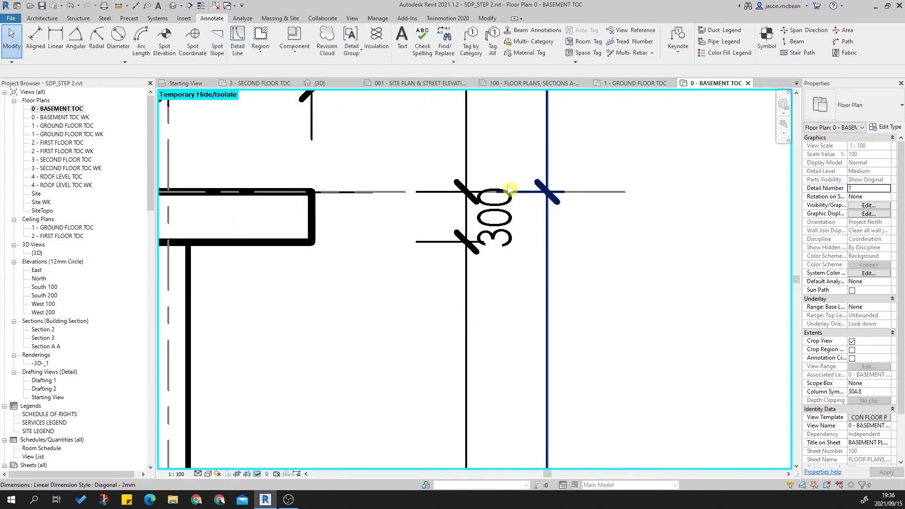
# Step: Examine the detailed and overall dimension strings at grid line B and down the side of the lift shaft
pyautogui.scroll(-6, 470, 198)
pyautogui.scroll(5, 376, 204)
pyautogui.scroll(-3, 495, 191)
pyautogui.scroll(2, 376, 203)
pyautogui.scroll(-2, 574, 214)
pyautogui.moveTo(466, 216); pyautogui.dragTo(642, 210, button='middle')
pyautogui.scroll(4, 293, 167)
pyautogui.scroll(1, 412, 233)
pyautogui.scroll(-5, 499, 237)
pyautogui.scroll(2, 707, 238)
pyautogui.scroll(2, 653, 232)
pyautogui.scroll(-1, 541, 226)
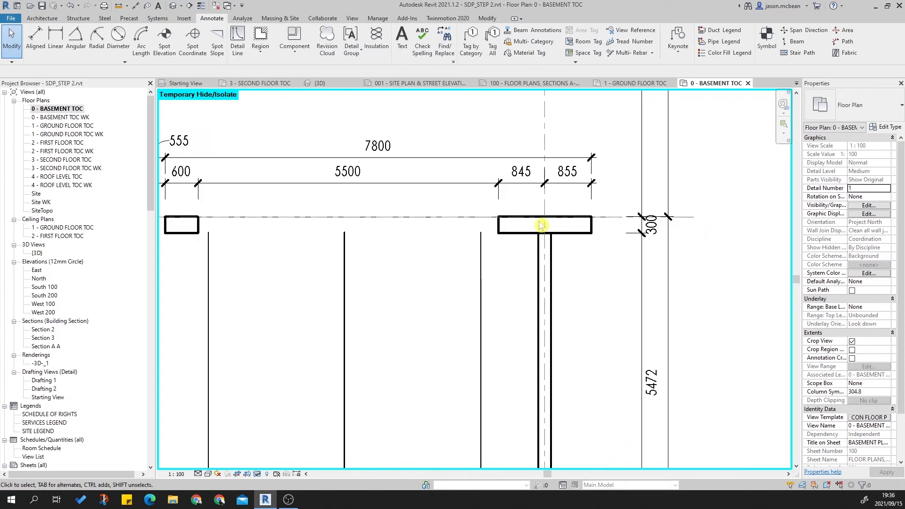
pyautogui.scroll(-2, 541, 225)
pyautogui.moveTo(716, 359); pyautogui.dragTo(678, 257, button='middle')
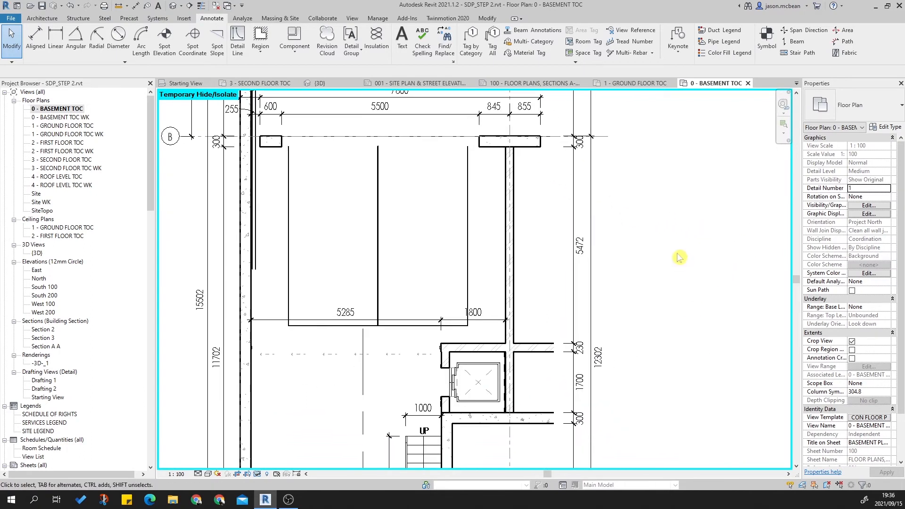
pyautogui.moveTo(673, 357); pyautogui.dragTo(653, 218, button='middle')
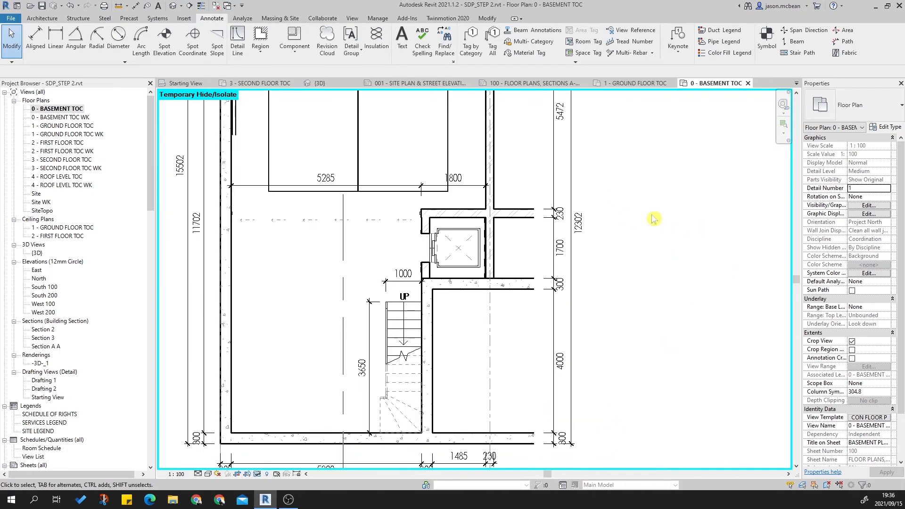
# Step: Examine the parking bays and the sliding door opening between the basement wall and the lift shaft
pyautogui.scroll(-5, 655, 245)
pyautogui.middleClick(654, 272)
pyautogui.middleClick(654, 273)
pyautogui.scroll(3, 466, 185)
pyautogui.moveTo(547, 274); pyautogui.dragTo(485, 196, button='middle')
pyautogui.moveTo(439, 286); pyautogui.dragTo(463, 240, button='middle')
pyautogui.scroll(2, 443, 241)
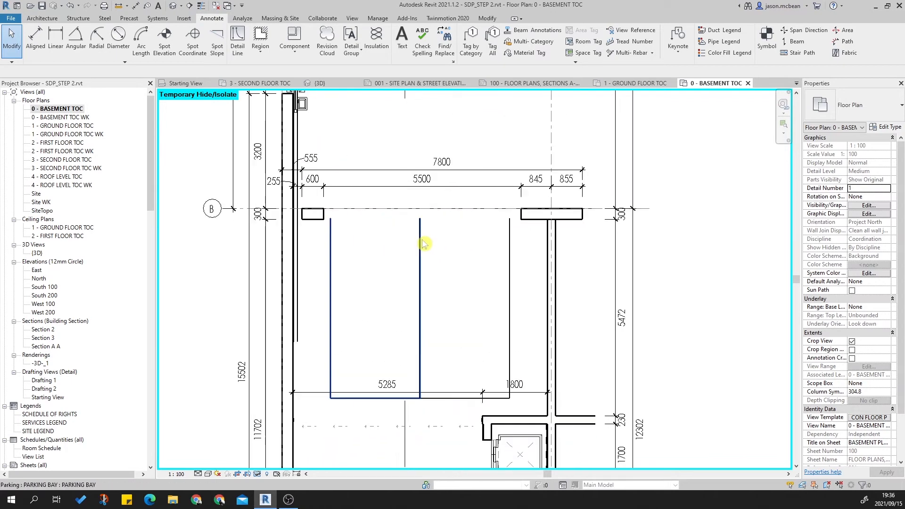
pyautogui.moveTo(397, 361); pyautogui.dragTo(438, 192, button='middle')
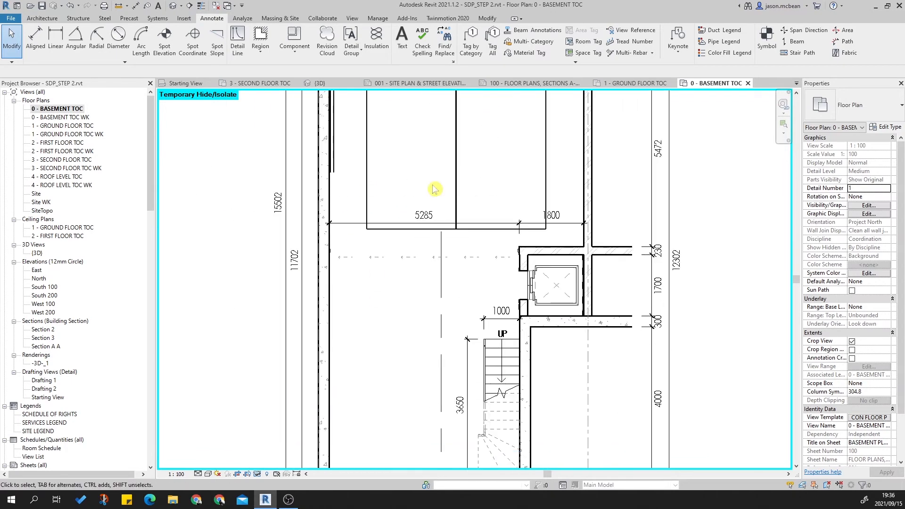
pyautogui.scroll(2, 504, 268)
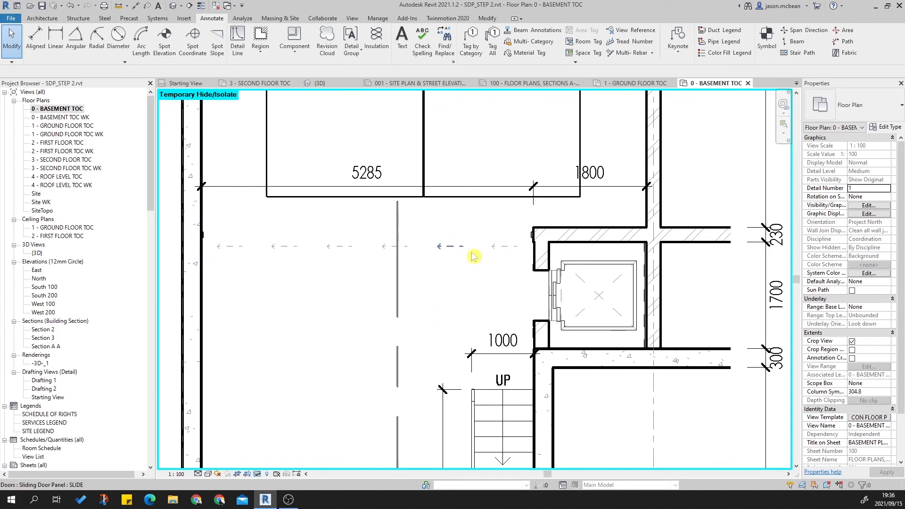
pyautogui.moveTo(473, 256); pyautogui.dragTo(561, 227, button='middle')
pyautogui.scroll(2, 580, 214)
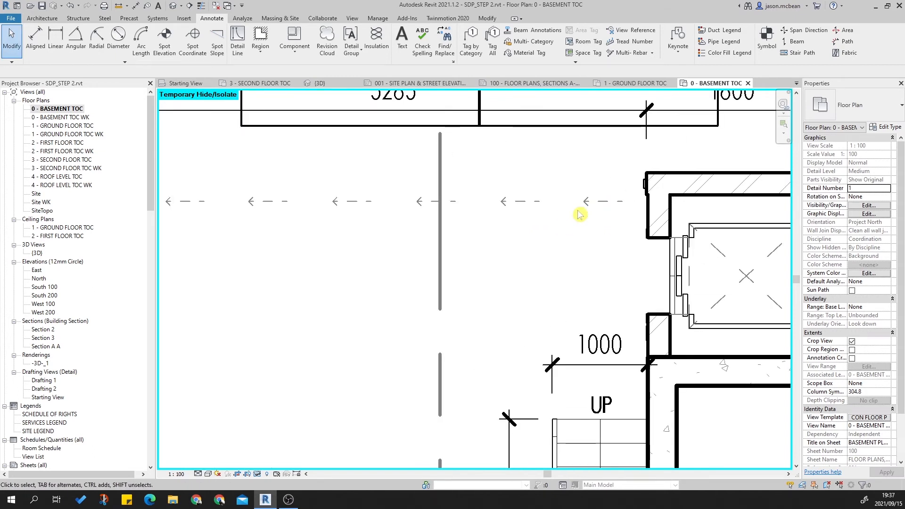
pyautogui.scroll(-1, 620, 214)
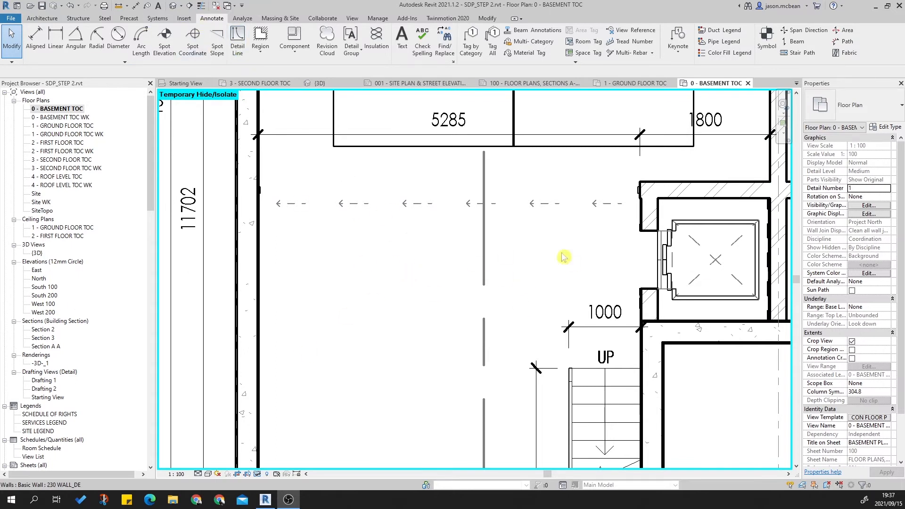
pyautogui.click(68, 118)
pyautogui.click(67, 109)
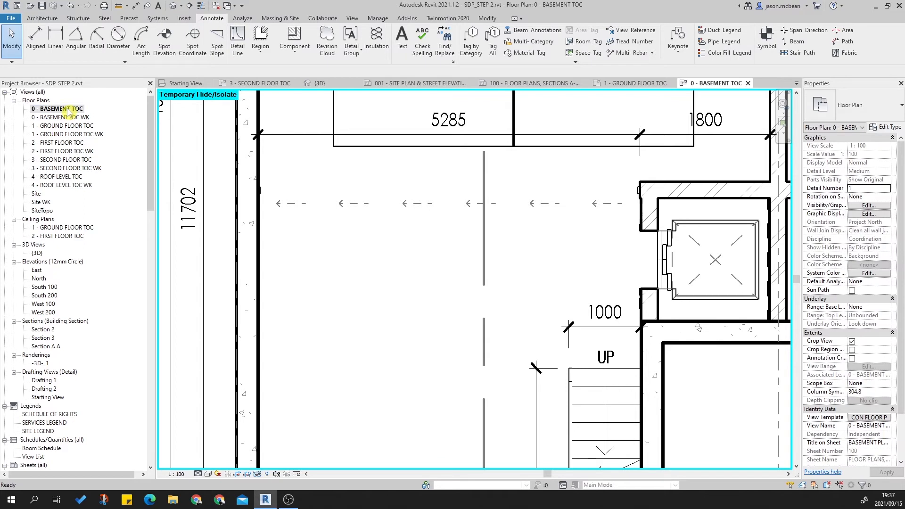
pyautogui.scroll(-2, 404, 232)
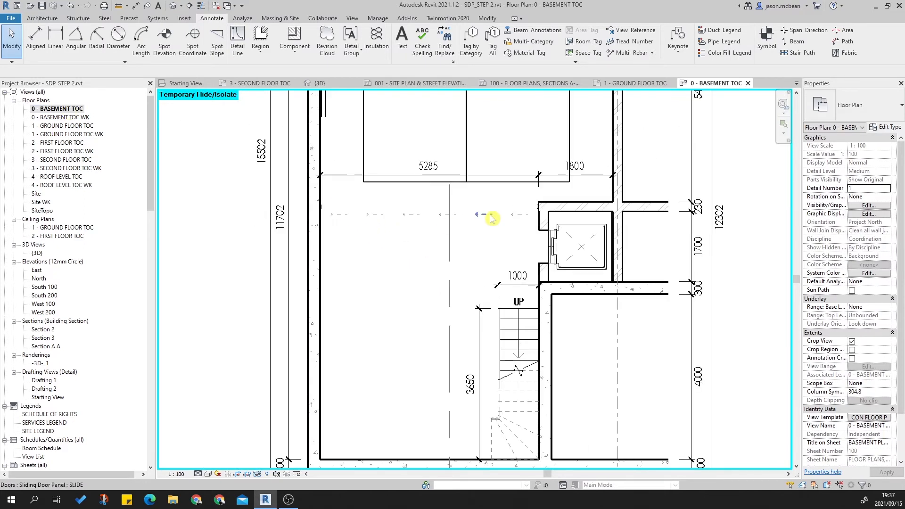
pyautogui.scroll(1, 412, 263)
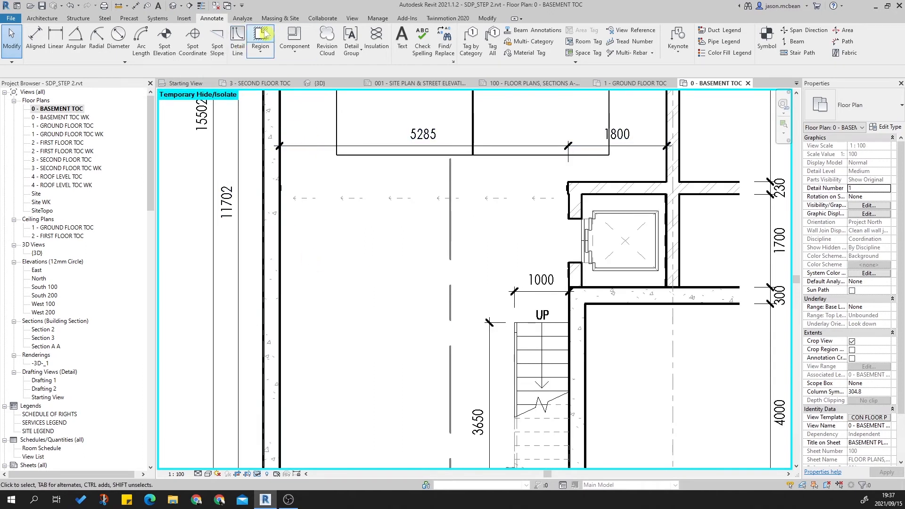
pyautogui.click(238, 42)
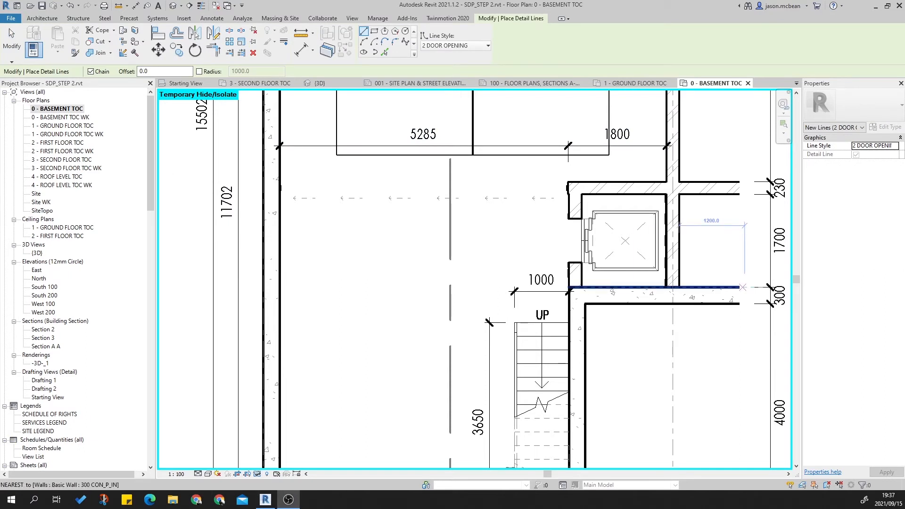
pyautogui.scroll(-2, 653, 377)
pyautogui.middleClick(460, 374)
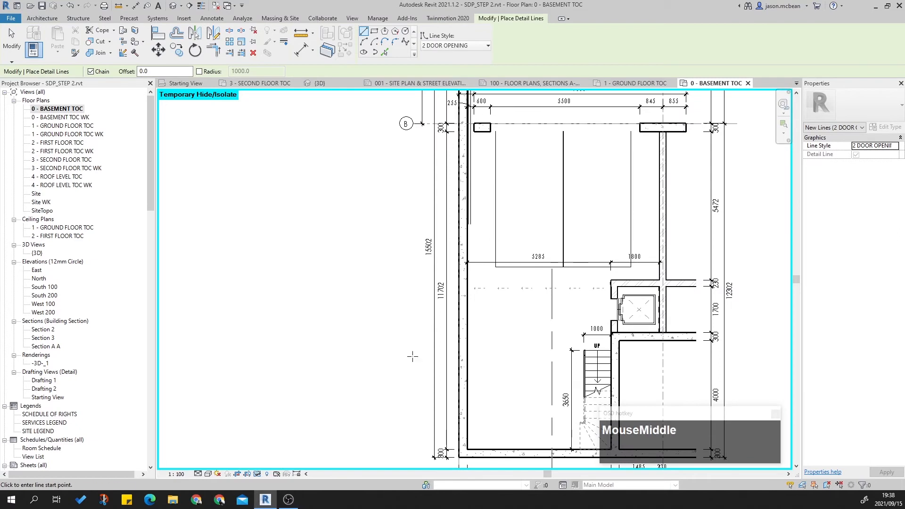
pyautogui.moveTo(412, 354); pyautogui.dragTo(287, 328, button='middle')
pyautogui.press('Escape')
pyautogui.scroll(2, 449, 304)
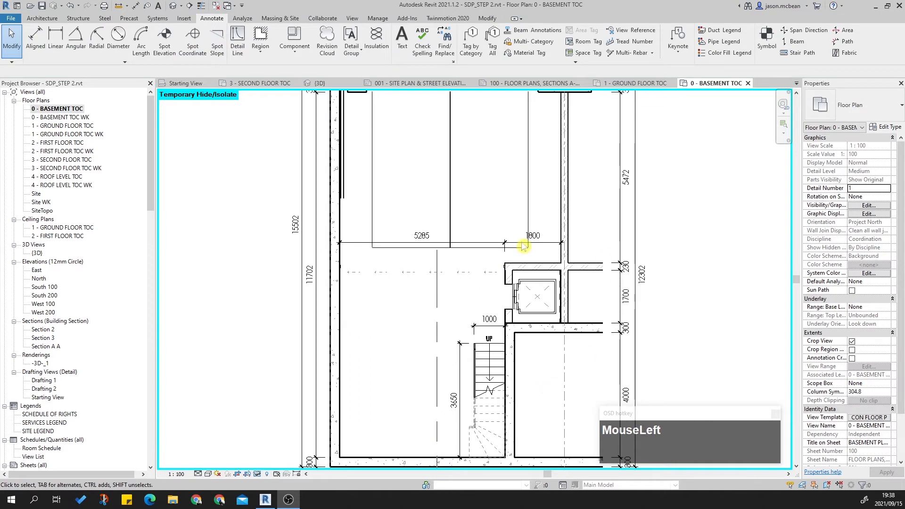
pyautogui.scroll(3, 508, 267)
pyautogui.middleClick(461, 303)
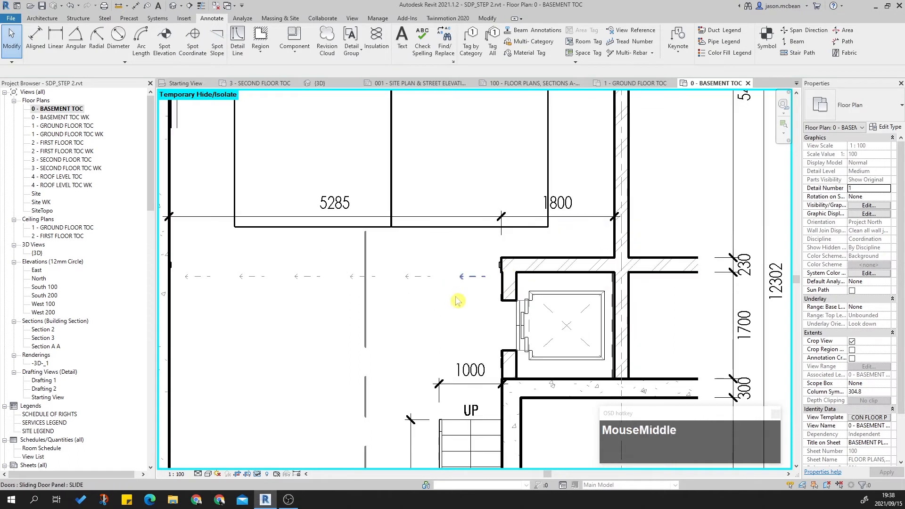
# Step: Draw a 2 DOOR OPENING detail line from the lift shaft corner straight across to the concrete wall, above the sliding door arrows
pyautogui.click(236, 41)
pyautogui.click(471, 46)
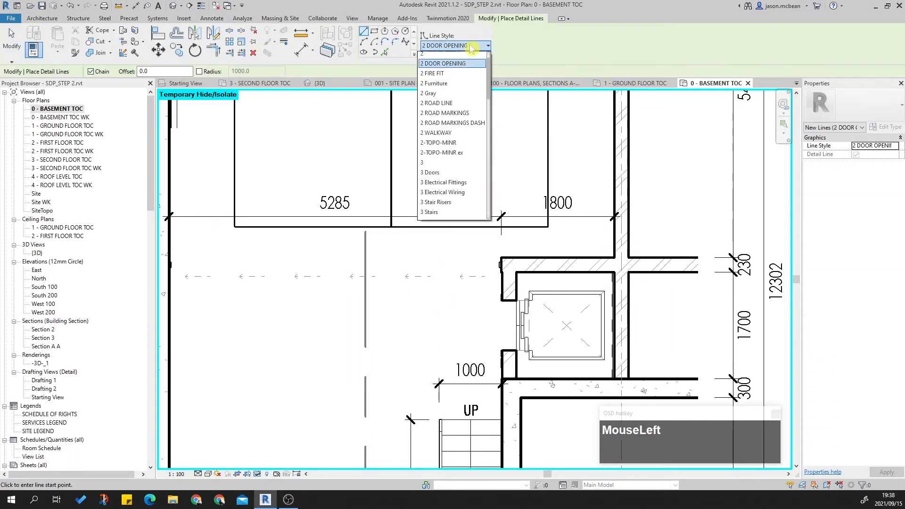
pyautogui.scroll(1, 461, 150)
pyautogui.scroll(-4, 459, 150)
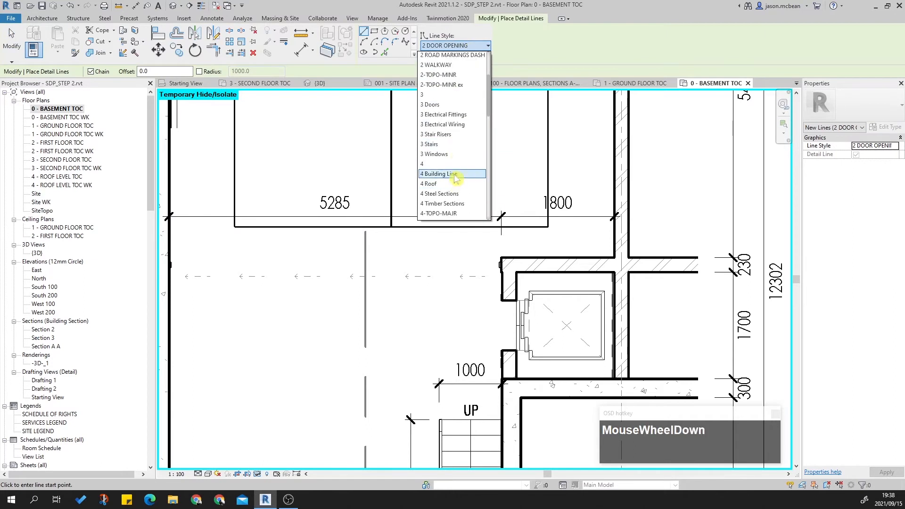
pyautogui.scroll(2, 450, 83)
pyautogui.scroll(-4, 453, 139)
pyautogui.scroll(-2, 447, 139)
pyautogui.moveTo(489, 147); pyautogui.dragTo(460, 87)
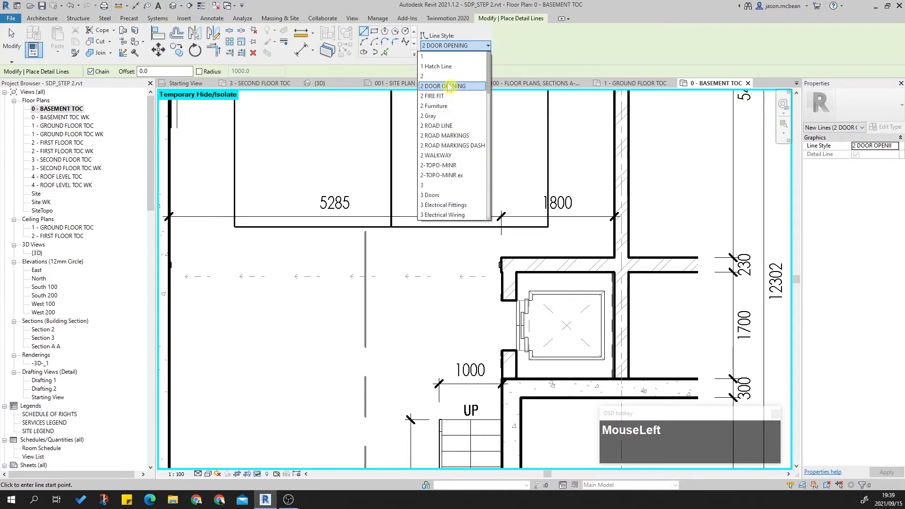
pyautogui.click(452, 86)
pyautogui.scroll(4, 497, 272)
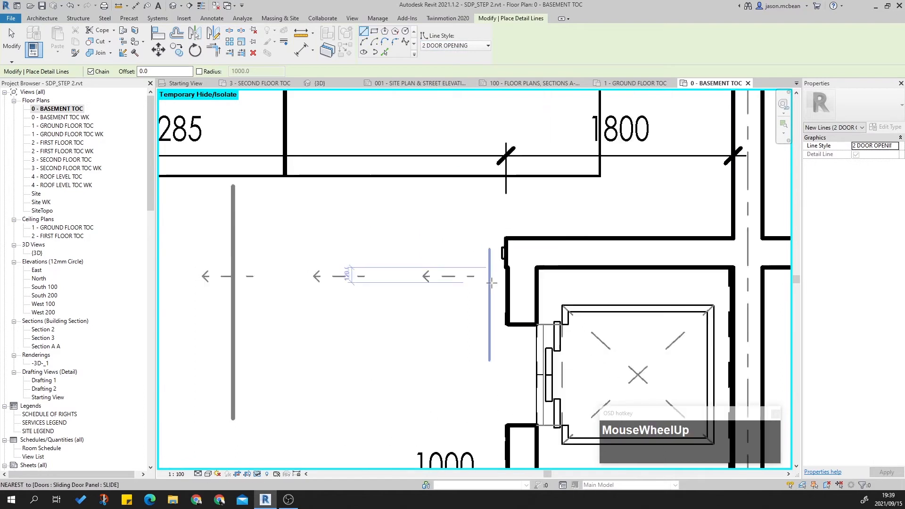
pyautogui.click(511, 242)
pyautogui.scroll(-4, 539, 240)
pyautogui.scroll(6, 325, 240)
pyautogui.click(330, 243)
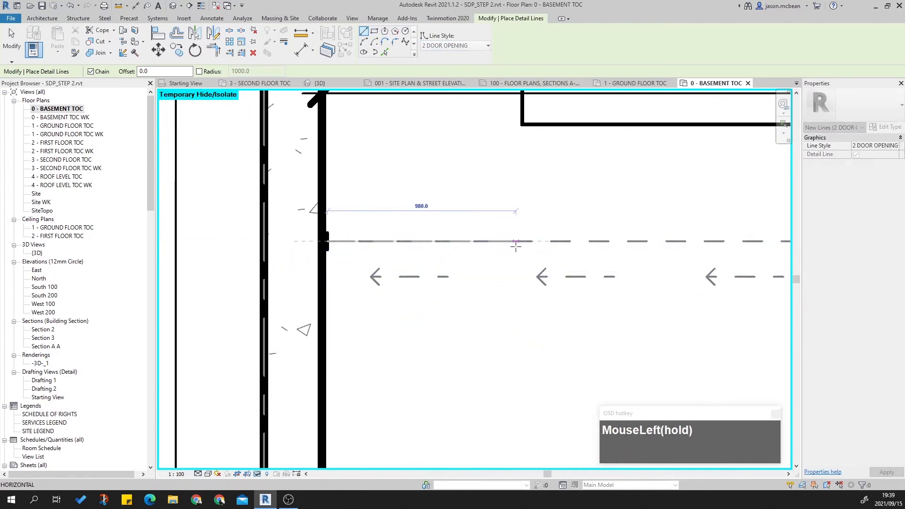
pyautogui.scroll(-3, 499, 247)
pyautogui.scroll(-2, 441, 252)
pyautogui.scroll(1, 636, 302)
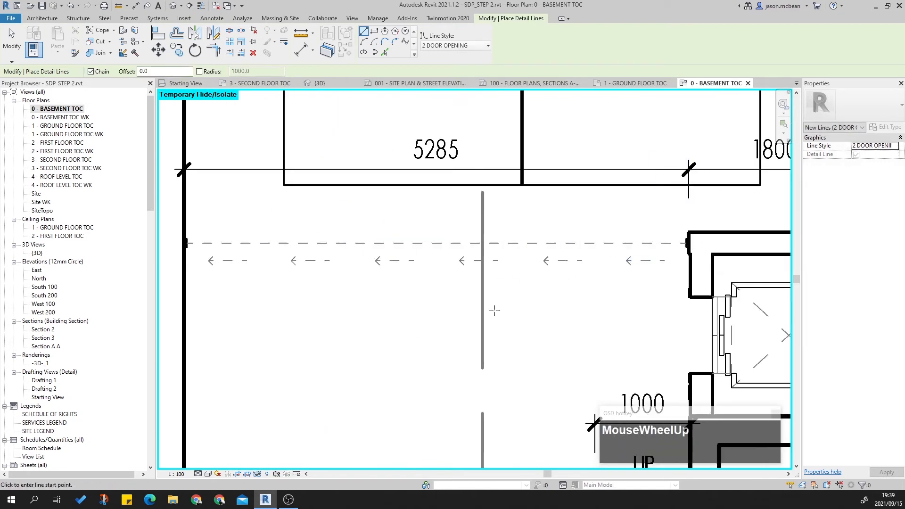
# Step: Set the detail line style to 3 Doors for the next lines at the sliding door opening
pyautogui.scroll(-1, 649, 242)
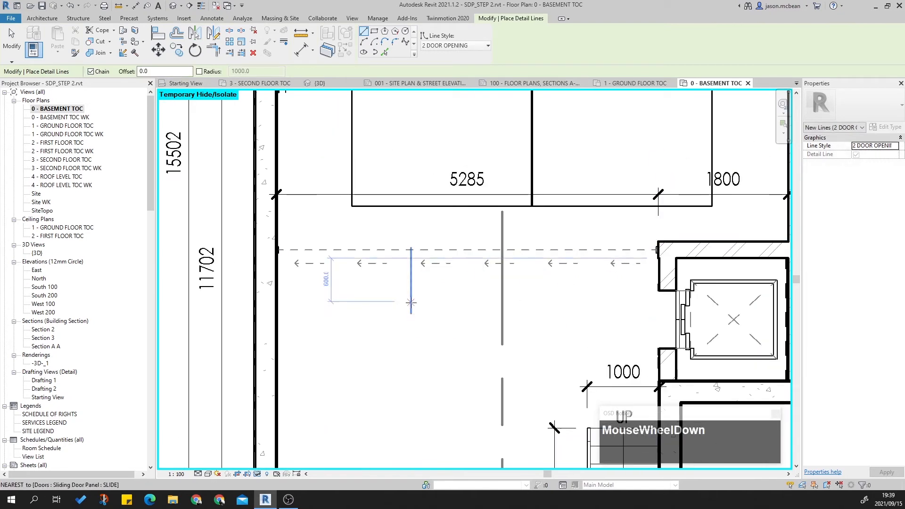
pyautogui.scroll(1, 419, 297)
pyautogui.scroll(-1, 420, 296)
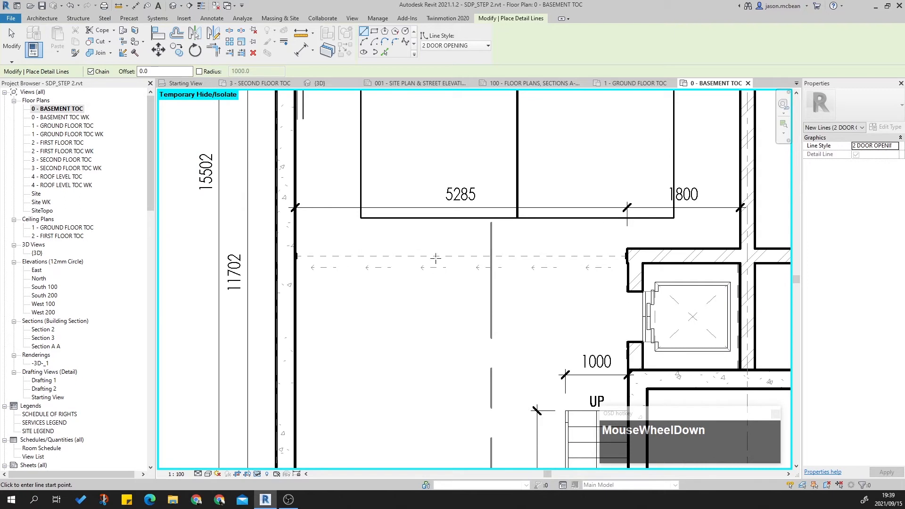
pyautogui.click(470, 46)
pyautogui.scroll(3, 448, 118)
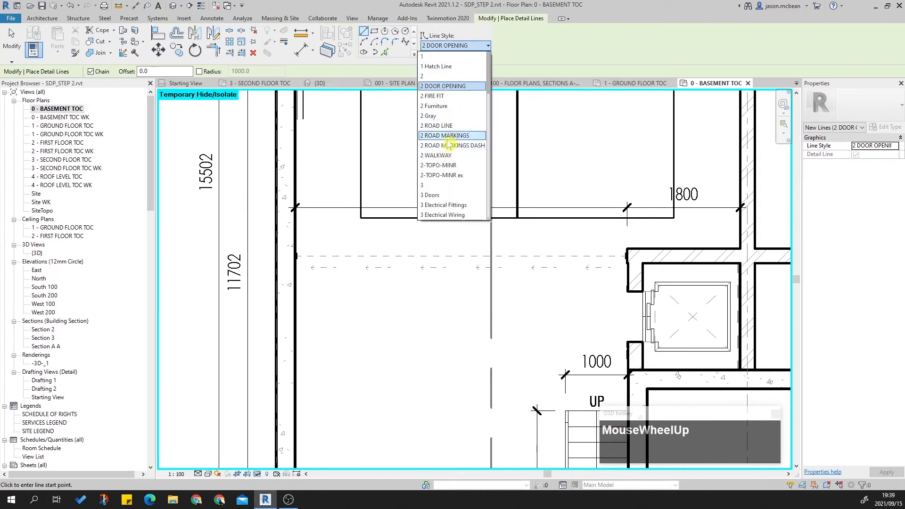
pyautogui.press('3')
pyautogui.click(437, 197)
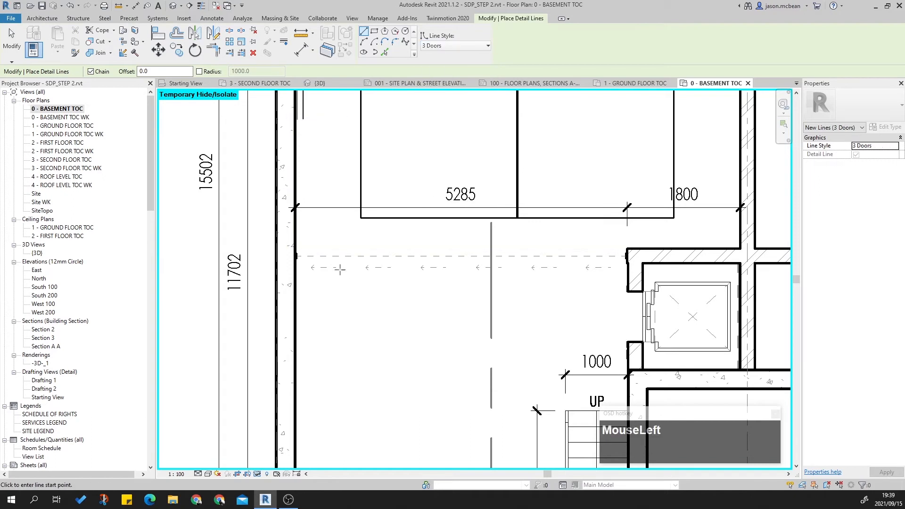
# Step: Examine the sliding door arrows and the dashed opening line between the concrete wall and the lift shaft
pyautogui.scroll(3, 350, 284)
pyautogui.scroll(-2, 343, 275)
pyautogui.moveTo(351, 258); pyautogui.dragTo(292, 233, button='middle')
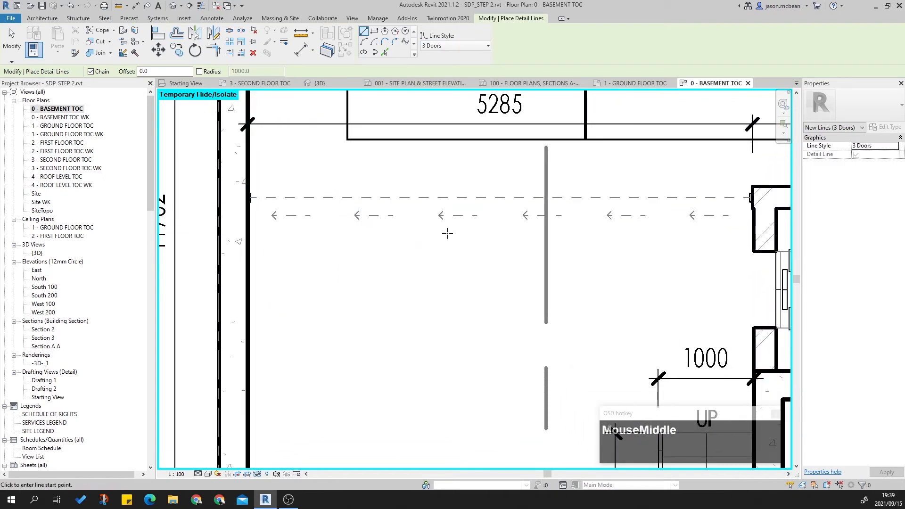
pyautogui.scroll(2, 358, 213)
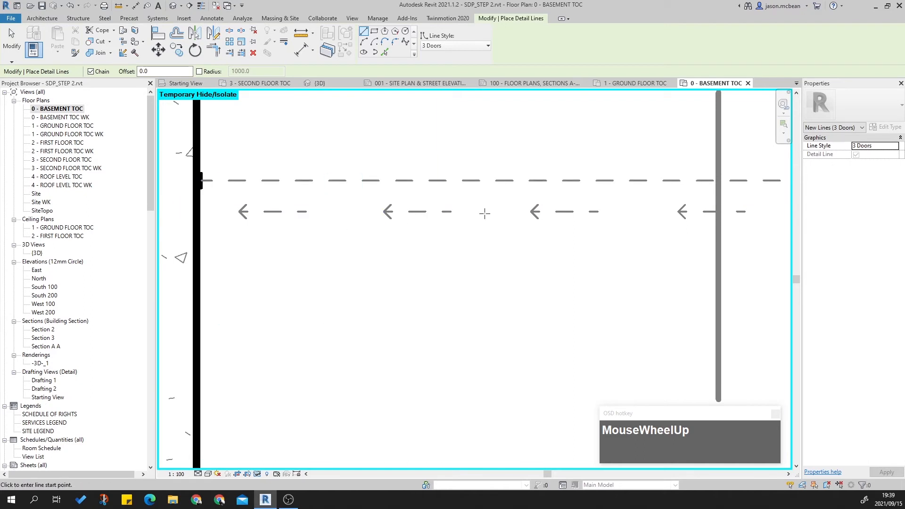
pyautogui.scroll(-1, 476, 213)
pyautogui.scroll(-2, 476, 213)
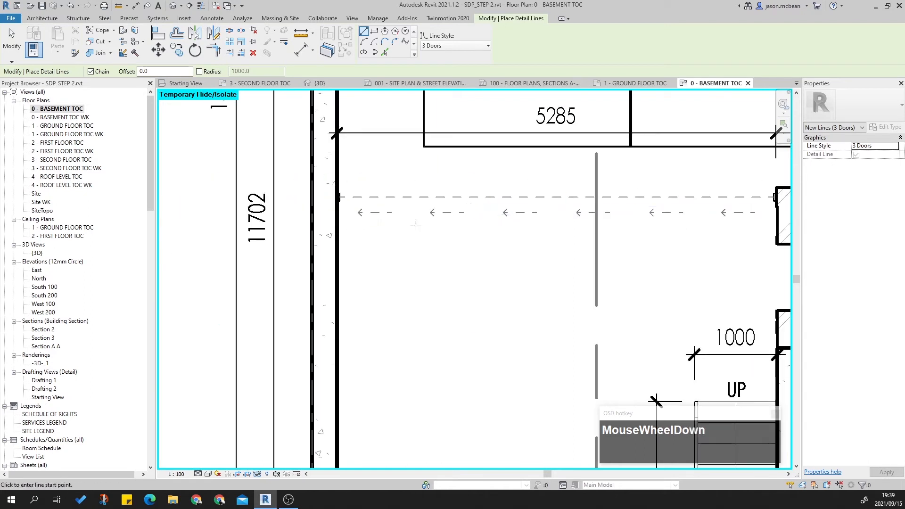
pyautogui.scroll(2, 455, 222)
pyautogui.scroll(-1, 478, 227)
pyautogui.moveTo(479, 226); pyautogui.dragTo(320, 233, button='middle')
pyautogui.scroll(-3, 610, 234)
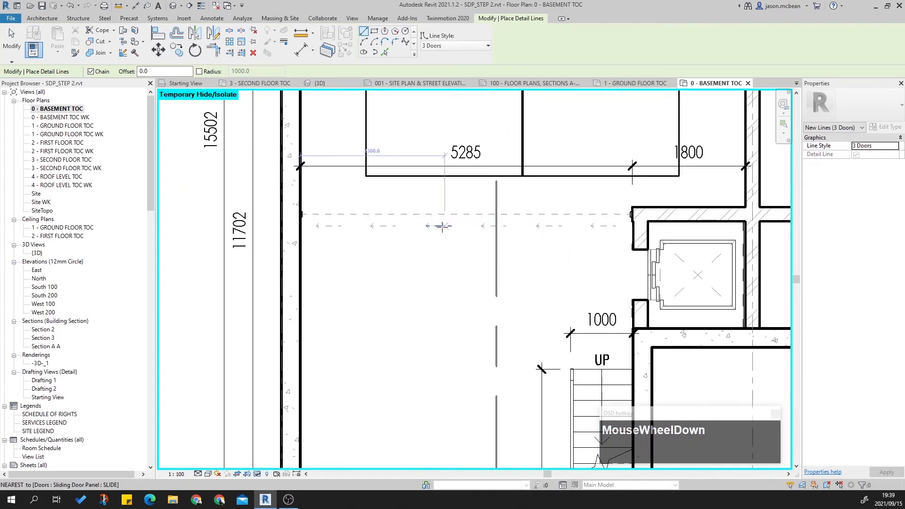
pyautogui.scroll(5, 336, 226)
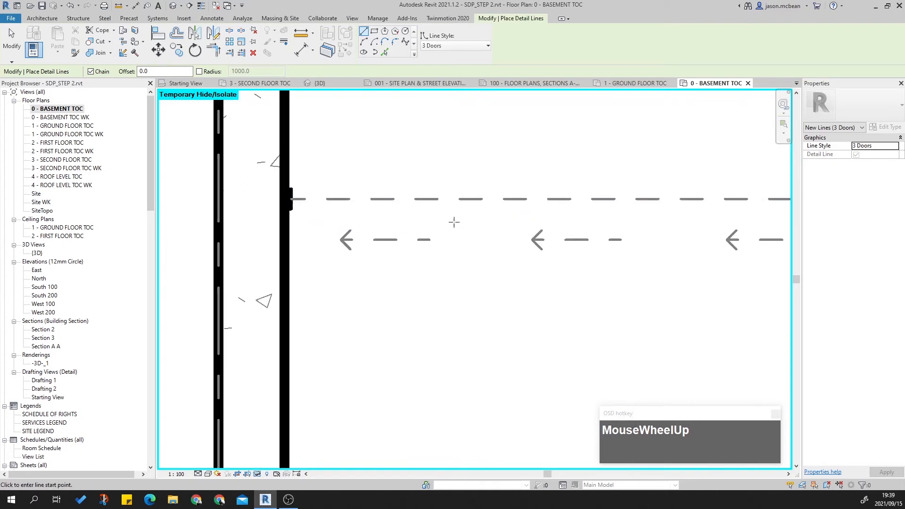
pyautogui.press('Tab')
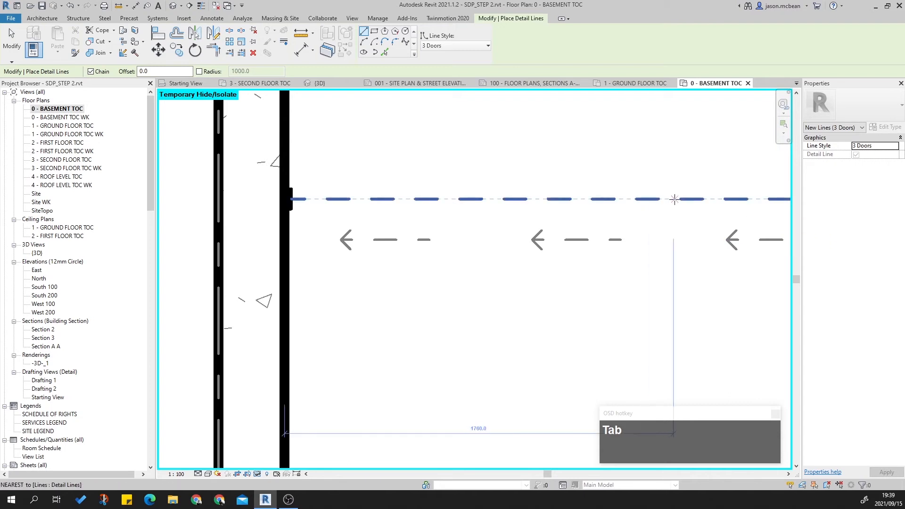
pyautogui.scroll(-4, 662, 227)
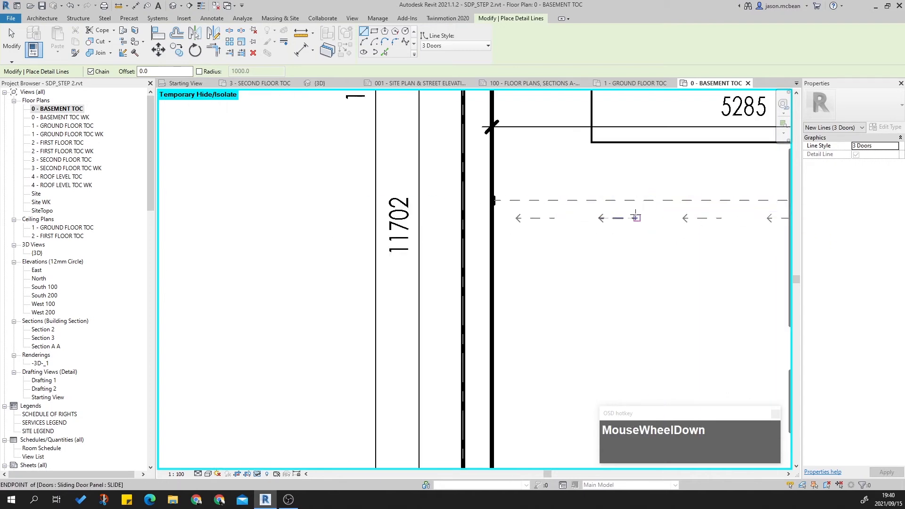
pyautogui.moveTo(662, 227); pyautogui.dragTo(537, 256, button='middle')
pyautogui.scroll(3, 661, 239)
pyautogui.scroll(-2, 650, 239)
pyautogui.scroll(3, 521, 277)
pyautogui.moveTo(303, 257); pyautogui.dragTo(386, 240, button='middle')
# Step: Draw a thin 3 Doors detail rectangle about 975 mm long and 69 mm thick below the sliding door arrows
pyautogui.click(374, 32)
pyautogui.click(348, 256)
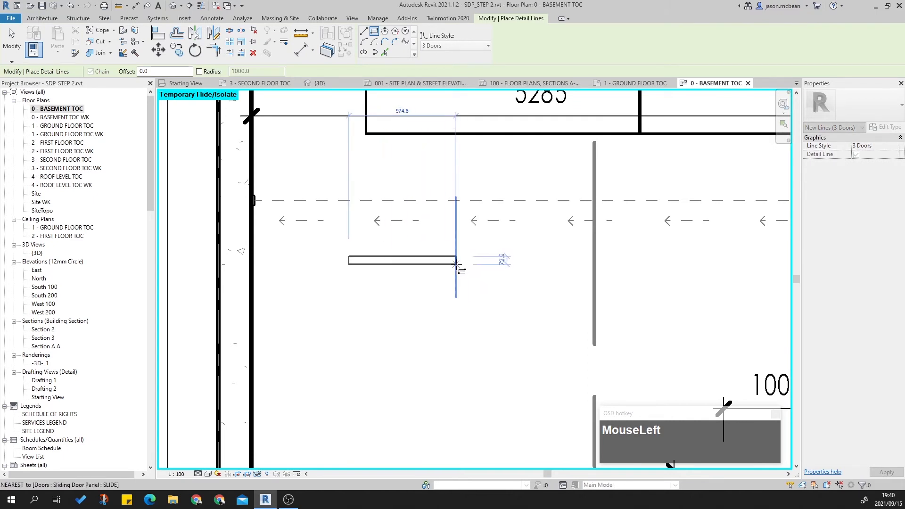
pyautogui.click(456, 264)
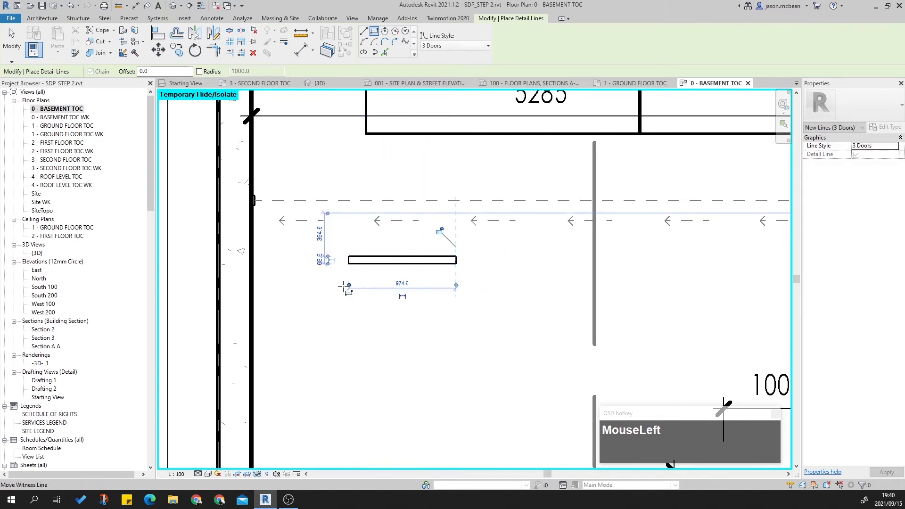
pyautogui.scroll(3, 419, 282)
pyautogui.scroll(-2, 504, 262)
pyautogui.press('Escape')
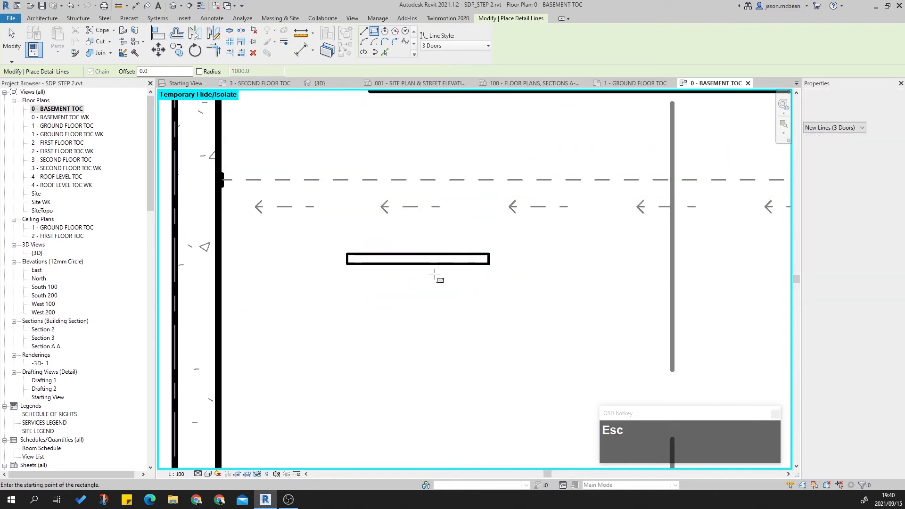
pyautogui.press('Escape')
# Step: Try to align both ends of the rectangle with the sliding door's curtain grid lines, and undo the alignment
pyautogui.press('a')
pyautogui.press('l')
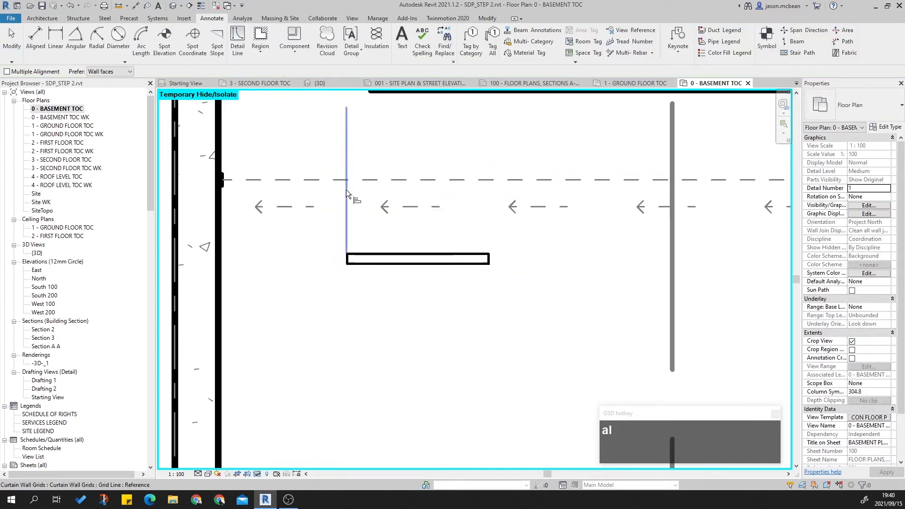
pyautogui.click(345, 190)
pyautogui.click(344, 258)
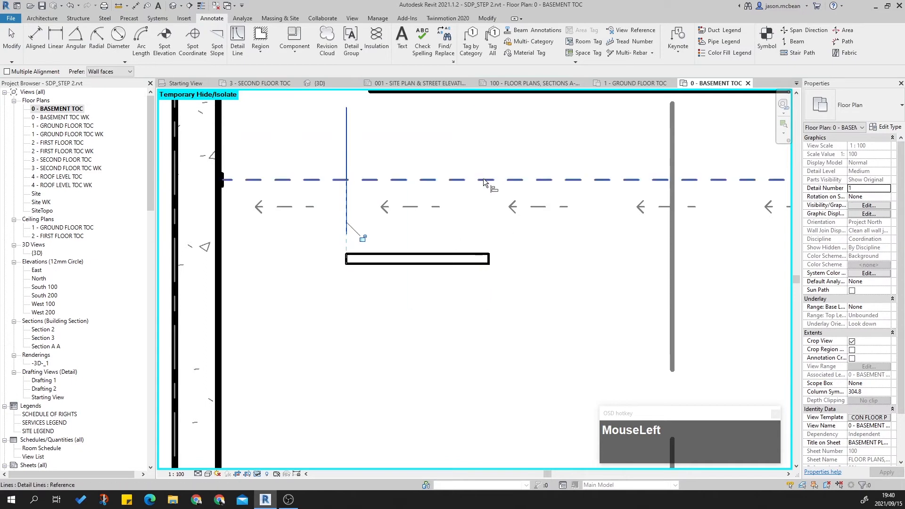
pyautogui.click(475, 181)
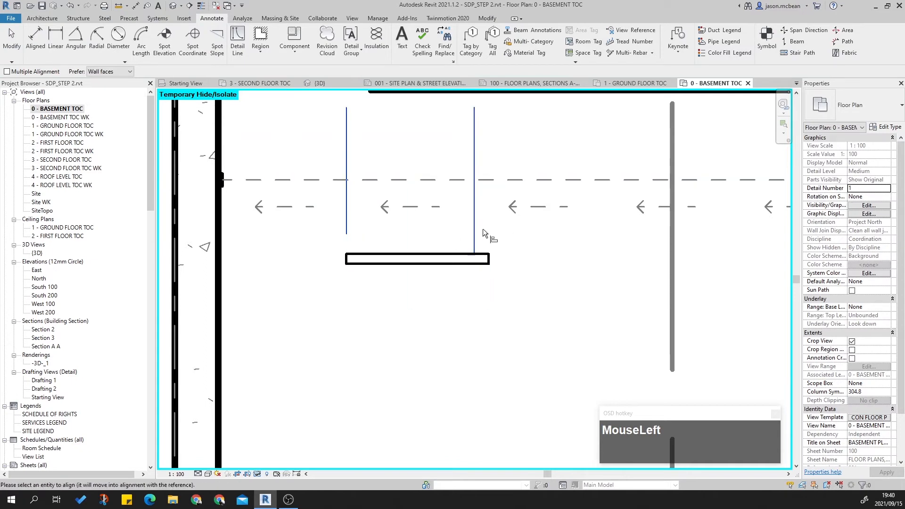
pyautogui.scroll(2, 498, 256)
pyautogui.click(482, 258)
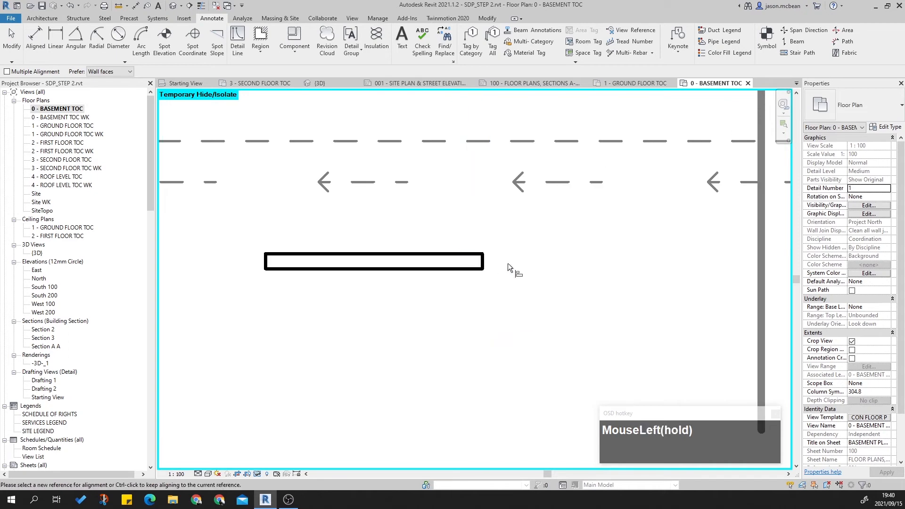
pyautogui.scroll(-2, 515, 255)
pyautogui.hotkey('ctrl', 'z')
pyautogui.press('Escape')
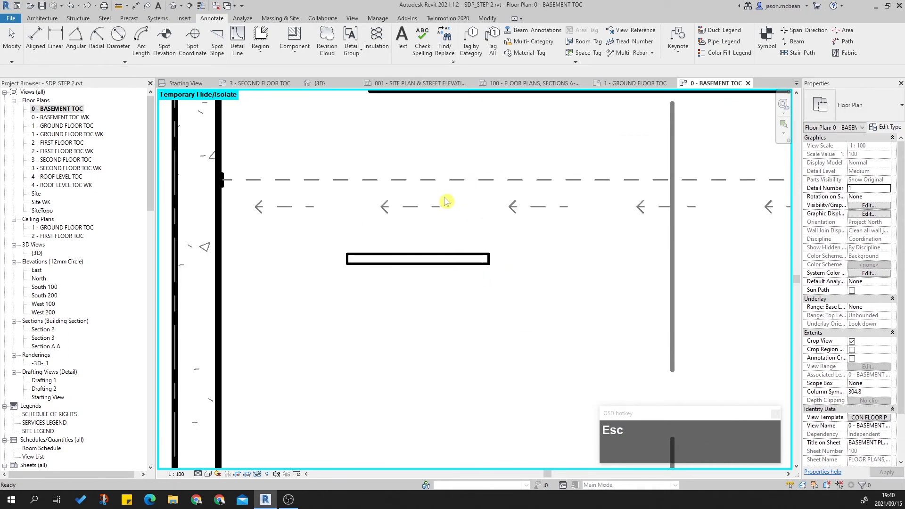
# Step: Align both short ends of the rectangle with the two adjacent curtain grid lines of the sliding door
pyautogui.press('a')
pyautogui.press('l')
pyautogui.click(349, 206)
pyautogui.click(346, 256)
pyautogui.click(473, 184)
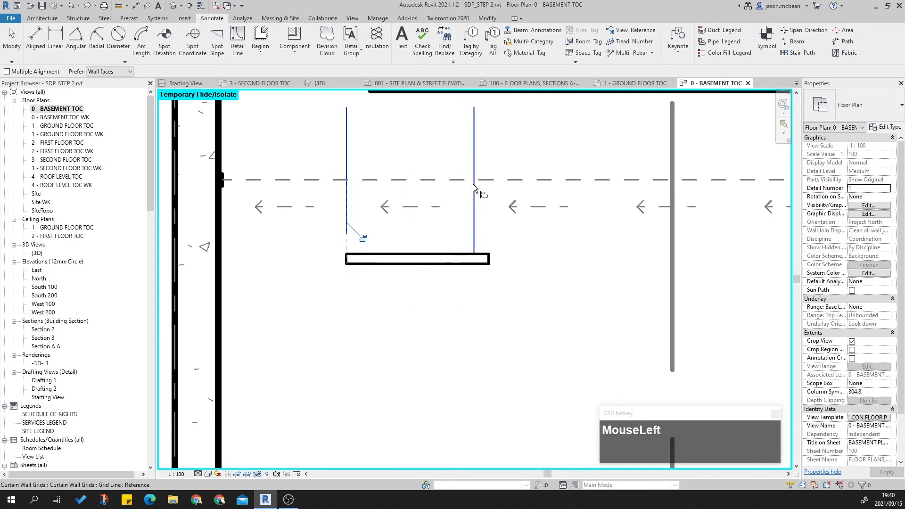
pyautogui.press('Tab')
pyautogui.click(490, 259)
pyautogui.press('Escape')
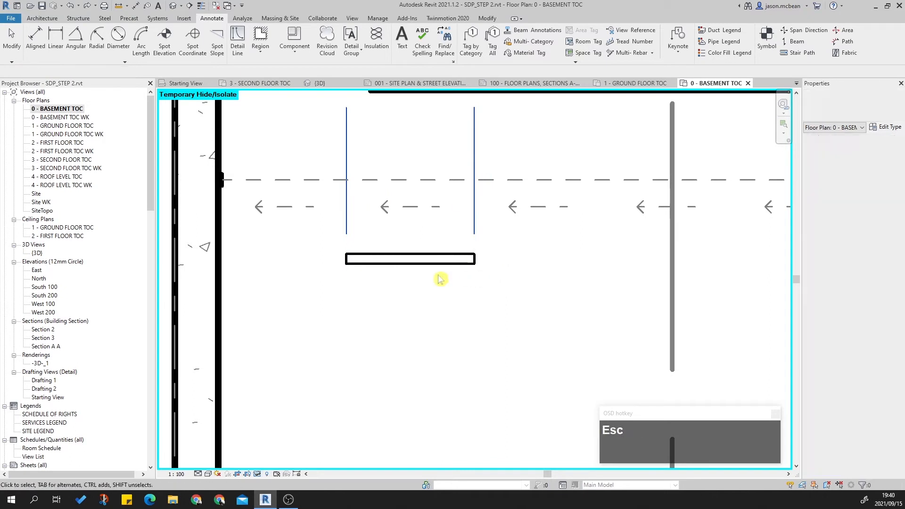
# Step: Set the rectangle's thickness to 30 mm by offsetting its lower long line from the upper one
pyautogui.click(410, 263)
pyautogui.scroll(4, 306, 251)
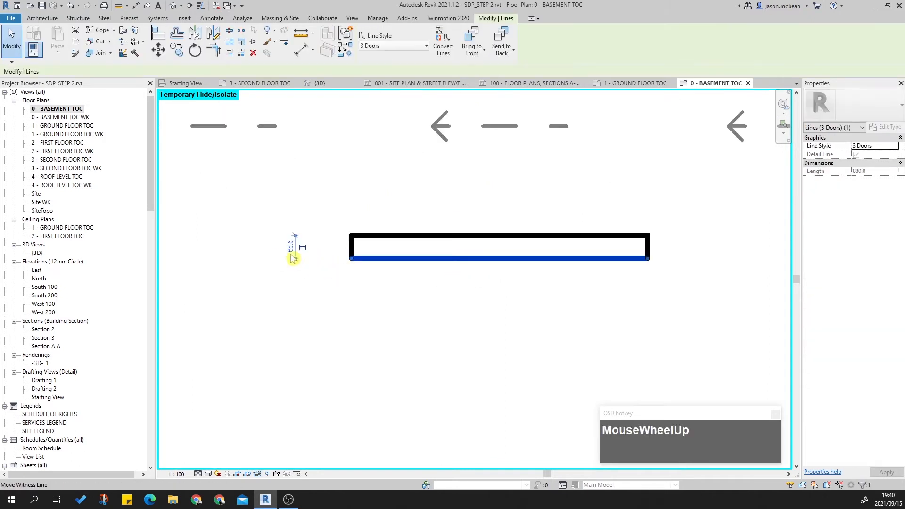
pyautogui.click(291, 247)
pyautogui.write('30')
pyautogui.press('Return')
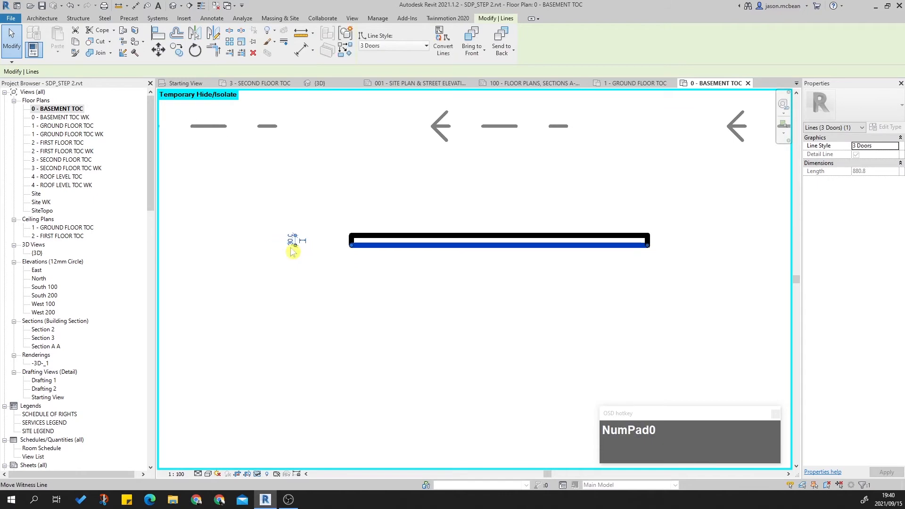
pyautogui.scroll(-3, 581, 299)
pyautogui.press('Escape')
# Step: Group the rectangle and the dashed door opening line as a detail group named STACKING DOOR G
pyautogui.moveTo(505, 306); pyautogui.dragTo(433, 286, button='middle')
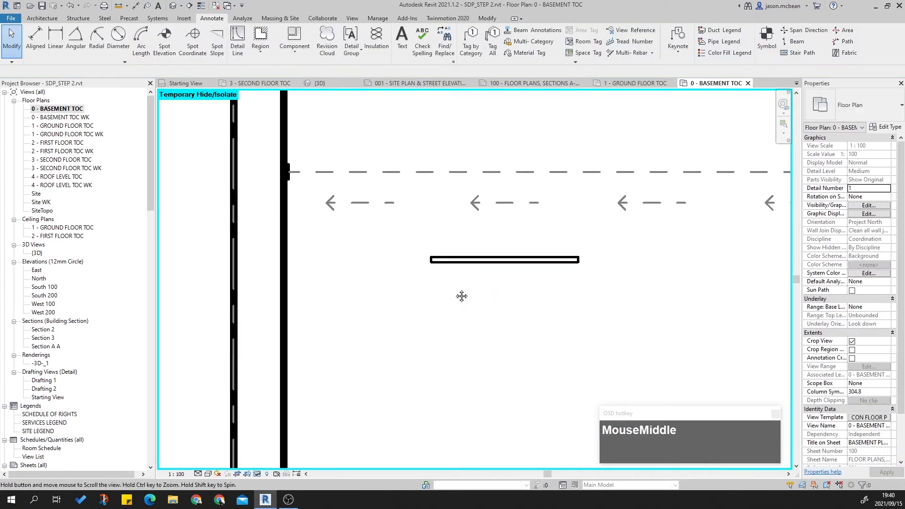
pyautogui.scroll(1, 433, 286)
pyautogui.moveTo(363, 228); pyautogui.dragTo(520, 313)
pyautogui.scroll(-1, 522, 290)
pyautogui.keyDown('ctrl'); pyautogui.click(519, 186); pyautogui.keyUp('ctrl')
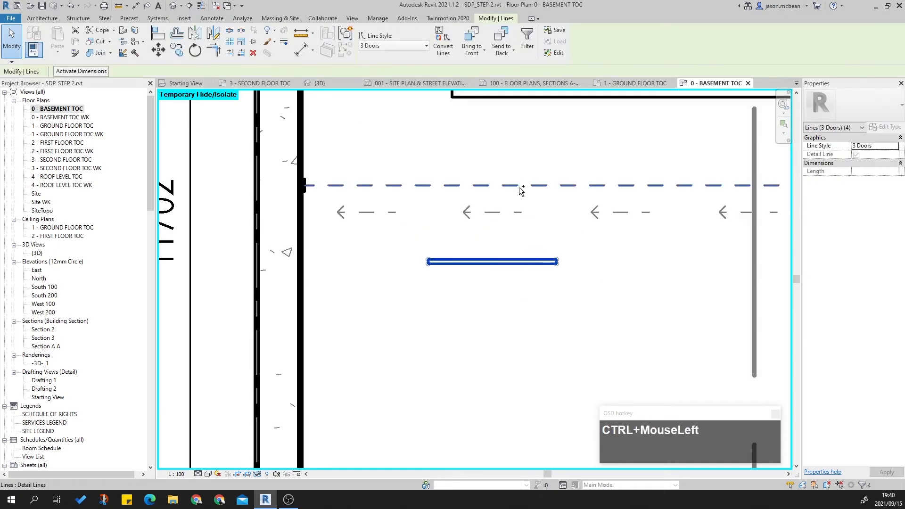
pyautogui.click(349, 35)
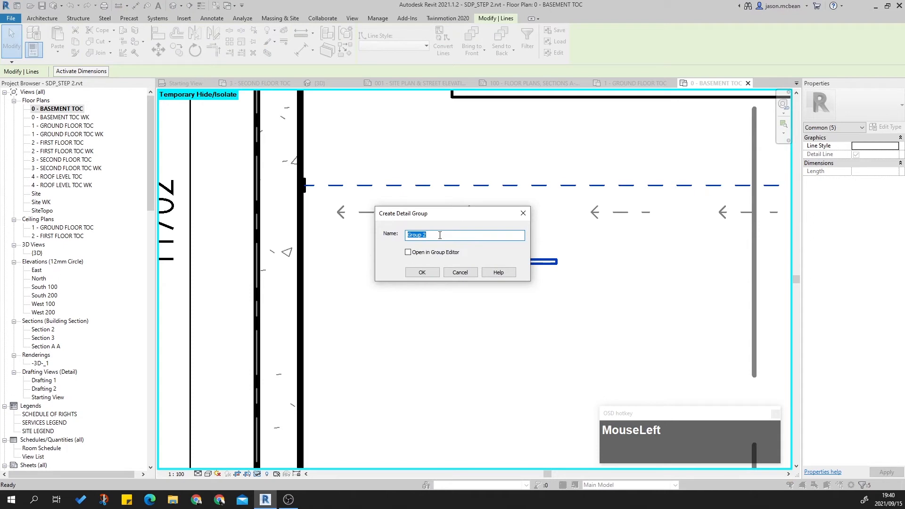
pyautogui.write('STACKING DOOR ')
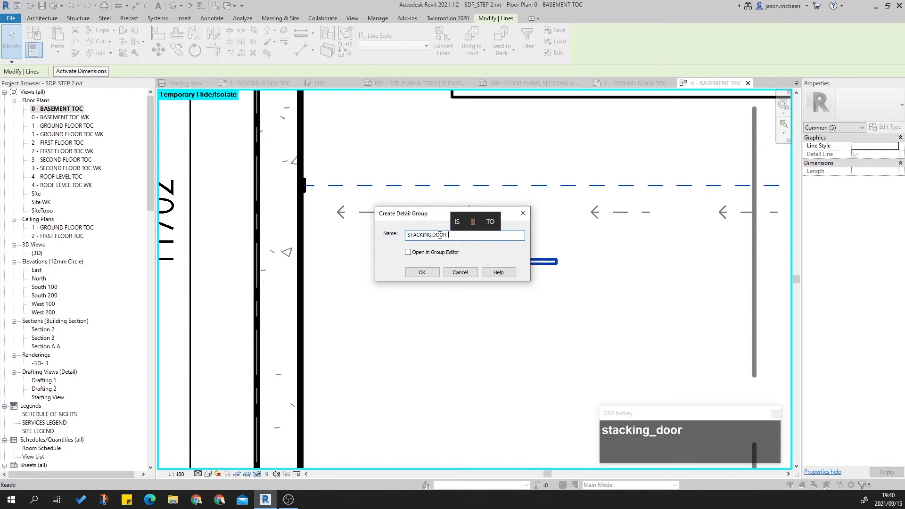
pyautogui.write('G')
pyautogui.press('Return')
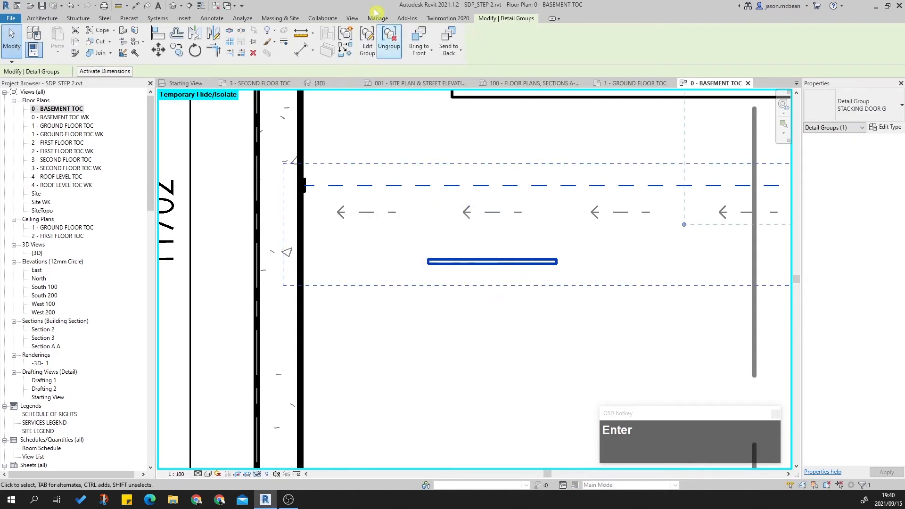
# Step: Edit the detail group and move the rectangle against the concrete wall, directly below the dashed opening line
pyautogui.click(368, 54)
pyautogui.scroll(-2, 471, 278)
pyautogui.scroll(2, 311, 233)
pyautogui.moveTo(309, 229); pyautogui.dragTo(546, 274)
pyautogui.moveTo(296, 218); pyautogui.dragTo(353, 238, button='middle')
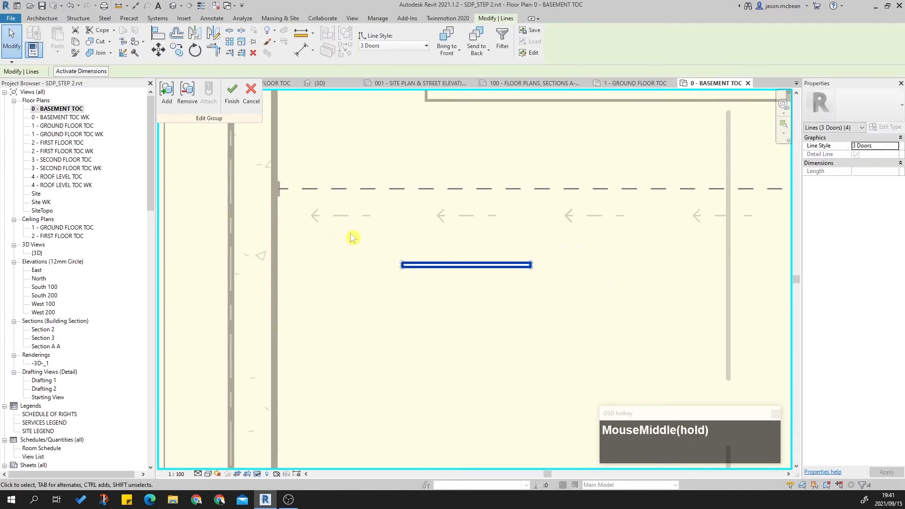
pyautogui.click(160, 55)
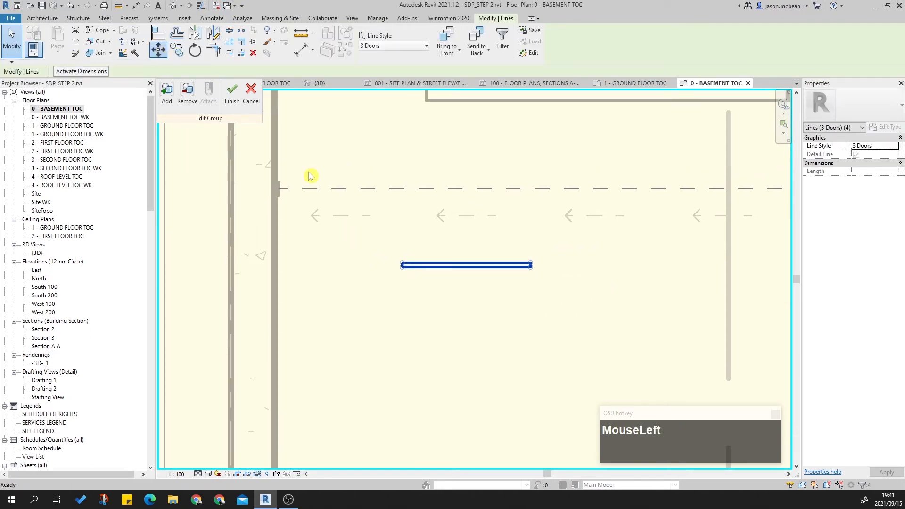
pyautogui.scroll(2, 422, 271)
pyautogui.click(387, 255)
pyautogui.moveTo(340, 209); pyautogui.dragTo(443, 304, button='middle')
pyautogui.scroll(2, 272, 223)
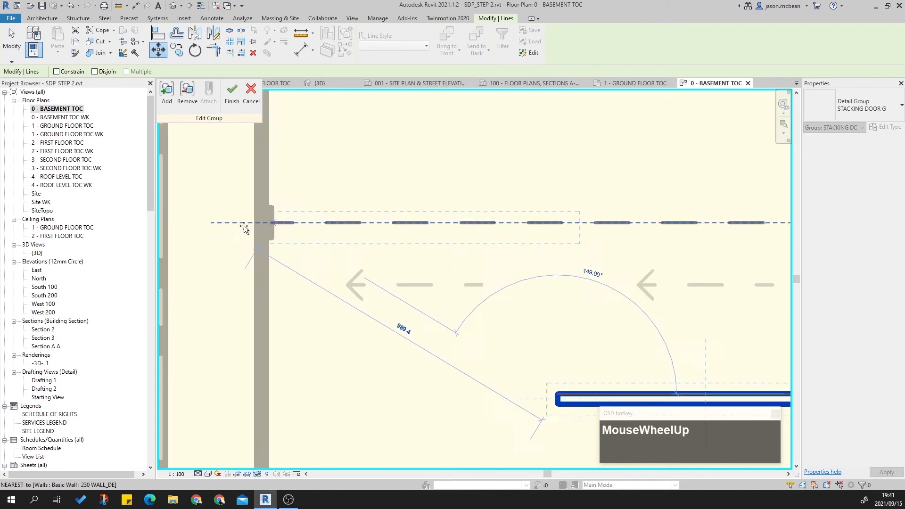
pyautogui.click(278, 246)
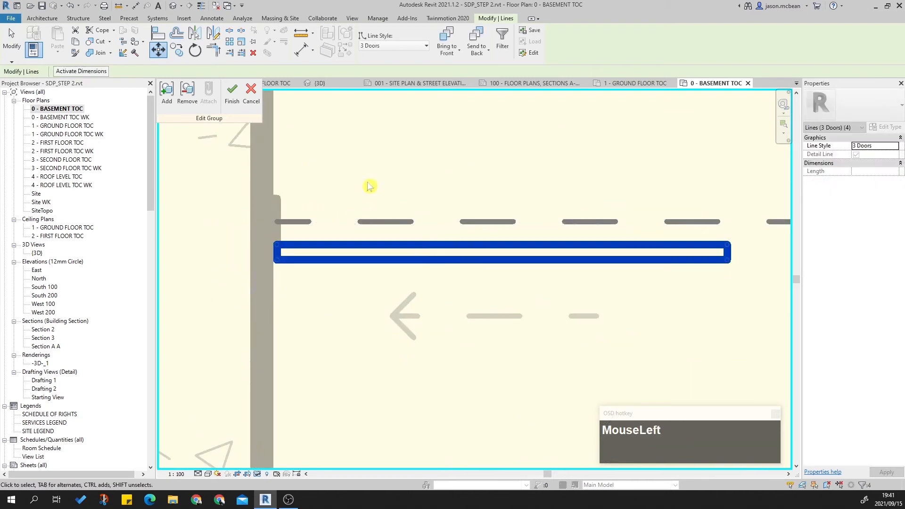
pyautogui.click(334, 269)
# Step: Rotate the door panel rectangle 45° downward about its upper corner at the concrete wall
pyautogui.scroll(-2, 301, 269)
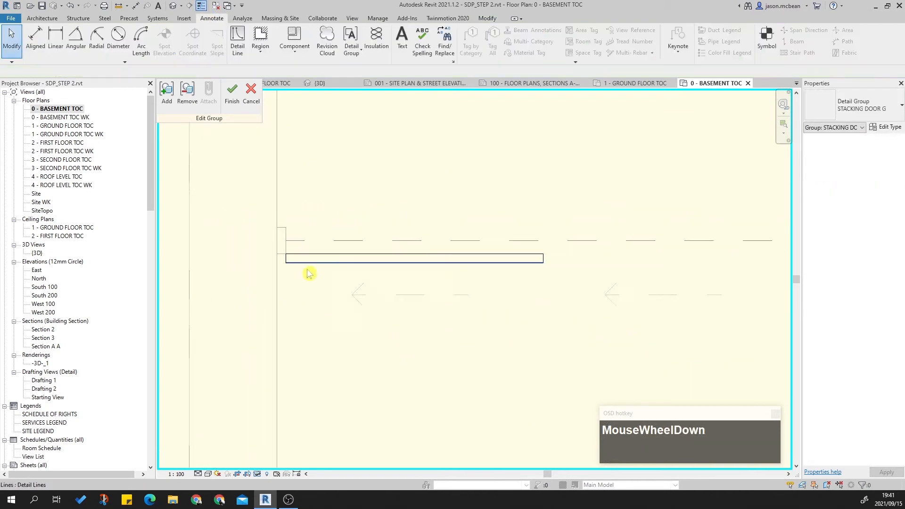
pyautogui.moveTo(403, 303); pyautogui.dragTo(552, 318)
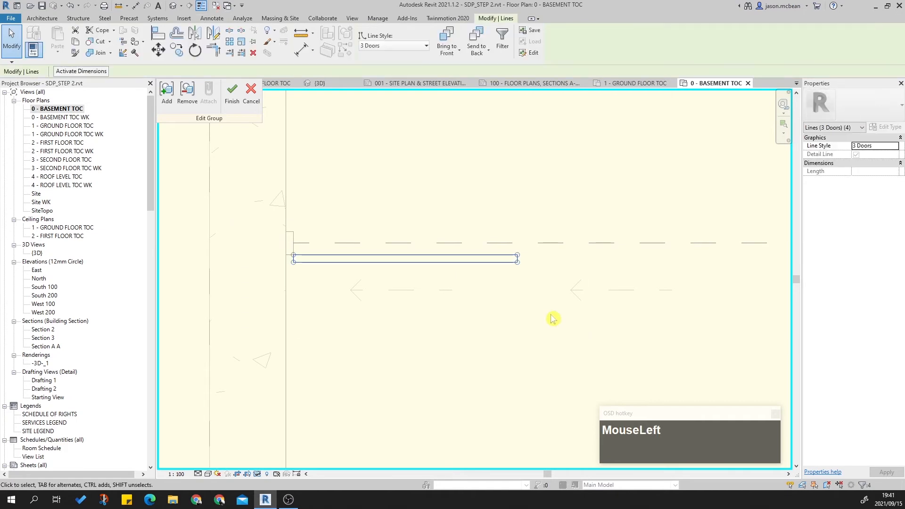
pyautogui.click(195, 50)
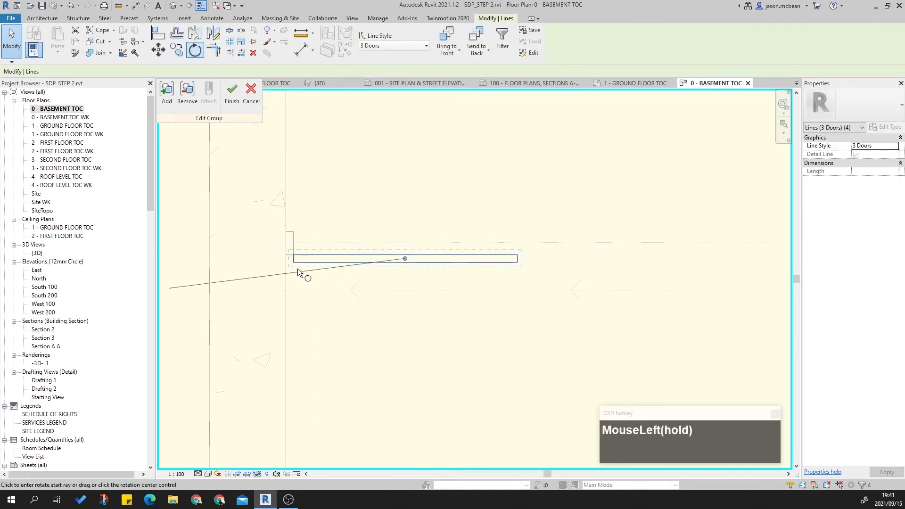
pyautogui.moveTo(405, 258); pyautogui.dragTo(294, 255)
pyautogui.click(461, 254)
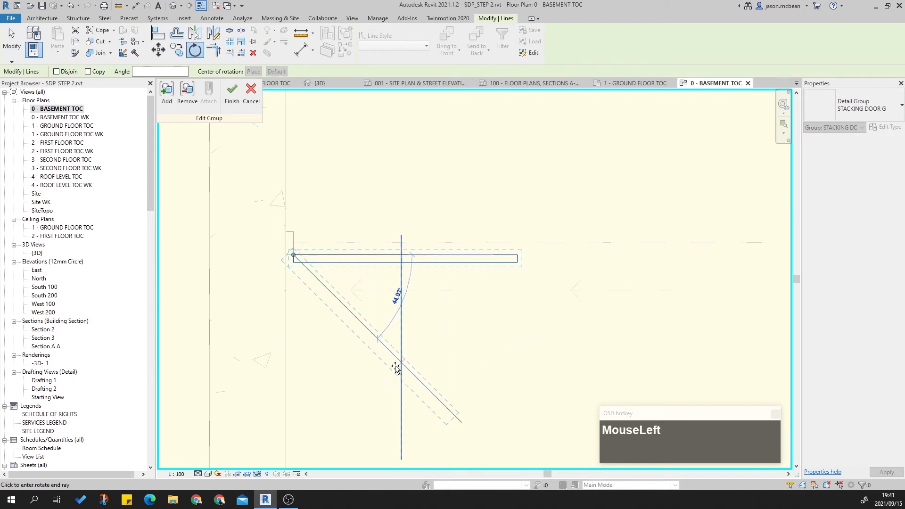
pyautogui.click(390, 355)
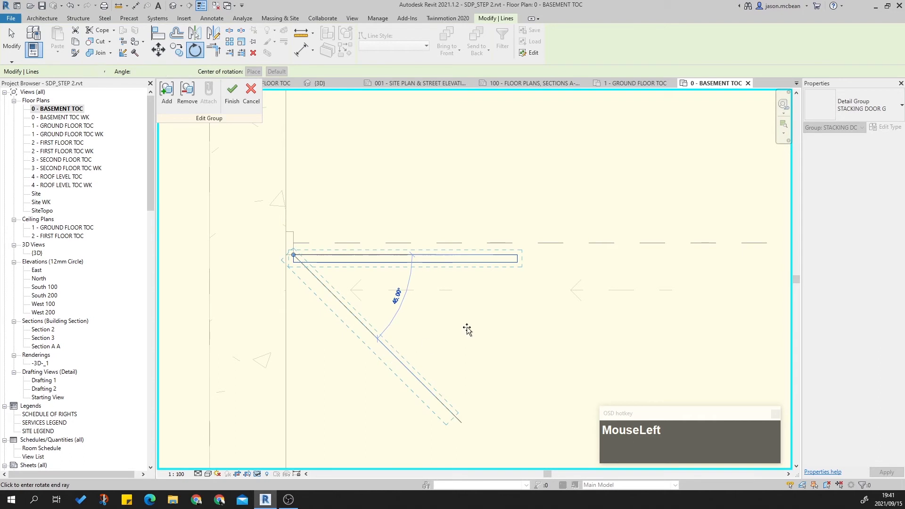
pyautogui.scroll(-4, 427, 344)
pyautogui.press('Escape')
pyautogui.scroll(-2, 406, 274)
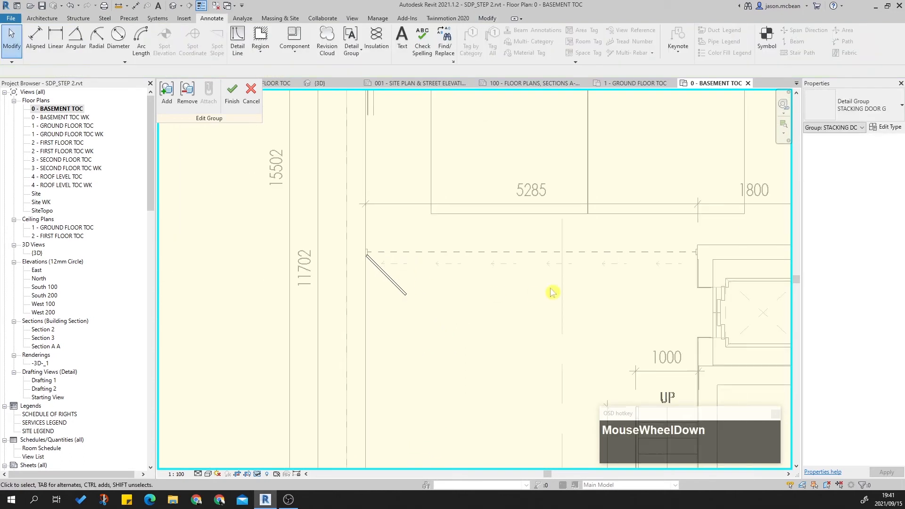
# Step: Mirror a copy of the slanted door panel about a vertical axis through its lower end to form a V
pyautogui.moveTo(549, 292); pyautogui.dragTo(518, 285, button='middle')
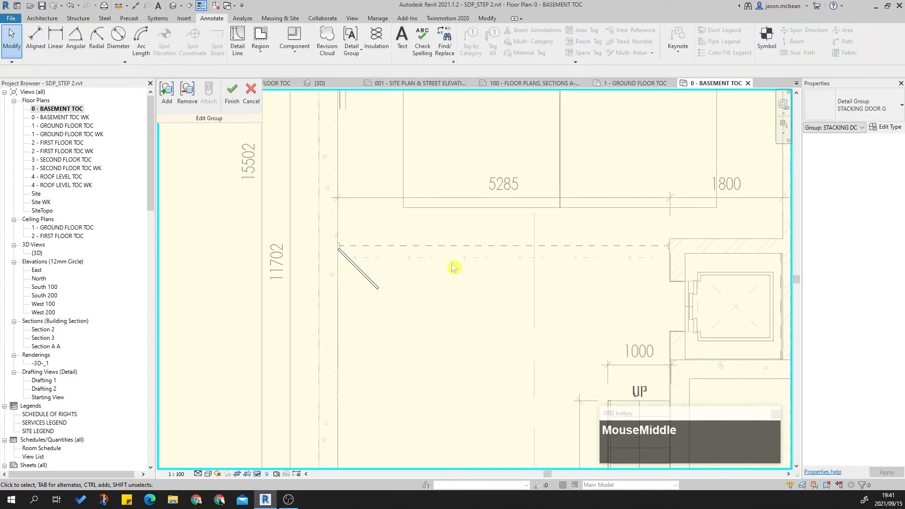
pyautogui.scroll(3, 370, 269)
pyautogui.moveTo(298, 219); pyautogui.dragTo(421, 333)
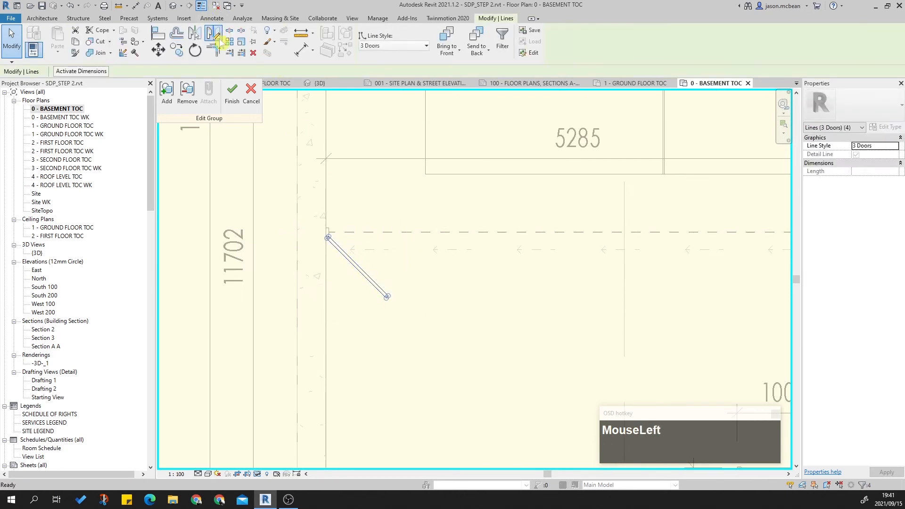
pyautogui.click(214, 34)
pyautogui.scroll(4, 386, 296)
pyautogui.click(375, 313)
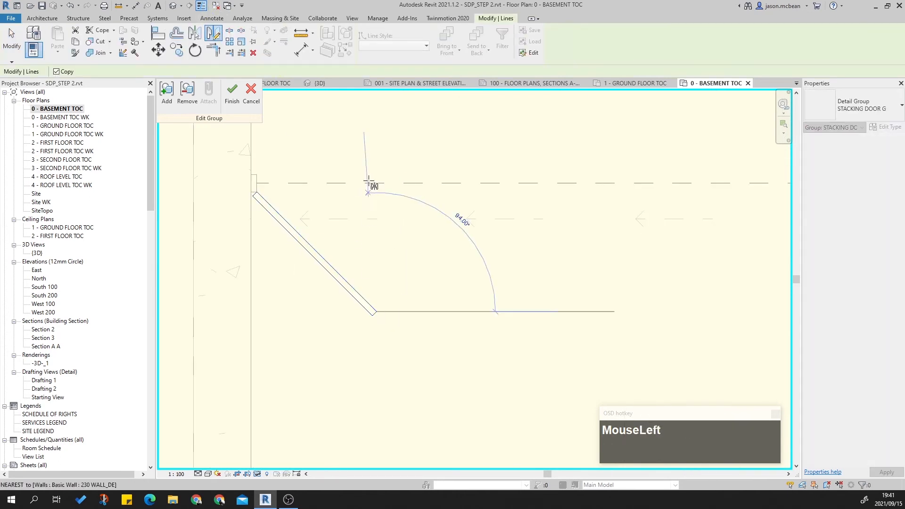
pyautogui.click(377, 160)
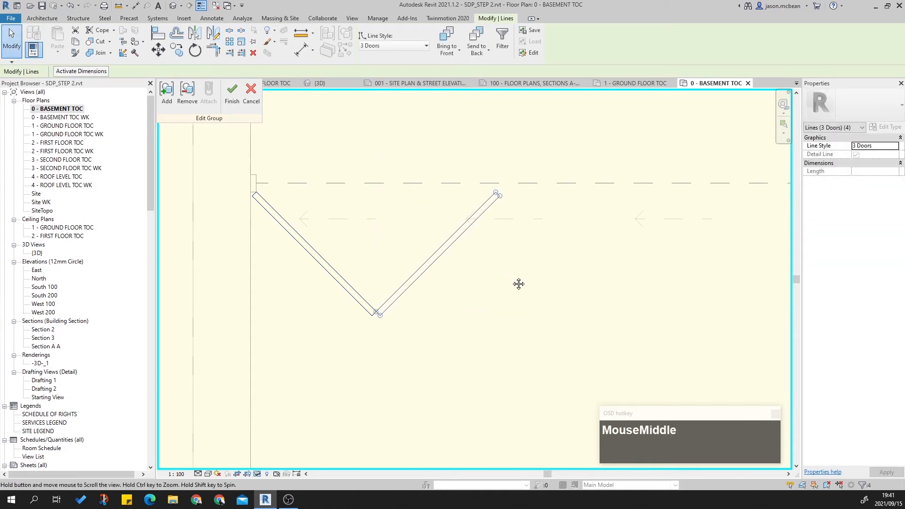
pyautogui.scroll(-1, 331, 253)
pyautogui.press('Escape')
# Step: Mirror a copy of the two-panel V about a vertical axis through its free upper end
pyautogui.moveTo(262, 177); pyautogui.dragTo(565, 339)
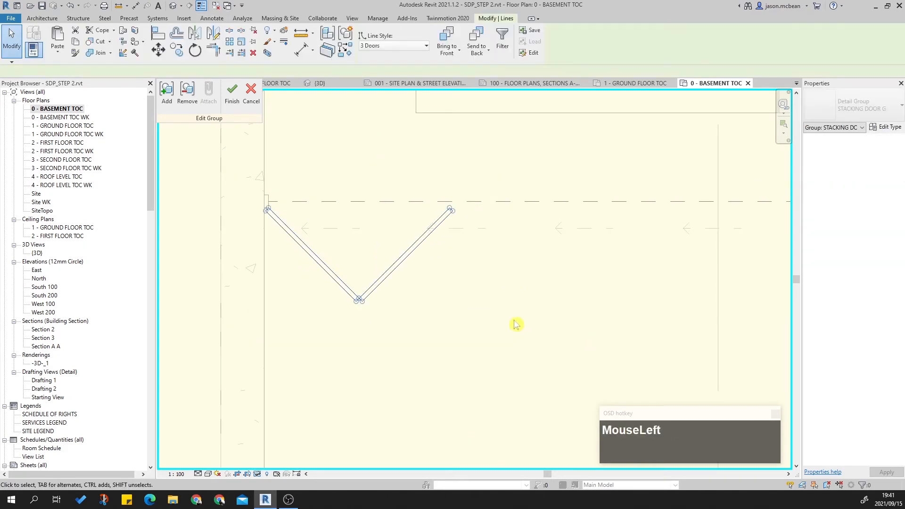
pyautogui.scroll(3, 450, 215)
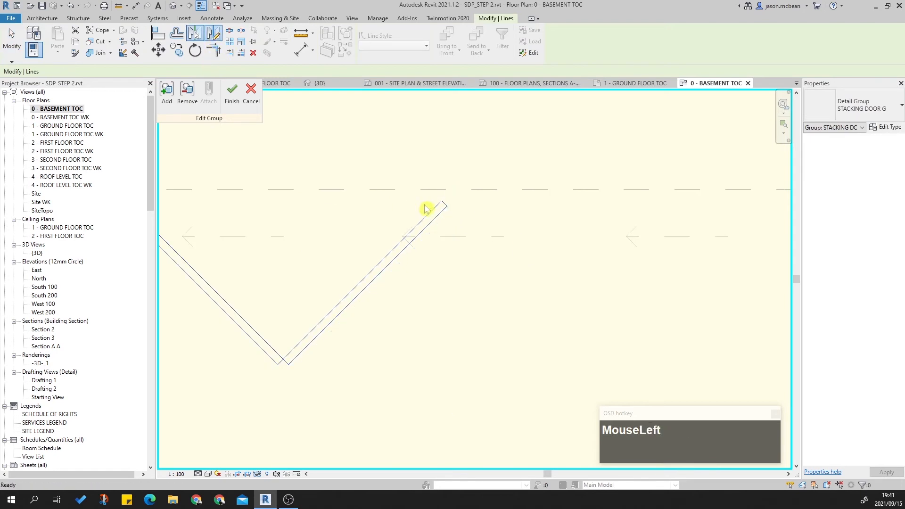
pyautogui.click(447, 206)
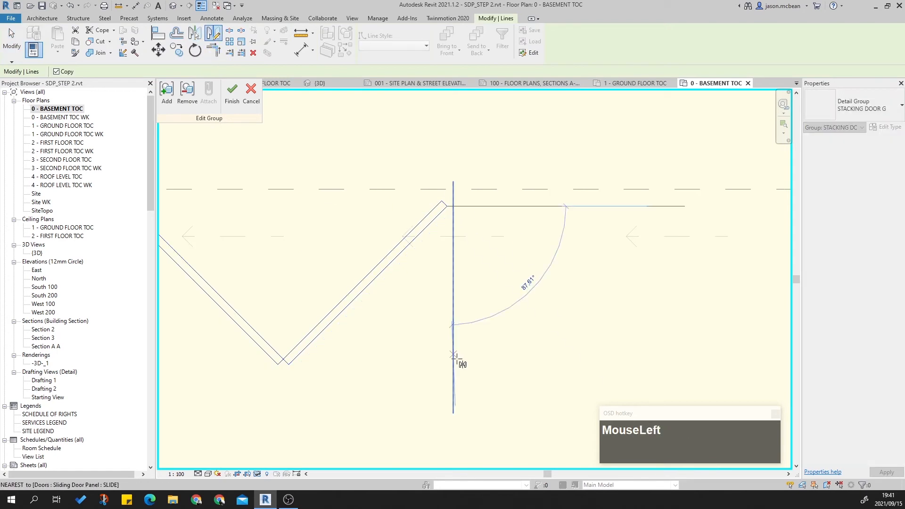
pyautogui.click(447, 379)
pyautogui.scroll(-2, 469, 303)
pyautogui.moveTo(468, 303); pyautogui.dragTo(375, 273, button='middle')
pyautogui.scroll(-2, 375, 273)
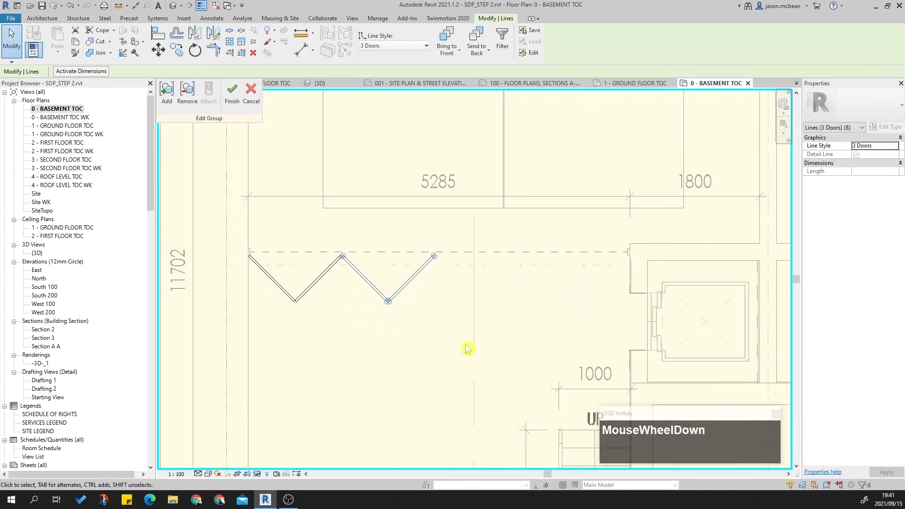
pyautogui.press('Escape')
# Step: Mirror a copy of the newest panel pair about a vertical axis through its free upper end to make six panels
pyautogui.scroll(1, 346, 286)
pyautogui.moveTo(341, 211); pyautogui.dragTo(516, 342)
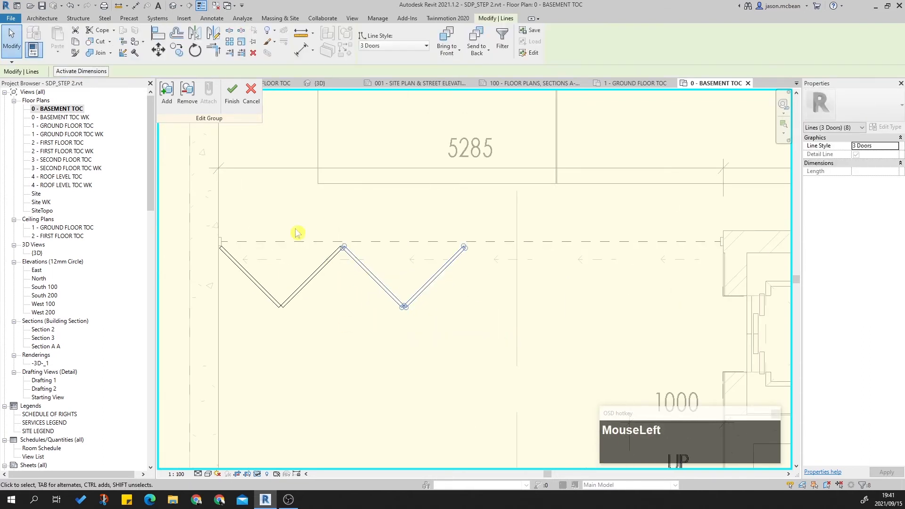
pyautogui.scroll(2, 369, 267)
pyautogui.scroll(-1, 303, 221)
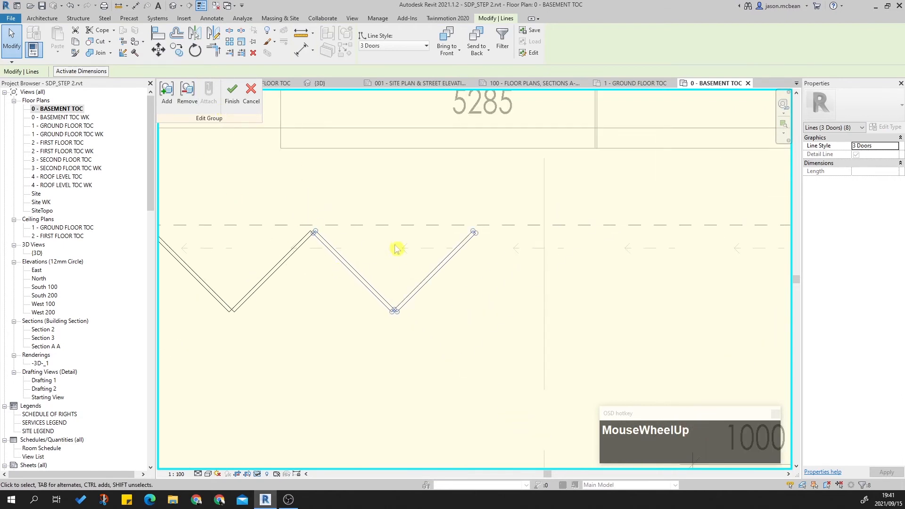
pyautogui.scroll(1, 395, 248)
pyautogui.scroll(-2, 379, 225)
pyautogui.click(213, 42)
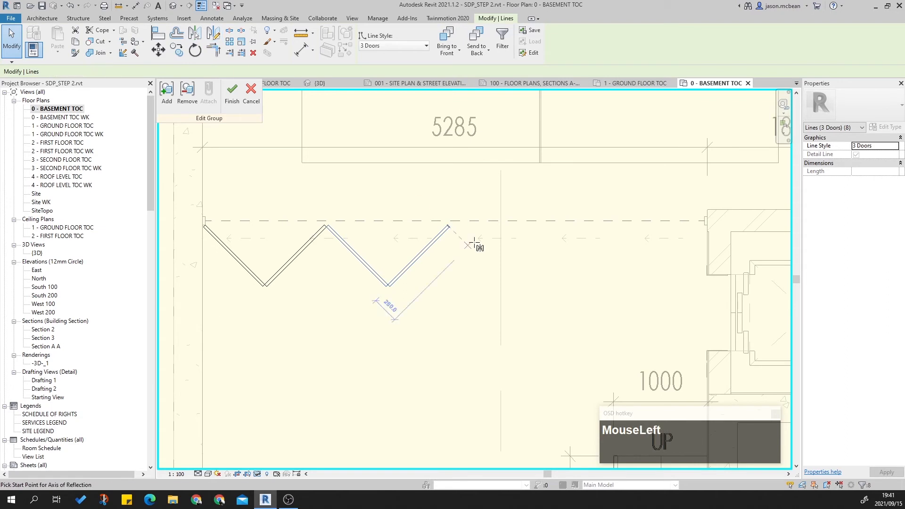
pyautogui.scroll(3, 467, 233)
pyautogui.click(463, 244)
pyautogui.scroll(-3, 462, 333)
pyautogui.click(461, 372)
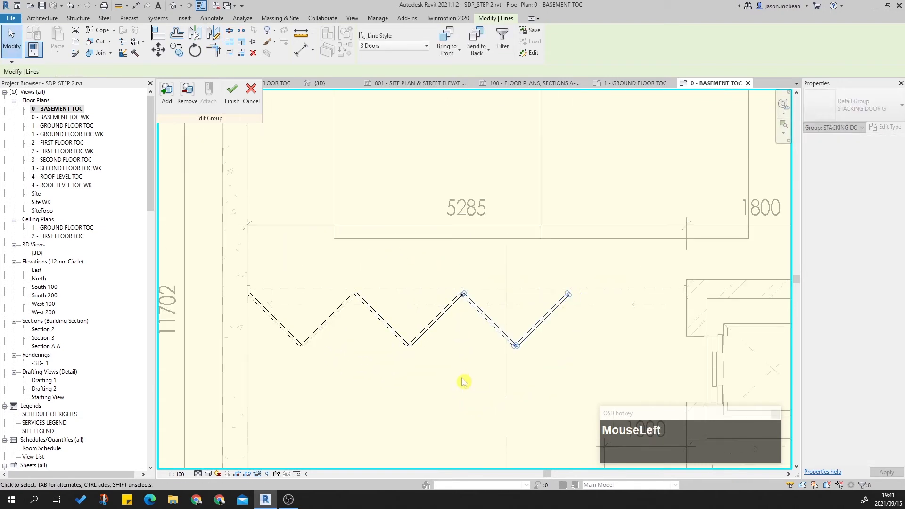
pyautogui.scroll(-2, 469, 353)
pyautogui.moveTo(469, 354); pyautogui.dragTo(471, 338, button='middle')
pyautogui.press('Escape')
pyautogui.scroll(2, 471, 337)
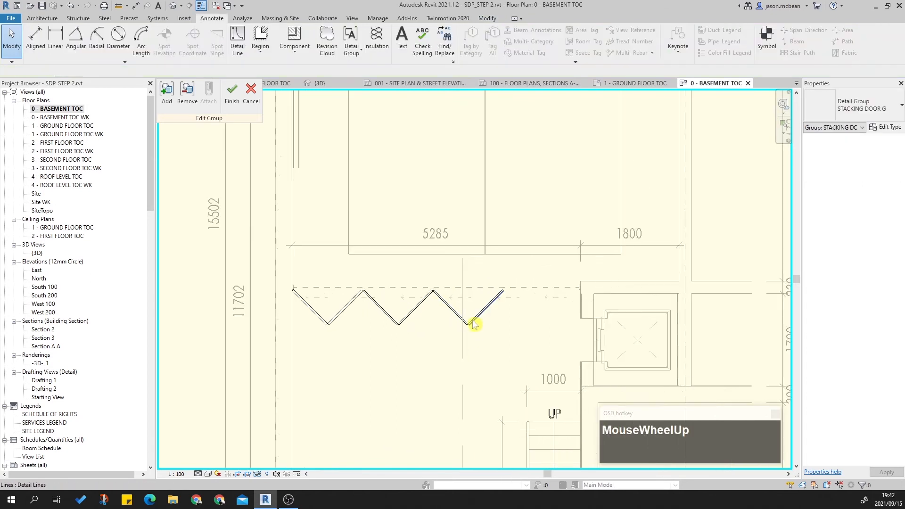
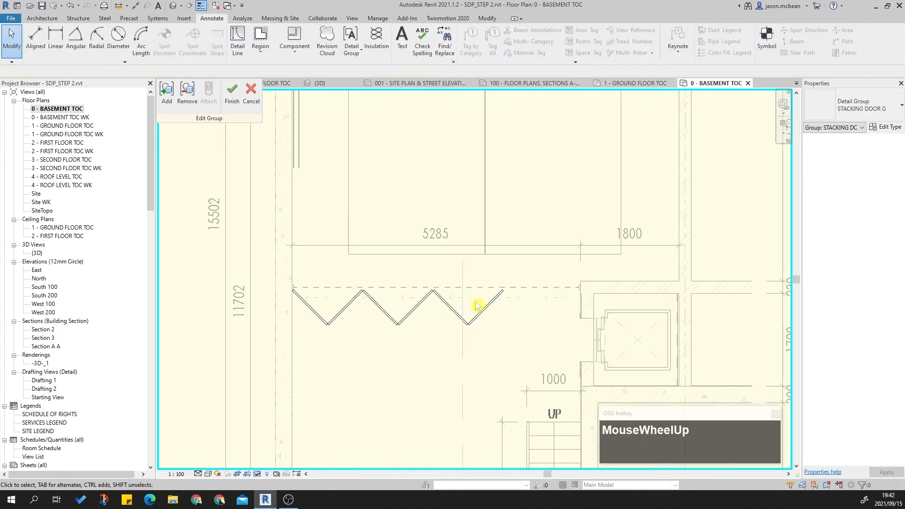
# Step: Finish editing the detail group and look over the stacking door panels in the basement plan
pyautogui.click(239, 101)
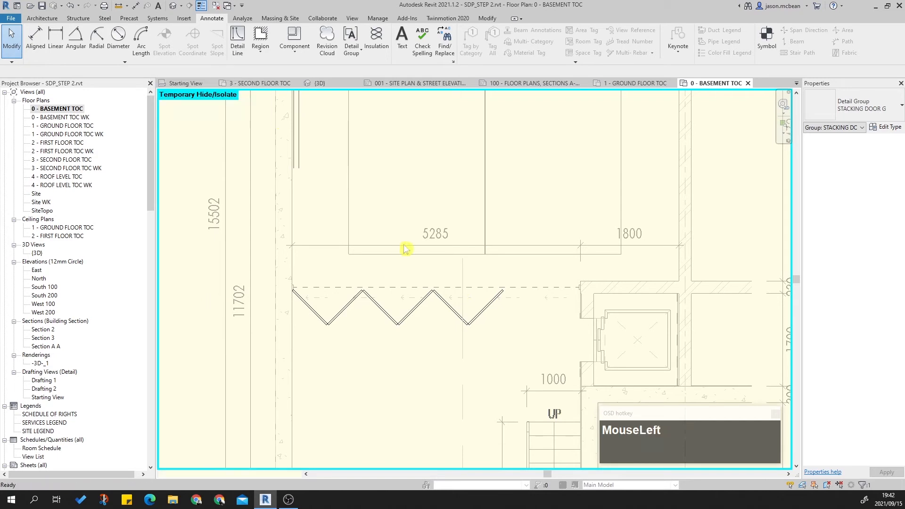
pyautogui.scroll(-2, 467, 278)
pyautogui.press('Escape')
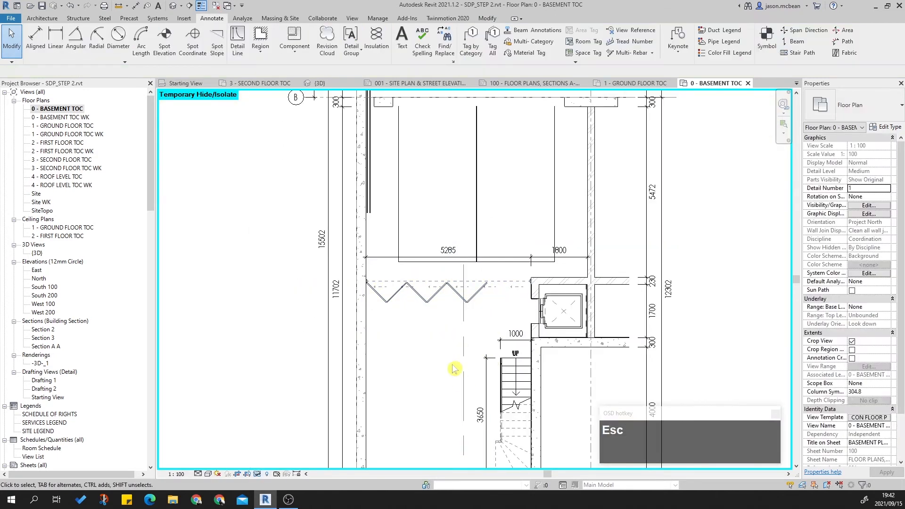
pyautogui.scroll(2, 454, 367)
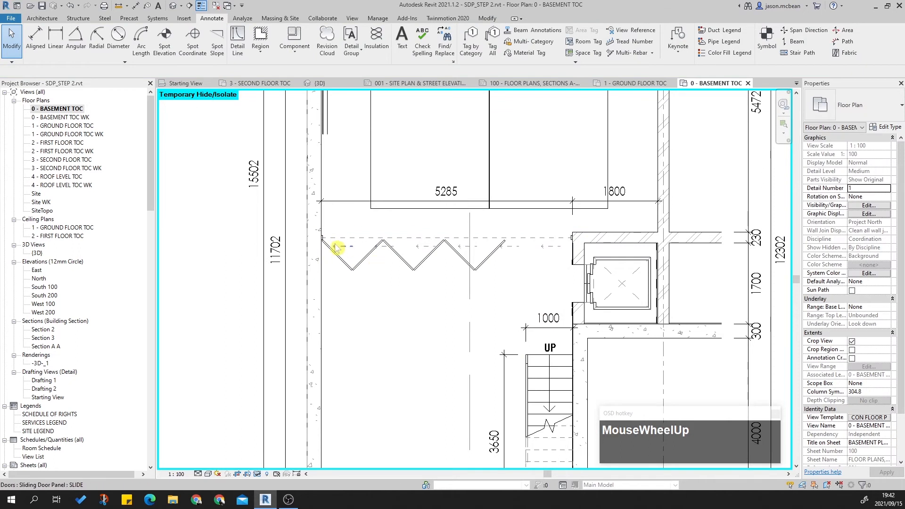
pyautogui.scroll(3, 330, 245)
pyautogui.scroll(-1, 629, 254)
pyautogui.moveTo(629, 254); pyautogui.dragTo(446, 283, button='middle')
# Step: Reopen the STACKING DOOR G group and move all six panels, without the dashed line, so the first panel's lower corner meets the frame corner
pyautogui.click(465, 283)
pyautogui.scroll(-1, 467, 283)
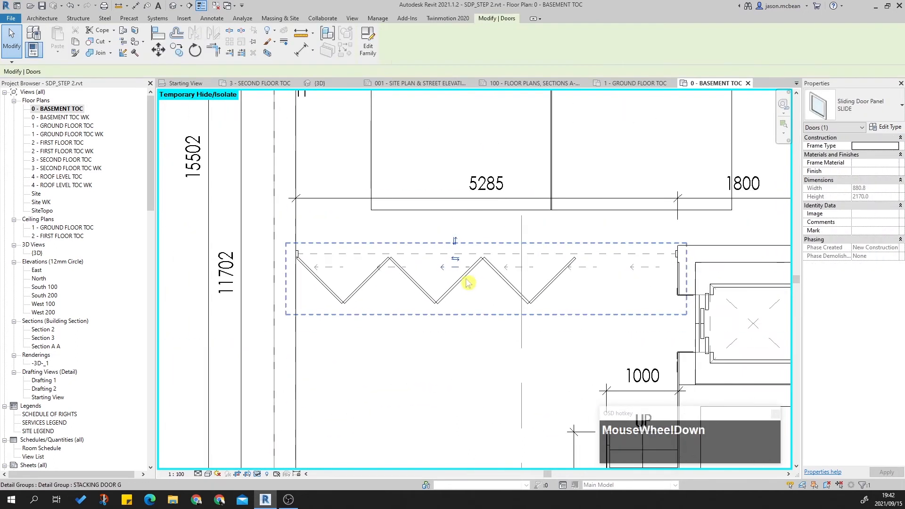
pyautogui.press('Escape')
pyautogui.click(455, 289)
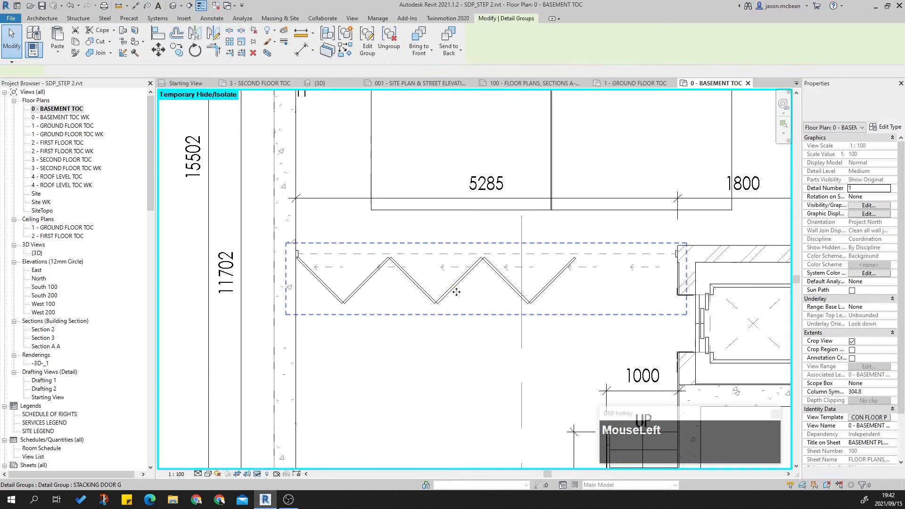
pyautogui.click(368, 47)
pyautogui.moveTo(278, 250); pyautogui.dragTo(575, 357)
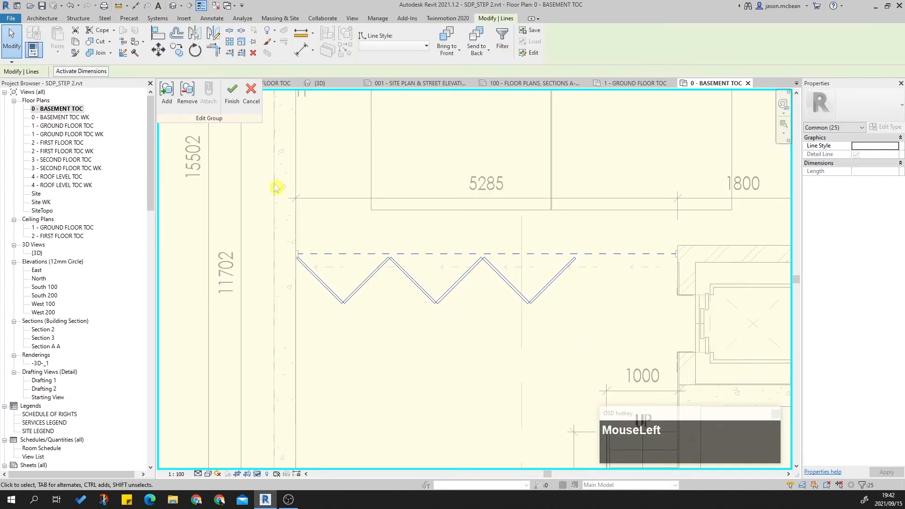
pyautogui.keyDown('shift'); pyautogui.click(420, 255); pyautogui.keyUp('shift')
pyautogui.scroll(5, 344, 273)
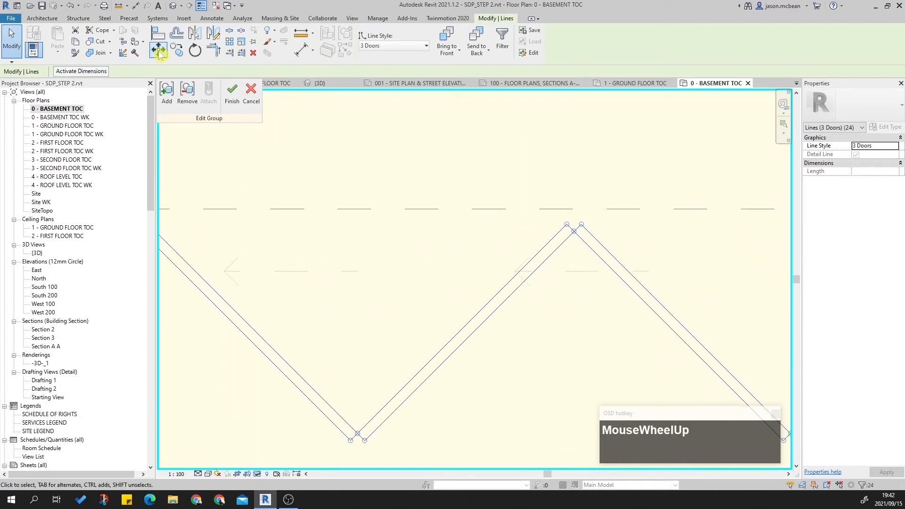
pyautogui.moveTo(304, 269); pyautogui.dragTo(547, 267, button='middle')
pyautogui.scroll(3, 380, 234)
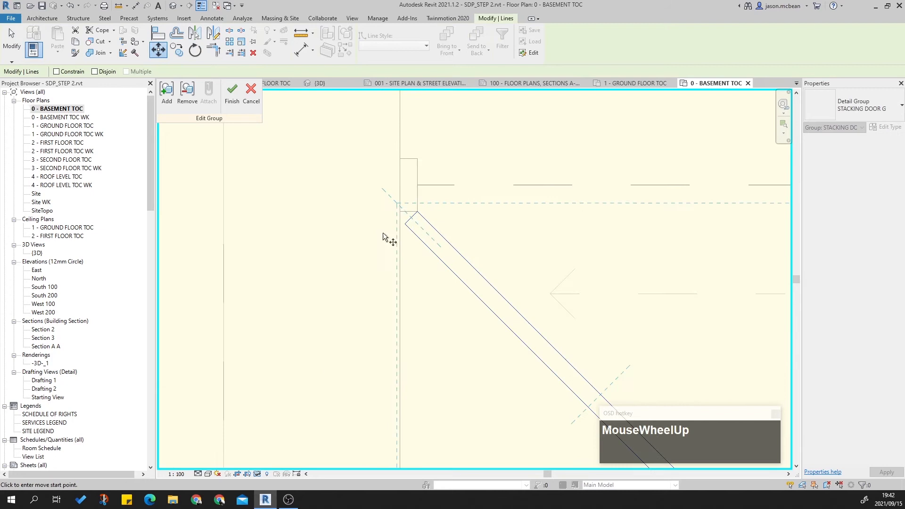
pyautogui.click(405, 221)
pyautogui.scroll(2, 458, 207)
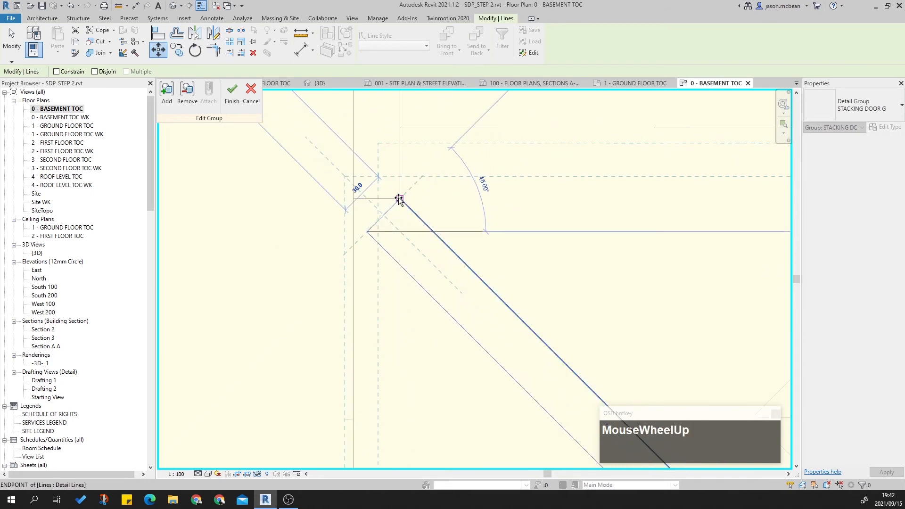
pyautogui.click(397, 197)
pyautogui.scroll(-3, 332, 234)
pyautogui.scroll(-4, 332, 234)
pyautogui.press('Escape')
# Step: Examine the position of the folding panels against the concrete wall and along the dashed opening line
pyautogui.scroll(-2, 327, 236)
pyautogui.scroll(3, 325, 214)
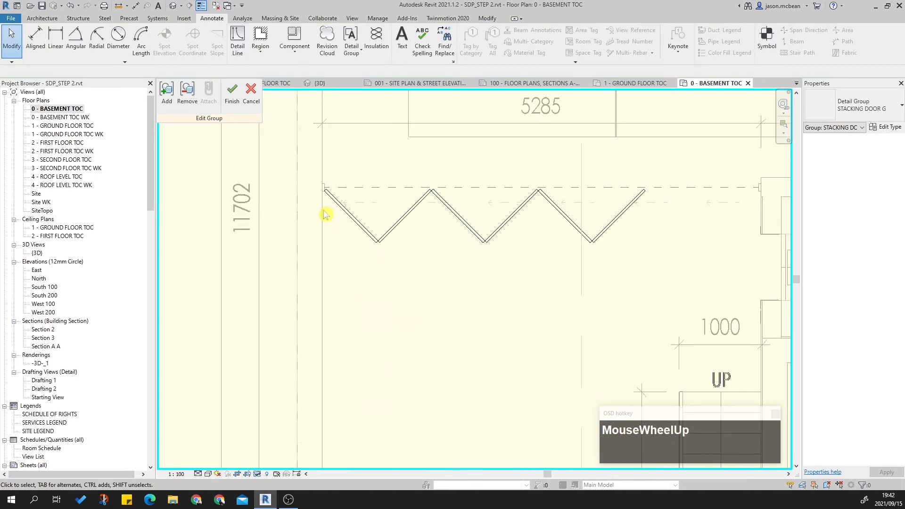
pyautogui.scroll(-1, 342, 296)
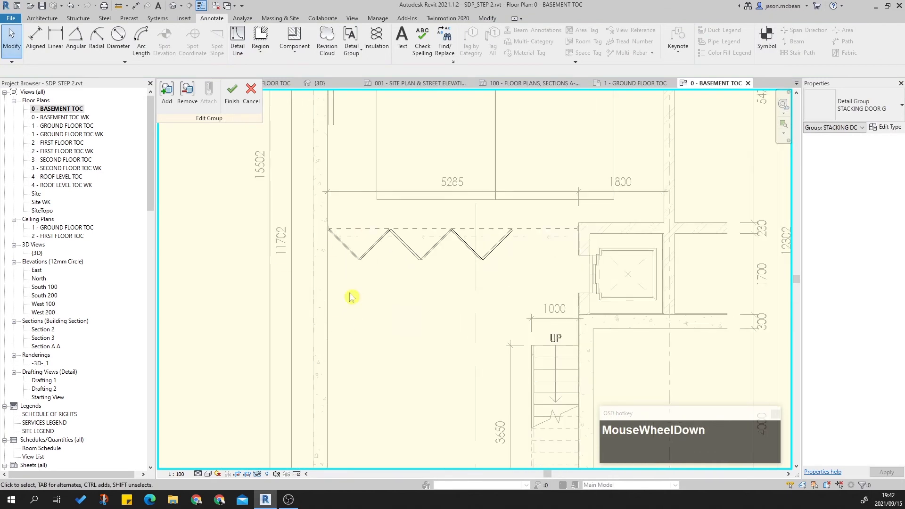
pyautogui.scroll(1, 335, 283)
pyautogui.scroll(-1, 381, 285)
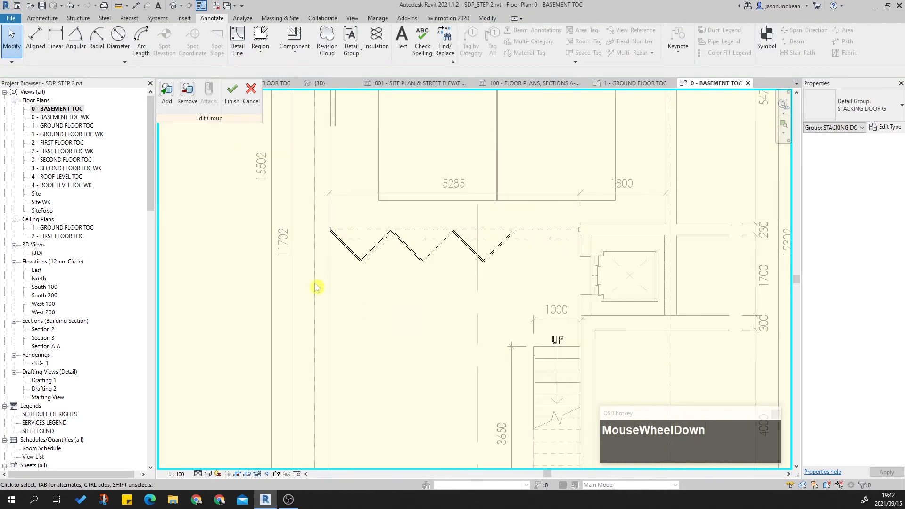
pyautogui.scroll(2, 326, 314)
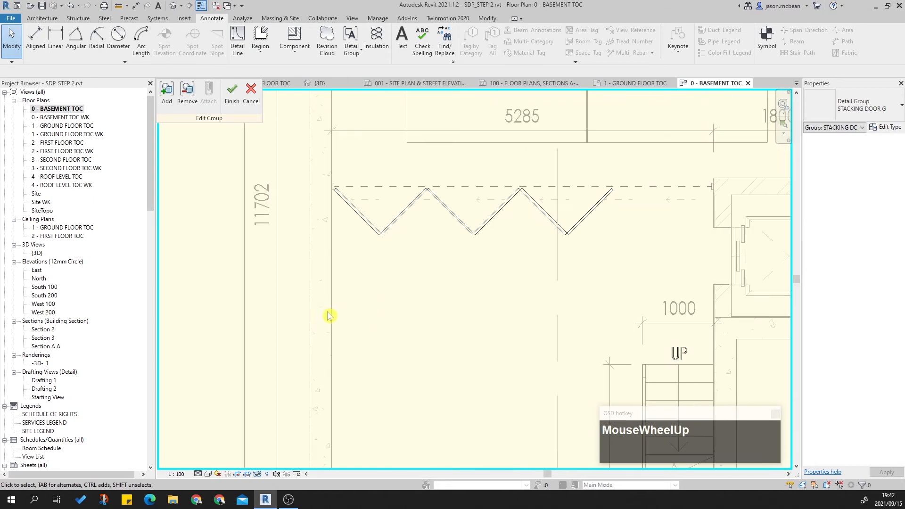
pyautogui.scroll(-1, 315, 299)
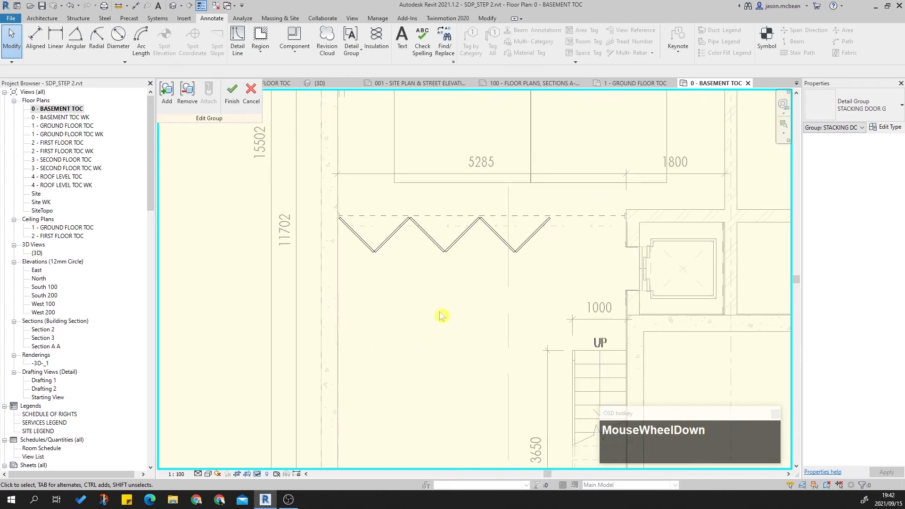
pyautogui.moveTo(442, 316); pyautogui.dragTo(432, 279, button='middle')
pyautogui.moveTo(461, 312); pyautogui.dragTo(447, 344, button='middle')
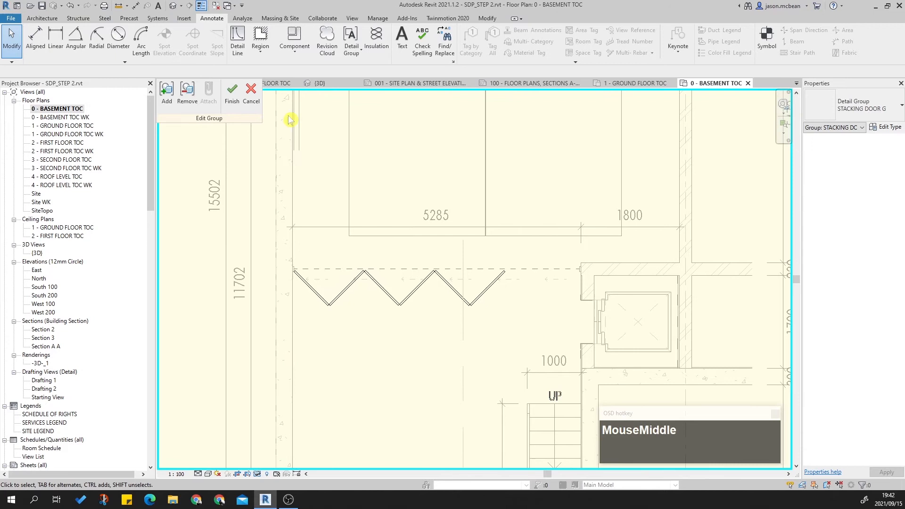
# Step: Finish editing the STACKING DOOR G detail group and clear the selection
pyautogui.click(224, 100)
pyautogui.click(436, 263)
pyautogui.scroll(-2, 437, 262)
pyautogui.scroll(3, 541, 293)
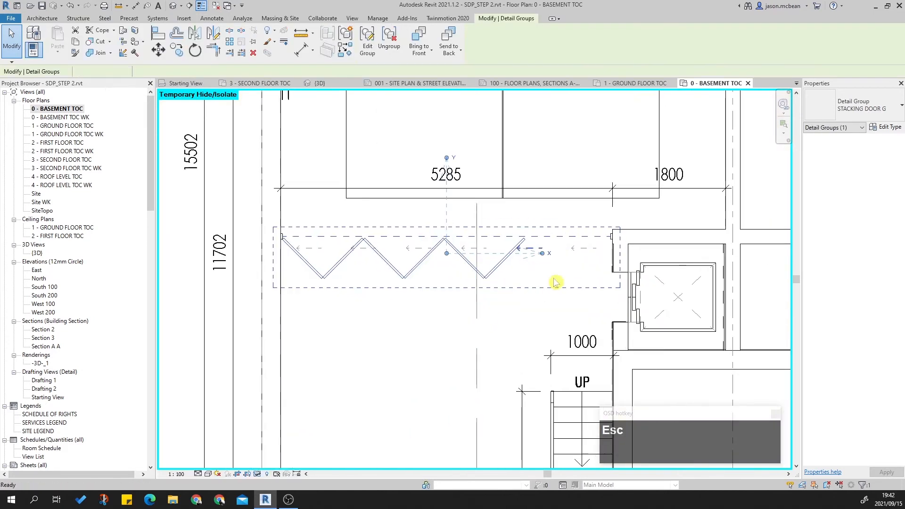
pyautogui.press('Escape')
# Step: Check how the six stacking door panels sit against the concrete wall, the dashed opening line and the sliding-door arrows
pyautogui.scroll(-3, 482, 231)
pyautogui.moveTo(482, 265); pyautogui.dragTo(478, 191, button='middle')
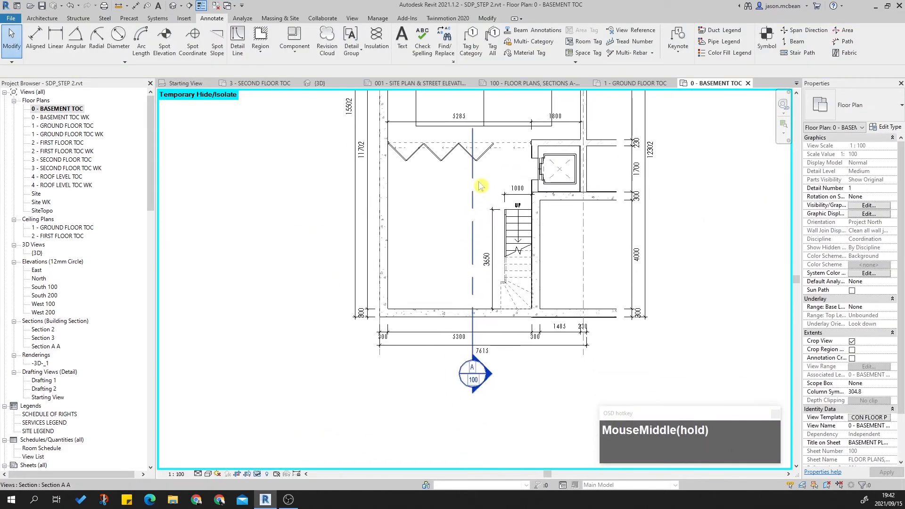
pyautogui.scroll(2, 506, 157)
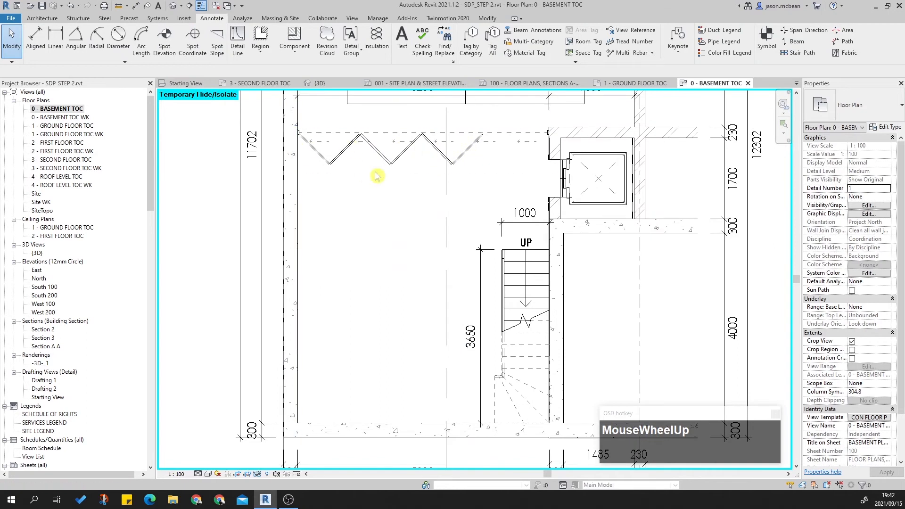
pyautogui.moveTo(434, 143); pyautogui.dragTo(477, 210, button='middle')
pyautogui.scroll(5, 458, 211)
pyautogui.scroll(-4, 391, 210)
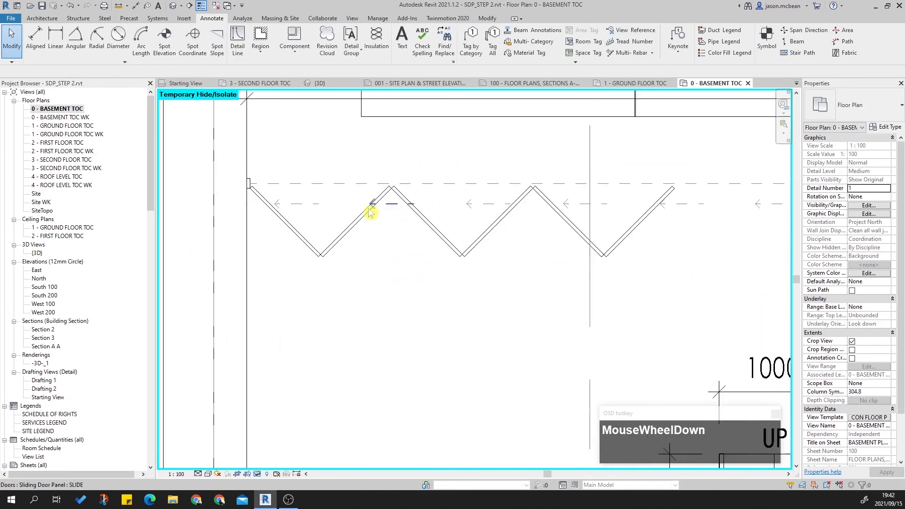
pyautogui.press('Escape')
pyautogui.scroll(-2, 437, 276)
pyautogui.scroll(1, 450, 235)
pyautogui.moveTo(451, 227); pyautogui.dragTo(448, 231, button='middle')
pyautogui.scroll(2, 445, 237)
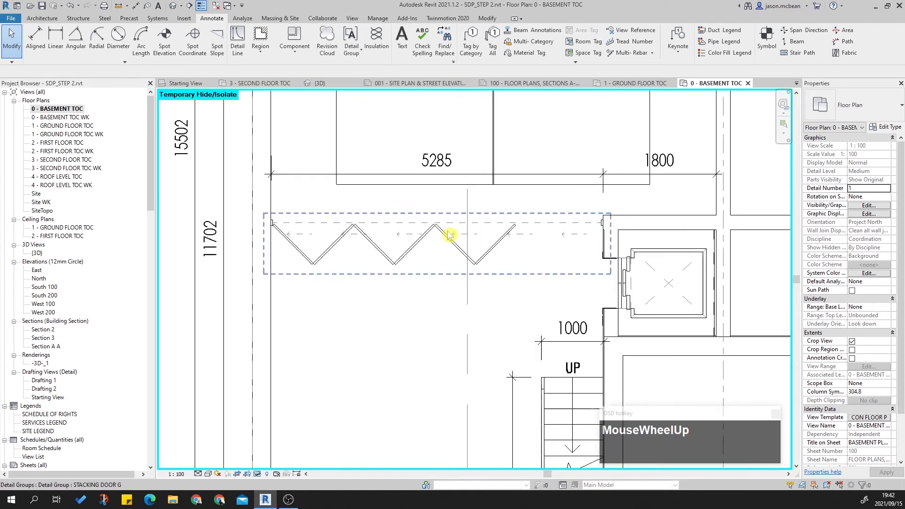
# Step: Move the stacking door group's origin to the lower corner of the door frame, where the first panel starts
pyautogui.click(402, 256)
pyautogui.moveTo(434, 242)
pyautogui.mouseDown()
pyautogui.moveTo(242, 237)
pyautogui.moveTo(221, 222)
pyautogui.mouseUp()
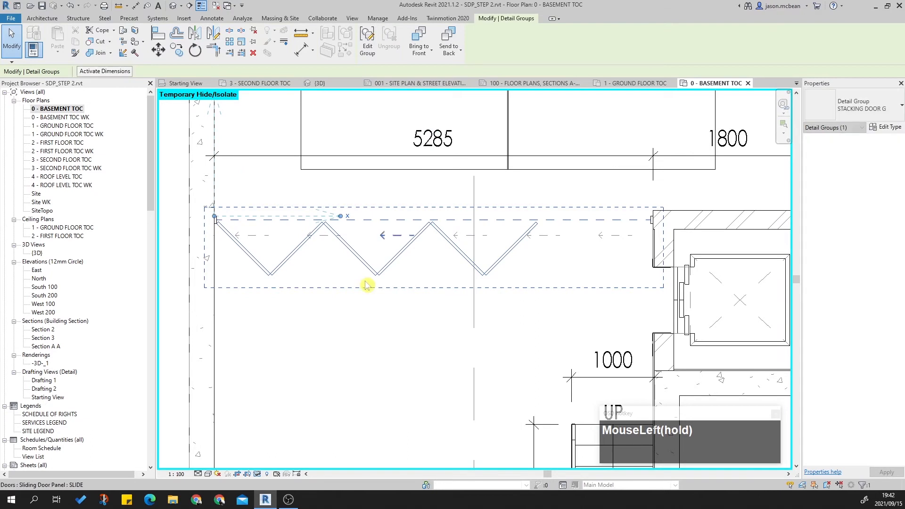
pyautogui.scroll(5, 202, 220)
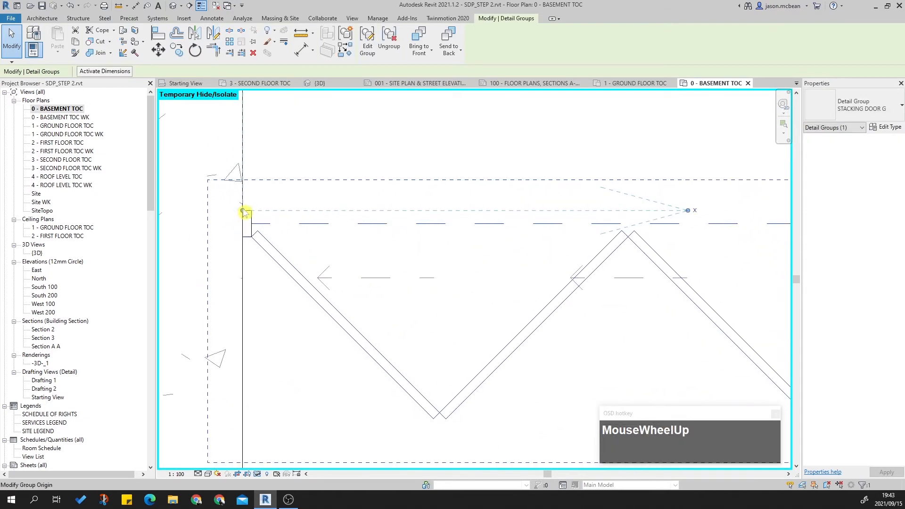
pyautogui.moveTo(243, 211); pyautogui.dragTo(251, 238)
pyautogui.scroll(-3, 366, 301)
pyautogui.press('Escape')
pyautogui.scroll(-3, 377, 311)
pyautogui.moveTo(417, 361); pyautogui.dragTo(384, 321, button='middle')
# Step: Find the STACKING DOOR G group among the project's detail groups, and collapse the group list
pyautogui.scroll(-10, 125, 339)
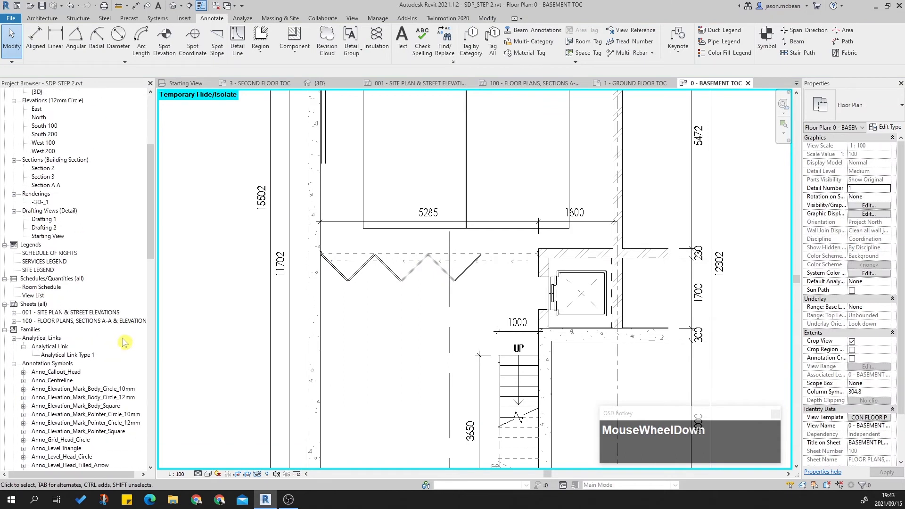
pyautogui.moveTo(153, 271); pyautogui.dragTo(154, 481)
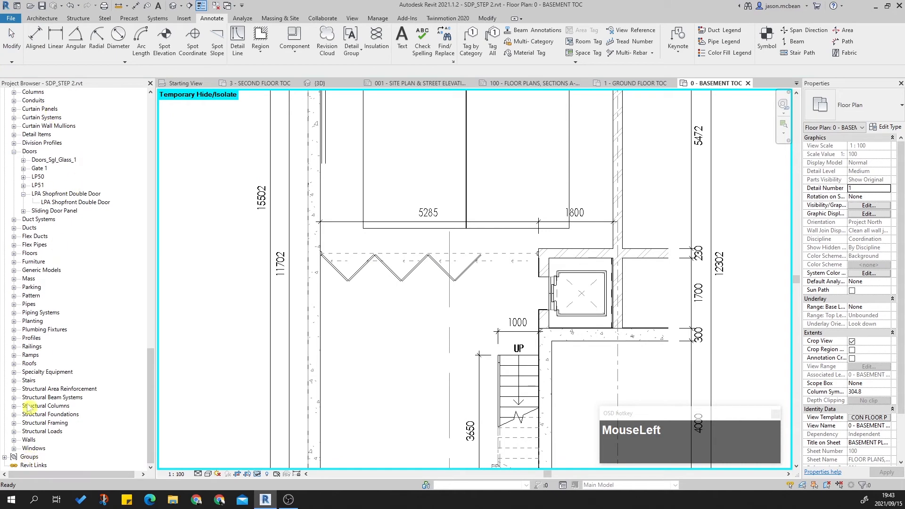
pyautogui.click(5, 457)
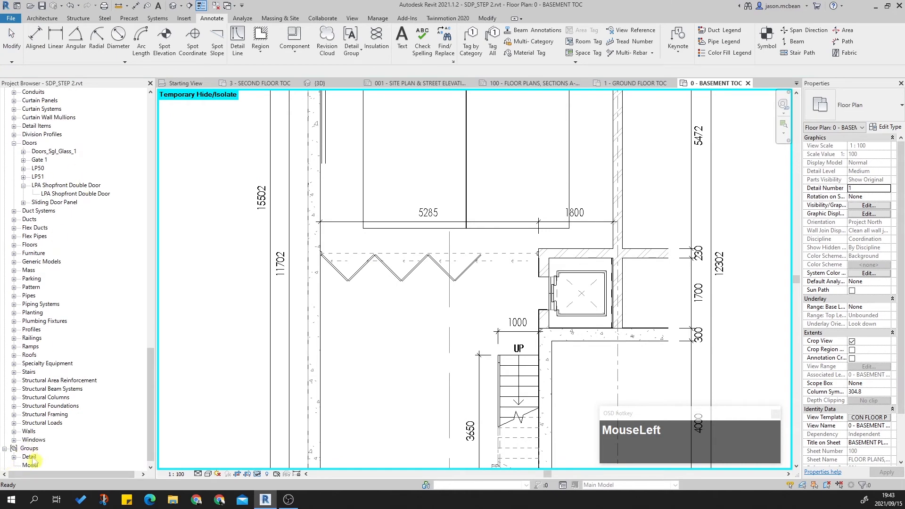
pyautogui.scroll(-1, 21, 455)
pyautogui.click(14, 456)
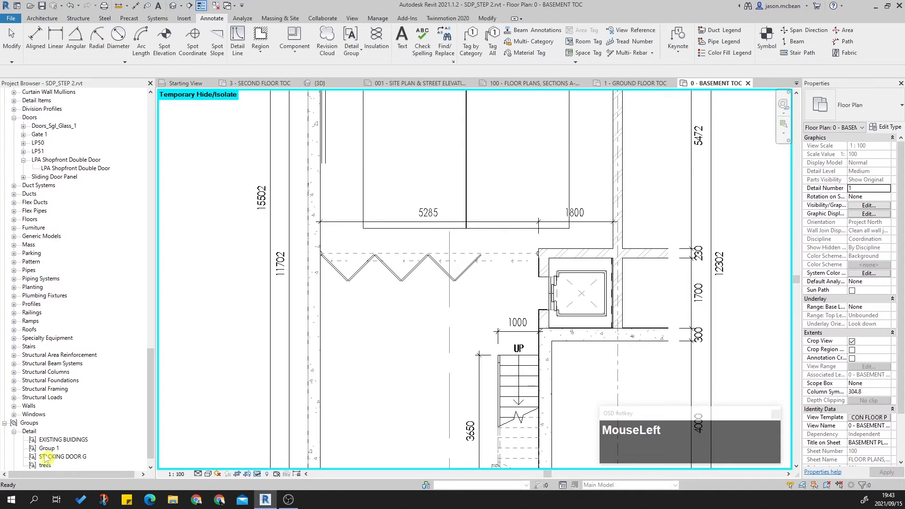
pyautogui.click(4, 423)
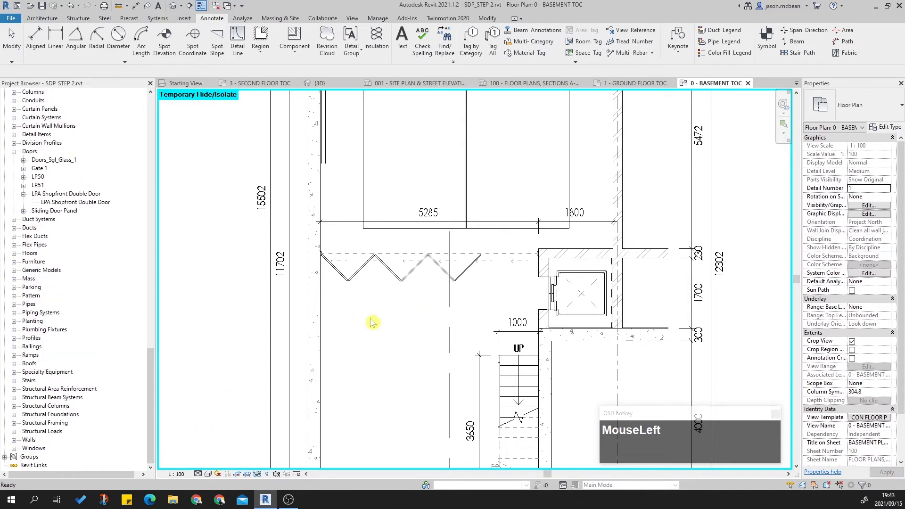
# Step: Review the lower part of the basement plan, especially the lift shaft, its surrounding walls and the staircase
pyautogui.scroll(-3, 399, 295)
pyautogui.moveTo(431, 340); pyautogui.dragTo(441, 353, button='middle')
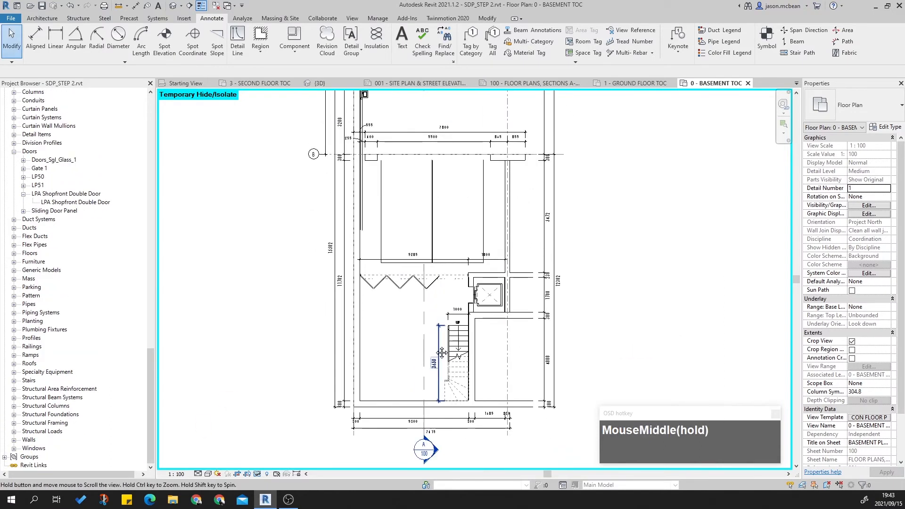
pyautogui.scroll(3, 447, 343)
pyautogui.moveTo(499, 419); pyautogui.dragTo(463, 500, button='middle')
pyautogui.moveTo(476, 235); pyautogui.dragTo(422, 162, button='middle')
pyautogui.scroll(-2, 412, 311)
pyautogui.scroll(2, 333, 194)
pyautogui.scroll(-3, 340, 247)
pyautogui.scroll(4, 481, 249)
pyautogui.scroll(3, 482, 248)
pyautogui.scroll(3, 453, 418)
pyautogui.scroll(-4, 514, 348)
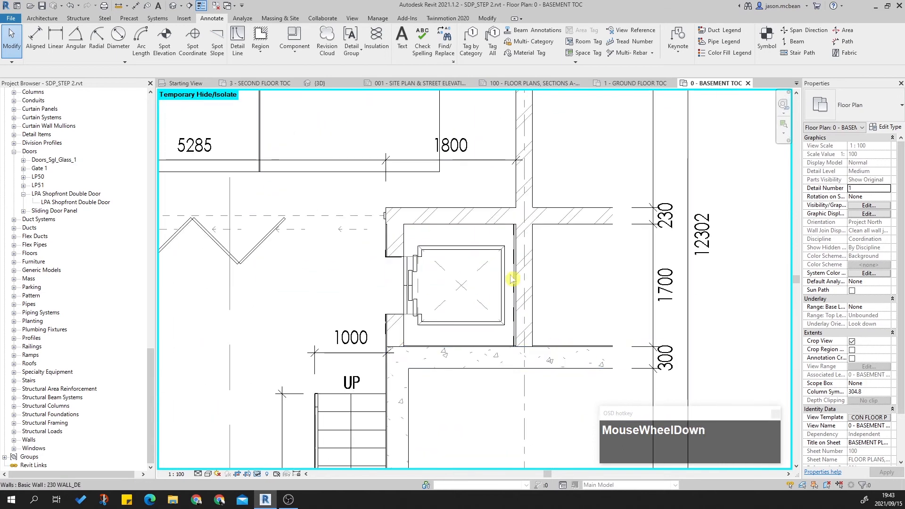
pyautogui.moveTo(461, 361); pyautogui.dragTo(488, 234, button='middle')
pyautogui.scroll(-3, 487, 233)
pyautogui.moveTo(505, 353); pyautogui.dragTo(493, 340, button='middle')
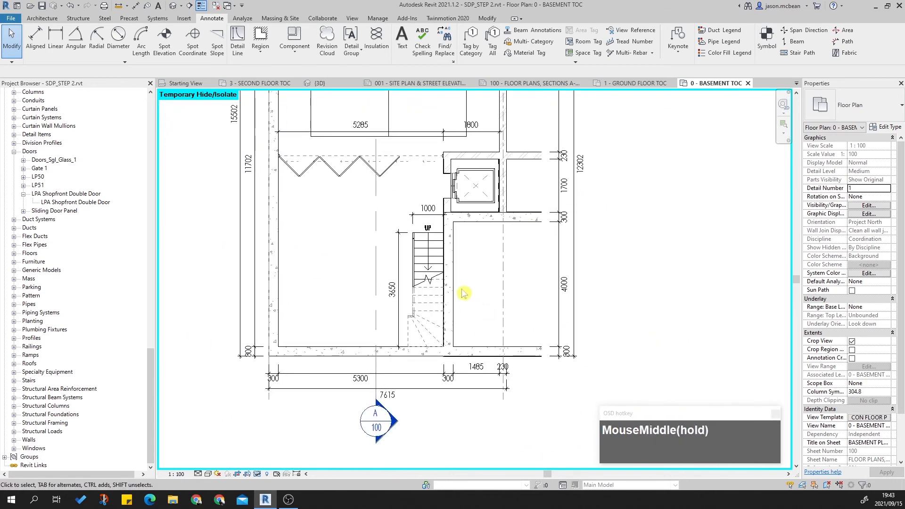
# Step: Turn off the thin-line display to show true line weights, and check the walls and dimensions across the basement plan
pyautogui.click(201, 6)
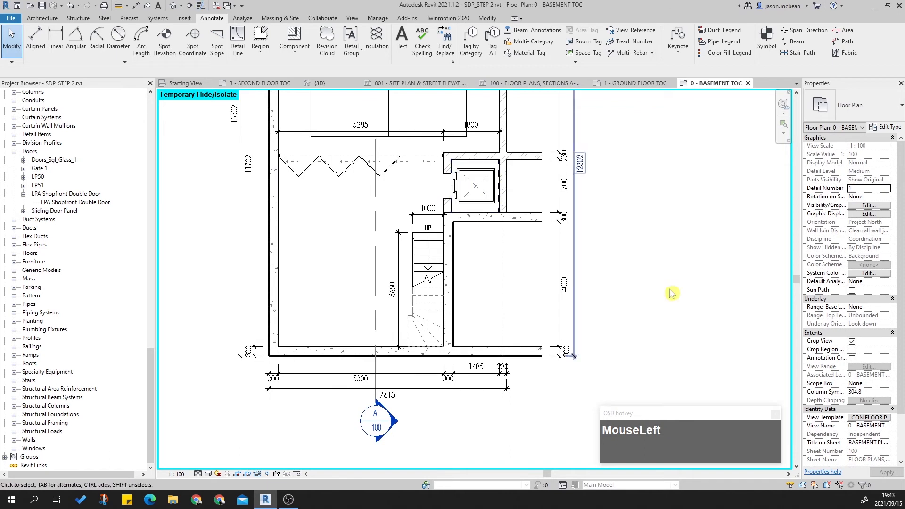
pyautogui.middleClick(629, 217)
pyautogui.scroll(3, 552, 363)
pyautogui.moveTo(589, 338); pyautogui.dragTo(582, 296, button='middle')
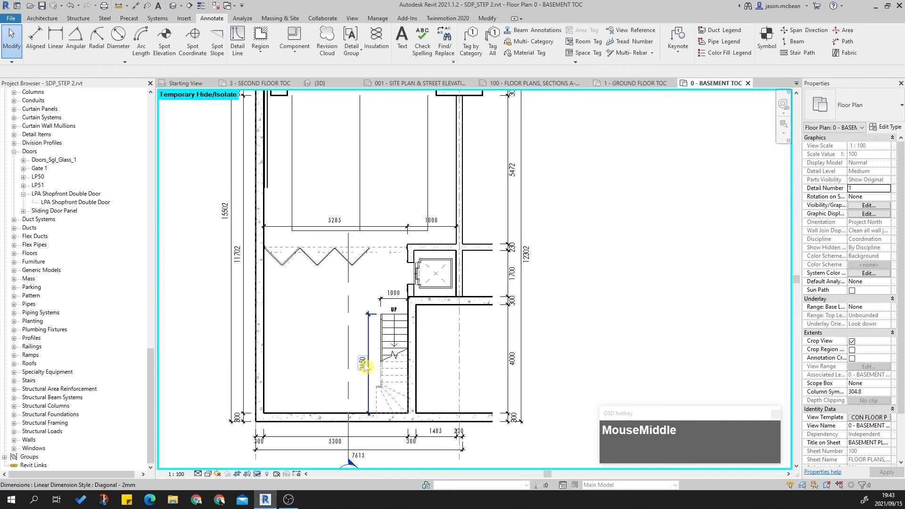
pyautogui.moveTo(425, 191)
pyautogui.mouseDown(button='middle')
pyautogui.moveTo(443, 342)
pyautogui.moveTo(450, 287)
pyautogui.mouseUp(button='middle')
pyautogui.moveTo(382, 407); pyautogui.dragTo(403, 324, button='middle')
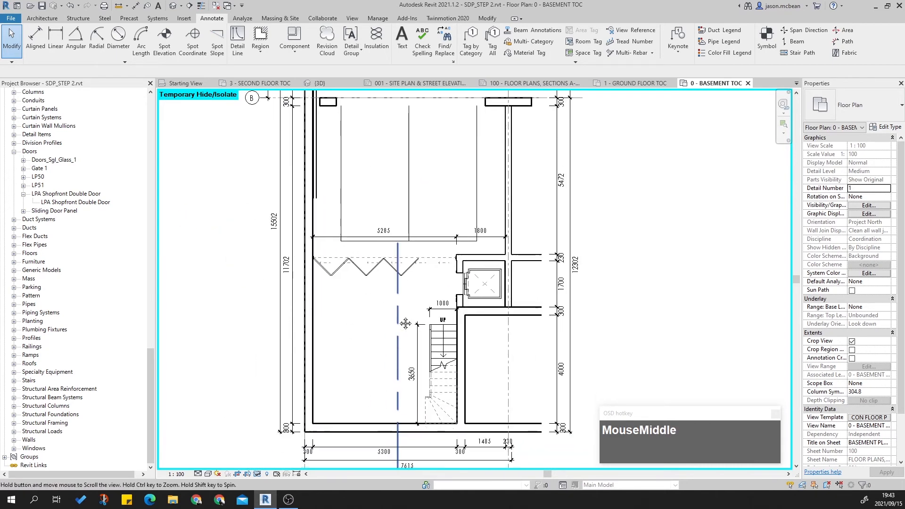
pyautogui.moveTo(382, 286); pyautogui.dragTo(383, 393, button='middle')
pyautogui.scroll(-3, 396, 245)
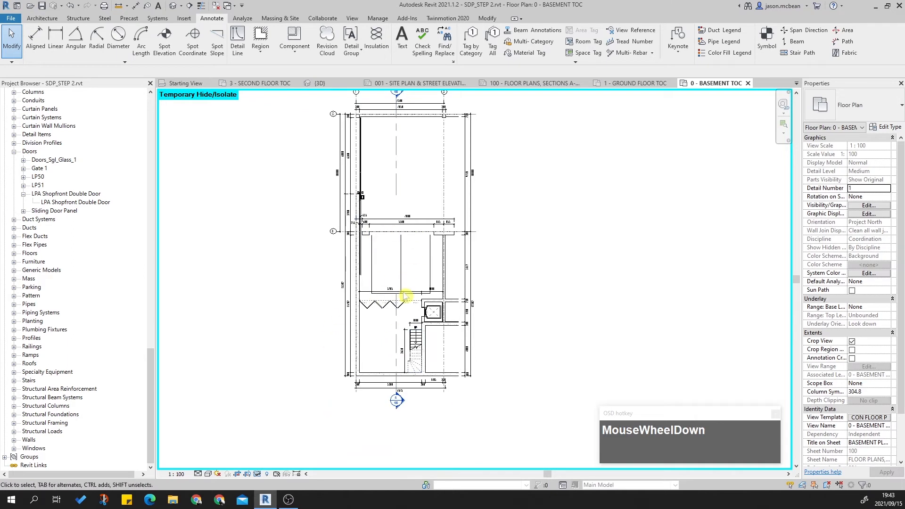
pyautogui.scroll(3, 441, 353)
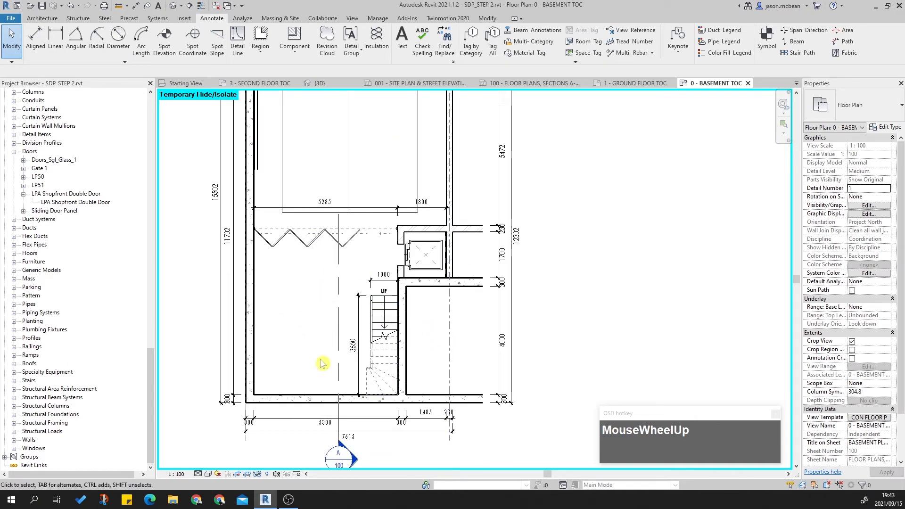
# Step: Examine the lift, stair and open basement area for annotations that are still missing
pyautogui.scroll(-2, 355, 290)
pyautogui.moveTo(438, 252)
pyautogui.mouseDown(button='middle')
pyautogui.moveTo(441, 259)
pyautogui.moveTo(427, 243)
pyautogui.mouseUp(button='middle')
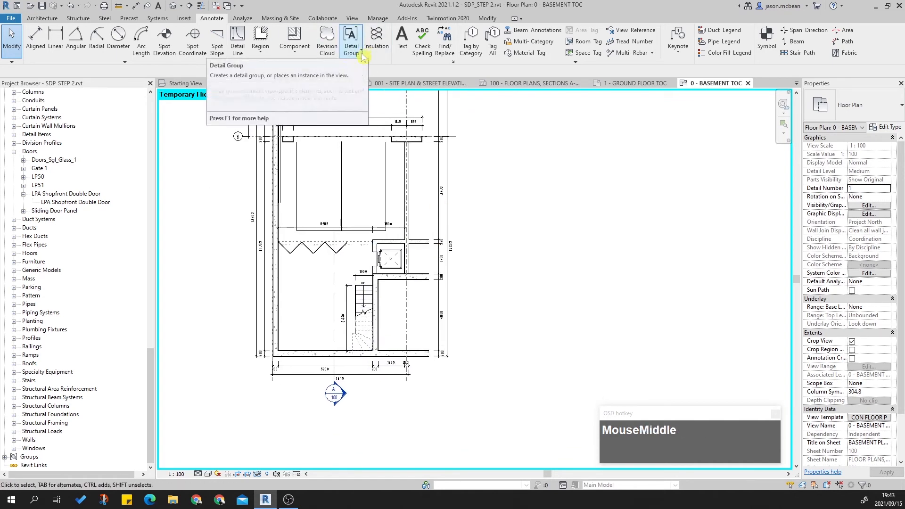
pyautogui.scroll(2, 385, 276)
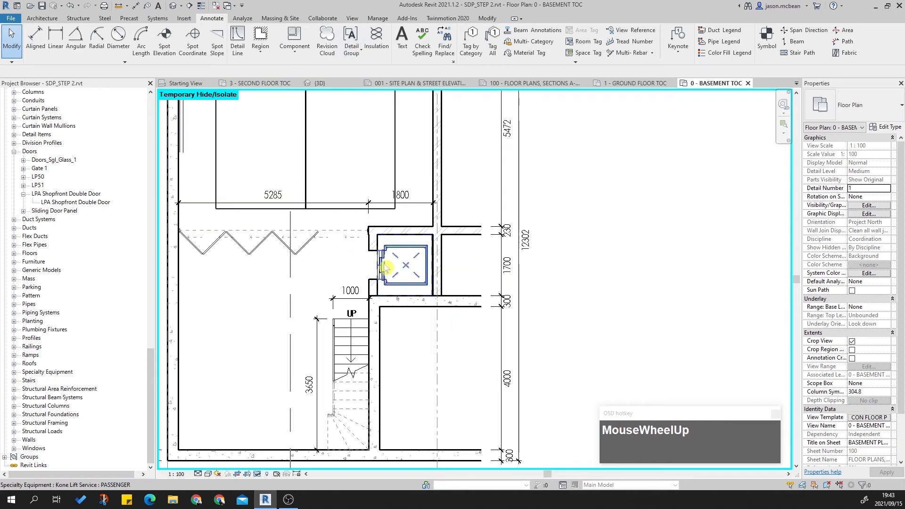
pyautogui.scroll(-2, 388, 267)
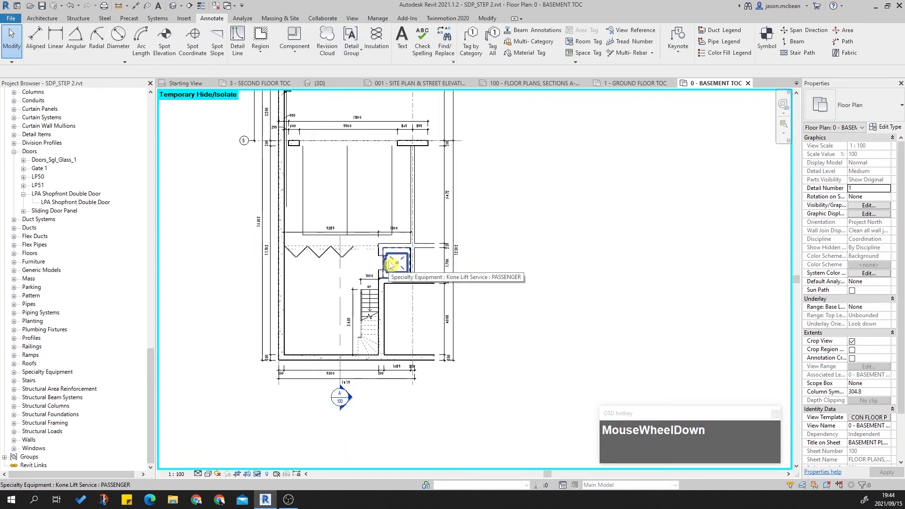
pyautogui.scroll(2, 391, 264)
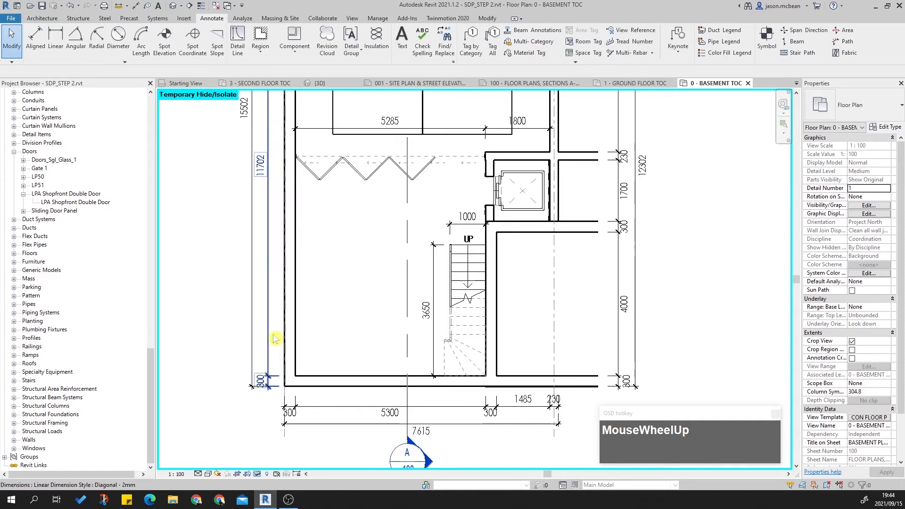
pyautogui.moveTo(394, 313); pyautogui.dragTo(370, 315, button='middle')
pyautogui.moveTo(356, 386); pyautogui.dragTo(370, 322, button='middle')
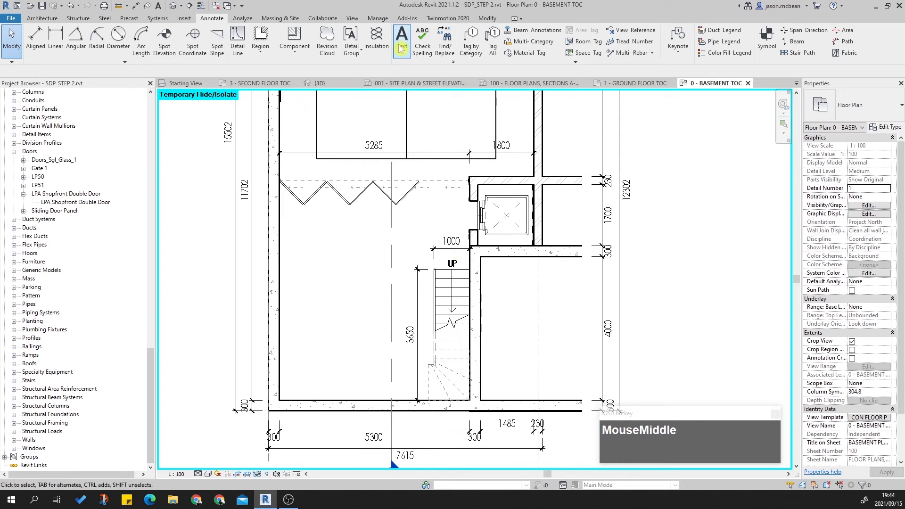
pyautogui.scroll(-1, 360, 356)
pyautogui.moveTo(355, 309)
pyautogui.mouseDown(button='middle')
pyautogui.moveTo(355, 285)
pyautogui.moveTo(344, 273)
pyautogui.mouseUp(button='middle')
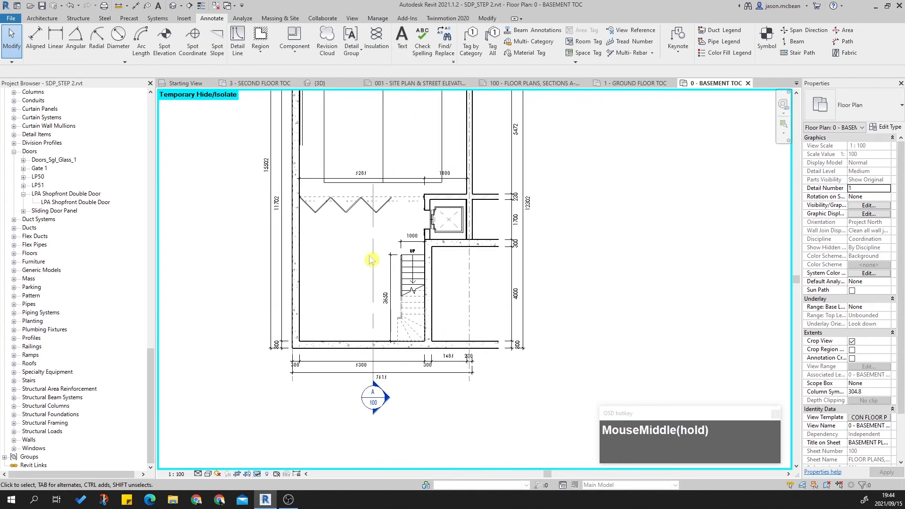
# Step: Place a tagged room in the basement area between the stacking door and the end wall, beside the stairs
pyautogui.click(42, 18)
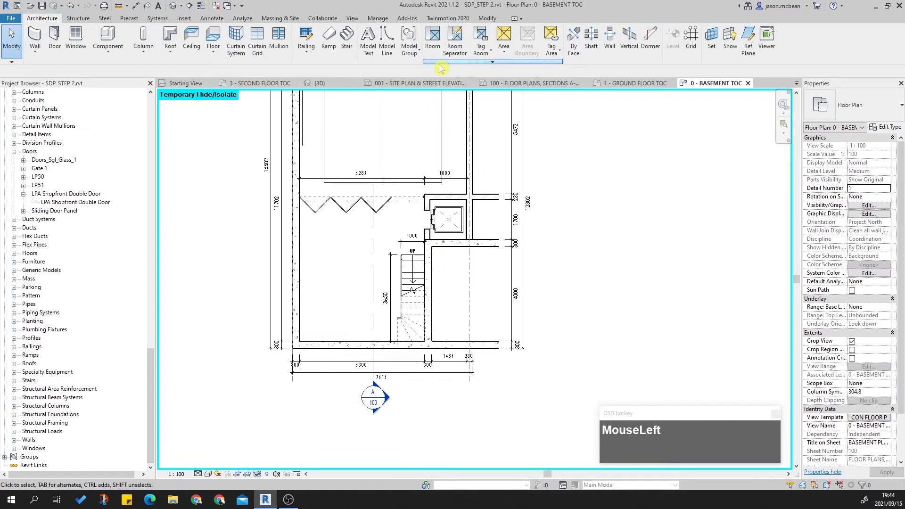
pyautogui.click(436, 38)
pyautogui.scroll(2, 368, 275)
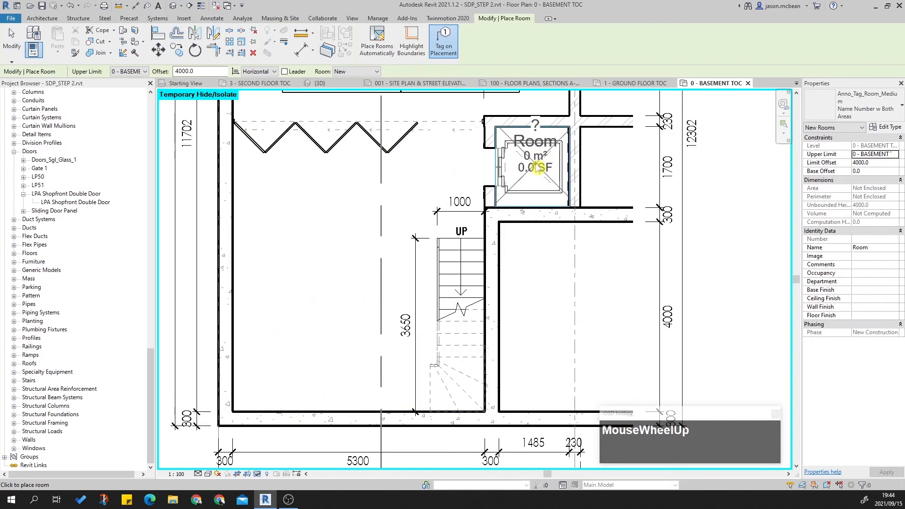
pyautogui.scroll(2, 419, 120)
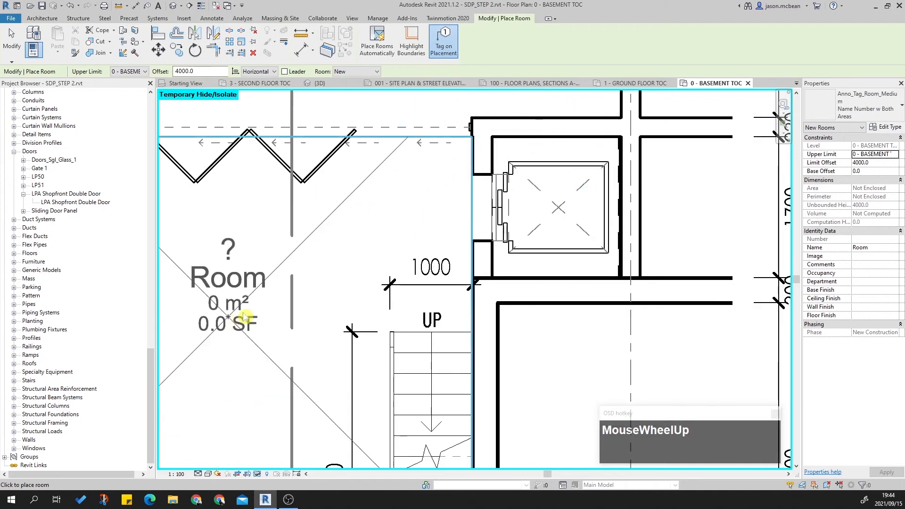
pyautogui.scroll(3, 413, 152)
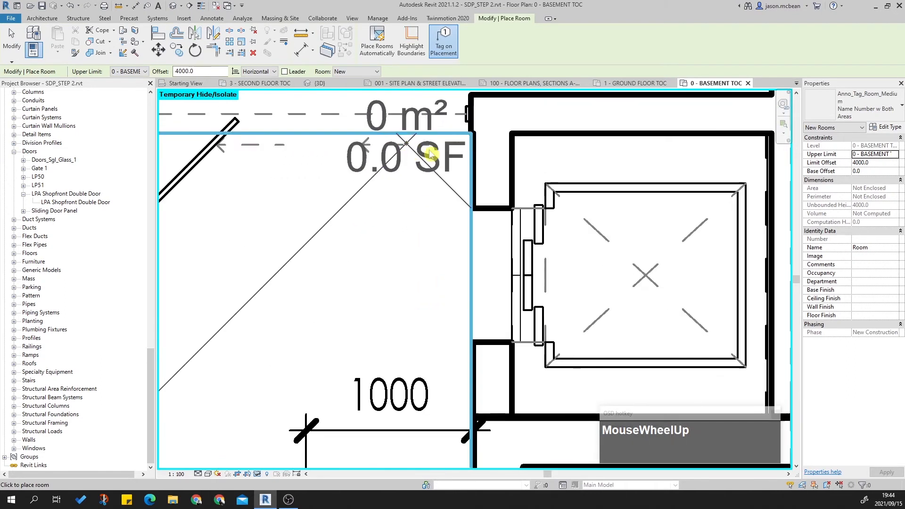
pyautogui.scroll(-5, 413, 152)
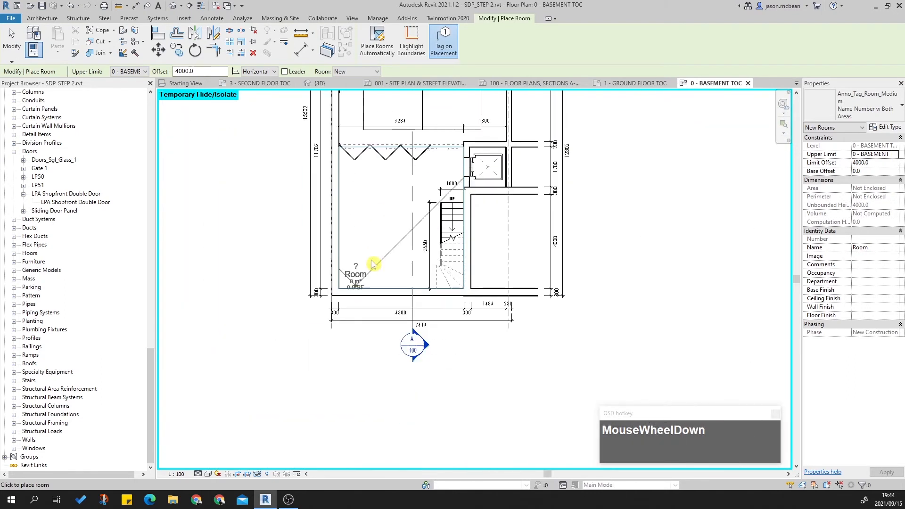
pyautogui.scroll(3, 401, 224)
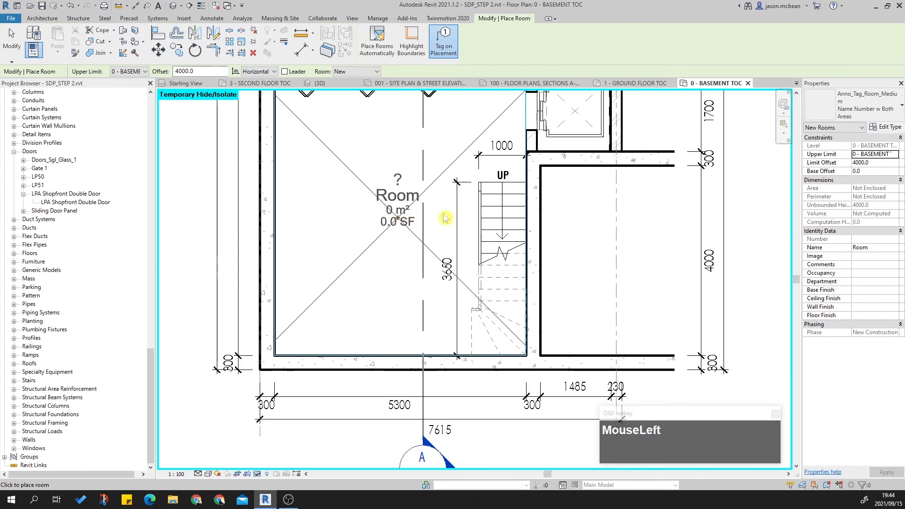
pyautogui.click(427, 219)
pyautogui.press('Escape')
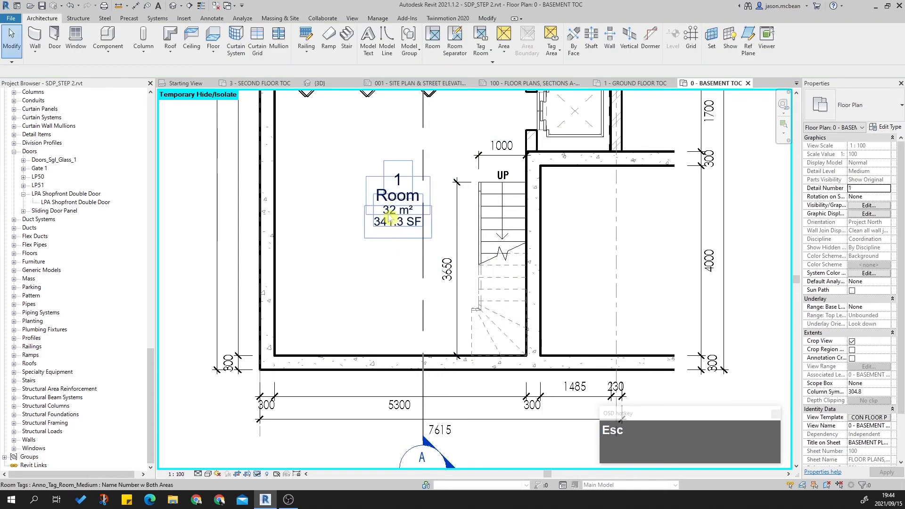
# Step: Change the new room tag's type to Name and Number
pyautogui.moveTo(395, 226); pyautogui.dragTo(398, 232, button='middle')
pyautogui.click(402, 228)
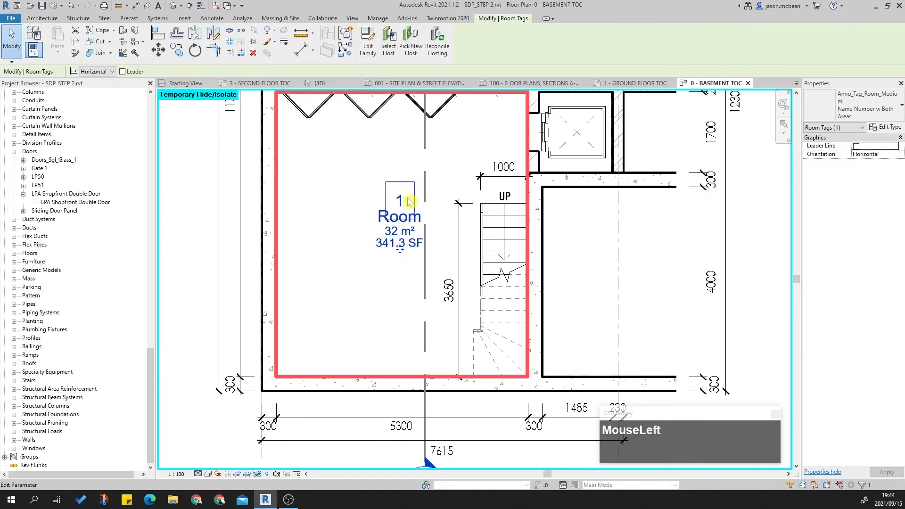
pyautogui.press('Escape')
pyautogui.click(404, 226)
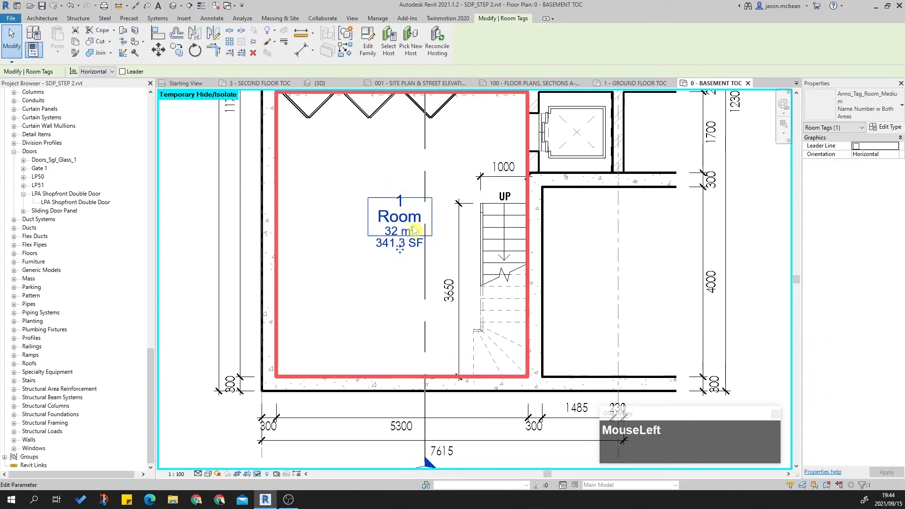
pyautogui.press('Escape')
pyautogui.click(395, 217)
pyautogui.click(828, 117)
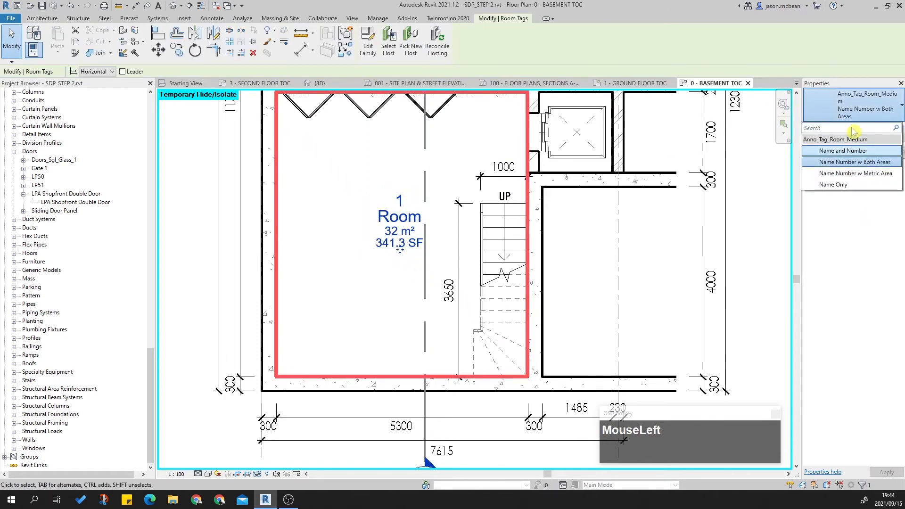
pyautogui.click(843, 150)
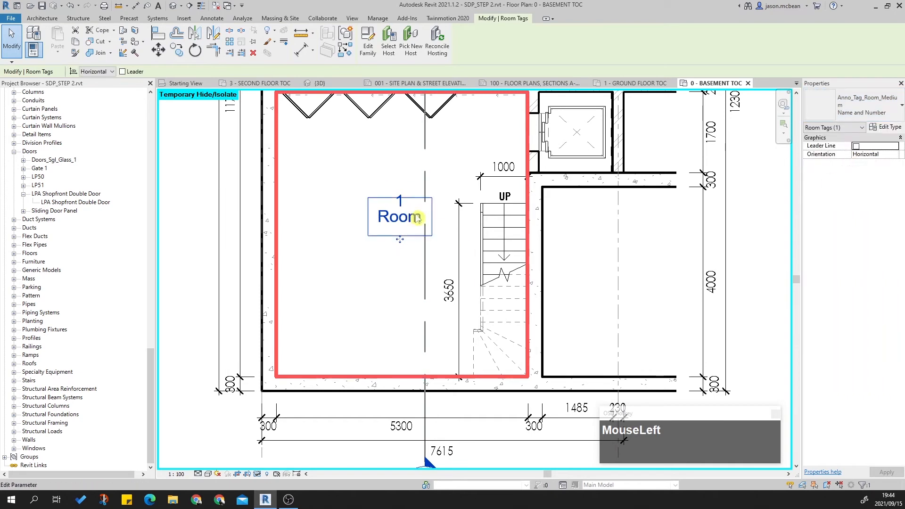
# Step: Try the Name Only type on the basement room tag, and set the tag to Name Number w Metric Area
pyautogui.click(868, 103)
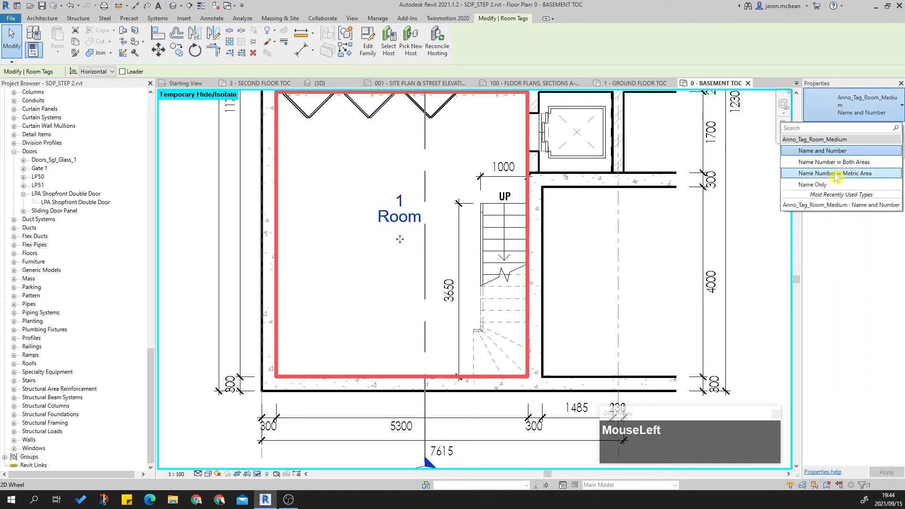
pyautogui.click(831, 171)
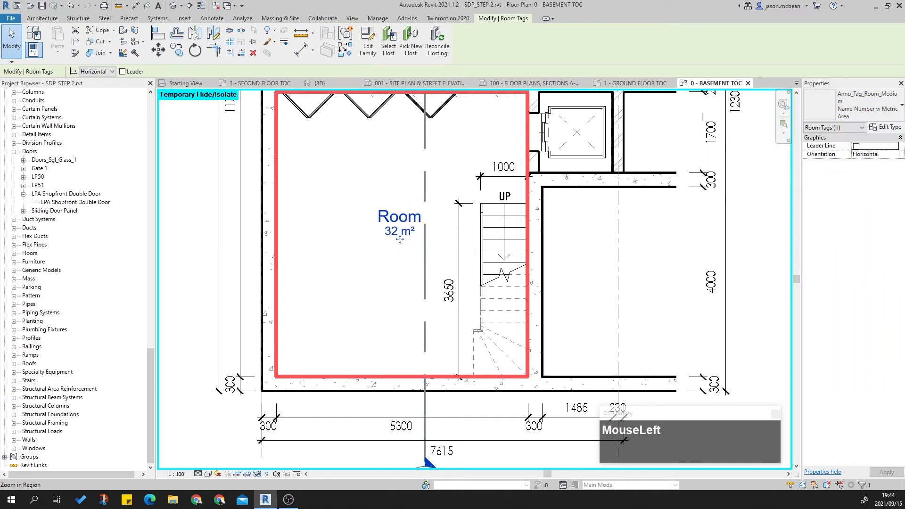
pyautogui.click(858, 94)
pyautogui.click(787, 185)
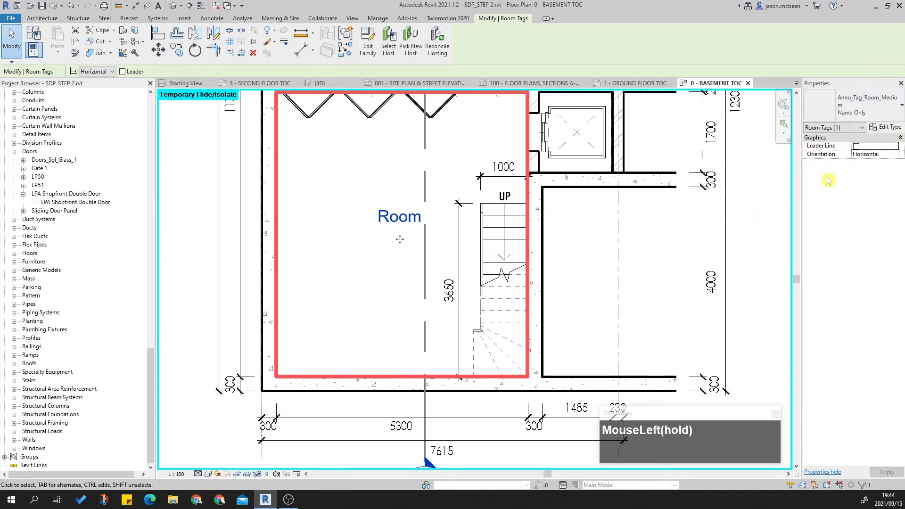
pyautogui.click(867, 113)
pyautogui.click(811, 174)
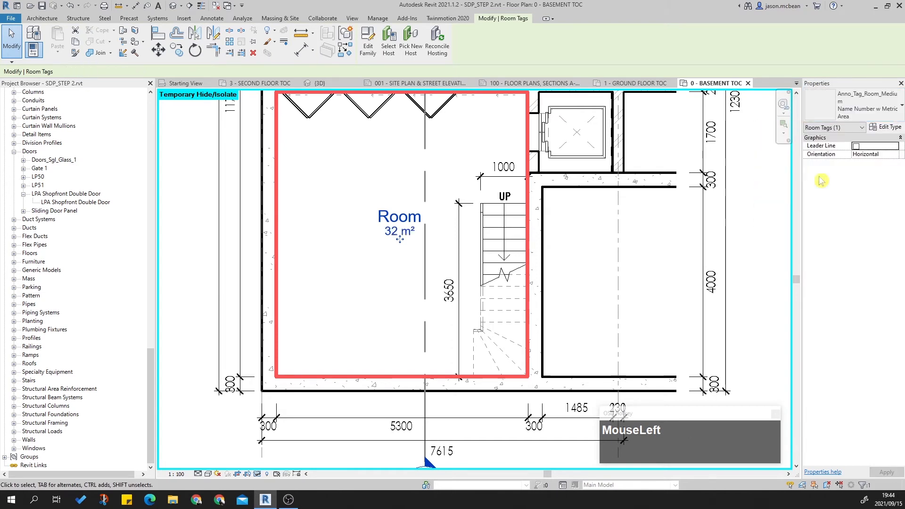
pyautogui.scroll(-2, 390, 240)
pyautogui.press('Escape')
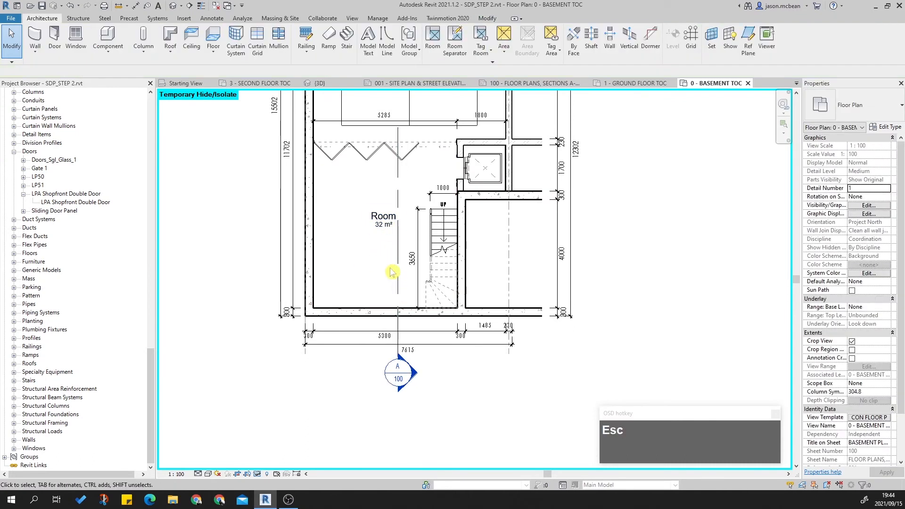
pyautogui.scroll(5, 407, 284)
pyautogui.moveTo(397, 297); pyautogui.dragTo(396, 307)
pyautogui.scroll(-2, 400, 290)
pyautogui.scroll(2, 399, 288)
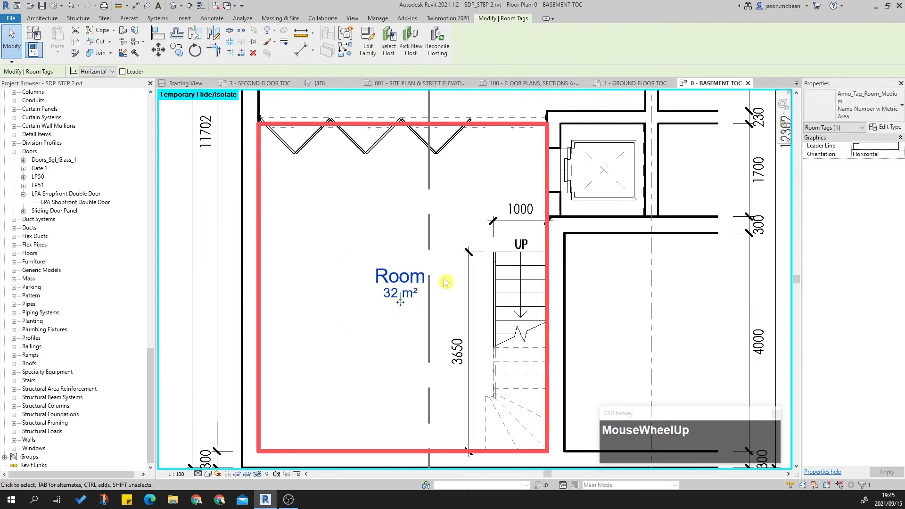
pyautogui.click(400, 300)
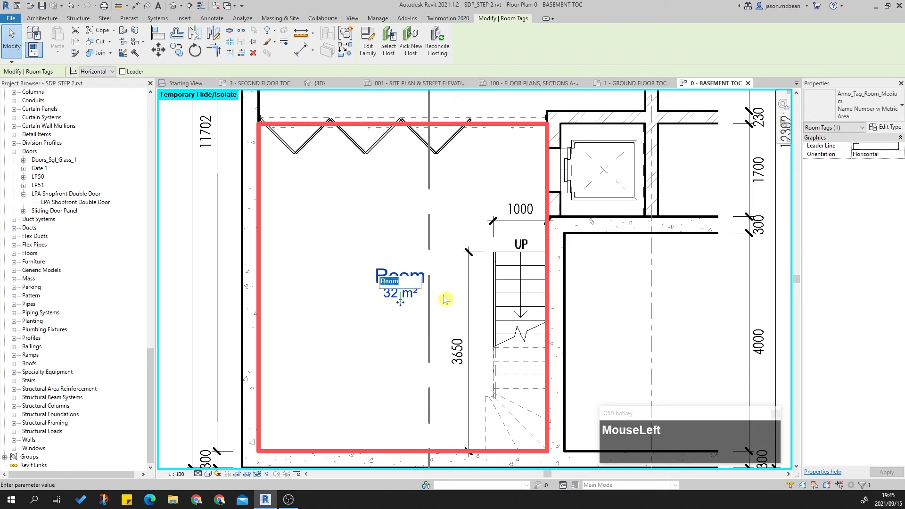
pyautogui.press('Escape')
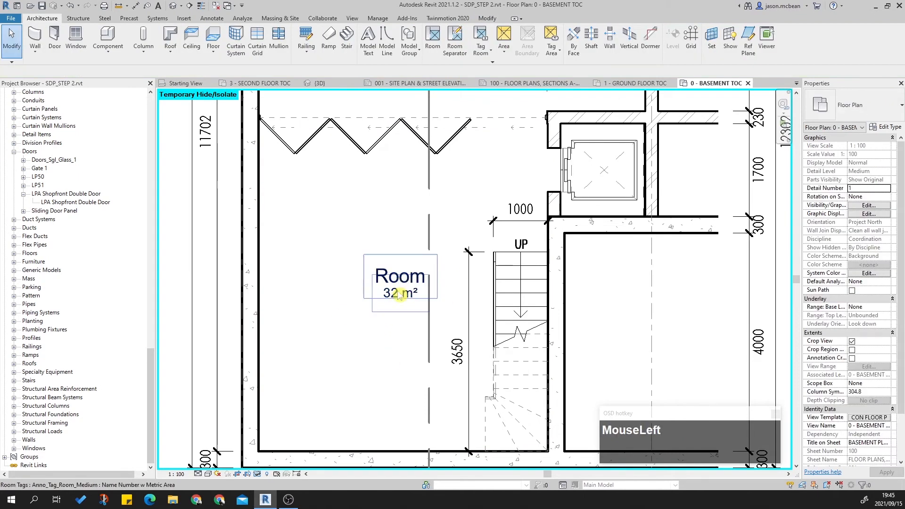
pyautogui.click(395, 299)
pyautogui.scroll(-3, 398, 288)
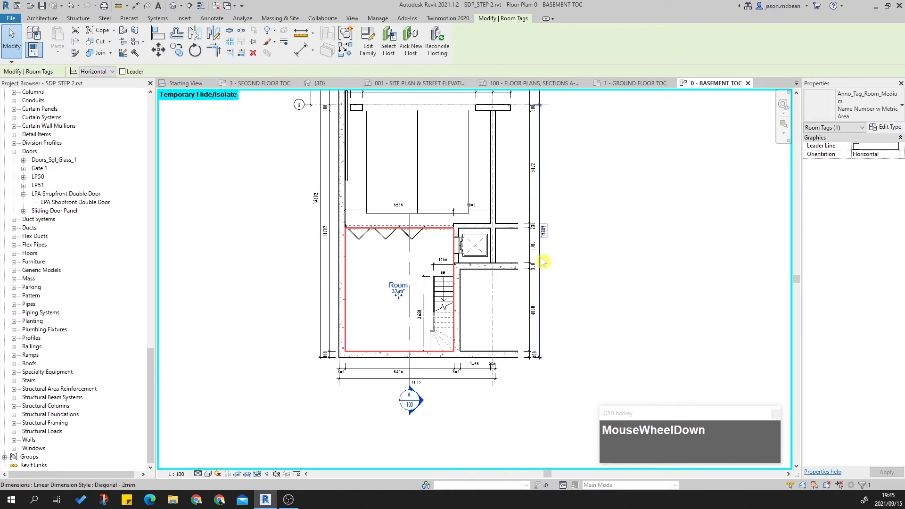
pyautogui.press('Escape')
pyautogui.scroll(2, 514, 260)
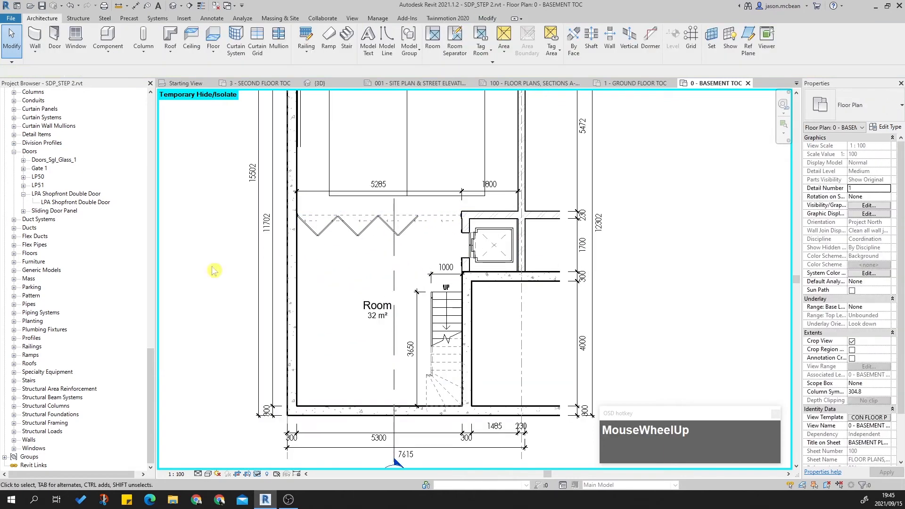
pyautogui.scroll(-2, 363, 321)
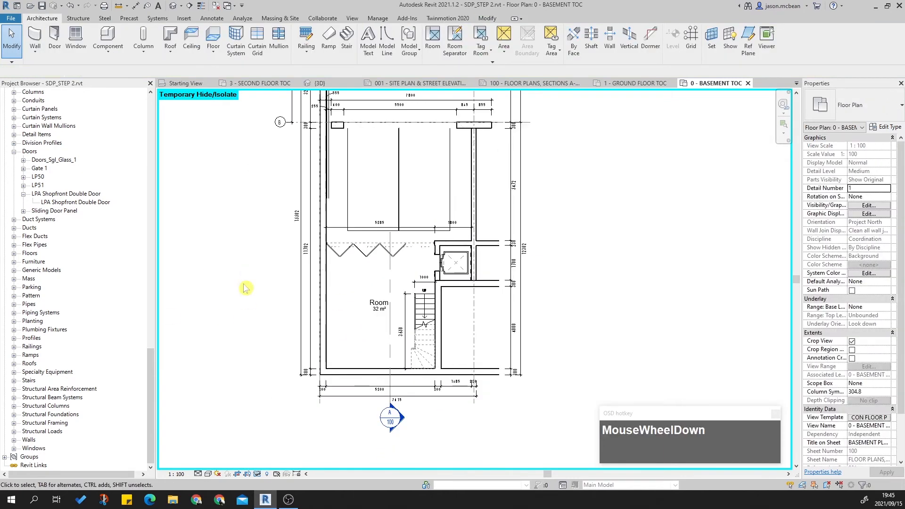
pyautogui.scroll(1, 262, 283)
pyautogui.scroll(-2, 267, 260)
pyautogui.scroll(2, 346, 283)
# Step: Check the basement plan's visibility overrides, and set its view template to <None>
pyautogui.moveTo(404, 284); pyautogui.dragTo(424, 244, button='middle')
pyautogui.press('v')
pyautogui.press('g')
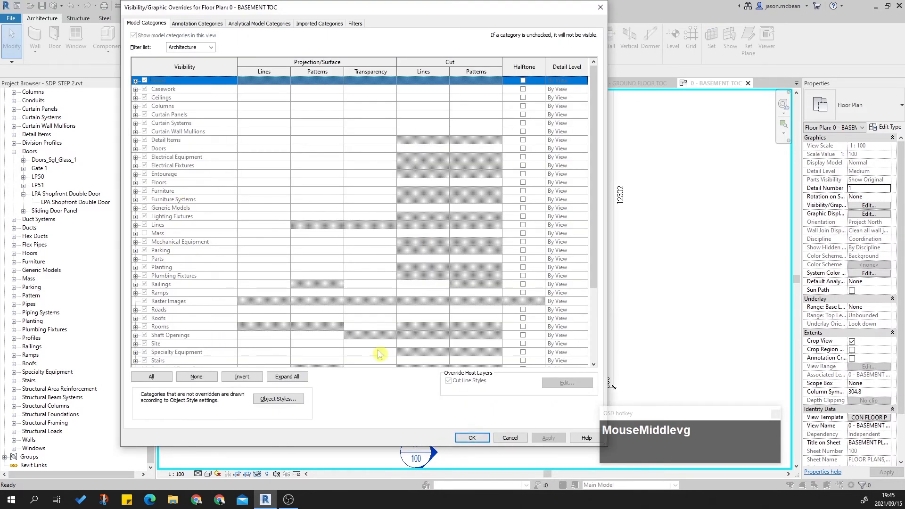
pyautogui.click(521, 439)
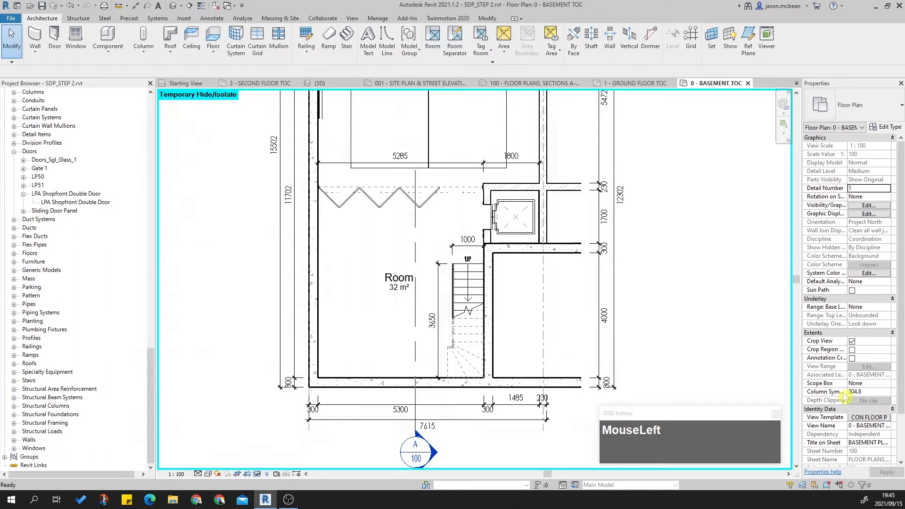
pyautogui.click(869, 417)
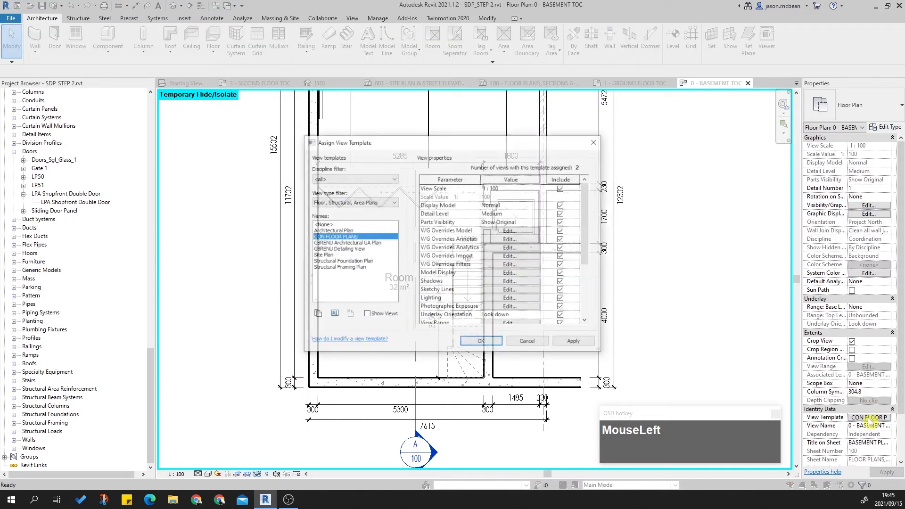
pyautogui.click(325, 224)
pyautogui.click(481, 342)
# Step: Turn on the Reference subcategory of Rooms in the basement plan's visibility/graphic overrides
pyautogui.press('v')
pyautogui.press('g')
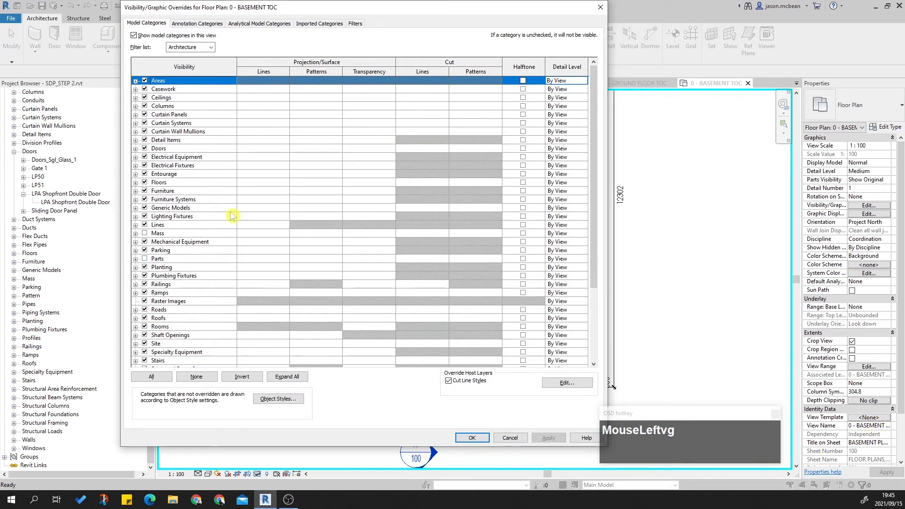
pyautogui.click(162, 320)
pyautogui.click(161, 326)
pyautogui.click(136, 326)
pyautogui.scroll(-1, 214, 329)
pyautogui.scroll(-1, 216, 330)
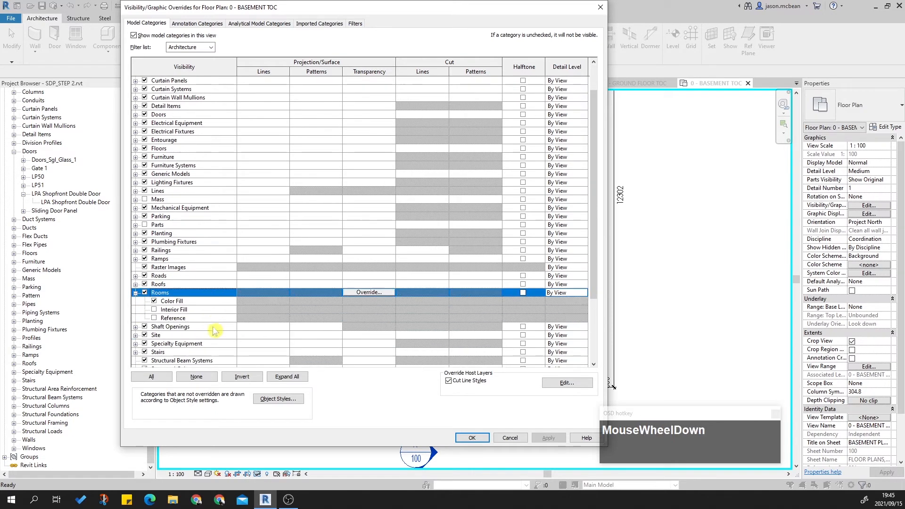
pyautogui.click(154, 319)
pyautogui.click(546, 437)
pyautogui.click(471, 437)
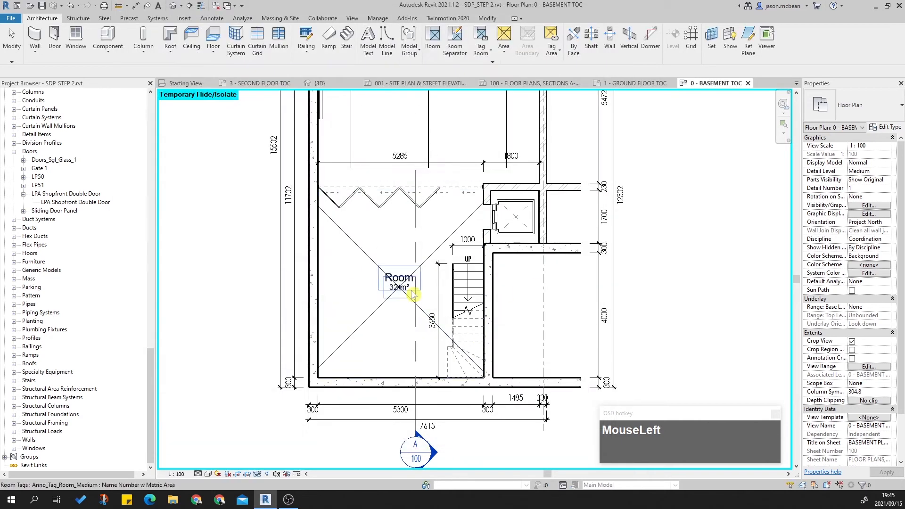
# Step: Select the basement room by its reference lines to inspect its extents and properties
pyautogui.scroll(3, 415, 292)
pyautogui.click(417, 316)
pyautogui.scroll(-3, 414, 309)
pyautogui.scroll(3, 414, 307)
pyautogui.scroll(-1, 632, 289)
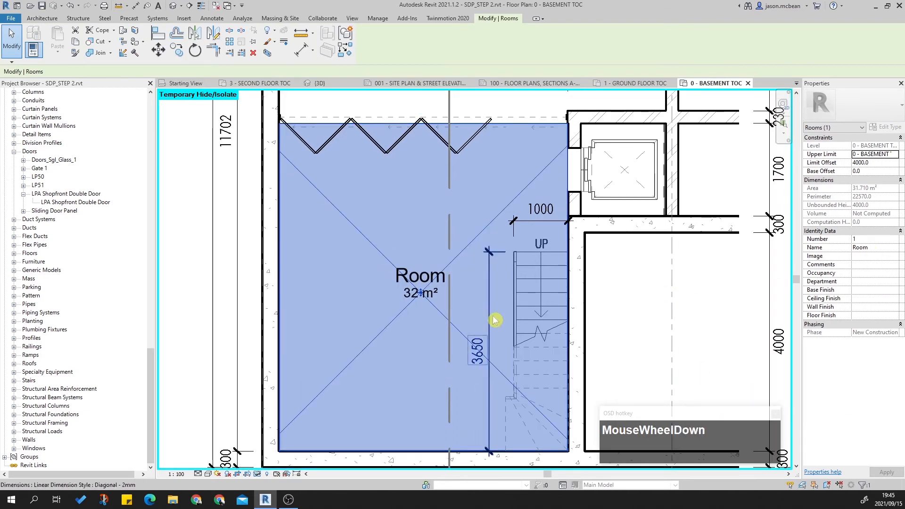
# Step: Reassign the CON FLOOR PLANS view template to the basement plan
pyautogui.press('v')
pyautogui.press('g')
pyautogui.press('Escape')
pyautogui.press('Escape')
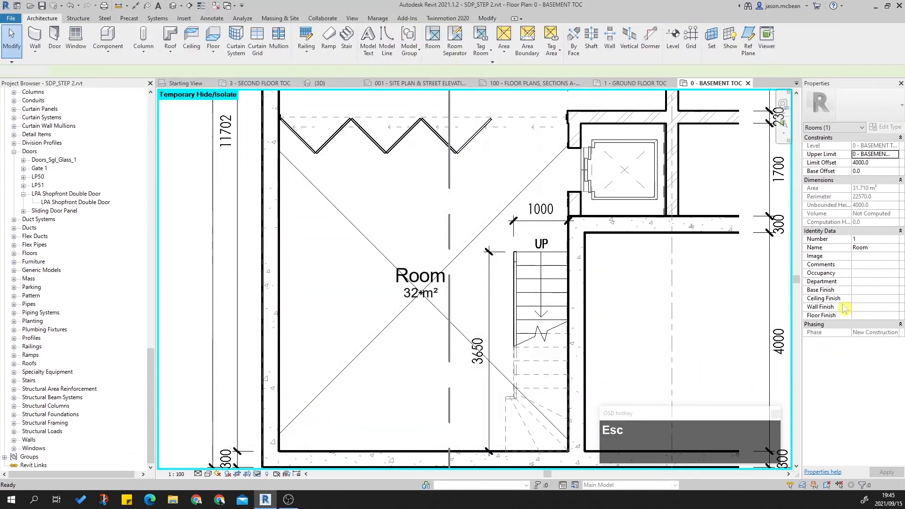
pyautogui.click(877, 419)
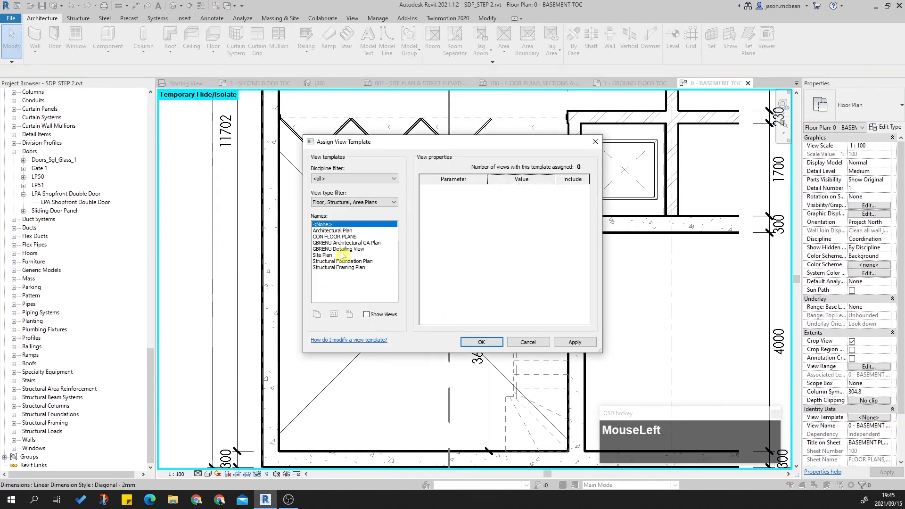
pyautogui.doubleClick(334, 237)
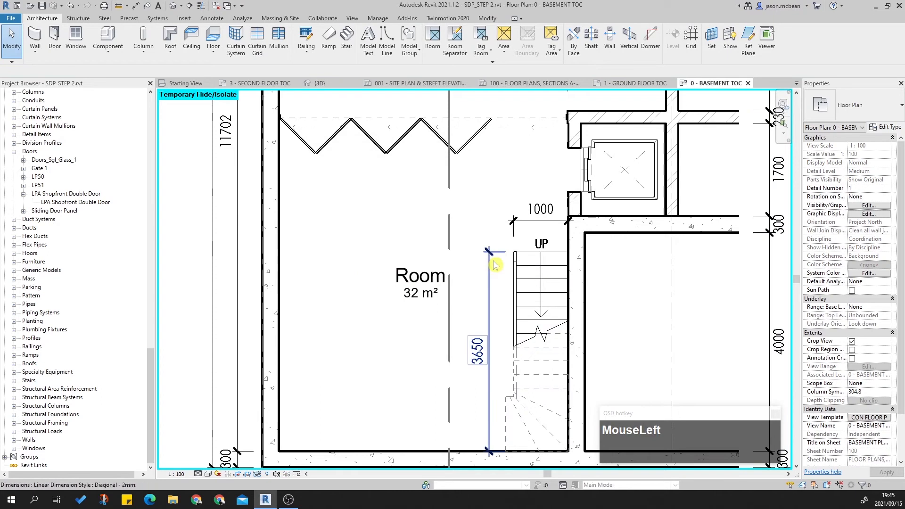
pyautogui.press('Escape')
# Step: Open the basement room tag's family for editing
pyautogui.click(419, 288)
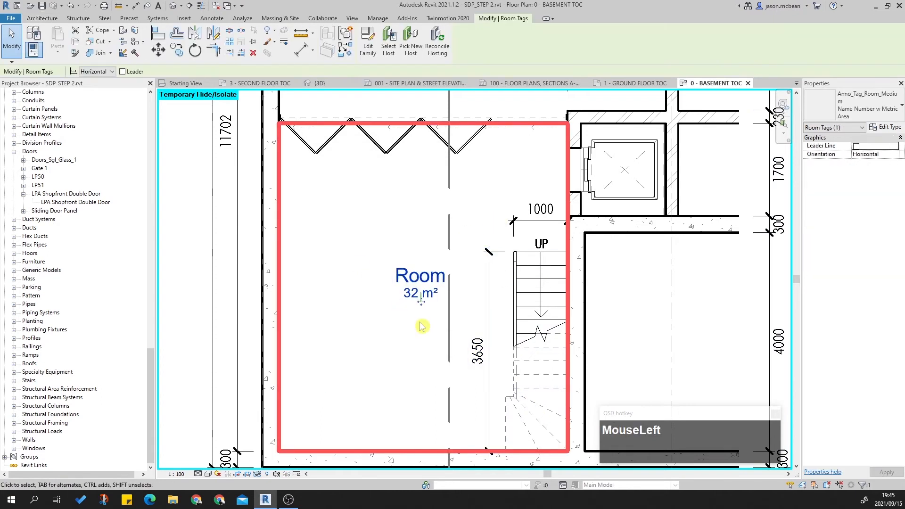
pyautogui.click(368, 44)
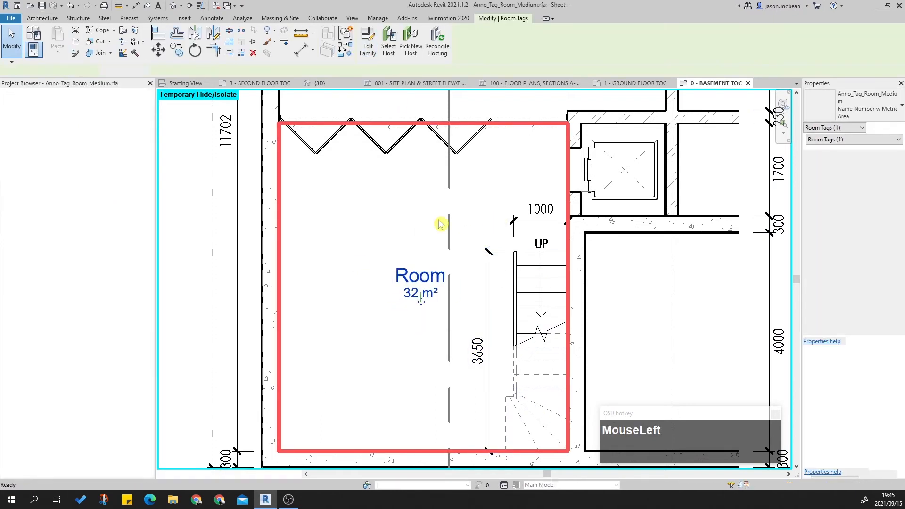
pyautogui.scroll(-1, 467, 273)
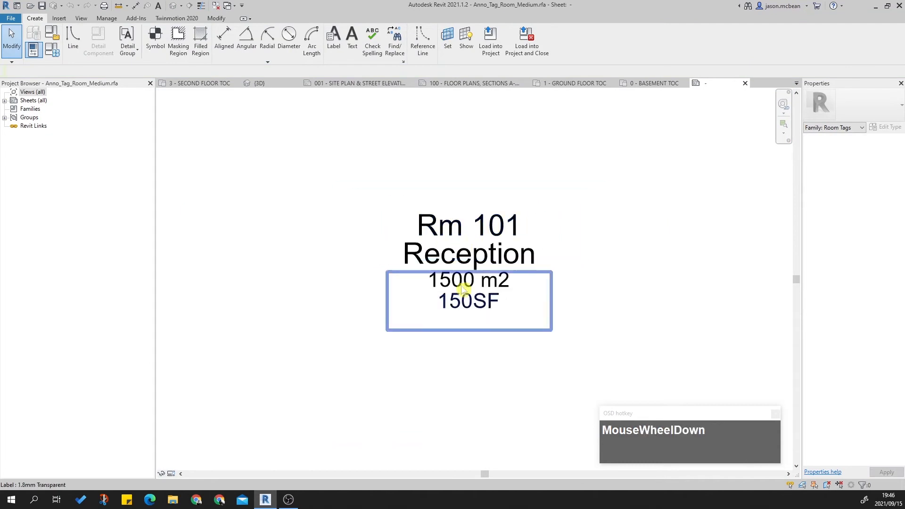
# Step: Examine the room tag's number, name and area labels, and check the family's category and parameters
pyautogui.click(463, 230)
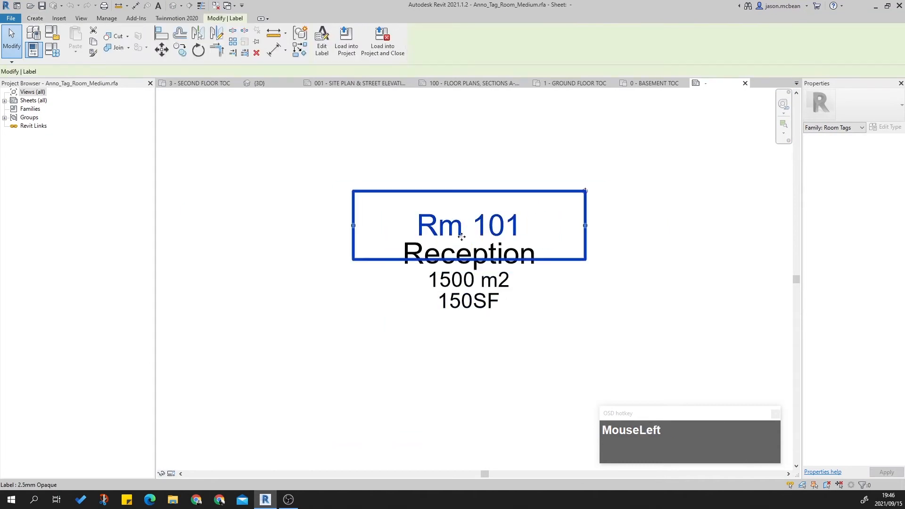
pyautogui.click(434, 255)
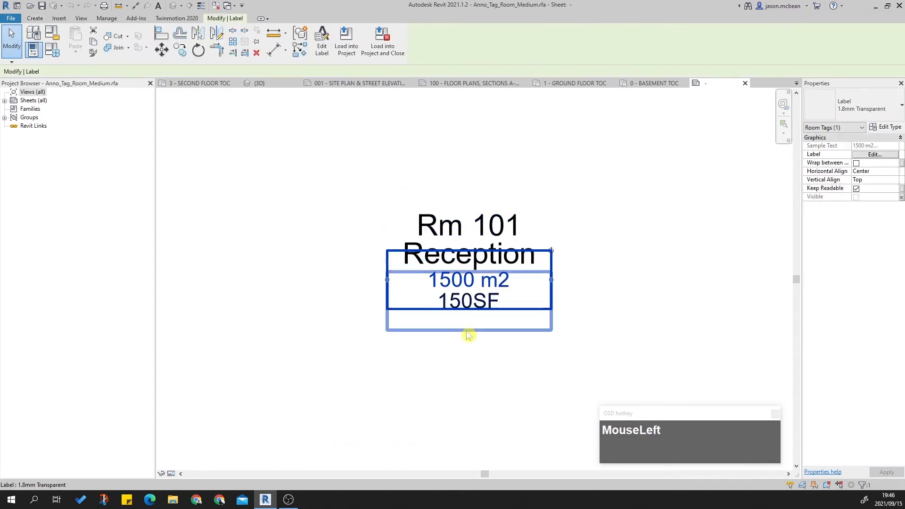
pyautogui.click(467, 319)
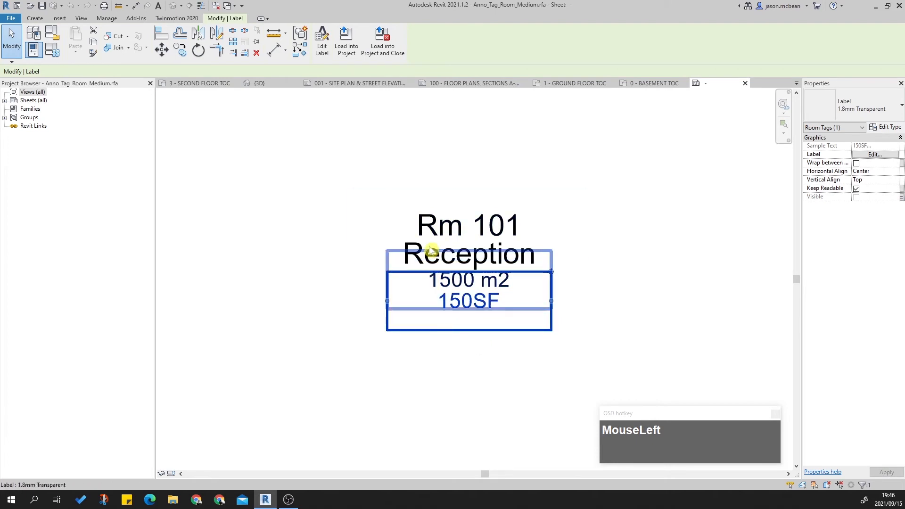
pyautogui.click(413, 245)
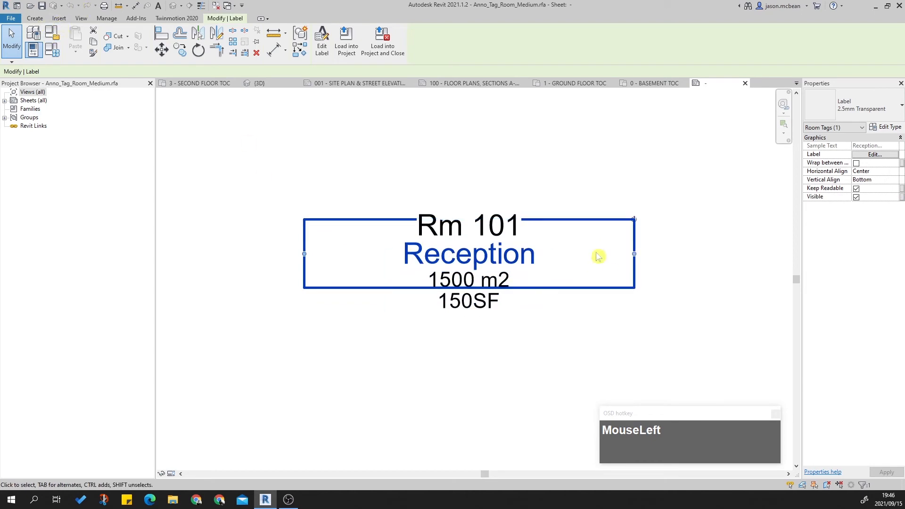
pyautogui.click(54, 40)
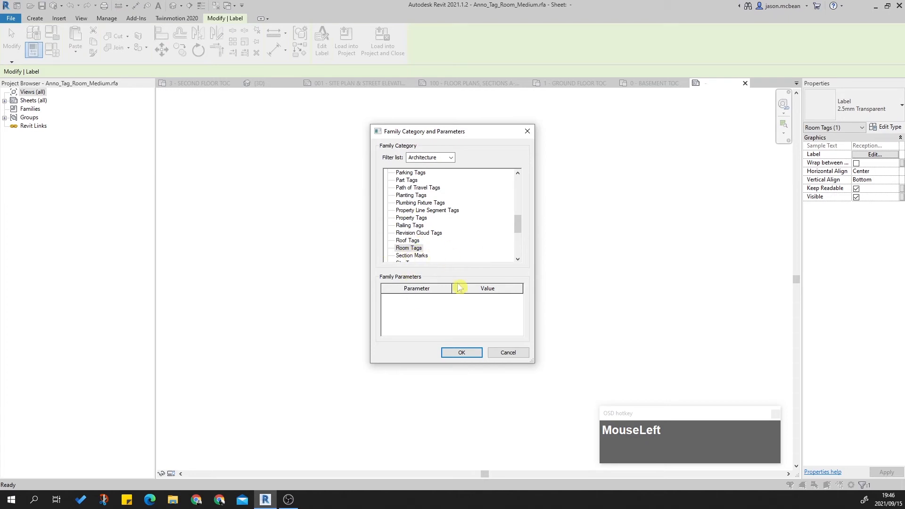
pyautogui.click(473, 355)
pyautogui.scroll(3, 518, 227)
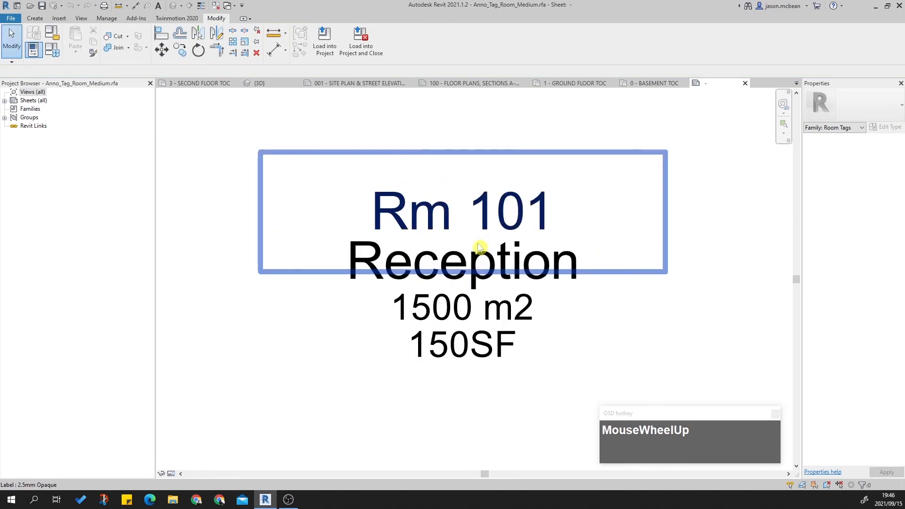
pyautogui.click(521, 209)
pyautogui.click(520, 235)
pyautogui.click(432, 254)
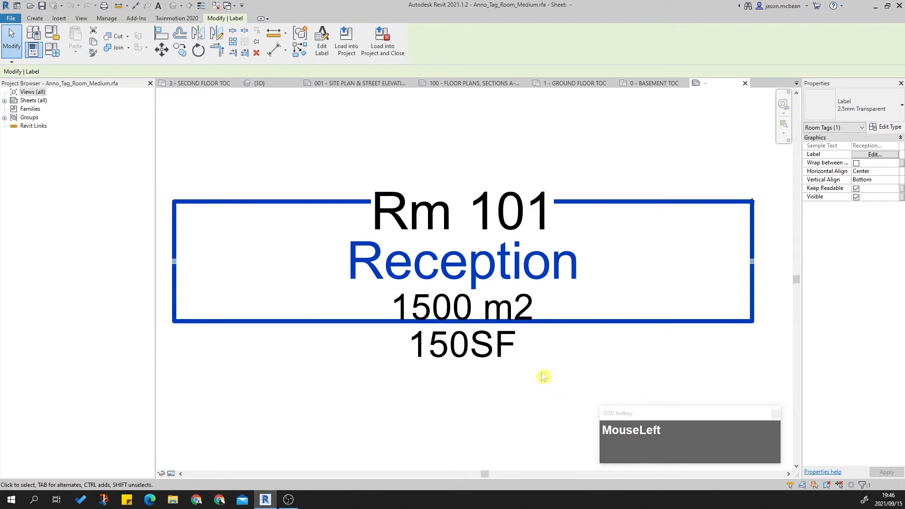
# Step: Delete the 150SF area label from the room tag family
pyautogui.click(493, 352)
pyautogui.press('Delete')
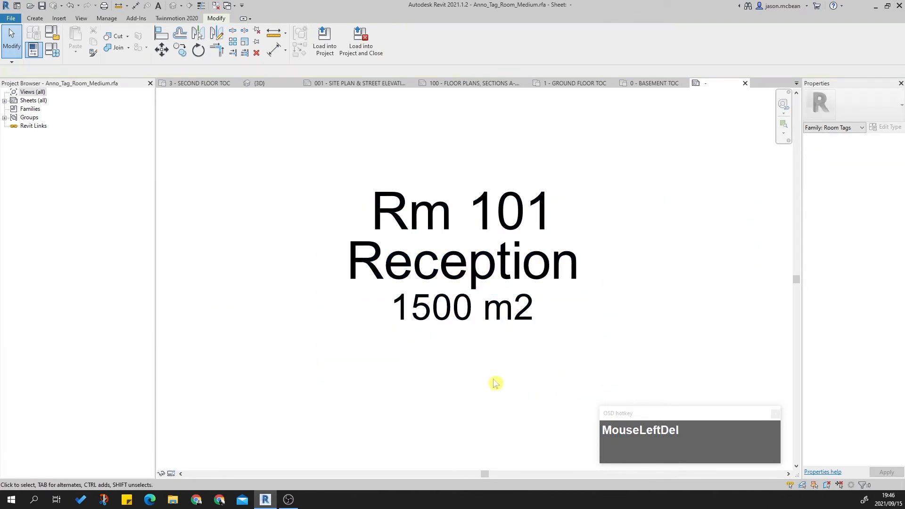
pyautogui.scroll(-3, 537, 377)
pyautogui.click(502, 394)
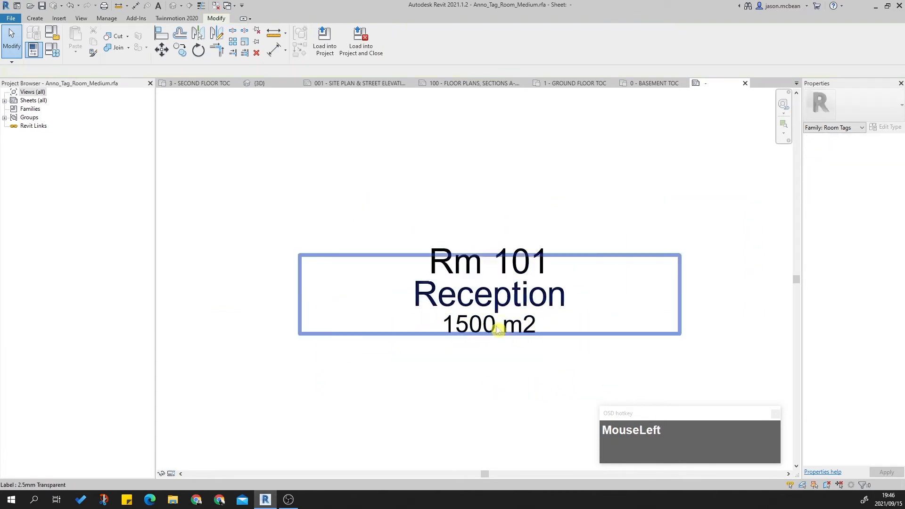
# Step: Set the 1500 m2 area label type's leader/border offset to 0.5 mm and text size to 2 mm
pyautogui.click(500, 324)
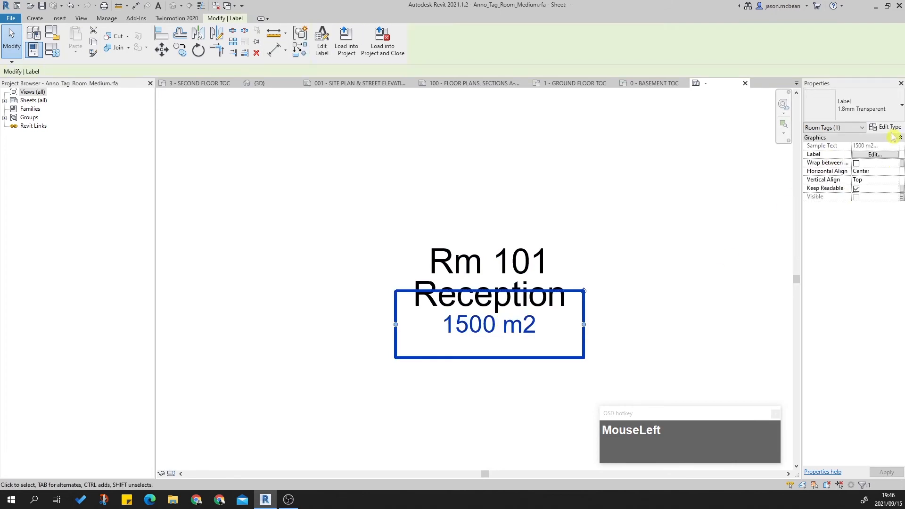
pyautogui.click(887, 128)
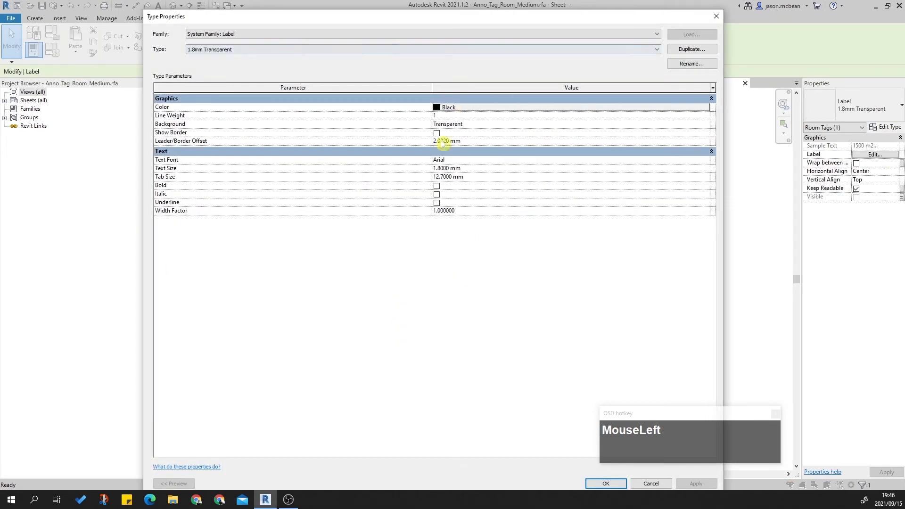
pyautogui.click(477, 141)
pyautogui.write('.5')
pyautogui.click(477, 172)
pyautogui.write('2')
# Step: Set the area label type's font to Century Gothic and its width factor to 0.8, and apply the changes
pyautogui.click(465, 161)
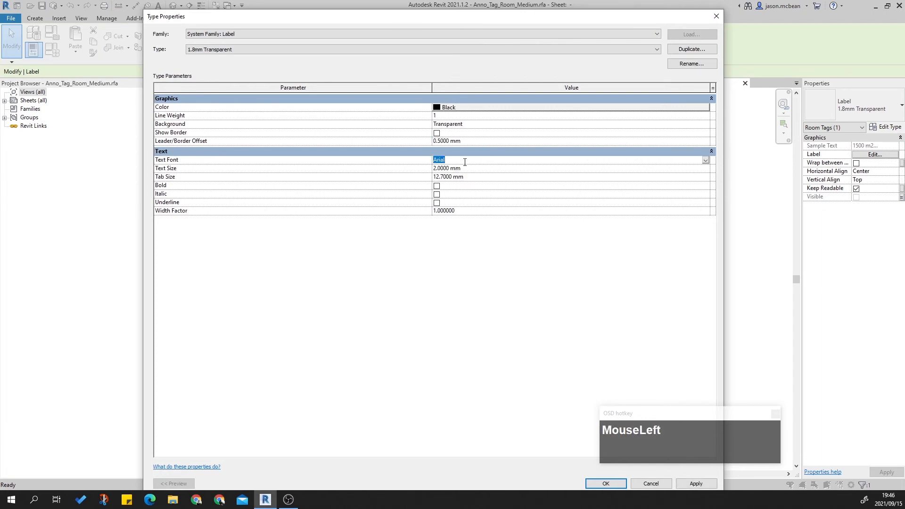
pyautogui.write('ce')
pyautogui.click(465, 190)
pyautogui.click(471, 211)
pyautogui.write('.8')
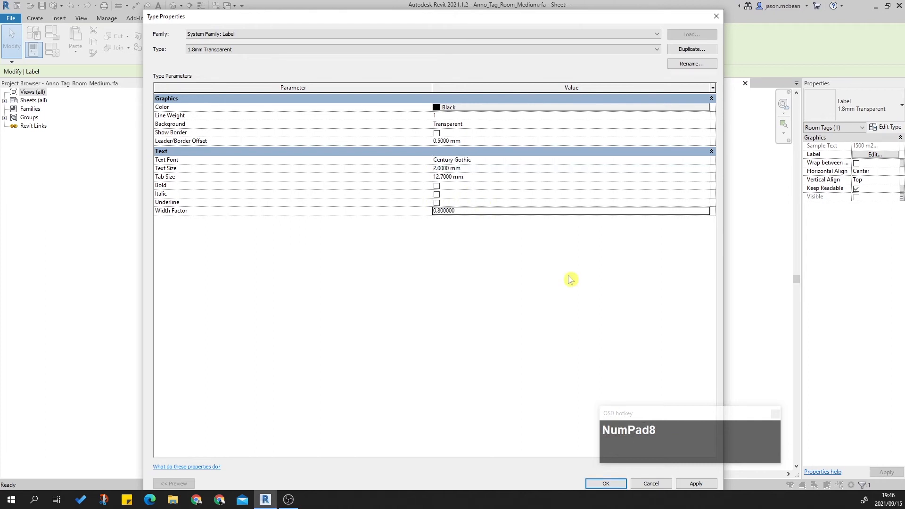
pyautogui.click(693, 483)
pyautogui.click(607, 483)
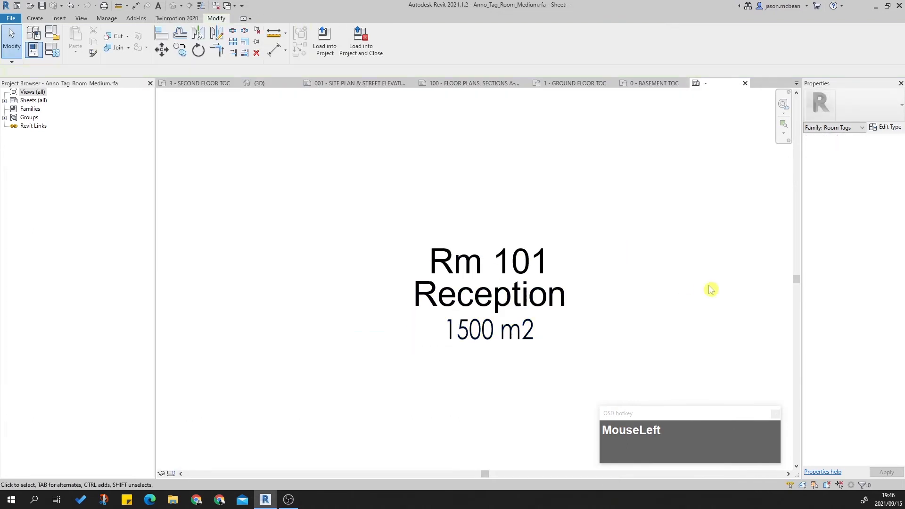
# Step: Rename the area label's type to 2mm Transparent
pyautogui.click(517, 343)
pyautogui.click(884, 129)
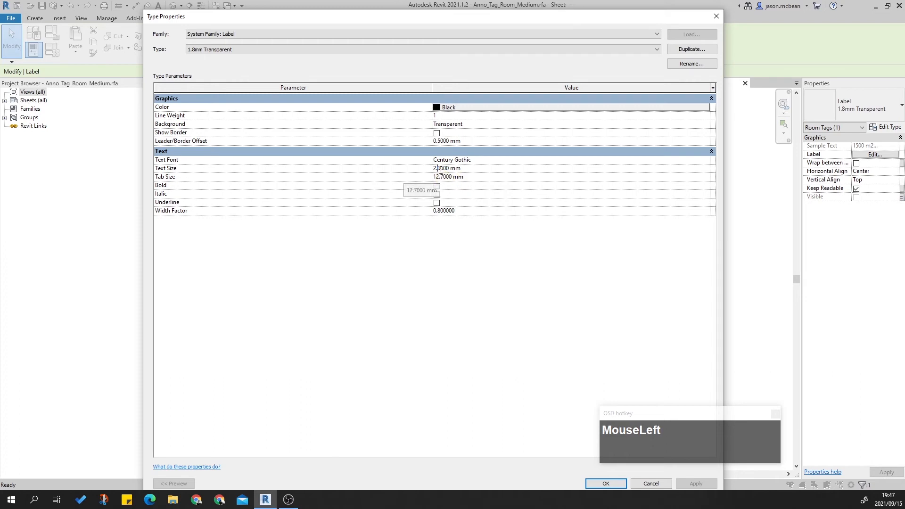
pyautogui.click(553, 295)
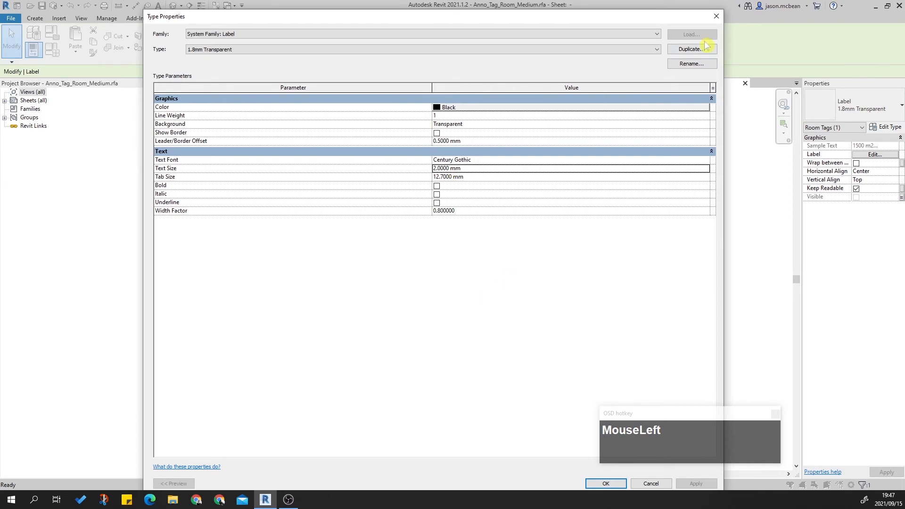
pyautogui.click(692, 63)
pyautogui.click(414, 258)
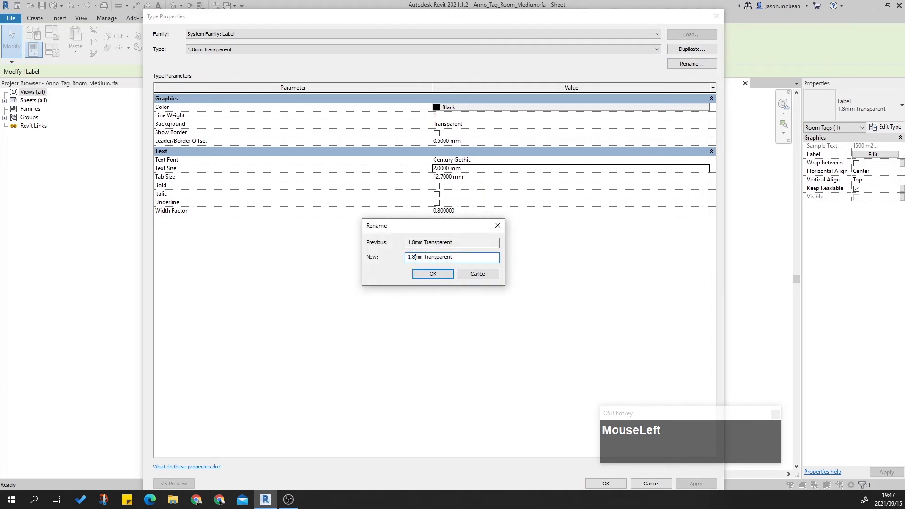
pyautogui.write('2')
pyautogui.press('Return')
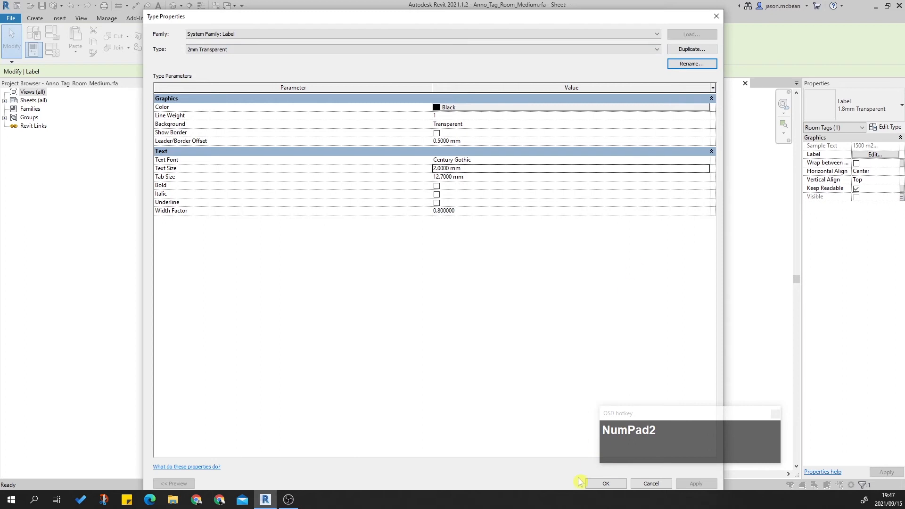
pyautogui.click(605, 484)
# Step: Rename the Reception label's type to 3
pyautogui.click(482, 296)
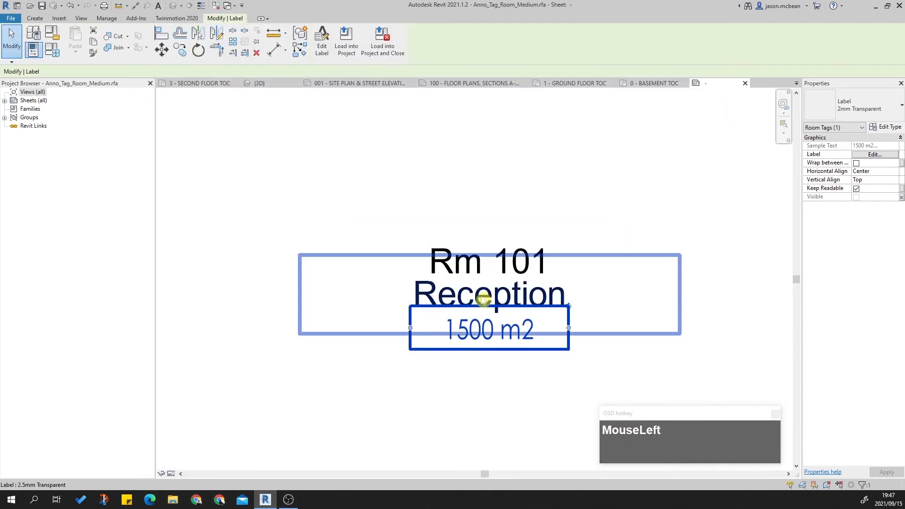
pyautogui.click(886, 127)
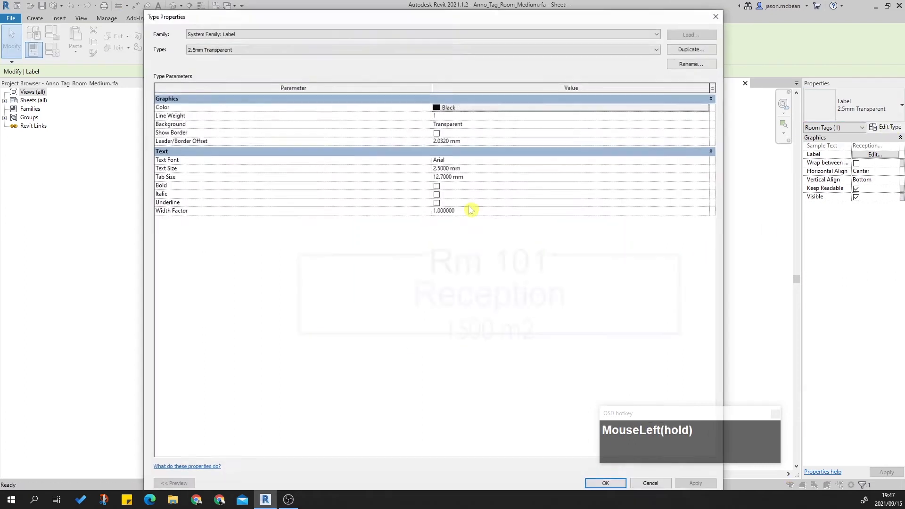
pyautogui.click(328, 52)
pyautogui.click(328, 52)
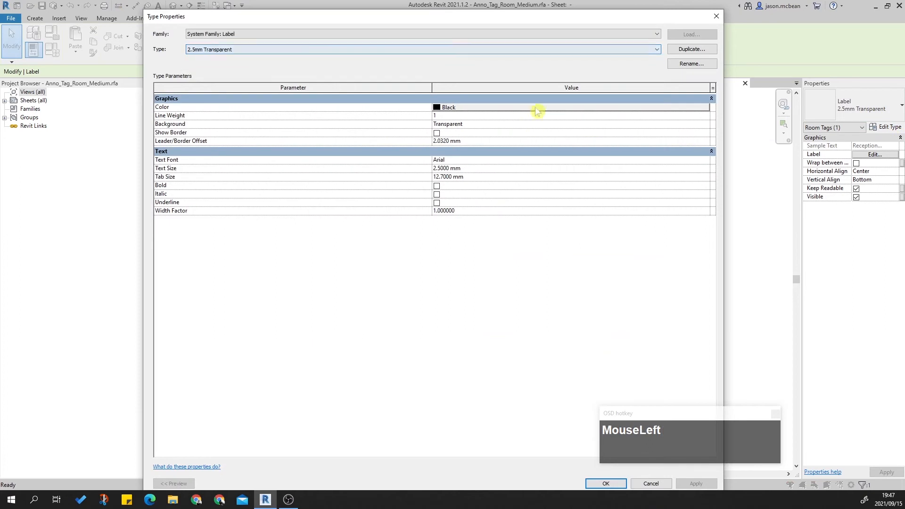
pyautogui.click(703, 66)
pyautogui.write('3')
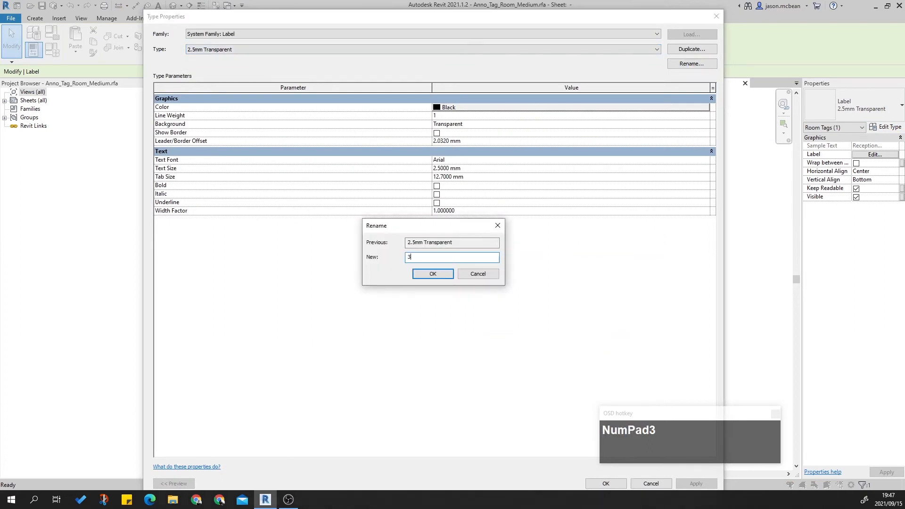
pyautogui.press('Return')
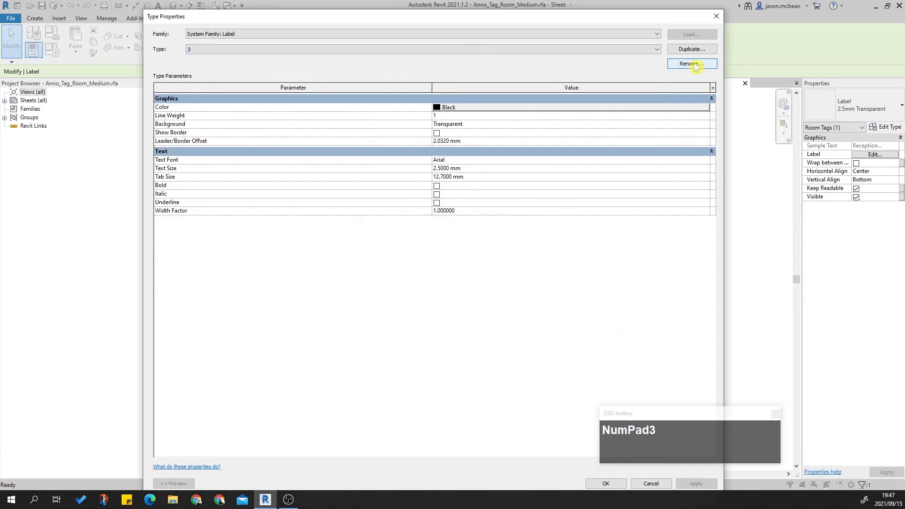
# Step: Set the Reception label type's leader/border offset to 0.5 mm and text size to 3 mm
pyautogui.click(475, 141)
pyautogui.write('.5')
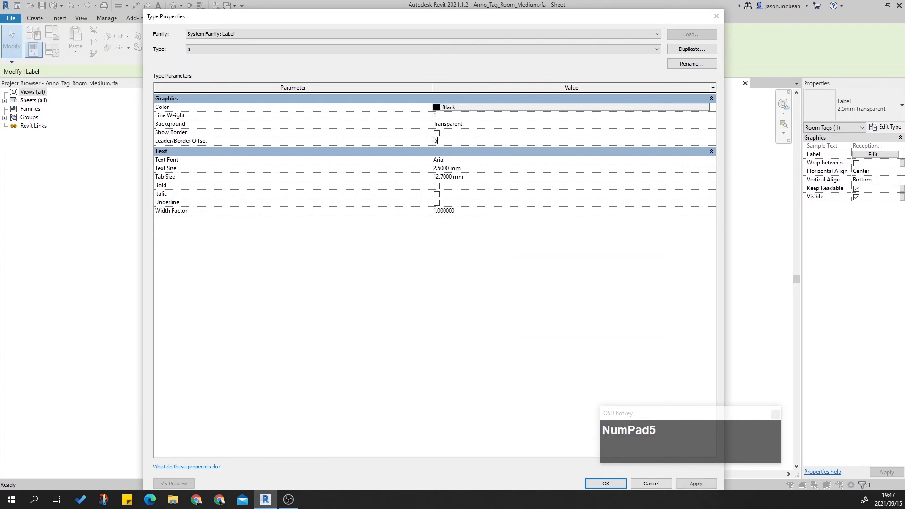
pyautogui.click(481, 168)
pyautogui.write('3')
# Step: Set the Reception label type's font to Century Gothic and its width factor to 0.8, and apply the changes
pyautogui.click(466, 159)
pyautogui.click(466, 159)
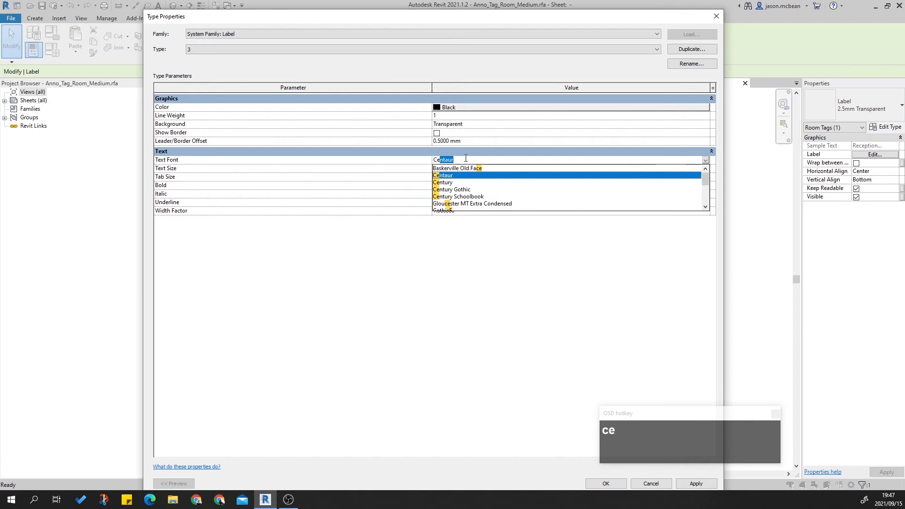
pyautogui.click(468, 189)
pyautogui.click(468, 210)
pyautogui.write('.8')
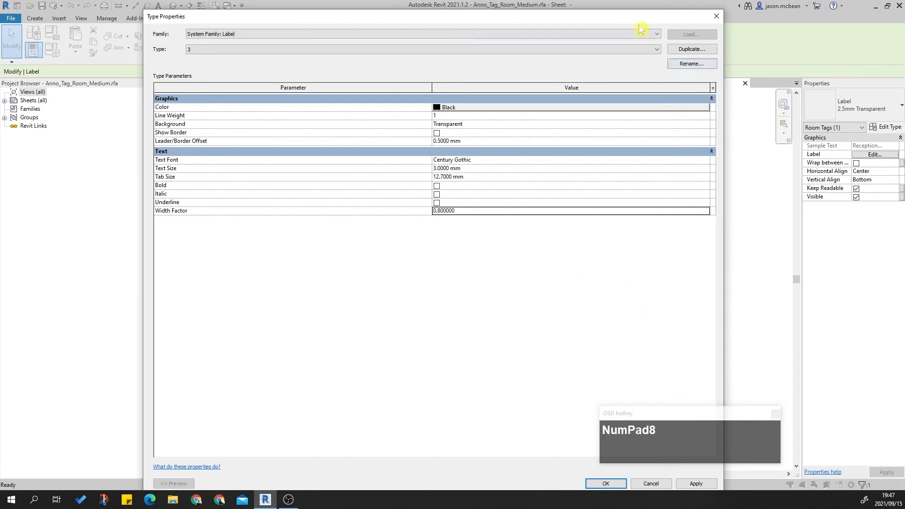
pyautogui.moveTo(620, 14); pyautogui.dragTo(546, 4)
pyautogui.click(619, 474)
pyautogui.click(531, 474)
pyautogui.click(711, 244)
# Step: Change the Rm 101 label's type to 2mm Transparent
pyautogui.click(463, 271)
pyautogui.click(877, 102)
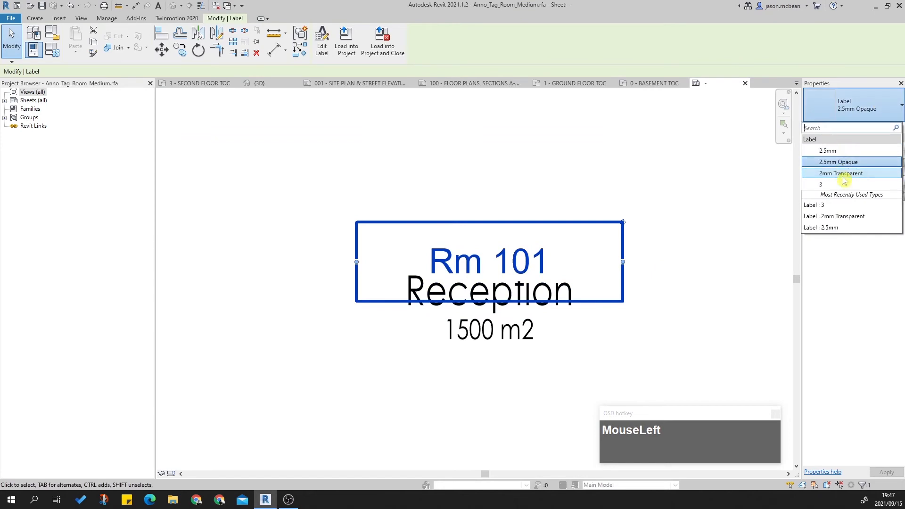
pyautogui.click(841, 174)
pyautogui.click(557, 143)
pyautogui.click(480, 265)
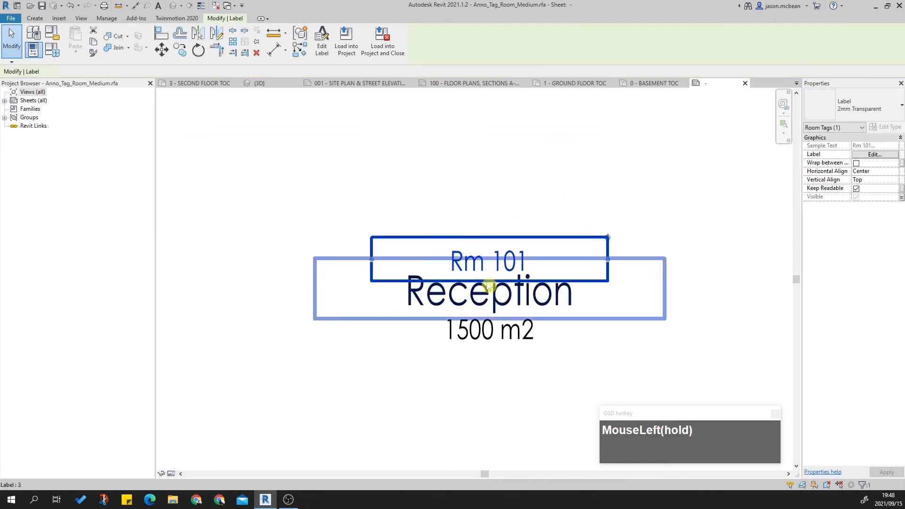
pyautogui.scroll(2, 515, 258)
pyautogui.scroll(-2, 494, 256)
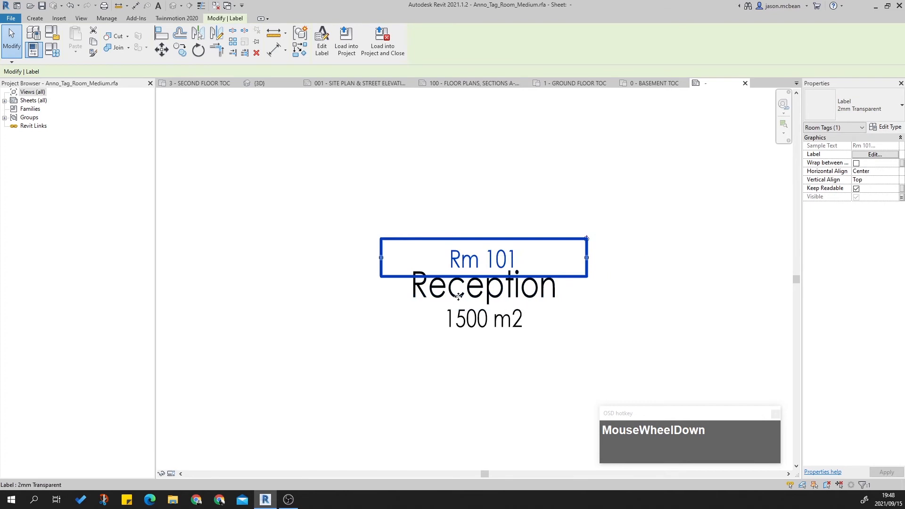
# Step: Compare the labels' visibility settings and examine which family parameter controls the area label's visibility
pyautogui.click(506, 283)
pyautogui.click(499, 320)
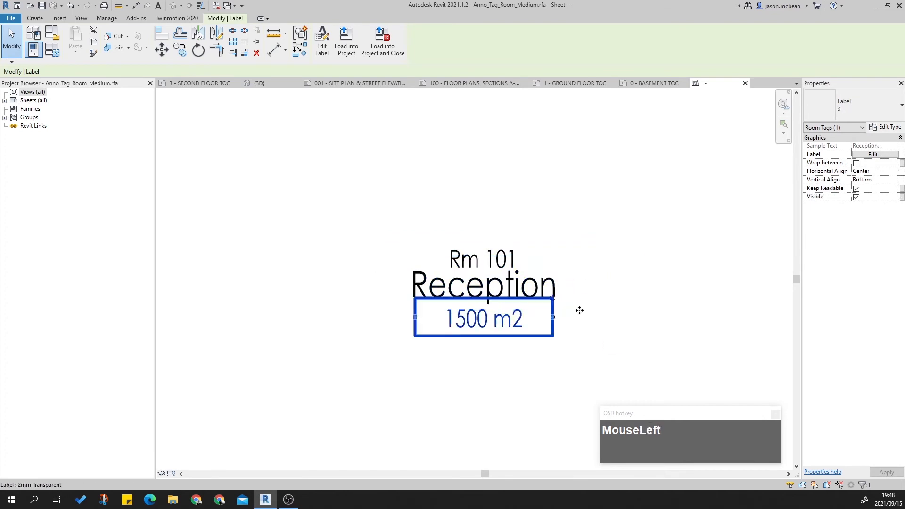
pyautogui.click(545, 291)
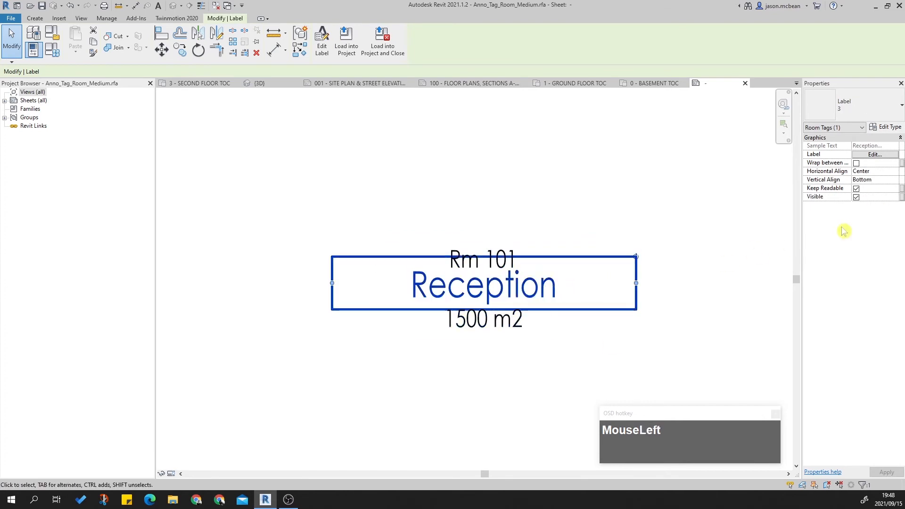
pyautogui.click(490, 332)
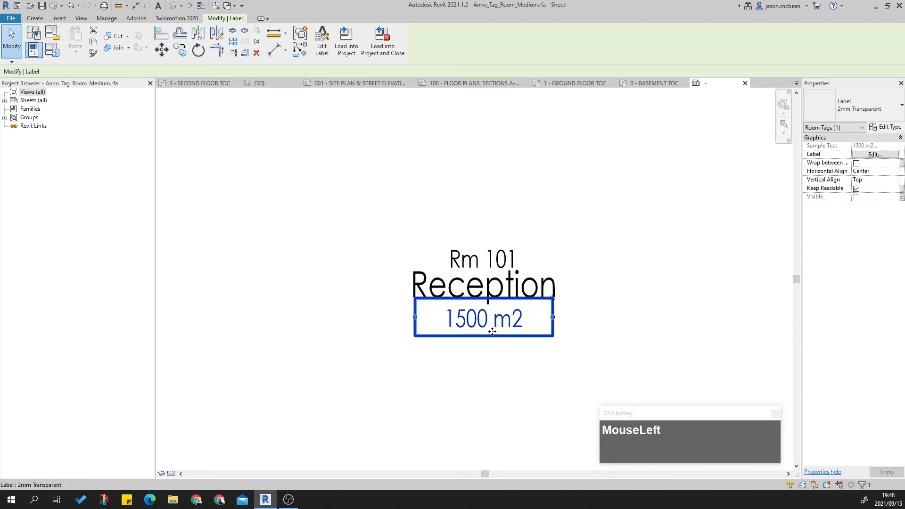
pyautogui.click(900, 197)
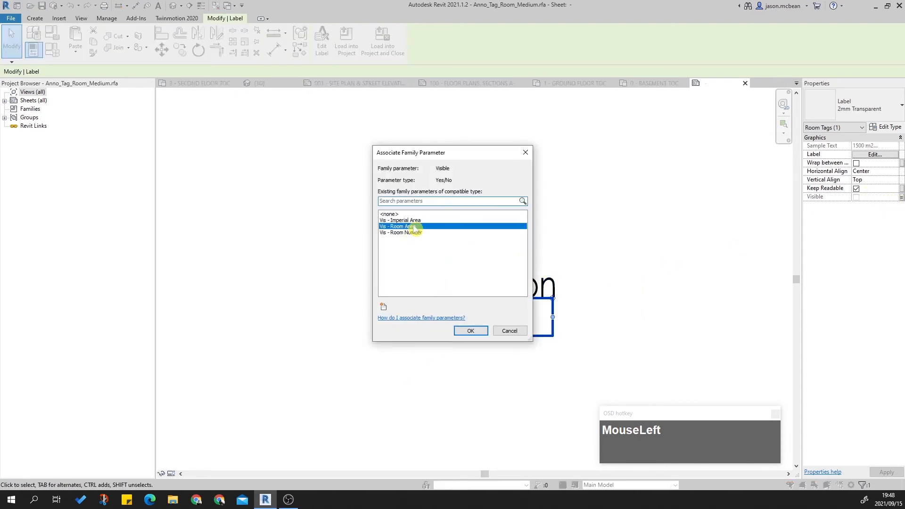
pyautogui.click(508, 332)
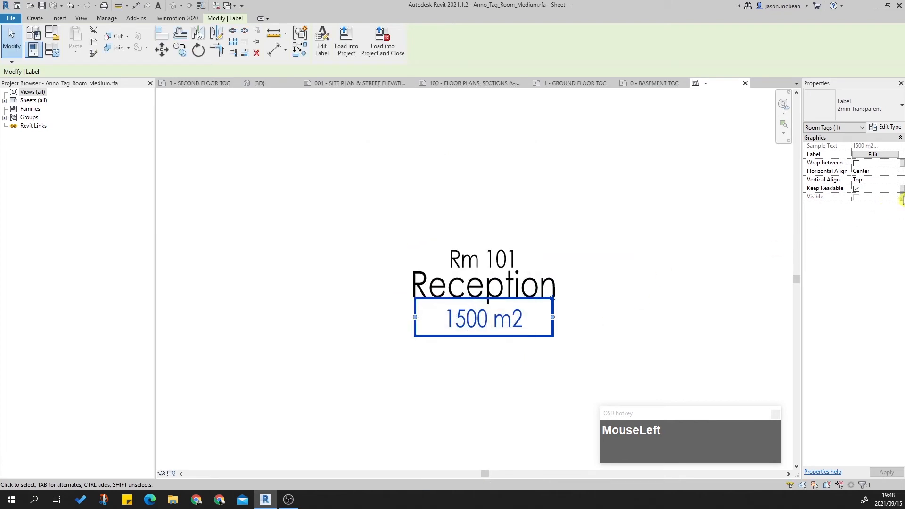
pyautogui.click(901, 198)
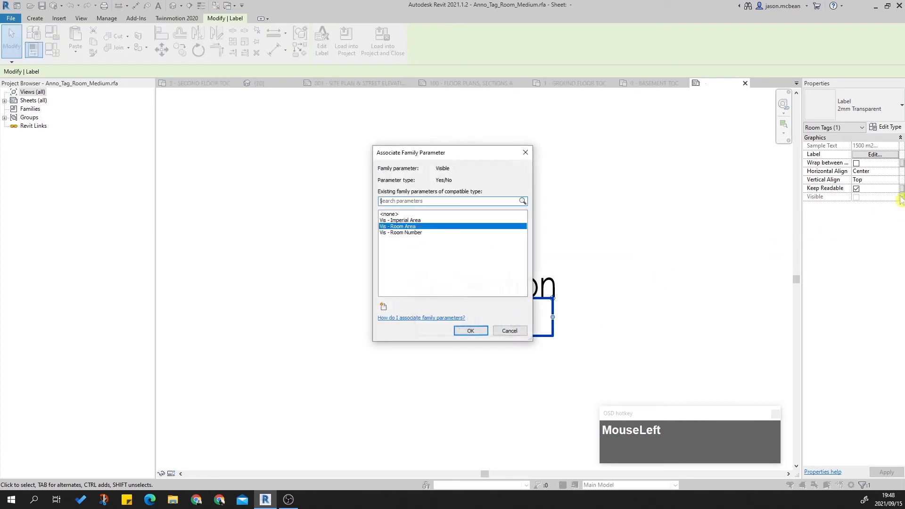
pyautogui.click(509, 331)
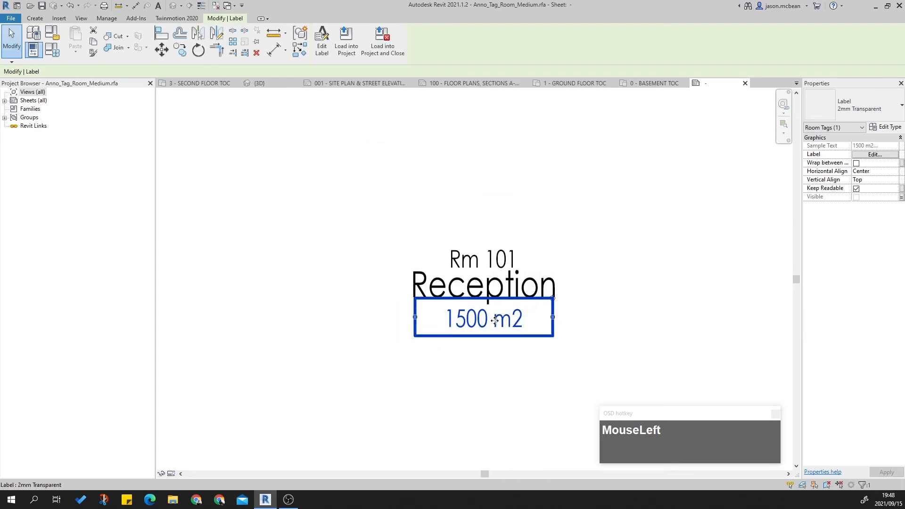
pyautogui.click(600, 303)
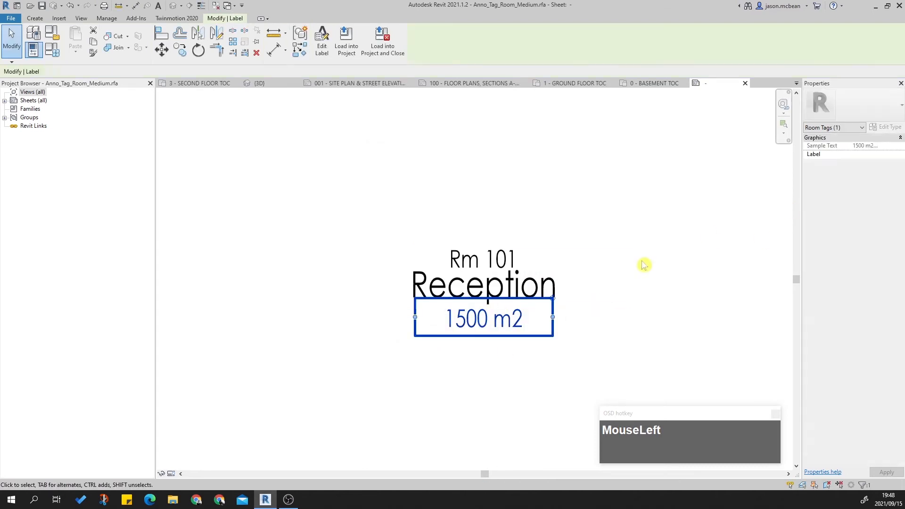
pyautogui.click(901, 198)
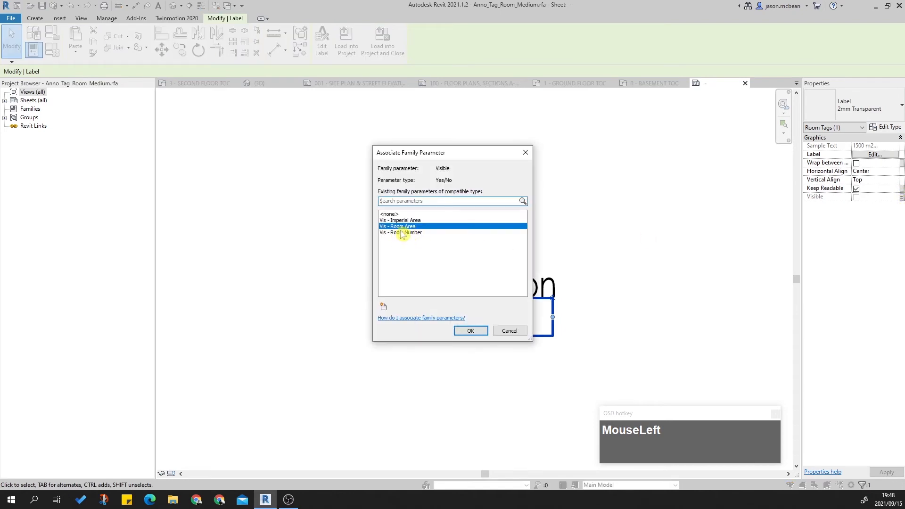
pyautogui.click(413, 220)
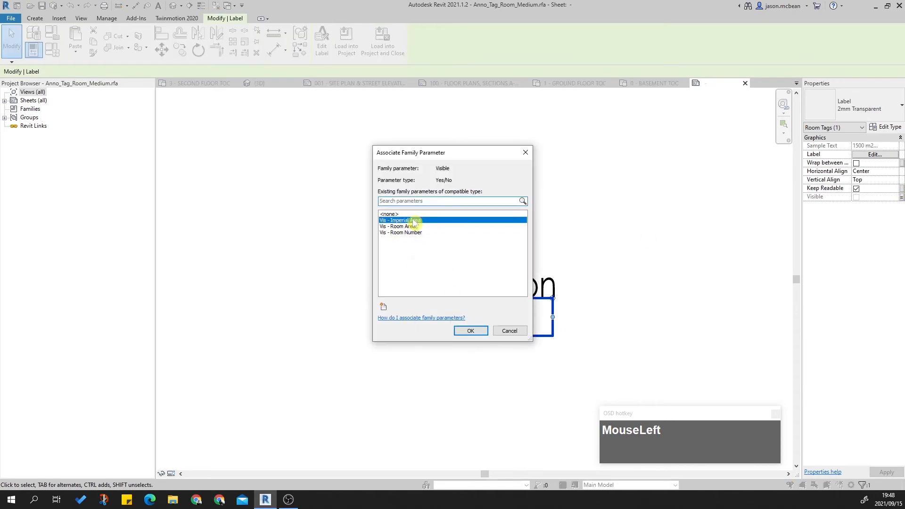
pyautogui.click(509, 332)
# Step: Check the parameter, prefix and sample value of the Rm 101 label
pyautogui.click(520, 254)
pyautogui.click(874, 154)
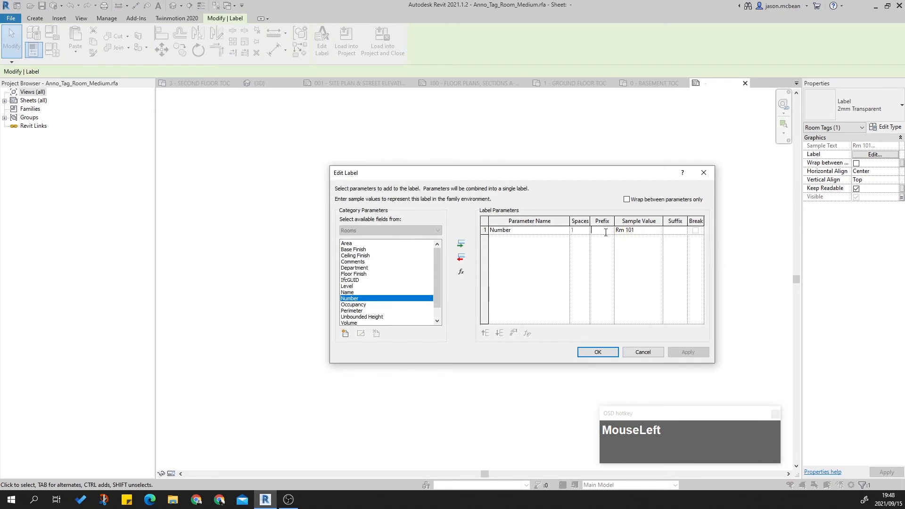
pyautogui.click(597, 353)
pyautogui.click(632, 167)
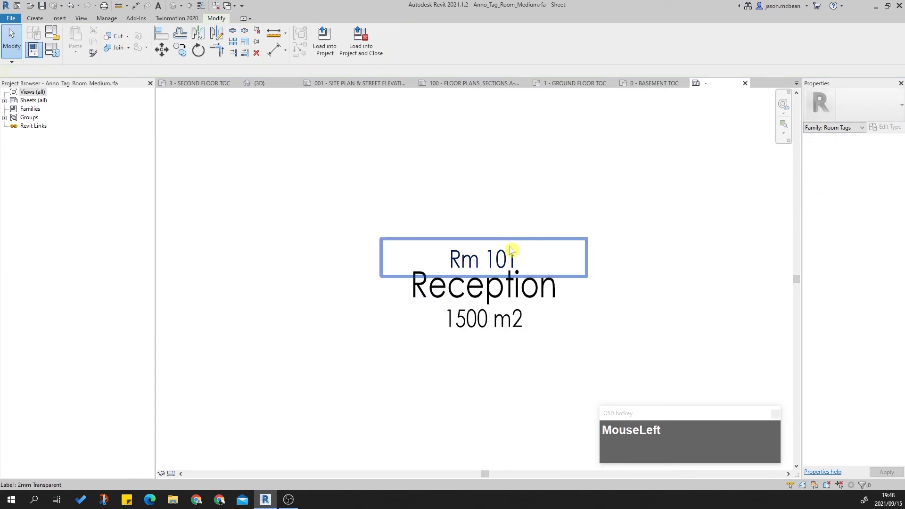
# Step: Move the Rm 101 label slightly upward from the Reception label and check the spacing of all three labels
pyautogui.click(543, 286)
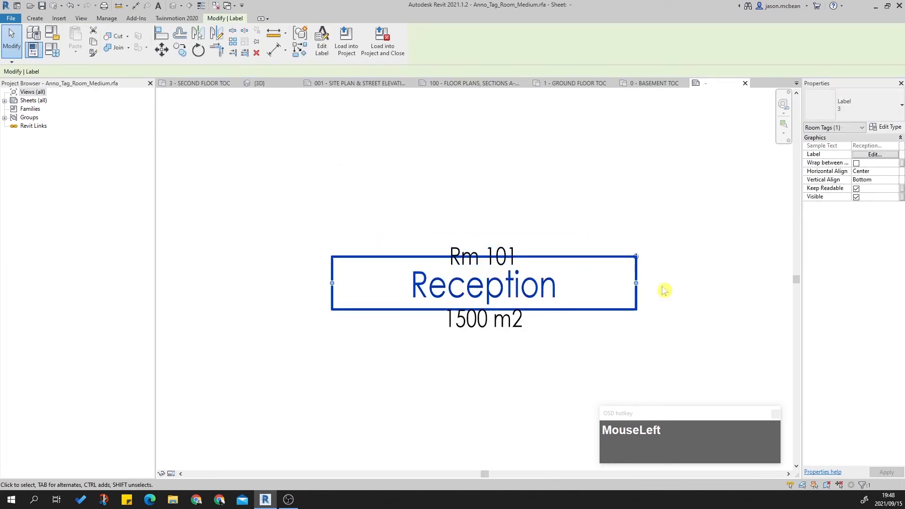
pyautogui.click(521, 329)
pyautogui.click(558, 283)
pyautogui.moveTo(636, 286)
pyautogui.mouseDown()
pyautogui.moveTo(669, 285)
pyautogui.moveTo(645, 283)
pyautogui.mouseUp()
pyautogui.click(495, 345)
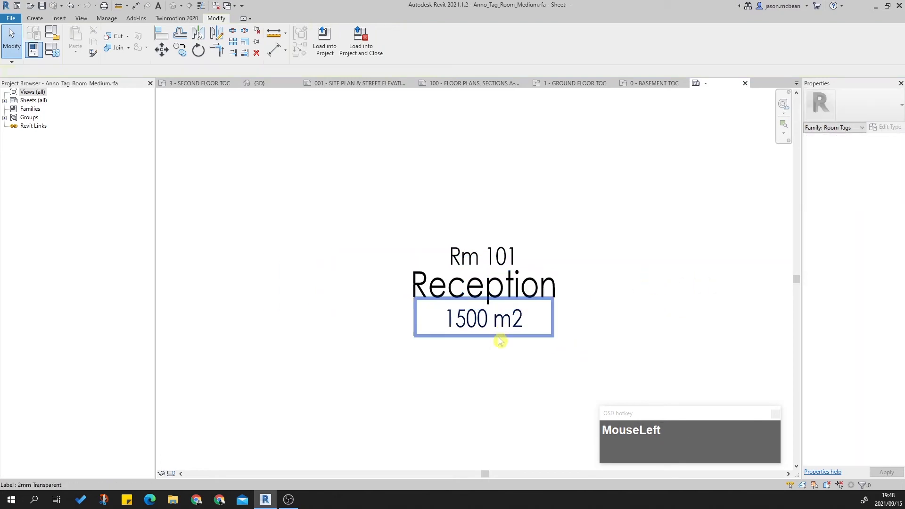
pyautogui.click(502, 330)
pyautogui.click(509, 387)
pyautogui.click(467, 319)
pyautogui.click(563, 326)
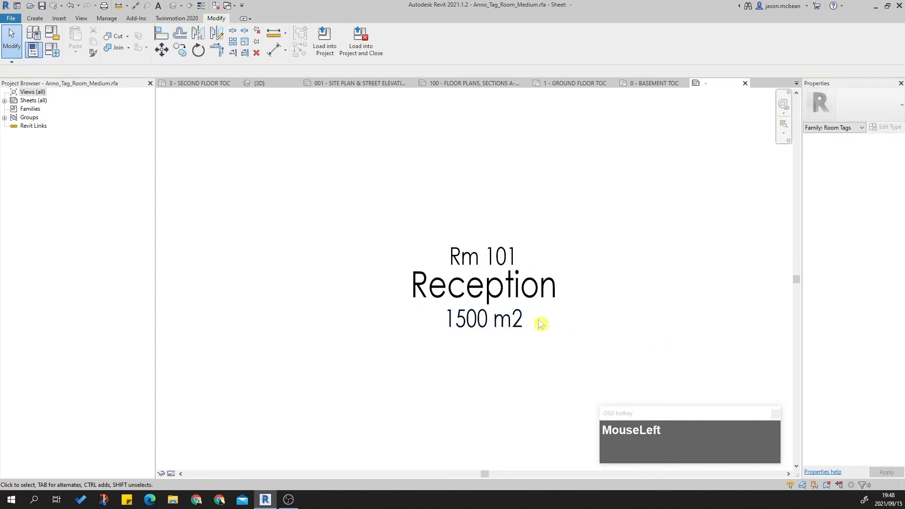
# Step: Add the prefix "AREA:" to the Area parameter of the 1500 m2 label
pyautogui.click(514, 325)
pyautogui.click(867, 155)
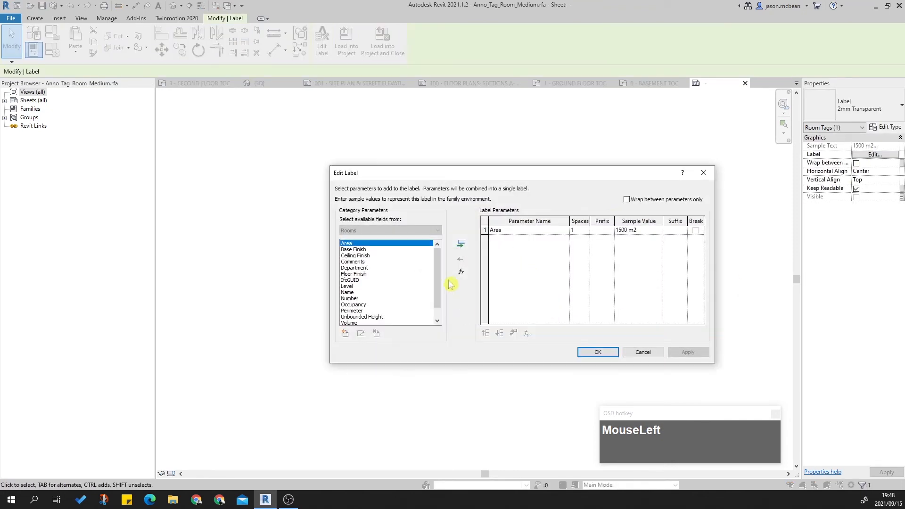
pyautogui.write('A')
pyautogui.press('BackSpace')
pyautogui.press('BackSpace')
pyautogui.press('BackSpace')
pyautogui.press('BackSpace')
pyautogui.write('are')
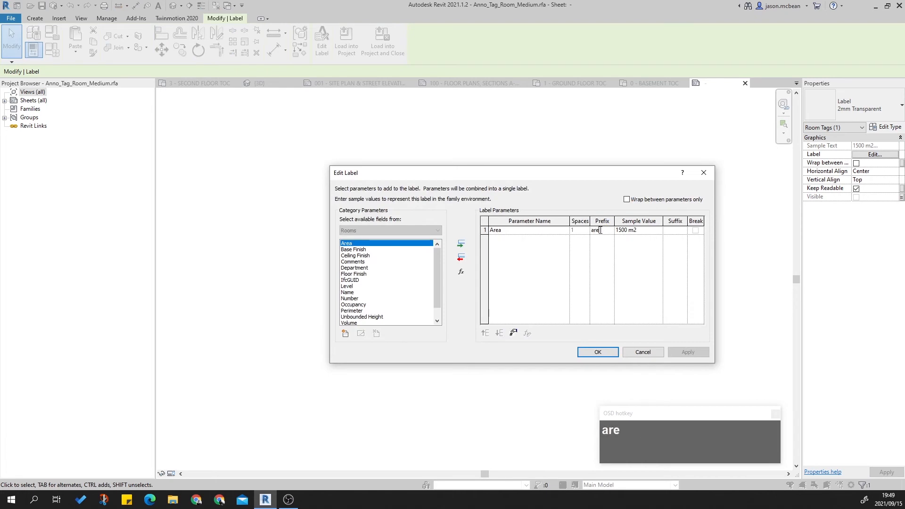
pyautogui.press('BackSpace')
pyautogui.press('BackSpace')
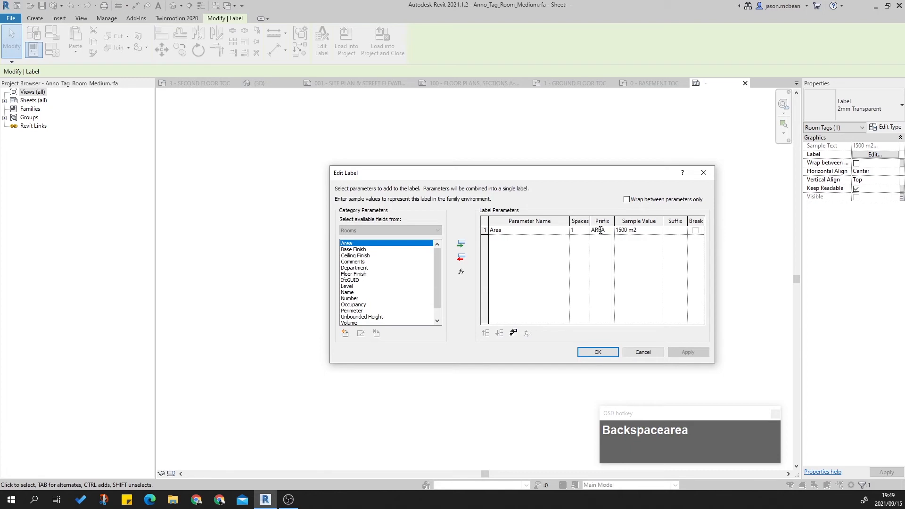
pyautogui.write(':')
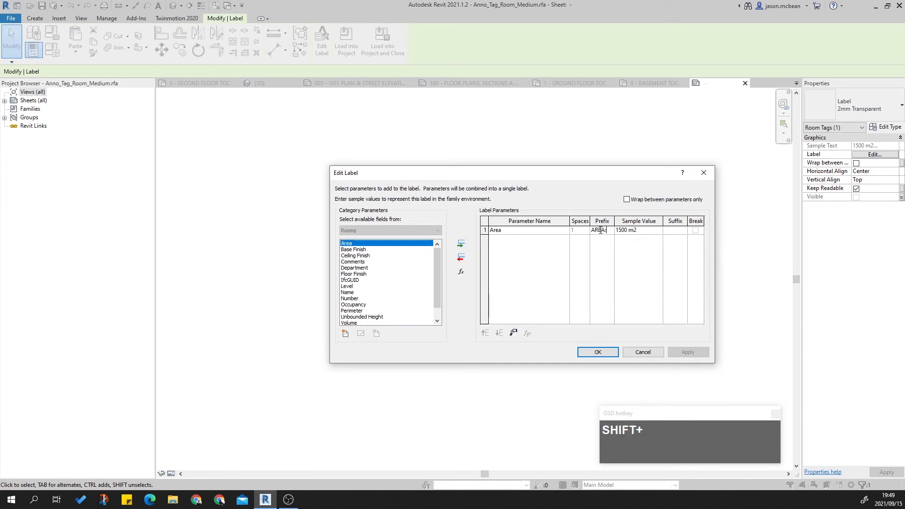
pyautogui.click(597, 353)
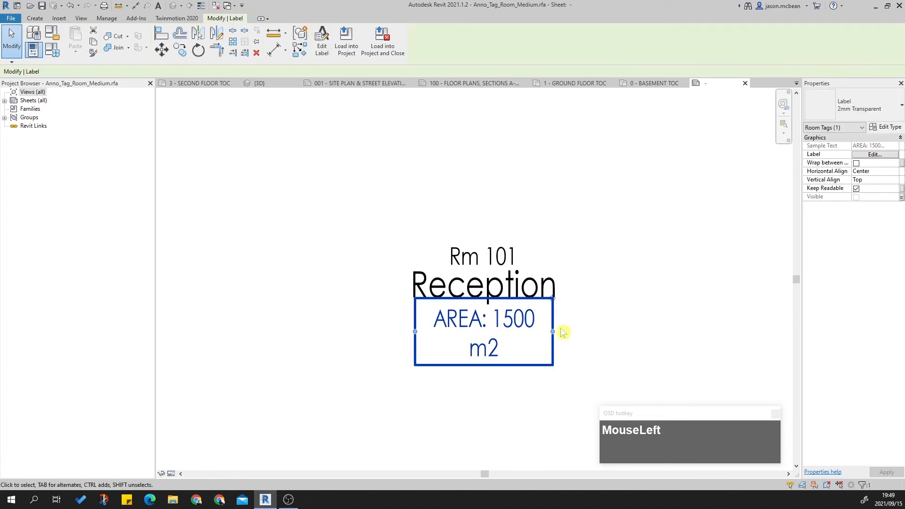
# Step: Widen the area label's text box so its text fits on one line, and check its extents against the labels above
pyautogui.moveTo(554, 333); pyautogui.dragTo(589, 325)
pyautogui.click(630, 284)
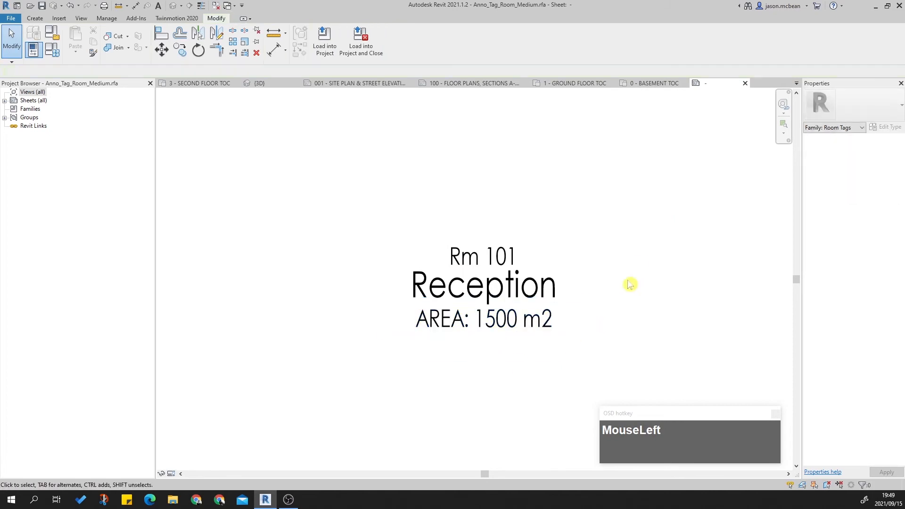
pyautogui.click(508, 334)
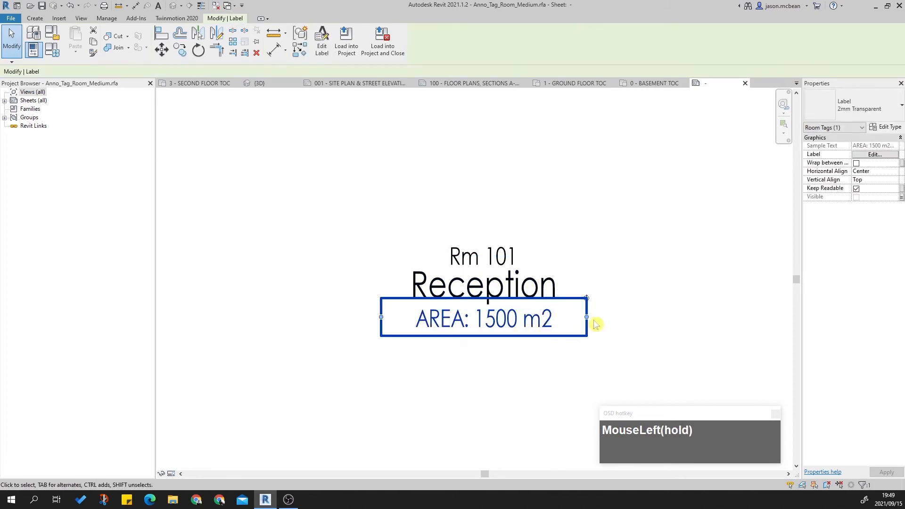
pyautogui.moveTo(588, 318); pyautogui.dragTo(581, 318)
pyautogui.click(621, 312)
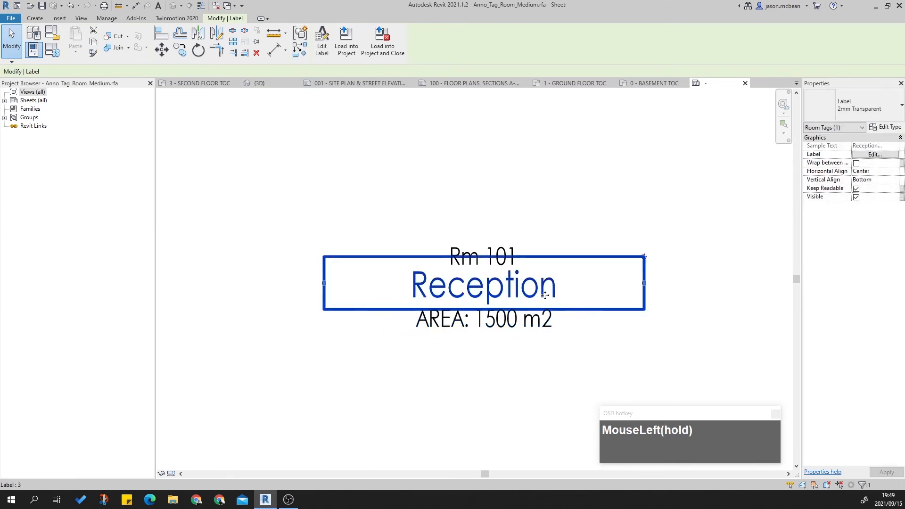
pyautogui.click(499, 246)
pyautogui.click(321, 168)
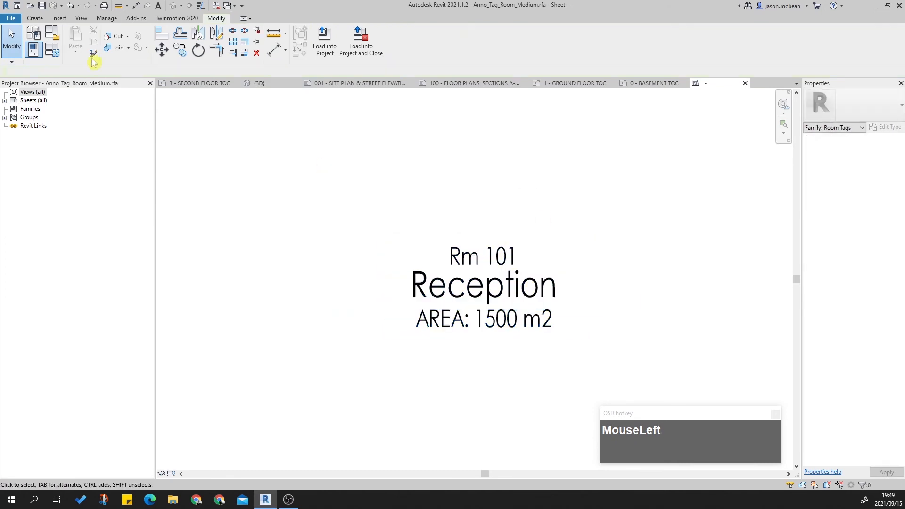
# Step: Delete the Vis - Imperial Area parameter from the room tag family
pyautogui.click(52, 49)
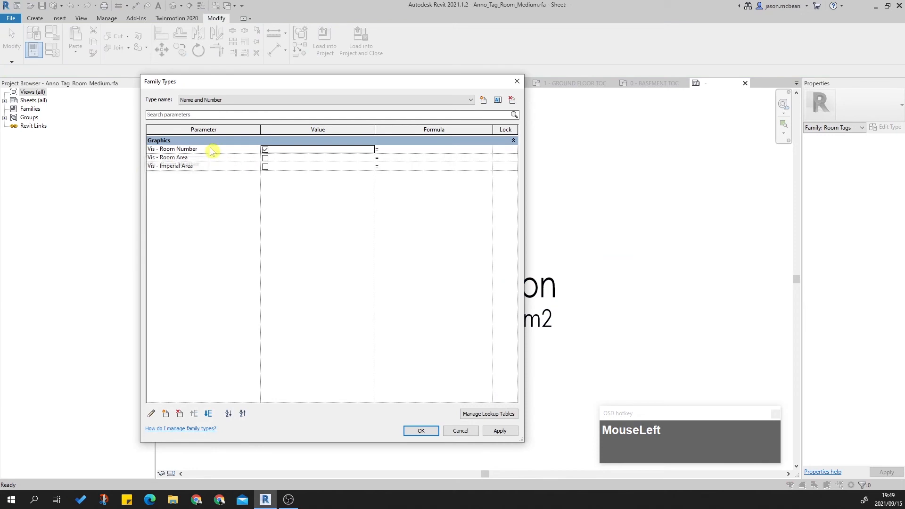
pyautogui.click(156, 166)
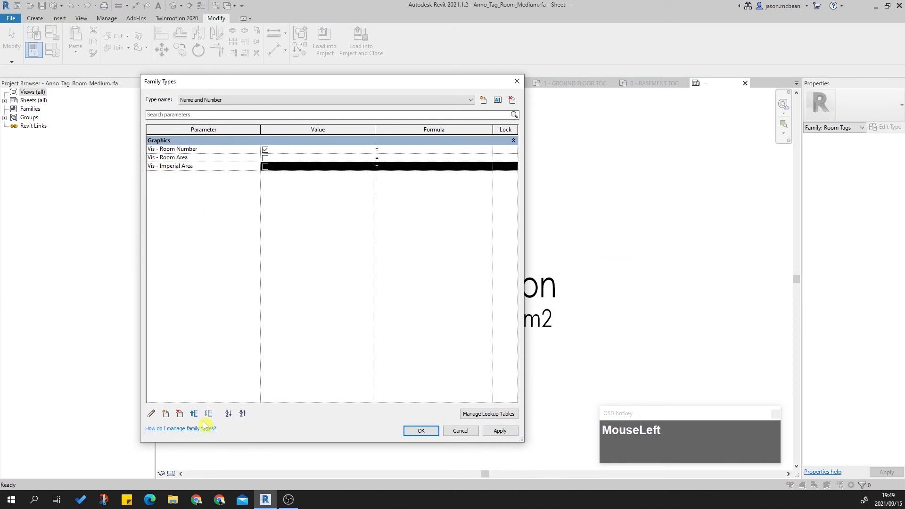
pyautogui.click(179, 414)
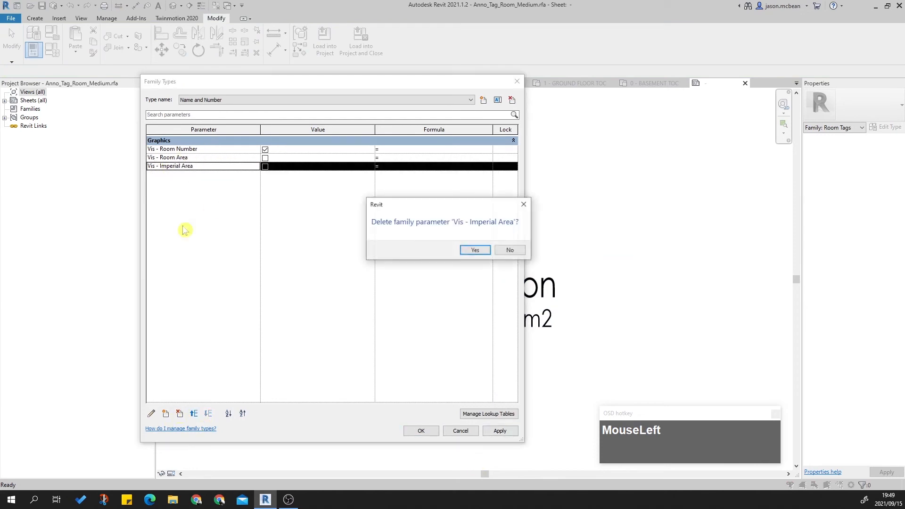
pyautogui.click(475, 251)
# Step: Delete the family types Name Number w Both Areas and Name Number w Metric Area
pyautogui.click(239, 100)
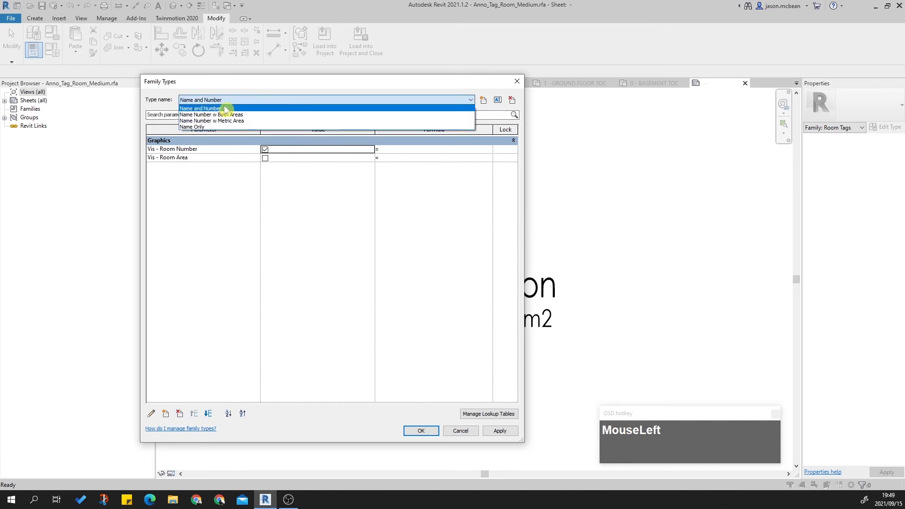
pyautogui.click(232, 115)
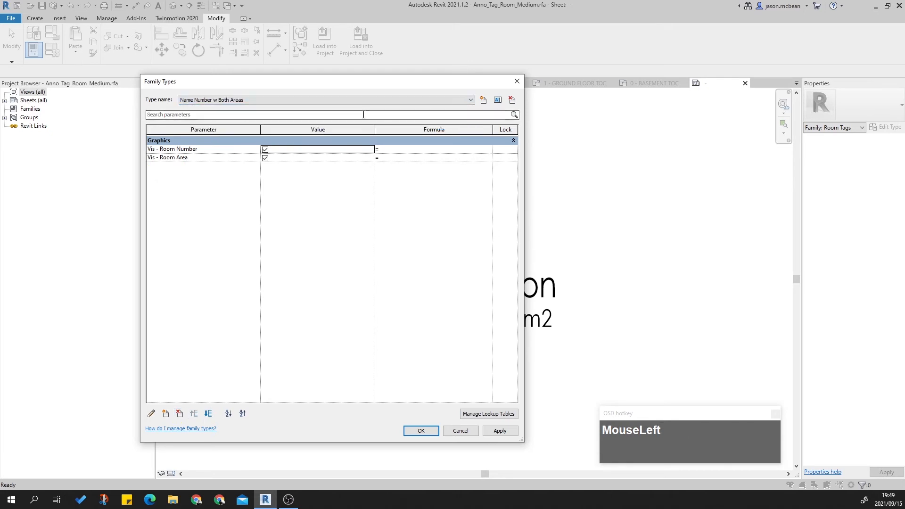
pyautogui.click(511, 99)
pyautogui.click(223, 100)
pyautogui.click(511, 100)
# Step: Review the visibility settings of the Name and Number and Name Only types, and accept the family types with Name Only current
pyautogui.click(217, 100)
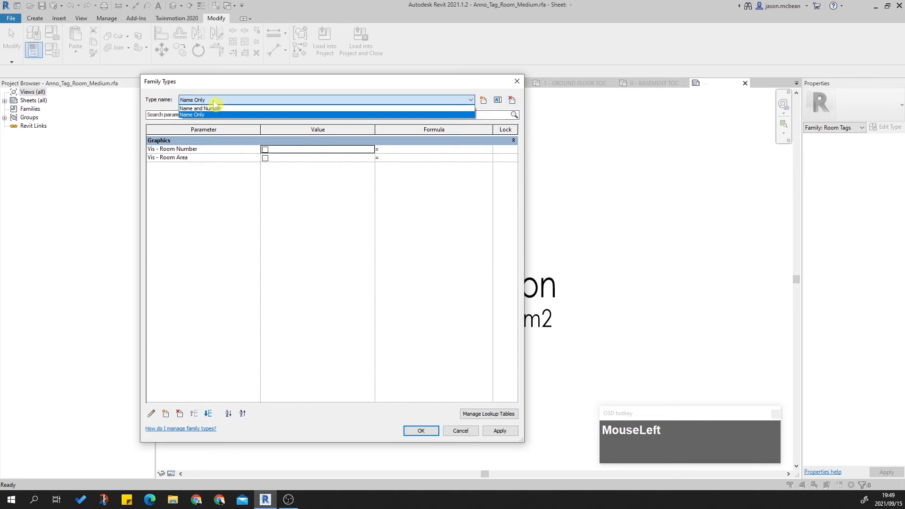
pyautogui.click(216, 115)
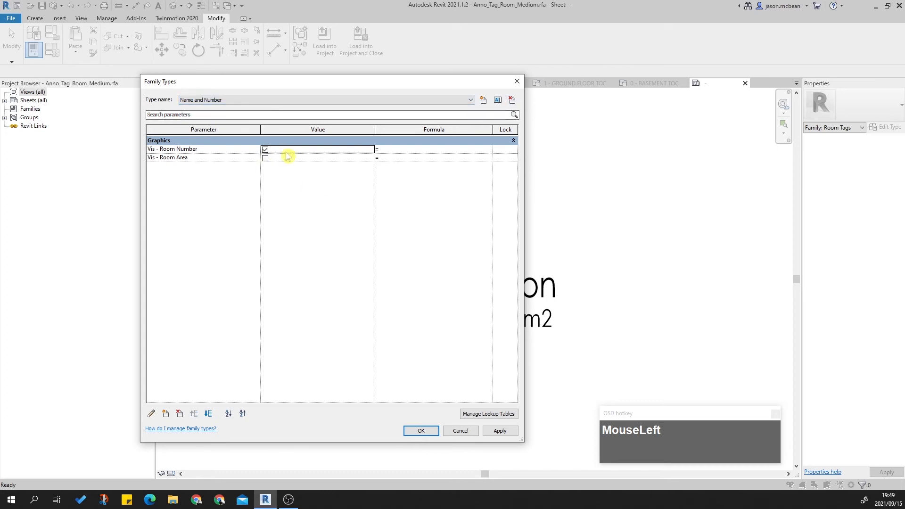
pyautogui.click(227, 100)
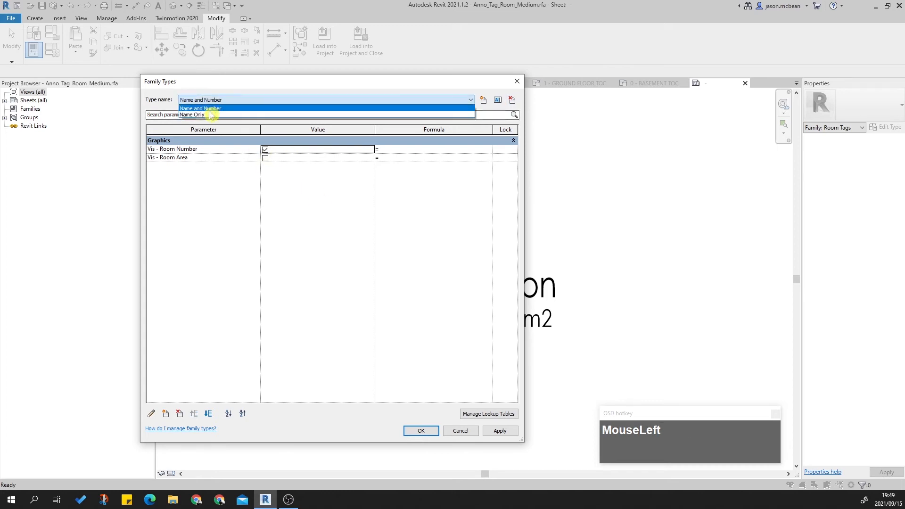
pyautogui.click(211, 114)
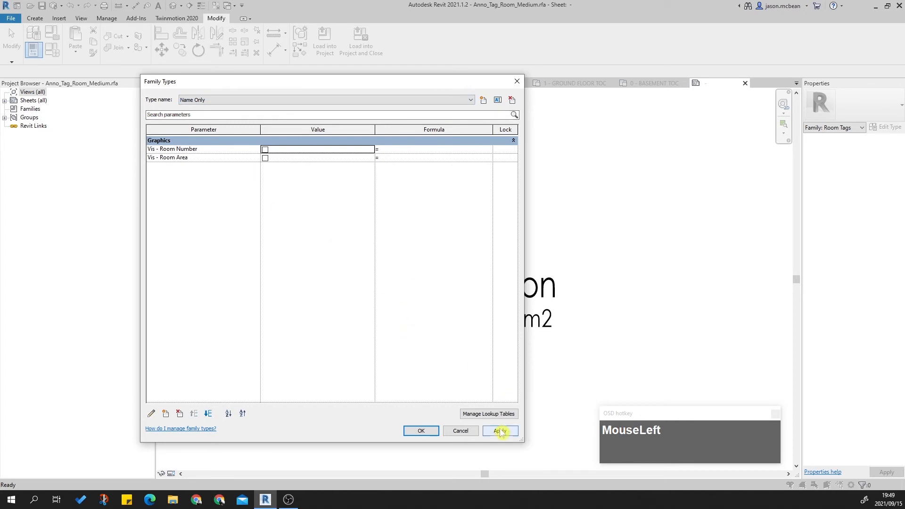
pyautogui.click(421, 430)
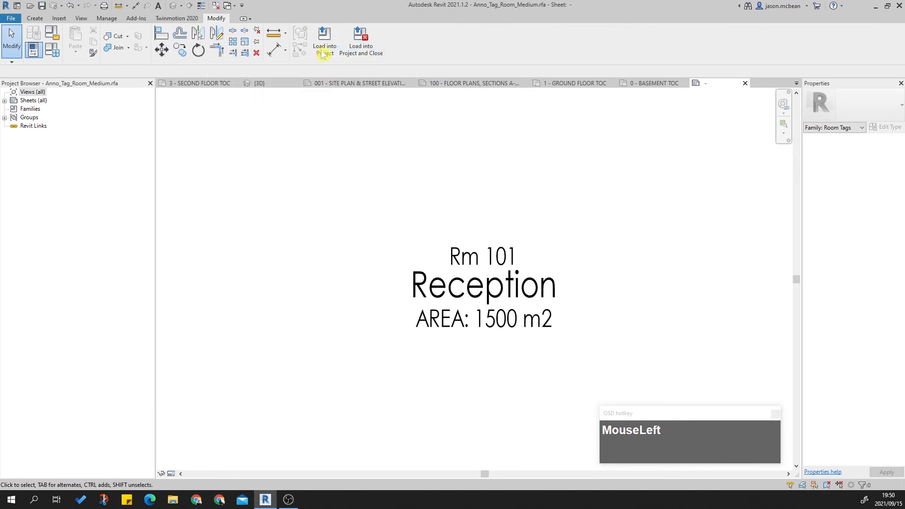
# Step: Load the tag family into the project, overwriting the existing version and its parameter values, and dismiss the save reminder without saving
pyautogui.click(324, 42)
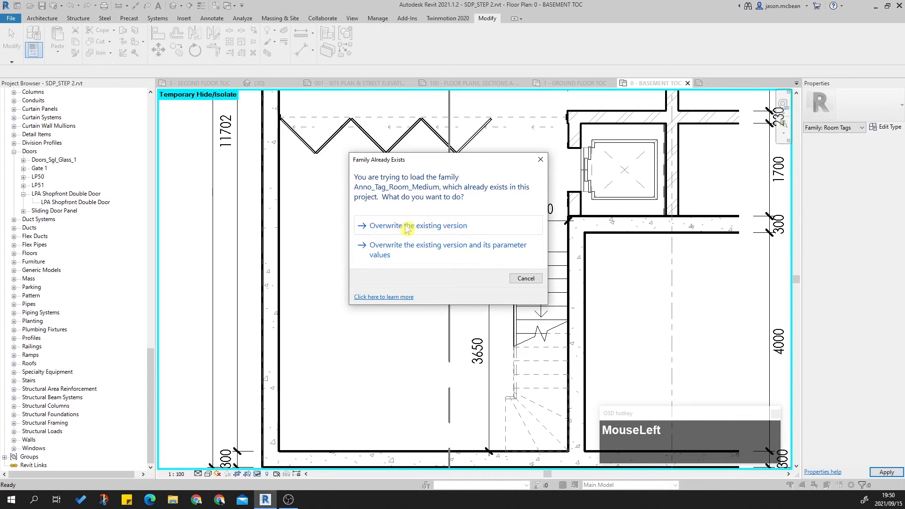
pyautogui.click(400, 248)
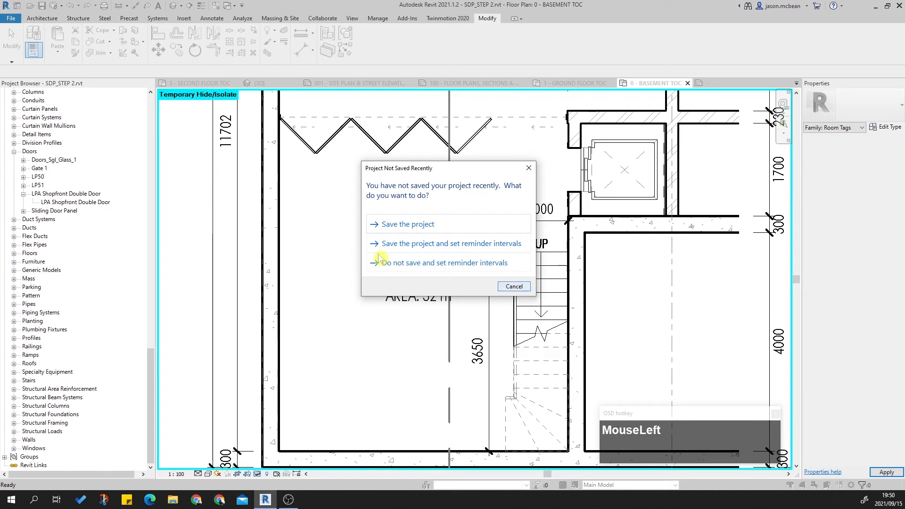
pyautogui.click(460, 263)
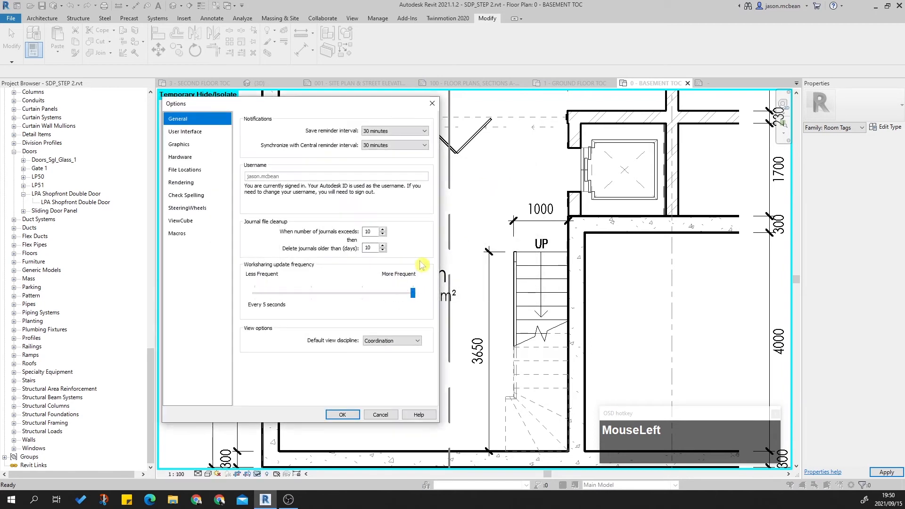
pyautogui.click(395, 415)
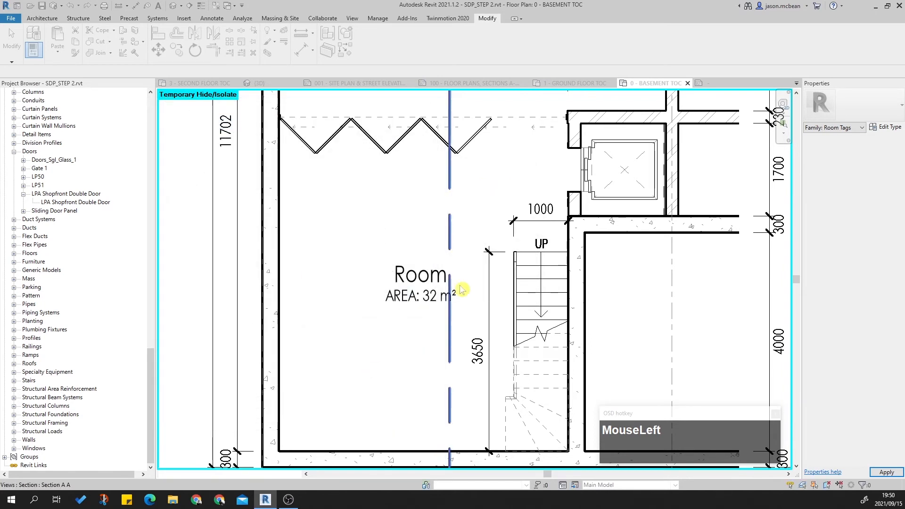
# Step: Check the basement room tag's type and rename the tagged room to WORKSHOP
pyautogui.scroll(-2, 427, 254)
pyautogui.click(424, 270)
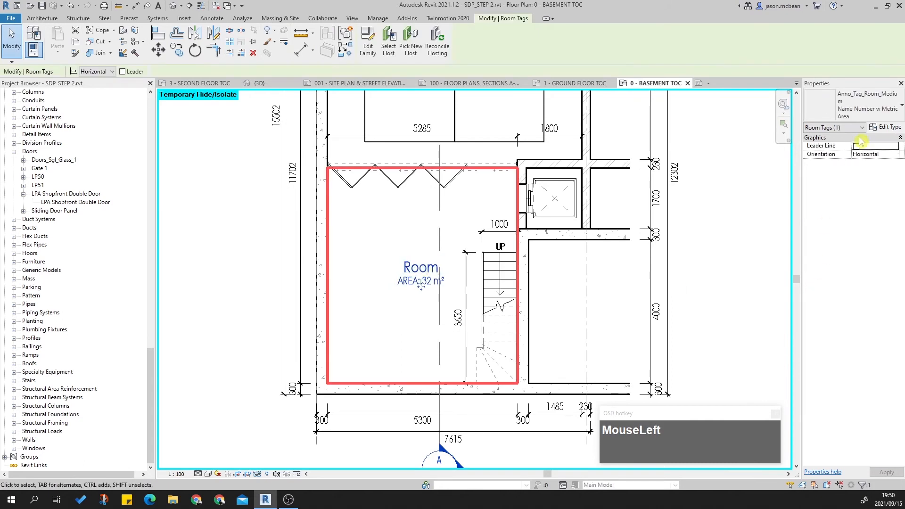
pyautogui.press('Escape')
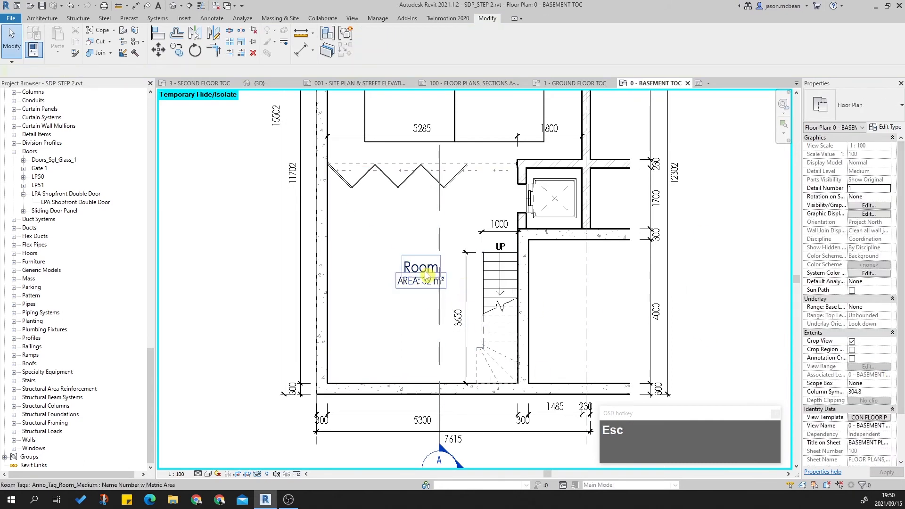
pyautogui.click(421, 278)
pyautogui.click(893, 248)
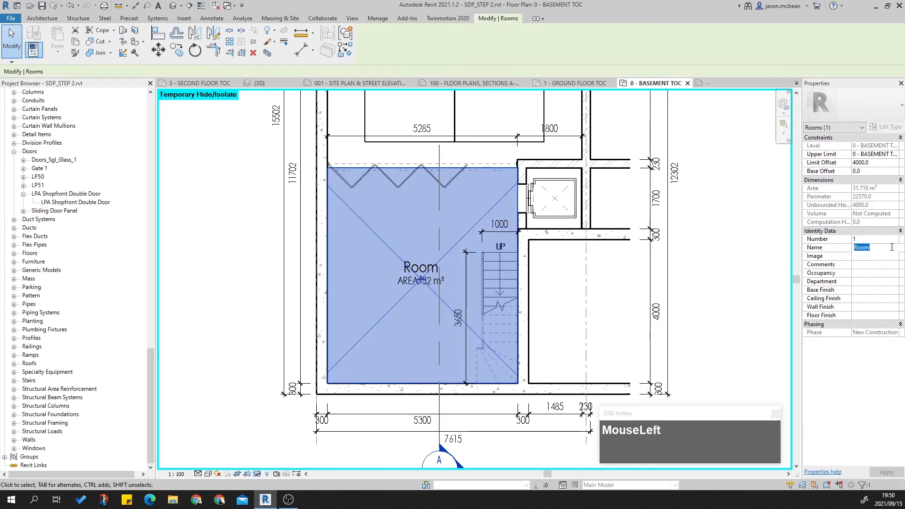
pyautogui.write('WORKSHOP')
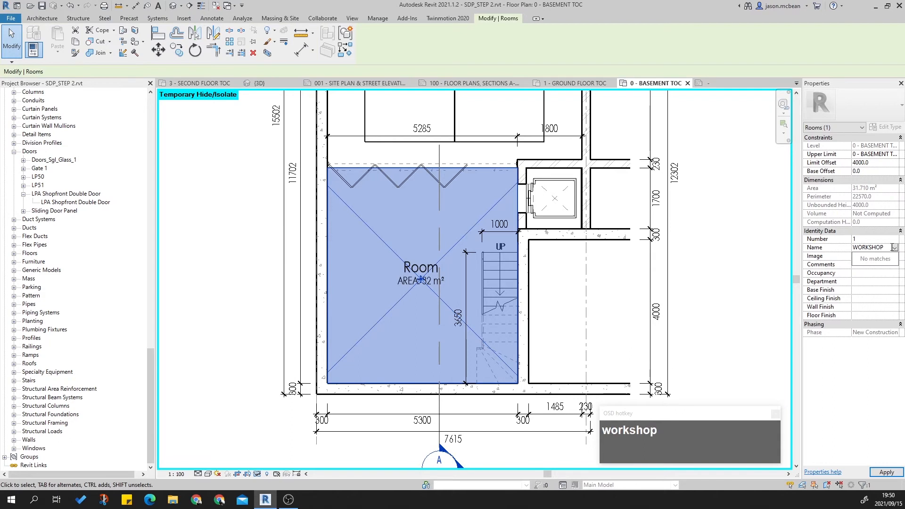
pyautogui.scroll(-2, 394, 266)
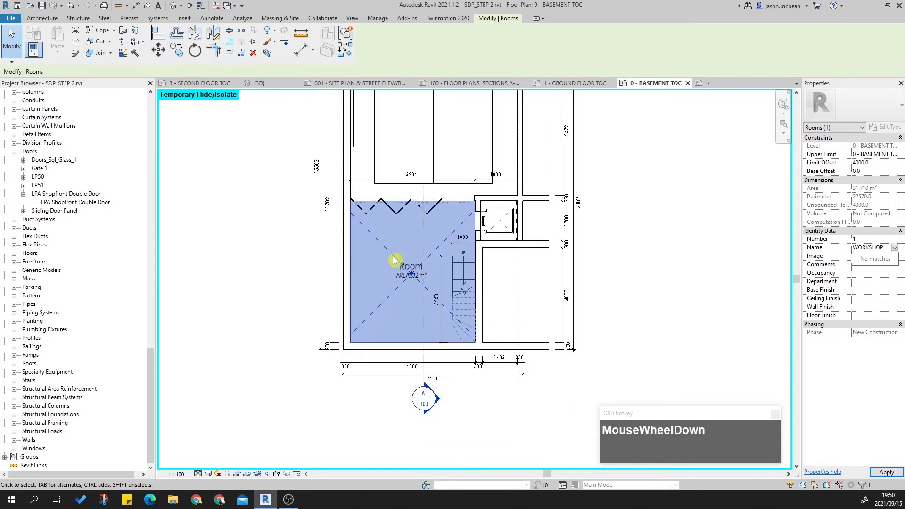
pyautogui.scroll(2, 416, 258)
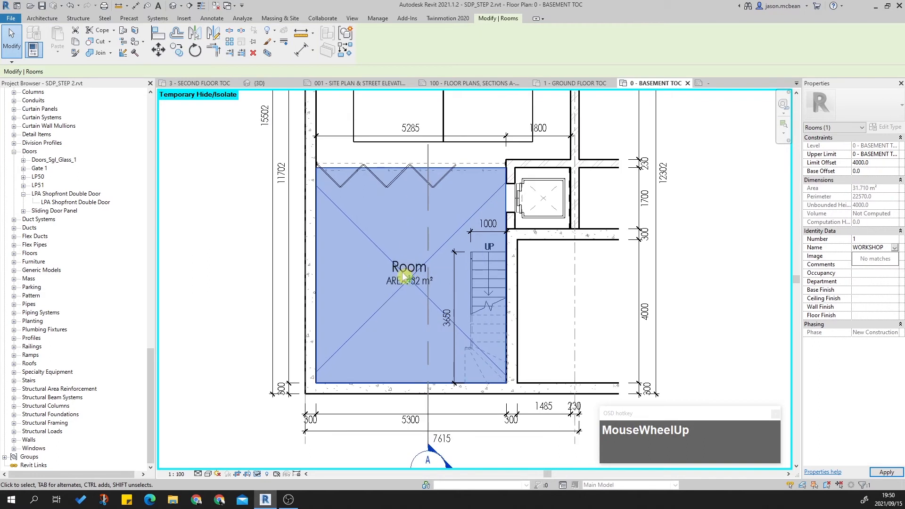
pyautogui.click(421, 301)
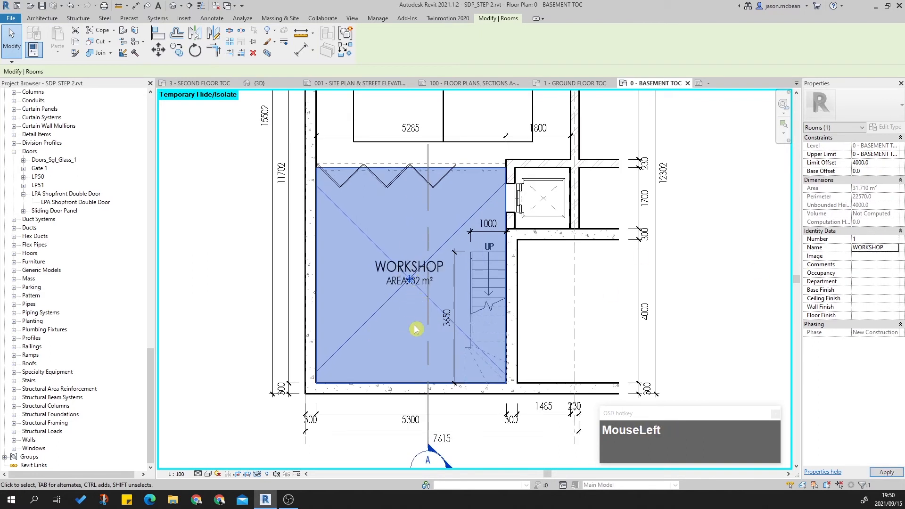
# Step: Examine the WORKSHOP room and its tag's name and area text in the basement plan
pyautogui.press('Escape')
pyautogui.moveTo(417, 322); pyautogui.dragTo(406, 358, button='middle')
pyautogui.click(399, 307)
pyautogui.scroll(-2, 398, 309)
pyautogui.press('Escape')
pyautogui.click(398, 306)
pyautogui.press('Escape')
pyautogui.moveTo(405, 348); pyautogui.dragTo(401, 349, button='middle')
pyautogui.scroll(3, 335, 376)
pyautogui.moveTo(336, 376); pyautogui.dragTo(404, 260, button='middle')
pyautogui.click(404, 261)
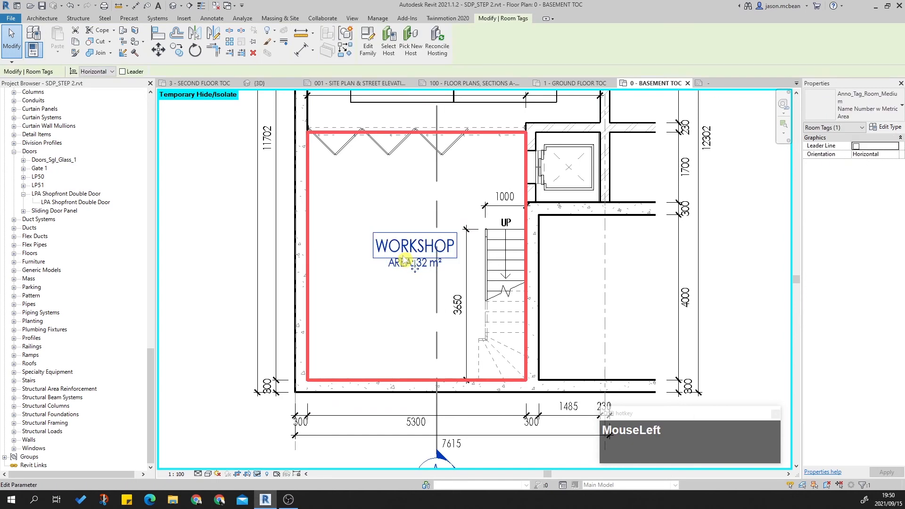
pyautogui.scroll(-3, 415, 330)
pyautogui.moveTo(415, 292); pyautogui.dragTo(426, 265, button='middle')
pyautogui.press('Escape')
pyautogui.scroll(3, 367, 214)
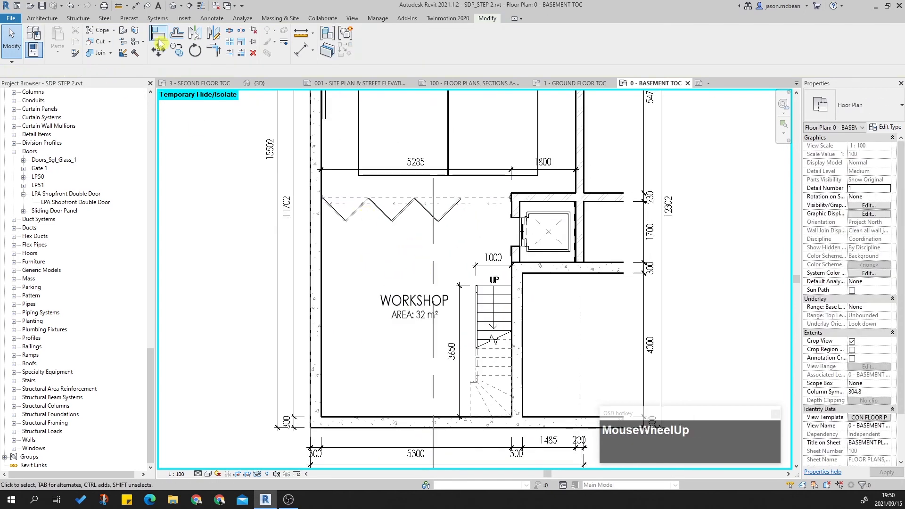
# Step: Place a text note reading LIFT inside the lift car on the basement plan
pyautogui.moveTo(488, 202); pyautogui.dragTo(420, 208, button='middle')
pyautogui.scroll(2, 490, 229)
pyautogui.scroll(-2, 528, 235)
pyautogui.click(42, 18)
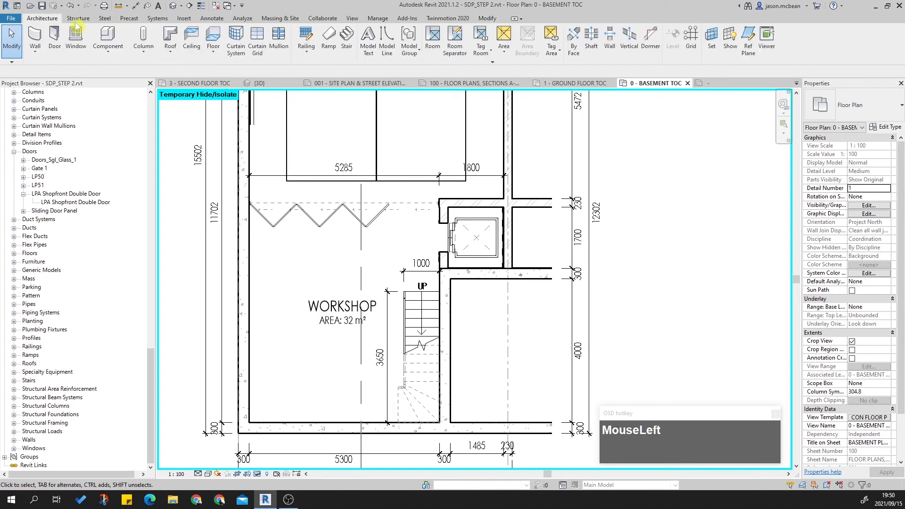
pyautogui.click(211, 18)
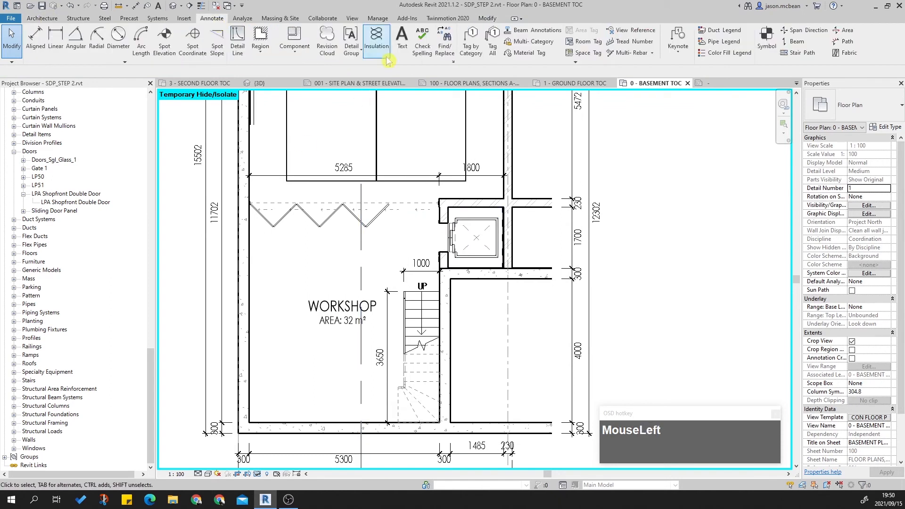
pyautogui.click(404, 46)
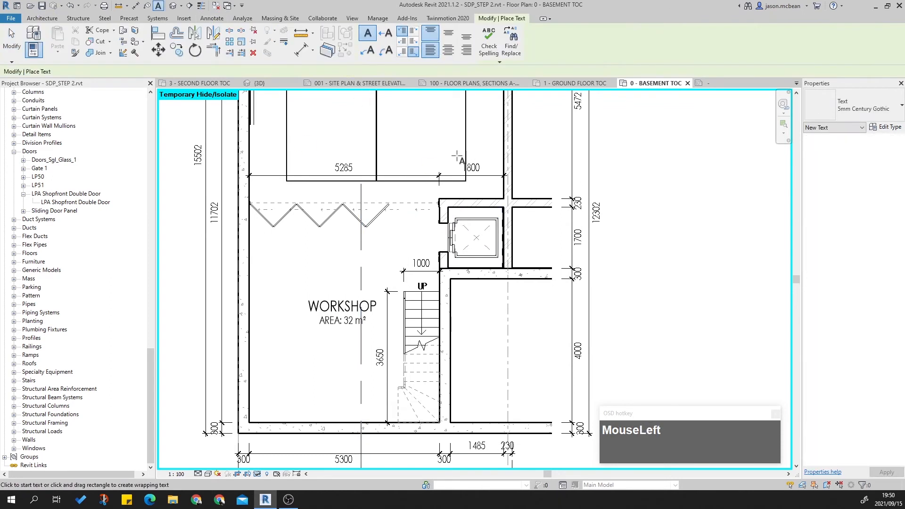
pyautogui.moveTo(468, 220); pyautogui.dragTo(502, 258)
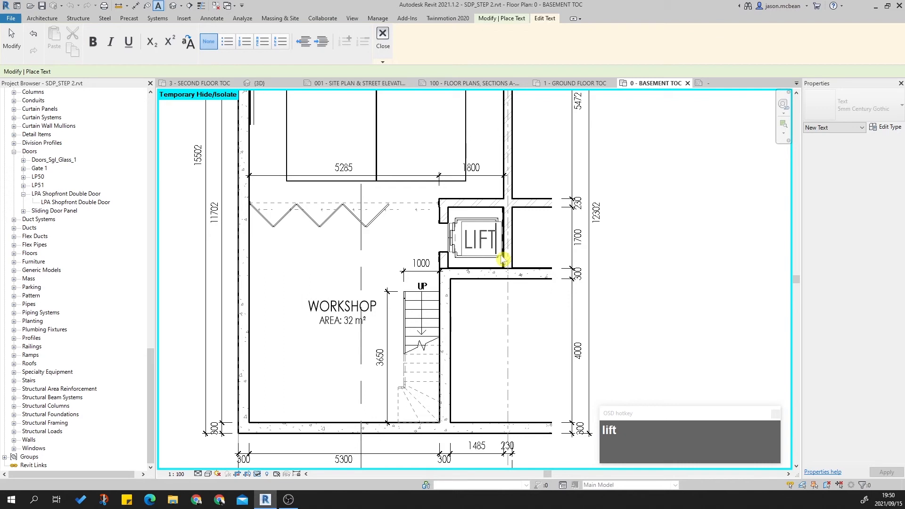
pyautogui.click(503, 259)
pyautogui.press('Escape')
pyautogui.press('Escape')
pyautogui.click(479, 245)
pyautogui.press('Escape')
# Step: Switch the LIFT note to the 3mm text type, and reposition and narrow its text box within the lift car
pyautogui.click(480, 241)
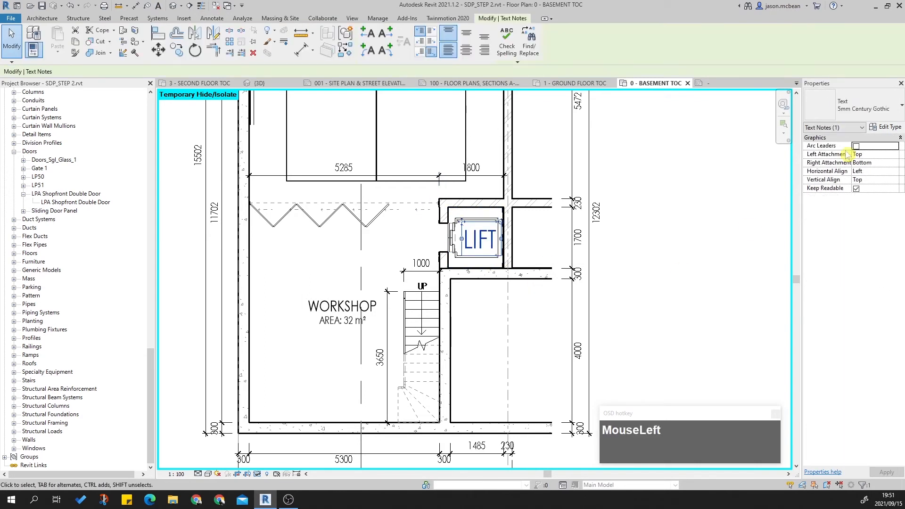
pyautogui.click(839, 114)
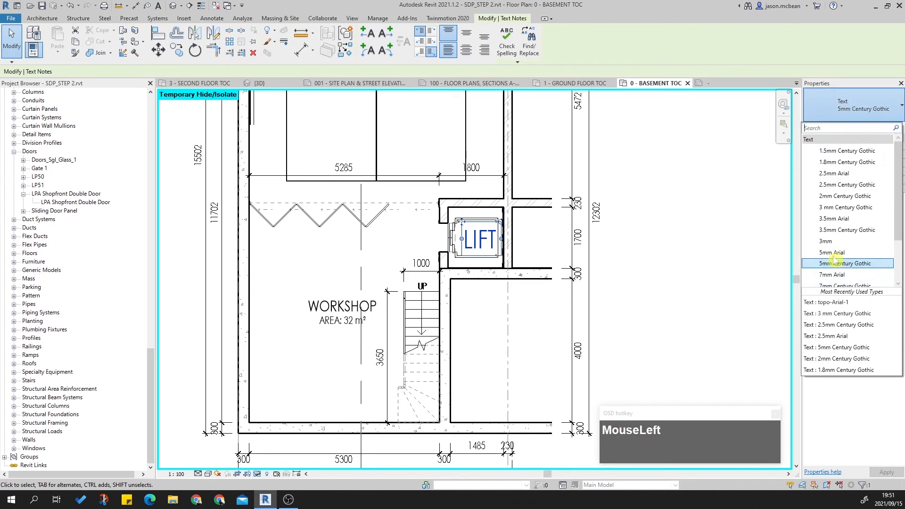
pyautogui.click(834, 242)
pyautogui.scroll(5, 471, 229)
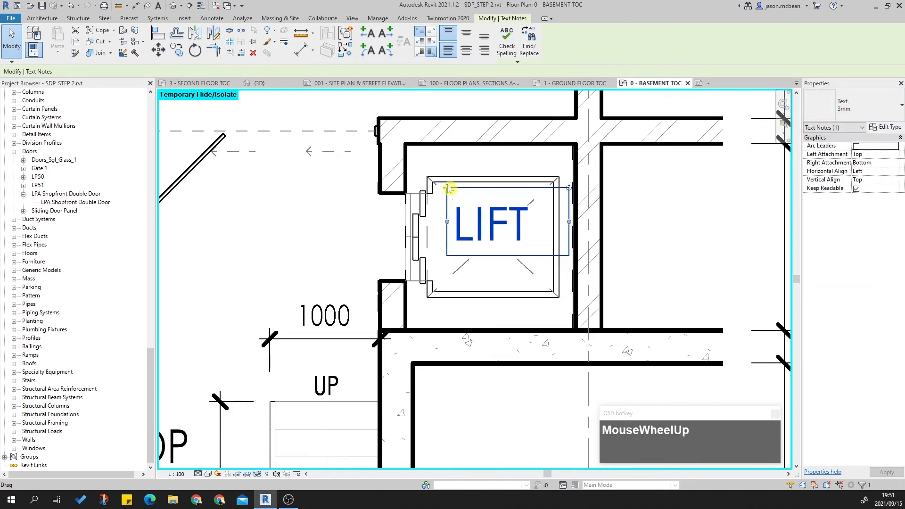
pyautogui.click(434, 206)
pyautogui.moveTo(434, 206); pyautogui.dragTo(433, 200)
pyautogui.moveTo(555, 233); pyautogui.dragTo(544, 233)
# Step: Set the LIFT note to the 3.5mm Century Gothic type and centre it in the lift car
pyautogui.click(844, 104)
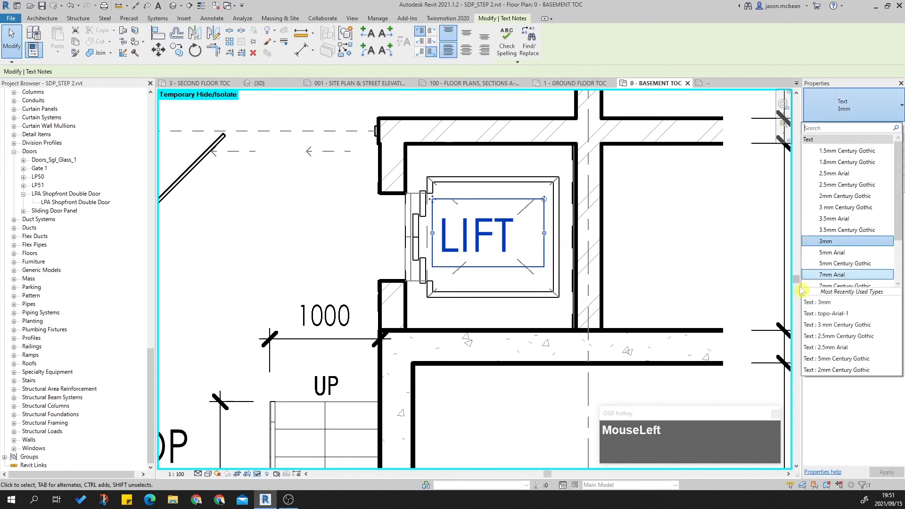
pyautogui.click(847, 230)
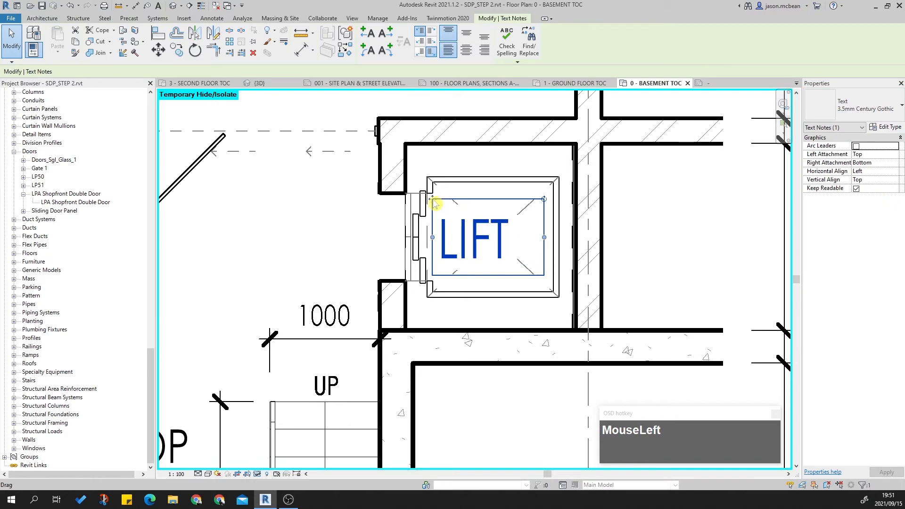
pyautogui.moveTo(434, 203); pyautogui.dragTo(448, 204)
pyautogui.press('Escape')
pyautogui.scroll(-3, 600, 257)
pyautogui.moveTo(598, 340); pyautogui.dragTo(626, 330, button='middle')
pyautogui.press('Escape')
# Step: Open the WORKSHOP tag's family for editing and set the room name label's text size to 3.5 mm
pyautogui.click(423, 282)
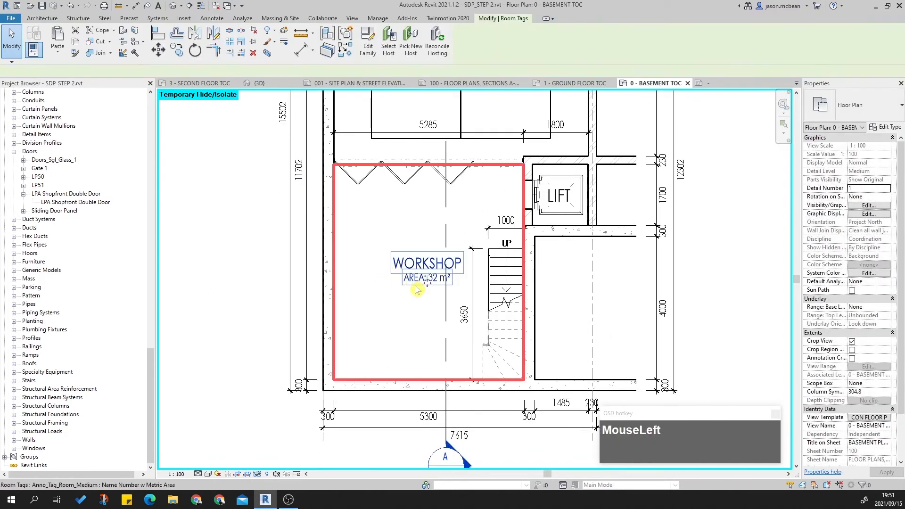
pyautogui.click(367, 50)
pyautogui.click(448, 285)
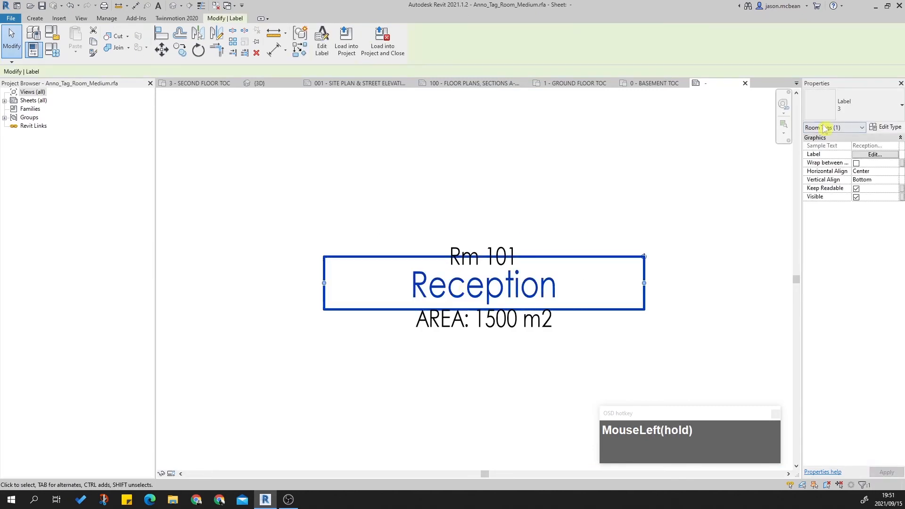
pyautogui.click(882, 126)
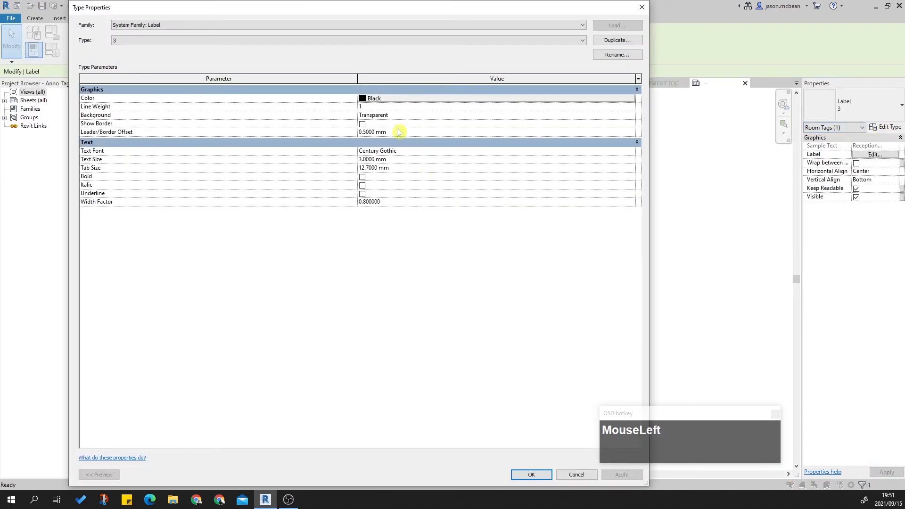
pyautogui.click(408, 158)
pyautogui.write('3.5')
pyautogui.click(612, 475)
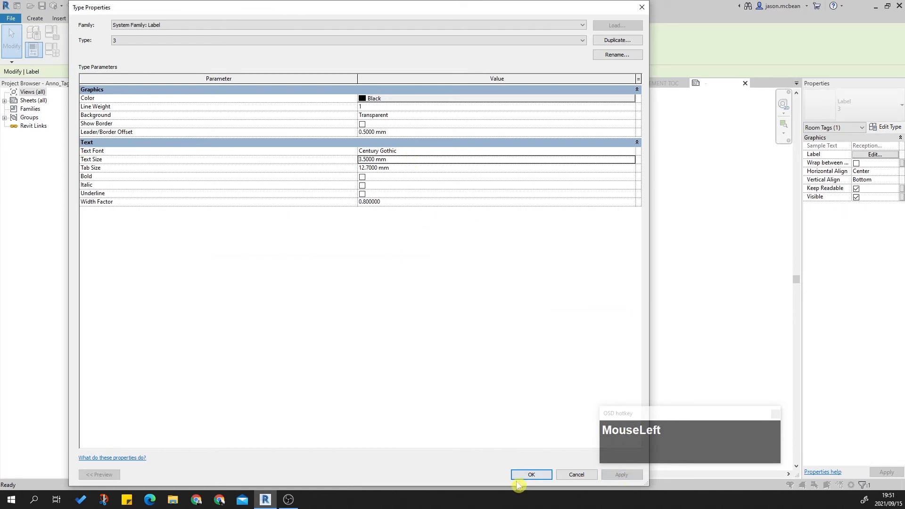
pyautogui.click(524, 475)
pyautogui.scroll(-2, 499, 343)
pyautogui.press('Escape')
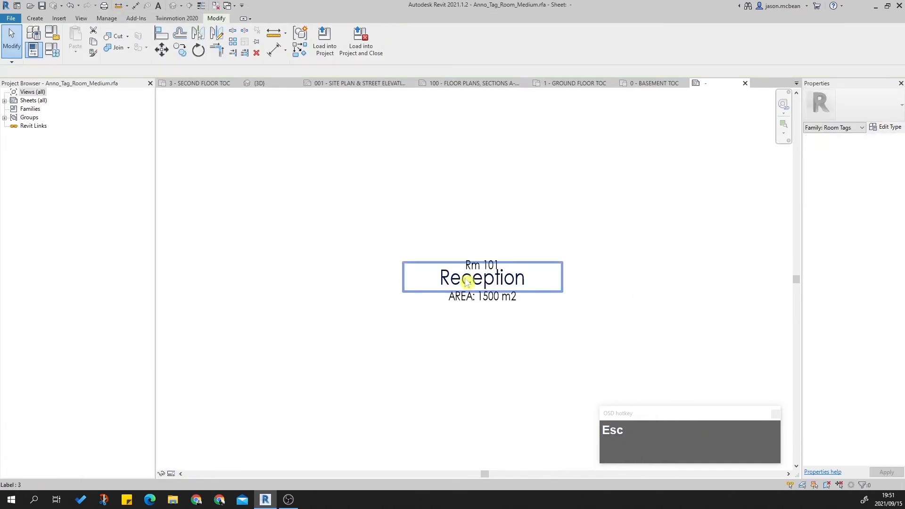
# Step: Move the area label slightly down to leave more space beneath the room name label
pyautogui.click(493, 295)
pyautogui.scroll(1, 493, 296)
pyautogui.scroll(2, 493, 296)
pyautogui.click(478, 309)
pyautogui.click(433, 238)
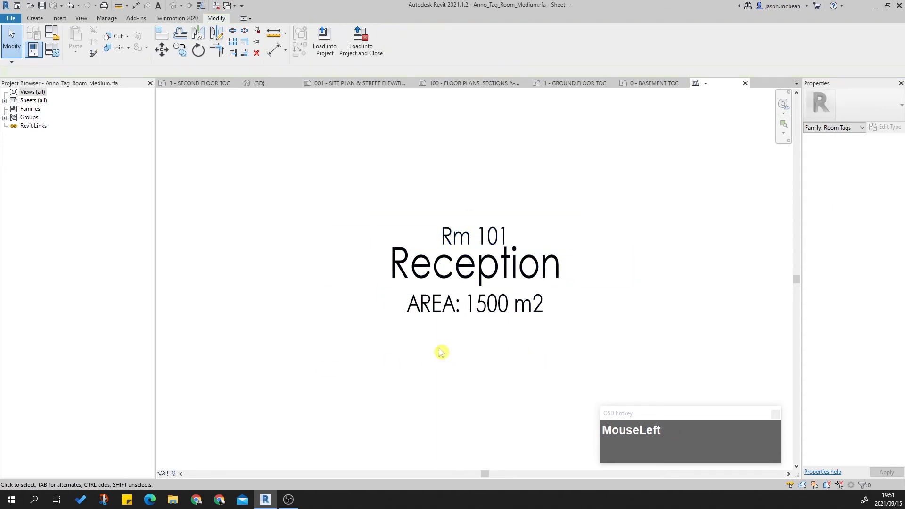
# Step: Load the edited tag family into the project, overwriting the existing version, and check the WORKSHOP tag on the basement plan
pyautogui.click(325, 40)
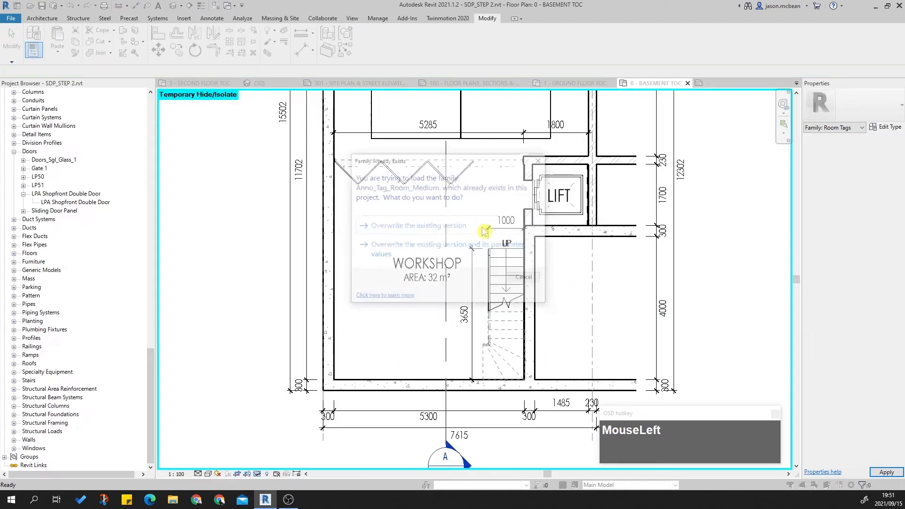
pyautogui.click(417, 226)
pyautogui.scroll(-3, 543, 269)
pyautogui.moveTo(569, 303); pyautogui.dragTo(586, 344, button='middle')
pyautogui.scroll(1, 528, 327)
pyautogui.press('Escape')
pyautogui.click(476, 324)
pyautogui.press('Escape')
pyautogui.middleClick(468, 390)
pyautogui.press('Escape')
pyautogui.moveTo(482, 287); pyautogui.dragTo(468, 357, button='middle')
pyautogui.press('Escape')
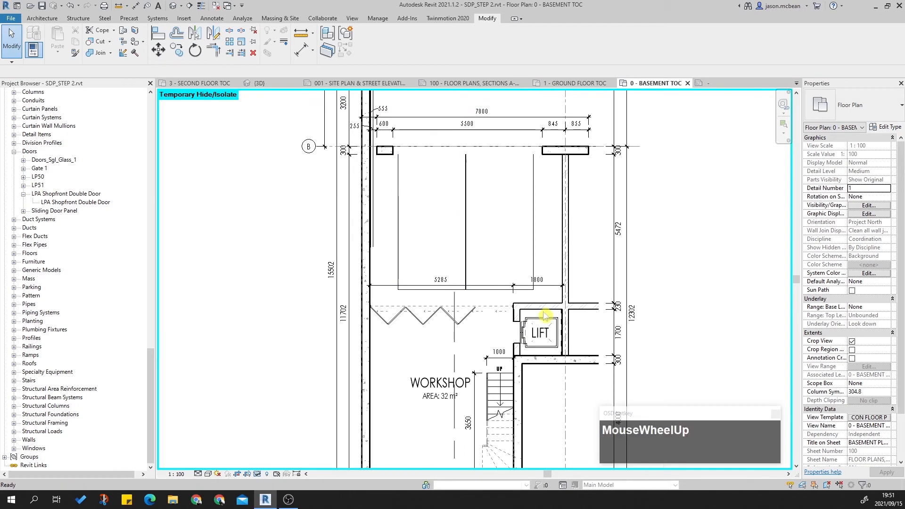
pyautogui.scroll(3, 537, 330)
pyautogui.press('Tab')
pyautogui.click(543, 346)
pyautogui.scroll(-1, 541, 344)
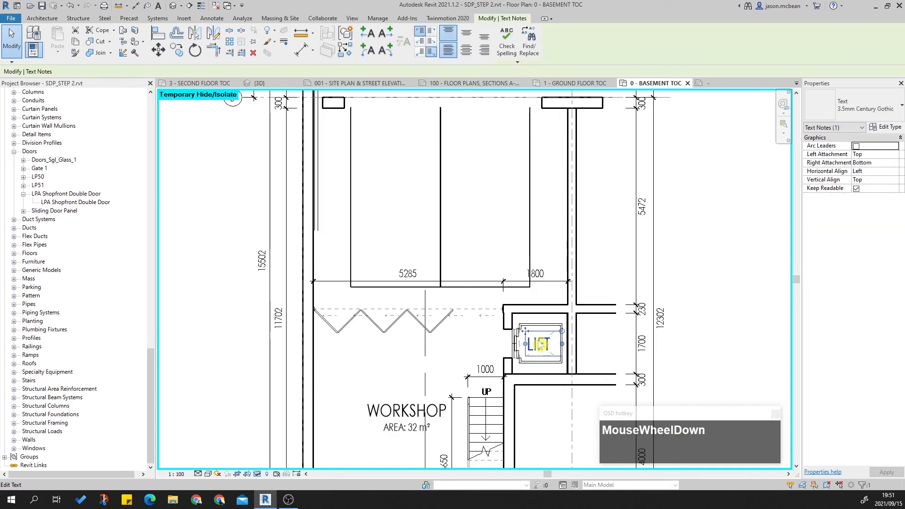
pyautogui.keyDown('ctrl'); pyautogui.moveTo(523, 326); pyautogui.dragTo(418, 180); pyautogui.keyUp('ctrl')
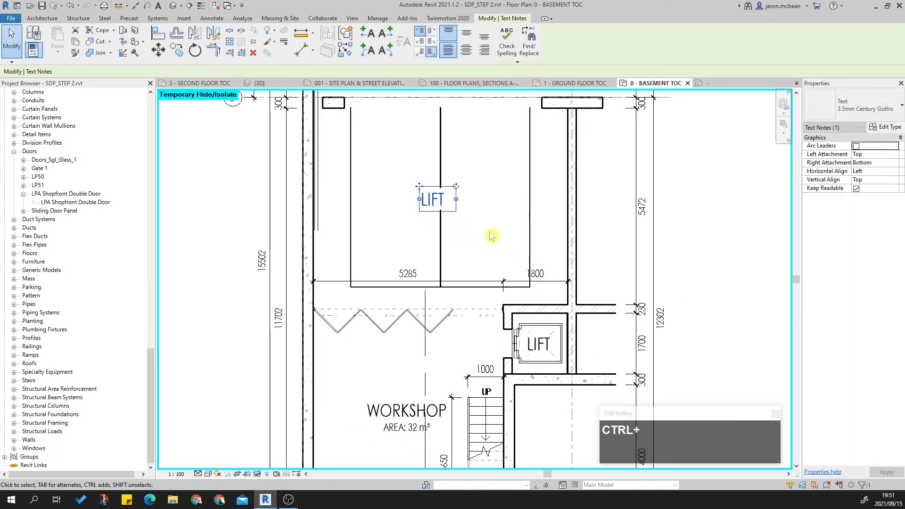
pyautogui.hotkey('ctrl', 'Delete')
# Step: Try to place a tagged room in the unenclosed parking bay above the workshop, and delete it
pyautogui.moveTo(406, 350); pyautogui.dragTo(380, 295, button='middle')
pyautogui.scroll(-2, 383, 228)
pyautogui.moveTo(383, 229); pyautogui.dragTo(414, 208, button='middle')
pyautogui.scroll(1, 318, 220)
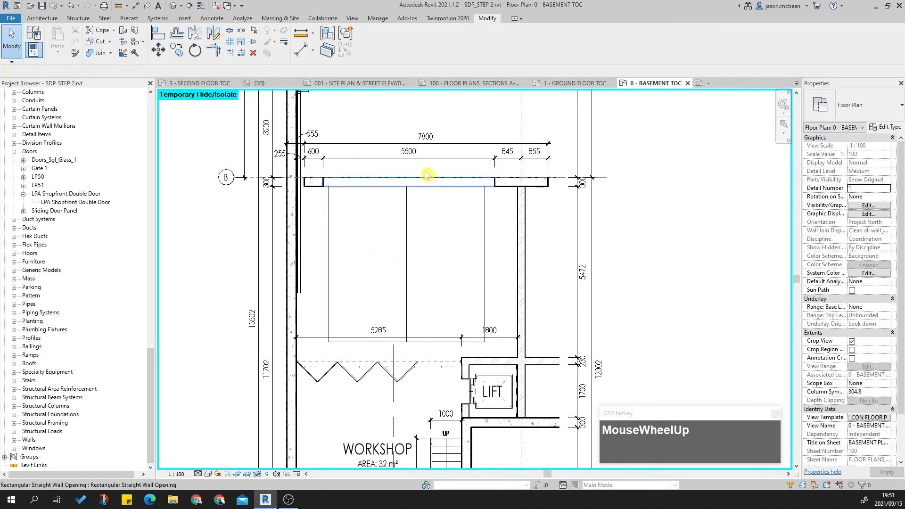
pyautogui.click(42, 18)
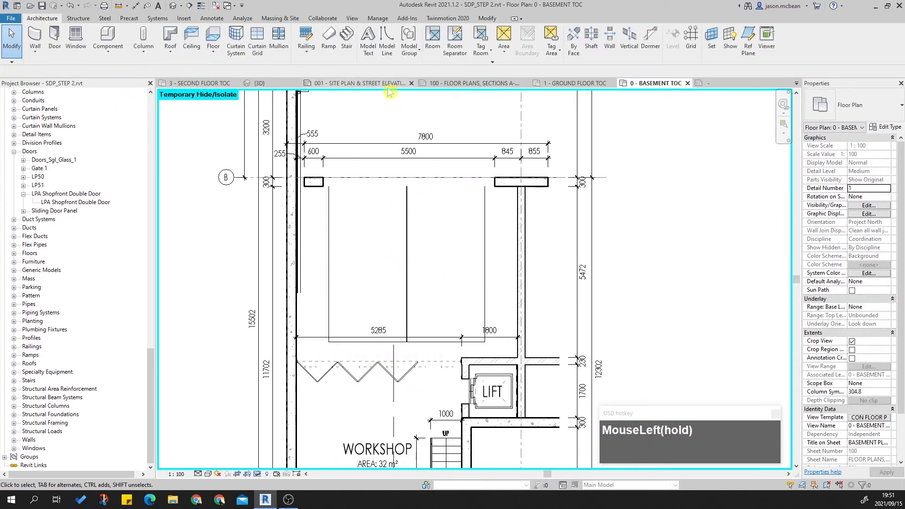
pyautogui.click(454, 31)
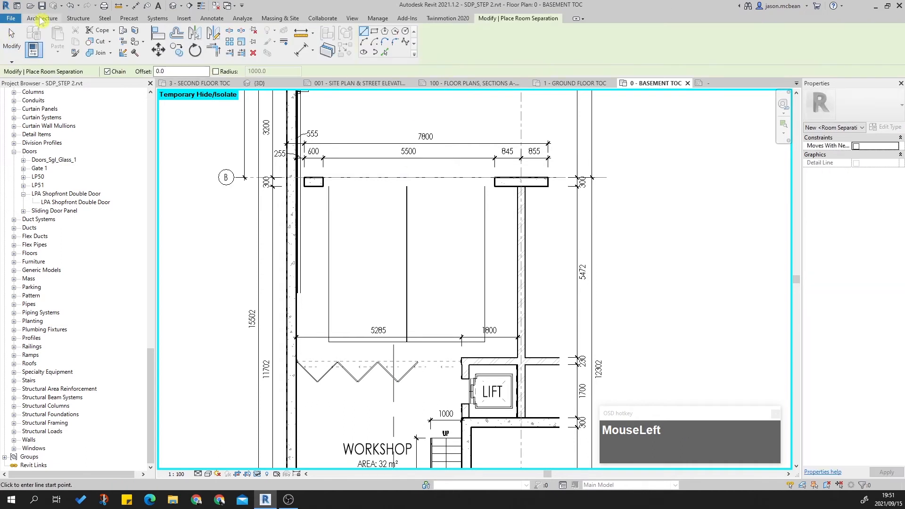
pyautogui.click(432, 37)
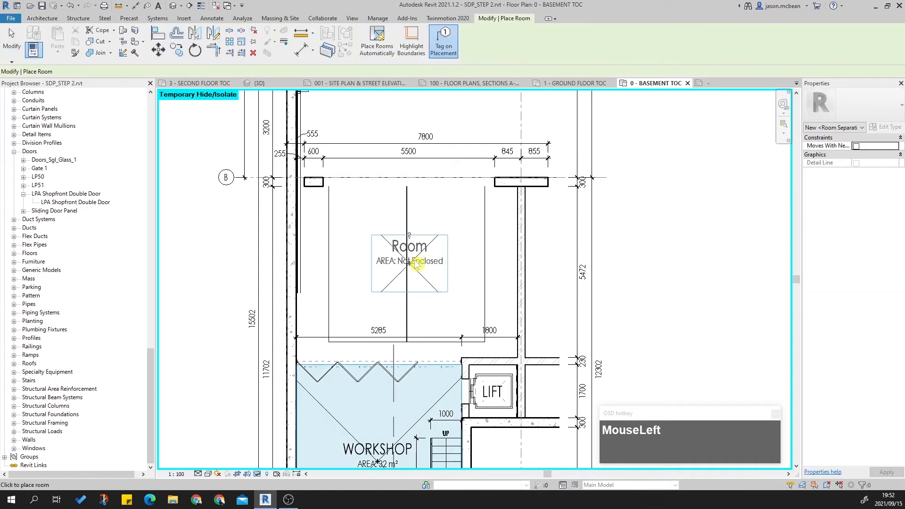
pyautogui.click(420, 244)
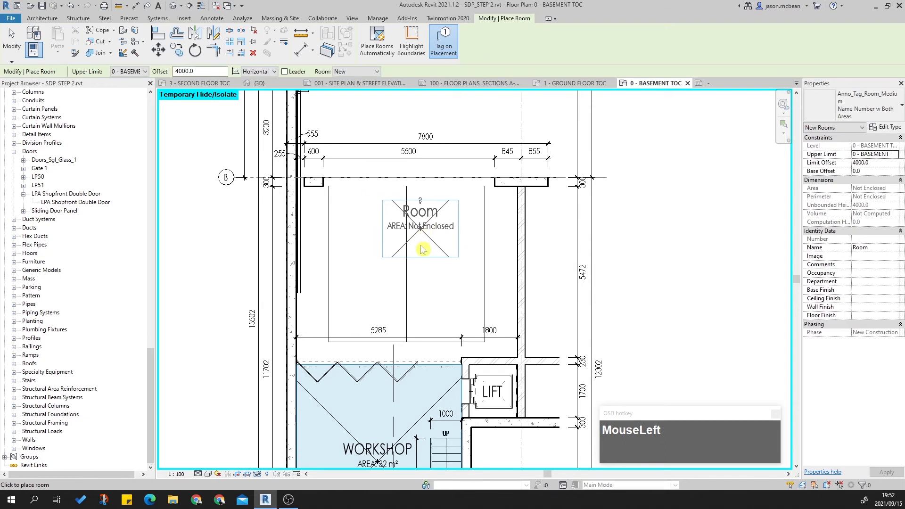
pyautogui.press('Escape')
pyautogui.press('Escape')
pyautogui.scroll(-2, 444, 260)
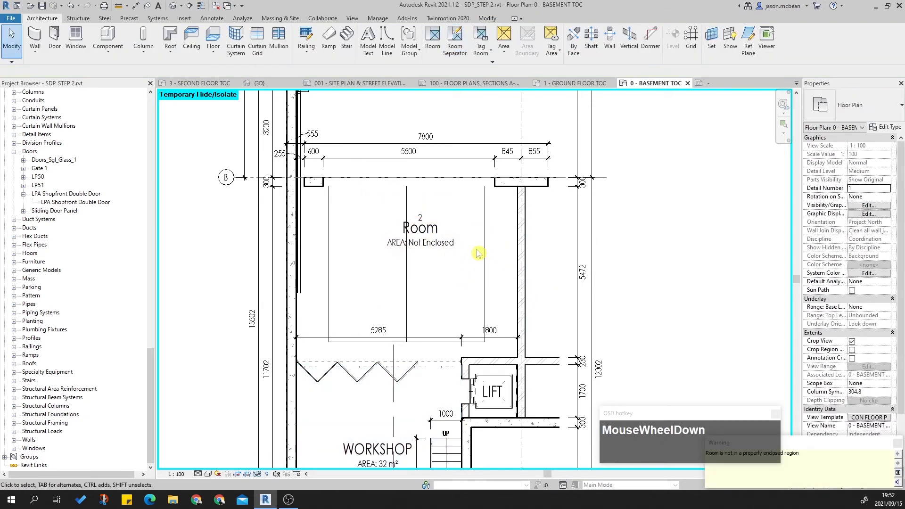
pyautogui.click(447, 261)
pyautogui.press('Escape')
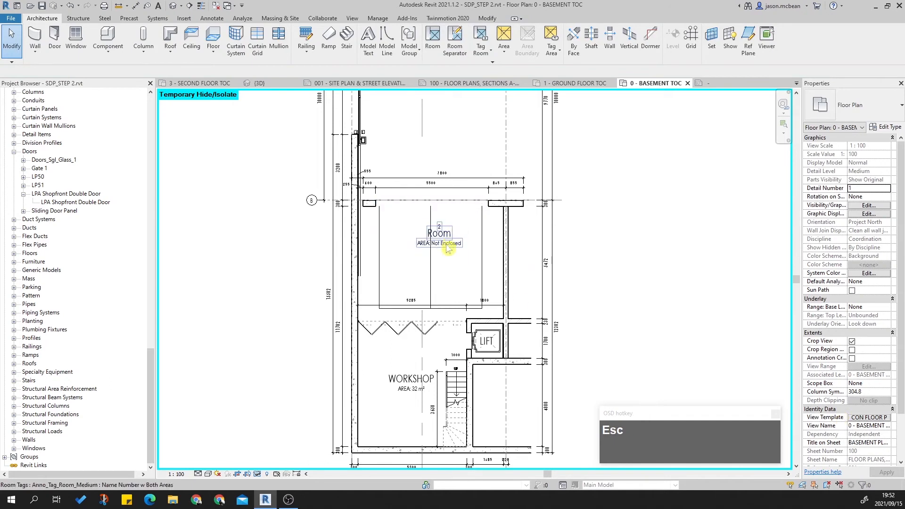
pyautogui.click(449, 262)
pyautogui.press('Delete')
# Step: Draw a room separation line about 7000 mm long across the parking bay's opening, along the inner face of the grid B piers
pyautogui.scroll(2, 452, 261)
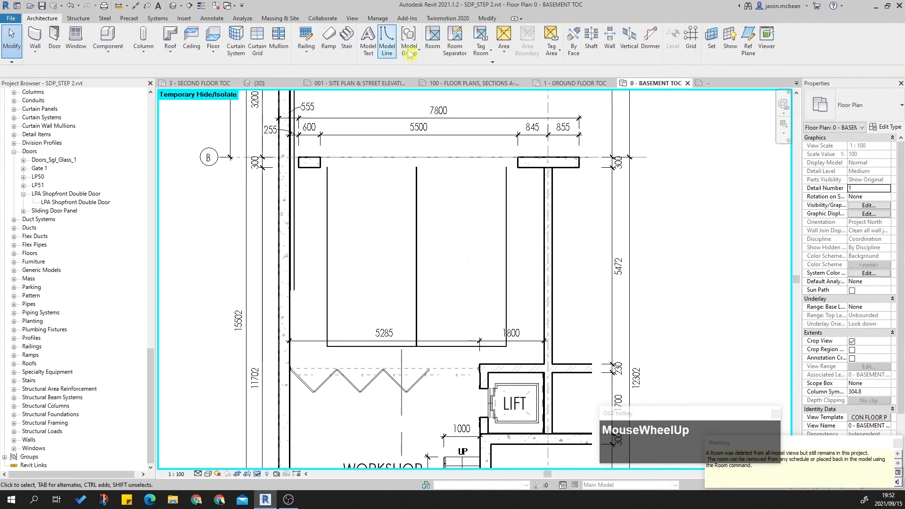
pyautogui.click(454, 40)
pyautogui.scroll(3, 299, 167)
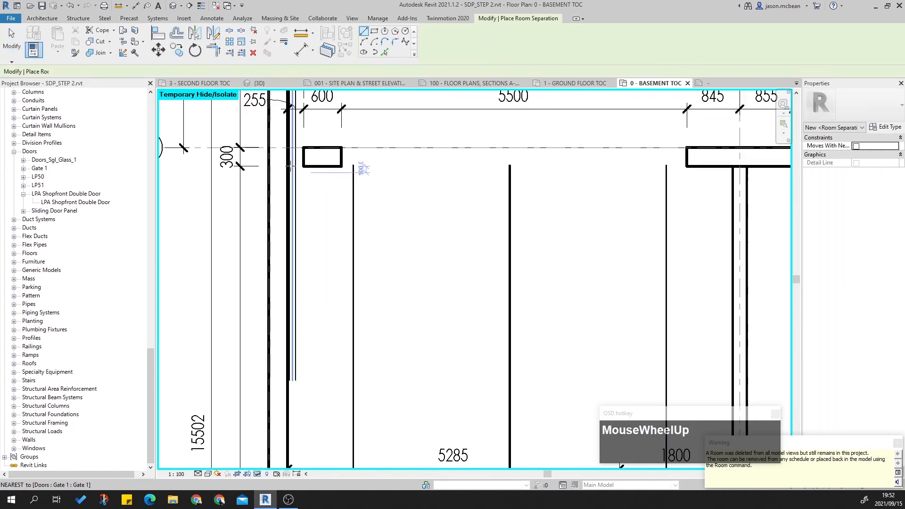
pyautogui.click(298, 167)
pyautogui.scroll(-3, 664, 172)
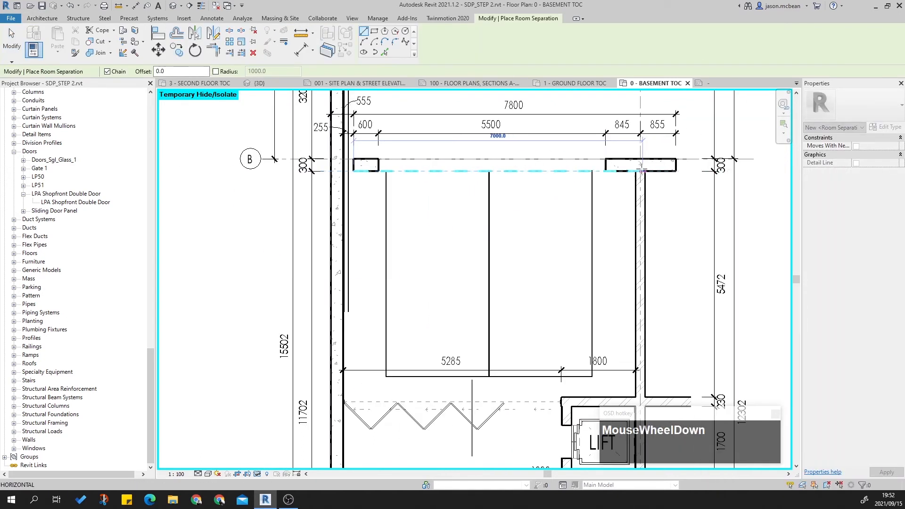
pyautogui.click(635, 171)
pyautogui.press('Escape')
pyautogui.press('Escape')
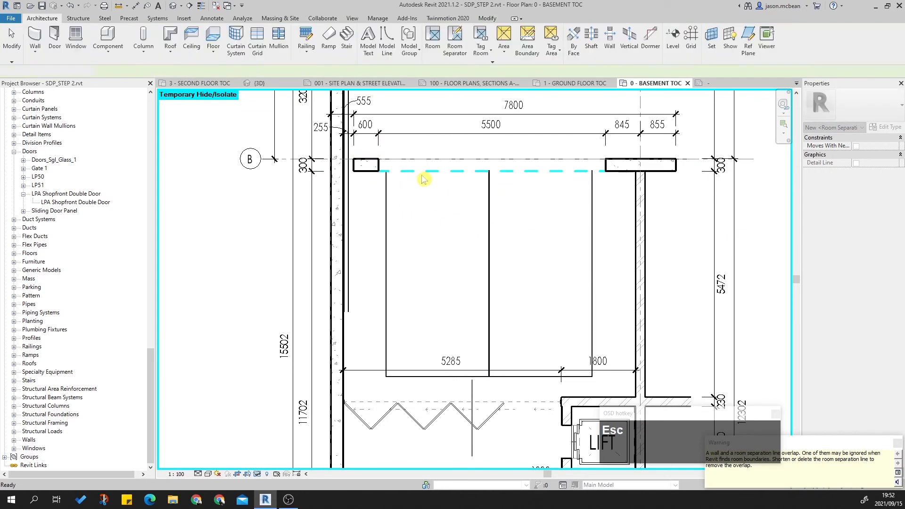
pyautogui.click(413, 172)
pyautogui.scroll(2, 341, 183)
pyautogui.press('Tab')
pyautogui.click(410, 172)
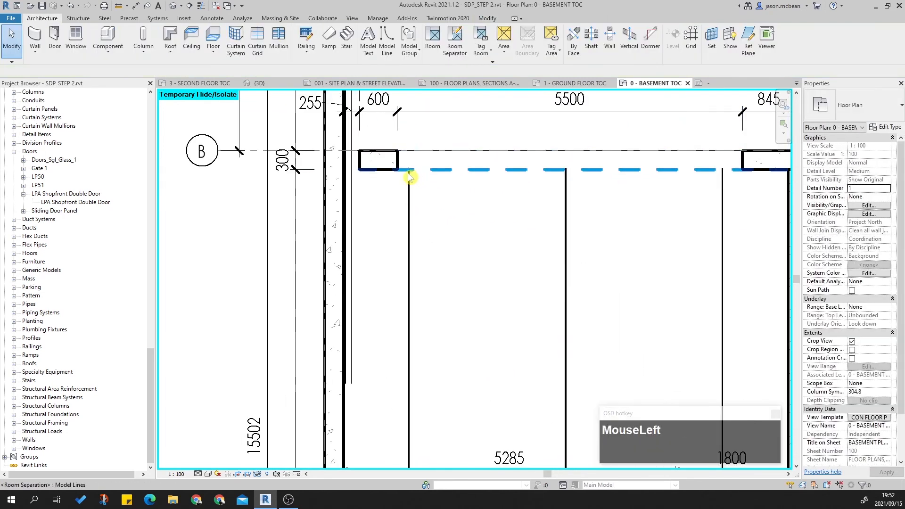
pyautogui.press('Escape')
# Step: Place a tagged room in the parking bay enclosed by the separation line and select its tag
pyautogui.scroll(-2, 422, 206)
pyautogui.moveTo(443, 230); pyautogui.dragTo(380, 218, button='middle')
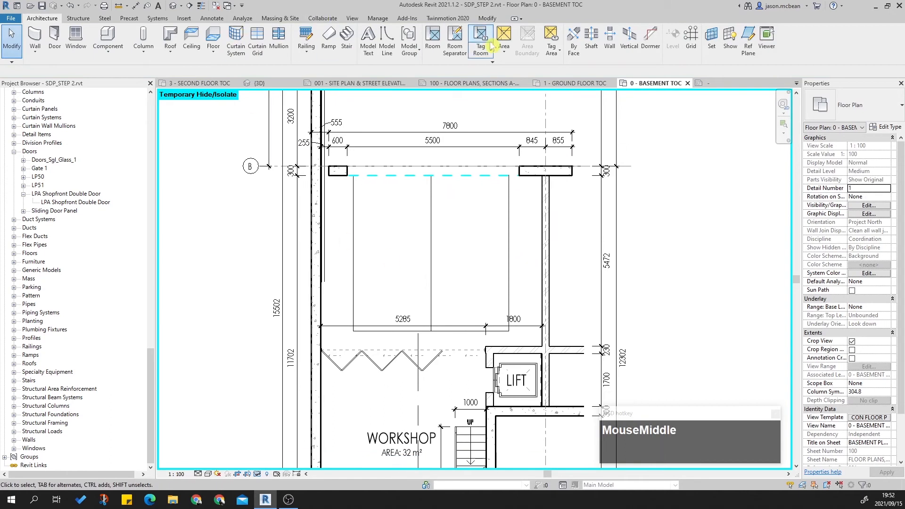
pyautogui.click(432, 36)
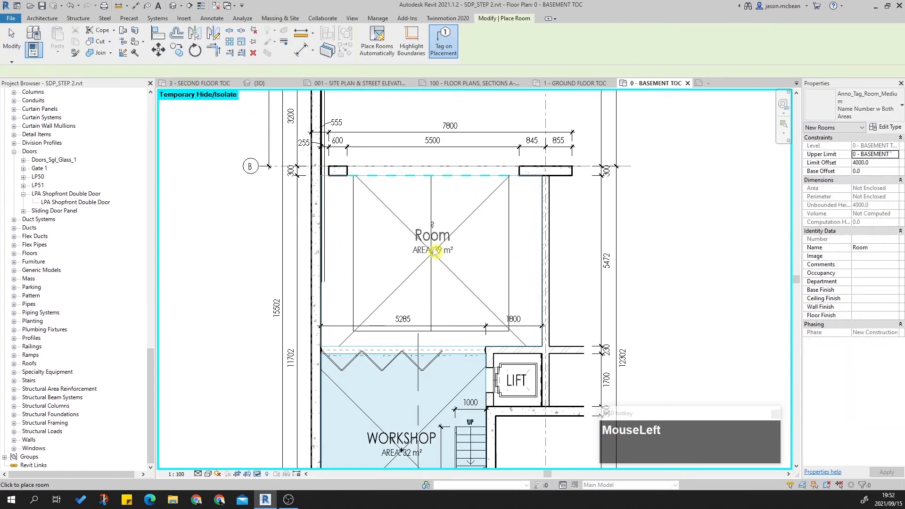
pyautogui.click(434, 236)
pyautogui.press('Escape')
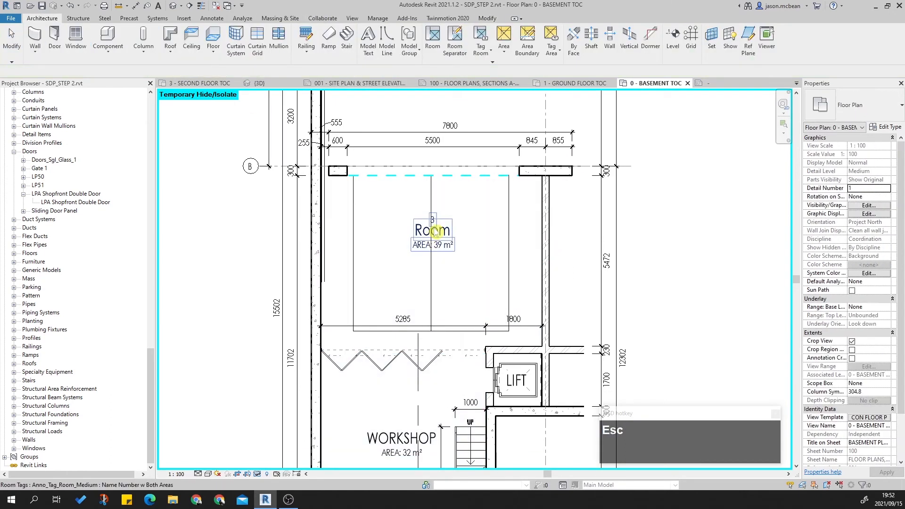
pyautogui.click(433, 231)
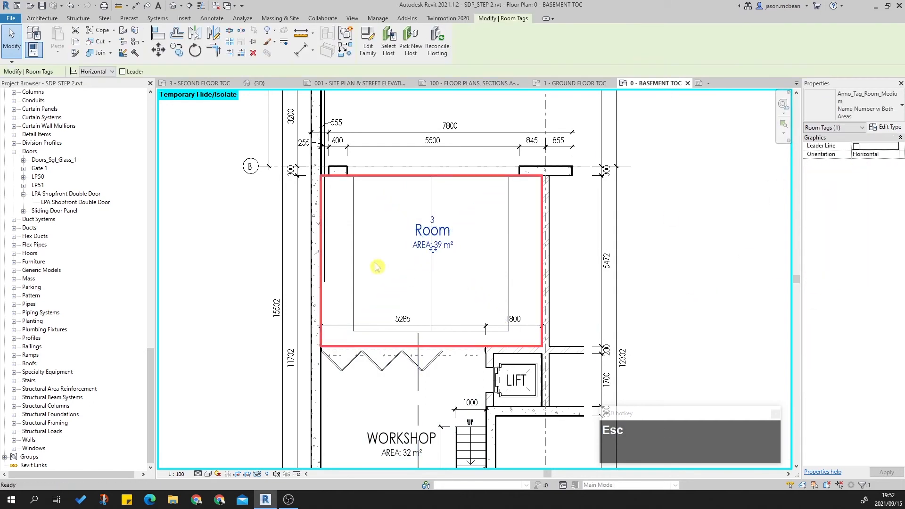
# Step: Select the new room in the parking bay and name it PARKING
pyautogui.press('Escape')
pyautogui.press('Tab')
pyautogui.click(372, 276)
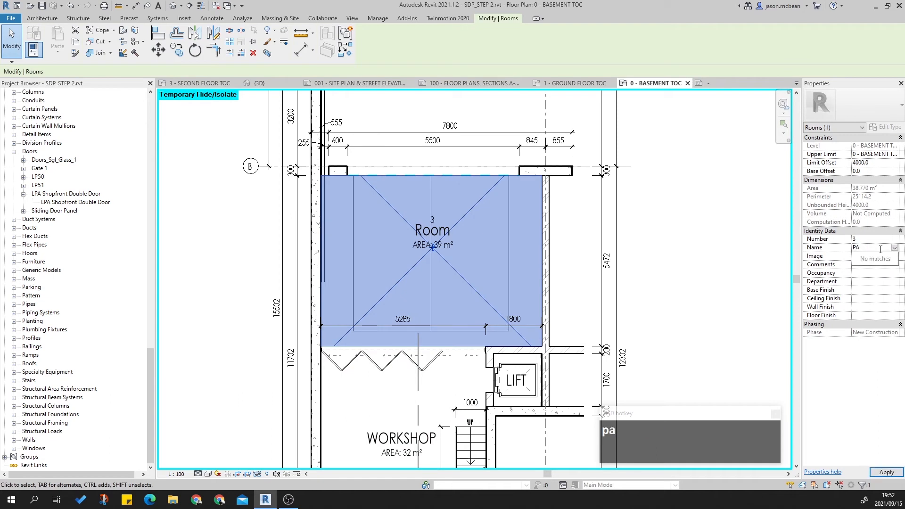
pyautogui.press('Return')
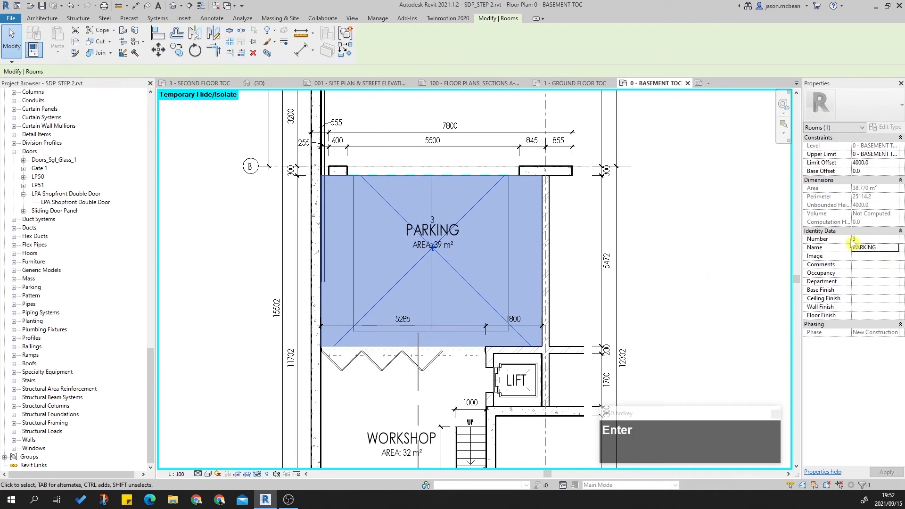
# Step: Try to set the PARKING room's number to 2
pyautogui.write('2')
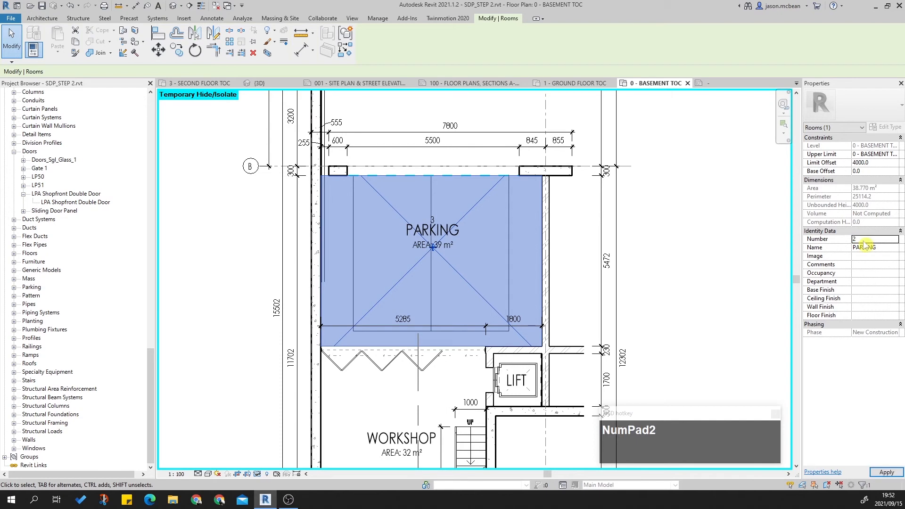
pyautogui.press('Escape')
pyautogui.press('Escape')
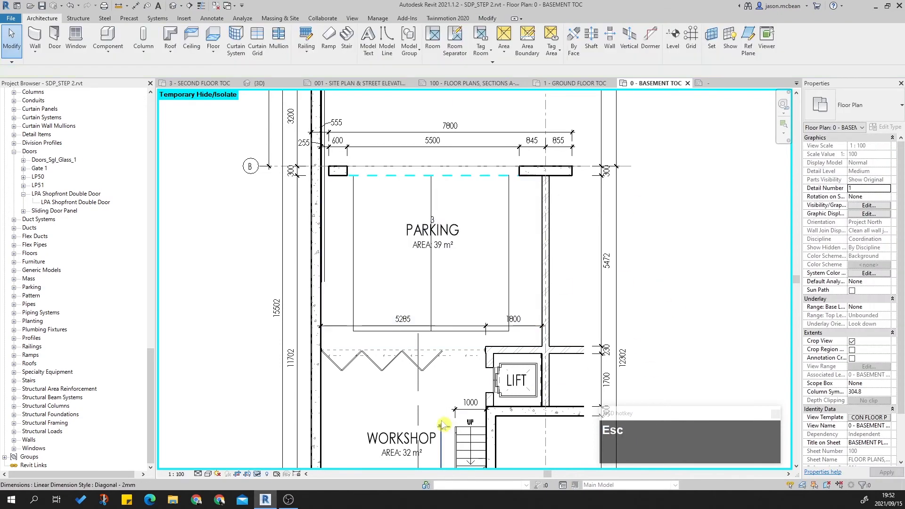
# Step: Check the WORKSHOP tag and room, and look for an overlapping room in the parking bay
pyautogui.click(400, 442)
pyautogui.press('Escape')
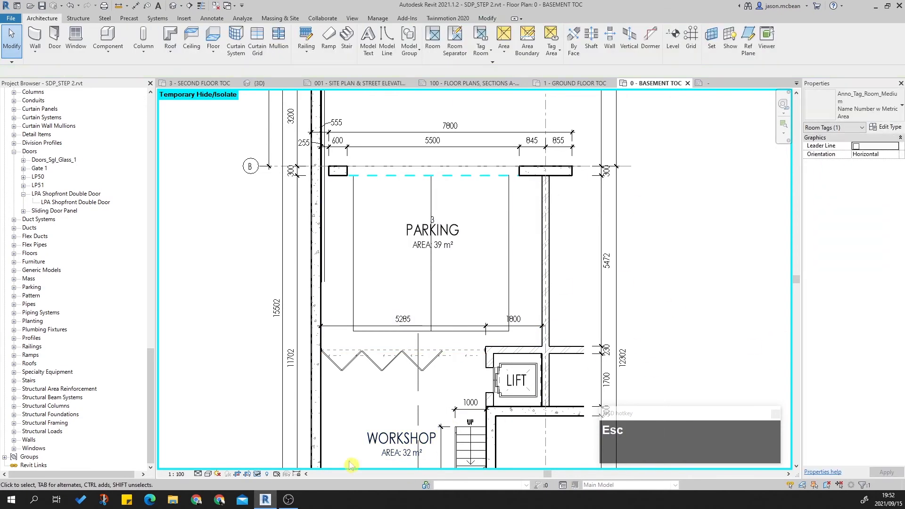
pyautogui.scroll(-2, 406, 438)
pyautogui.press('Tab')
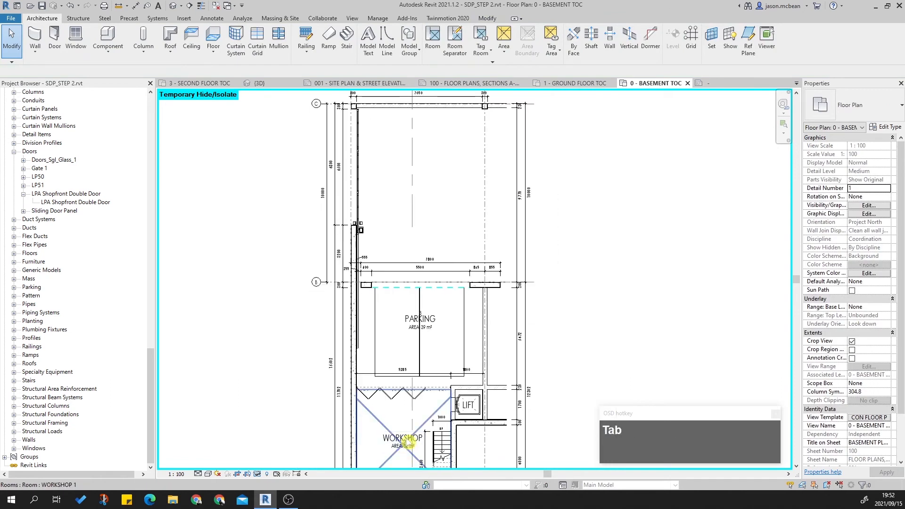
pyautogui.click(404, 441)
pyautogui.press('Escape')
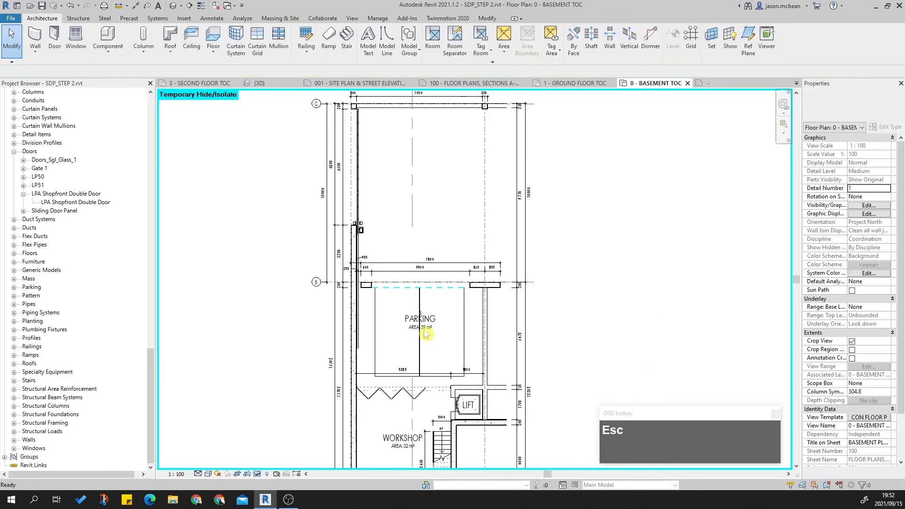
pyautogui.press('Tab')
pyautogui.press('Tab')
pyautogui.press('Tab')
pyautogui.press('Tab')
pyautogui.press('Tab')
pyautogui.press('Tab')
pyautogui.press('Tab')
pyautogui.press('Tab')
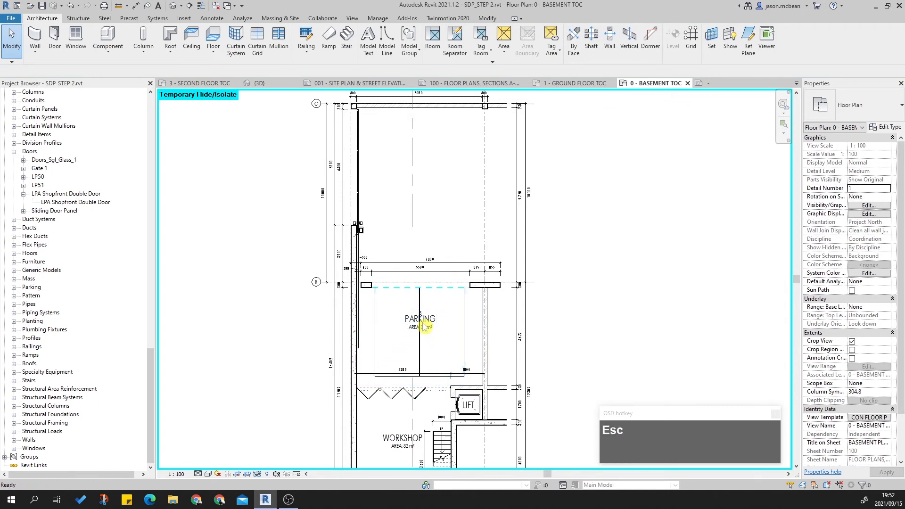
# Step: Delete room number 2 through the Room Schedule, including its associated tags, and return to the basement plan
pyautogui.moveTo(149, 345); pyautogui.dragTo(145, 202)
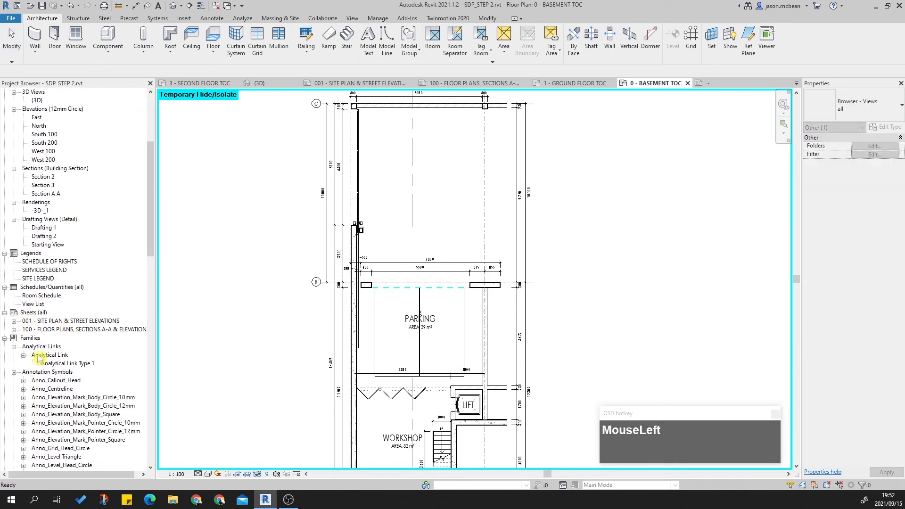
pyautogui.doubleClick(41, 295)
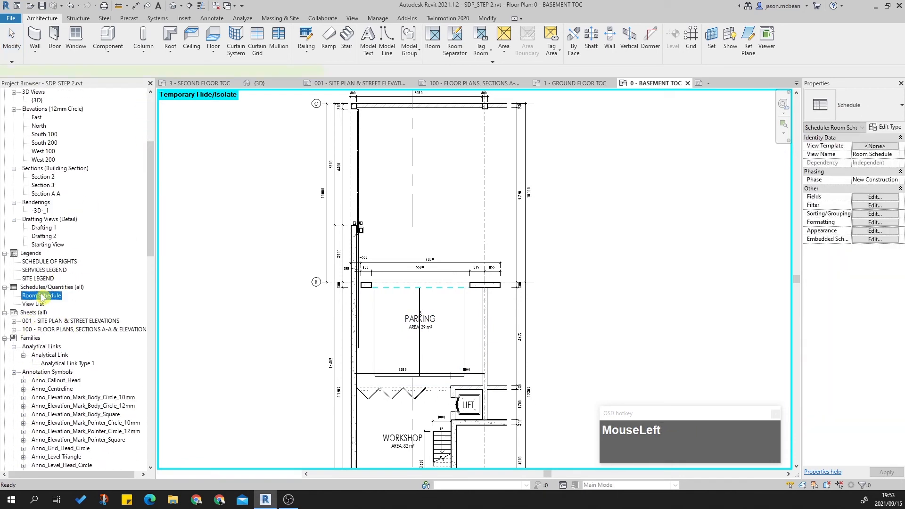
pyautogui.click(187, 142)
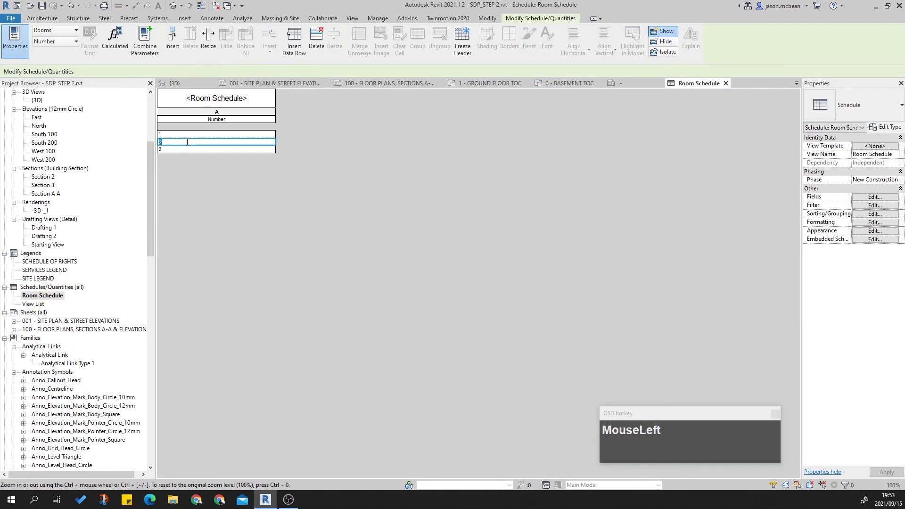
pyautogui.click(322, 40)
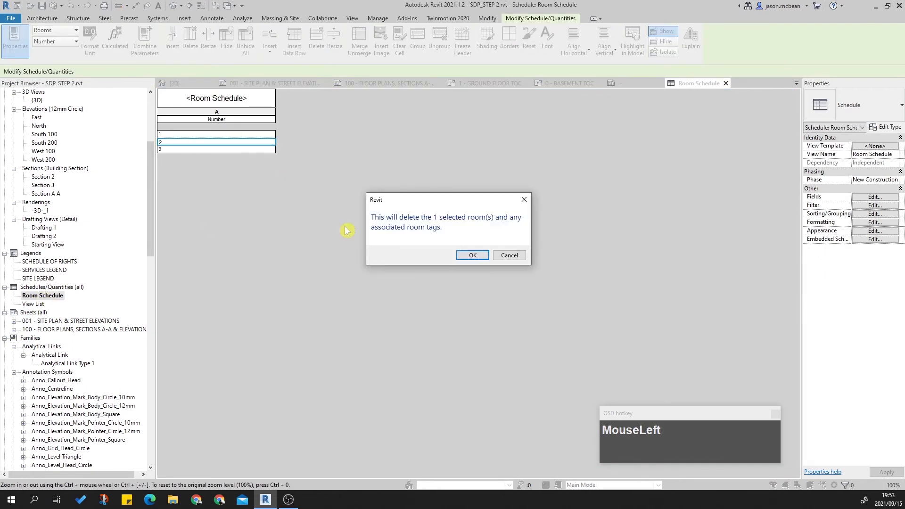
pyautogui.click(478, 257)
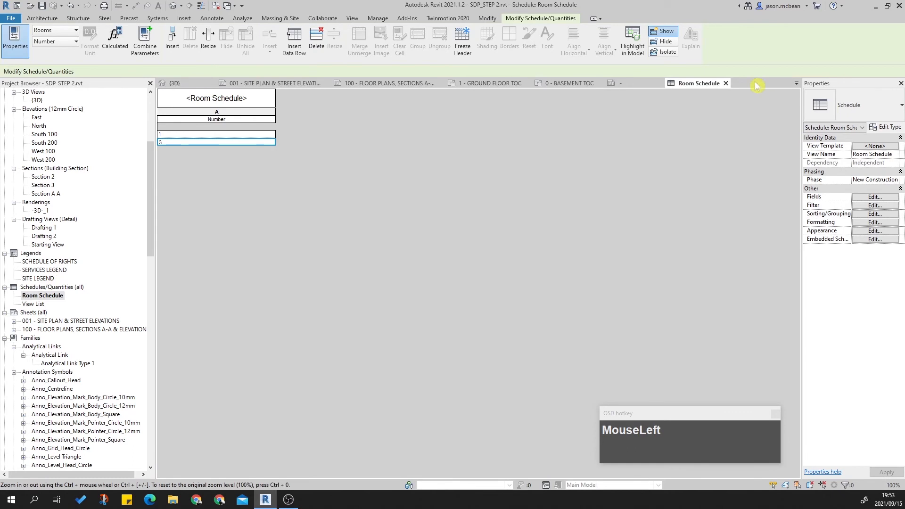
pyautogui.click(726, 84)
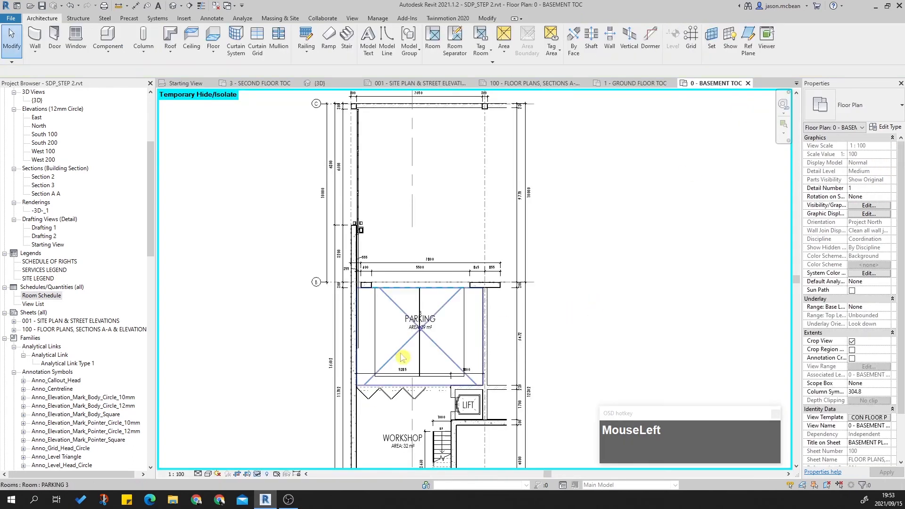
# Step: Set the PARKING room's number to 2
pyautogui.click(433, 350)
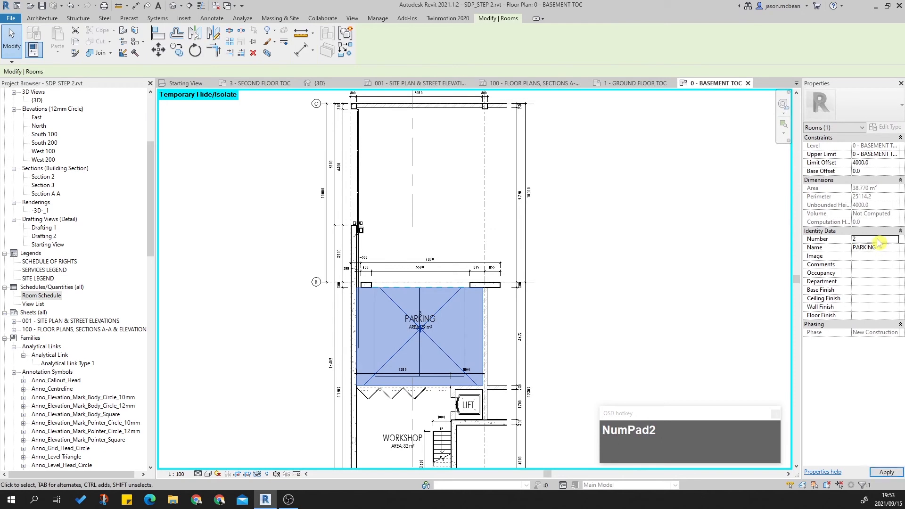
pyautogui.click(625, 330)
pyautogui.press('Escape')
# Step: Change the PARKING tag to the Name and Number type
pyautogui.scroll(2, 438, 341)
pyautogui.moveTo(438, 342); pyautogui.dragTo(454, 319, button='middle')
pyautogui.scroll(3, 455, 319)
pyautogui.press('Escape')
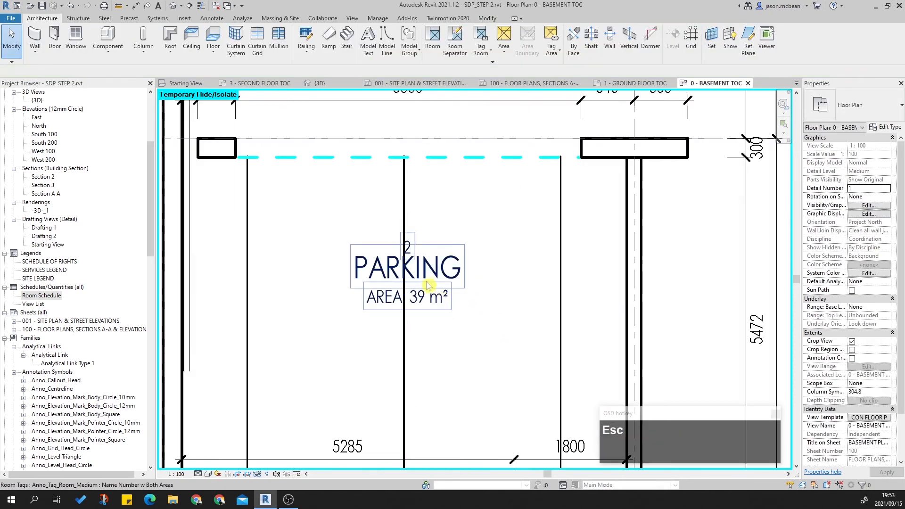
pyautogui.click(431, 288)
pyautogui.click(815, 111)
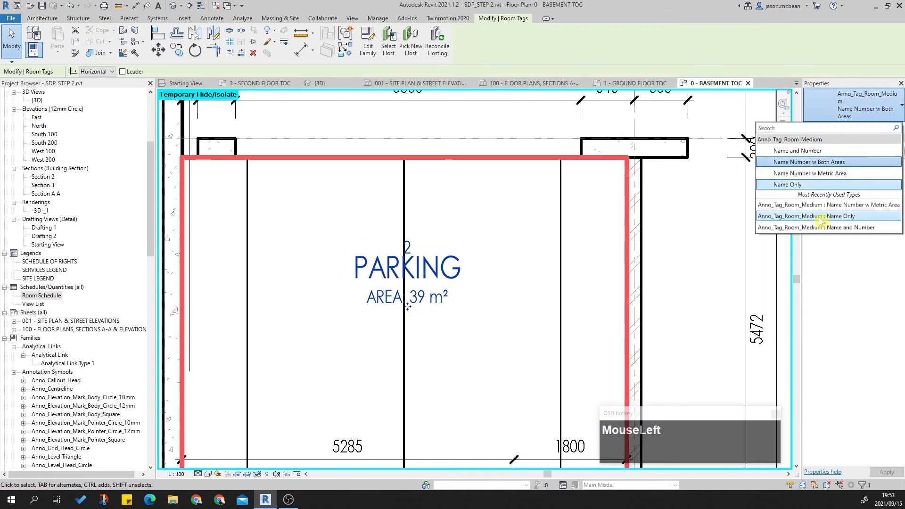
pyautogui.click(804, 151)
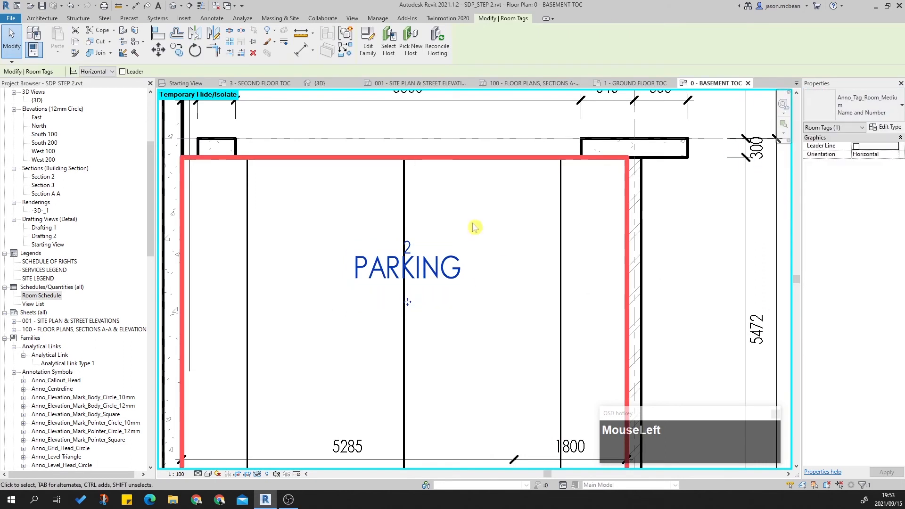
# Step: Change the PARKING tag to the Name Number w Metric Area type and check it against the WORKSHOP tag
pyautogui.scroll(-4, 476, 229)
pyautogui.scroll(3, 470, 249)
pyautogui.click(848, 107)
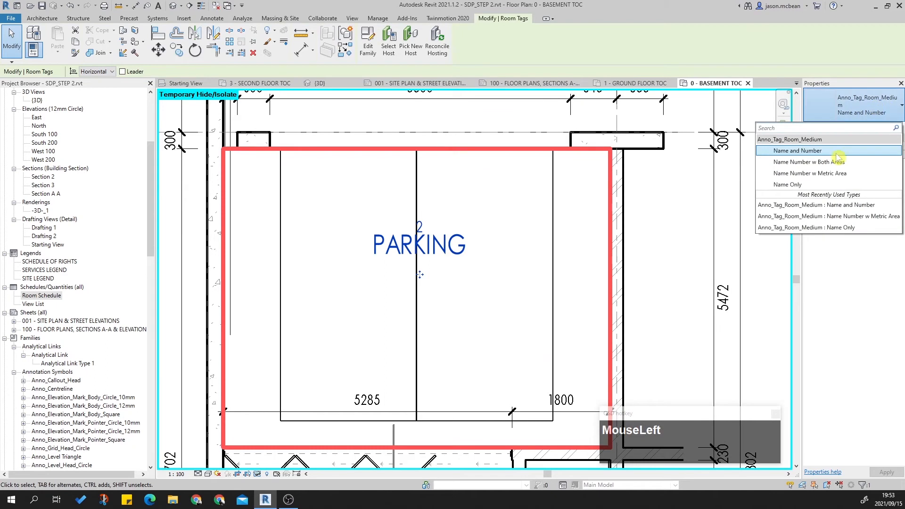
pyautogui.click(847, 173)
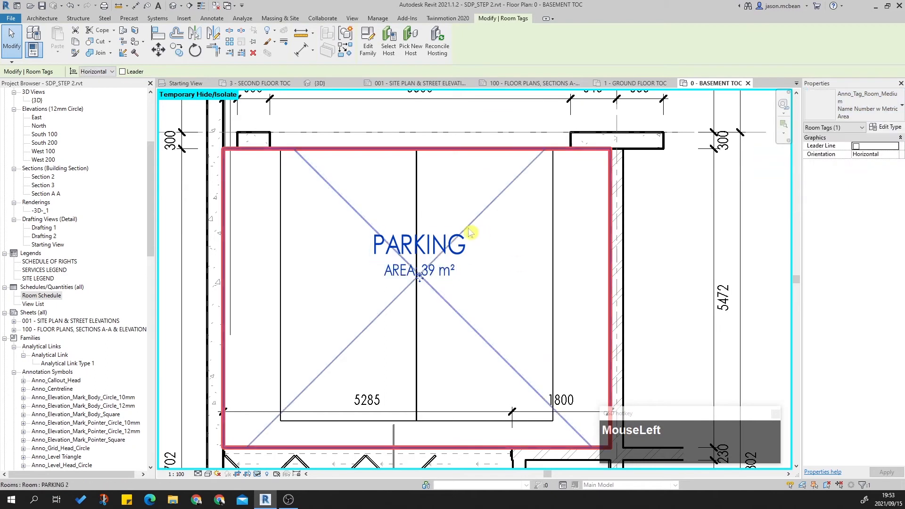
pyautogui.scroll(-3, 471, 250)
pyautogui.press('Escape')
pyautogui.scroll(1, 467, 254)
pyautogui.moveTo(468, 255); pyautogui.dragTo(469, 246, button='middle')
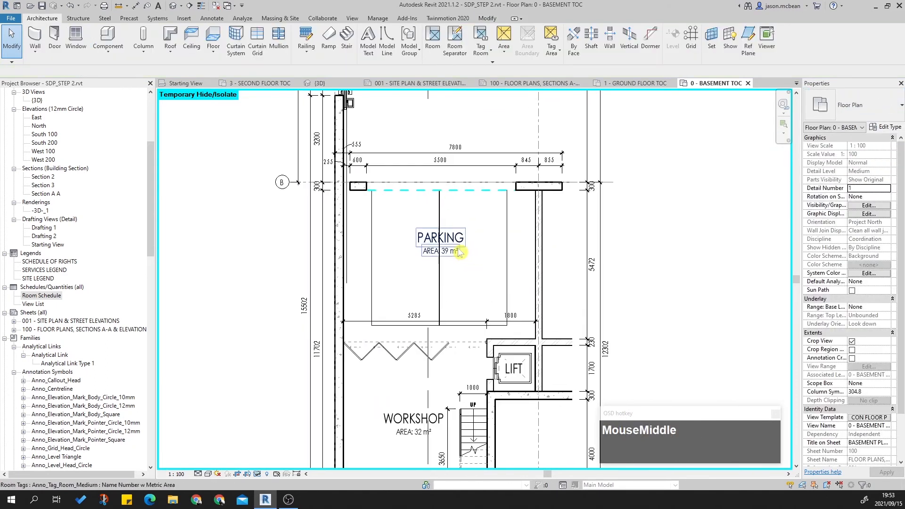
pyautogui.moveTo(365, 291); pyautogui.dragTo(373, 235, button='middle')
# Step: Rename the Anno_Tag_Room_Medium annotation family to Anno_Tag_Room and list its types
pyautogui.moveTo(154, 248)
pyautogui.mouseDown()
pyautogui.moveTo(148, 377)
pyautogui.moveTo(148, 322)
pyautogui.mouseUp()
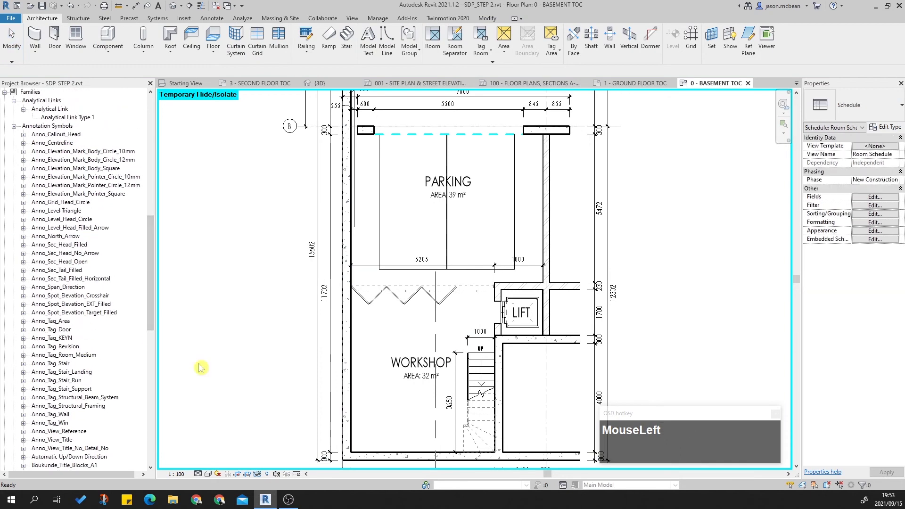
pyautogui.click(369, 186)
pyautogui.click(466, 184)
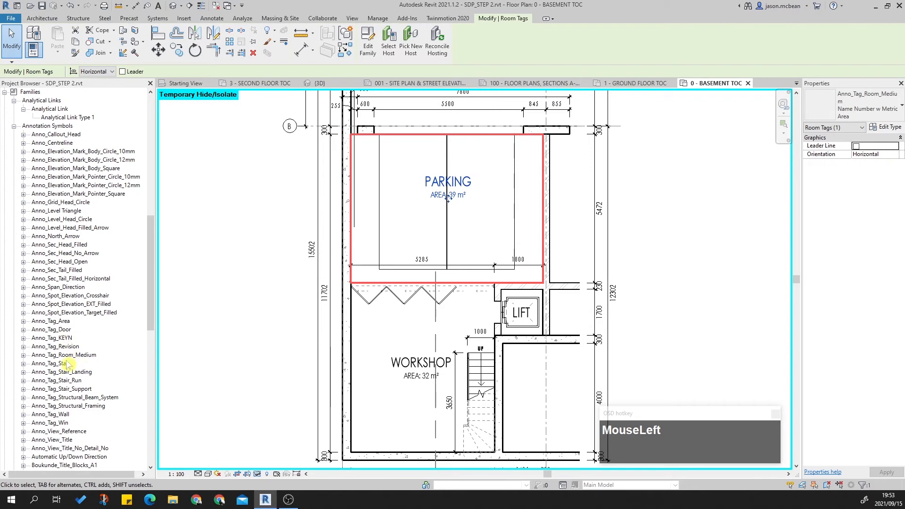
pyautogui.click(63, 355)
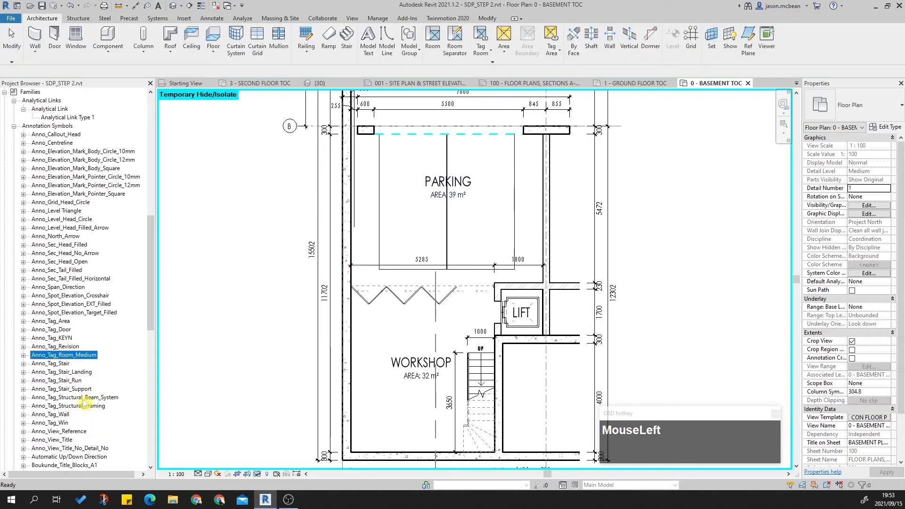
pyautogui.rightClick(56, 360)
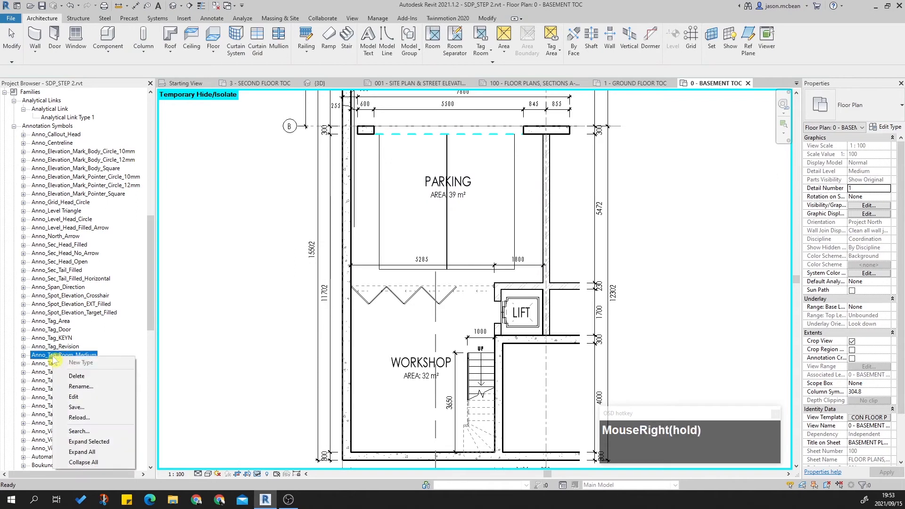
pyautogui.click(117, 375)
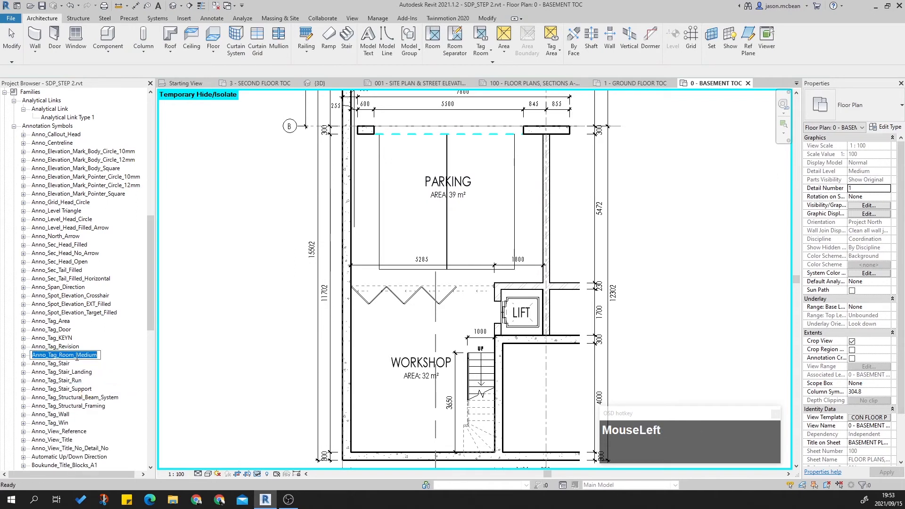
pyautogui.click(23, 356)
pyautogui.click(65, 356)
pyautogui.click(74, 363)
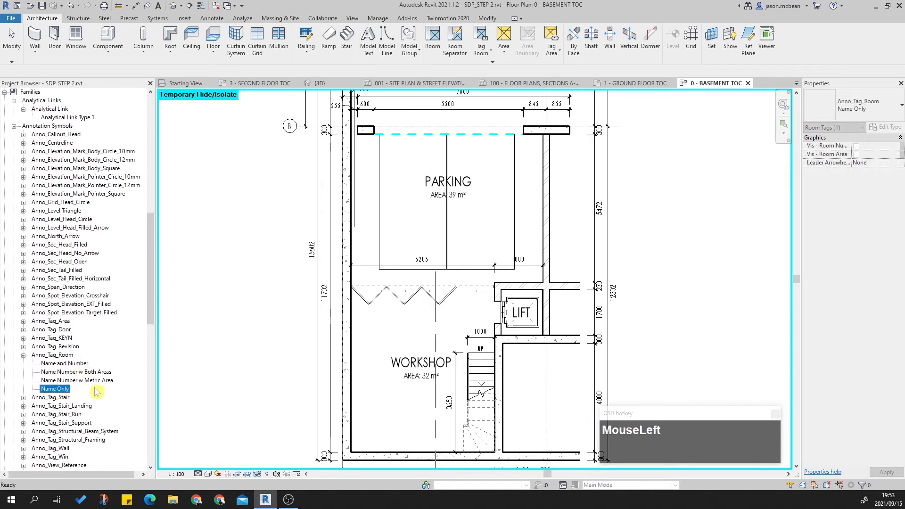
# Step: Examine the actions available for the Name Number w Both Areas type and for the Anno_Tag_Room family
pyautogui.click(79, 380)
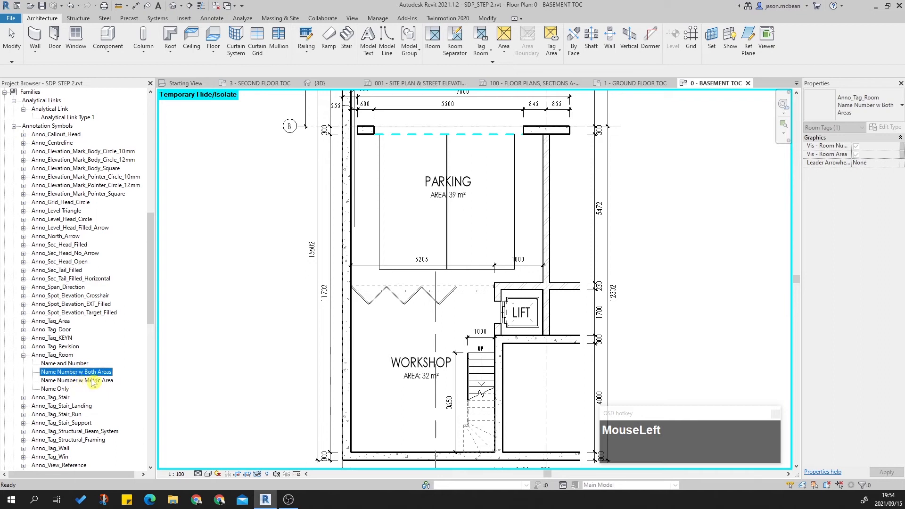
pyautogui.rightClick(88, 373)
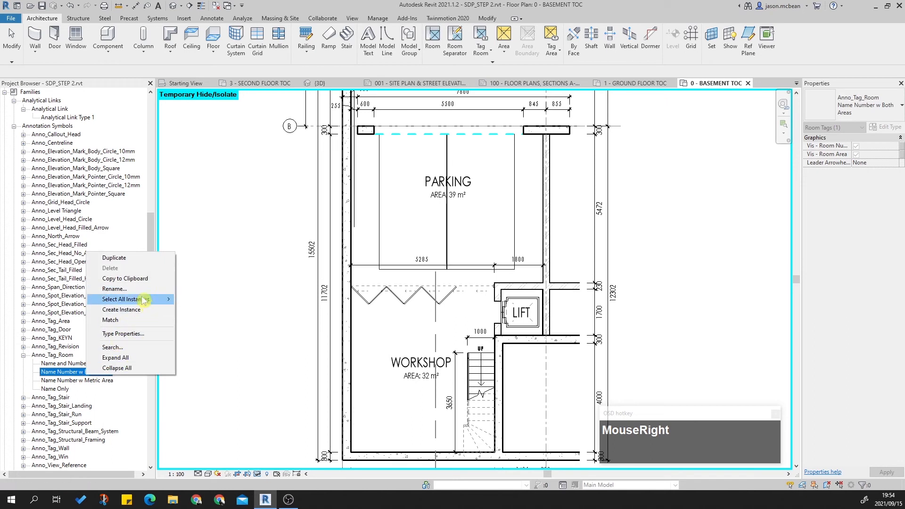
pyautogui.scroll(-3, 381, 331)
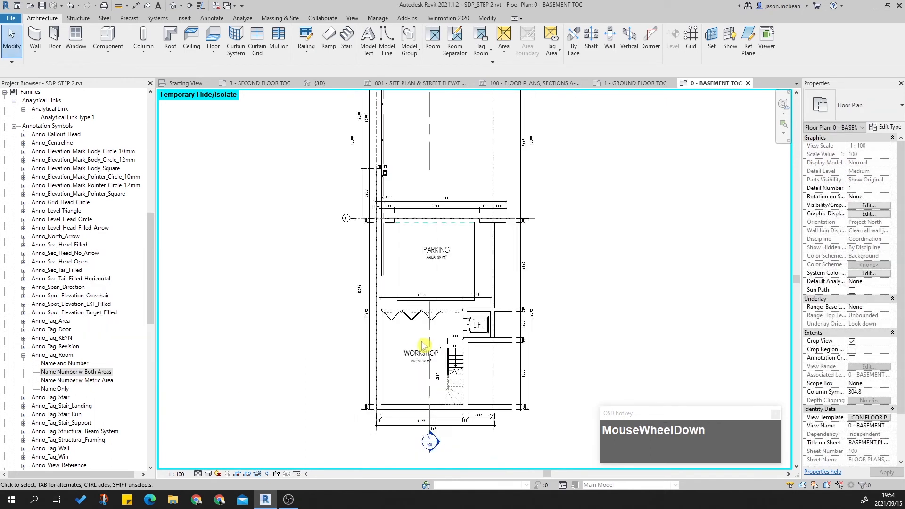
pyautogui.scroll(3, 424, 358)
pyautogui.click(60, 372)
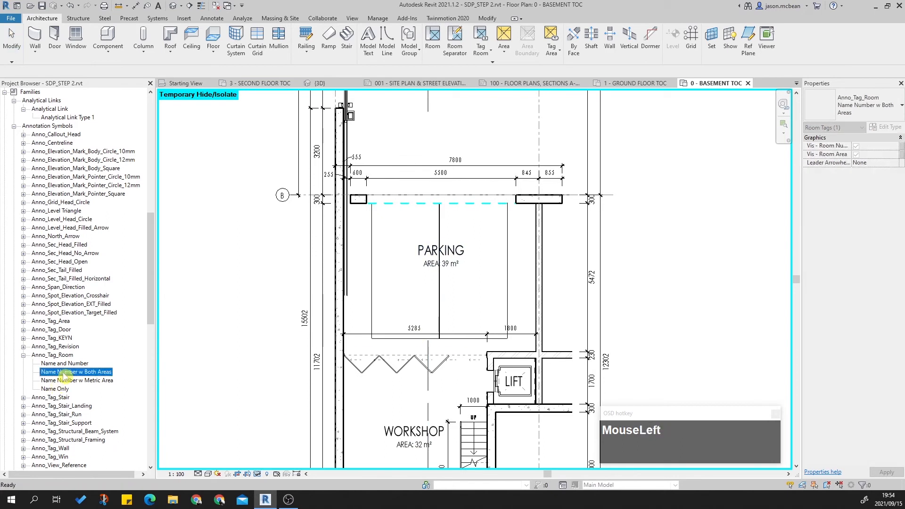
pyautogui.rightClick(60, 372)
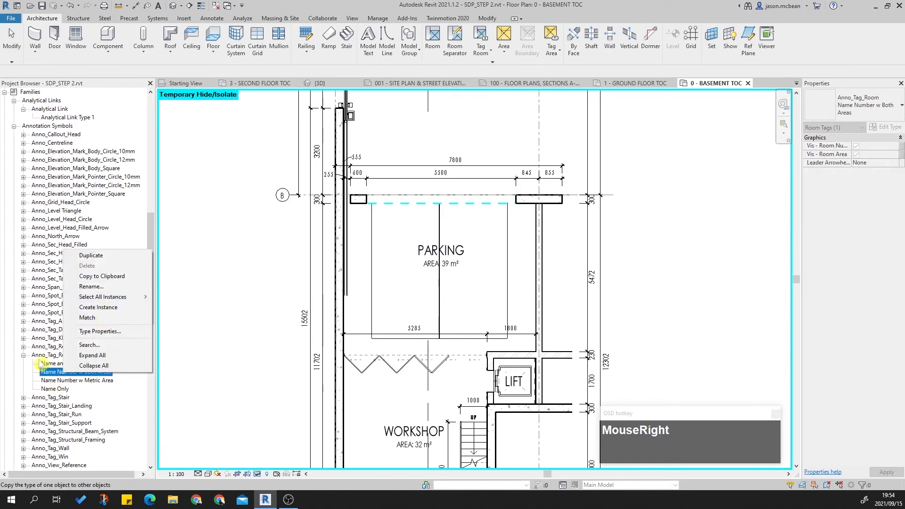
pyautogui.click(47, 355)
pyautogui.rightClick(45, 356)
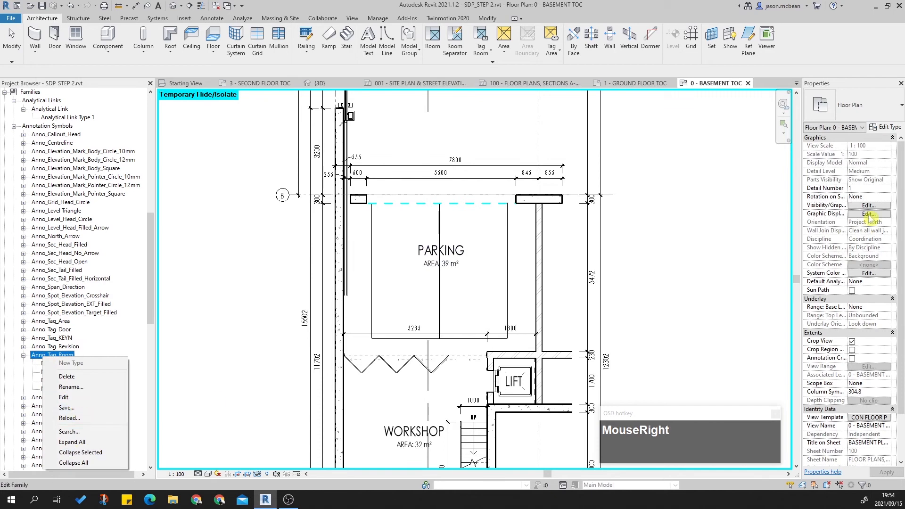
# Step: Check the PARKING tag's type properties and compare them with the Name Number w Both Areas type, leaving both types as they are
pyautogui.click(419, 303)
pyautogui.click(441, 263)
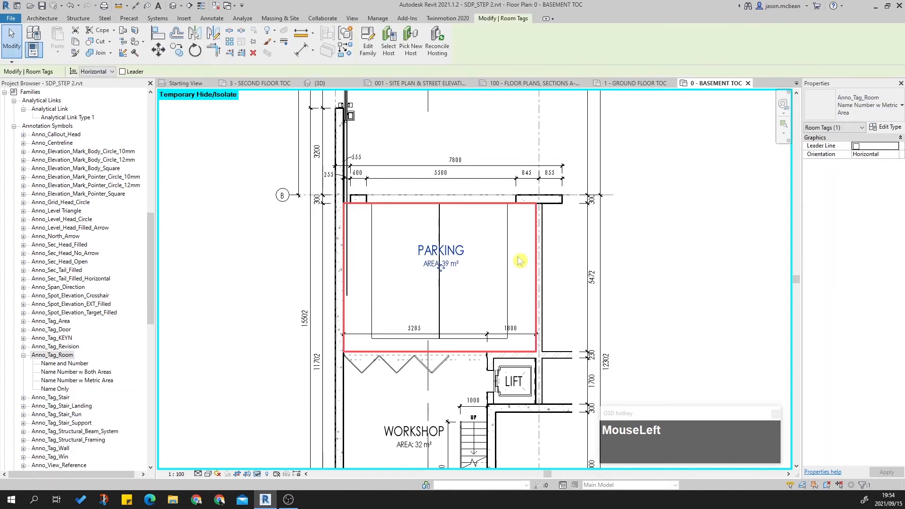
pyautogui.click(896, 128)
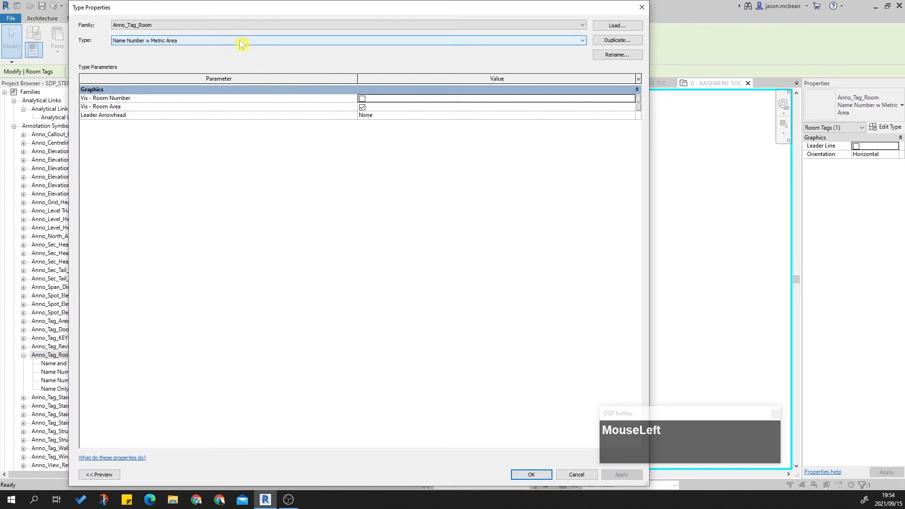
pyautogui.click(234, 40)
pyautogui.click(158, 55)
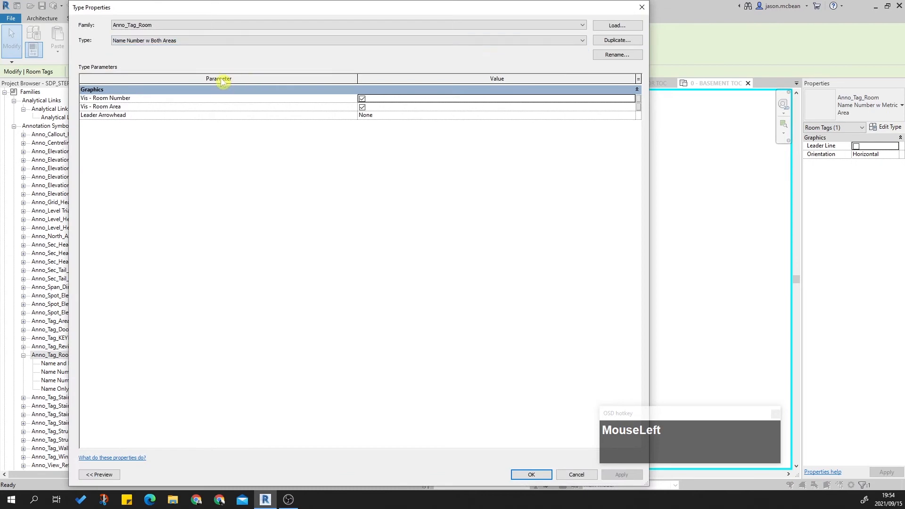
pyautogui.click(182, 41)
pyautogui.click(183, 42)
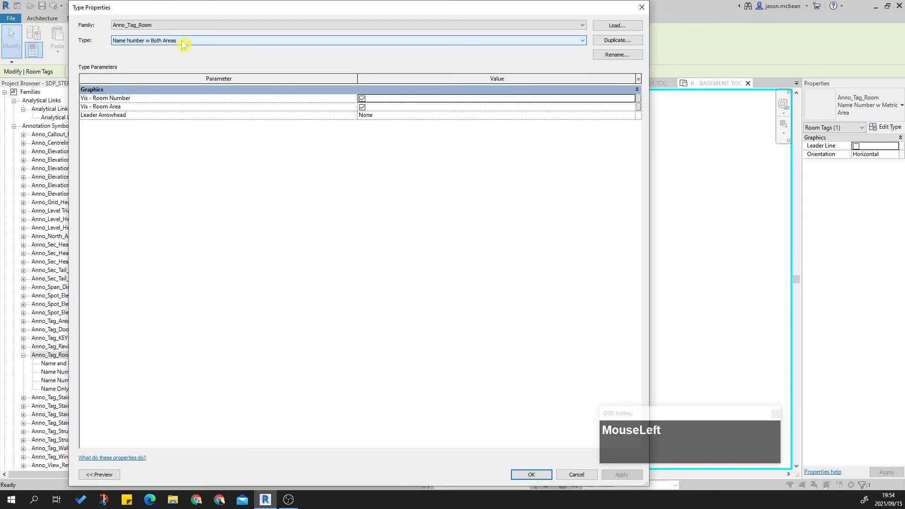
pyautogui.click(183, 42)
pyautogui.click(183, 43)
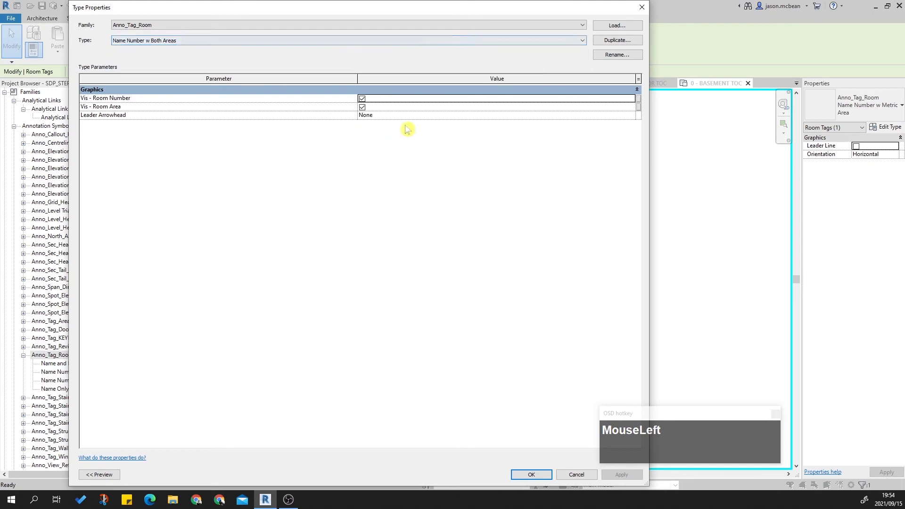
pyautogui.click(642, 7)
pyautogui.scroll(-2, 452, 330)
pyautogui.moveTo(452, 353); pyautogui.dragTo(462, 325, button='middle')
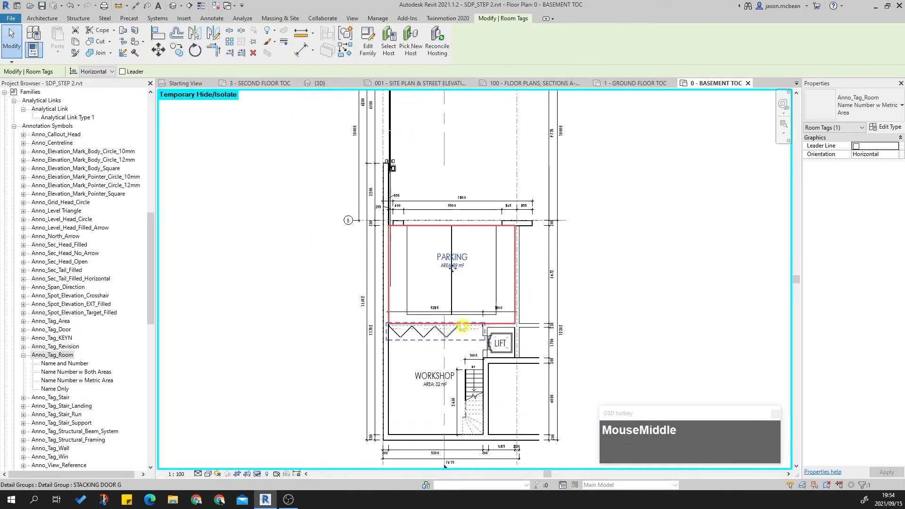
# Step: Examine the actions available for the Name and Number and Name Number w Both Areas types of Anno_Tag_Room
pyautogui.rightClick(76, 364)
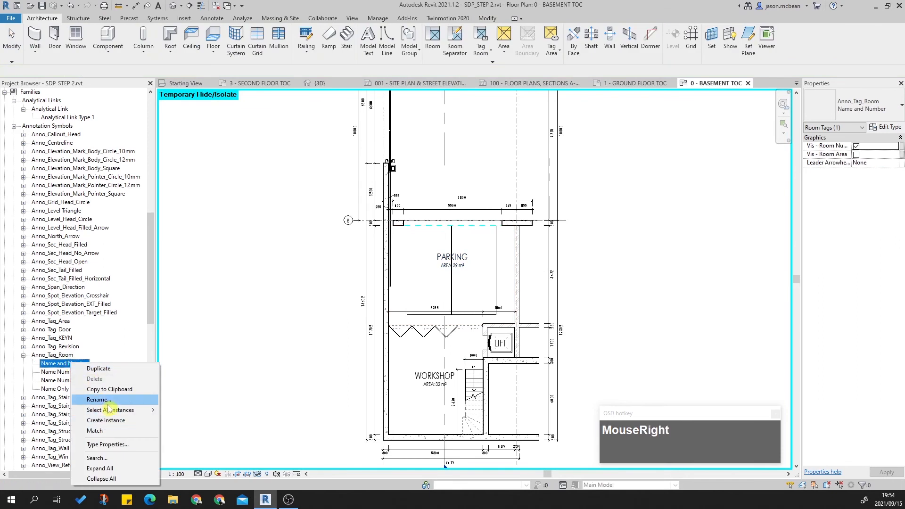
pyautogui.click(53, 373)
pyautogui.rightClick(53, 373)
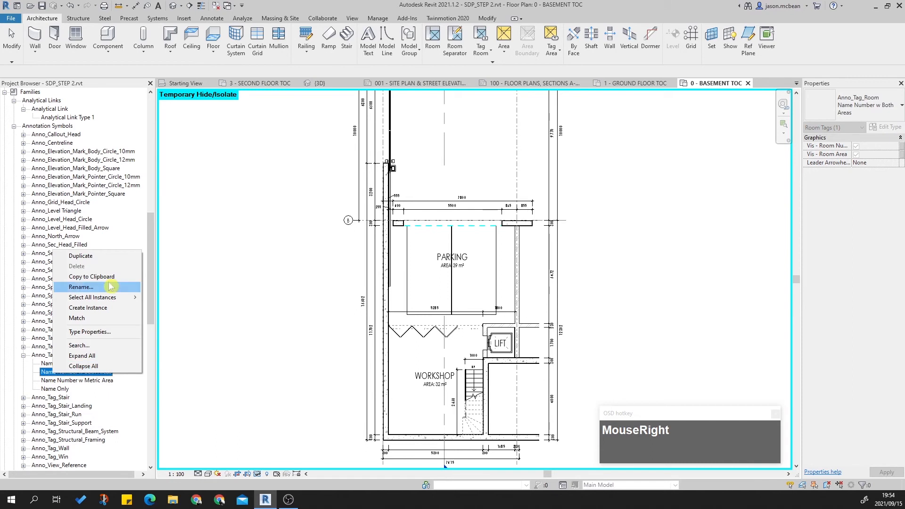
pyautogui.click(91, 382)
# Step: Select all instances of the Name Number w Metric Area room tag in the entire project and delete them
pyautogui.rightClick(92, 381)
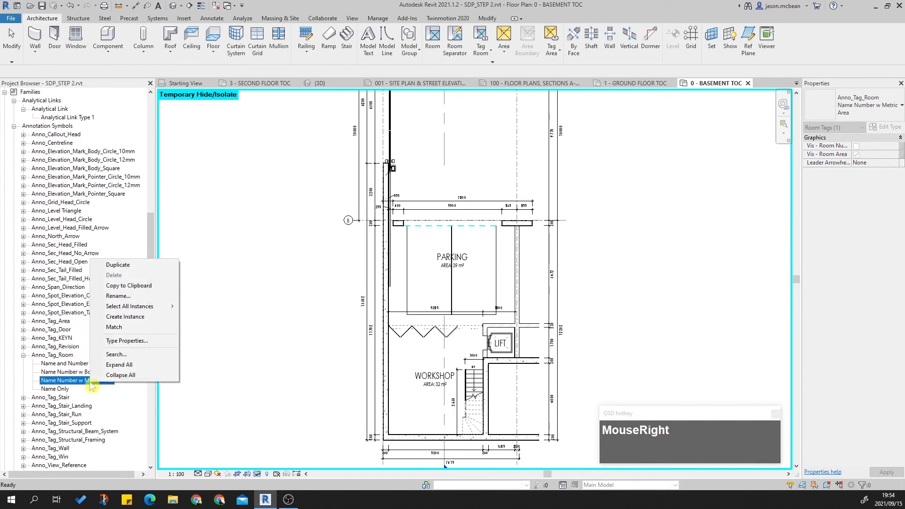
pyautogui.moveTo(167, 307)
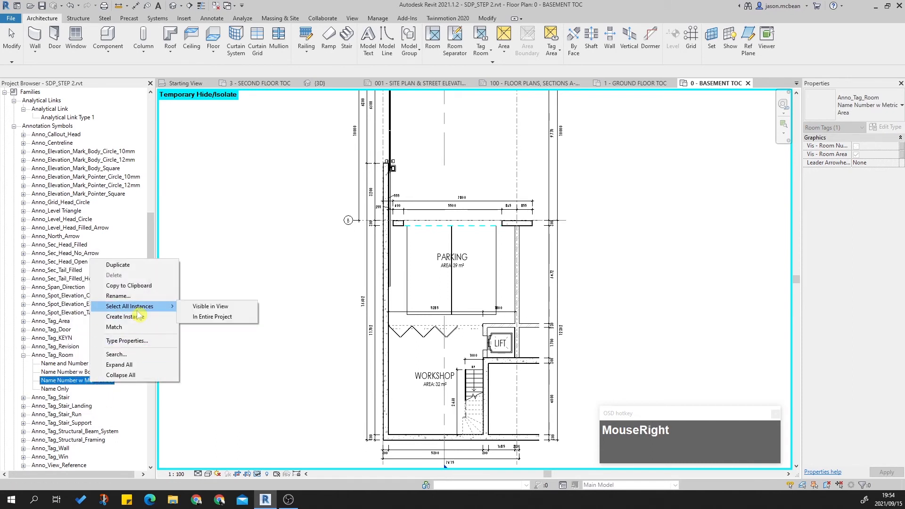
pyautogui.click(217, 317)
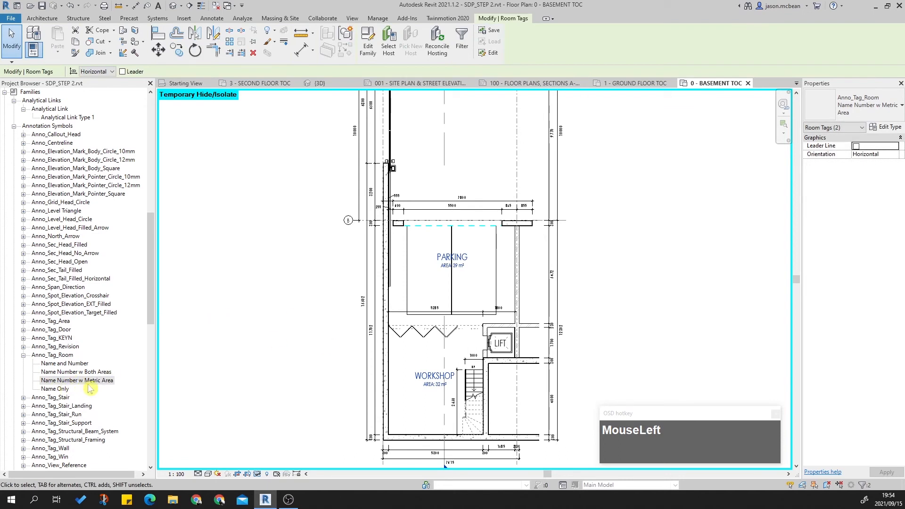
pyautogui.scroll(3, 91, 387)
pyautogui.scroll(-1, 90, 387)
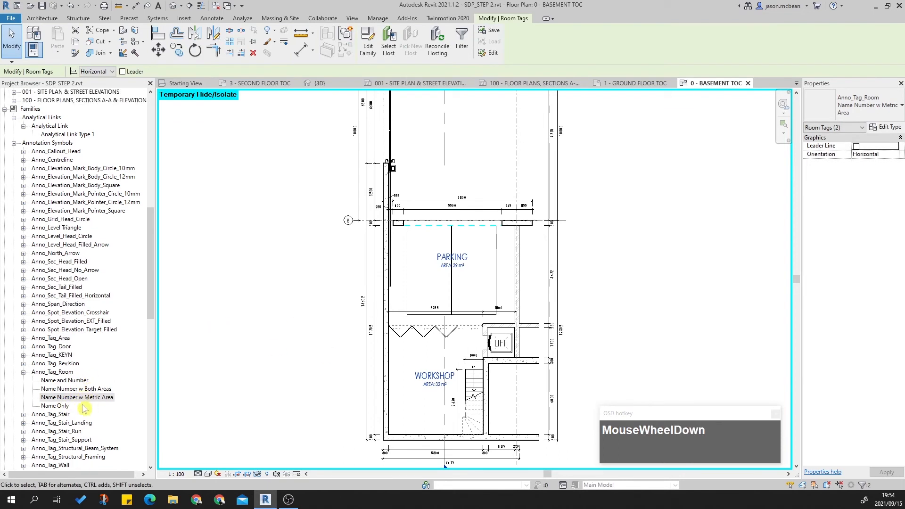
pyautogui.rightClick(83, 398)
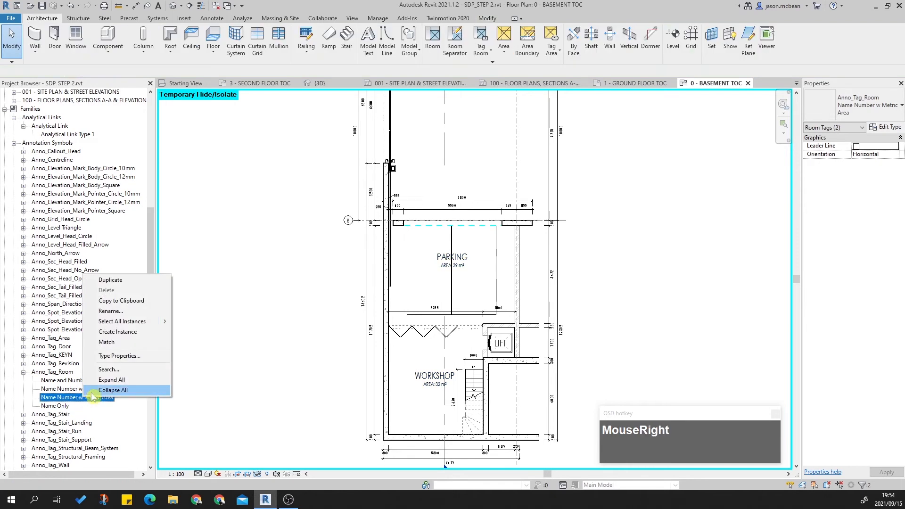
pyautogui.moveTo(135, 324)
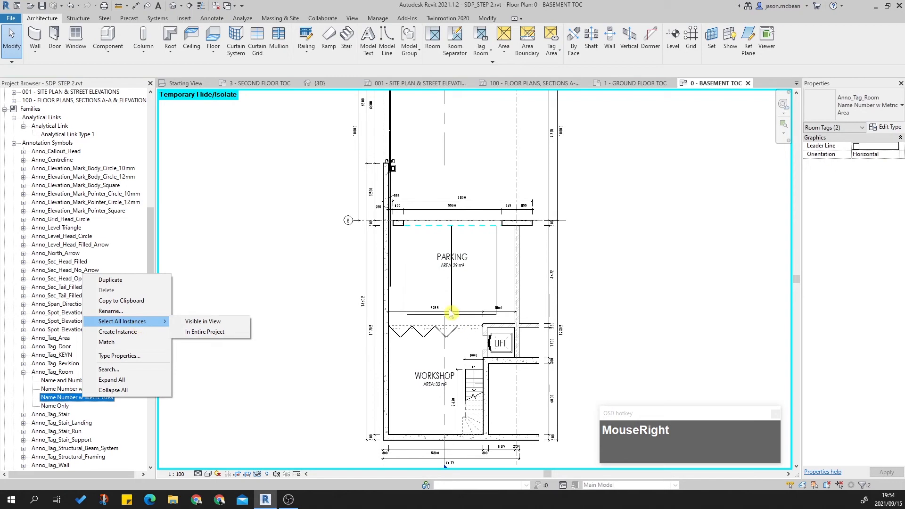
pyautogui.click(205, 331)
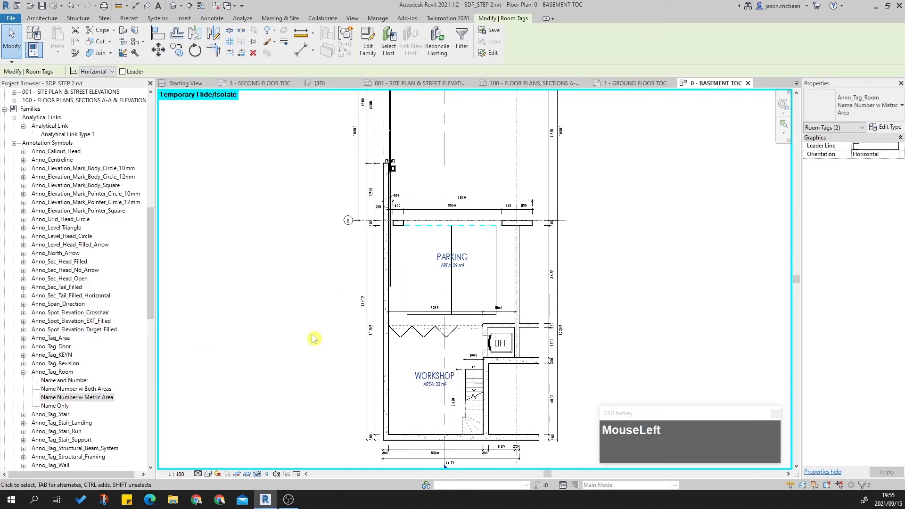
pyautogui.press('Delete')
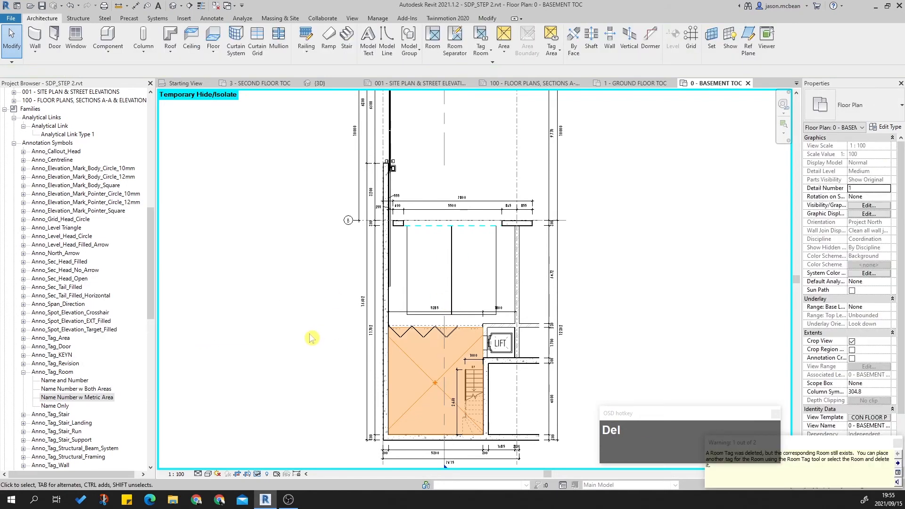
# Step: Examine the actions available for the Name Number w Metric Area and Name Number w Both Areas types
pyautogui.rightClick(79, 399)
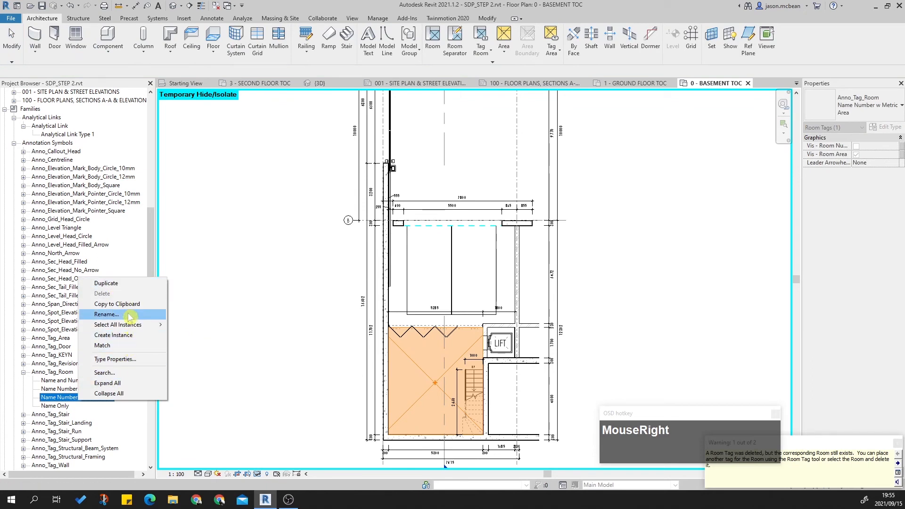
pyautogui.click(63, 382)
pyautogui.rightClick(63, 387)
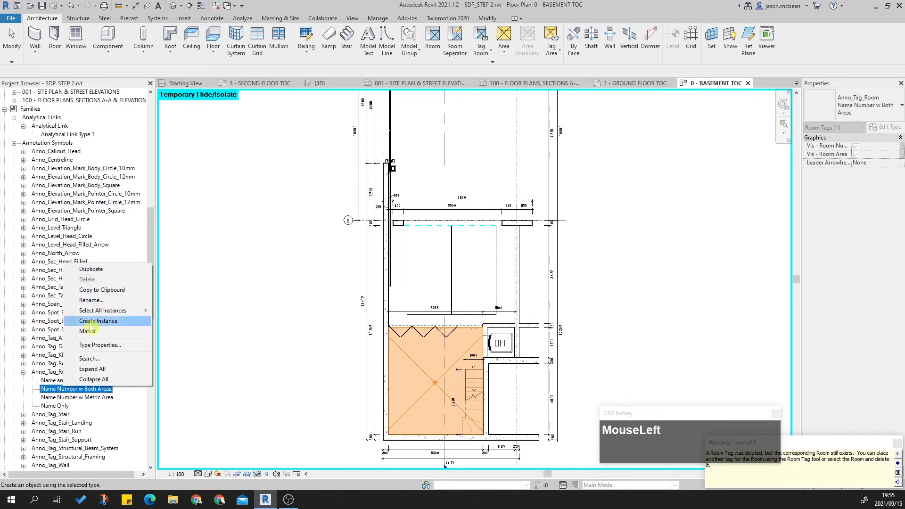
pyautogui.click(52, 372)
# Step: Open the Anno_Tag_Room family for editing and list its family types
pyautogui.rightClick(49, 373)
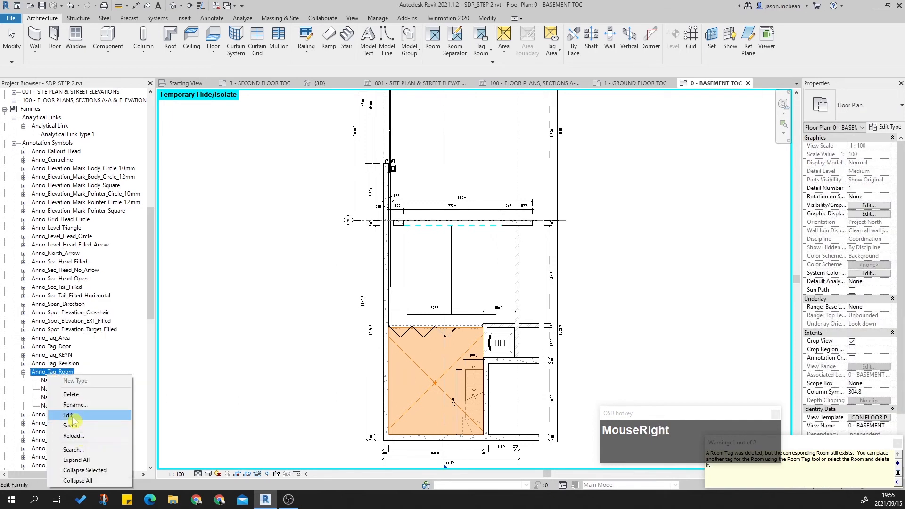
pyautogui.click(71, 415)
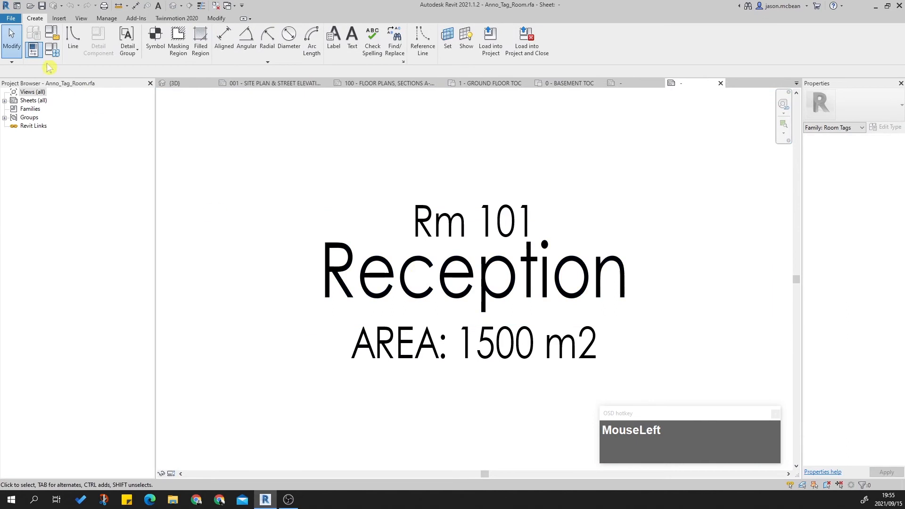
pyautogui.click(52, 49)
pyautogui.click(262, 98)
pyautogui.scroll(1, 246, 123)
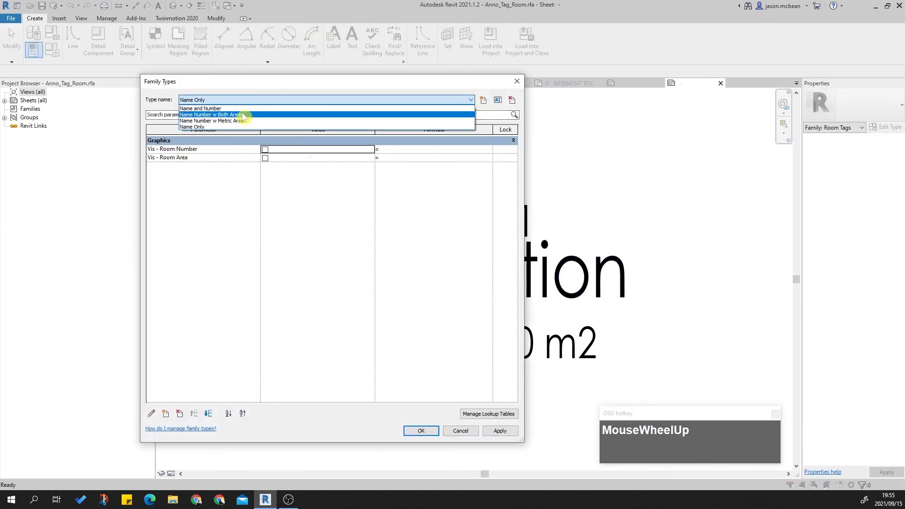
# Step: Delete the Name Number w Both Areas type from the Anno_Tag_Room family
pyautogui.click(243, 115)
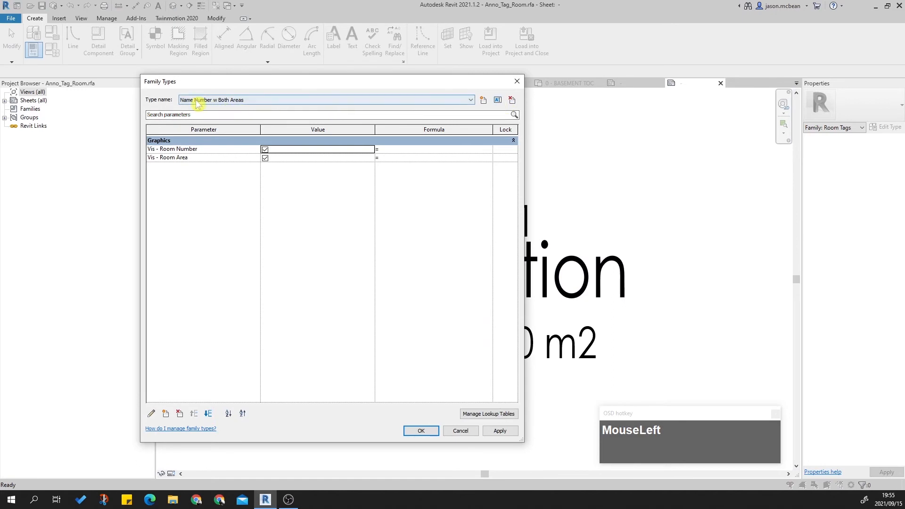
pyautogui.click(279, 101)
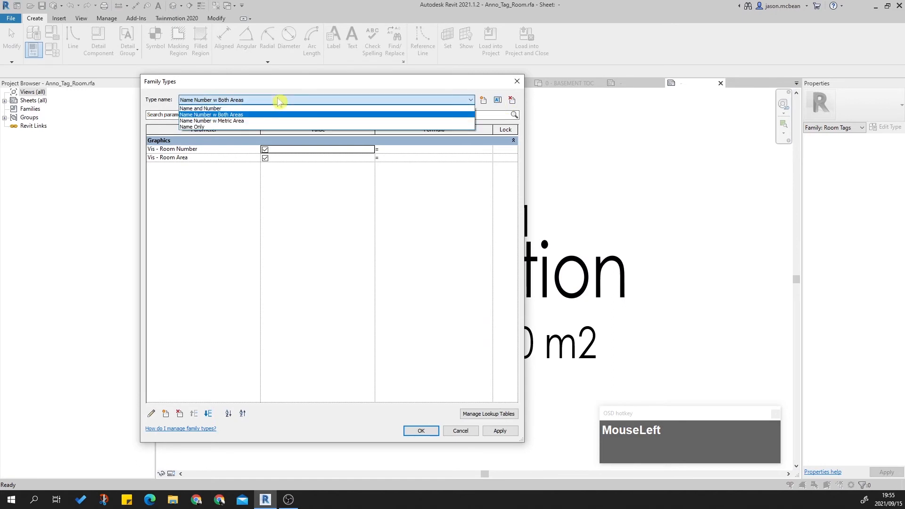
pyautogui.click(510, 100)
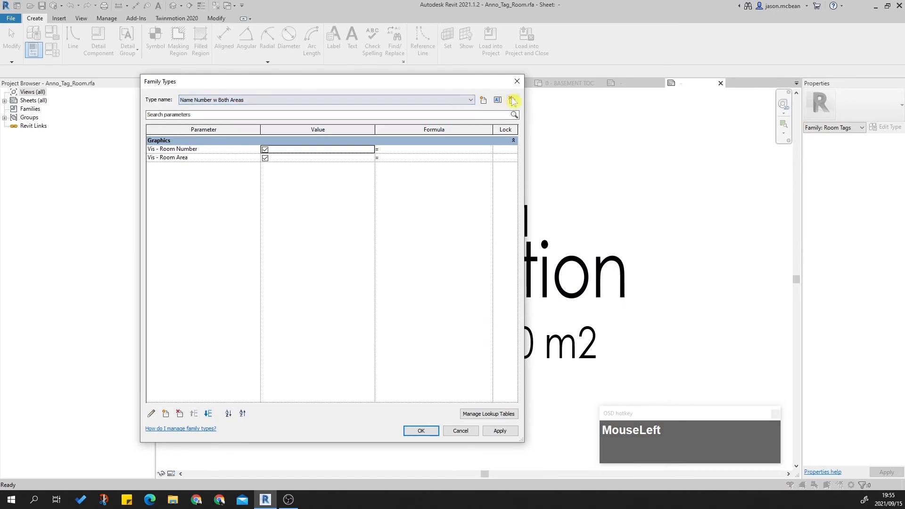
pyautogui.click(276, 102)
pyautogui.click(235, 115)
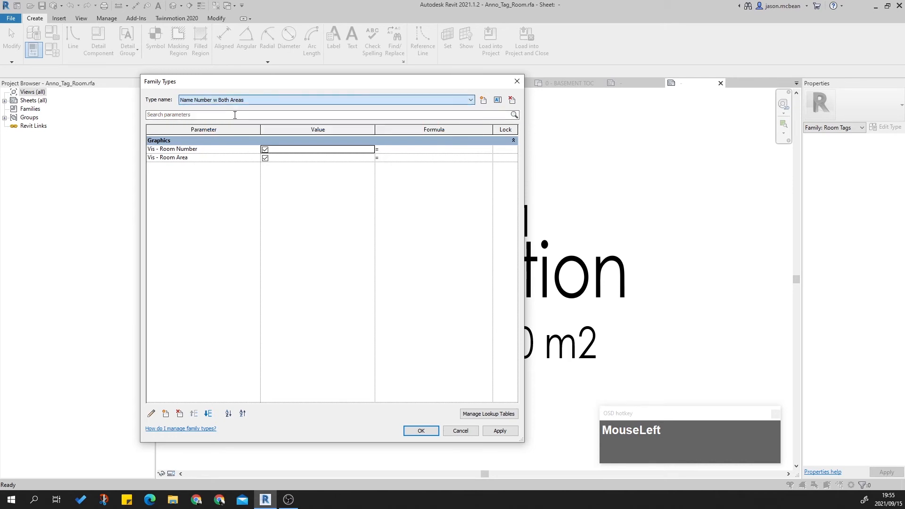
# Step: Delete the Name Number w Metric Area type from the room tag family
pyautogui.click(309, 101)
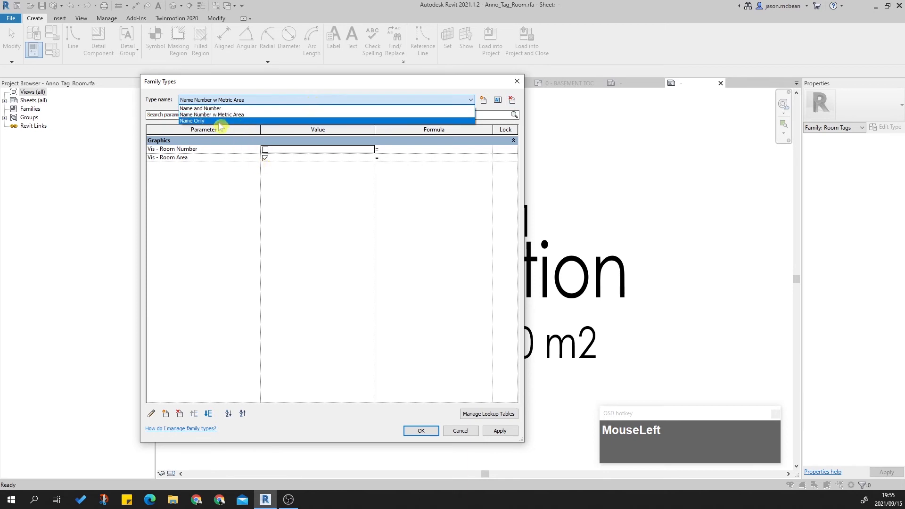
pyautogui.click(231, 113)
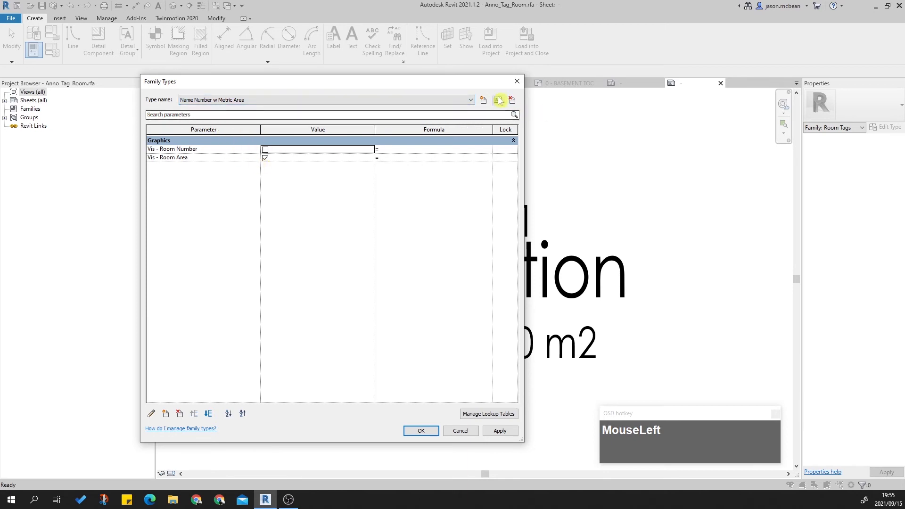
pyautogui.click(512, 100)
# Step: Rename the Name and Number type of the room tag family as Name and Area
pyautogui.click(395, 99)
pyautogui.click(198, 108)
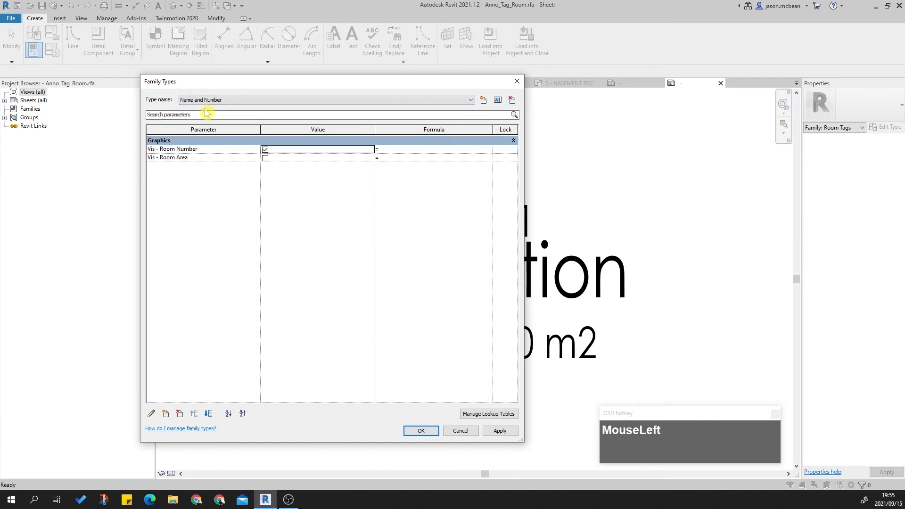
pyautogui.click(484, 101)
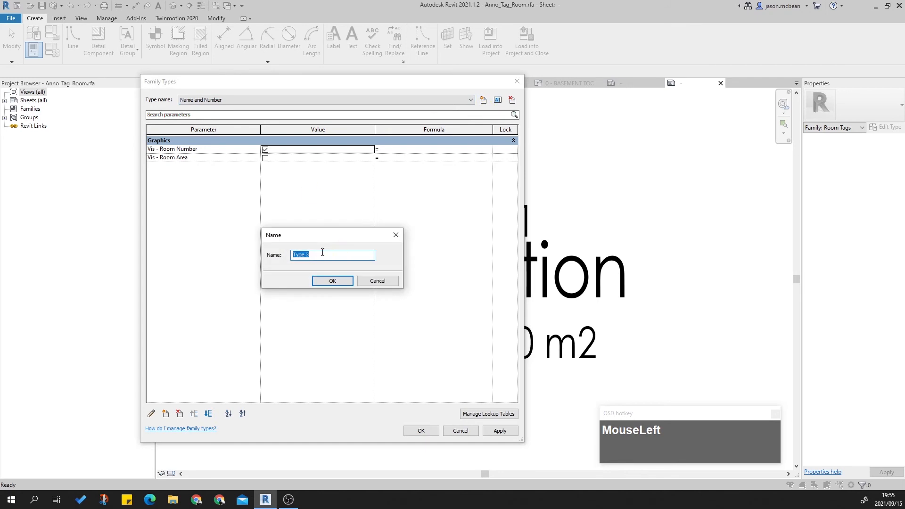
pyautogui.click(375, 281)
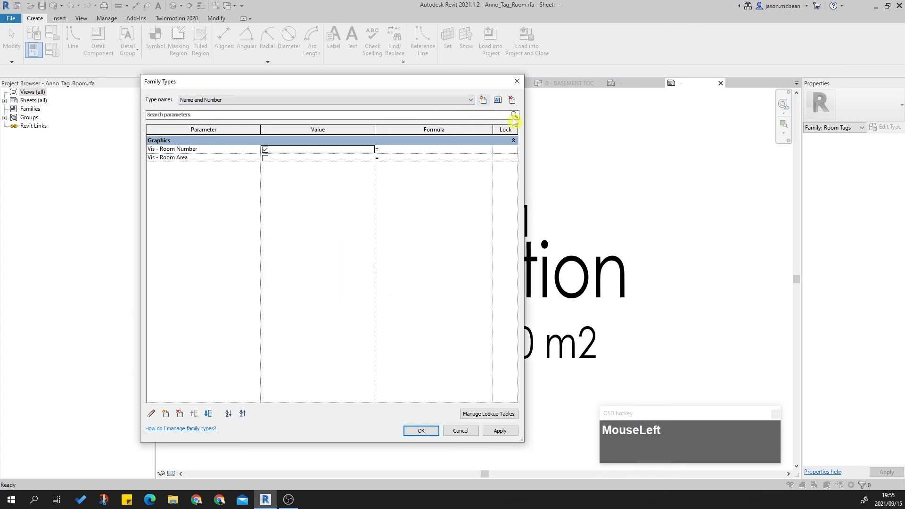
pyautogui.click(499, 101)
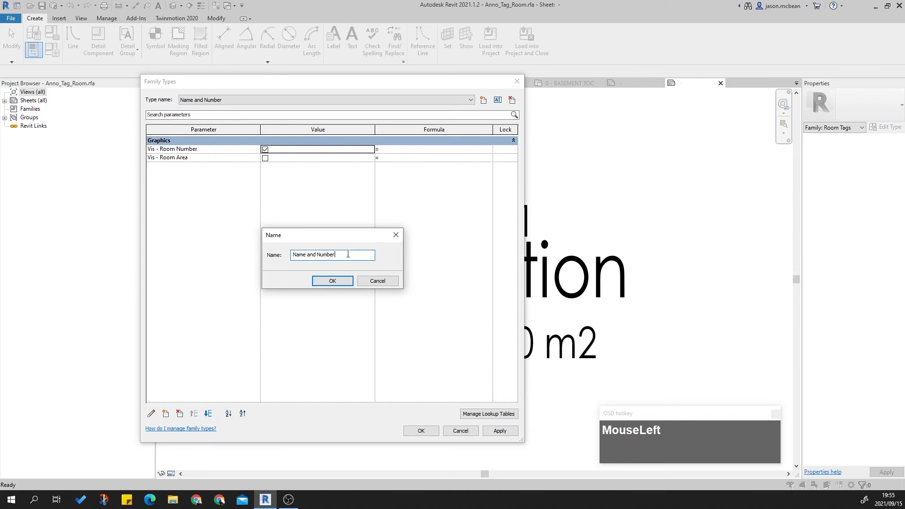
pyautogui.write('AREA')
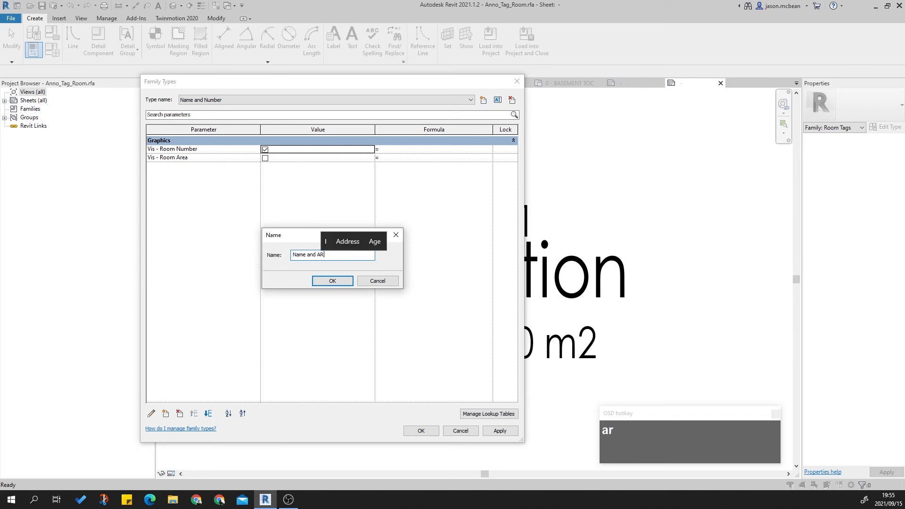
pyautogui.press('BackSpace')
pyautogui.press('BackSpace')
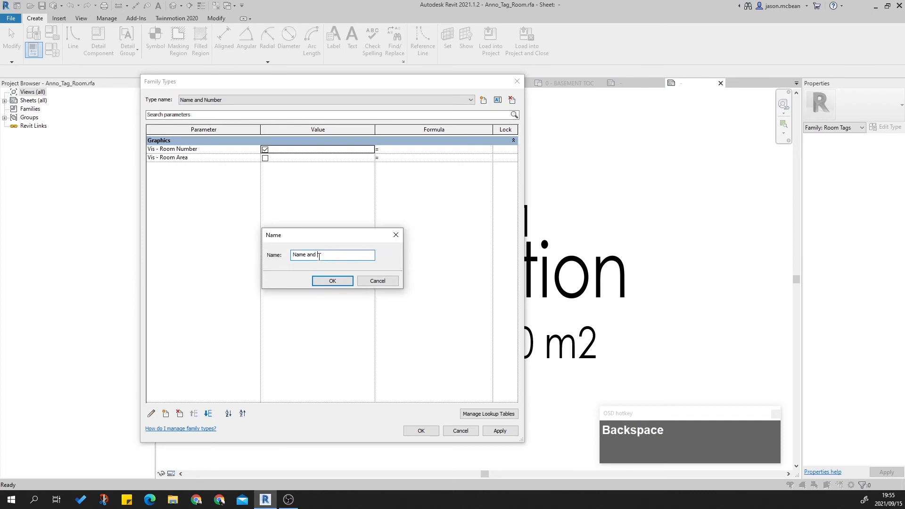
pyautogui.write('area')
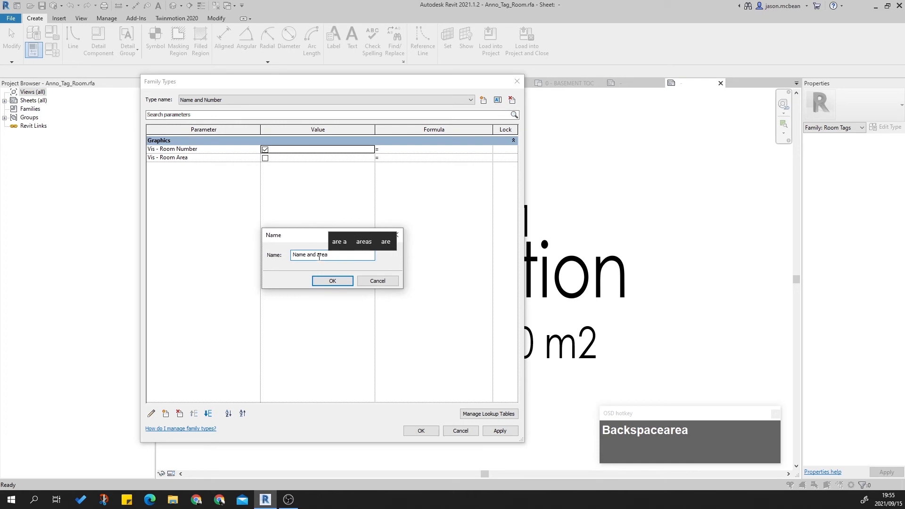
pyautogui.press('BackSpace')
pyautogui.write('A')
pyautogui.click(335, 284)
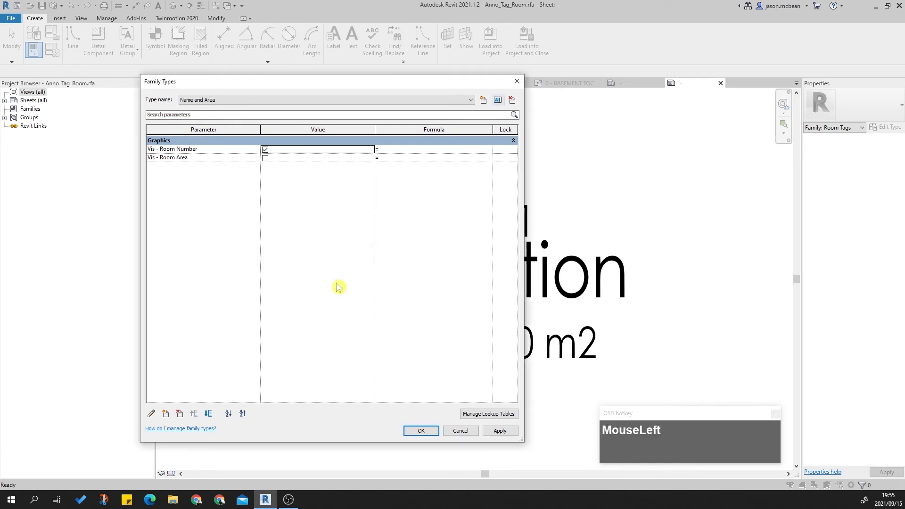
# Step: Set the Name and Area type to show only the room area, and add a Name type with room number and area both off
pyautogui.click(265, 158)
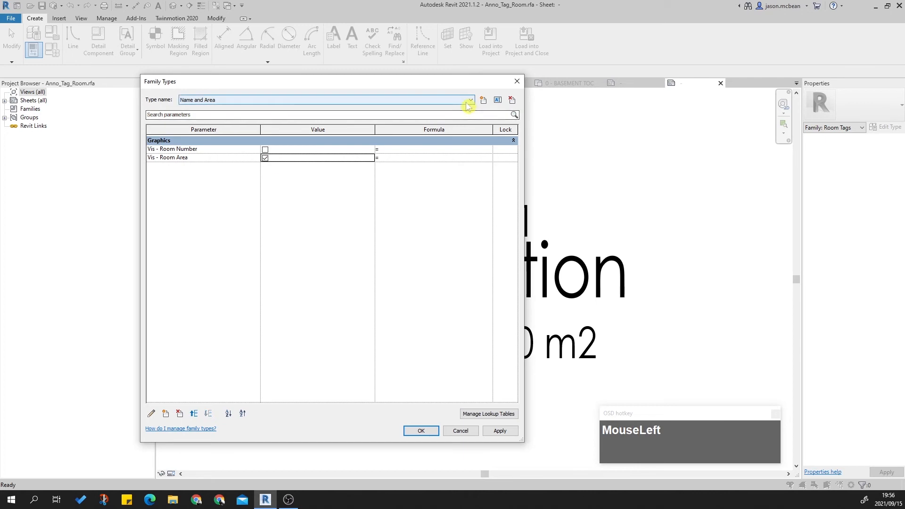
pyautogui.click(483, 100)
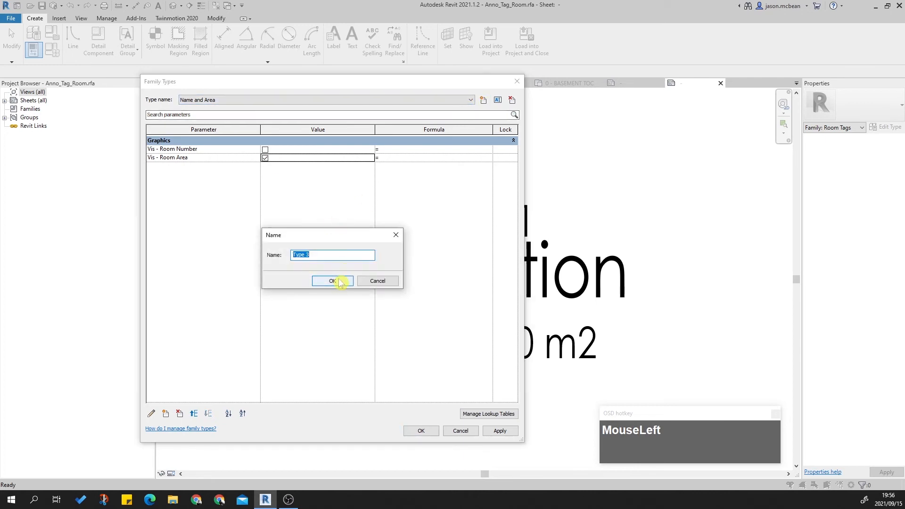
pyautogui.write('n')
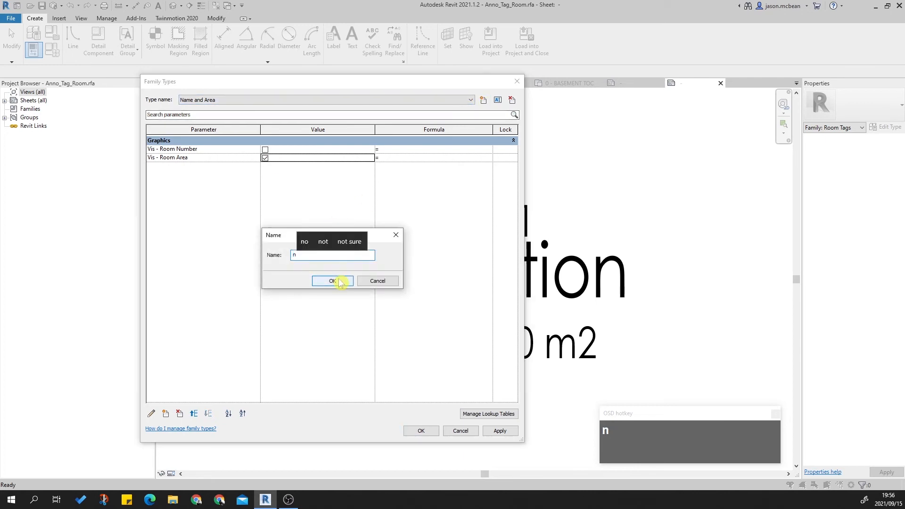
pyautogui.press('BackSpace')
pyautogui.write('N')
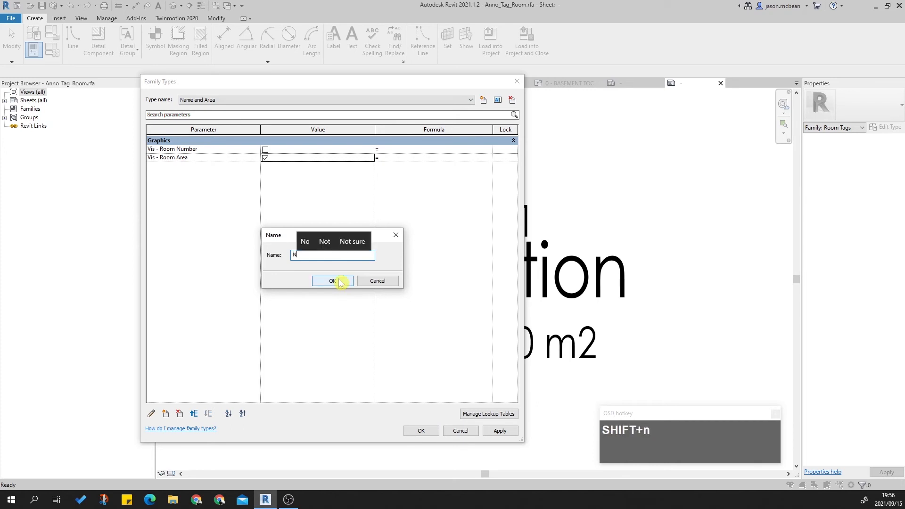
pyautogui.write('ame')
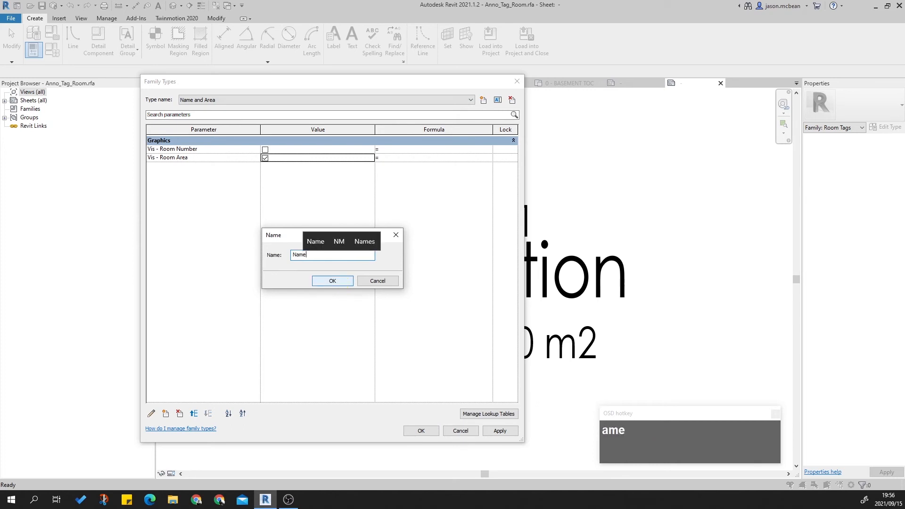
pyautogui.click(346, 284)
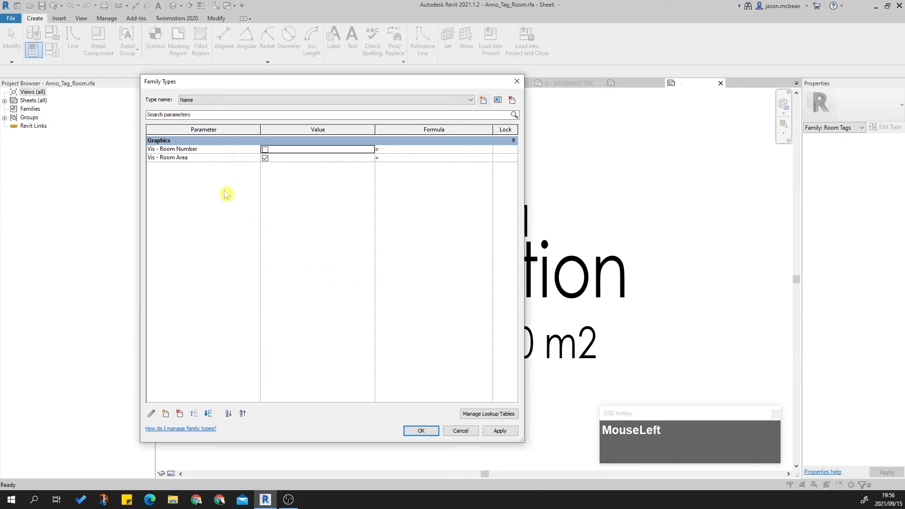
pyautogui.click(265, 158)
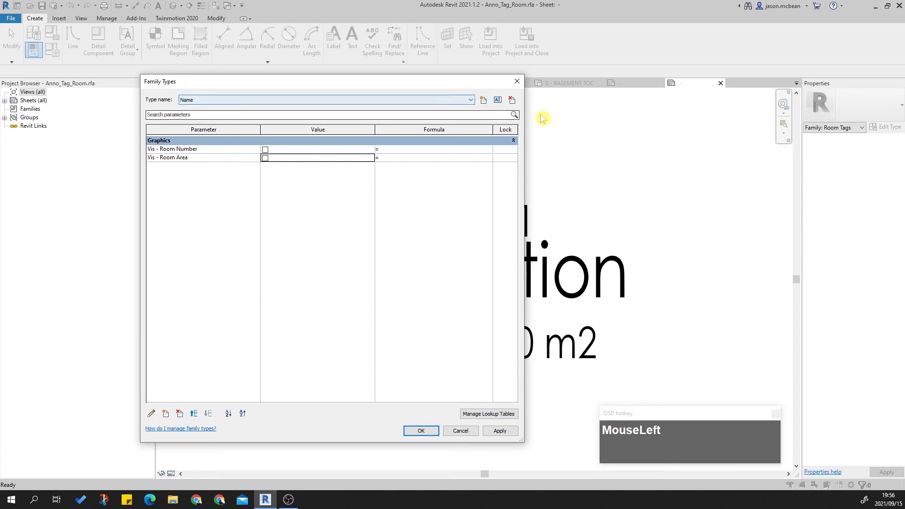
# Step: Rename the Name Only type of the room tag family as All and accept the family type changes
pyautogui.click(452, 101)
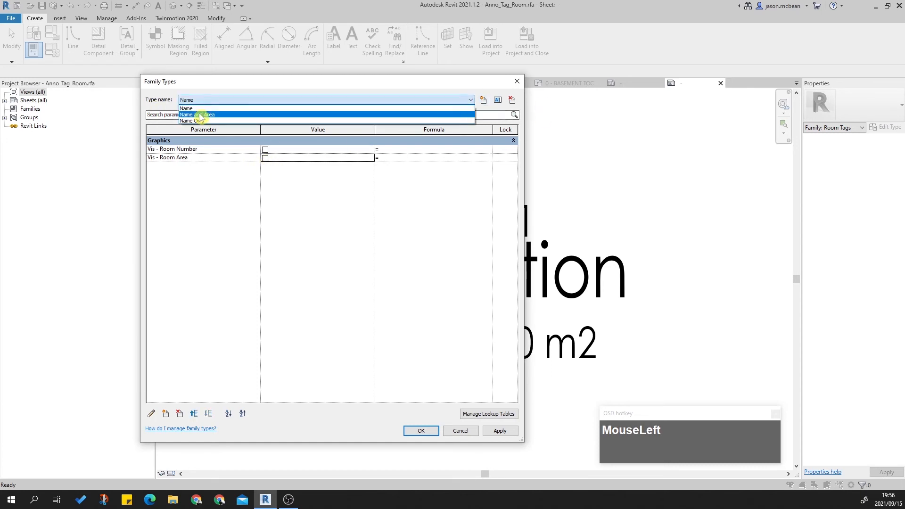
pyautogui.click(245, 114)
pyautogui.click(229, 100)
pyautogui.click(215, 122)
pyautogui.click(498, 101)
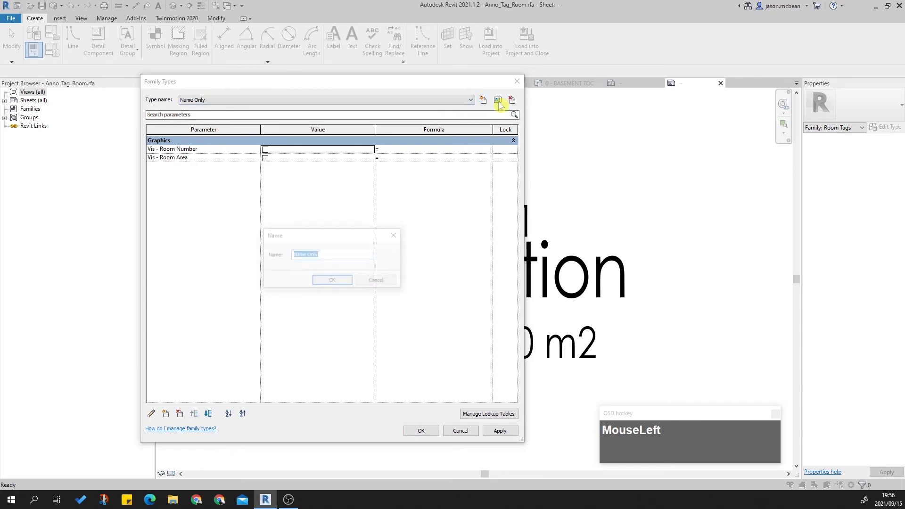
pyautogui.write('All')
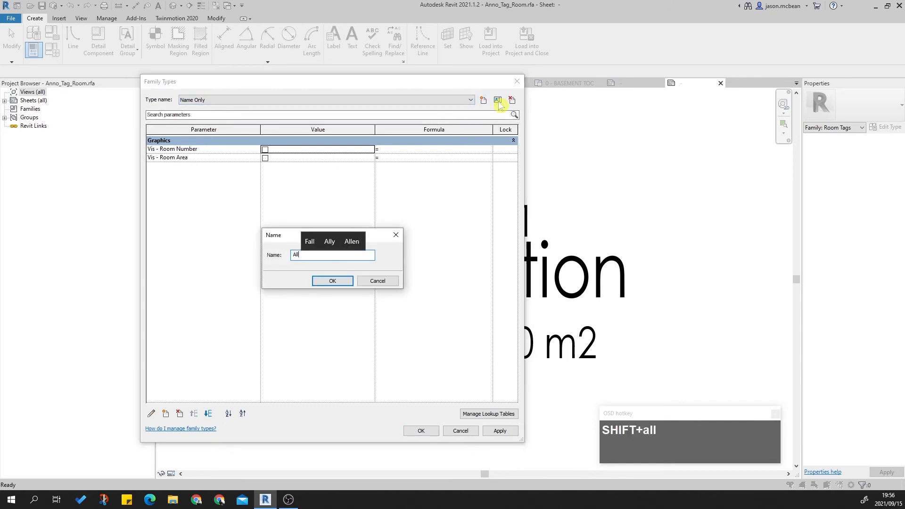
pyautogui.click(326, 283)
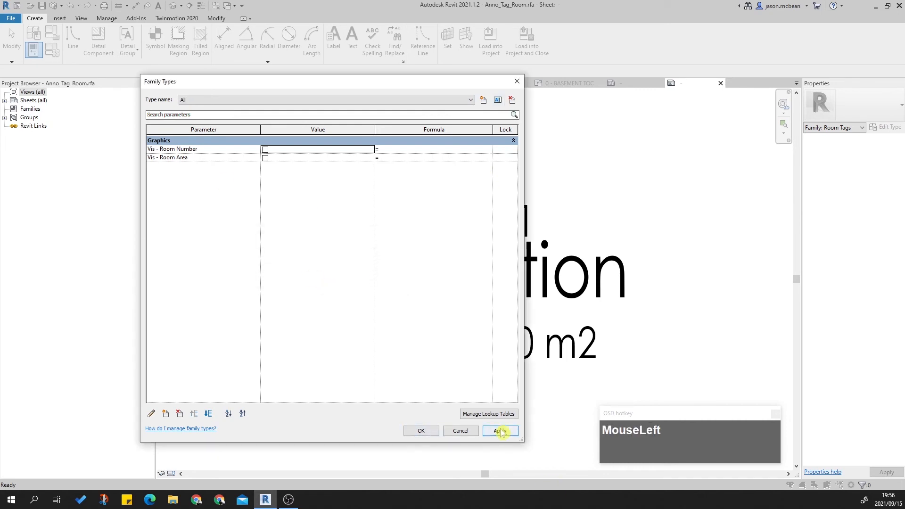
pyautogui.click(437, 430)
# Step: Load the room tag family into SDP_STEP 2.rvt, overwriting the existing version and its parameter values
pyautogui.scroll(-5, 384, 238)
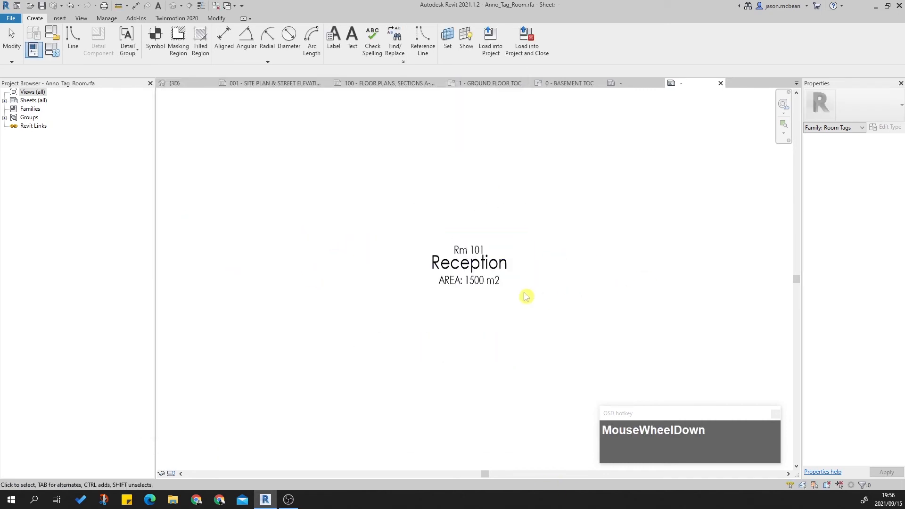
pyautogui.press('Escape')
pyautogui.click(490, 40)
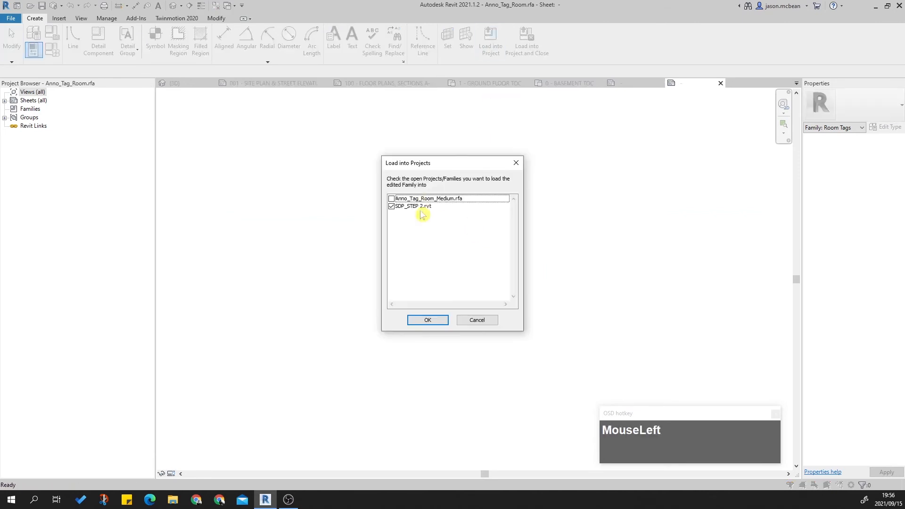
pyautogui.click(431, 324)
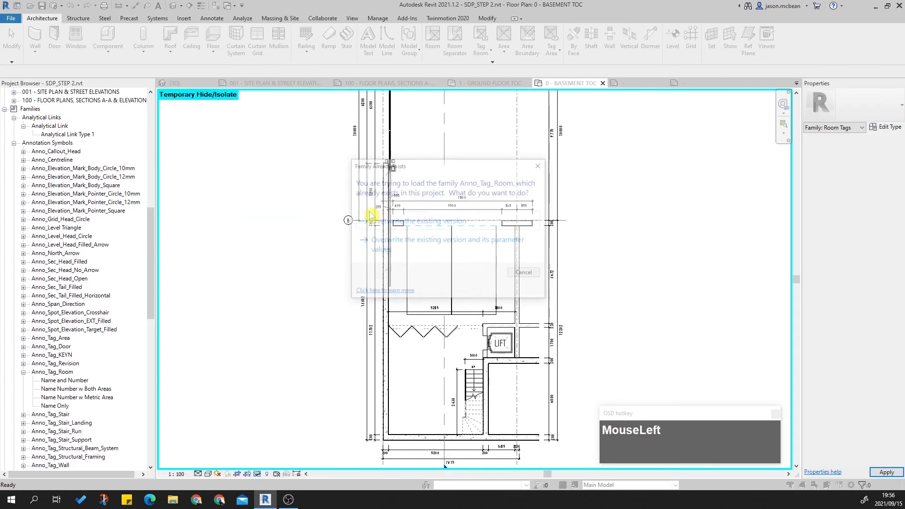
pyautogui.click(453, 241)
# Step: Tag all untagged rooms in the basement plan with the Name and Area type of Anno_Tag_Room, without leaders
pyautogui.scroll(2, 466, 358)
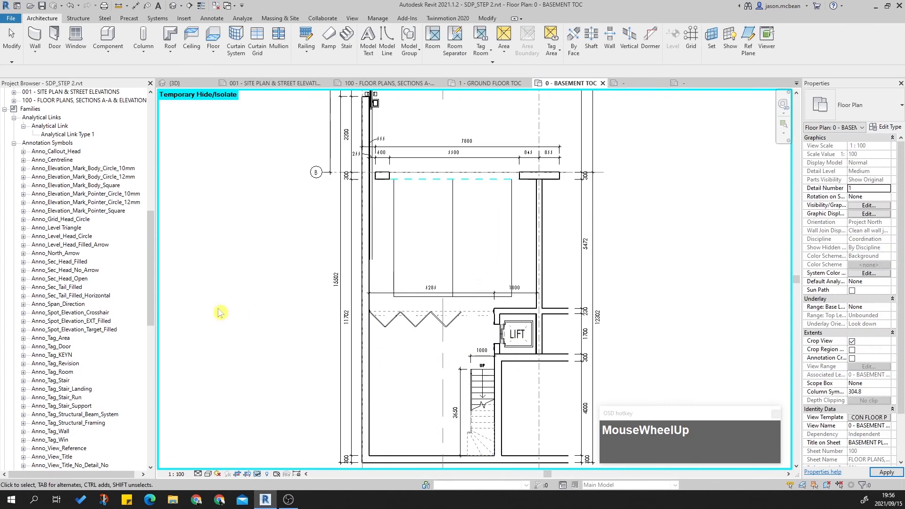
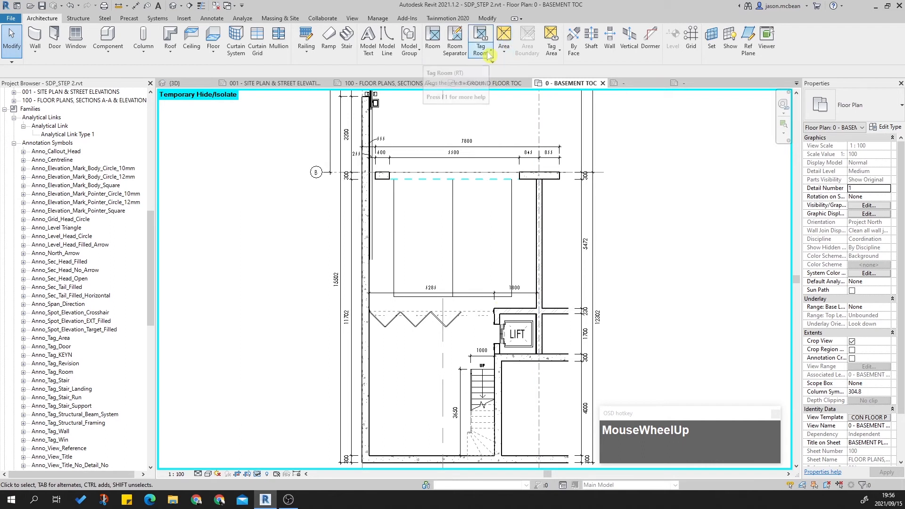
pyautogui.click(212, 19)
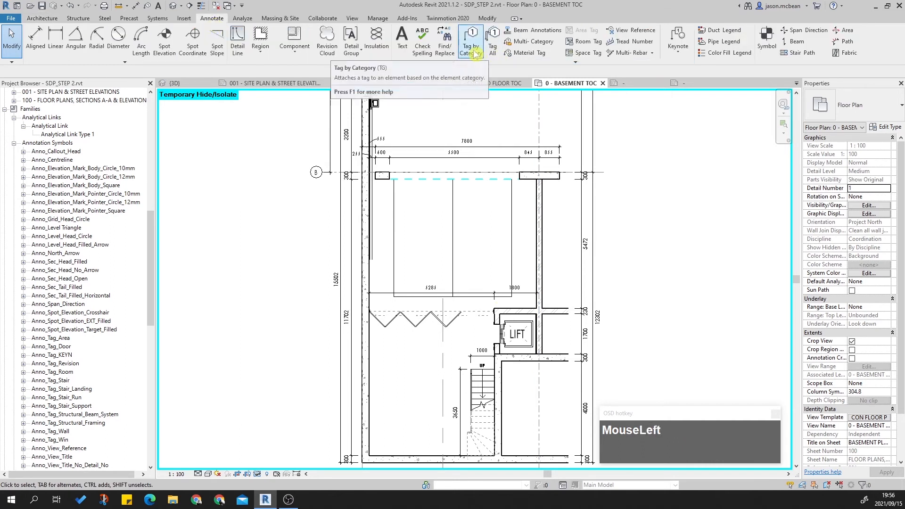
pyautogui.click(491, 52)
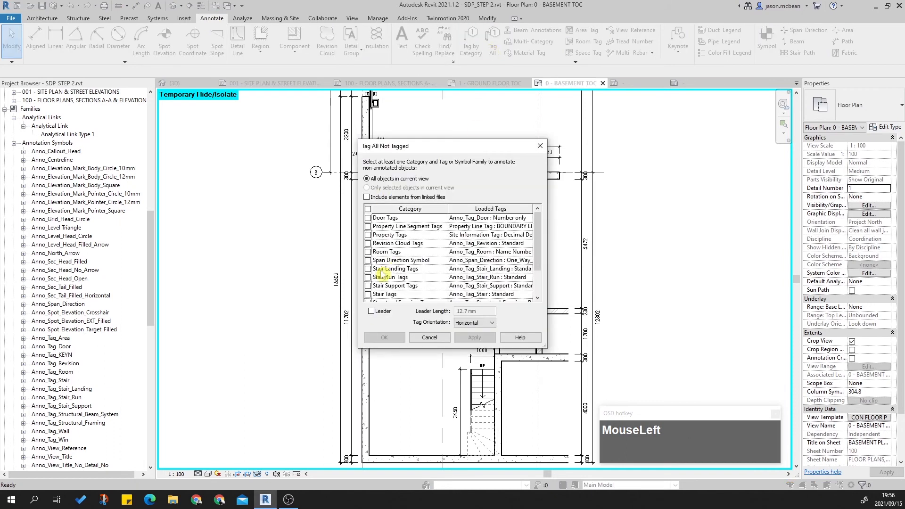
pyautogui.click(368, 252)
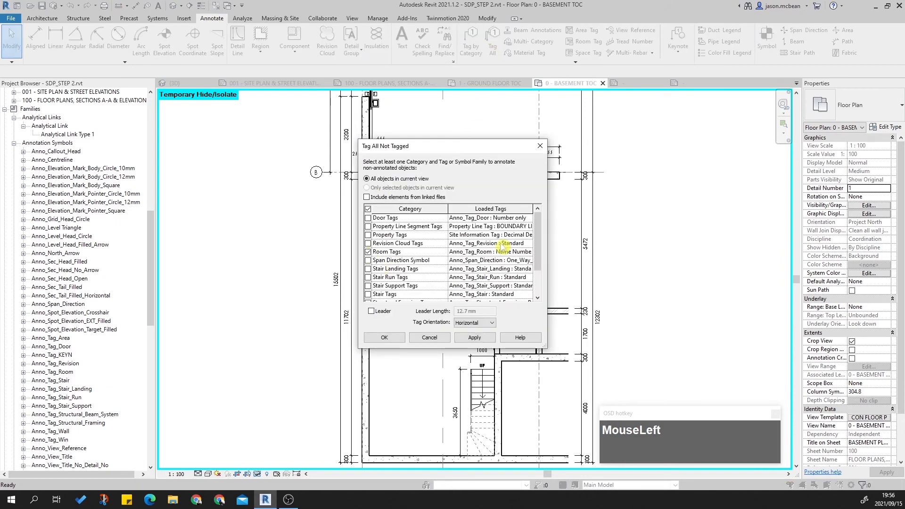
pyautogui.click(529, 253)
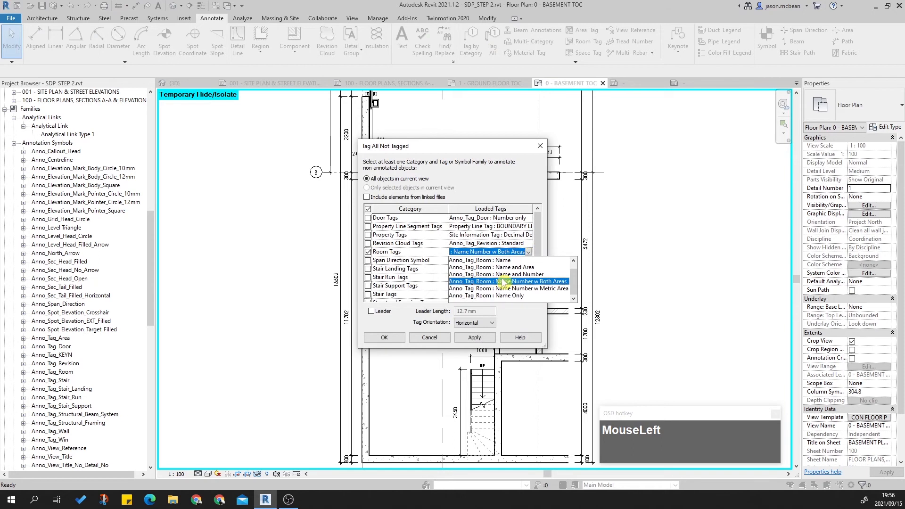
pyautogui.click(512, 268)
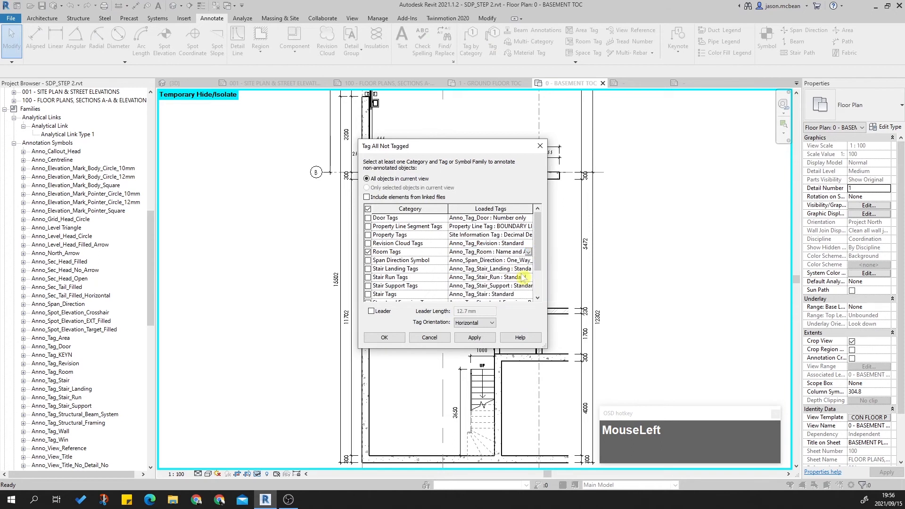
pyautogui.click(529, 255)
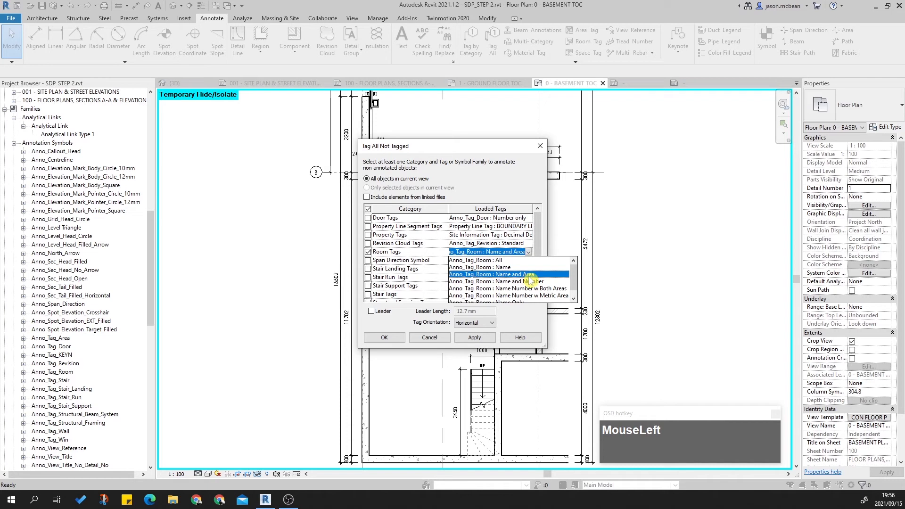
pyautogui.click(472, 342)
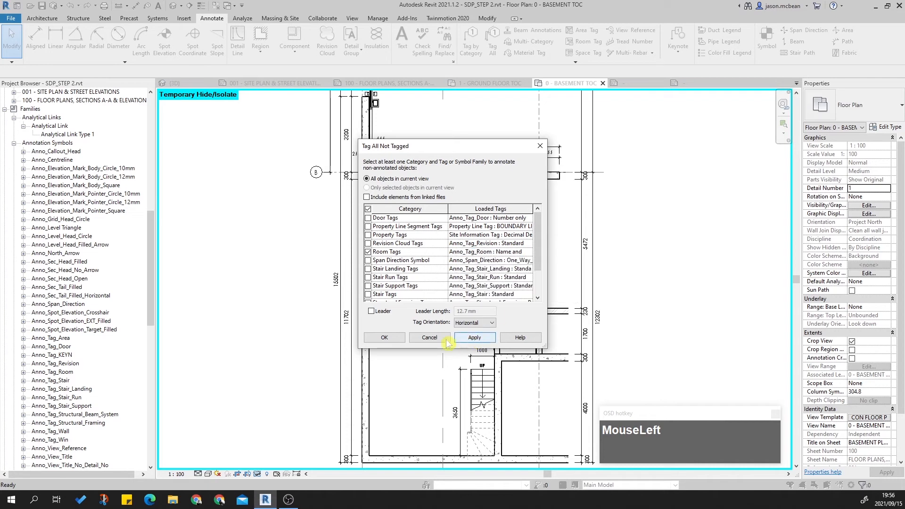
pyautogui.click(384, 339)
pyautogui.middleClick(632, 313)
pyautogui.press('Escape')
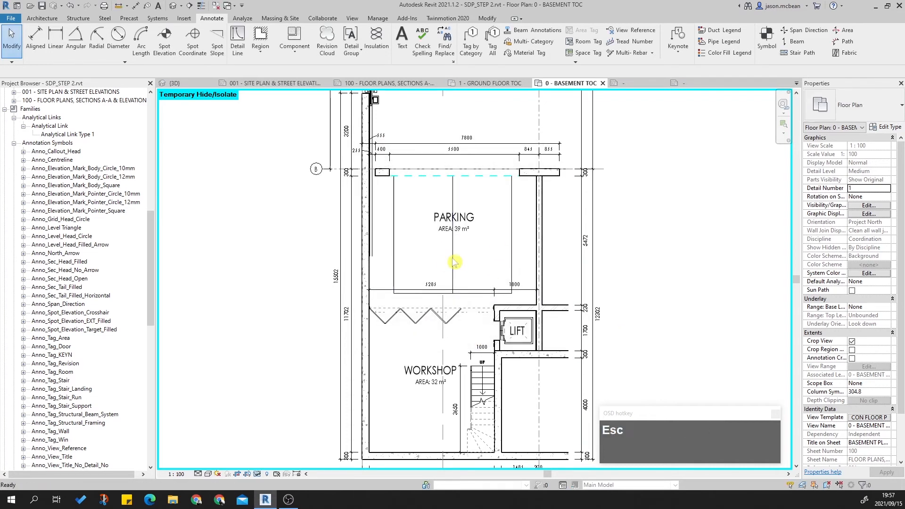
pyautogui.scroll(-2, 460, 364)
pyautogui.scroll(2, 432, 290)
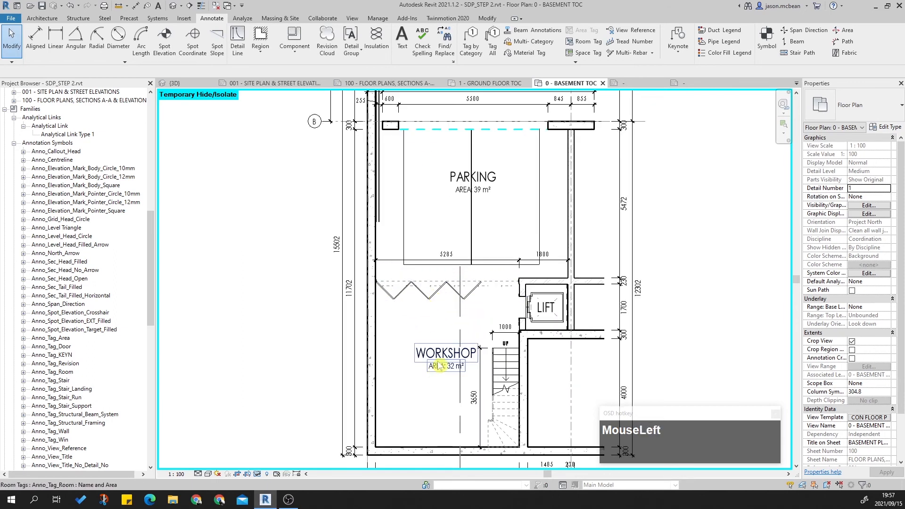
pyautogui.click(486, 191)
pyautogui.press('Escape')
pyautogui.click(488, 184)
pyautogui.press('Escape')
# Step: List the project's Anno_Tag_Room types and check whether the Name and Number type can be deleted
pyautogui.click(61, 389)
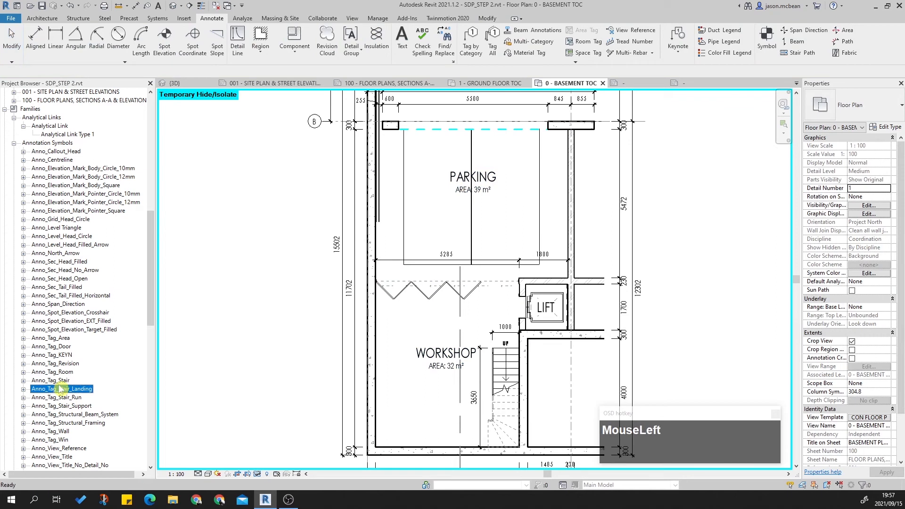
pyautogui.scroll(-1, 104, 380)
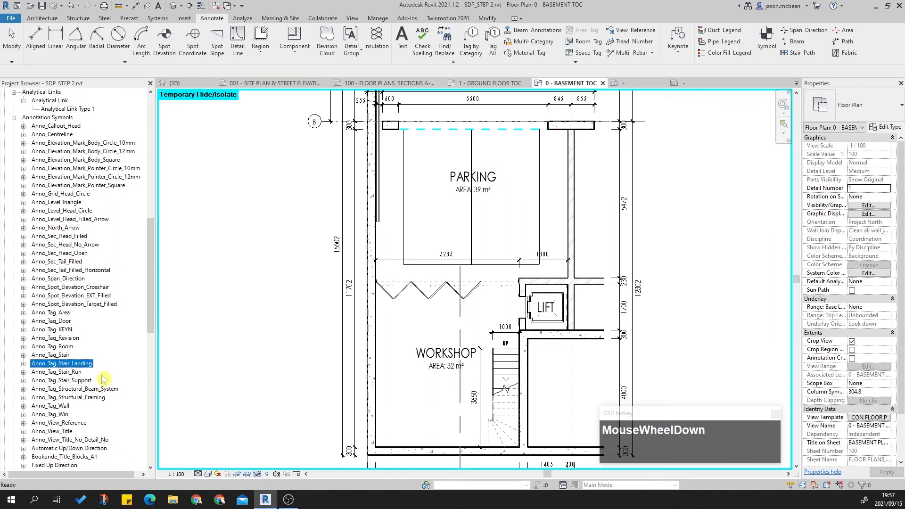
pyautogui.click(33, 347)
pyautogui.click(23, 347)
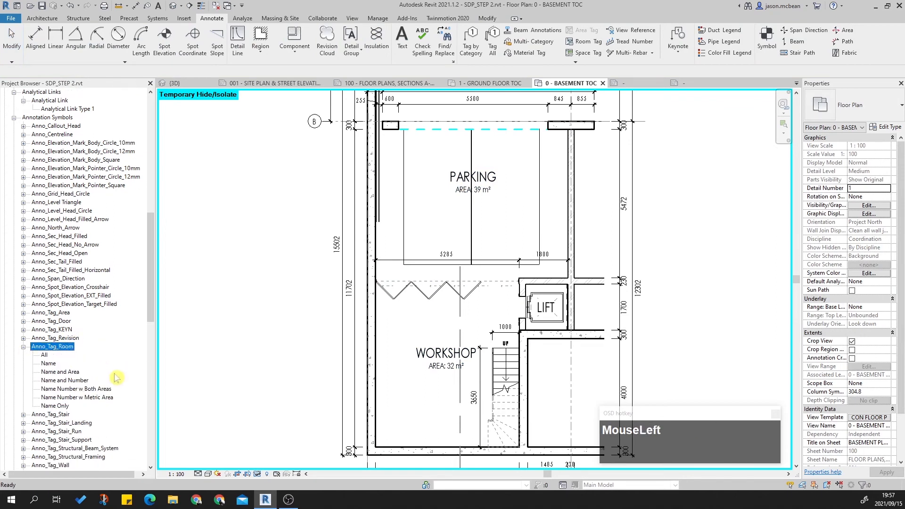
pyautogui.click(63, 372)
pyautogui.click(85, 380)
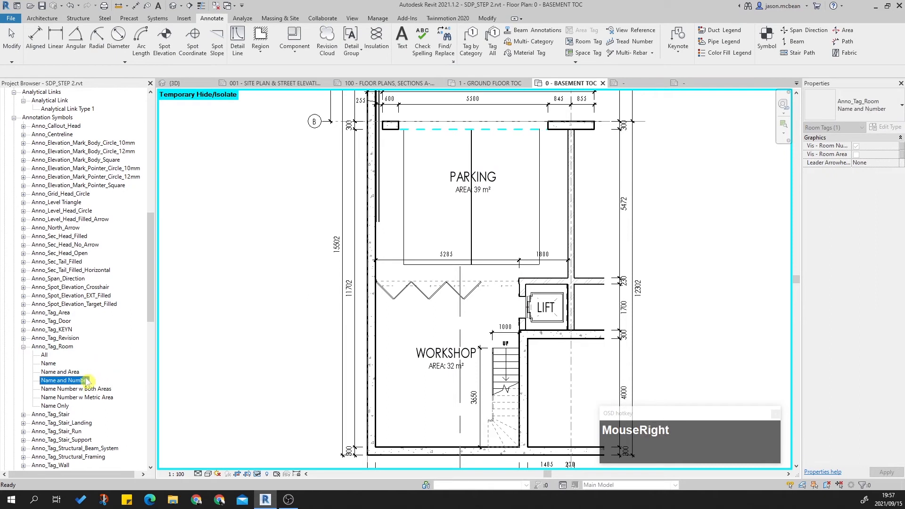
pyautogui.rightClick(85, 380)
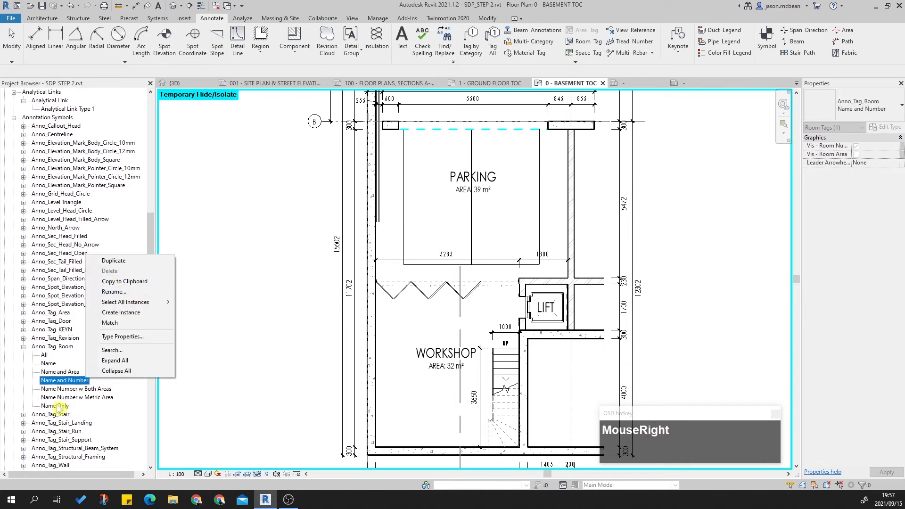
# Step: Look through the remaining old room tag types and inspect the type properties of Name Number w Metric Area
pyautogui.click(71, 390)
pyautogui.click(71, 398)
pyautogui.click(65, 406)
pyautogui.click(68, 391)
pyautogui.doubleClick(75, 398)
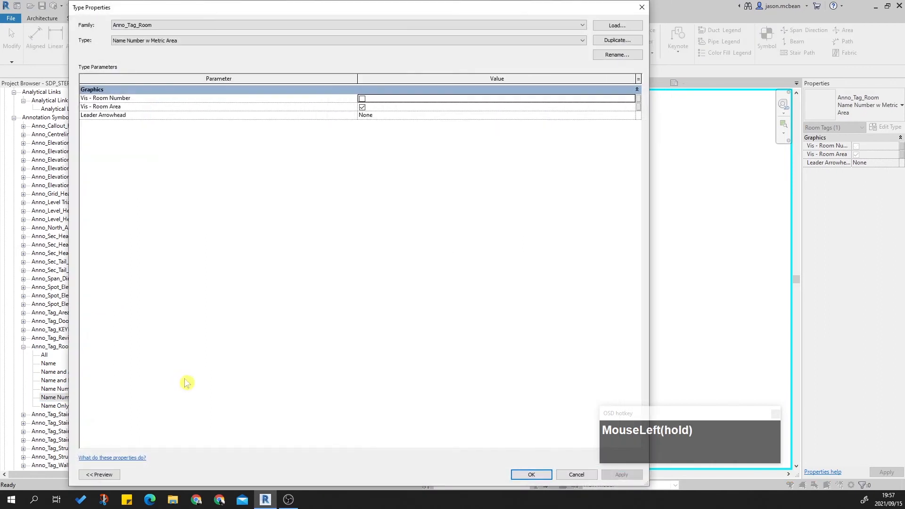
pyautogui.click(642, 8)
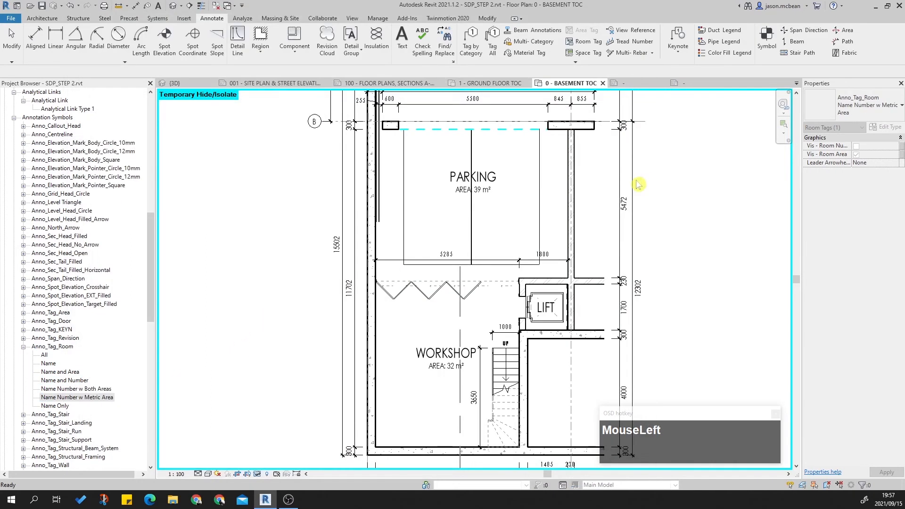
# Step: Check whether the Name Number w Metric Area room tag type can be deleted from the project
pyautogui.rightClick(104, 401)
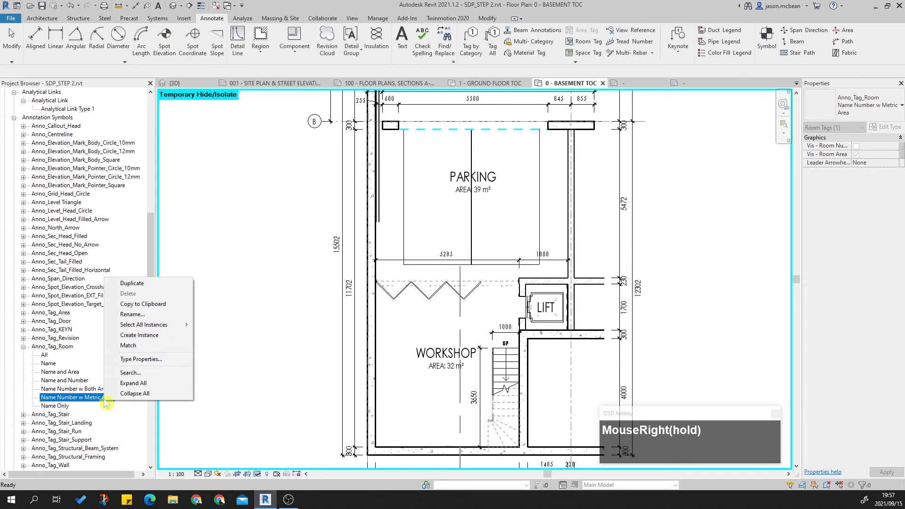
pyautogui.moveTo(173, 324)
pyautogui.click(227, 335)
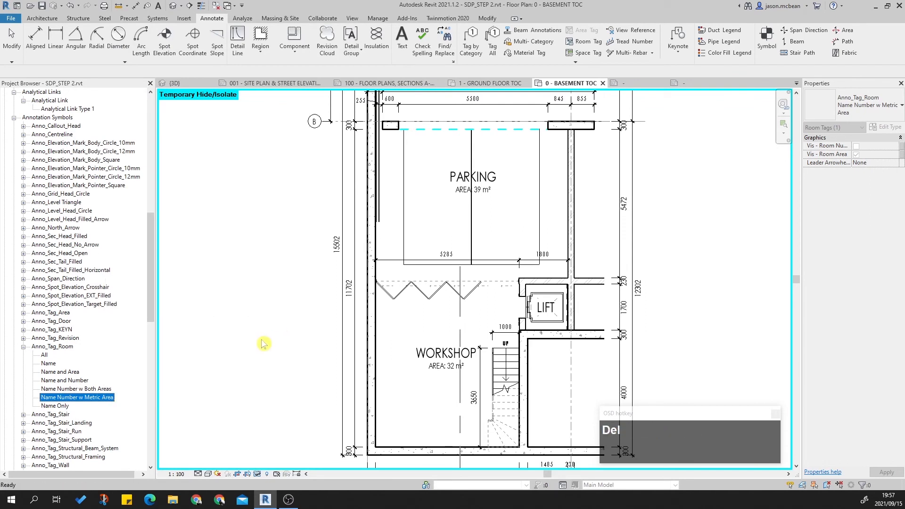
pyautogui.rightClick(77, 399)
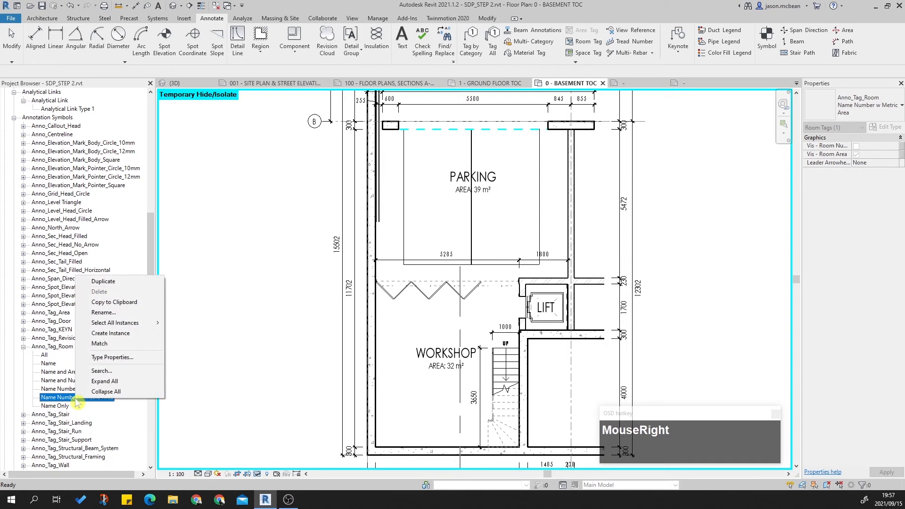
pyautogui.click(263, 396)
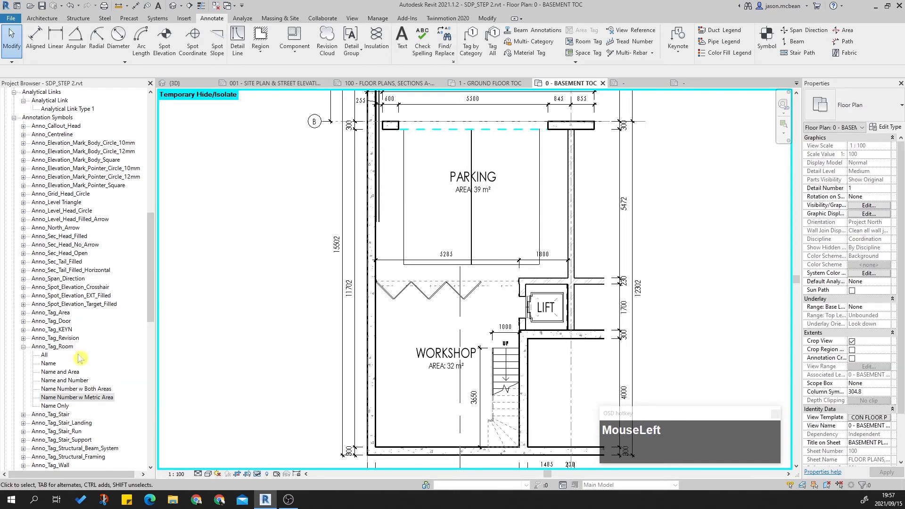
# Step: Delete the entire Anno_Tag_Room family with its types and placed instances from the project
pyautogui.doubleClick(39, 348)
pyautogui.press('Escape')
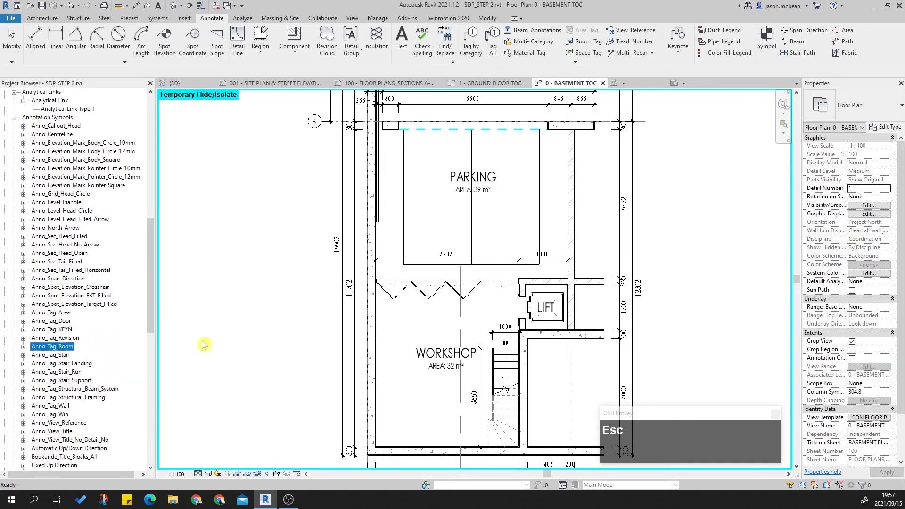
pyautogui.rightClick(63, 349)
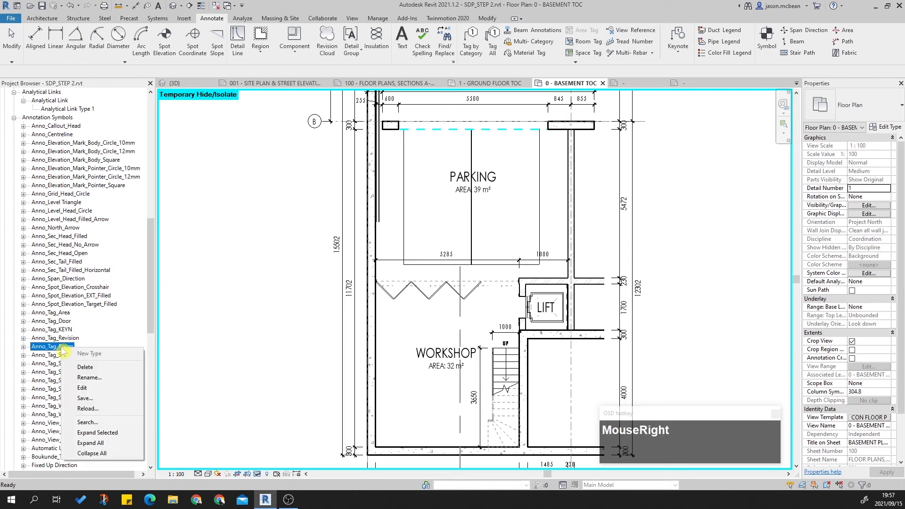
pyautogui.click(85, 367)
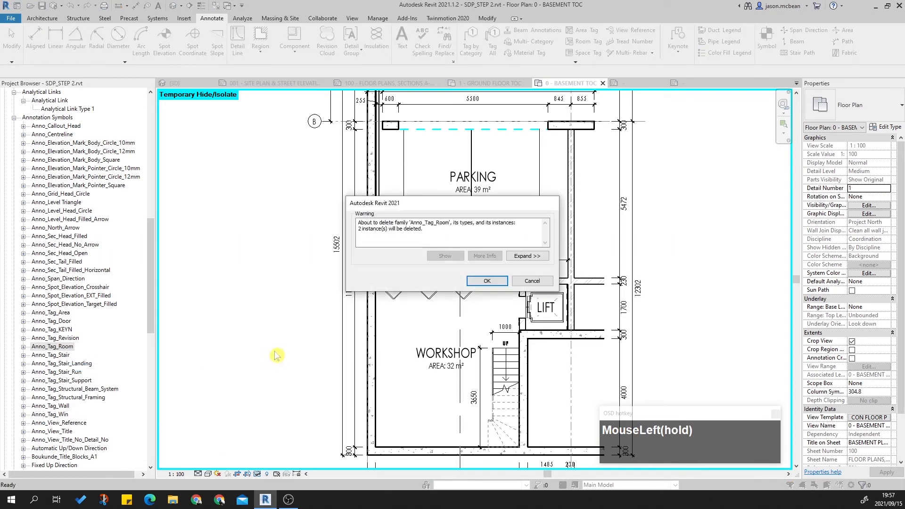
pyautogui.click(474, 281)
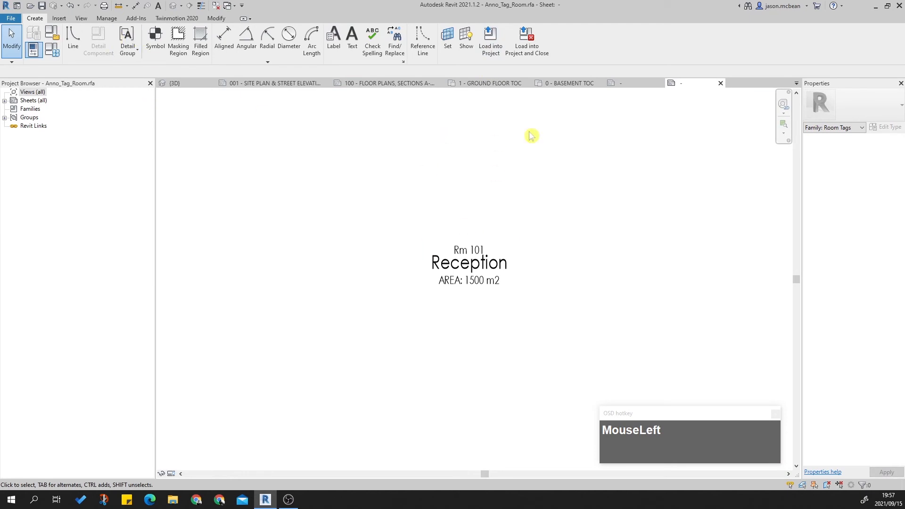
# Step: Check the types defined in the Anno_Tag_Room family and load it into SDP_STEP 2.rvt
pyautogui.click(61, 44)
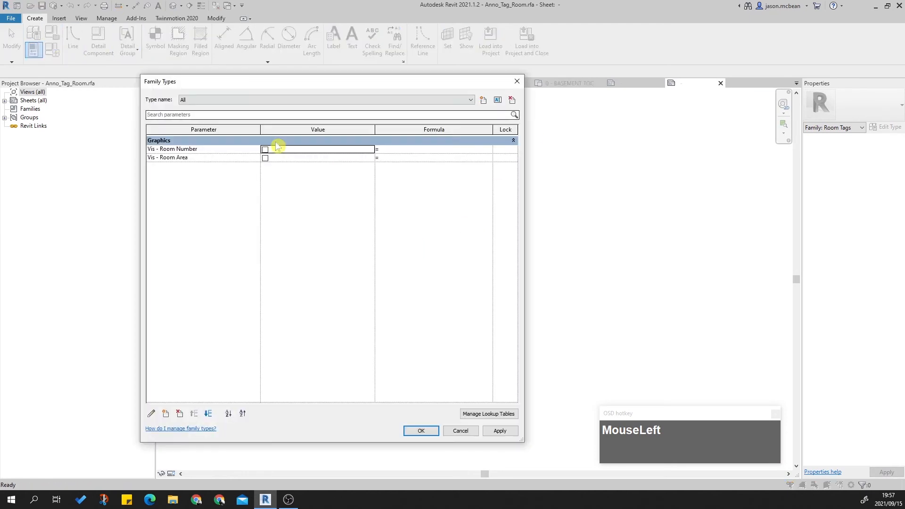
pyautogui.click(253, 102)
pyautogui.click(253, 103)
pyautogui.click(517, 81)
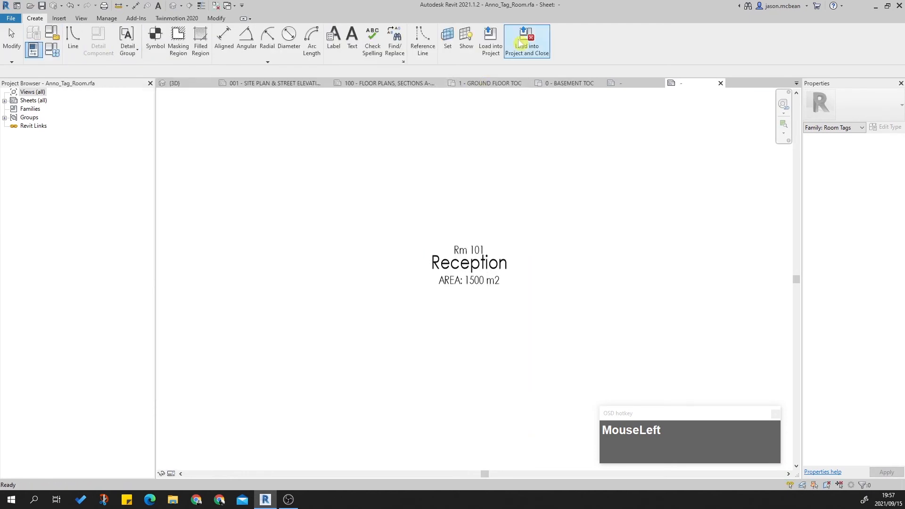
pyautogui.click(489, 46)
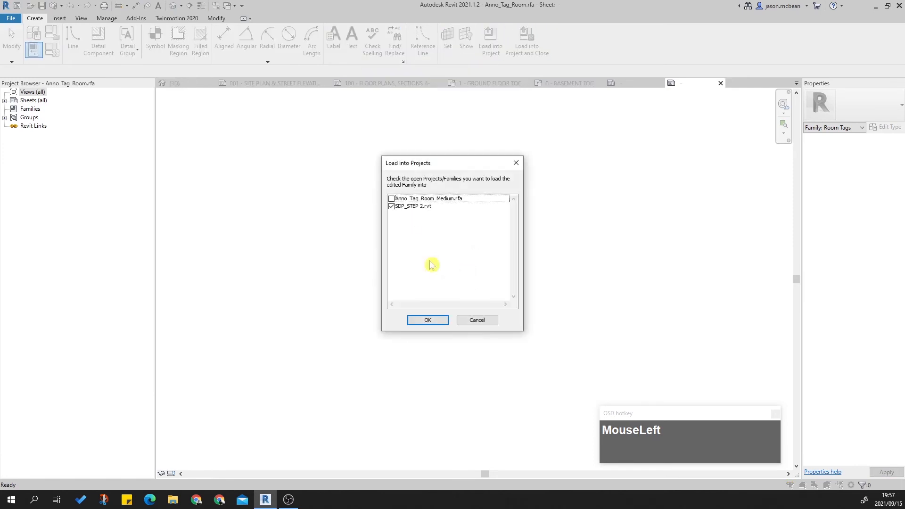
pyautogui.click(438, 323)
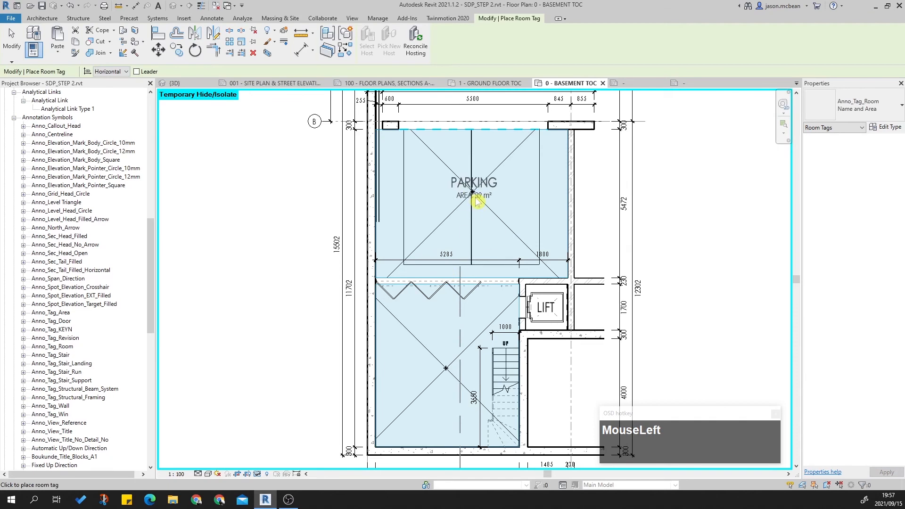
# Step: Tag the Parking and Workshop rooms with Anno_Tag_Room Name and Area, and check the tag's available types
pyautogui.click(473, 188)
pyautogui.click(447, 377)
pyautogui.scroll(-2, 544, 236)
pyautogui.press('Escape')
pyautogui.click(482, 309)
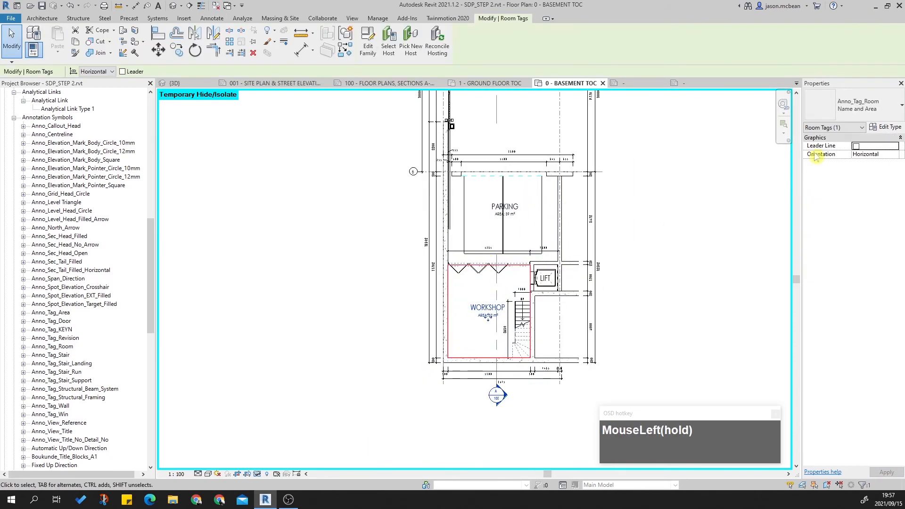
pyautogui.click(858, 110)
pyautogui.press('Escape')
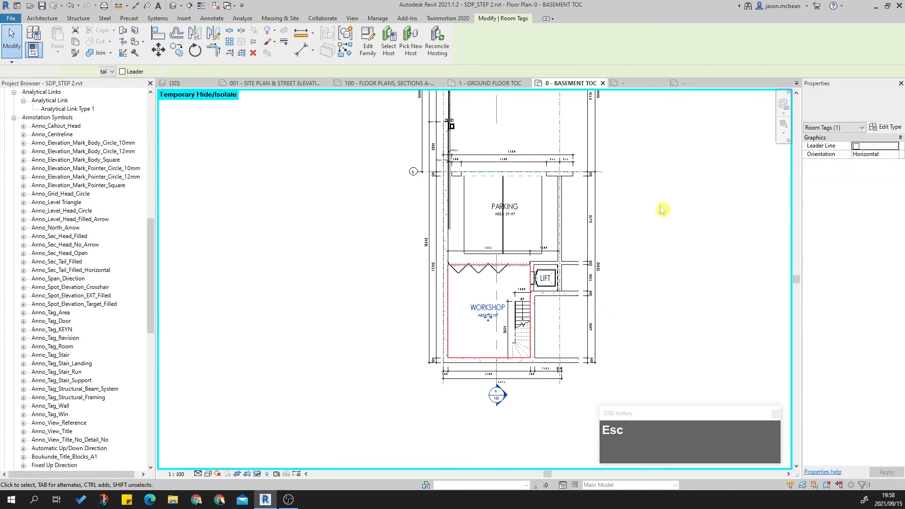
pyautogui.click(677, 276)
# Step: Look over the basement plan from the open area by grid C down to the workshop for missing annotation
pyautogui.moveTo(576, 236); pyautogui.dragTo(539, 300, button='middle')
pyautogui.scroll(2, 456, 319)
pyautogui.moveTo(470, 339); pyautogui.dragTo(461, 239, button='middle')
pyautogui.moveTo(467, 167); pyautogui.dragTo(472, 341, button='middle')
pyautogui.moveTo(356, 147); pyautogui.dragTo(357, 198, button='middle')
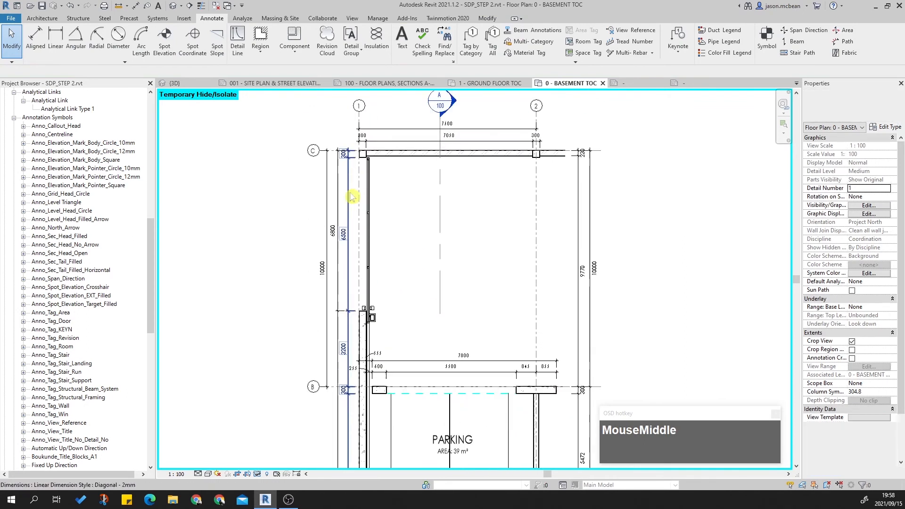
pyautogui.moveTo(361, 266); pyautogui.dragTo(353, 226, button='middle')
pyautogui.scroll(-3, 406, 240)
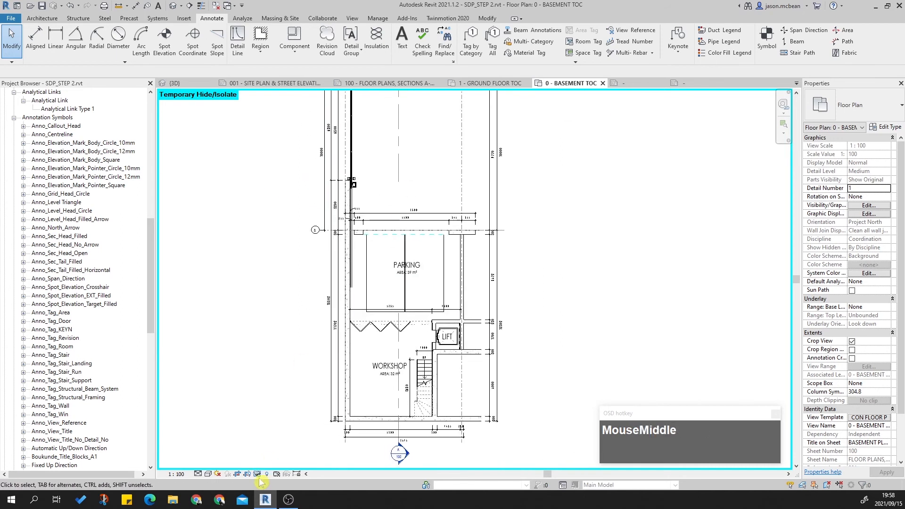
# Step: Open the Site floor plan and select the SLIDING GATE text note beside the new parking access
pyautogui.moveTo(155, 282); pyautogui.dragTo(152, 155)
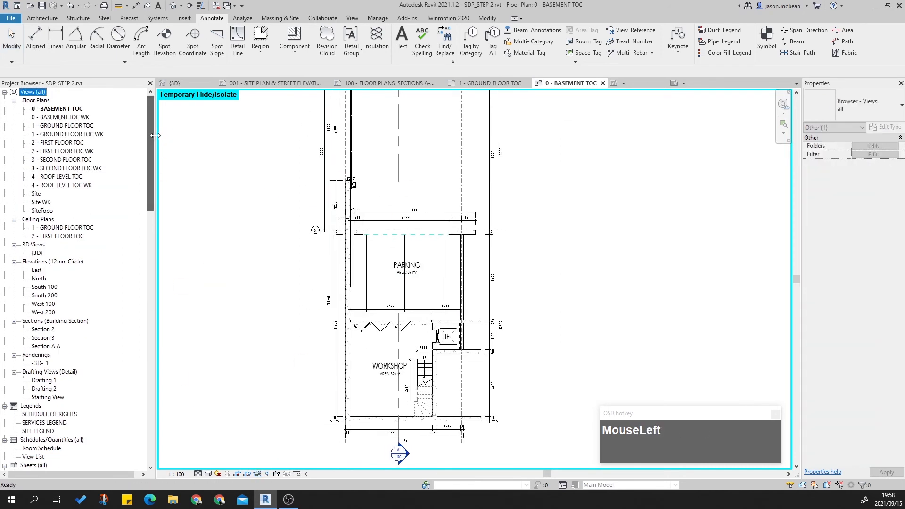
pyautogui.doubleClick(39, 194)
pyautogui.scroll(6, 384, 222)
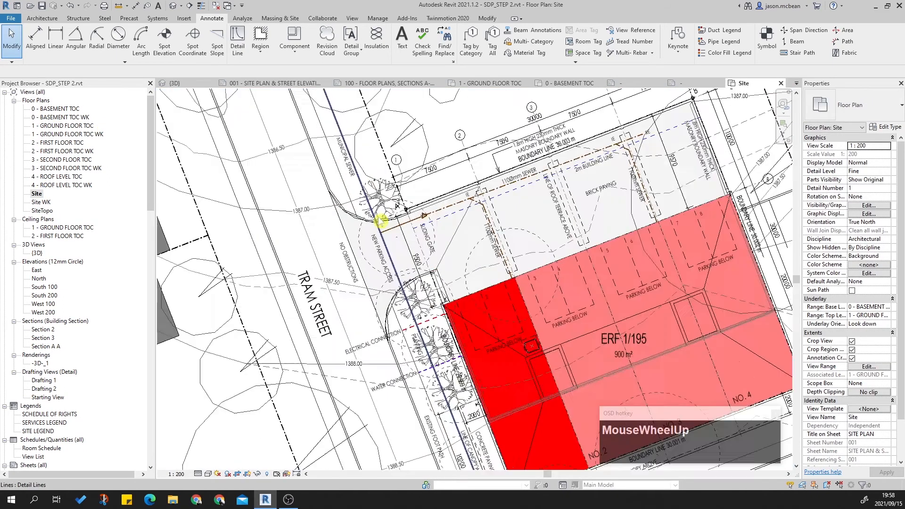
pyautogui.press('Escape')
pyautogui.click(474, 243)
pyautogui.press('Escape')
pyautogui.press('Tab')
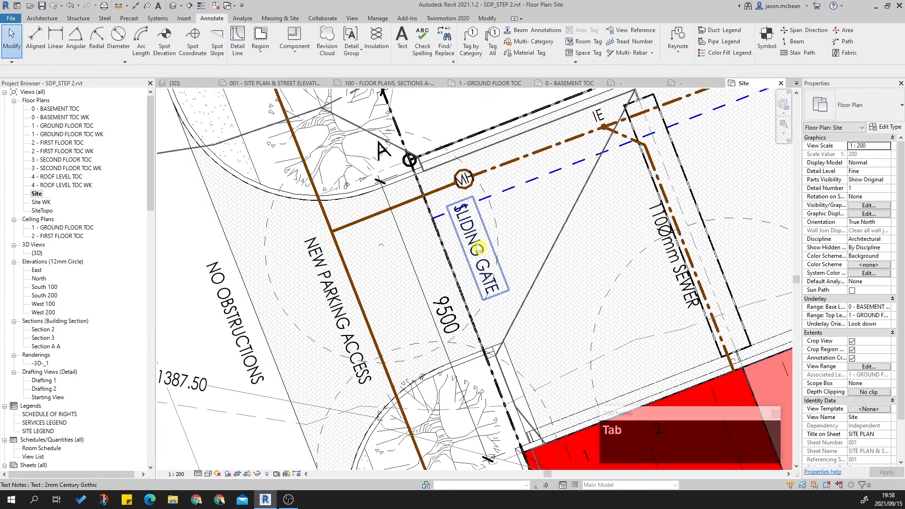
pyautogui.keyDown('ctrl'); pyautogui.click(479, 245); pyautogui.keyUp('ctrl')
pyautogui.scroll(-3, 632, 263)
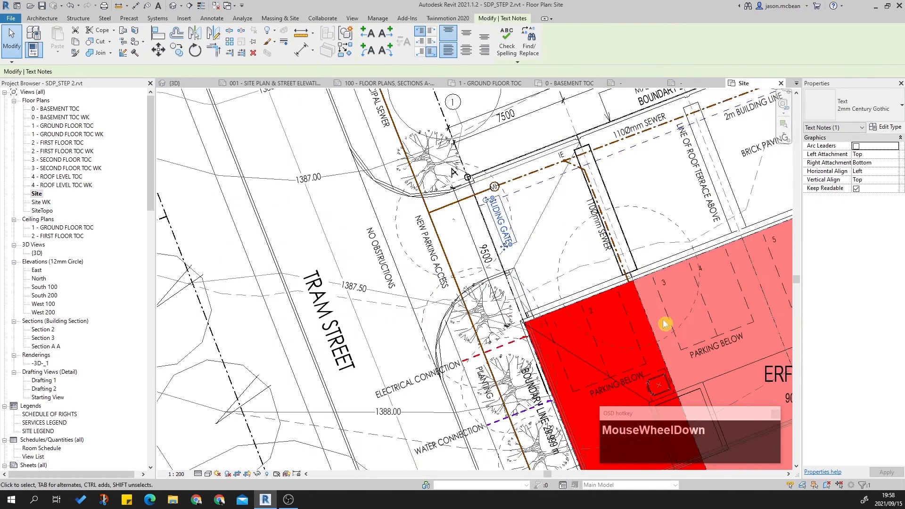
# Step: Add the sewer branch and main lines, the IE point with its label, and the paving filled region to the selection
pyautogui.scroll(3, 621, 239)
pyautogui.scroll(1, 602, 243)
pyautogui.moveTo(600, 242); pyautogui.dragTo(542, 227, button='middle')
pyautogui.scroll(4, 542, 227)
pyautogui.keyDown('ctrl'); pyautogui.click(540, 231); pyautogui.keyUp('ctrl')
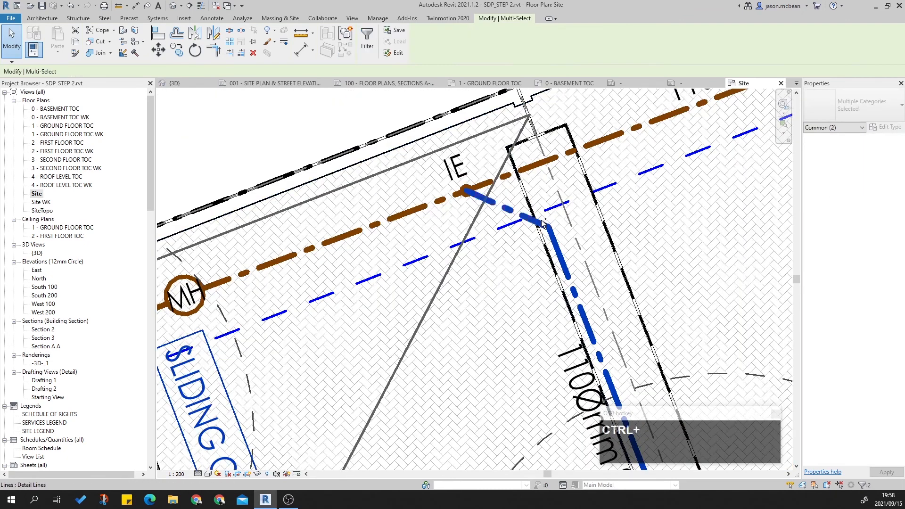
pyautogui.scroll(2, 543, 223)
pyautogui.keyDown('ctrl'); pyautogui.click(465, 215); pyautogui.keyUp('ctrl')
pyautogui.keyDown('ctrl'); pyautogui.click(465, 214); pyautogui.keyUp('ctrl')
pyautogui.keyDown('ctrl'); pyautogui.click(474, 184); pyautogui.keyUp('ctrl')
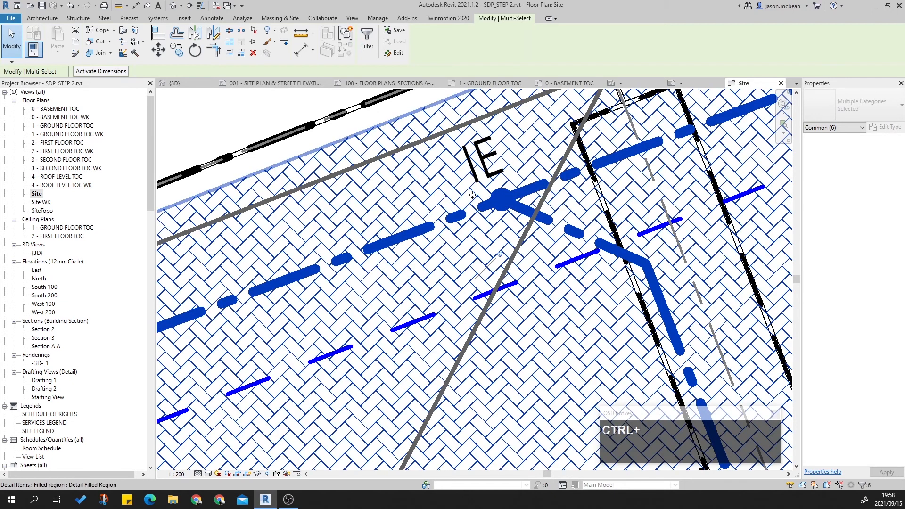
pyautogui.press('Tab')
pyautogui.keyDown('ctrl'); pyautogui.click(481, 158); pyautogui.keyUp('ctrl')
# Step: Add the MH symbol, its text note and the 110Ømm SEWER label beside the branch line to the selection
pyautogui.scroll(-3, 535, 181)
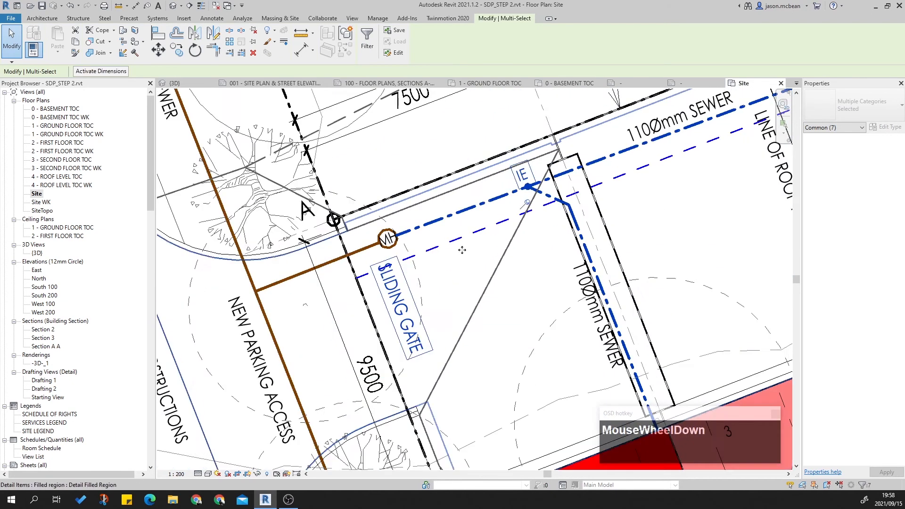
pyautogui.scroll(3, 399, 248)
pyautogui.press('Tab')
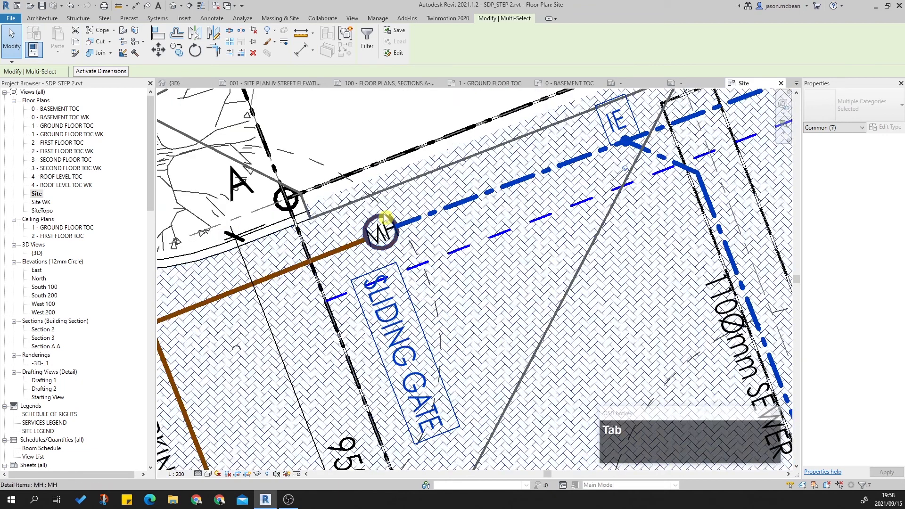
pyautogui.keyDown('ctrl'); pyautogui.click(377, 224); pyautogui.keyUp('ctrl')
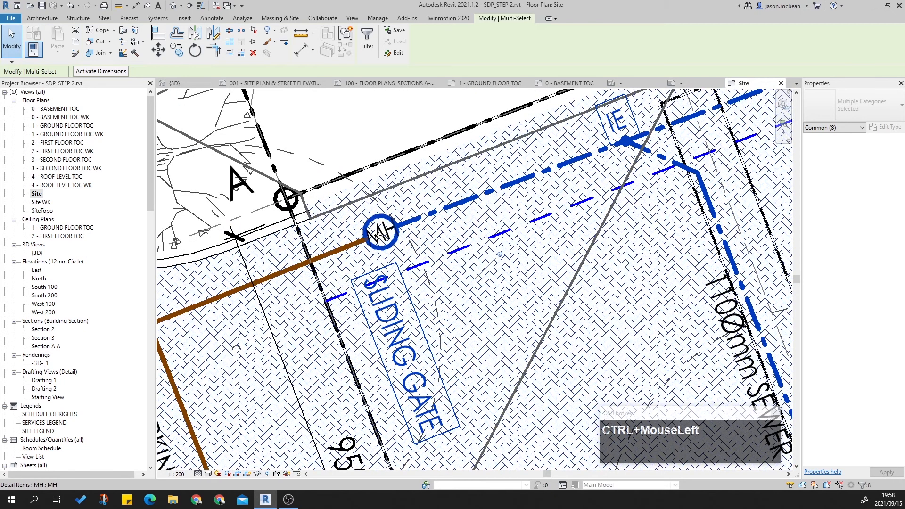
pyautogui.keyDown('ctrl'); pyautogui.click(377, 237); pyautogui.keyUp('ctrl')
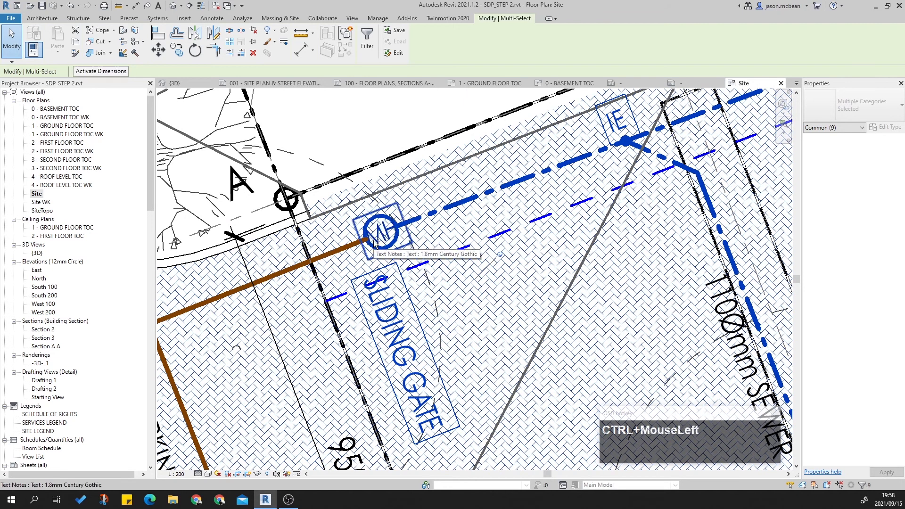
pyautogui.scroll(-1, 445, 243)
pyautogui.scroll(-1, 588, 205)
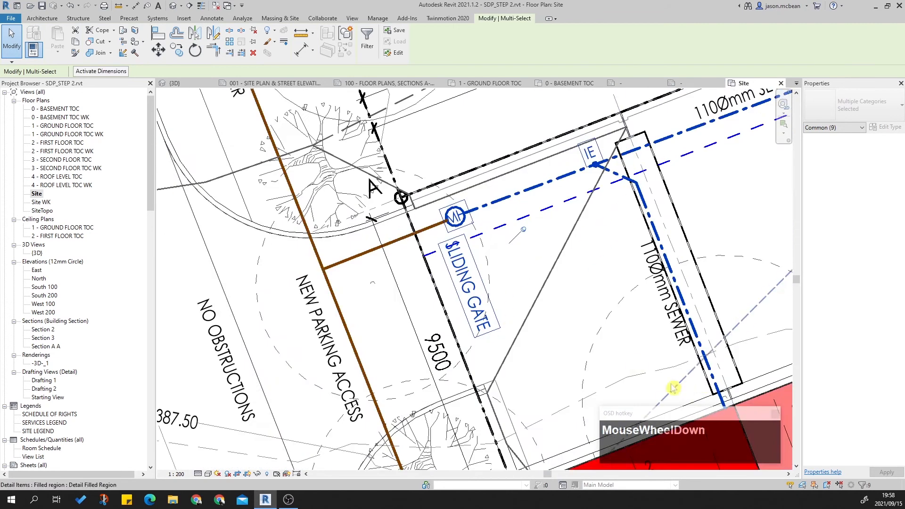
pyautogui.keyDown('ctrl'); pyautogui.click(658, 295); pyautogui.keyUp('ctrl')
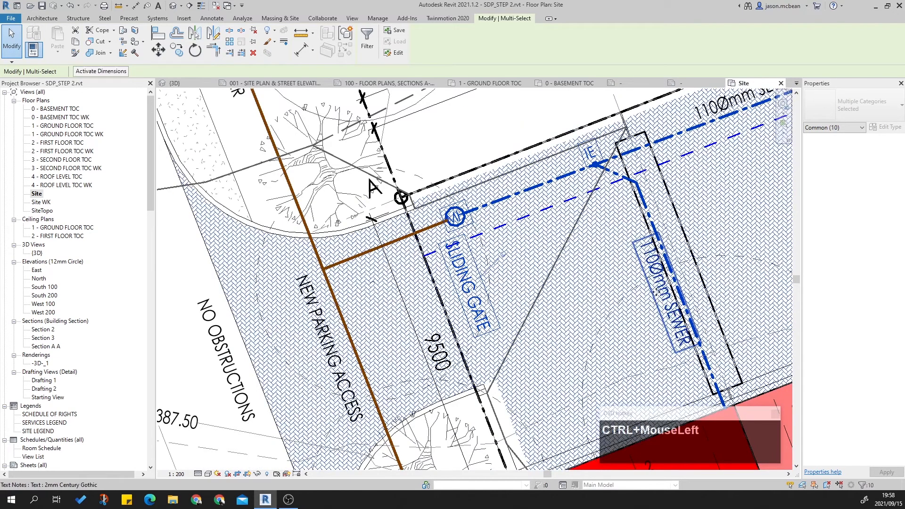
# Step: Add the sewer line connecting the manhole to the municipal sewer to the selection
pyautogui.moveTo(384, 327); pyautogui.dragTo(415, 236, button='middle')
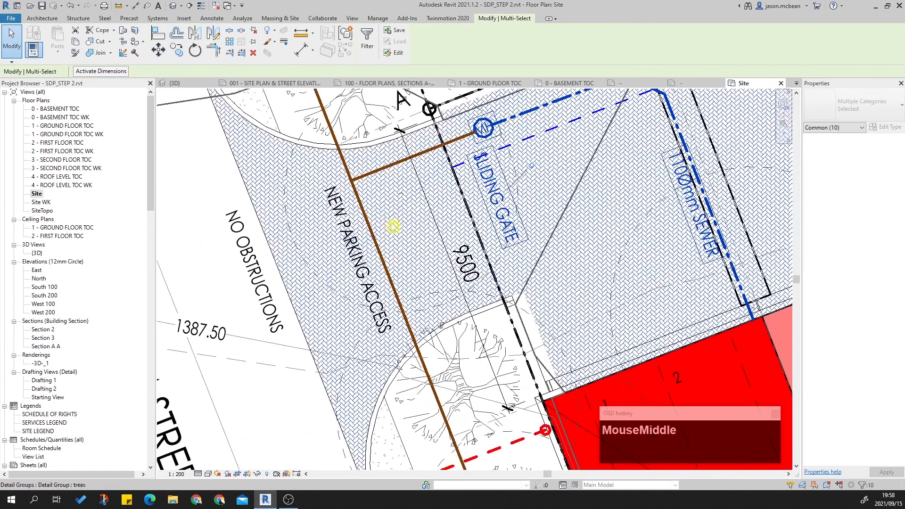
pyautogui.scroll(-2, 406, 217)
pyautogui.scroll(3, 399, 202)
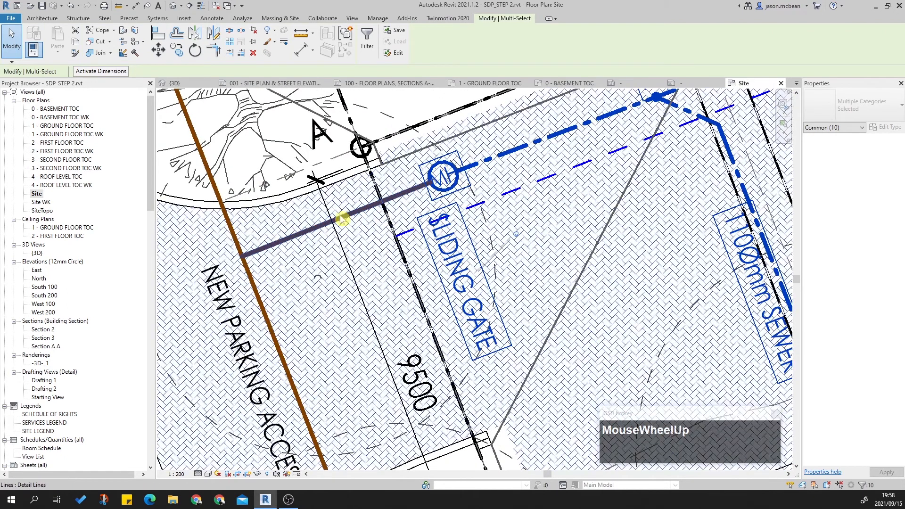
pyautogui.keyDown('ctrl'); pyautogui.click(346, 217); pyautogui.keyUp('ctrl')
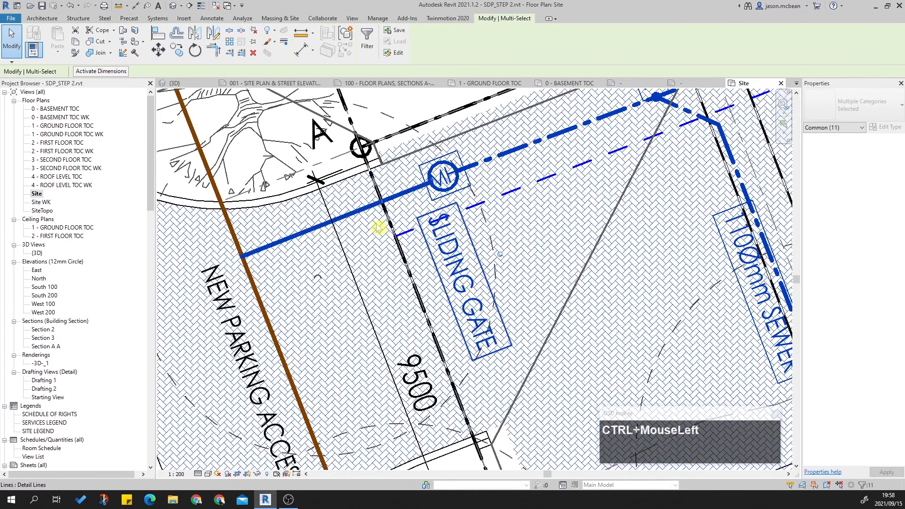
# Step: Copy the selected site annotations and paste them into the 0 - BASEMENT TOC plan with Aligned to Same Place
pyautogui.scroll(-3, 372, 207)
pyautogui.scroll(1, 181, 155)
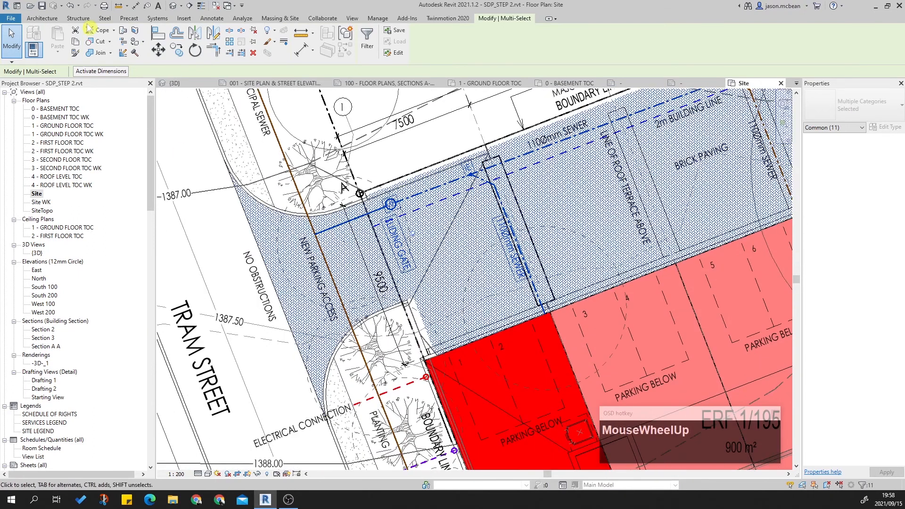
pyautogui.doubleClick(61, 111)
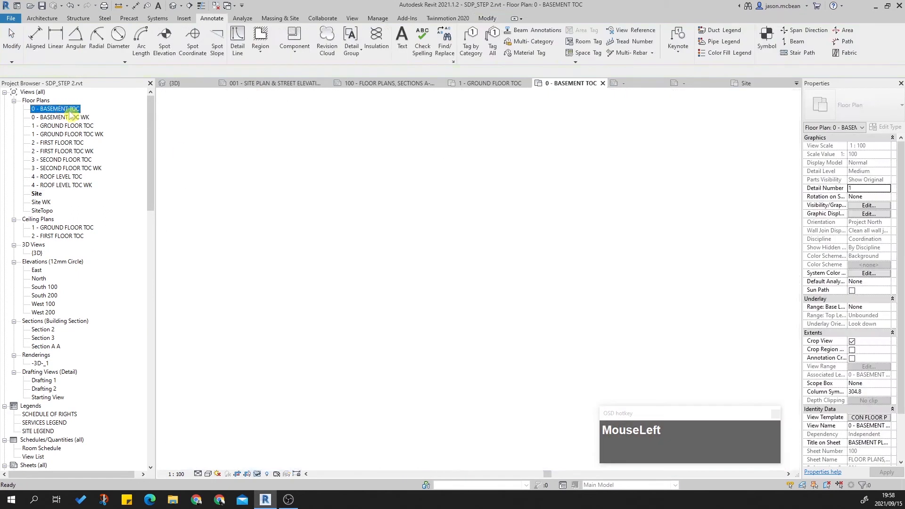
pyautogui.click(57, 56)
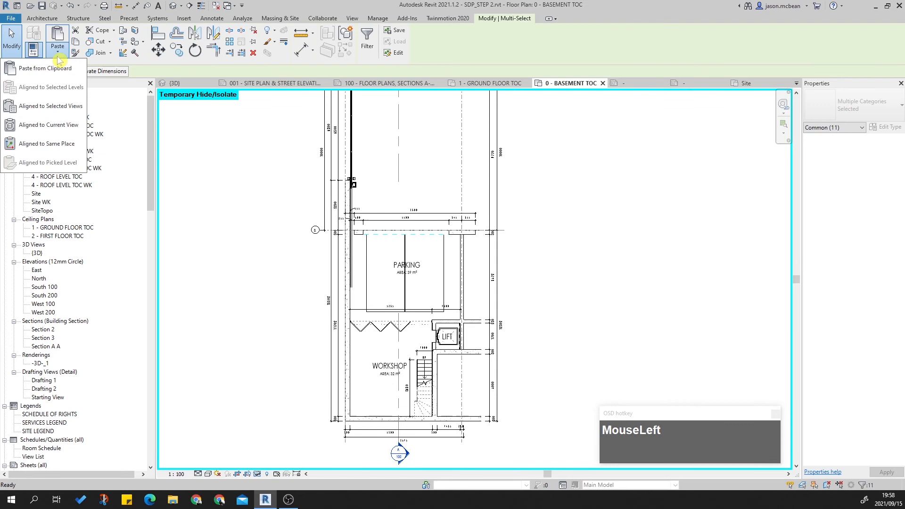
pyautogui.click(48, 143)
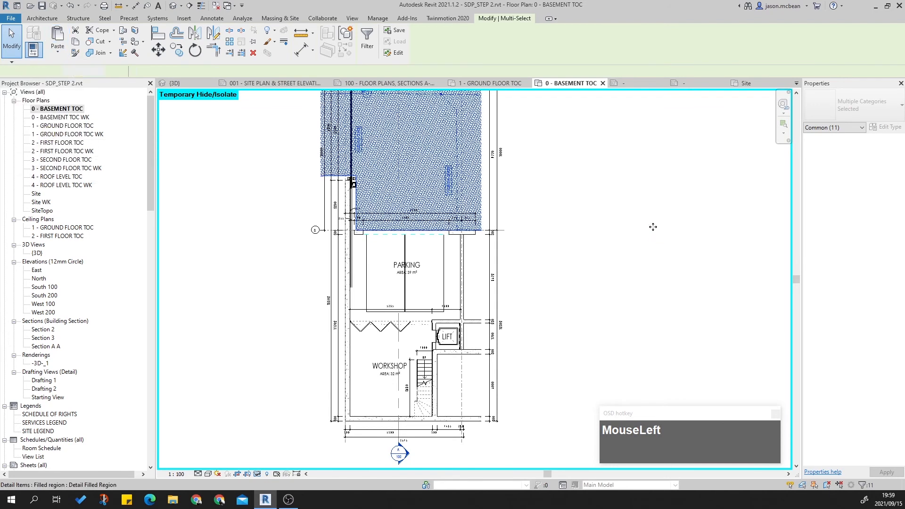
# Step: Extend the lower end of the sewer drainage line past the wall on grid B into the parking area
pyautogui.middleClick(641, 199)
pyautogui.moveTo(641, 199); pyautogui.dragTo(649, 237, button='middle')
pyautogui.click(615, 197)
pyautogui.scroll(5, 364, 172)
pyautogui.scroll(-1, 439, 296)
pyautogui.moveTo(440, 296); pyautogui.dragTo(342, 233, button='middle')
pyautogui.scroll(2, 487, 251)
pyautogui.press('Escape')
pyautogui.click(491, 263)
pyautogui.scroll(-2, 493, 269)
pyautogui.press('Escape')
pyautogui.click(482, 273)
pyautogui.press('Escape')
pyautogui.click(504, 295)
pyautogui.moveTo(504, 298); pyautogui.dragTo(492, 219, button='middle')
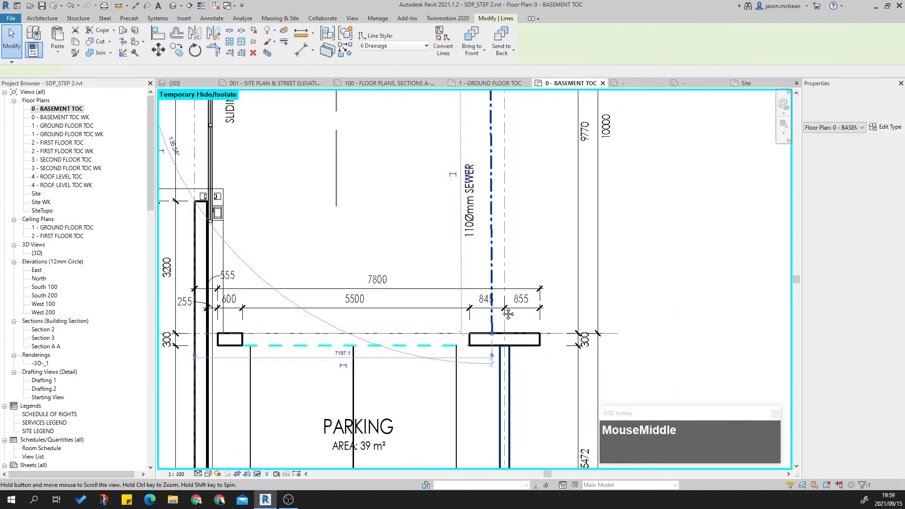
pyautogui.scroll(-2, 490, 300)
pyautogui.scroll(3, 491, 299)
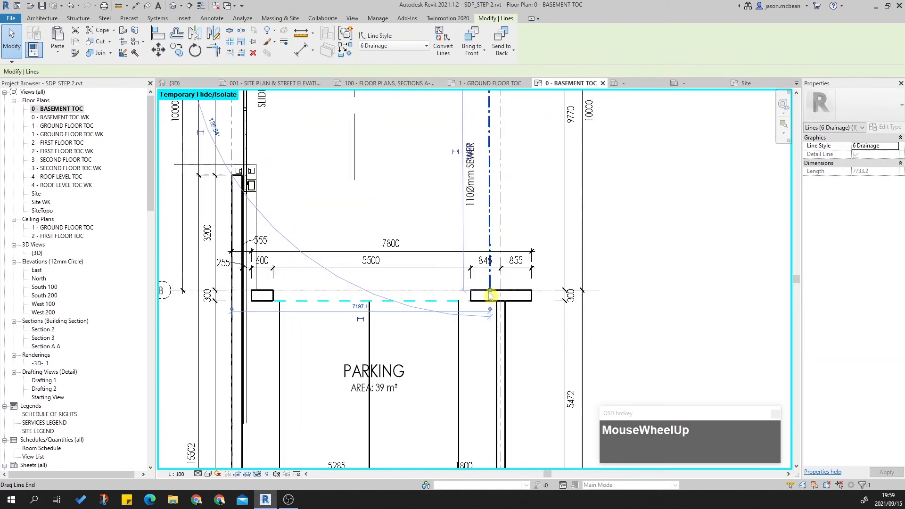
pyautogui.click(491, 295)
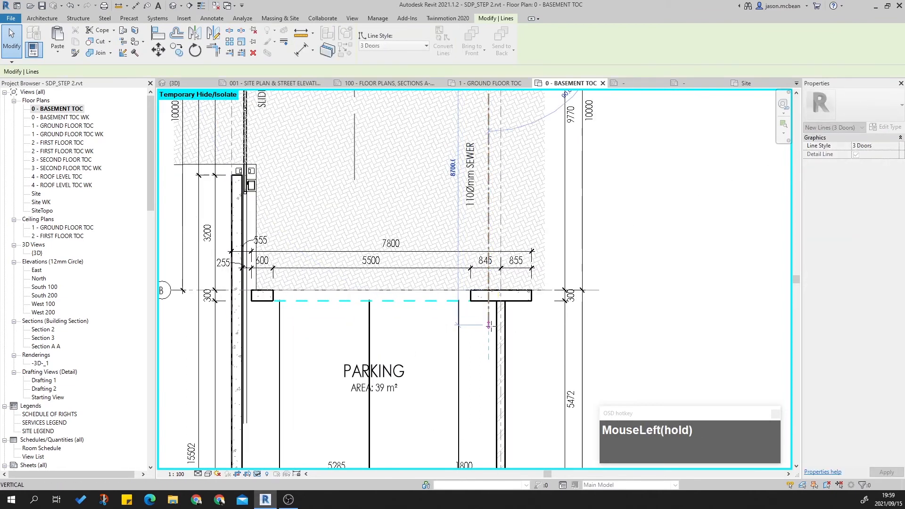
pyautogui.moveTo(492, 340); pyautogui.dragTo(491, 340)
pyautogui.press('Escape')
# Step: Review the extended sewer line and the pasted annotations across the parking, workshop and driveway areas
pyautogui.scroll(-2, 492, 311)
pyautogui.moveTo(472, 355); pyautogui.dragTo(476, 334, button='middle')
pyautogui.scroll(1, 487, 282)
pyautogui.scroll(-1, 453, 288)
pyautogui.scroll(1, 358, 405)
pyautogui.moveTo(372, 426); pyautogui.dragTo(400, 335, button='middle')
pyautogui.moveTo(359, 400); pyautogui.dragTo(354, 428, button='middle')
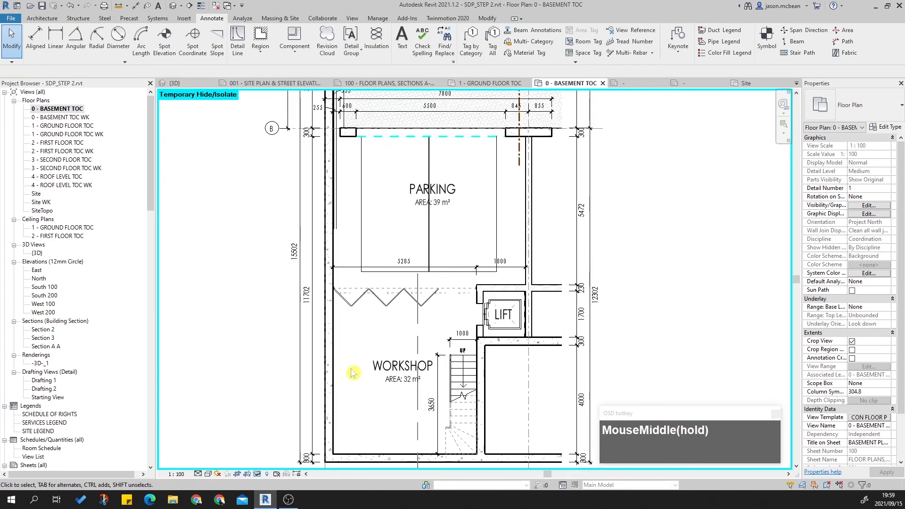
pyautogui.scroll(-2, 351, 377)
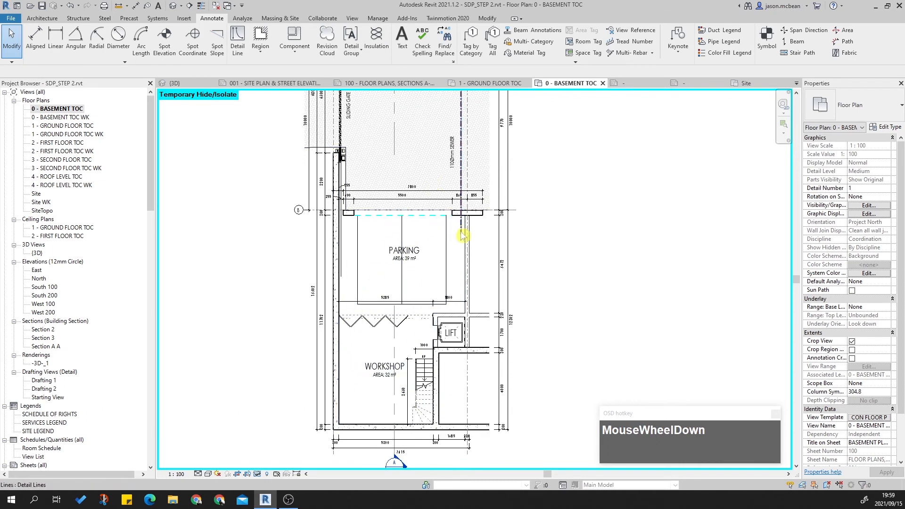
pyautogui.moveTo(465, 186); pyautogui.dragTo(445, 282, button='middle')
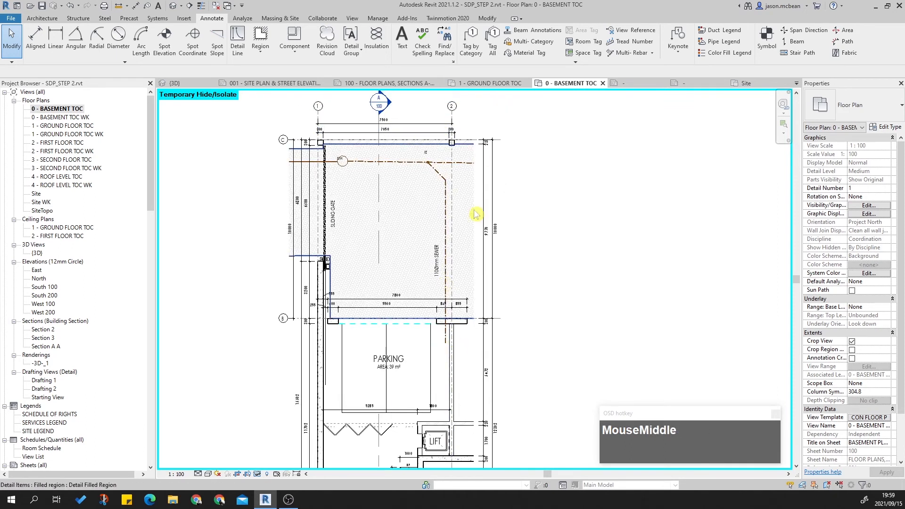
# Step: Centre the MH note in the manhole circle and nudge the IE label closer to its point on the sewer line
pyautogui.scroll(4, 348, 162)
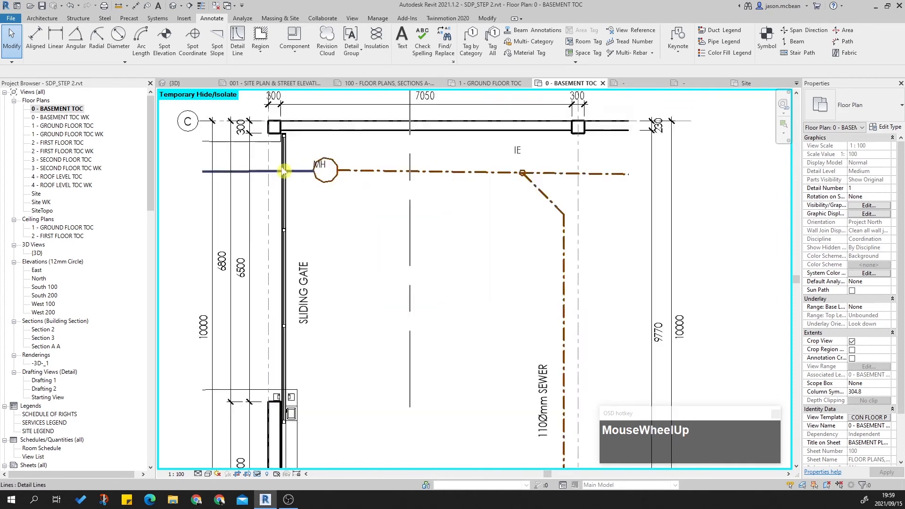
pyautogui.click(337, 166)
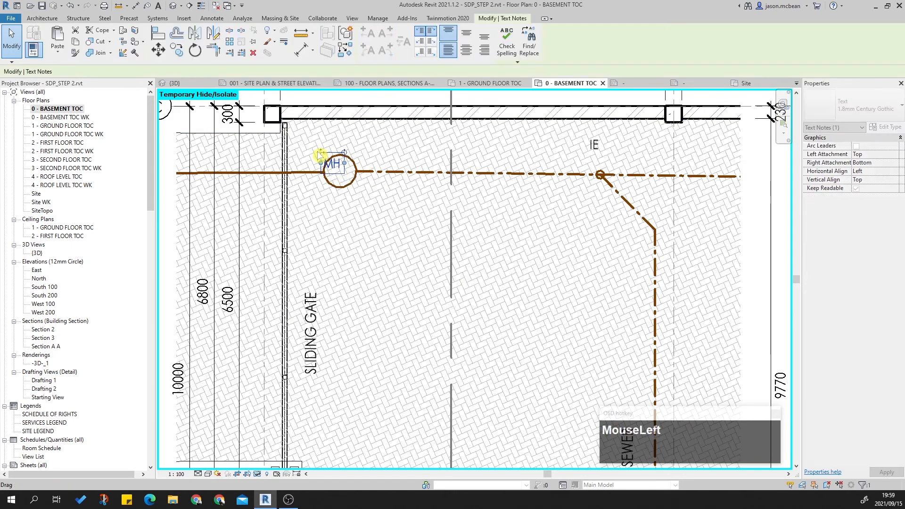
pyautogui.moveTo(324, 157); pyautogui.dragTo(333, 159)
pyautogui.press('Escape')
pyautogui.press('Tab')
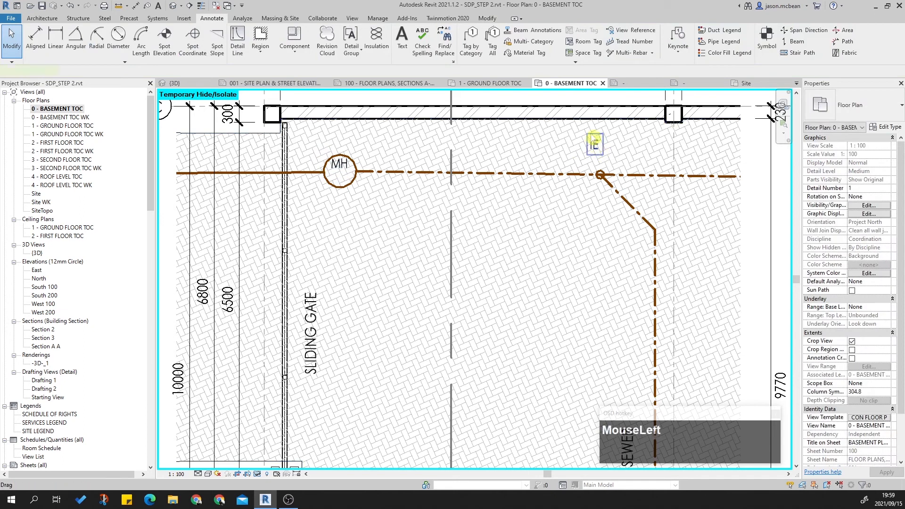
pyautogui.click(595, 146)
pyautogui.moveTo(593, 149); pyautogui.dragTo(593, 150)
pyautogui.press('Escape')
# Step: Inspect the workshop area and the paving filled region's edges around the sliding gate motor and grid B pier
pyautogui.scroll(-5, 583, 192)
pyautogui.scroll(1, 589, 349)
pyautogui.moveTo(587, 350); pyautogui.dragTo(550, 168, button='middle')
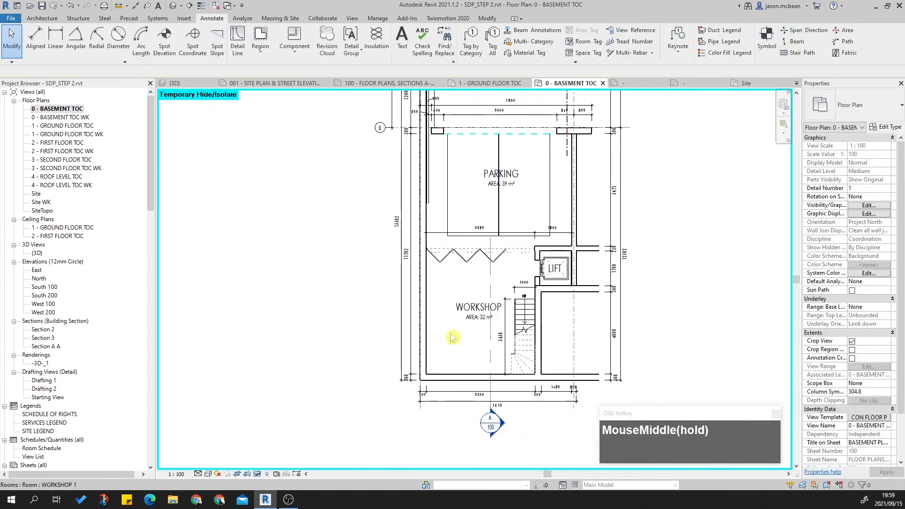
pyautogui.moveTo(476, 137); pyautogui.dragTo(436, 215, button='middle')
pyautogui.scroll(2, 426, 252)
pyautogui.scroll(4, 427, 252)
pyautogui.click(478, 237)
pyautogui.scroll(-3, 478, 236)
pyautogui.scroll(3, 436, 215)
pyautogui.moveTo(376, 206); pyautogui.dragTo(390, 178, button='middle')
pyautogui.scroll(-2, 390, 179)
pyautogui.press('Escape')
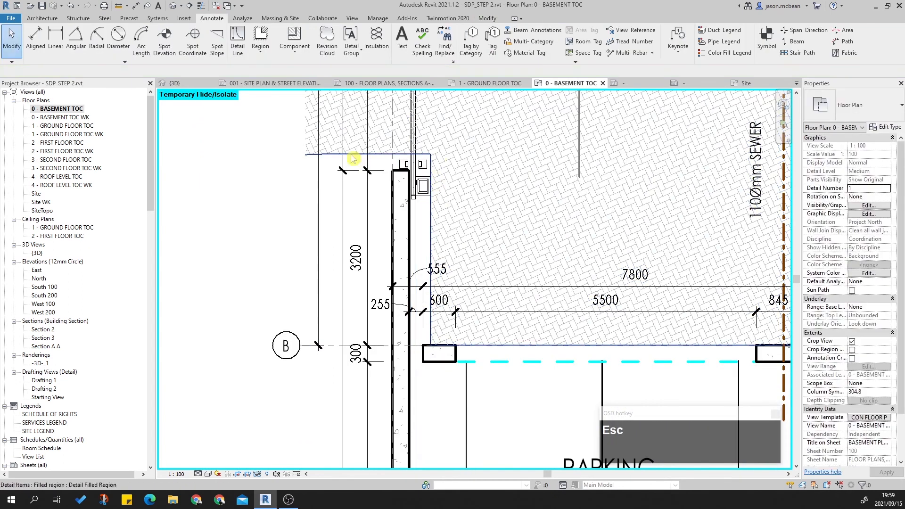
# Step: Examine the sliding gate's rear section, the adjoining concrete wall and the parking bay beside the stacking door
pyautogui.scroll(-2, 447, 217)
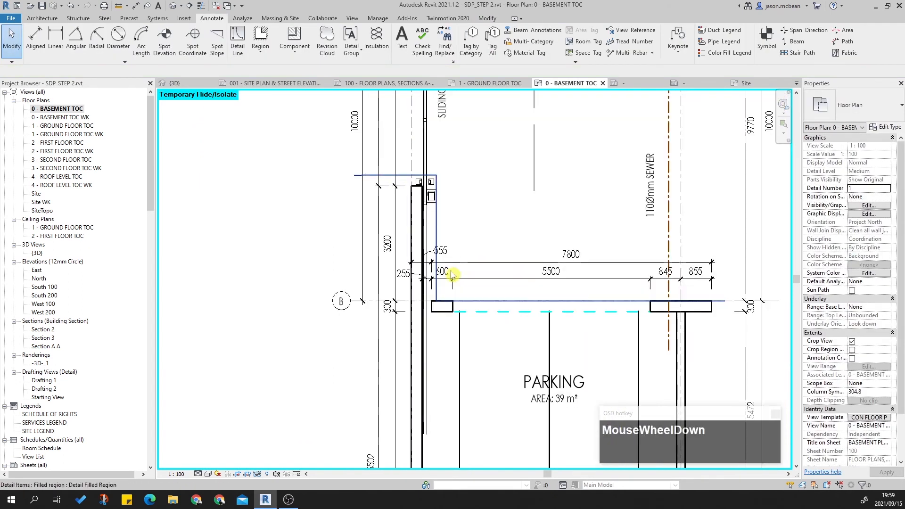
pyautogui.moveTo(429, 195); pyautogui.dragTo(415, 222, button='middle')
pyautogui.scroll(1, 414, 222)
pyautogui.scroll(-3, 418, 283)
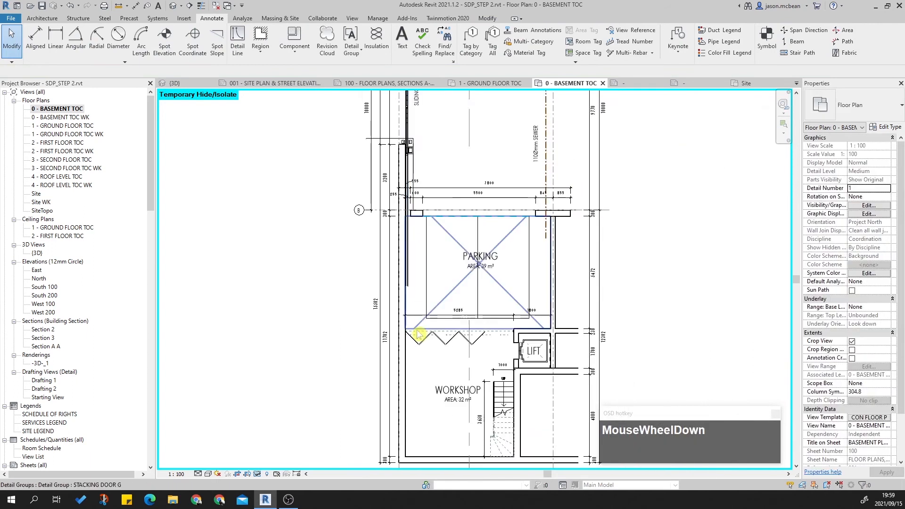
pyautogui.scroll(4, 423, 234)
pyautogui.press('Escape')
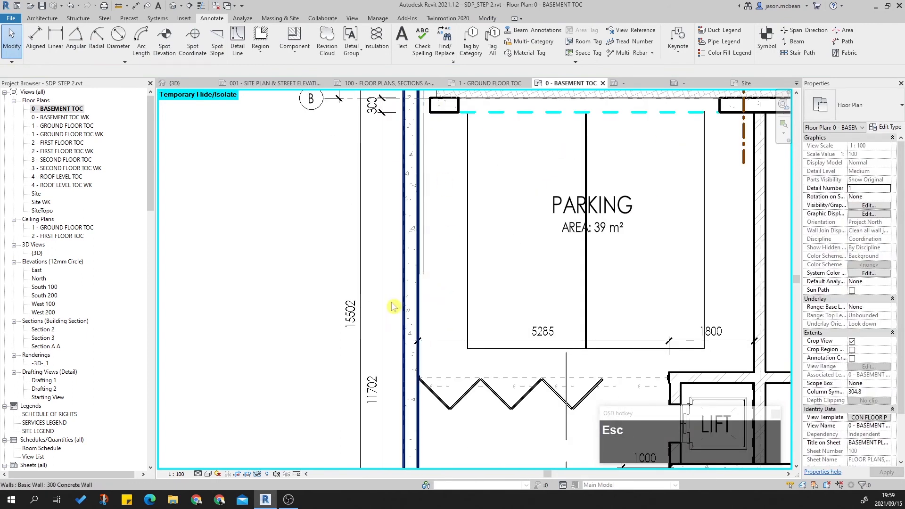
pyautogui.moveTo(448, 170); pyautogui.dragTo(444, 208, button='middle')
pyautogui.press('Escape')
pyautogui.scroll(1, 444, 180)
pyautogui.press('d')
pyautogui.press('i')
pyautogui.press('Escape')
# Step: Draw <Hidden Lines> detail lines from the small grid B pier down past the gate's end, then about 330 mm across to the concrete wall
pyautogui.scroll(-1, 430, 146)
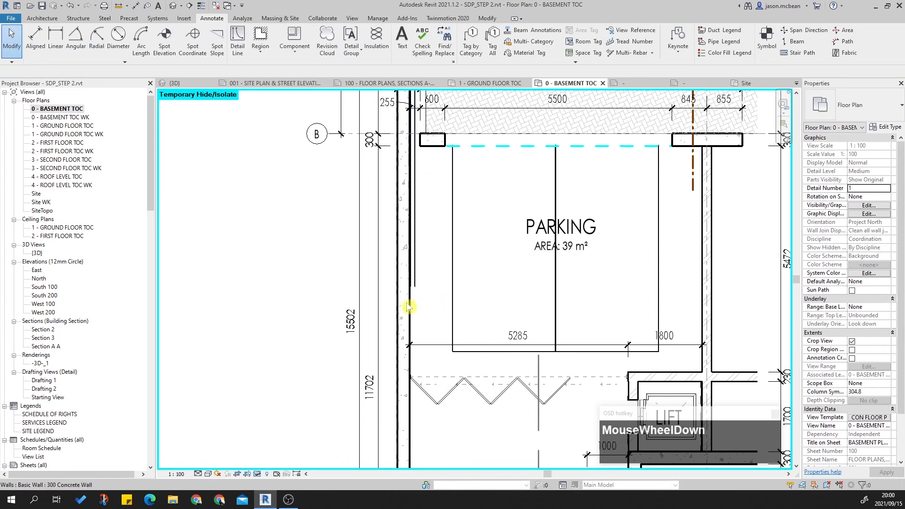
pyautogui.moveTo(413, 198)
pyautogui.mouseDown(button='middle')
pyautogui.moveTo(403, 297)
pyautogui.moveTo(393, 307)
pyautogui.mouseUp(button='middle')
pyautogui.scroll(-4, 408, 202)
pyautogui.press('Escape')
pyautogui.scroll(5, 395, 261)
pyautogui.press('Escape')
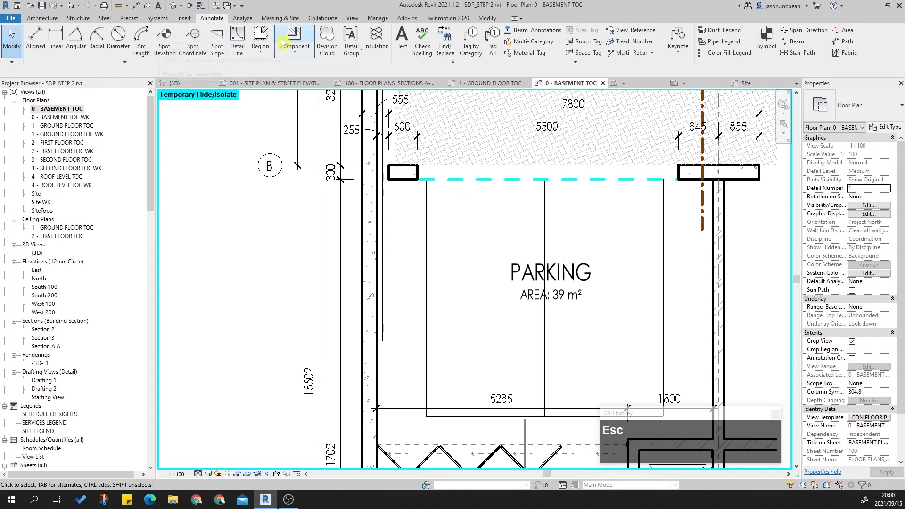
pyautogui.click(238, 46)
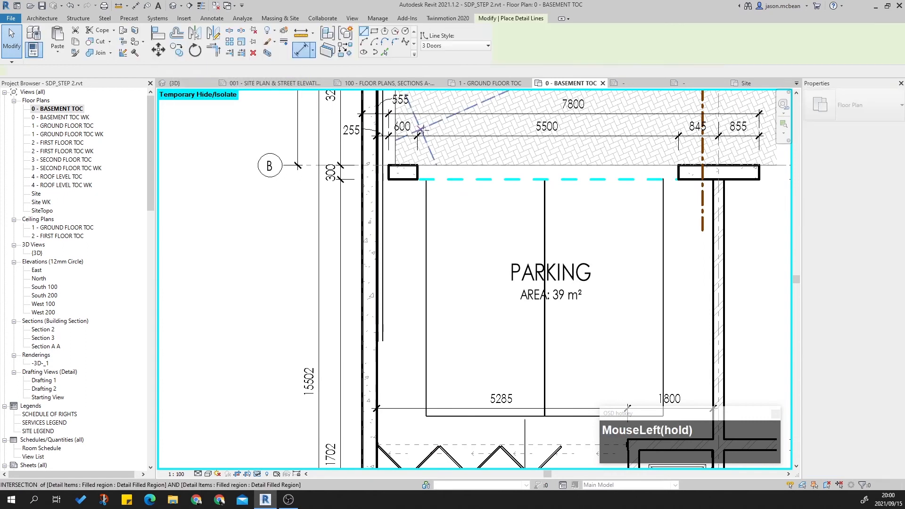
pyautogui.click(456, 46)
pyautogui.scroll(6, 452, 127)
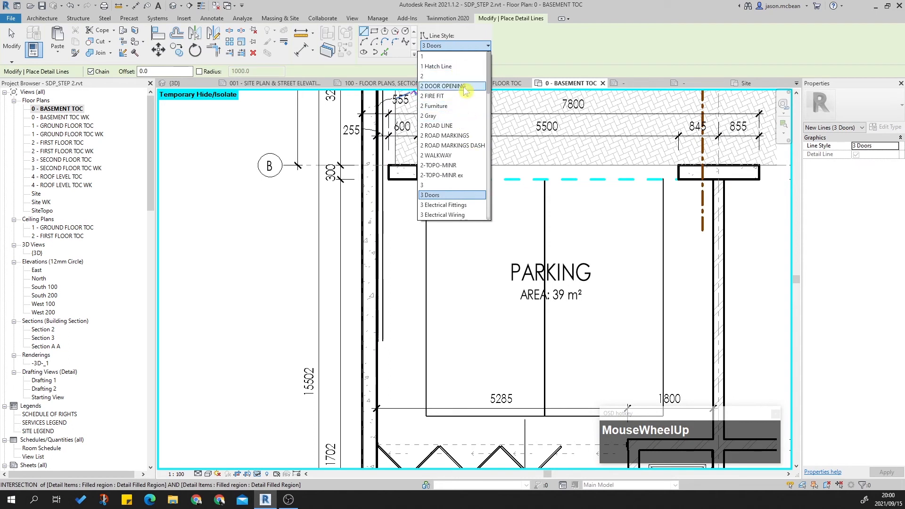
pyautogui.scroll(-2, 466, 146)
pyautogui.scroll(2, 453, 137)
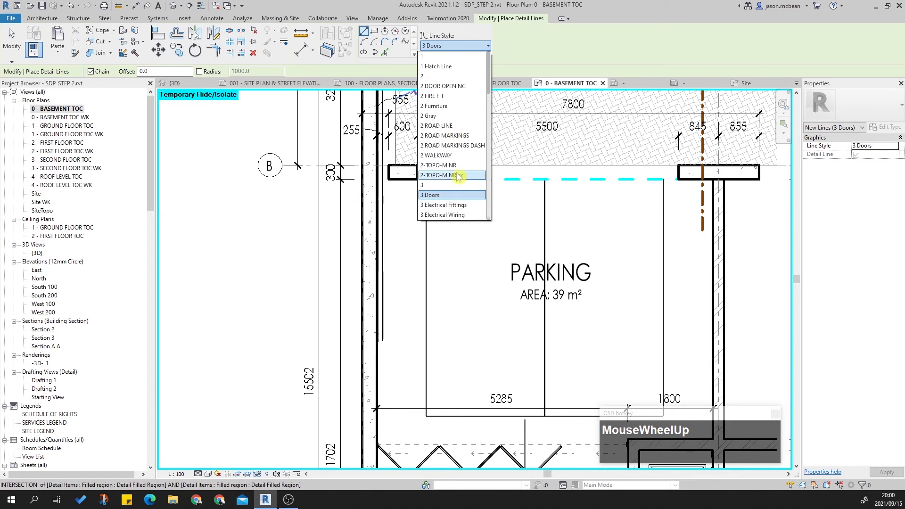
pyautogui.scroll(-10, 462, 141)
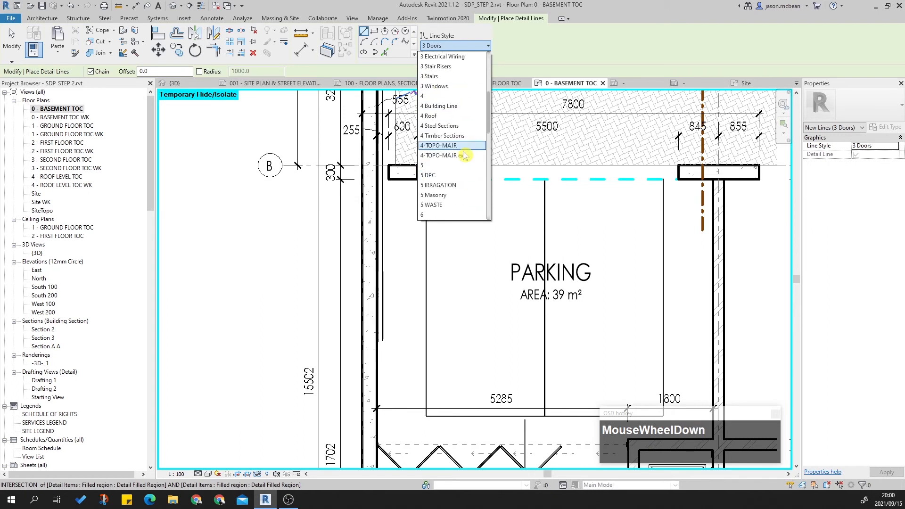
pyautogui.scroll(-3, 458, 166)
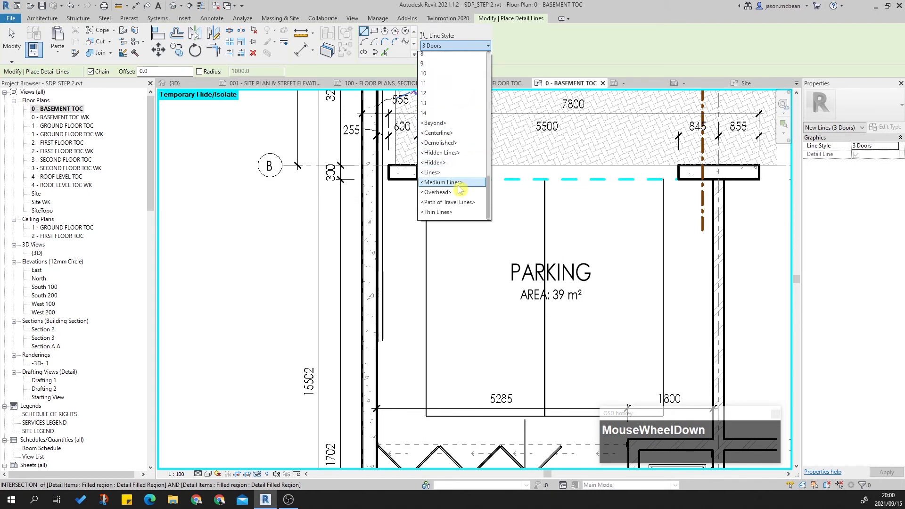
pyautogui.click(453, 152)
pyautogui.scroll(3, 386, 193)
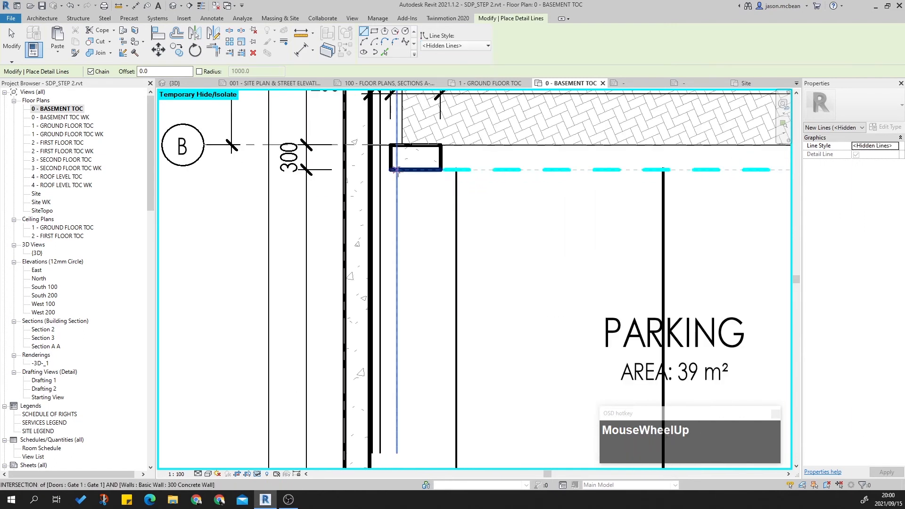
pyautogui.click(397, 170)
pyautogui.scroll(-2, 402, 282)
pyautogui.moveTo(416, 342); pyautogui.dragTo(400, 226, button='middle')
pyautogui.scroll(2, 384, 243)
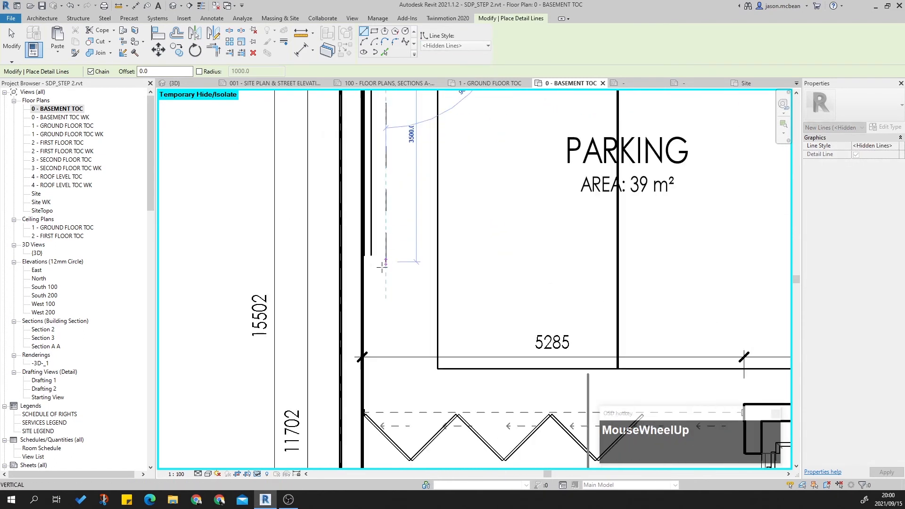
pyautogui.click(381, 276)
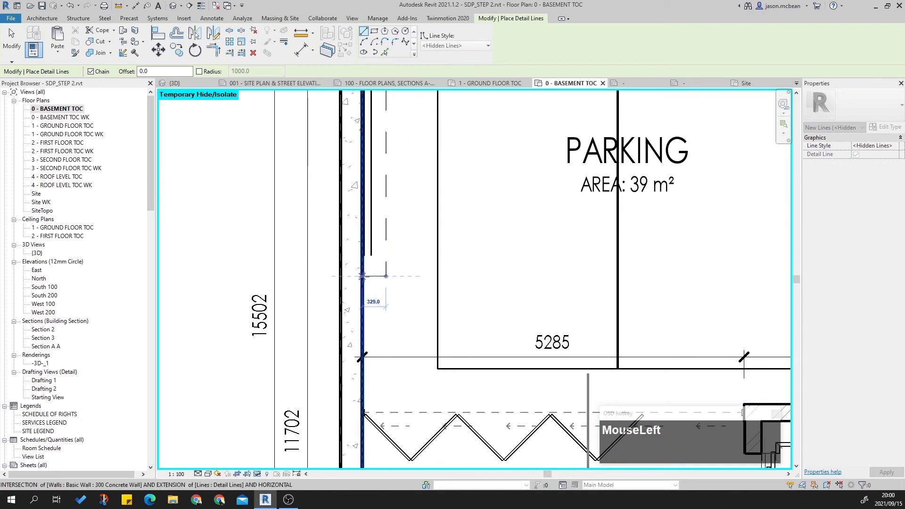
pyautogui.scroll(-2, 433, 246)
pyautogui.moveTo(433, 246); pyautogui.dragTo(438, 293, button='middle')
pyautogui.press('Escape')
pyautogui.press('Escape')
pyautogui.click(417, 231)
pyautogui.press('Escape')
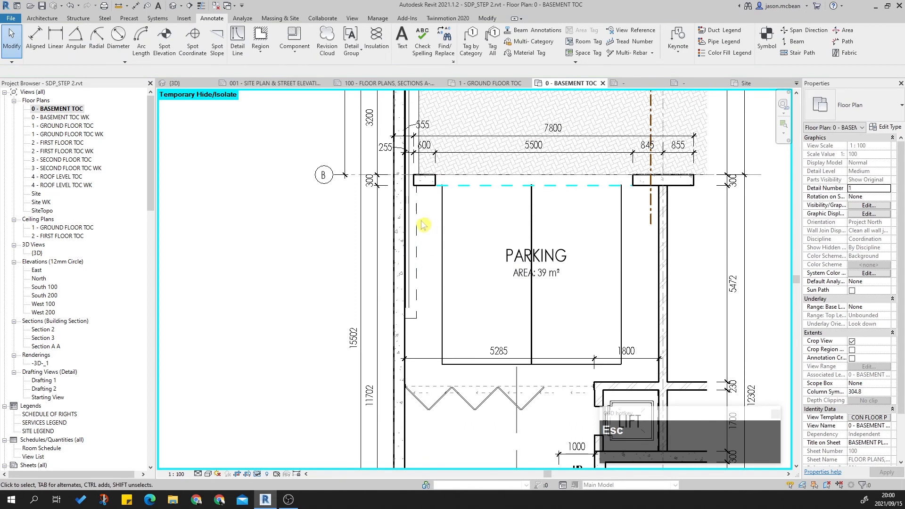
# Step: Open the project's Line Styles settings and expand the Lines category to list its subcategories
pyautogui.scroll(3, 424, 224)
pyautogui.click(440, 226)
pyautogui.press('Escape')
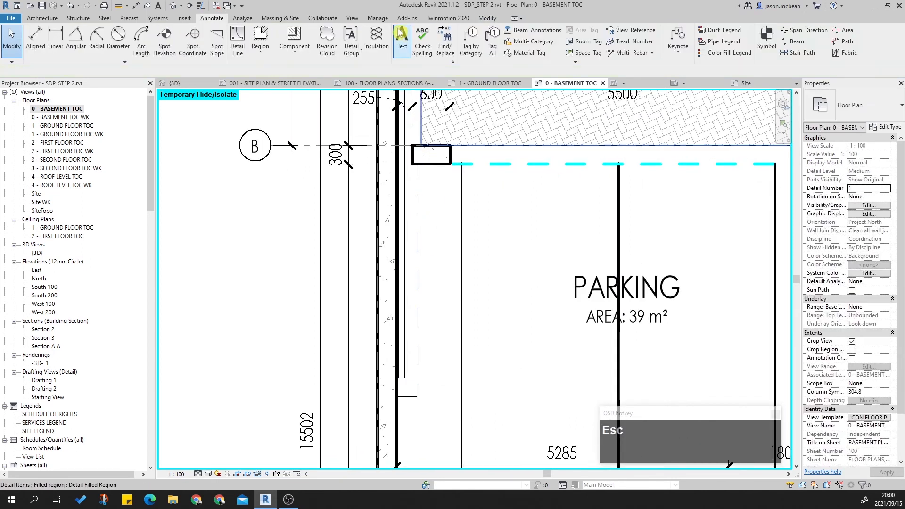
pyautogui.click(377, 18)
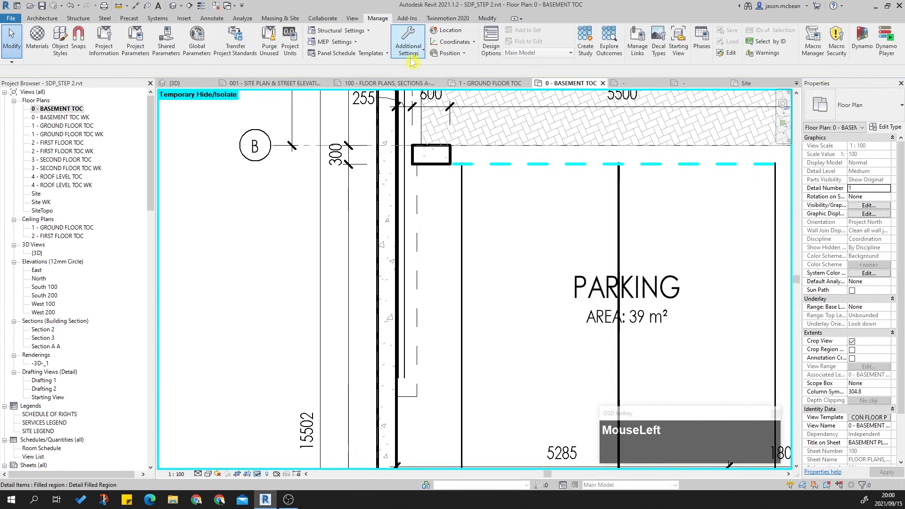
pyautogui.click(408, 42)
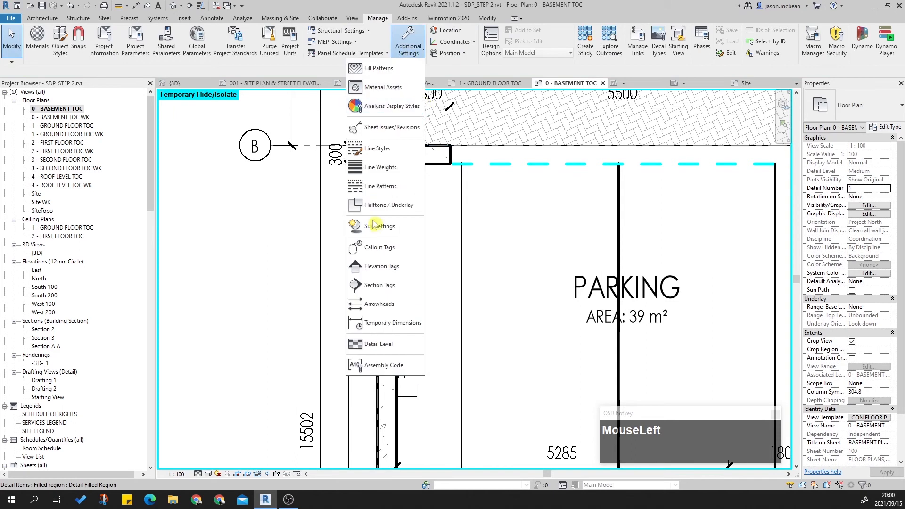
pyautogui.click(385, 149)
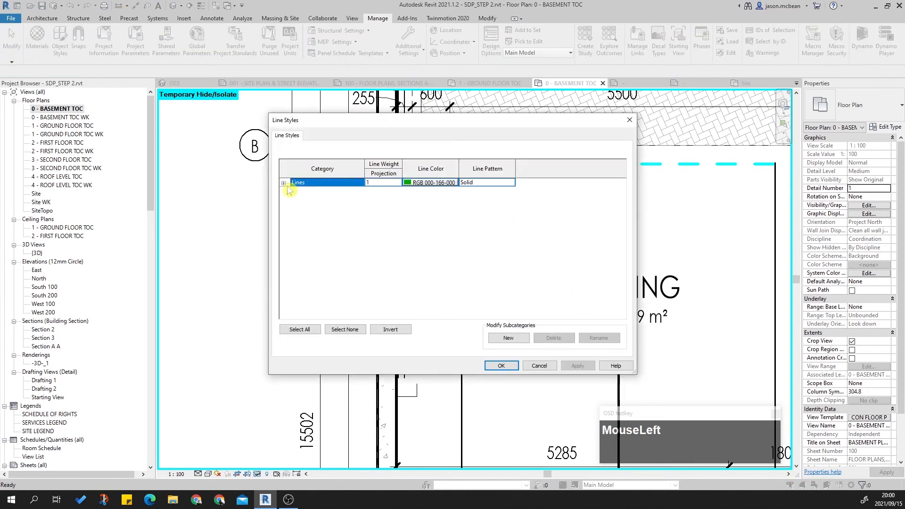
pyautogui.click(284, 184)
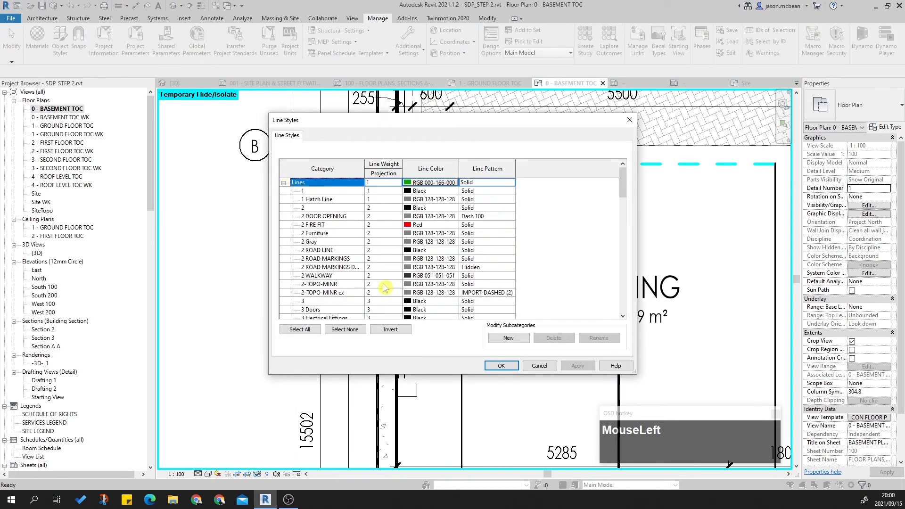
# Step: Set the line pattern of the <Hidden> line style to Hidden 100, apply it and close the settings
pyautogui.scroll(-5, 383, 290)
pyautogui.scroll(-10, 384, 285)
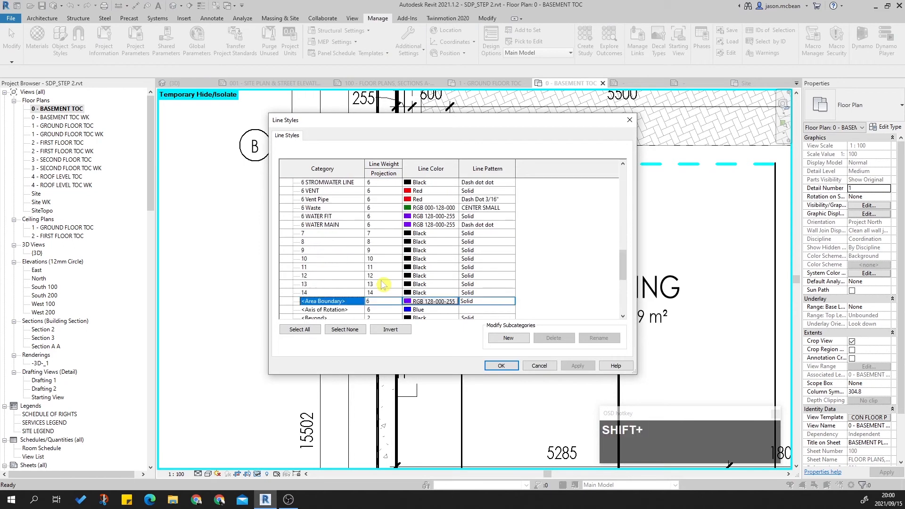
pyautogui.scroll(-1, 380, 286)
pyautogui.scroll(-4, 380, 277)
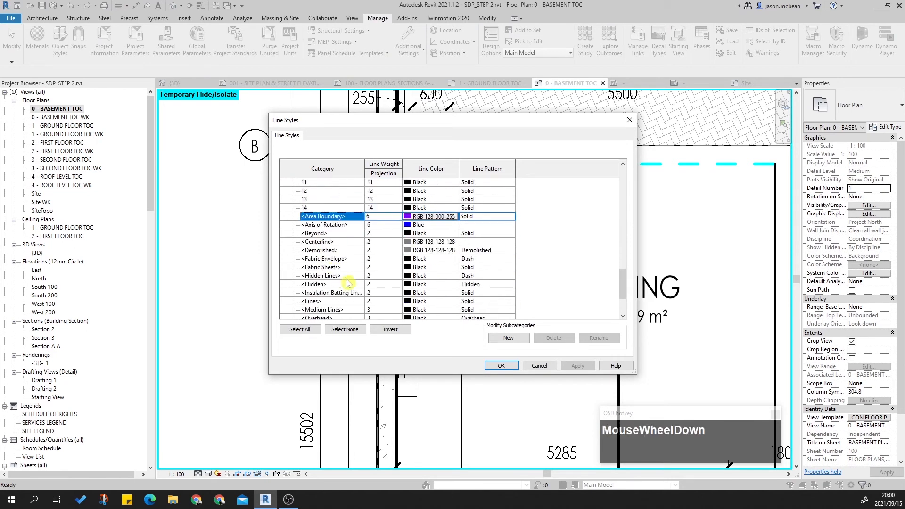
pyautogui.click(383, 250)
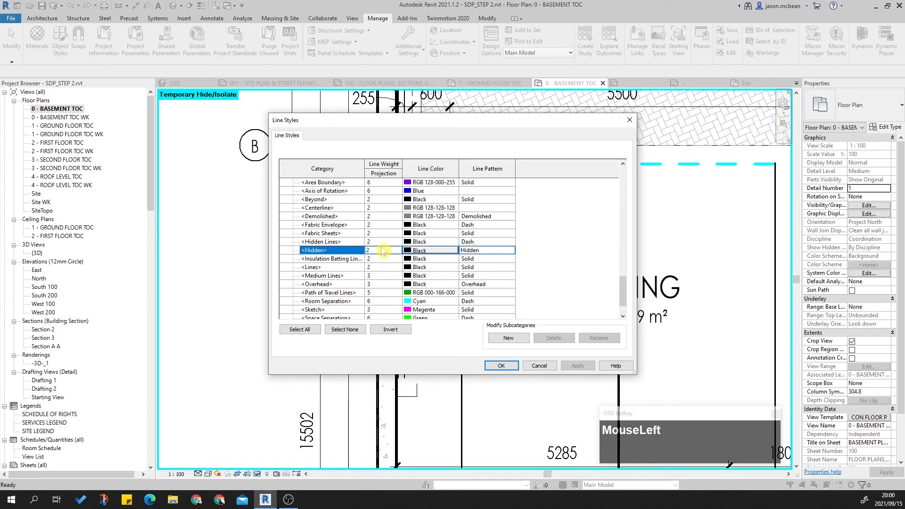
pyautogui.click(511, 251)
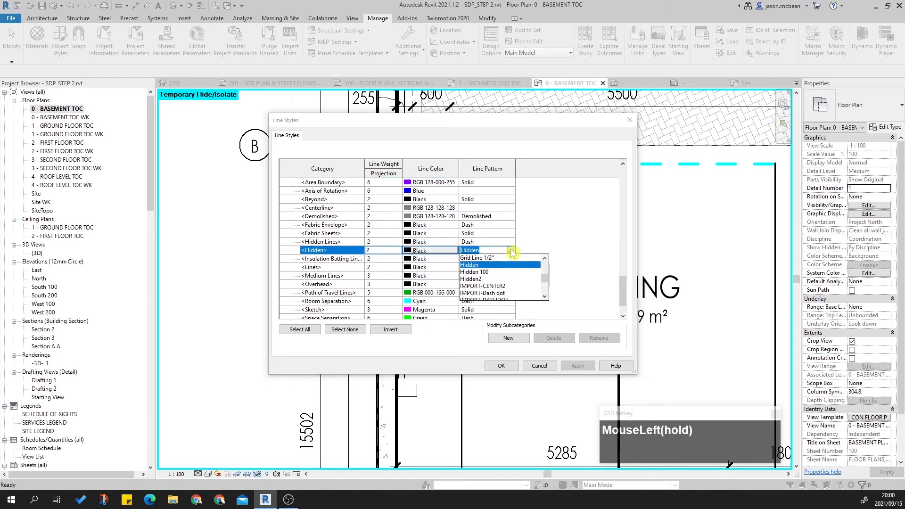
pyautogui.click(493, 272)
pyautogui.click(578, 366)
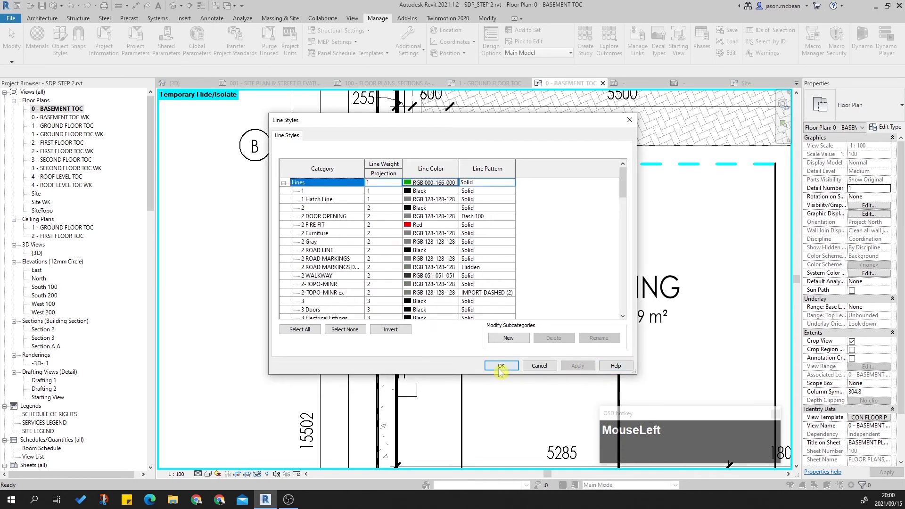
pyautogui.click(502, 365)
pyautogui.scroll(-4, 439, 287)
pyautogui.press('Escape')
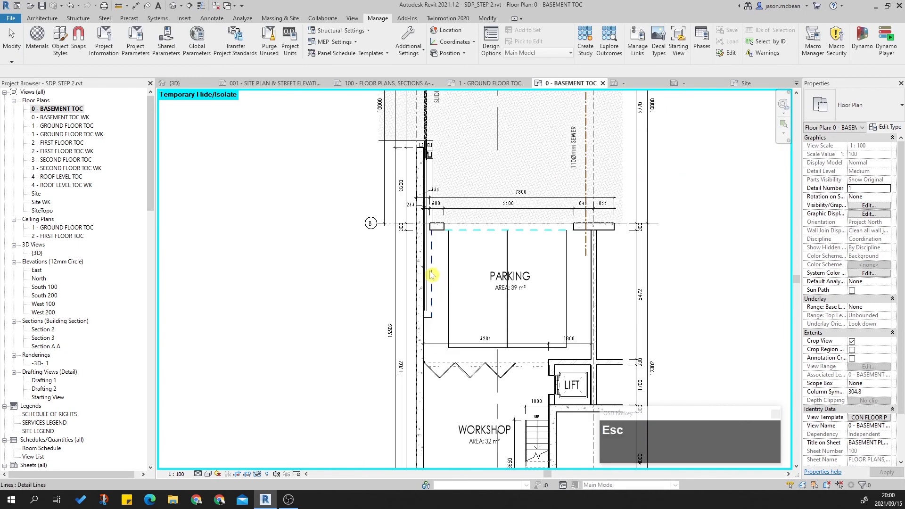
# Step: Check the line style of the dashed line beside the sliding gate and review the pattern choices for the <Hidden> style
pyautogui.click(432, 270)
pyautogui.scroll(1, 438, 326)
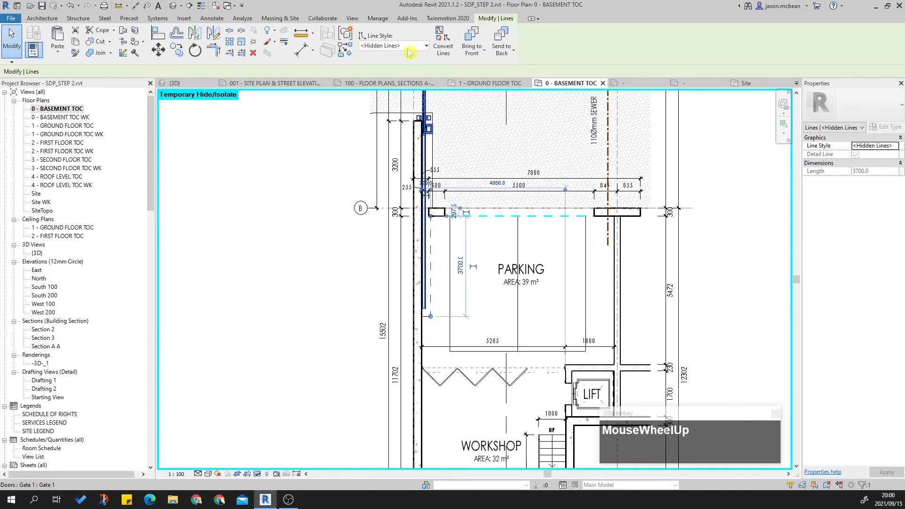
pyautogui.click(378, 18)
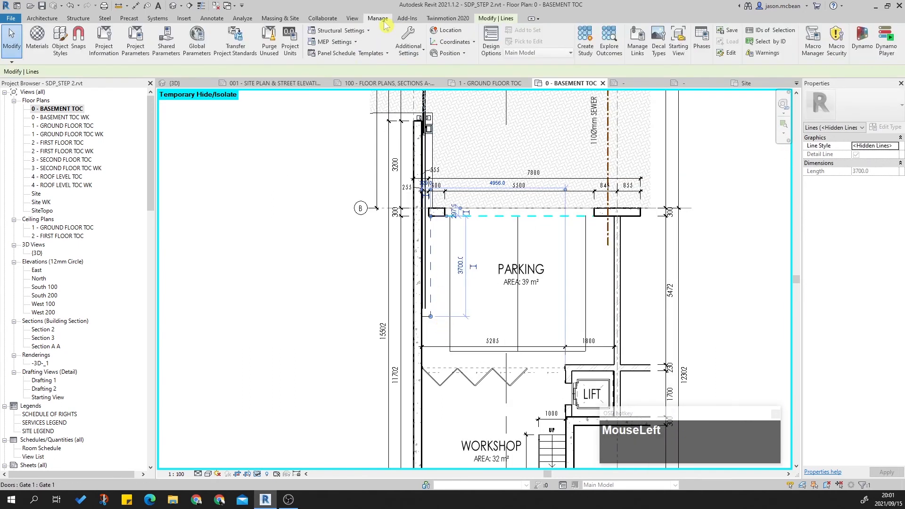
pyautogui.click(409, 47)
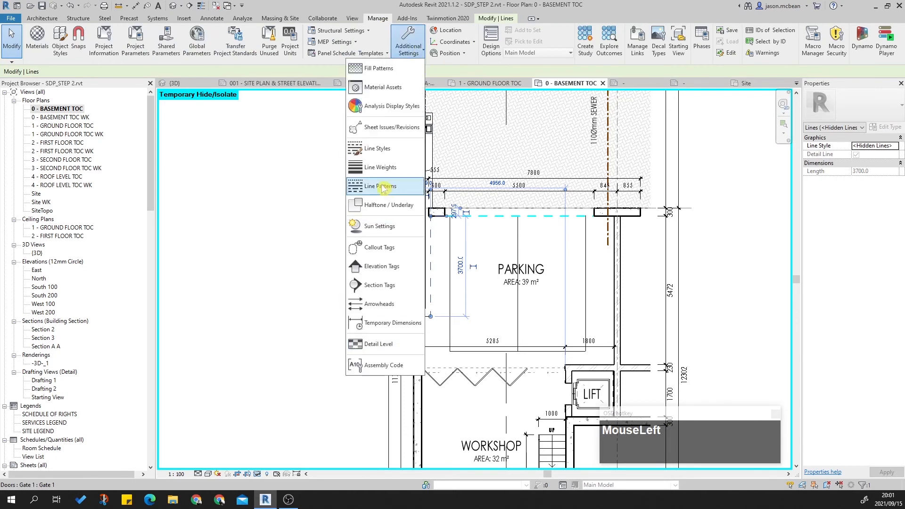
pyautogui.click(372, 148)
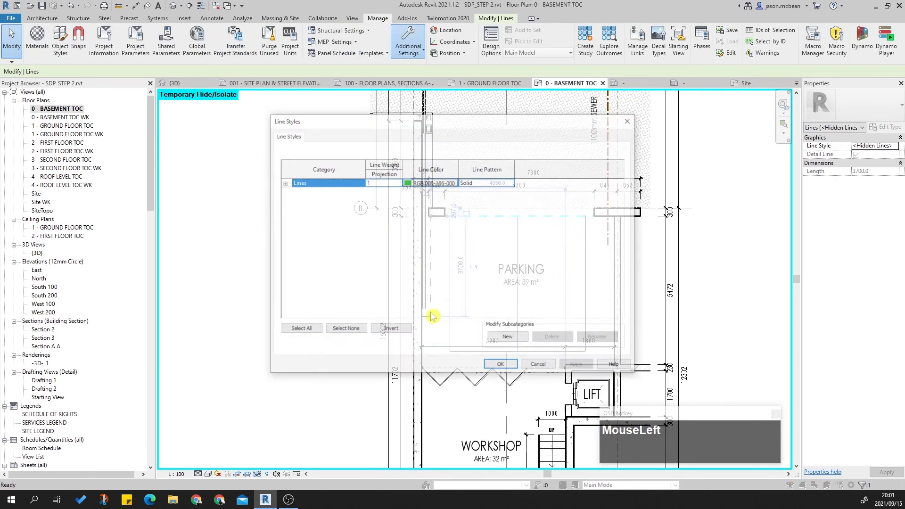
pyautogui.click(284, 183)
pyautogui.moveTo(616, 195); pyautogui.dragTo(637, 321)
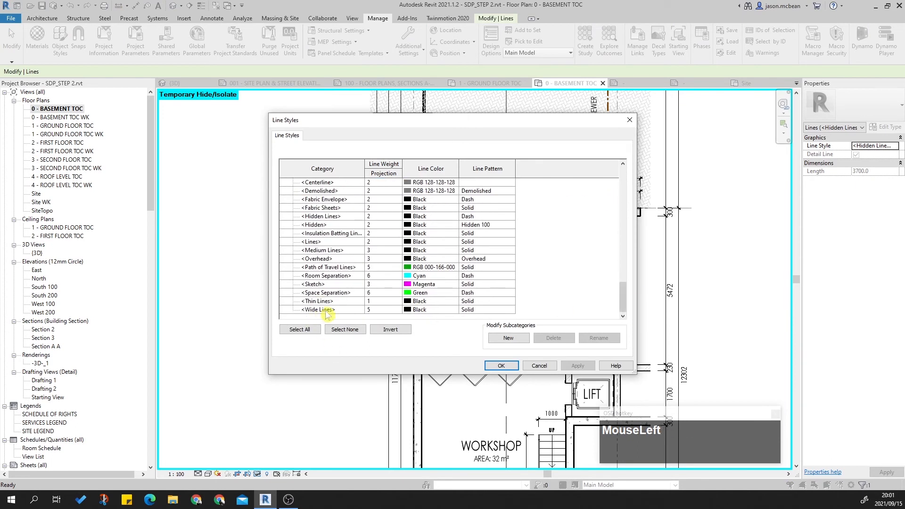
pyautogui.click(511, 225)
pyautogui.moveTo(545, 254); pyautogui.dragTo(545, 267)
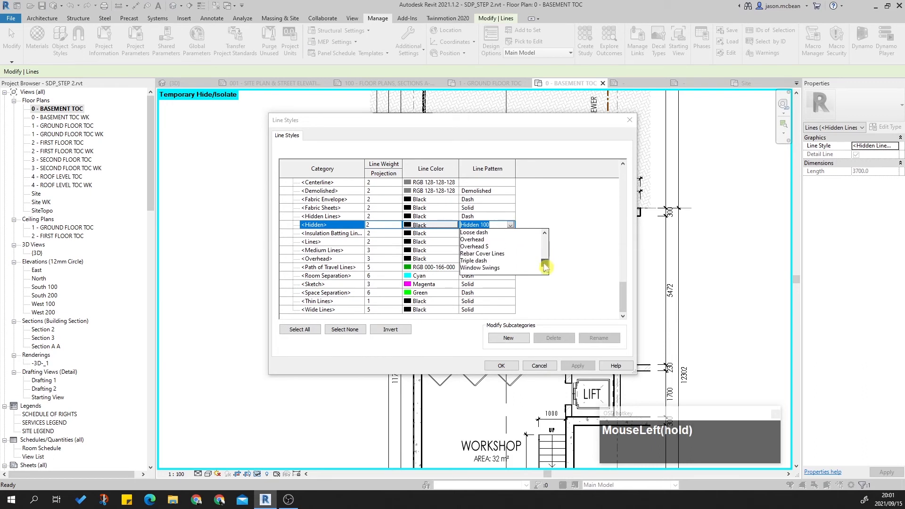
pyautogui.click(501, 366)
pyautogui.scroll(-3, 471, 332)
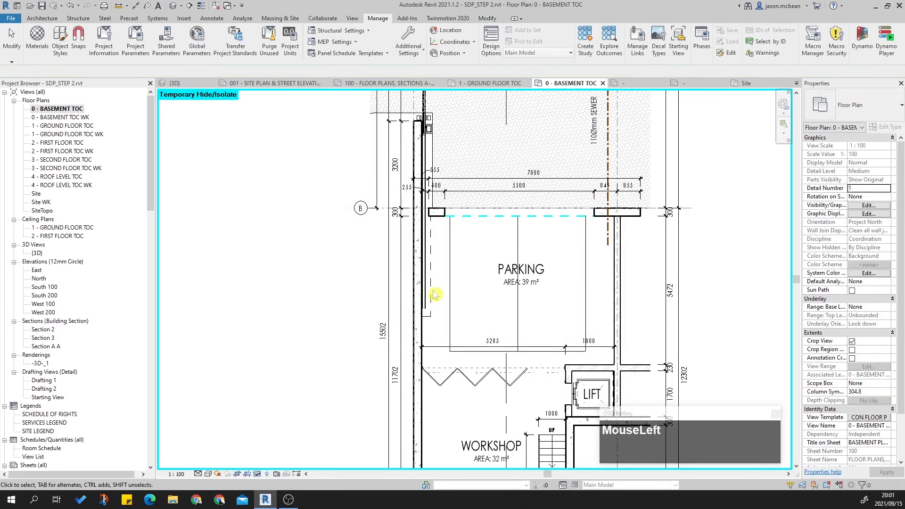
pyautogui.press('Escape')
# Step: Nudge the vertical dashed line beside the sliding gate slightly closer to the outer wall
pyautogui.scroll(5, 469, 325)
pyautogui.scroll(-1, 433, 360)
pyautogui.scroll(1, 436, 237)
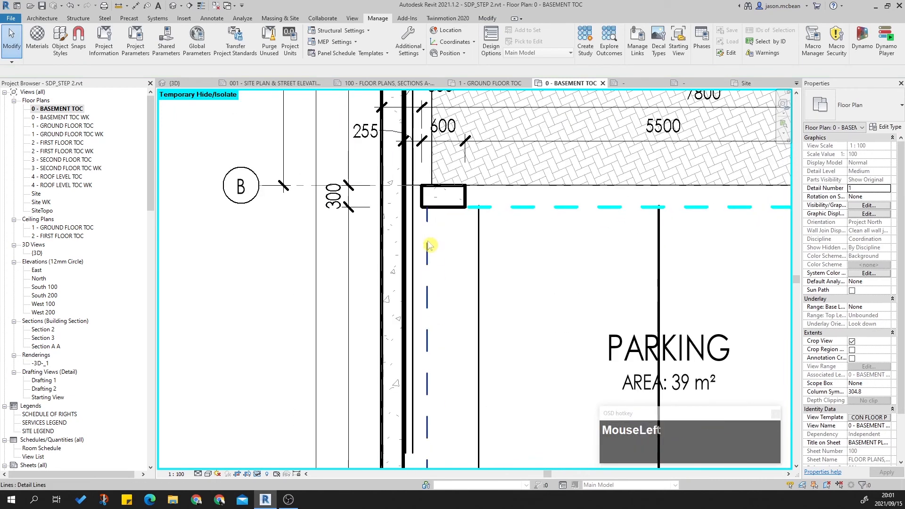
pyautogui.click(429, 244)
pyautogui.scroll(-2, 430, 244)
pyautogui.scroll(1, 425, 270)
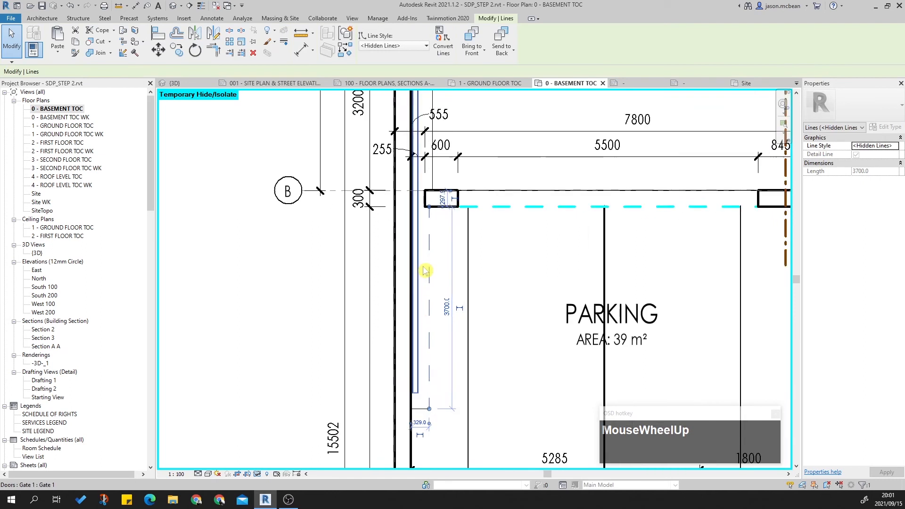
pyautogui.scroll(1, 425, 271)
pyautogui.press('Escape')
pyautogui.click(429, 287)
pyautogui.press('Left')
pyautogui.press('Left')
pyautogui.press('Right')
pyautogui.scroll(-1, 417, 345)
pyautogui.scroll(1, 415, 420)
pyautogui.press('Escape')
# Step: Nudge the dashed gate outline's short end line down and its vertical line away from the wall, making it about 469 by 3780 mm
pyautogui.click(416, 411)
pyautogui.scroll(-1, 462, 377)
pyautogui.press('Down')
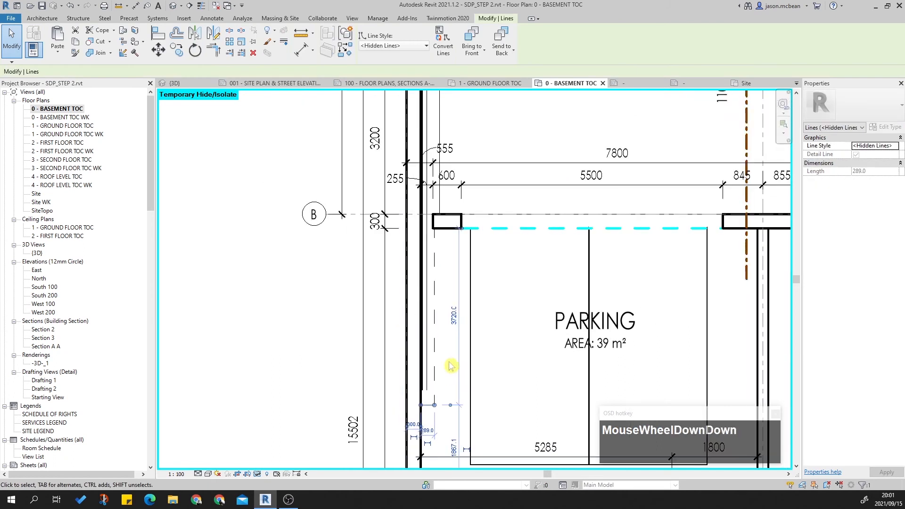
pyautogui.click(434, 370)
pyautogui.press('Right')
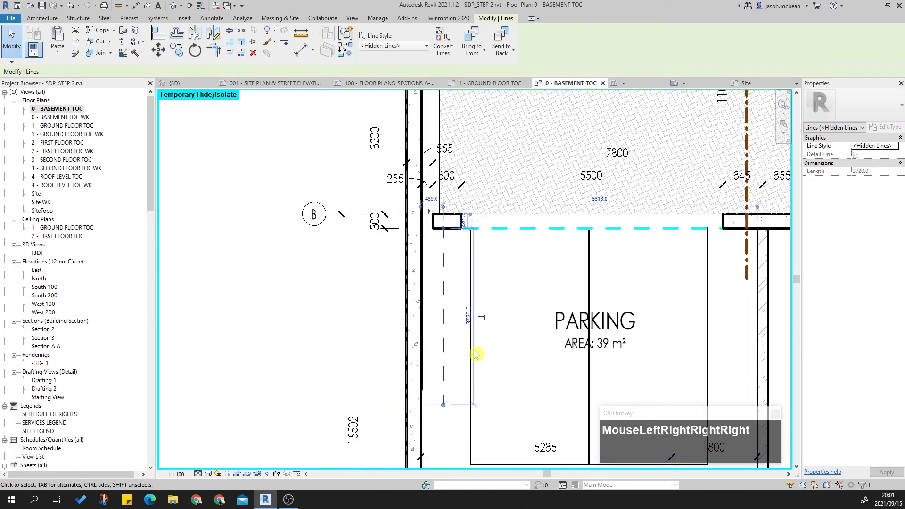
pyautogui.click(429, 406)
pyautogui.press('Down')
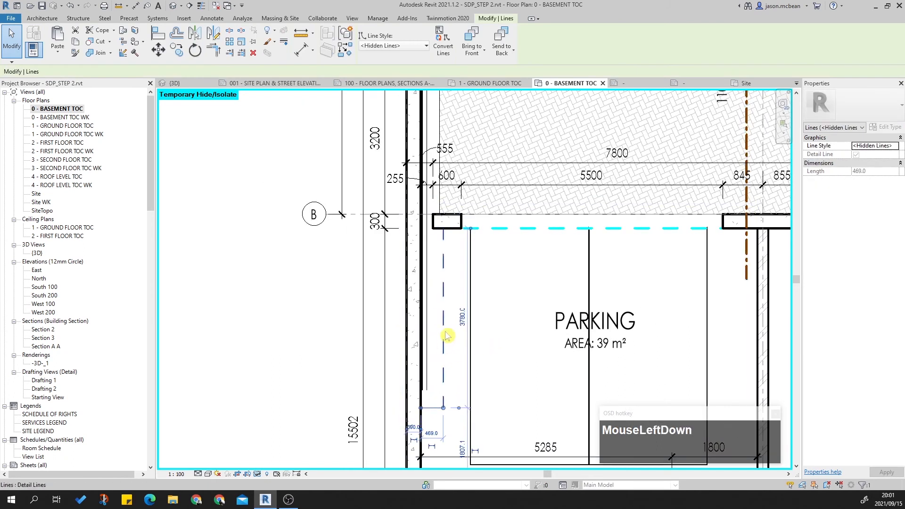
pyautogui.press('Escape')
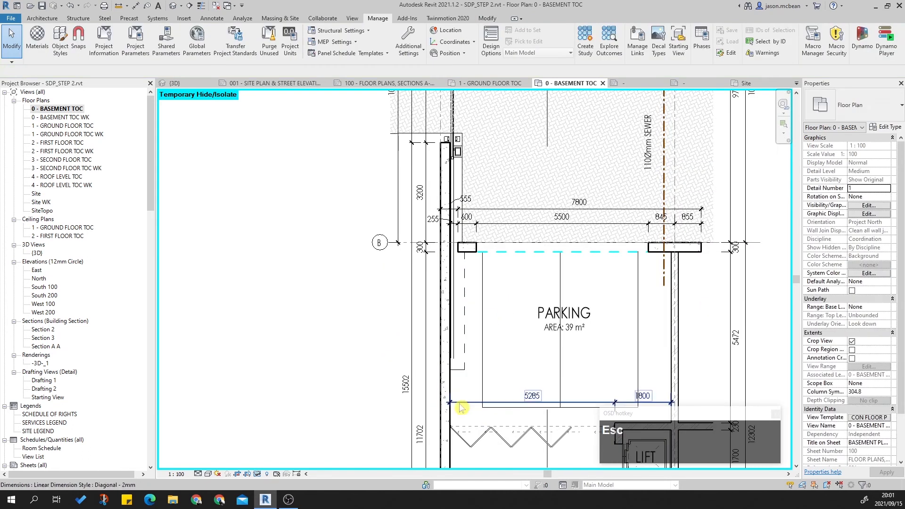
# Step: Examine the adjusted gate outline beside the parking area and the overall basement plan
pyautogui.scroll(1, 477, 222)
pyautogui.scroll(-1, 478, 298)
pyautogui.scroll(-1, 490, 299)
pyautogui.moveTo(514, 301); pyautogui.dragTo(434, 318, button='middle')
pyautogui.scroll(-2, 452, 285)
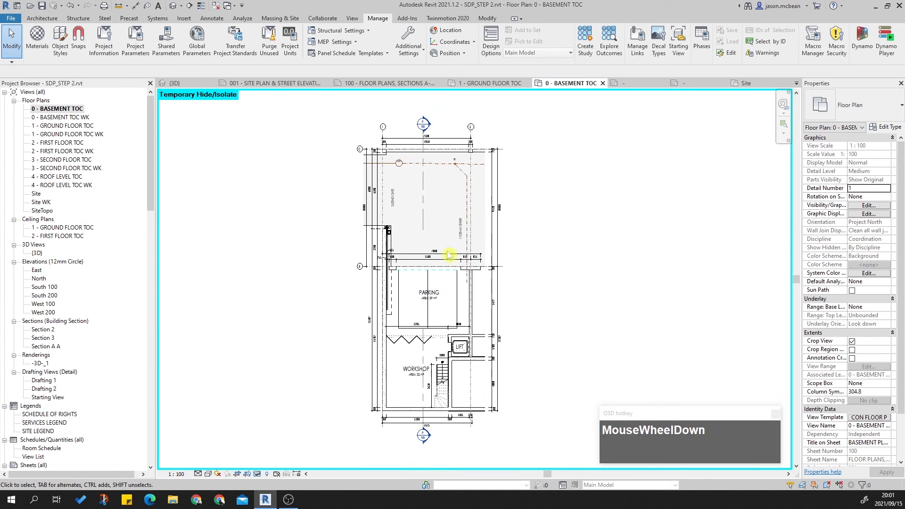
pyautogui.moveTo(513, 329); pyautogui.dragTo(491, 321, button='middle')
pyautogui.scroll(2, 430, 256)
pyautogui.scroll(-2, 428, 256)
# Step: Open sheet 100 - FLOOR PLANS, SECTIONS A-A & ELEVATIONS and examine the basement plan placed on it
pyautogui.scroll(-2, 65, 391)
pyautogui.scroll(-2, 65, 390)
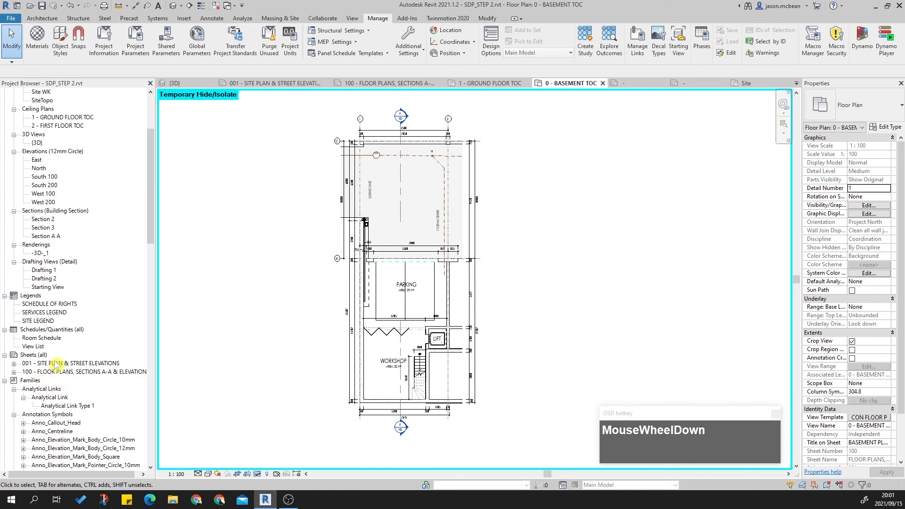
pyautogui.doubleClick(53, 363)
pyautogui.click(60, 373)
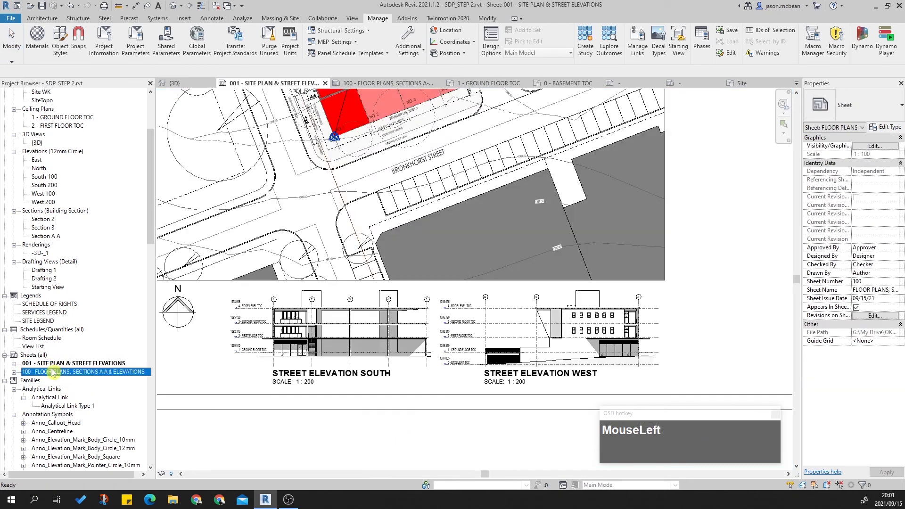
pyautogui.doubleClick(60, 372)
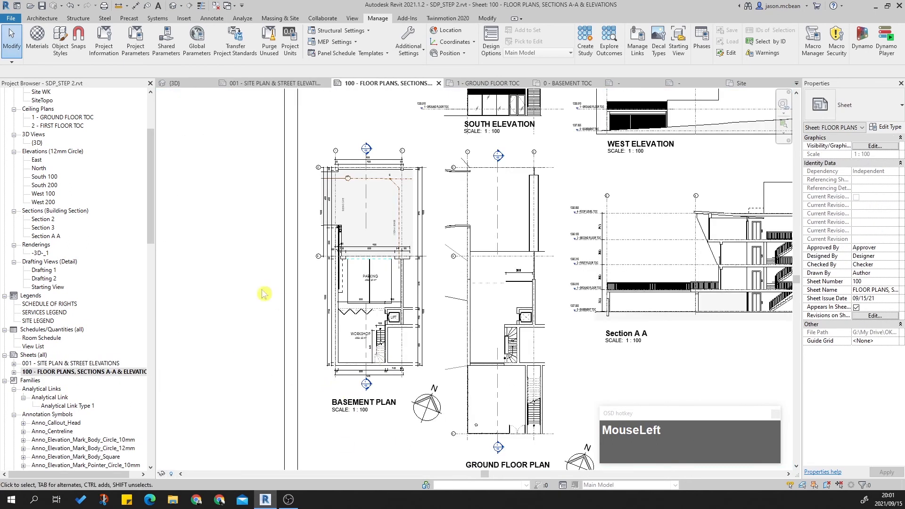
pyautogui.scroll(3, 357, 356)
pyautogui.moveTo(401, 136); pyautogui.dragTo(432, 238, button='middle')
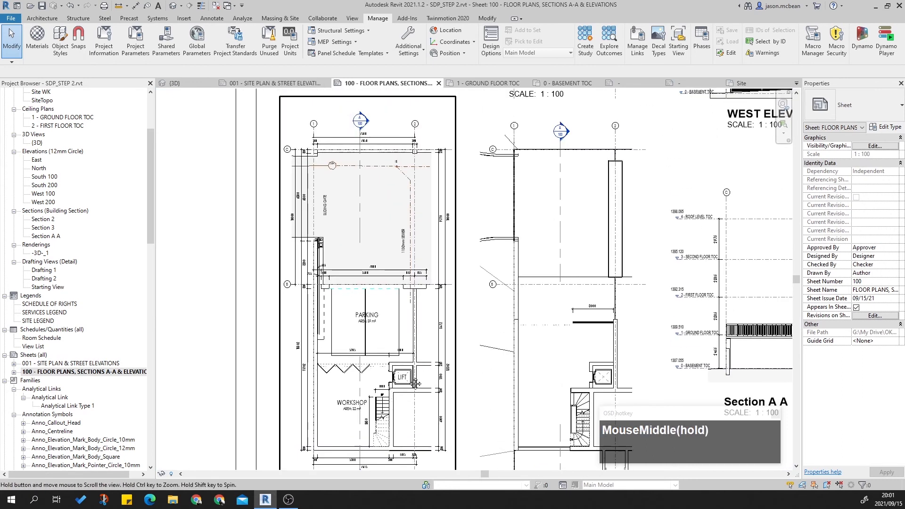
pyautogui.scroll(1, 414, 283)
pyautogui.scroll(-1, 382, 333)
pyautogui.scroll(-1, 382, 333)
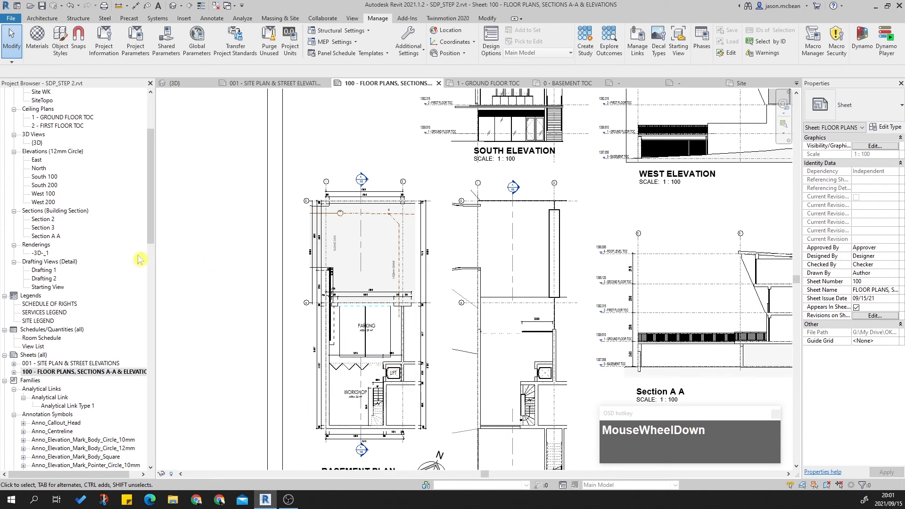
# Step: Return to the 0 - BASEMENT TOC plan and start a spot elevation in the workshop area
pyautogui.click(567, 83)
pyautogui.scroll(3, 406, 278)
pyautogui.moveTo(408, 377); pyautogui.dragTo(408, 283, button='middle')
pyautogui.scroll(2, 387, 346)
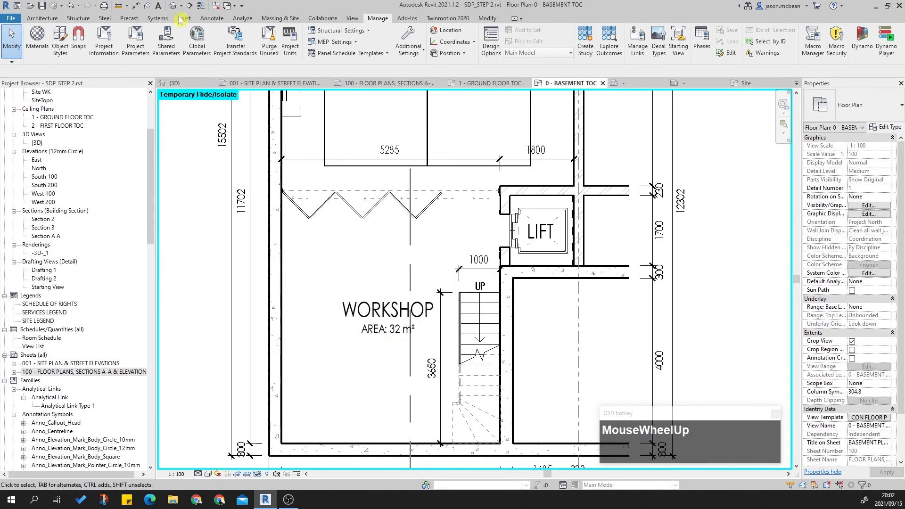
pyautogui.click(212, 18)
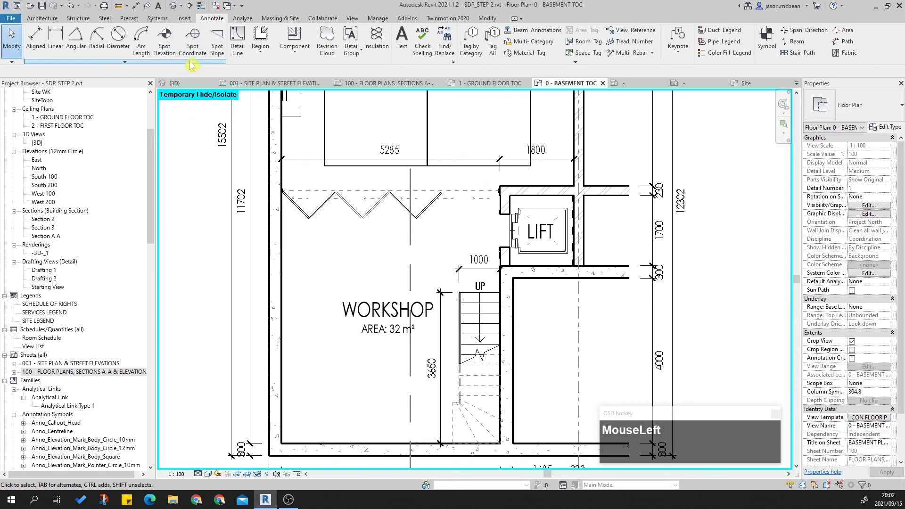
pyautogui.click(165, 38)
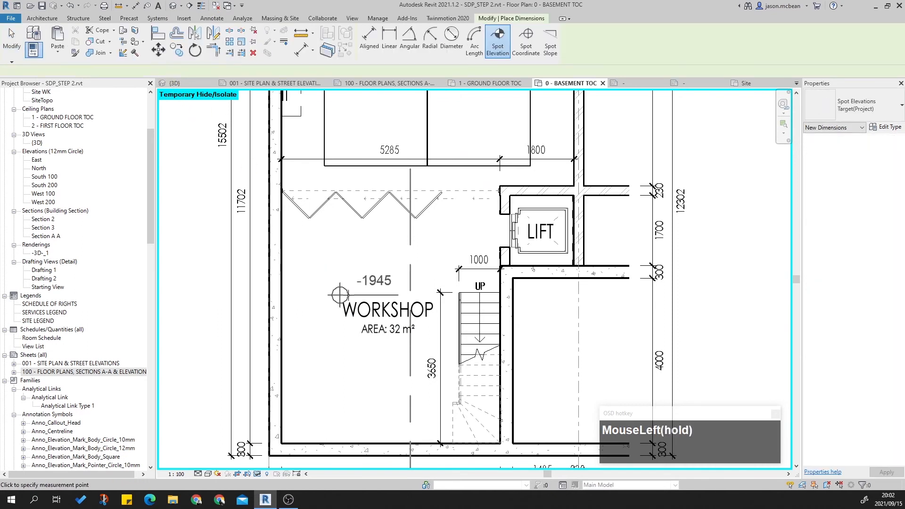
# Step: Try the Plan and No Symbol (Relative) types for the spot elevation
pyautogui.click(868, 108)
pyautogui.click(870, 108)
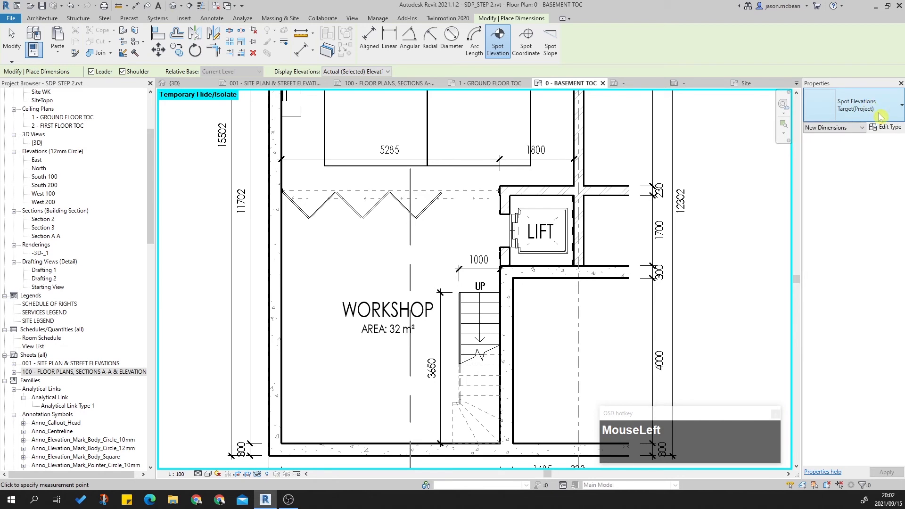
pyautogui.click(872, 110)
pyautogui.click(824, 230)
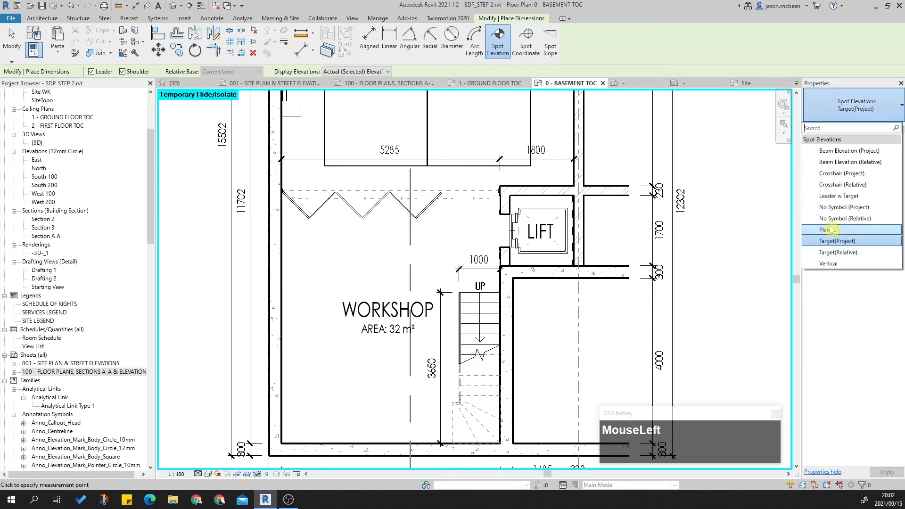
pyautogui.scroll(2, 349, 285)
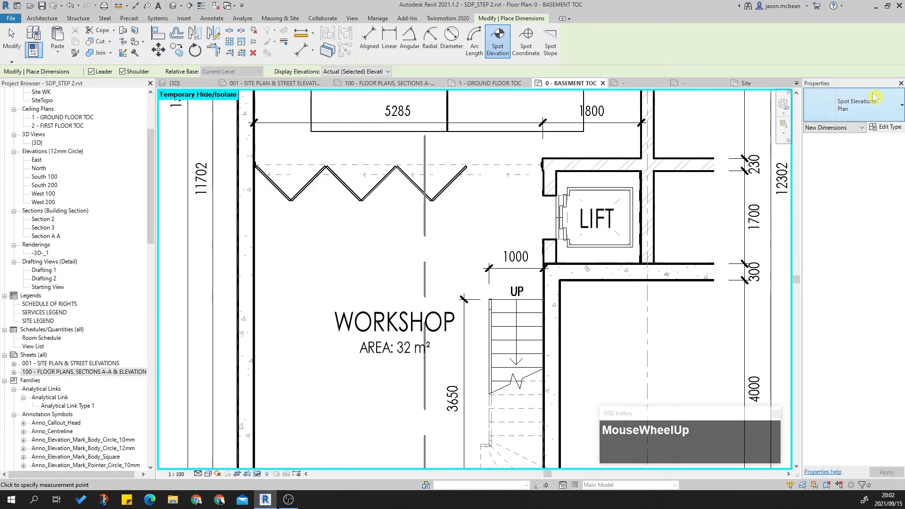
pyautogui.click(872, 108)
pyautogui.scroll(-2, 851, 251)
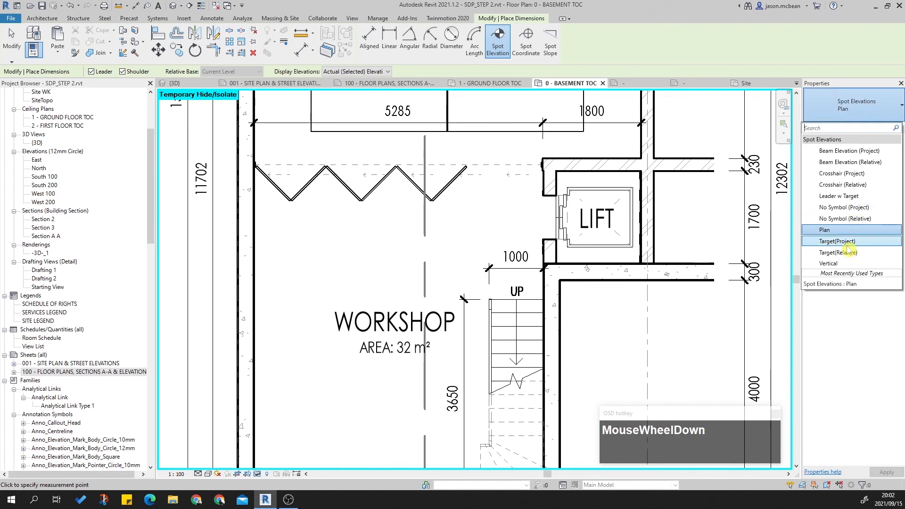
pyautogui.scroll(2, 858, 212)
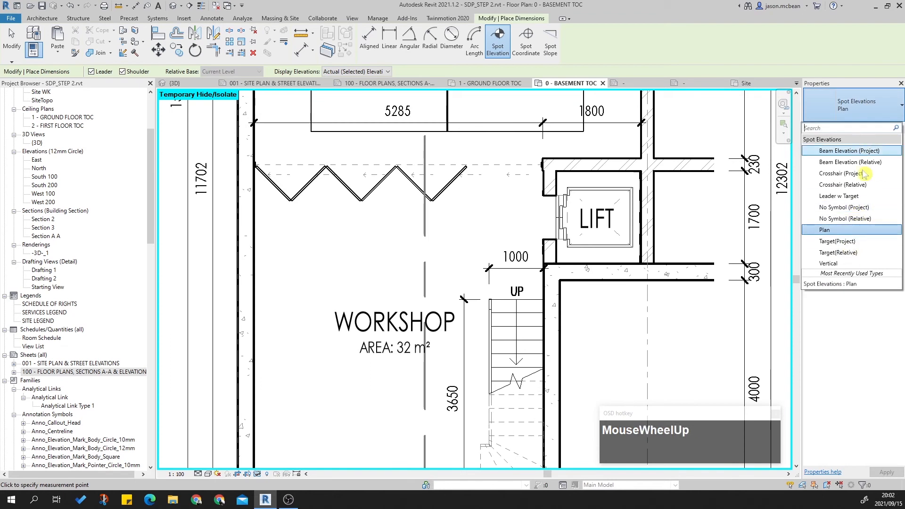
pyautogui.click(841, 219)
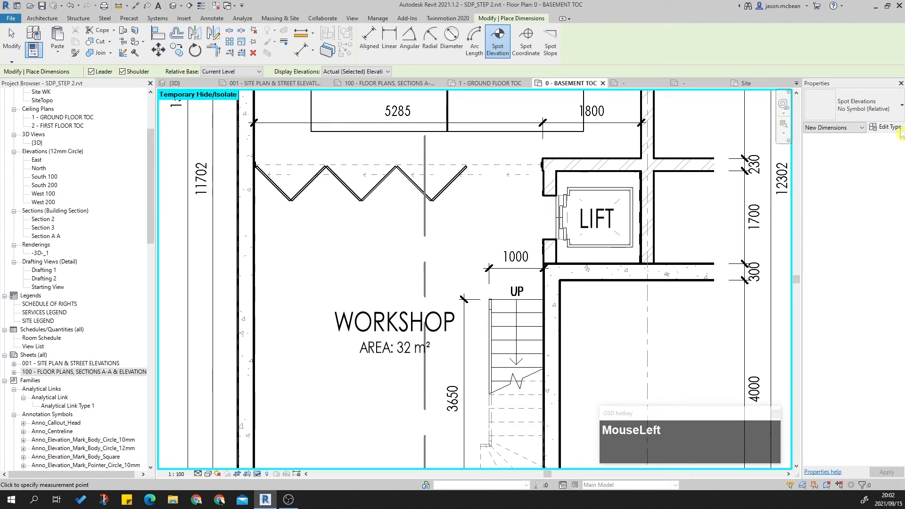
# Step: Place a spot elevation of type No Symbol (Project) just above the WORKSHOP label
pyautogui.click(879, 116)
pyautogui.click(843, 207)
pyautogui.click(362, 292)
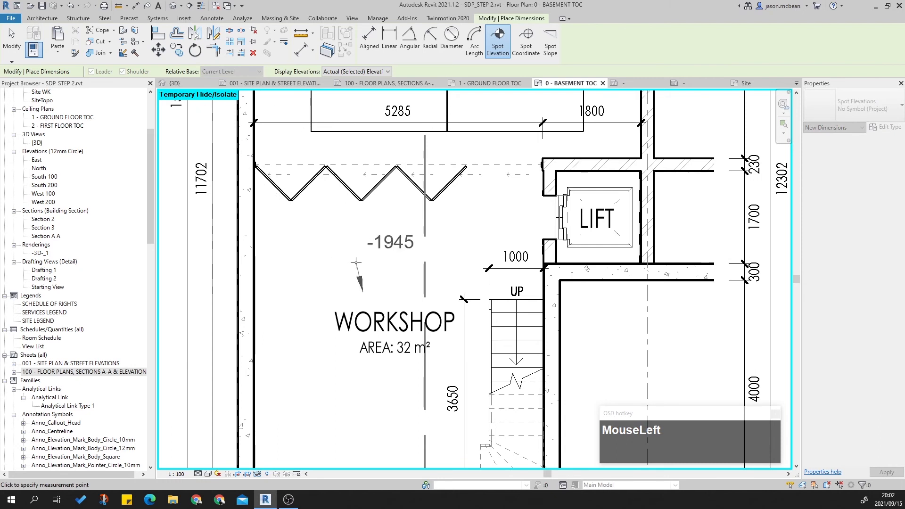
pyautogui.click(377, 258)
pyautogui.press('Escape')
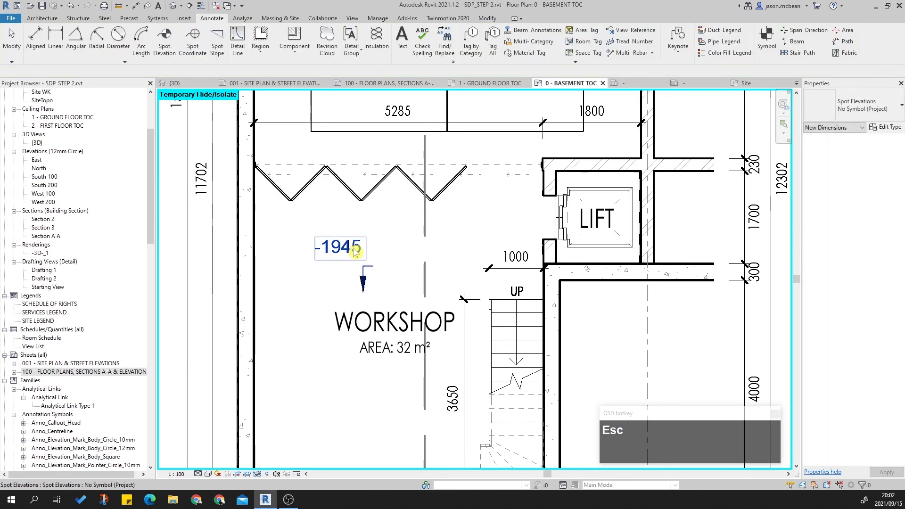
# Step: Remove the leader from the workshop spot elevation and move its text below the room's area label
pyautogui.click(85, 72)
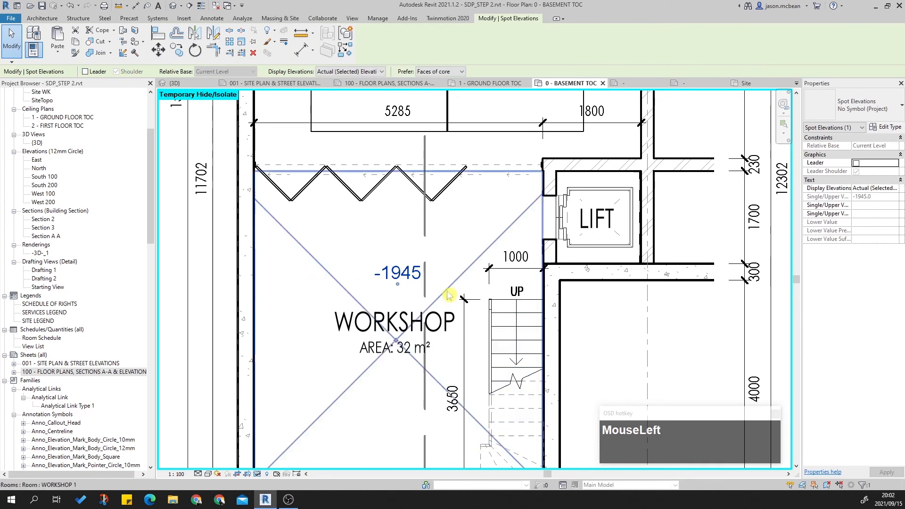
pyautogui.scroll(2, 473, 309)
pyautogui.scroll(-1, 403, 304)
pyautogui.moveTo(400, 284); pyautogui.dragTo(395, 407)
pyautogui.moveTo(395, 407); pyautogui.dragTo(389, 345, button='middle')
# Step: Set the spot elevation type's elevation base to Survey Point
pyautogui.click(885, 127)
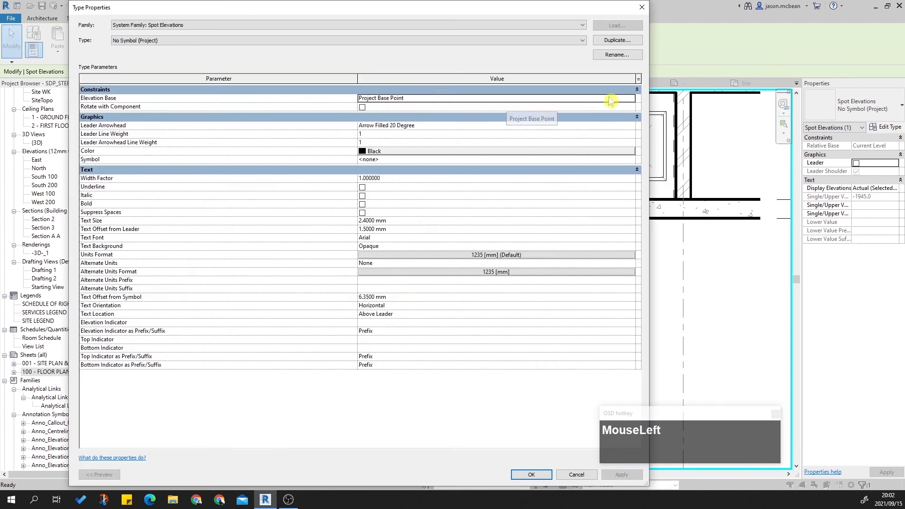
pyautogui.click(631, 98)
pyautogui.click(374, 114)
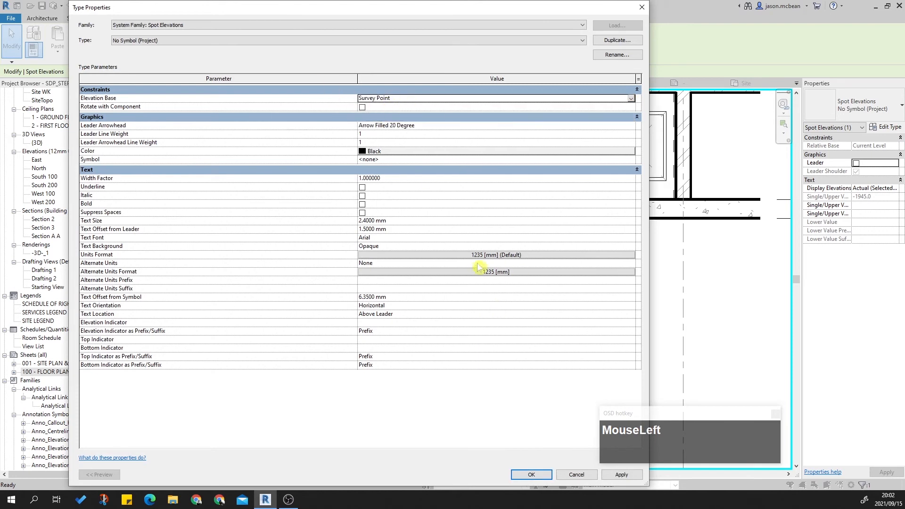
# Step: Override the project settings in the type's units format, using meters rounded to 2 decimal places
pyautogui.click(497, 255)
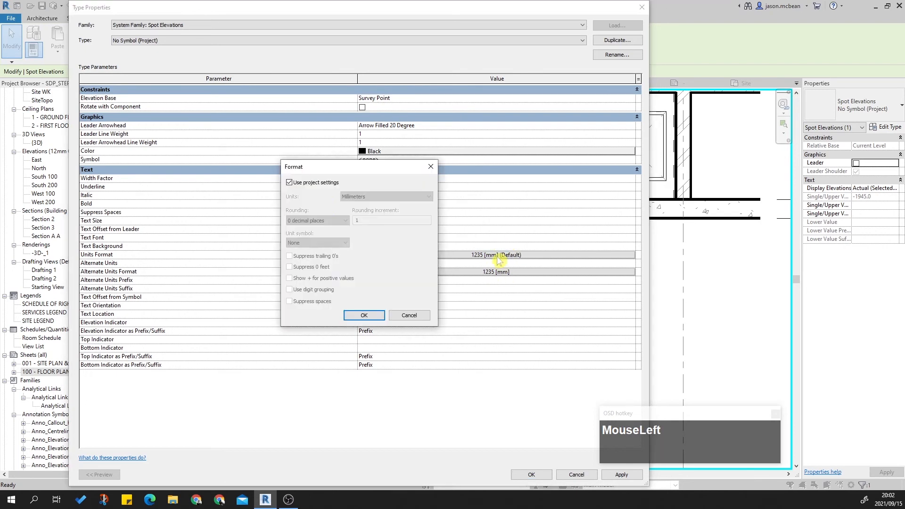
pyautogui.click(290, 182)
pyautogui.click(363, 196)
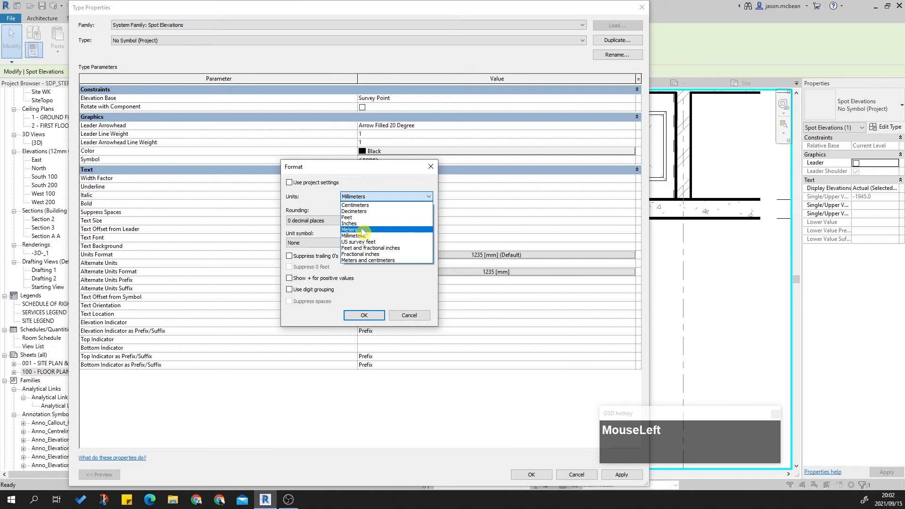
pyautogui.click(362, 230)
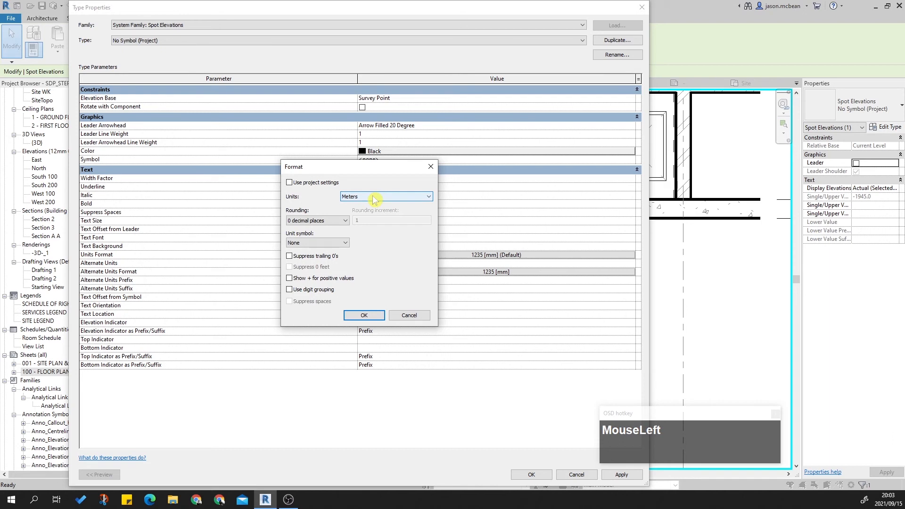
pyautogui.click(322, 221)
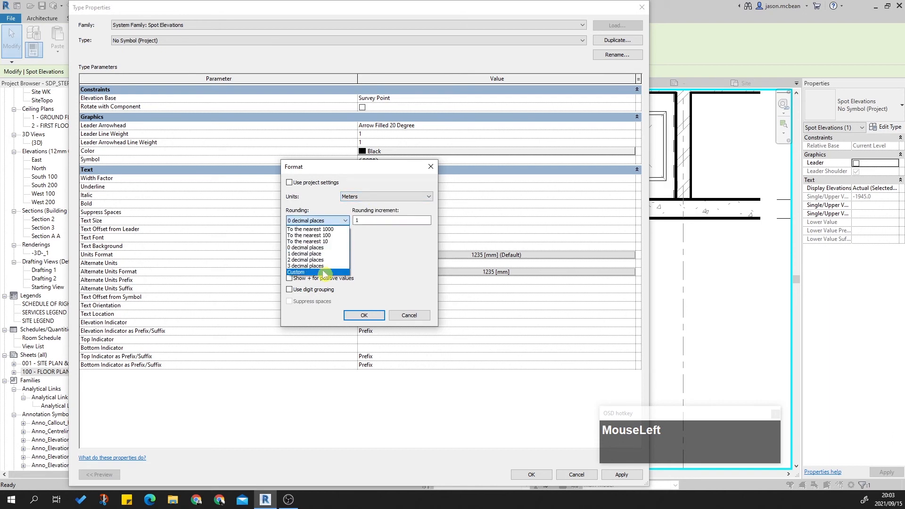
pyautogui.click(308, 259)
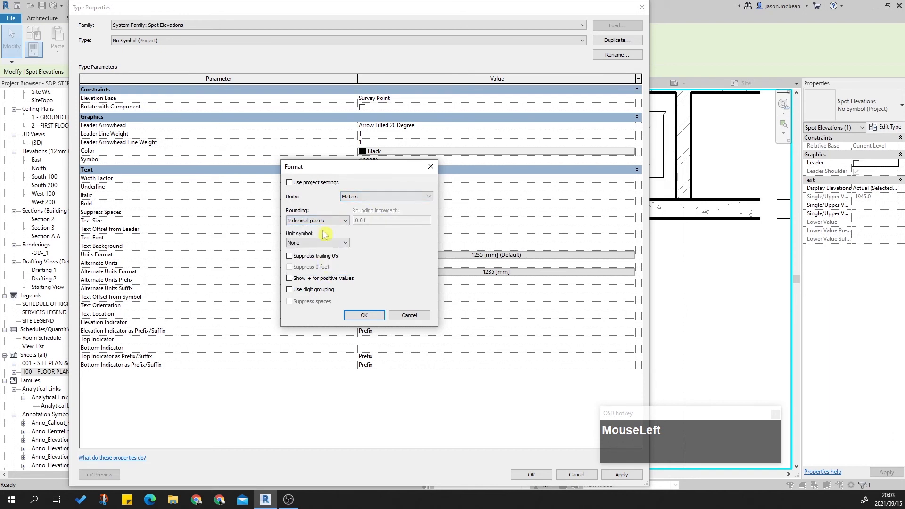
pyautogui.click(365, 316)
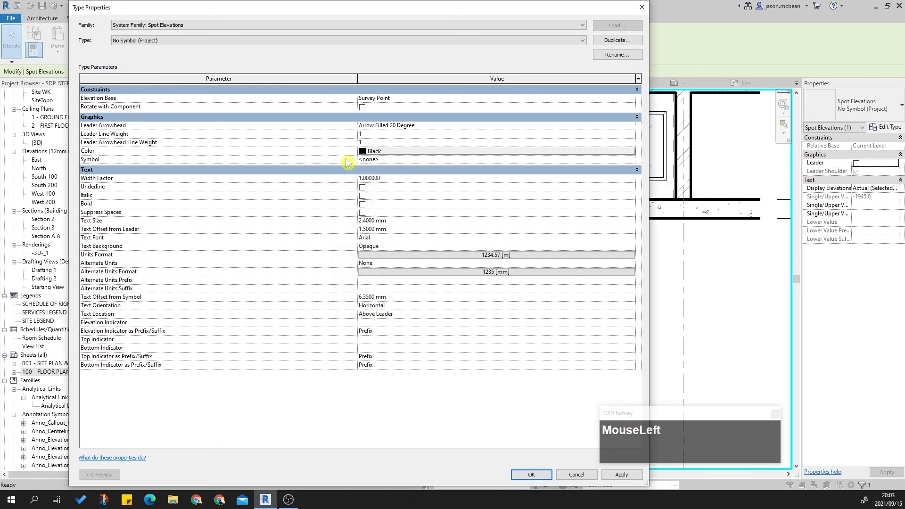
# Step: Format the spot elevation type's text with width factor 0.8, text size 2 mm and the Century Gothic font
pyautogui.click(405, 180)
pyautogui.doubleClick(404, 178)
pyautogui.write('.8')
pyautogui.press('Return')
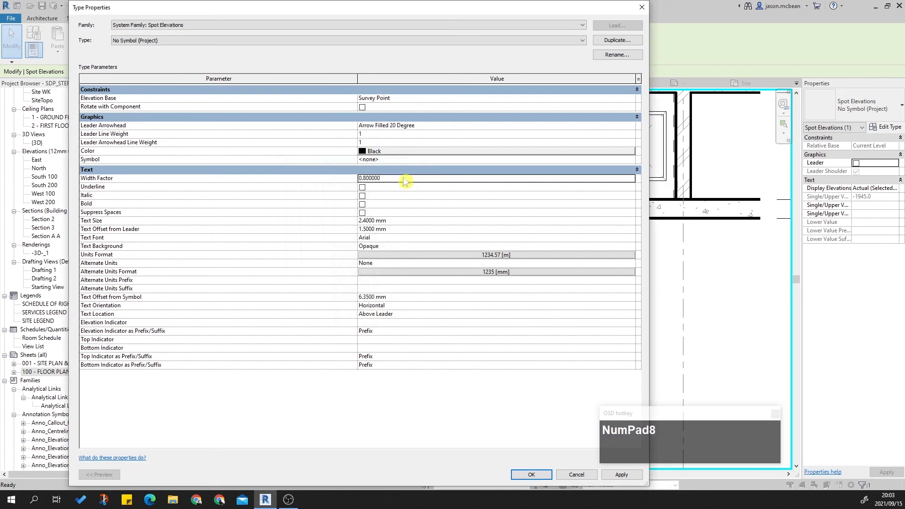
pyautogui.click(408, 221)
pyautogui.write('2')
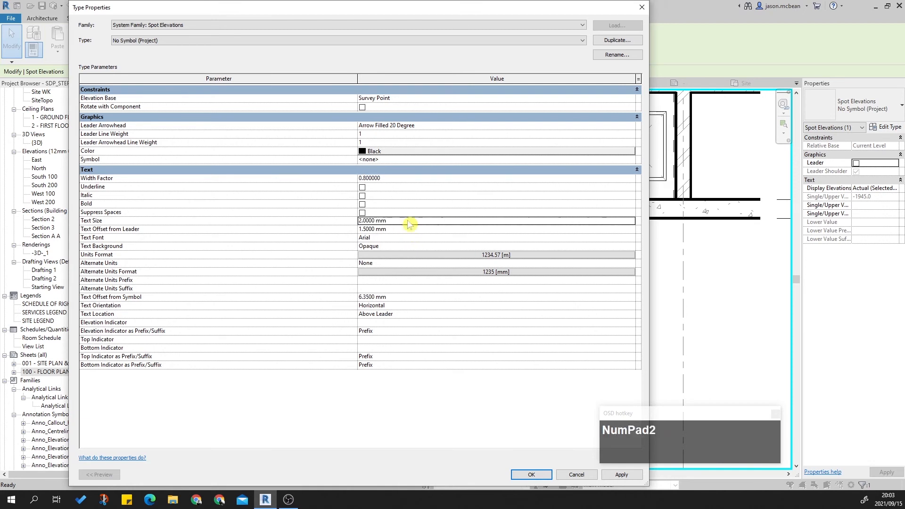
pyautogui.click(394, 240)
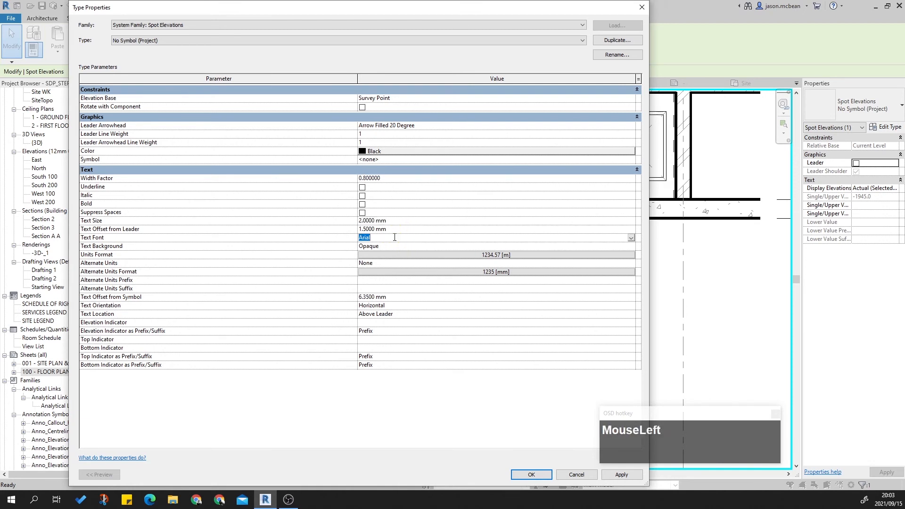
pyautogui.write('ce')
pyautogui.click(384, 267)
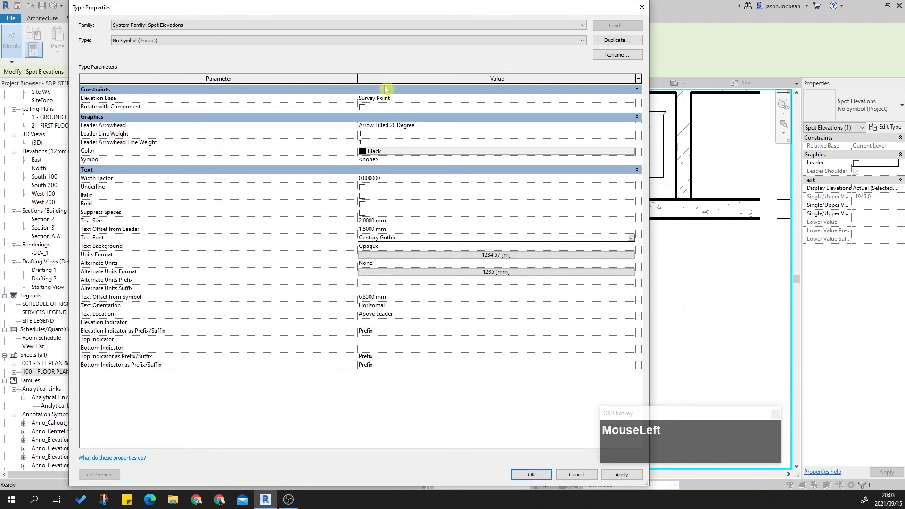
# Step: Rename the spot elevation type to No Symbol (sur) and apply the type changes
pyautogui.click(617, 54)
pyautogui.click(371, 247)
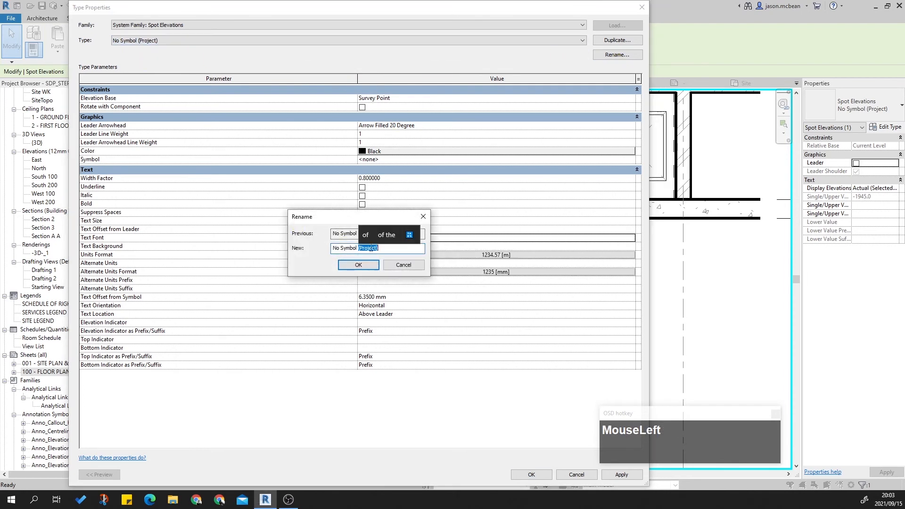
pyautogui.moveTo(378, 247); pyautogui.dragTo(360, 248)
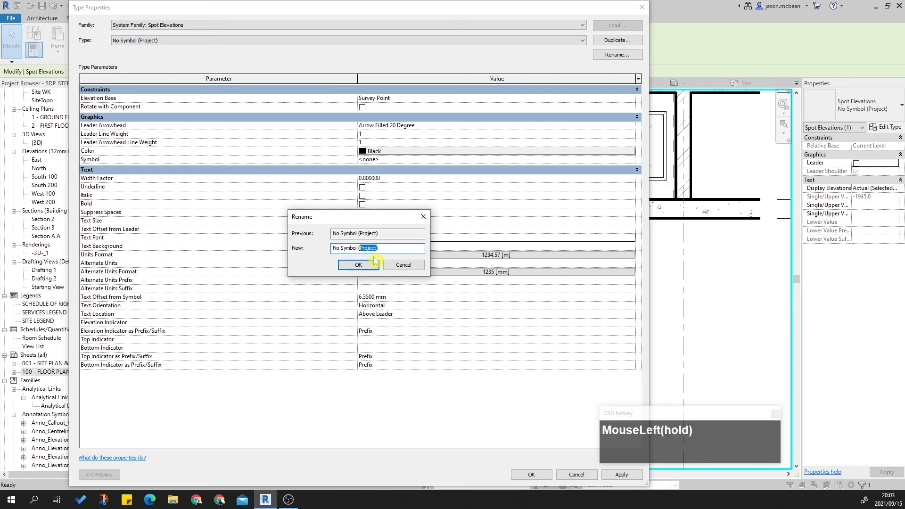
pyautogui.write('sue')
pyautogui.press('BackSpace')
pyautogui.write('r')
pyautogui.press('Return')
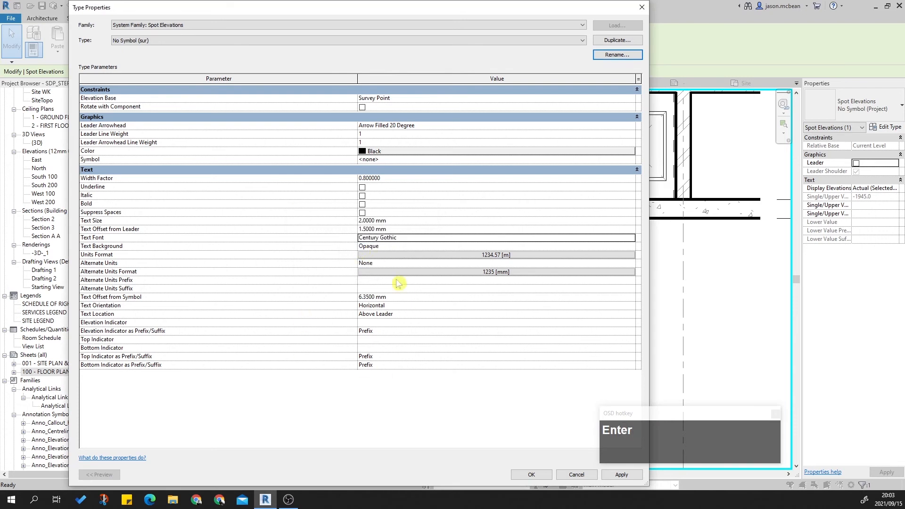
pyautogui.click(620, 476)
pyautogui.click(531, 474)
# Step: Examine the reformatted workshop spot elevation and review its type properties
pyautogui.scroll(2, 386, 367)
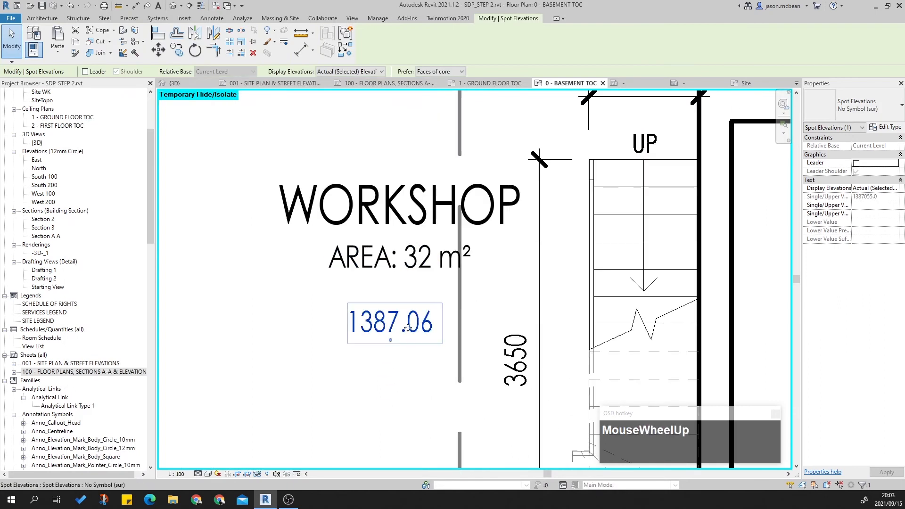
pyautogui.press('Escape')
pyautogui.click(389, 324)
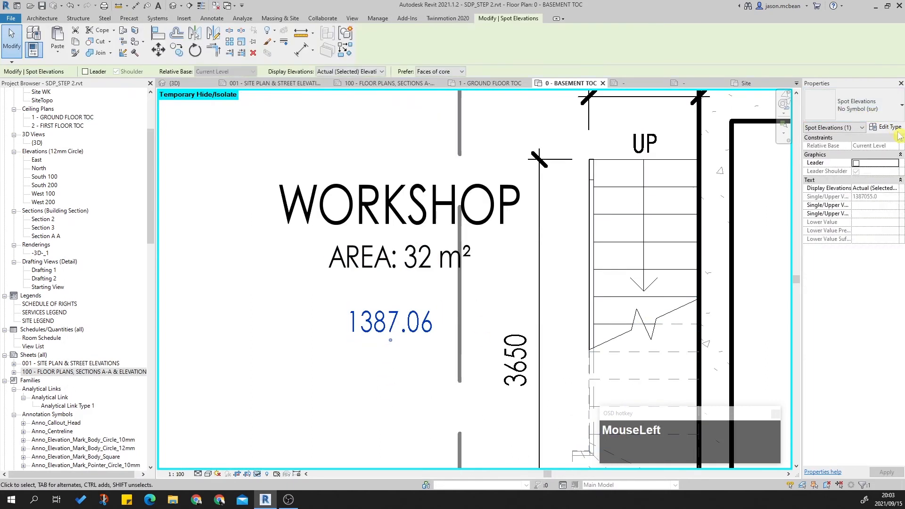
pyautogui.click(886, 127)
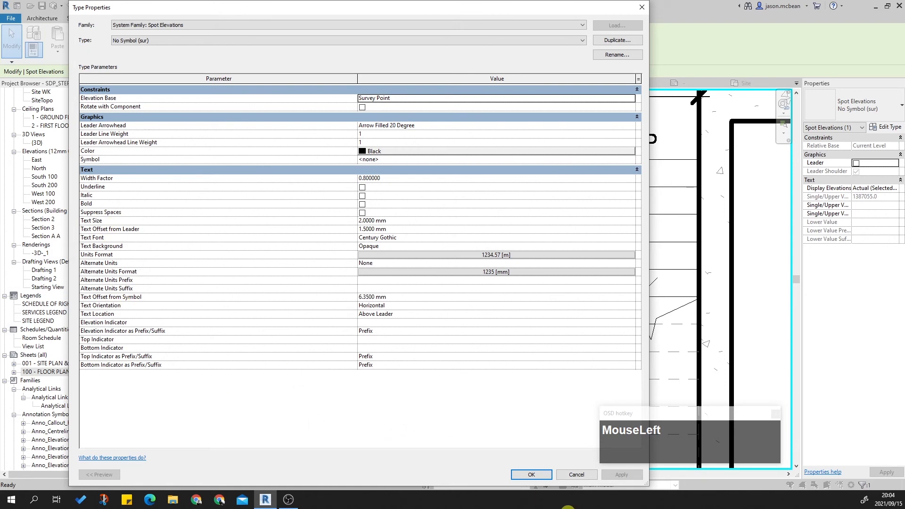
pyautogui.click(532, 476)
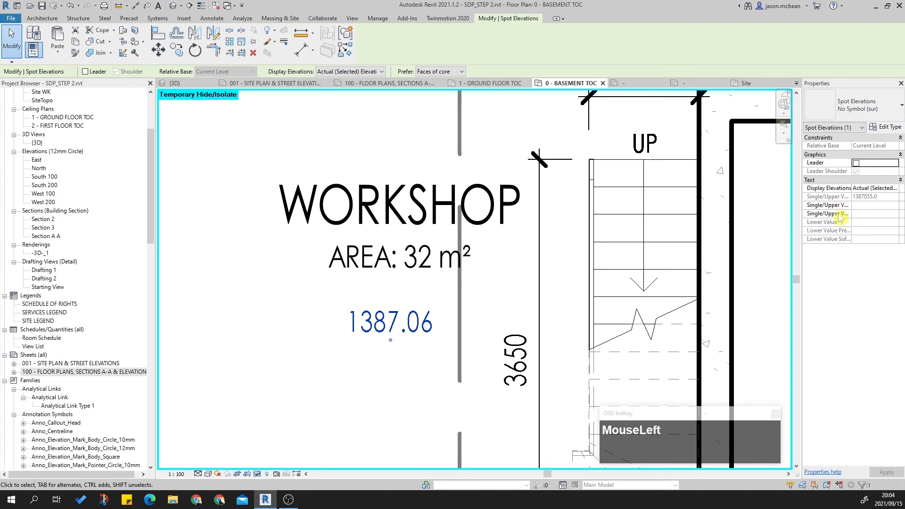
# Step: Add the prefix TOC to the workshop spot elevation's value
pyautogui.click(863, 206)
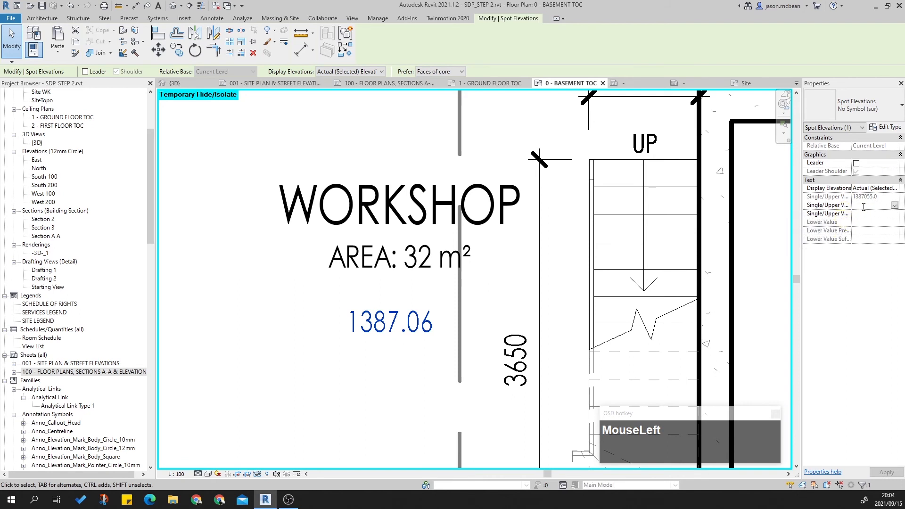
pyautogui.write('TOC')
pyautogui.press('Return')
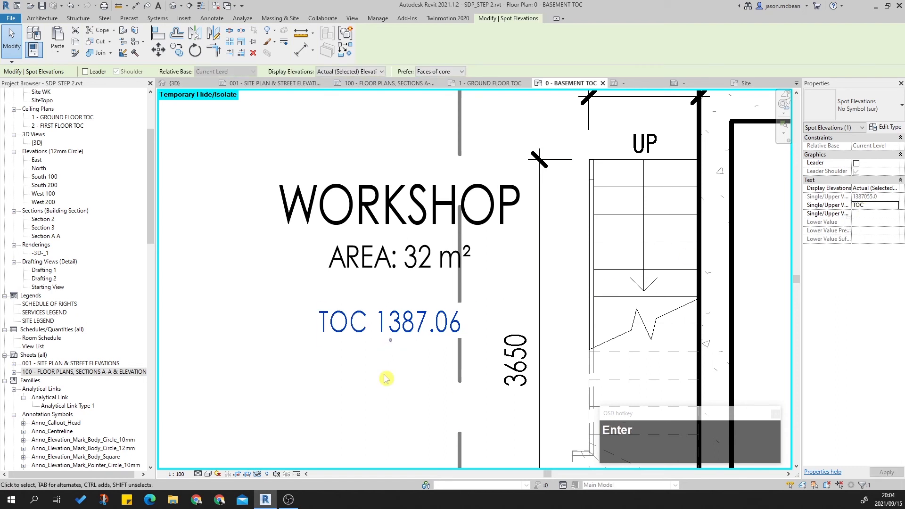
pyautogui.press('Escape')
# Step: Move the workshop spot elevation up, closer beneath the room's area label
pyautogui.scroll(-2, 372, 368)
pyautogui.click(366, 354)
pyautogui.scroll(2, 412, 351)
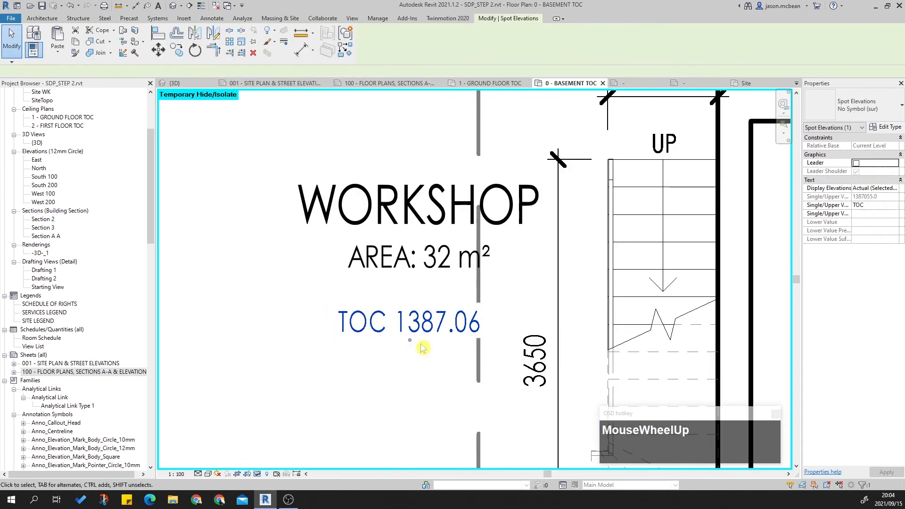
pyautogui.moveTo(410, 342); pyautogui.dragTo(386, 320)
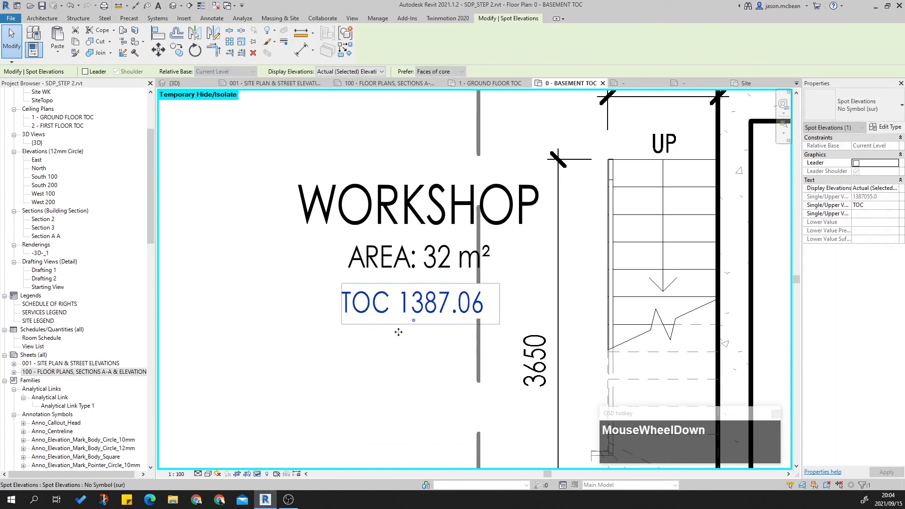
# Step: Add the suffix m to the workshop spot elevation's value
pyautogui.scroll(-2, 388, 323)
pyautogui.moveTo(428, 348); pyautogui.dragTo(458, 350, button='middle')
pyautogui.press('Escape')
pyautogui.click(432, 323)
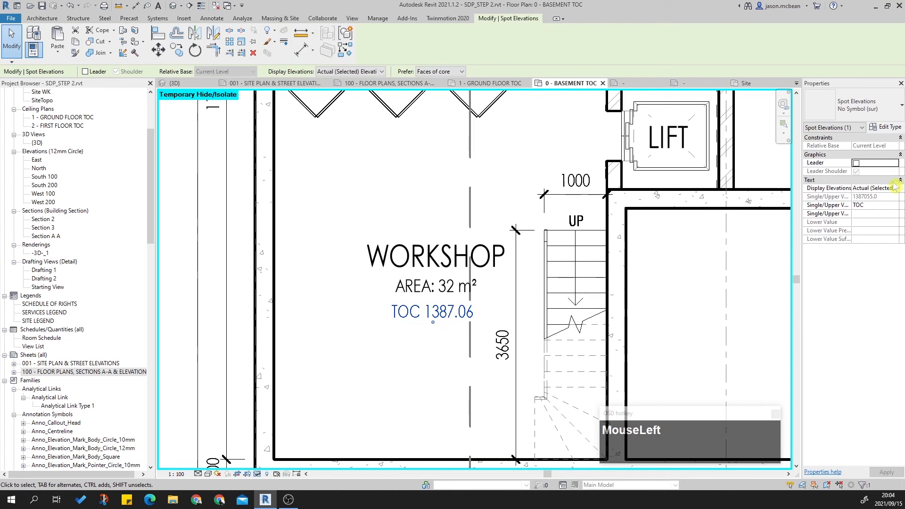
pyautogui.click(862, 214)
pyautogui.write('M')
pyautogui.press('BackSpace')
pyautogui.write('m')
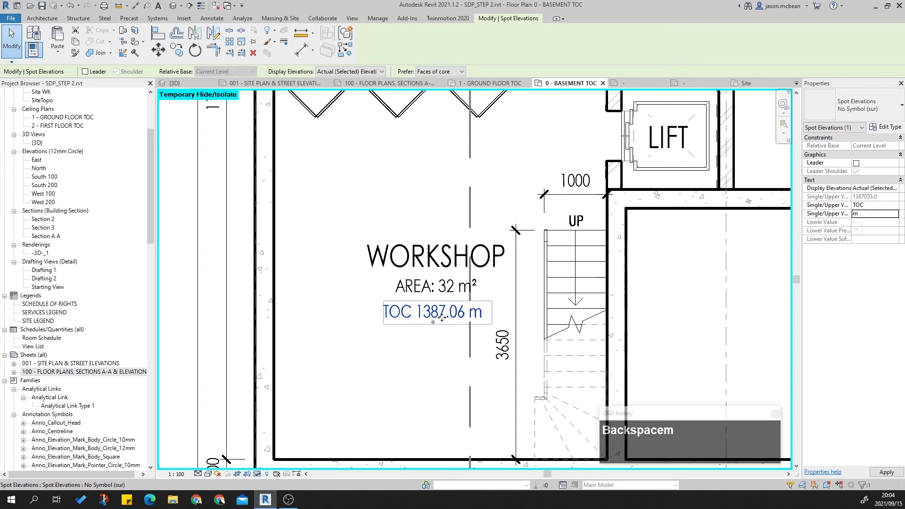
pyautogui.press('Escape')
# Step: Nudge the workshop spot elevation sideways so it sits centred beneath the room's area label
pyautogui.scroll(-2, 427, 350)
pyautogui.scroll(2, 426, 346)
pyautogui.click(439, 335)
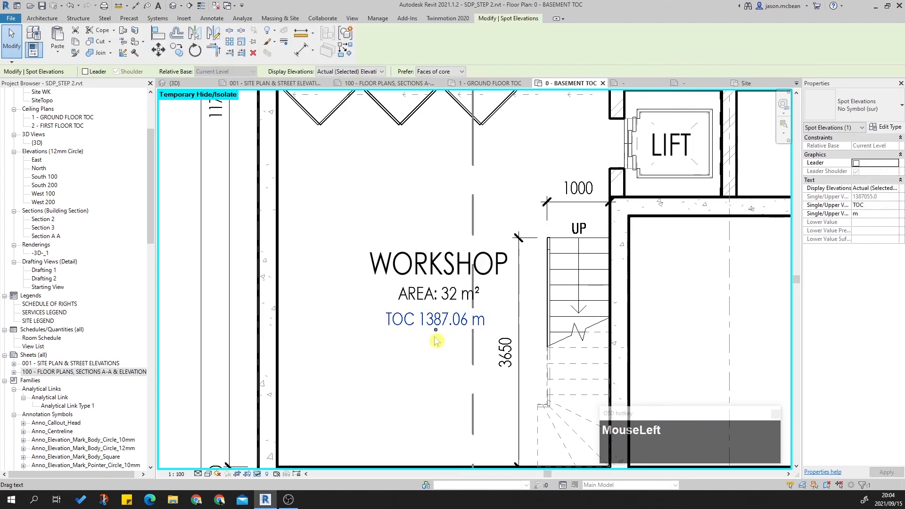
pyautogui.moveTo(440, 335); pyautogui.dragTo(441, 335)
pyautogui.scroll(-2, 440, 336)
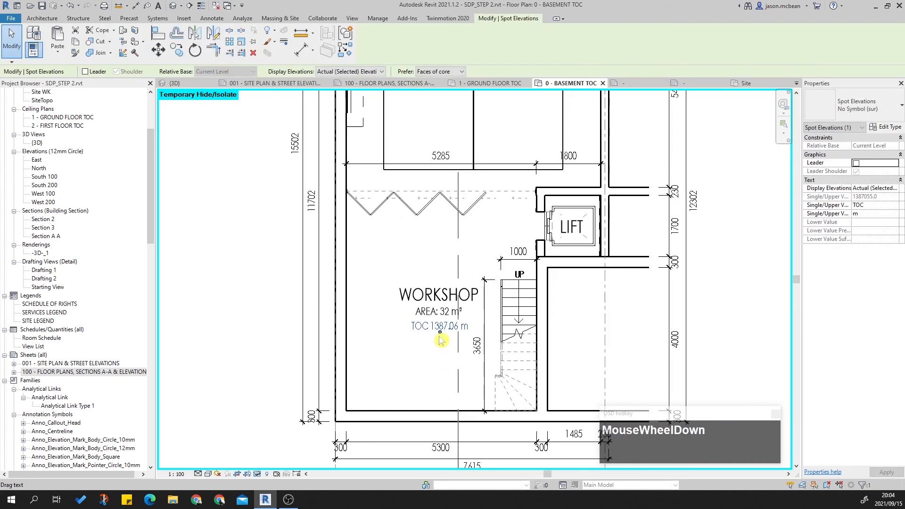
pyautogui.press('Escape')
pyautogui.moveTo(440, 367); pyautogui.dragTo(405, 382, button='middle')
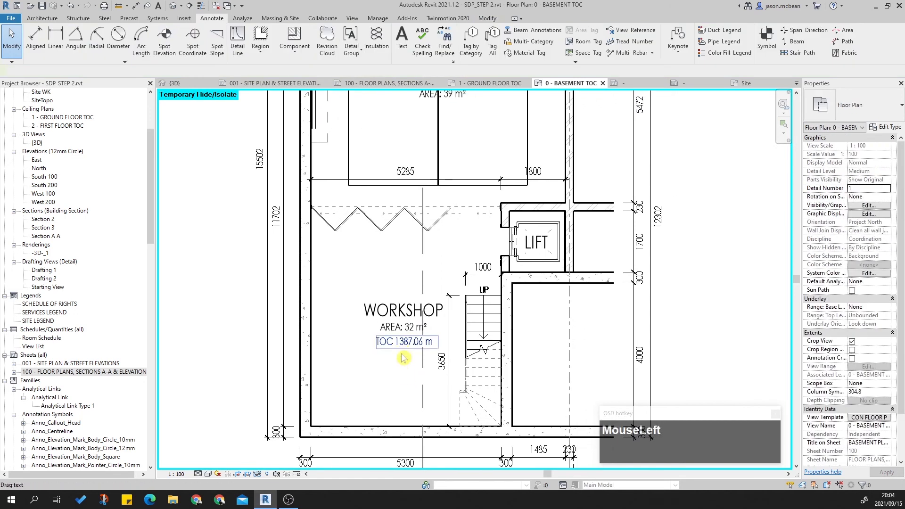
pyautogui.click(400, 350)
pyautogui.moveTo(401, 350); pyautogui.dragTo(391, 377, button='middle')
pyautogui.scroll(-2, 386, 367)
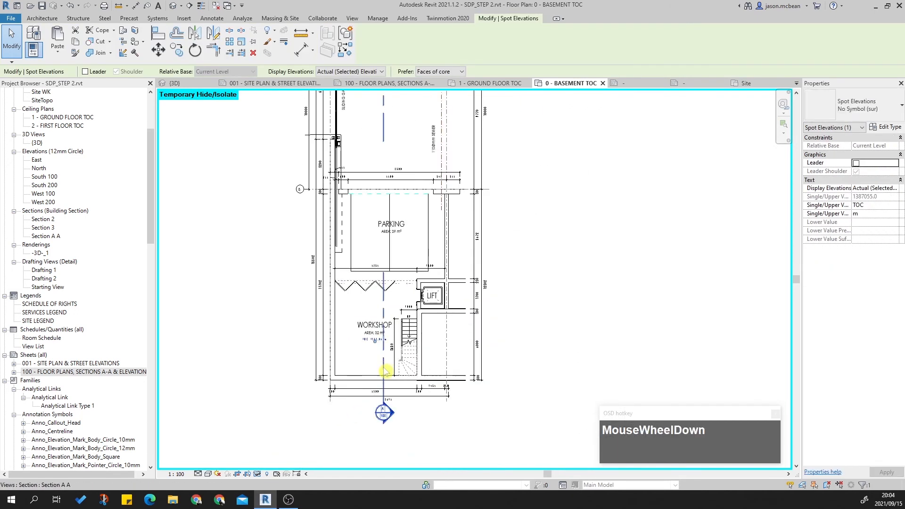
pyautogui.scroll(2, 391, 189)
pyautogui.press('Escape')
pyautogui.scroll(2, 363, 158)
pyautogui.press('Escape')
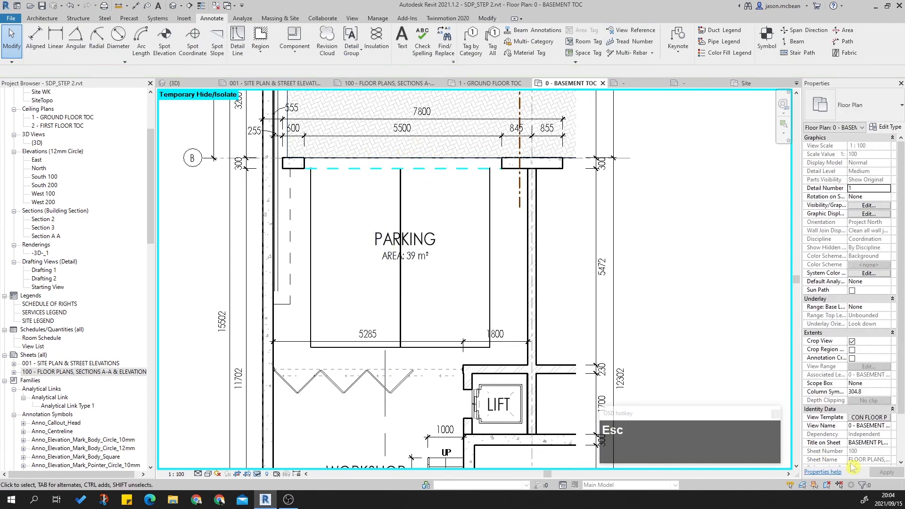
# Step: Hide the <Room Separation> line subcategory in the CON FLOOR PLANS view template and apply the template
pyautogui.click(871, 417)
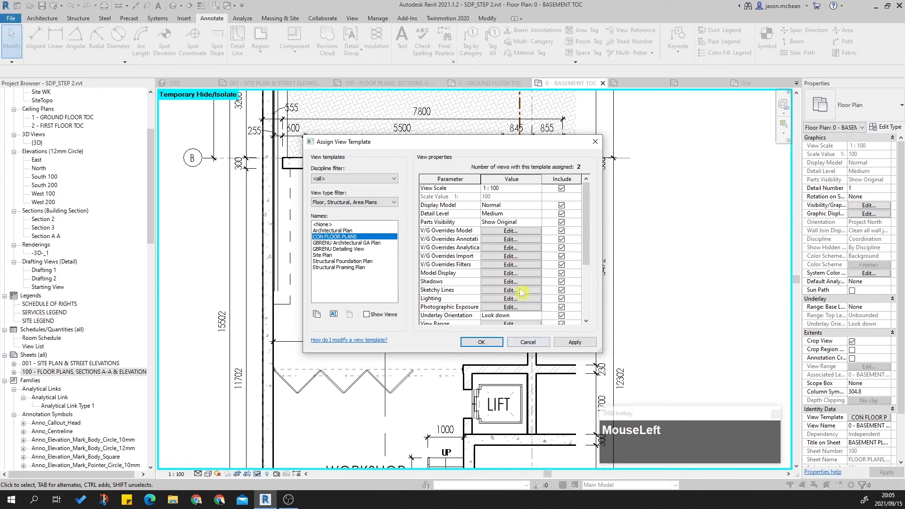
pyautogui.click(517, 232)
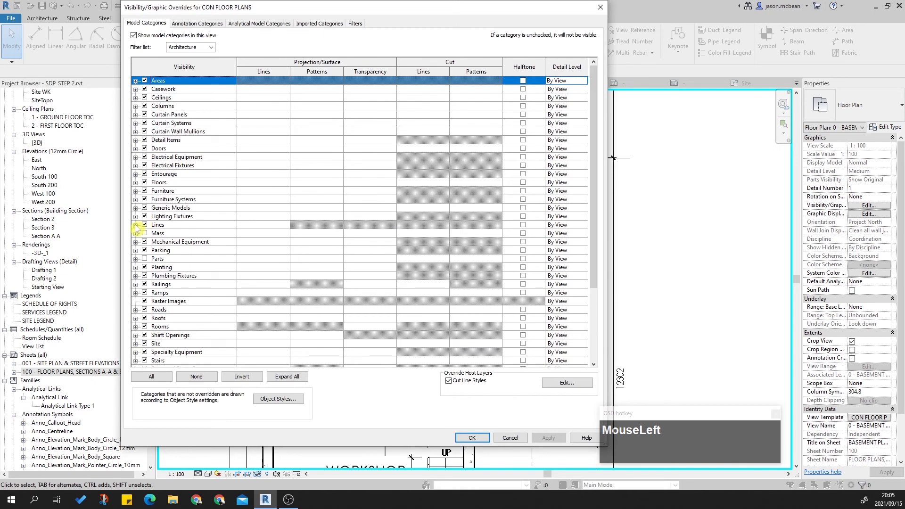
pyautogui.click(136, 225)
pyautogui.click(213, 285)
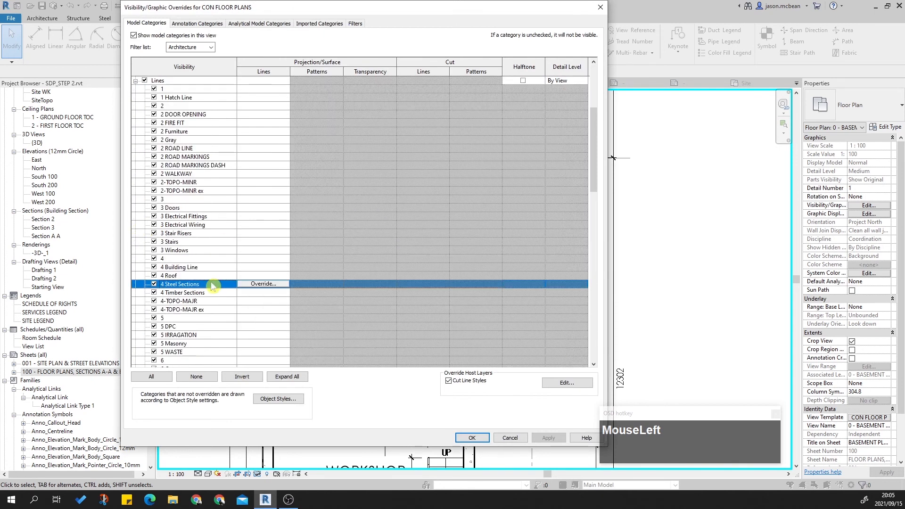
pyautogui.hotkey('shift', ',')
pyautogui.scroll(-6, 212, 285)
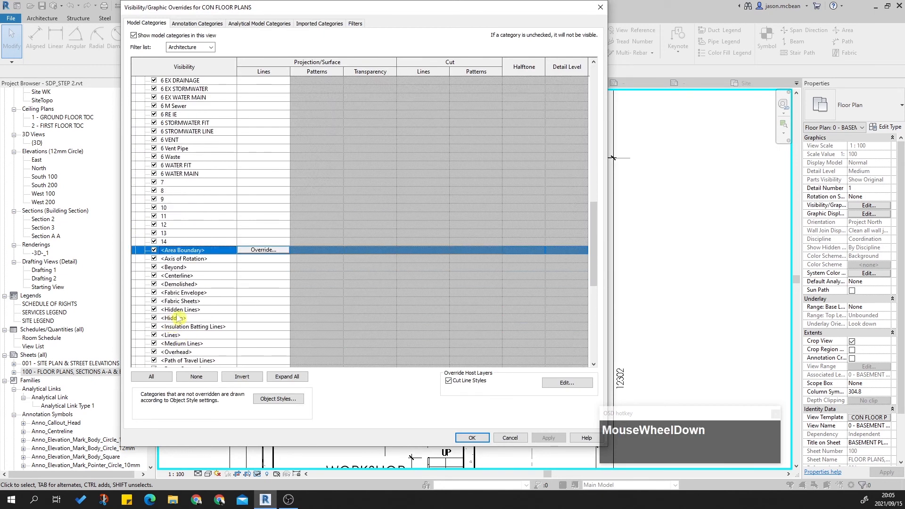
pyautogui.click(154, 310)
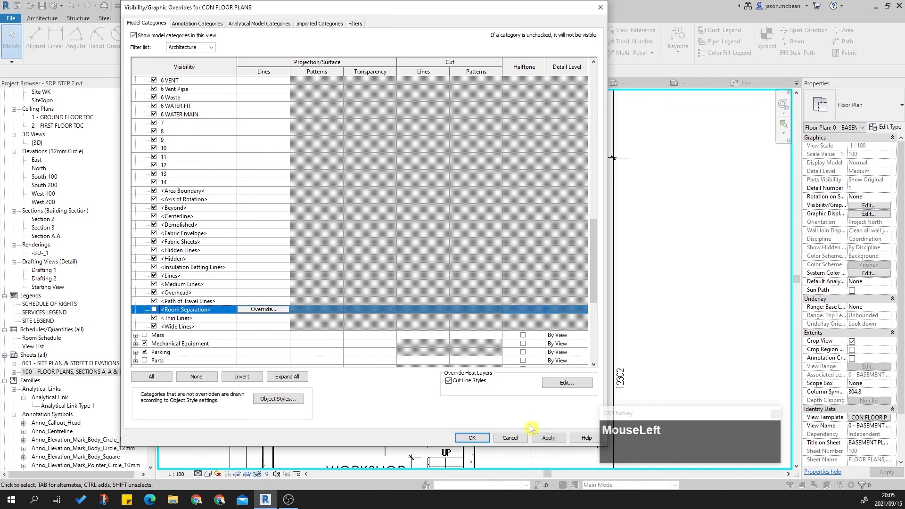
pyautogui.click(546, 437)
pyautogui.click(471, 437)
pyautogui.scroll(-2, 465, 304)
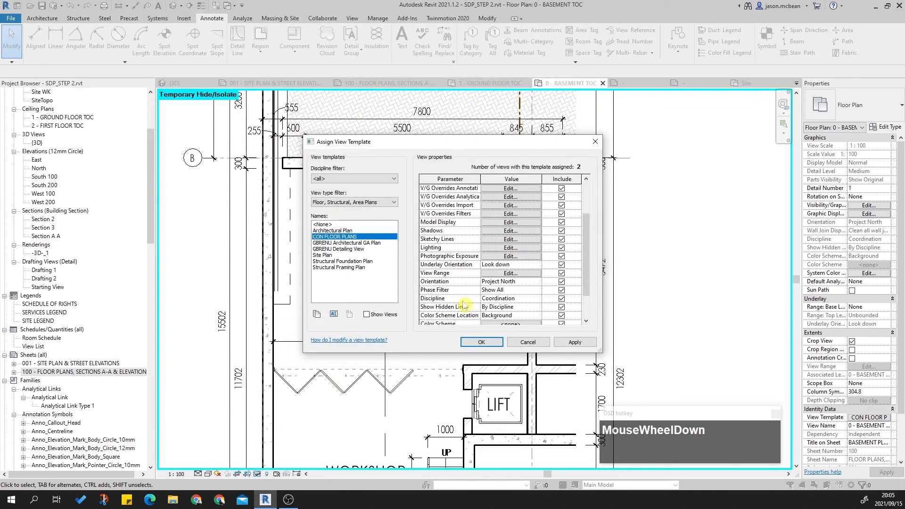
pyautogui.click(482, 344)
pyautogui.press('Escape')
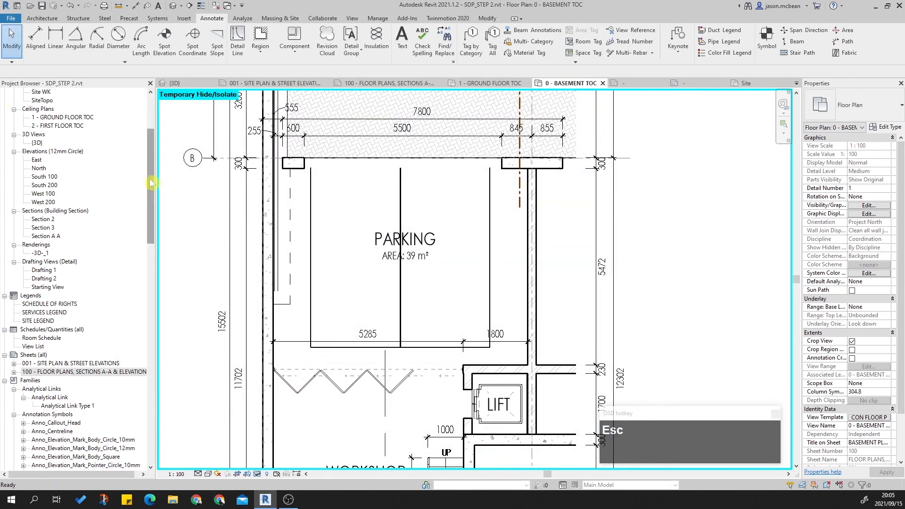
# Step: Open the 0 - BASEMENT TOC WK floor plan and examine its parking and workshop area
pyautogui.moveTo(151, 183); pyautogui.dragTo(144, 100)
pyautogui.doubleClick(66, 117)
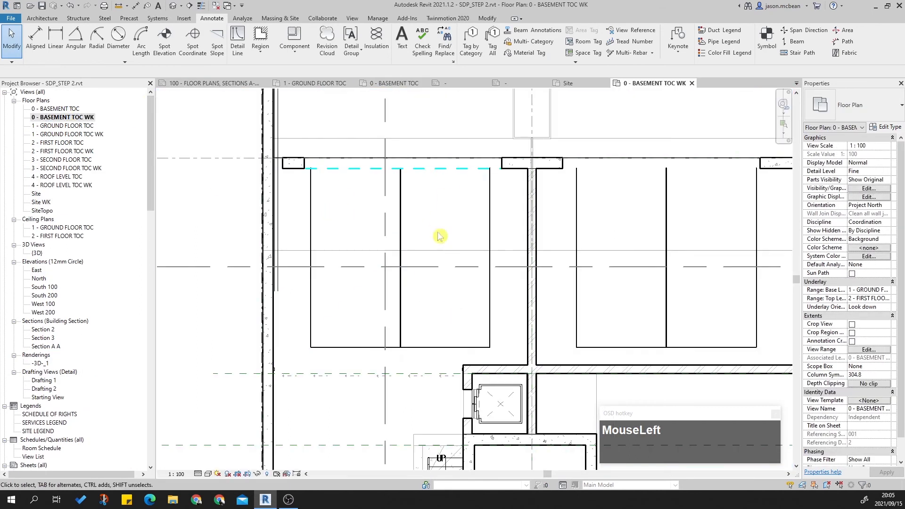
pyautogui.scroll(-4, 465, 396)
pyautogui.scroll(2, 404, 253)
pyautogui.scroll(1, 404, 253)
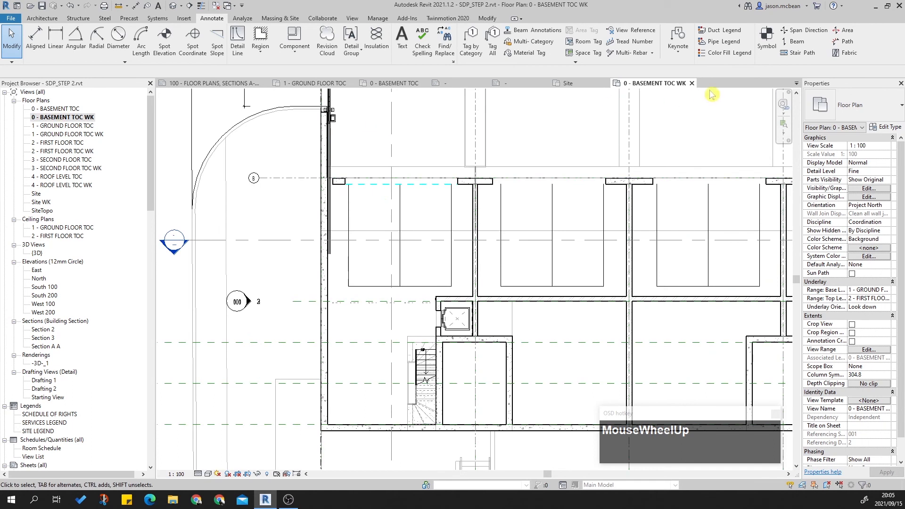
# Step: Close the basement working plan and the Anno_Tag_Room_Medium.rfa family without saving the family's changes
pyautogui.click(692, 83)
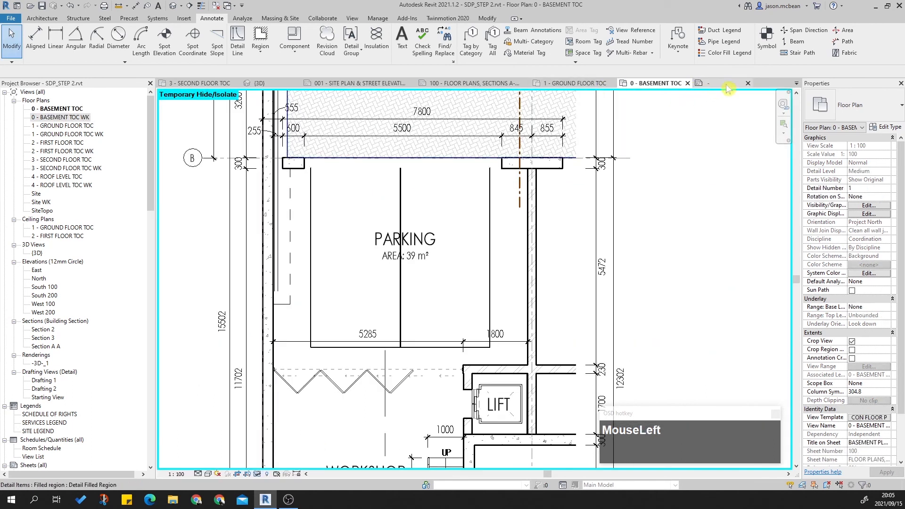
pyautogui.click(747, 83)
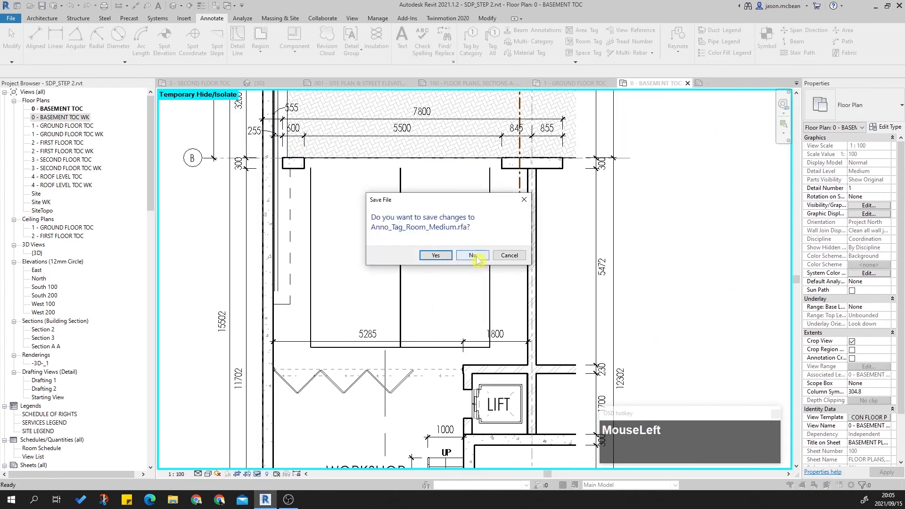
pyautogui.click(477, 258)
# Step: Check the basement plan's room labels, dimensions, parking bays, lift, stair and paved yard
pyautogui.scroll(-5, 468, 277)
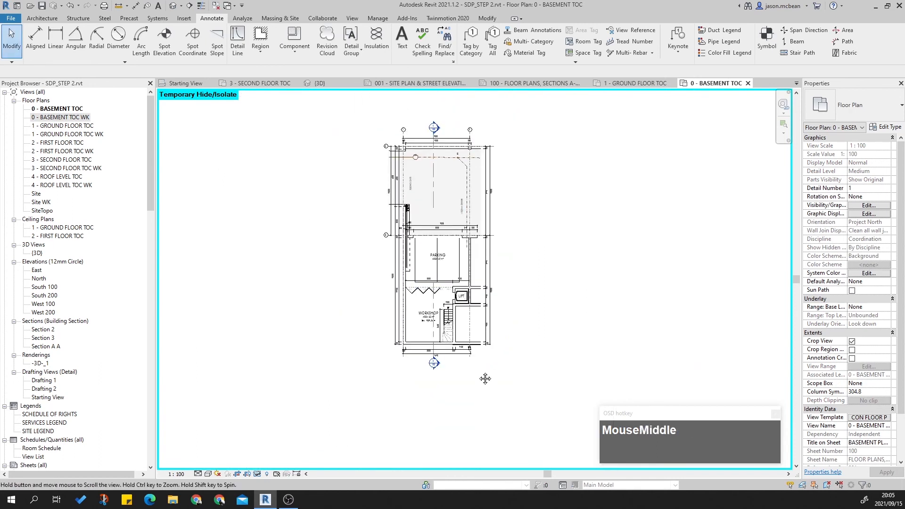
pyautogui.scroll(4, 359, 238)
pyautogui.moveTo(359, 239); pyautogui.dragTo(356, 137, button='middle')
pyautogui.scroll(2, 348, 169)
pyautogui.scroll(2, 347, 169)
pyautogui.scroll(-3, 369, 178)
pyautogui.scroll(5, 501, 372)
pyautogui.scroll(-3, 509, 314)
pyautogui.moveTo(512, 314); pyautogui.dragTo(560, 349, button='middle')
pyautogui.scroll(-2, 468, 356)
pyautogui.moveTo(468, 355); pyautogui.dragTo(459, 410, button='middle')
pyautogui.scroll(2, 446, 403)
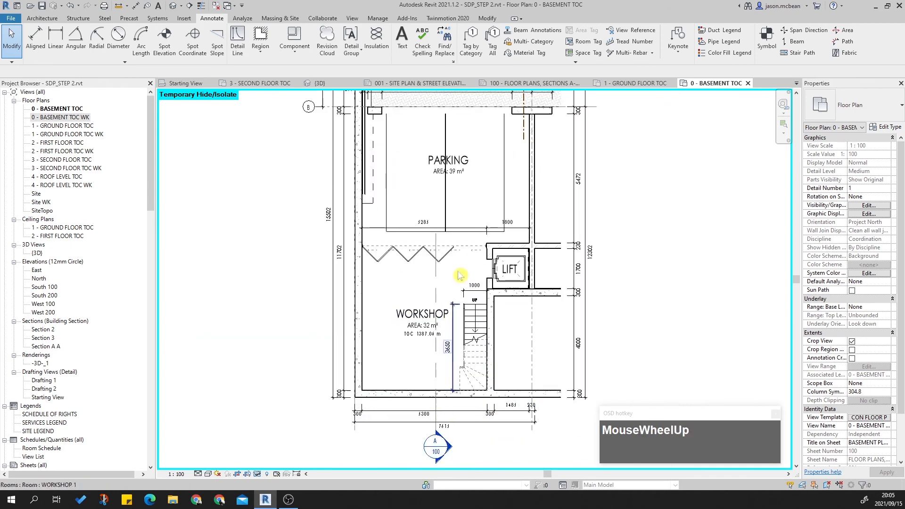
pyautogui.scroll(-2, 471, 358)
pyautogui.scroll(2, 542, 351)
pyautogui.moveTo(385, 170); pyautogui.dragTo(392, 275, button='middle')
pyautogui.scroll(-2, 390, 271)
pyautogui.moveTo(391, 222); pyautogui.dragTo(390, 313, button='middle')
pyautogui.scroll(3, 346, 250)
pyautogui.scroll(-3, 334, 239)
pyautogui.moveTo(370, 250); pyautogui.dragTo(367, 283, button='middle')
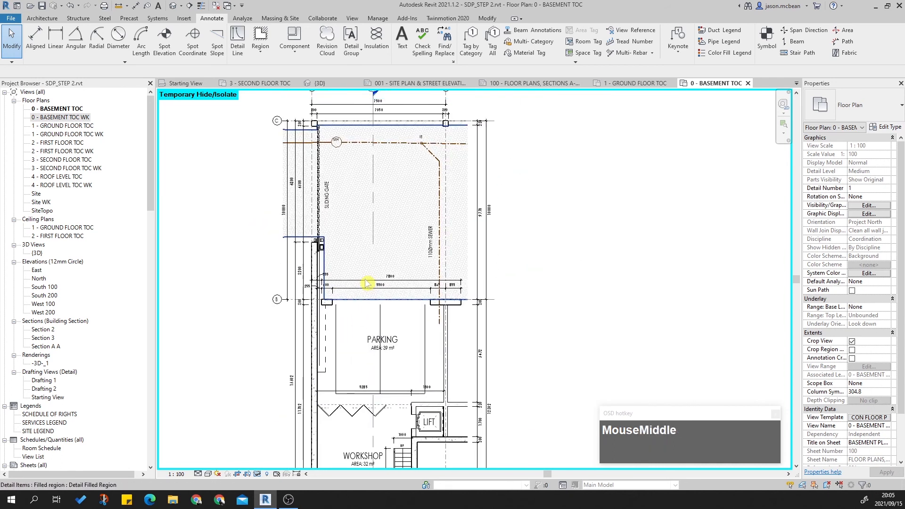
pyautogui.scroll(-2, 366, 287)
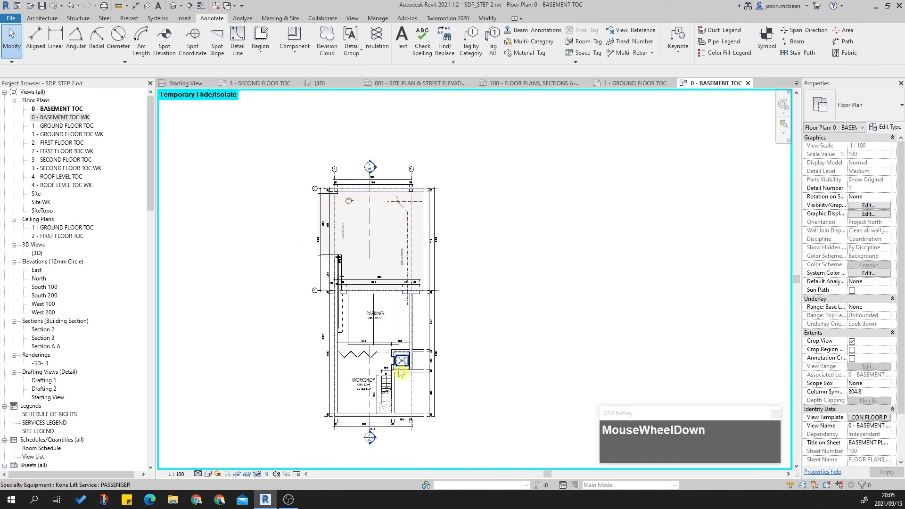
pyautogui.scroll(3, 367, 386)
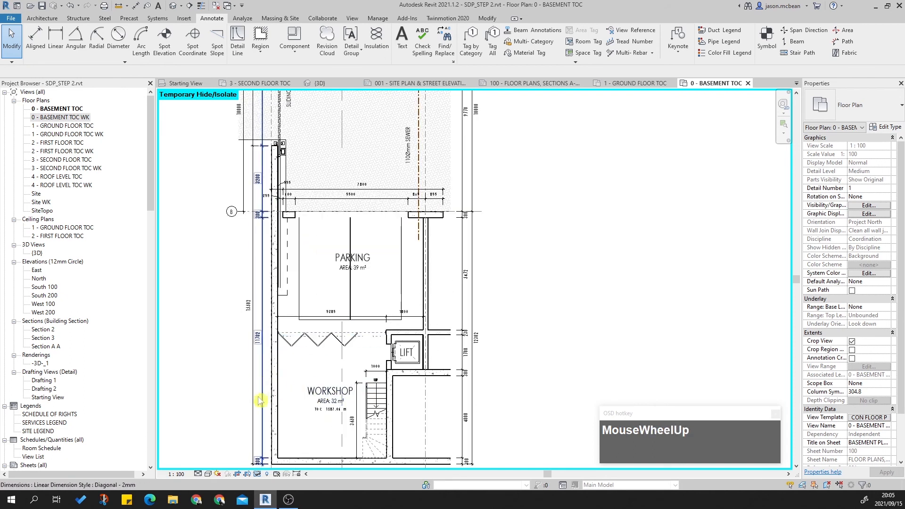
pyautogui.scroll(-2, 276, 372)
pyautogui.scroll(3, 326, 397)
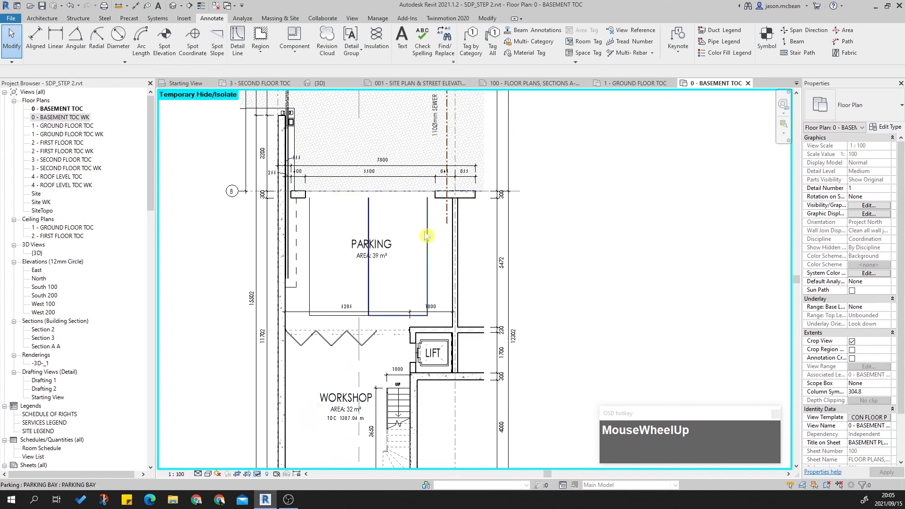
pyautogui.scroll(-2, 424, 235)
pyautogui.moveTo(470, 175); pyautogui.dragTo(476, 249, button='middle')
pyautogui.scroll(3, 440, 173)
# Step: Move the 110Ømm SEWER label slightly up and closer to the vertical sewer line in the paved yard
pyautogui.click(449, 215)
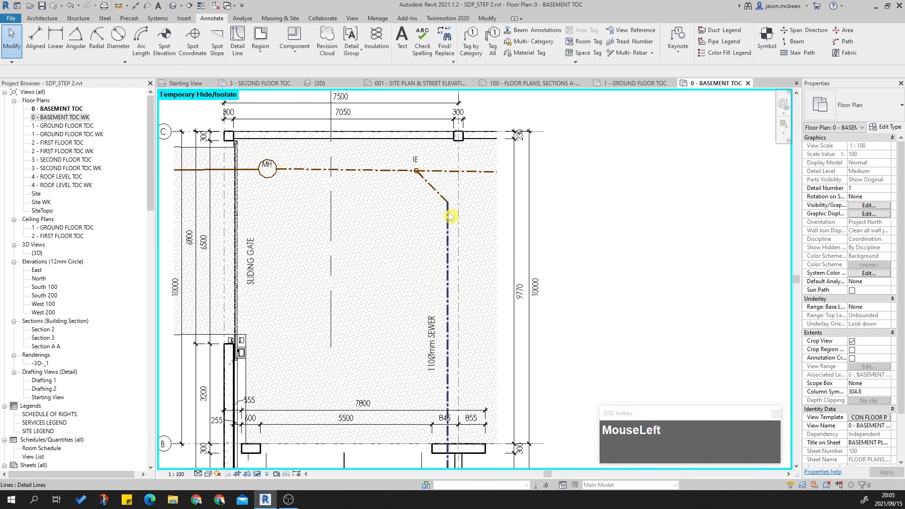
pyautogui.click(659, 246)
pyautogui.moveTo(545, 333); pyautogui.dragTo(543, 287, button='middle')
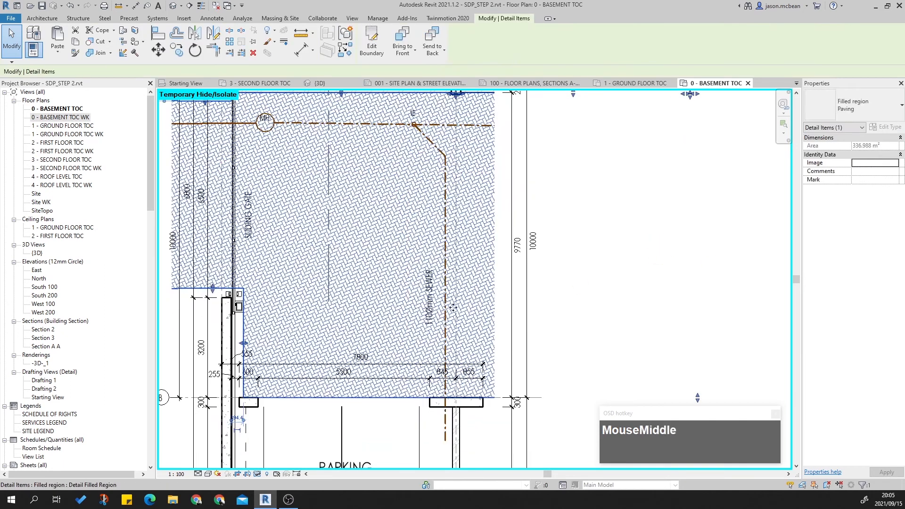
pyautogui.scroll(2, 454, 299)
pyautogui.press('Escape')
pyautogui.press('Tab')
pyautogui.click(410, 282)
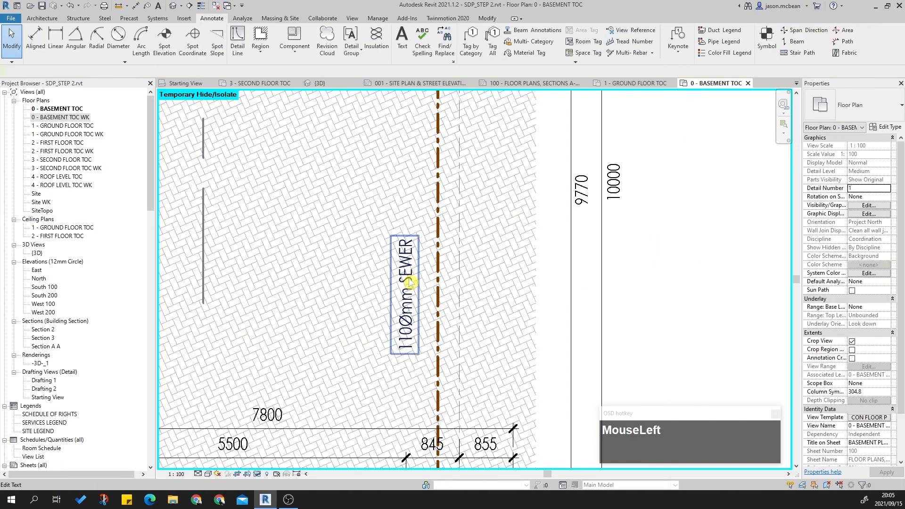
pyautogui.moveTo(392, 356); pyautogui.dragTo(401, 331)
pyautogui.press('Escape')
# Step: Review the annotated basement plan once more, from the paved yard to the parking and workshop
pyautogui.scroll(-3, 455, 257)
pyautogui.scroll(-2, 546, 272)
pyautogui.moveTo(546, 272); pyautogui.dragTo(578, 232, button='middle')
pyautogui.moveTo(549, 270)
pyautogui.mouseDown(button='middle')
pyautogui.moveTo(523, 250)
pyautogui.moveTo(553, 272)
pyautogui.mouseUp(button='middle')
pyautogui.scroll(3, 553, 273)
pyautogui.scroll(-2, 565, 269)
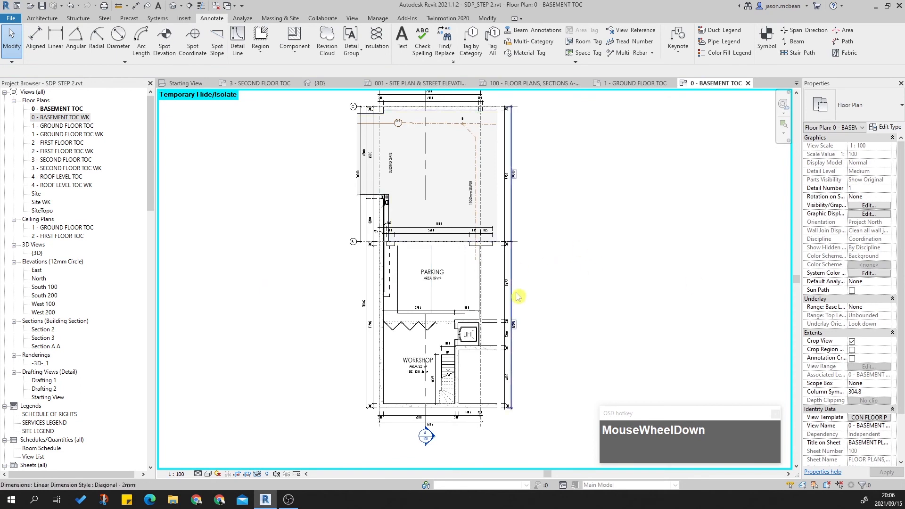
pyautogui.scroll(2, 363, 320)
pyautogui.moveTo(487, 295); pyautogui.dragTo(379, 224, button='middle')
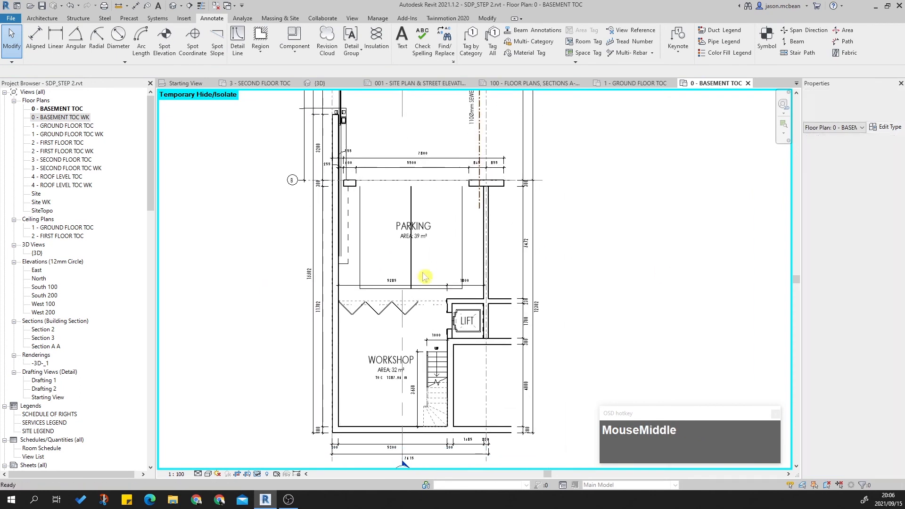
pyautogui.scroll(-2, 317, 394)
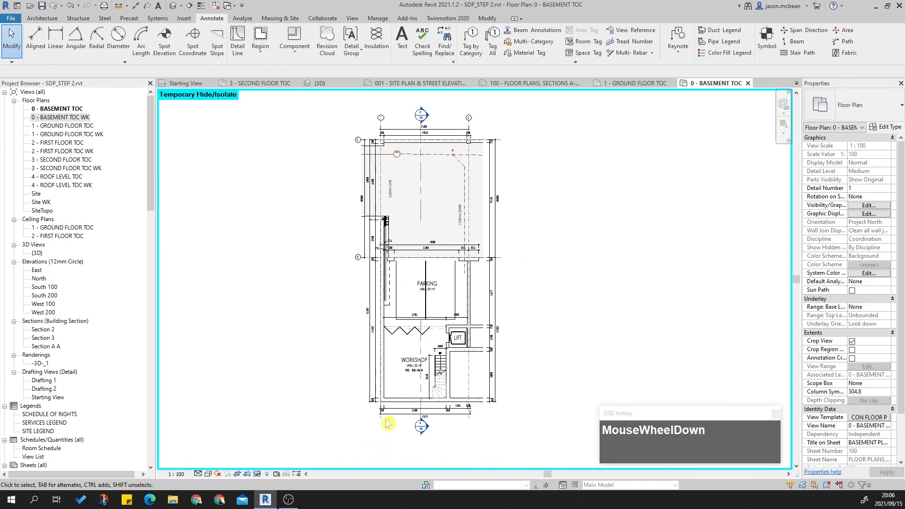
pyautogui.scroll(2, 504, 240)
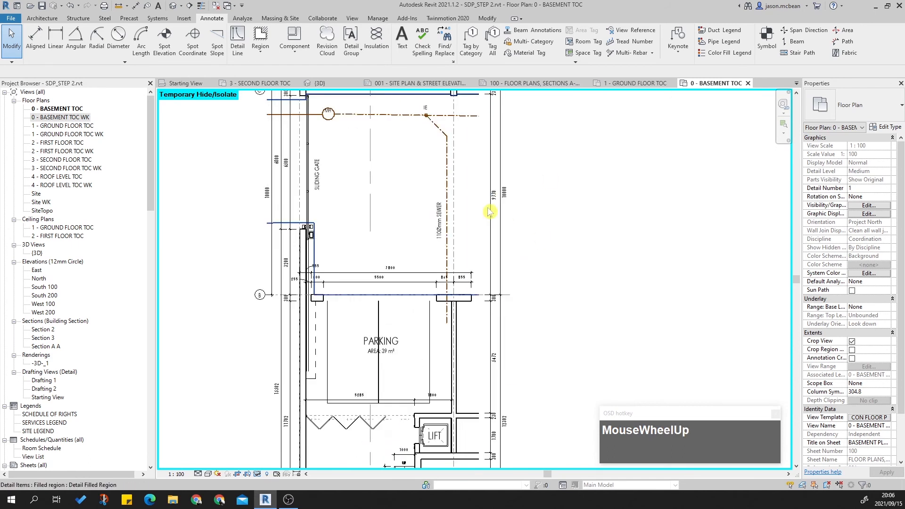
pyautogui.moveTo(415, 339); pyautogui.dragTo(401, 268, button='middle')
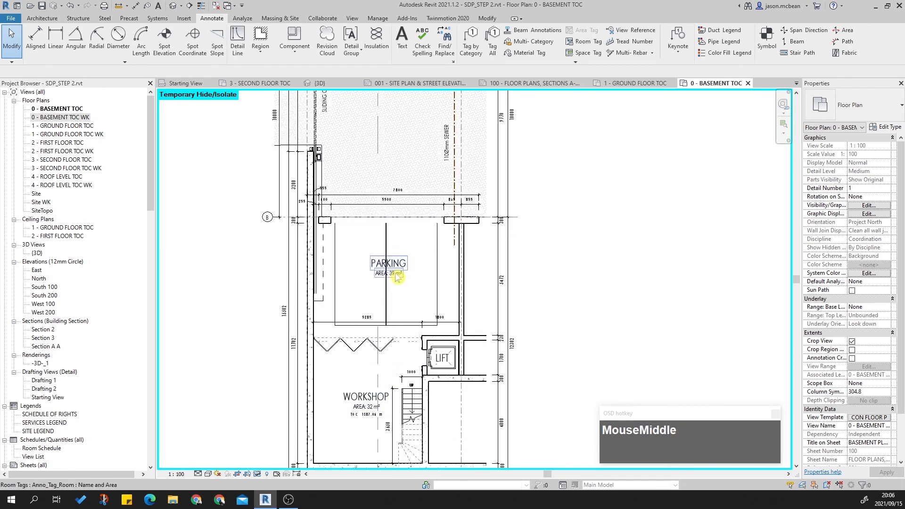
pyautogui.scroll(-1, 383, 325)
pyautogui.scroll(1, 376, 317)
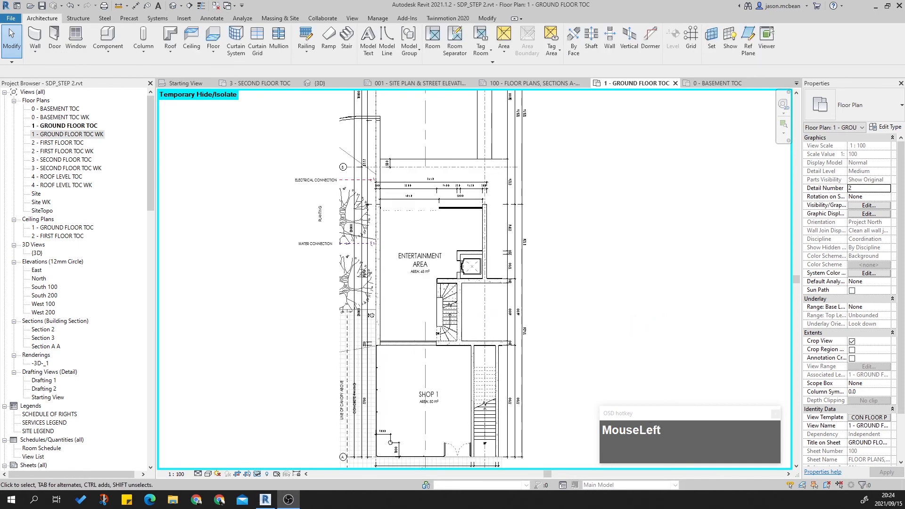
# Step: Reset the temporary hide/isolate in the ground floor plan to bring back its temporarily hidden elements
pyautogui.scroll(-1, 595, 259)
pyautogui.middleClick(574, 248)
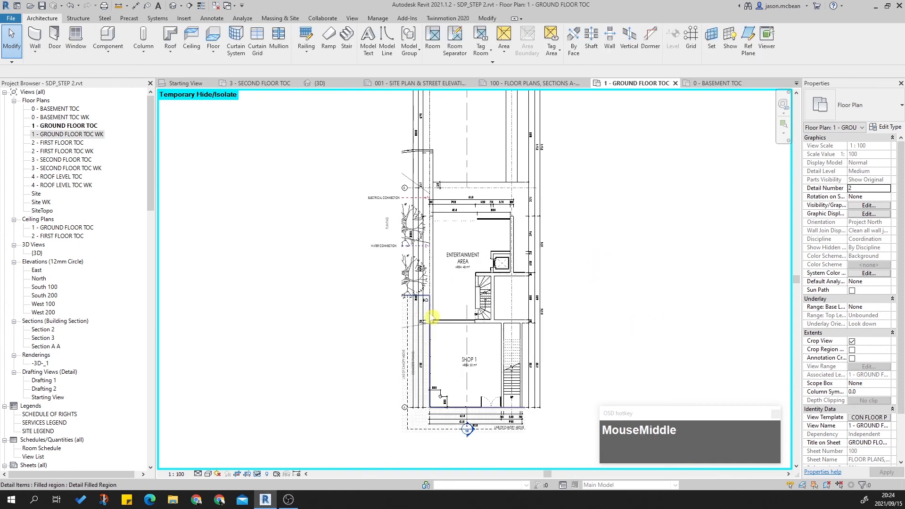
pyautogui.moveTo(583, 269); pyautogui.dragTo(566, 373, button='middle')
pyautogui.scroll(5, 485, 182)
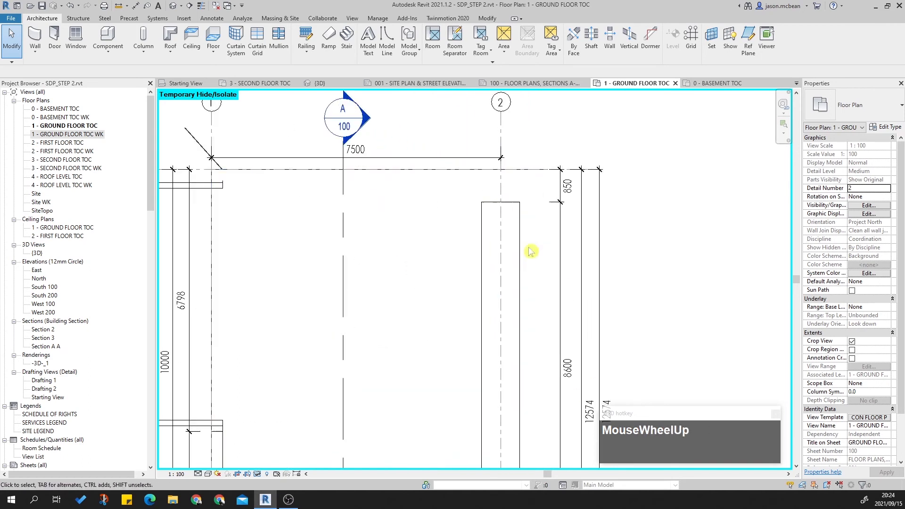
pyautogui.scroll(-2, 376, 377)
pyautogui.click(267, 474)
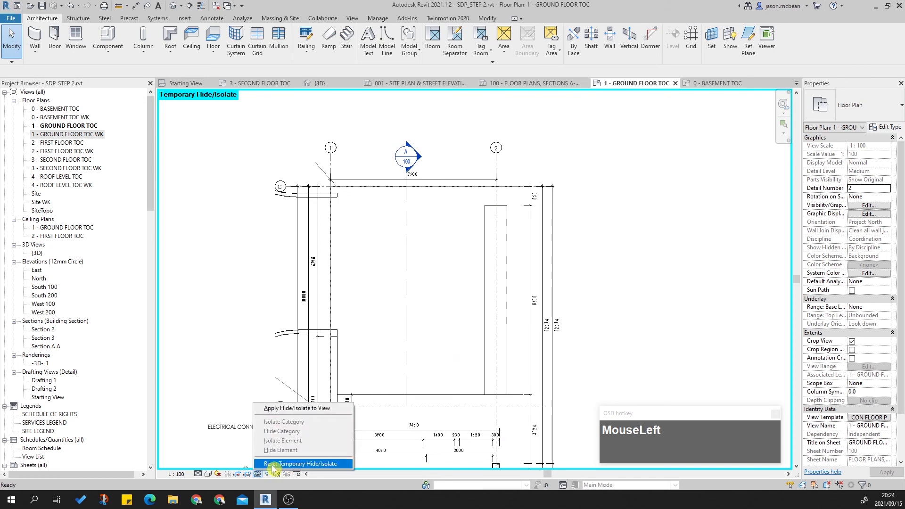
pyautogui.click(285, 464)
# Step: Shift the right-hand 300 and the 1520 dimension texts above the entertainment area slightly left, clear of the grid line
pyautogui.moveTo(600, 298); pyautogui.dragTo(592, 186, button='middle')
pyautogui.scroll(4, 513, 303)
pyautogui.scroll(2, 514, 320)
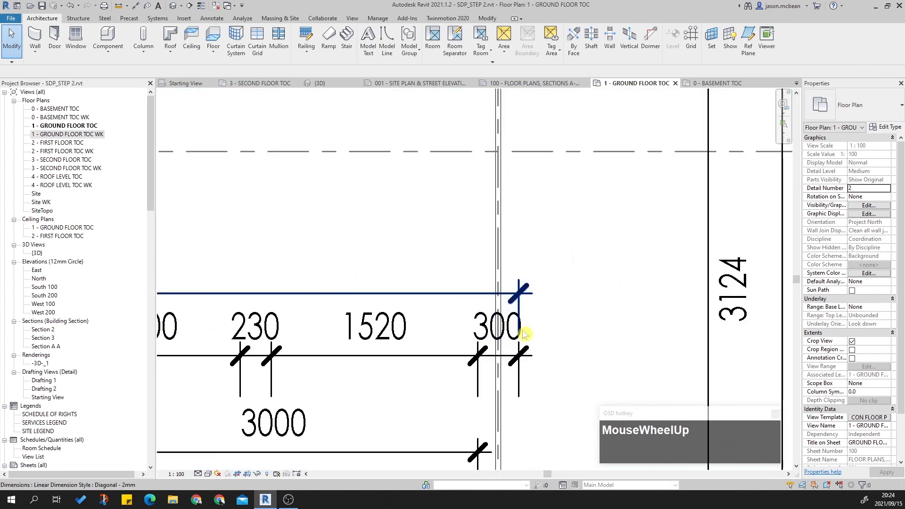
pyautogui.click(514, 333)
pyautogui.moveTo(498, 341); pyautogui.dragTo(461, 347)
pyautogui.click(582, 324)
pyautogui.scroll(-2, 586, 262)
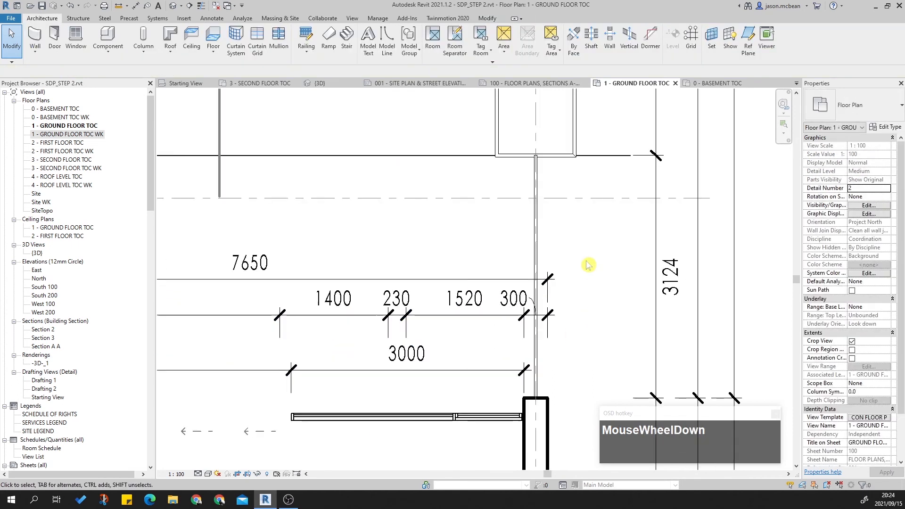
pyautogui.click(464, 298)
pyautogui.moveTo(468, 307); pyautogui.dragTo(458, 309)
pyautogui.click(636, 310)
# Step: Reposition the 300 dimension text at the left end of the same dimension string, clear of the wall line
pyautogui.scroll(-3, 590, 264)
pyautogui.moveTo(590, 265); pyautogui.dragTo(612, 204, button='middle')
pyautogui.scroll(3, 248, 263)
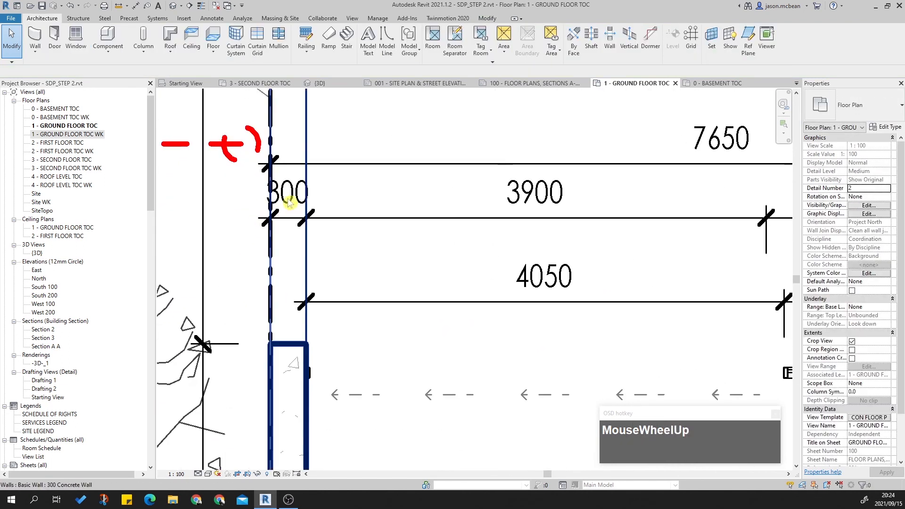
pyautogui.click(306, 202)
pyautogui.moveTo(297, 216); pyautogui.dragTo(300, 212)
pyautogui.click(364, 256)
pyautogui.scroll(-2, 449, 240)
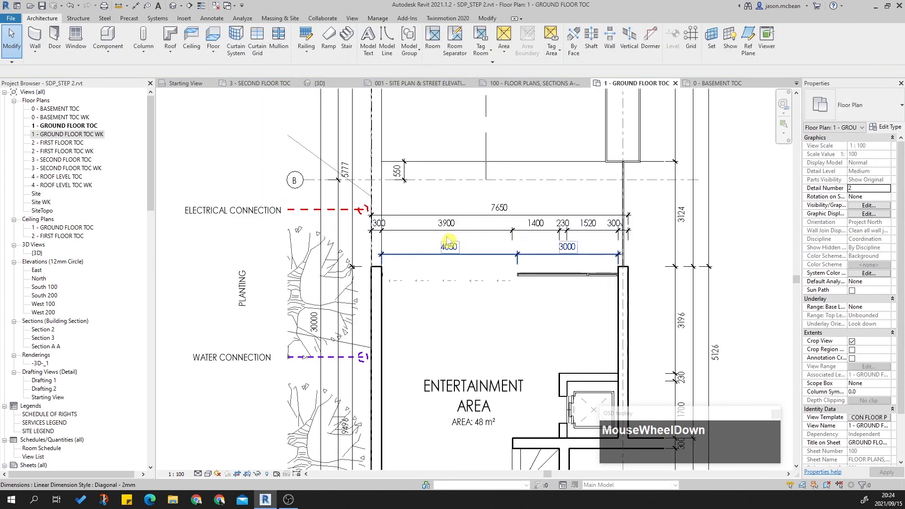
pyautogui.moveTo(272, 349); pyautogui.dragTo(327, 280, button='middle')
pyautogui.scroll(-3, 329, 284)
pyautogui.scroll(4, 329, 292)
pyautogui.click(301, 292)
pyautogui.scroll(-2, 323, 279)
pyautogui.keyDown('ctrl'); pyautogui.click(303, 160); pyautogui.keyUp('ctrl')
pyautogui.press('Escape')
pyautogui.click(292, 194)
pyautogui.press('Escape')
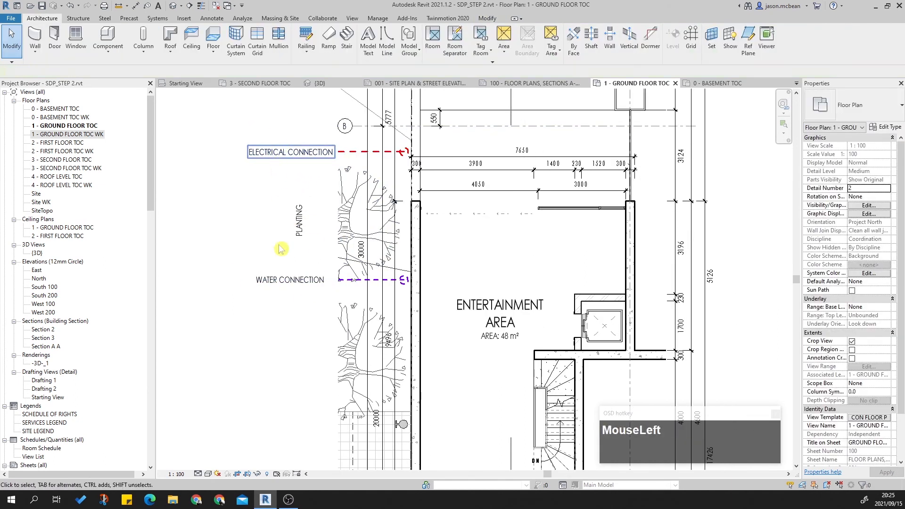
pyautogui.scroll(2, 405, 280)
pyautogui.press('Escape')
pyautogui.scroll(-1, 335, 278)
pyautogui.scroll(-1, 336, 275)
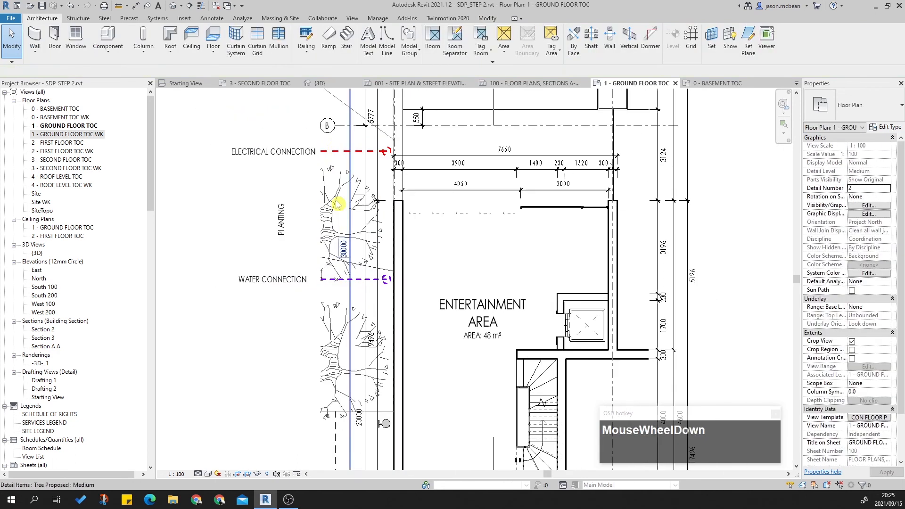
pyautogui.scroll(2, 324, 151)
pyautogui.press('Escape')
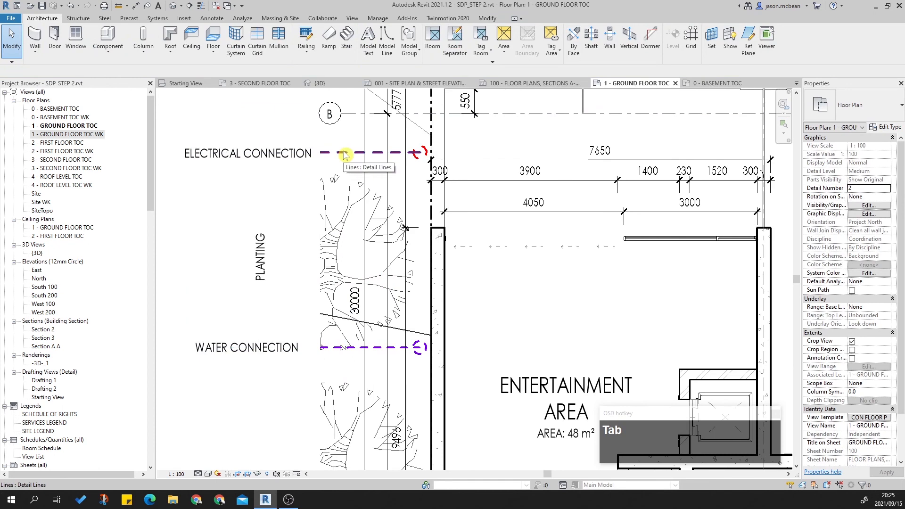
pyautogui.click(333, 224)
pyautogui.scroll(-3, 334, 224)
pyautogui.press('Escape')
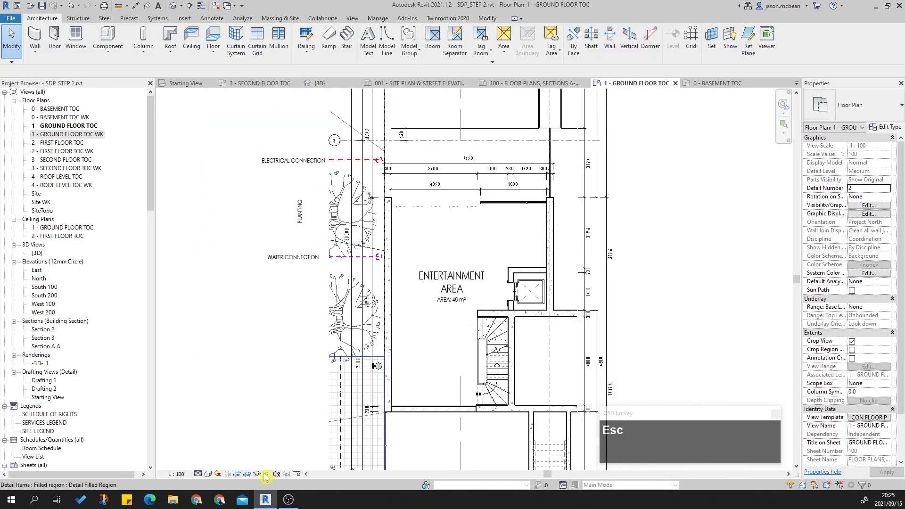
# Step: Turn off cropping of the ground floor plan and shorten the red dashed electrical line to start just past its label
pyautogui.click(247, 474)
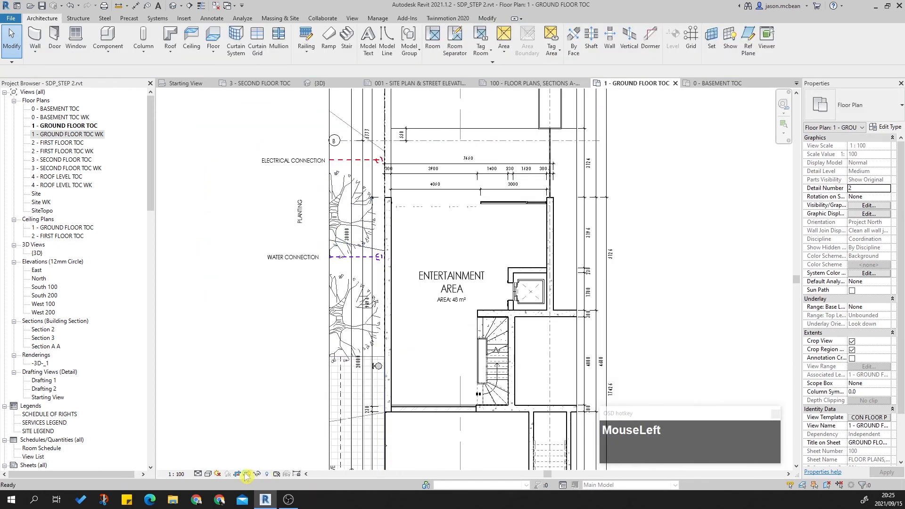
pyautogui.click(238, 475)
pyautogui.scroll(2, 335, 168)
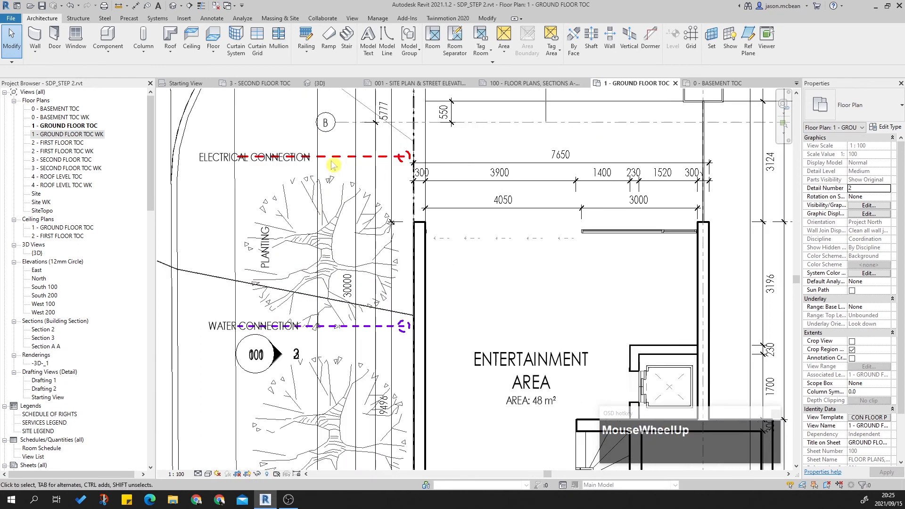
pyautogui.click(278, 160)
pyautogui.moveTo(239, 156); pyautogui.dragTo(347, 175)
# Step: Shorten the dashed water line to start just past the WATER CONNECTION label
pyautogui.scroll(-3, 346, 175)
pyautogui.scroll(2, 344, 235)
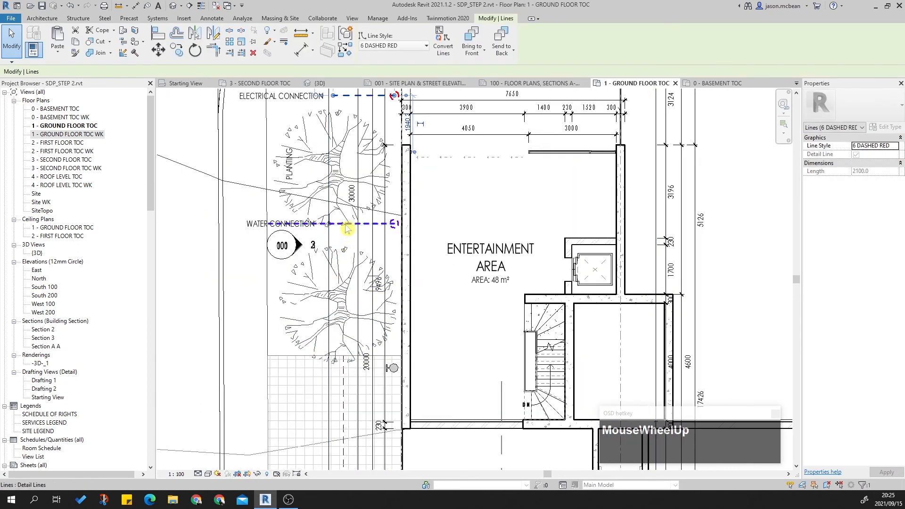
pyautogui.click(296, 229)
pyautogui.moveTo(268, 224); pyautogui.dragTo(334, 223)
pyautogui.scroll(-3, 348, 235)
pyautogui.scroll(4, 410, 233)
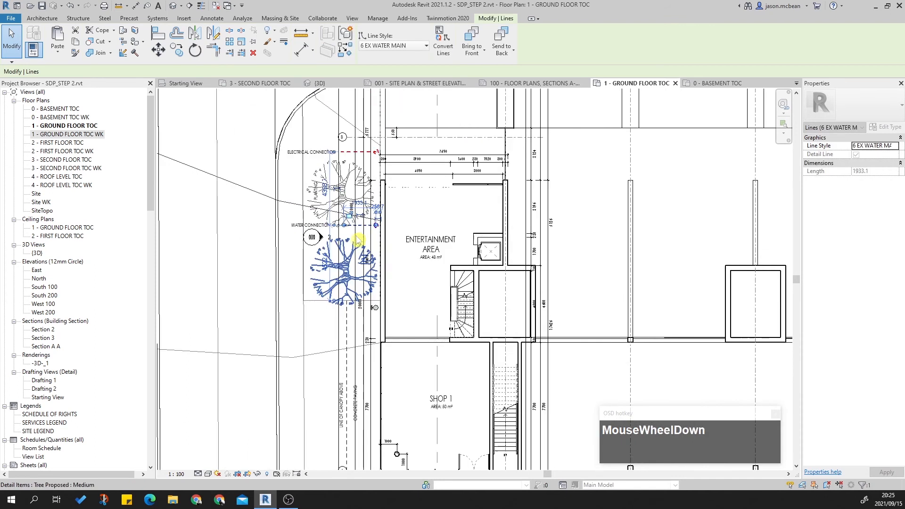
pyautogui.scroll(-1, 414, 255)
pyautogui.press('Escape')
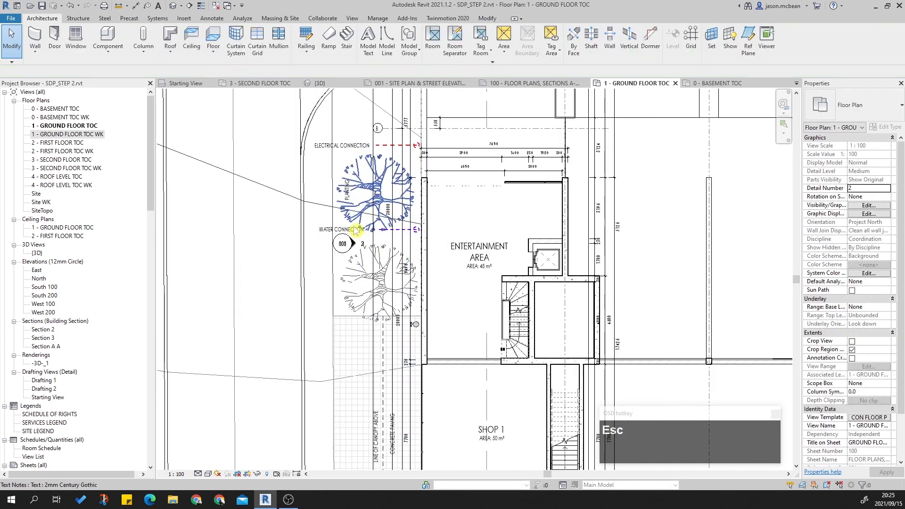
# Step: Nudge the ELECTRICAL CONNECTION and WATER CONNECTION labels slightly right together and hide the crop region boundary
pyautogui.keyDown('ctrl'); pyautogui.click(359, 146); pyautogui.keyUp('ctrl')
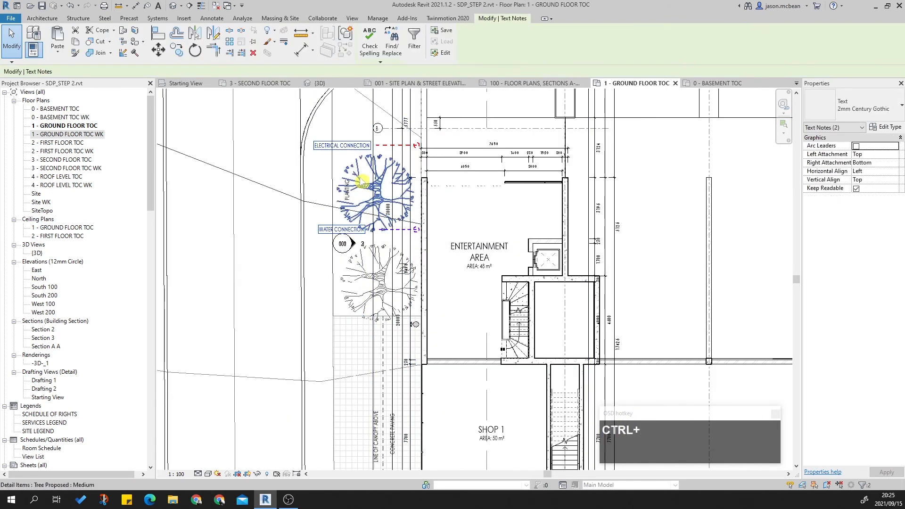
pyautogui.hotkey('ctrl', 'Right')
pyautogui.click(198, 261)
pyautogui.scroll(-3, 354, 309)
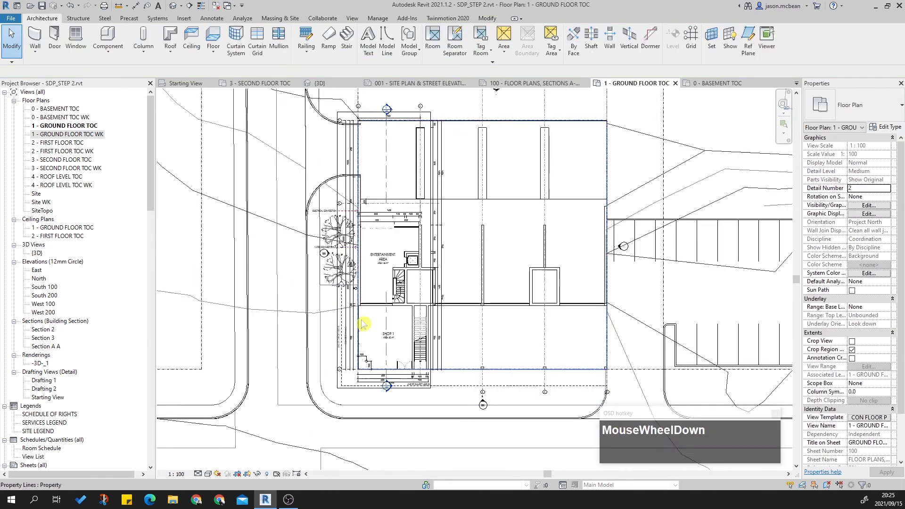
pyautogui.moveTo(353, 309); pyautogui.dragTo(347, 299, button='middle')
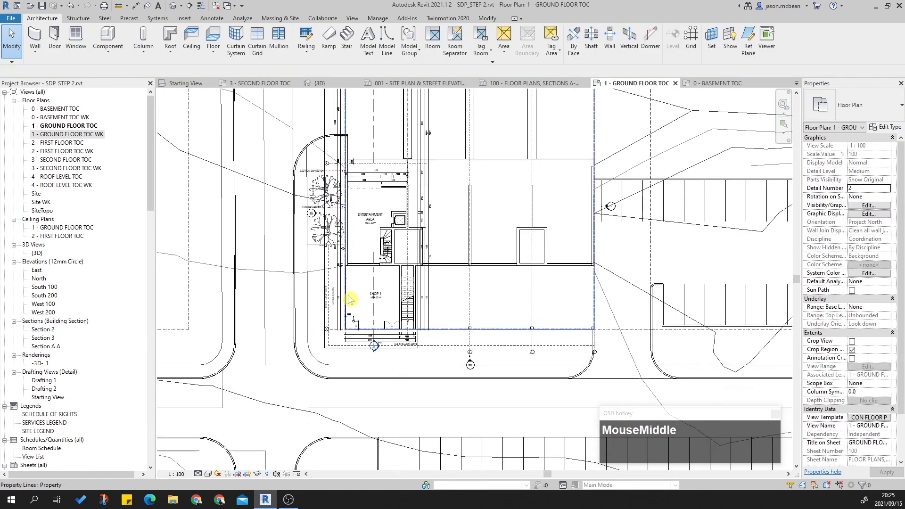
pyautogui.click(248, 473)
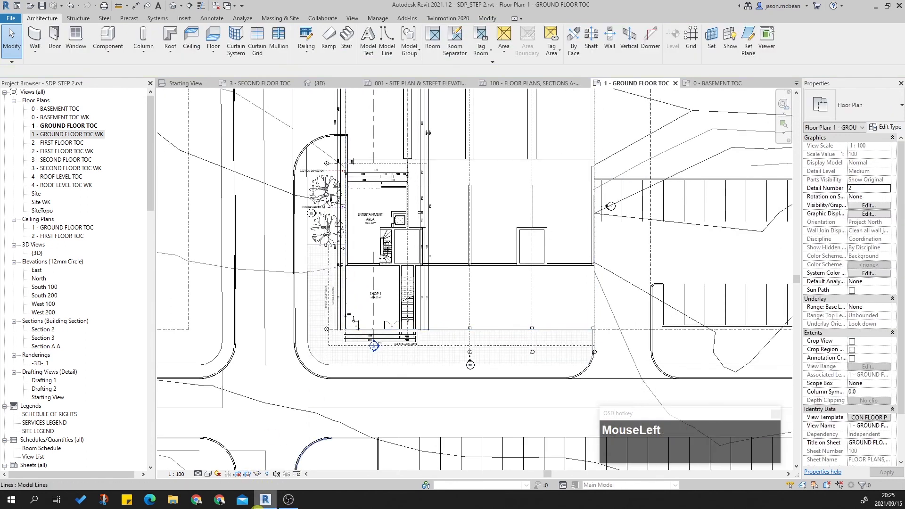
# Step: Move the lower section A marker slightly down, away from the dimensions below Shop 1, and crop the view again
pyautogui.scroll(3, 377, 301)
pyautogui.scroll(-2, 396, 372)
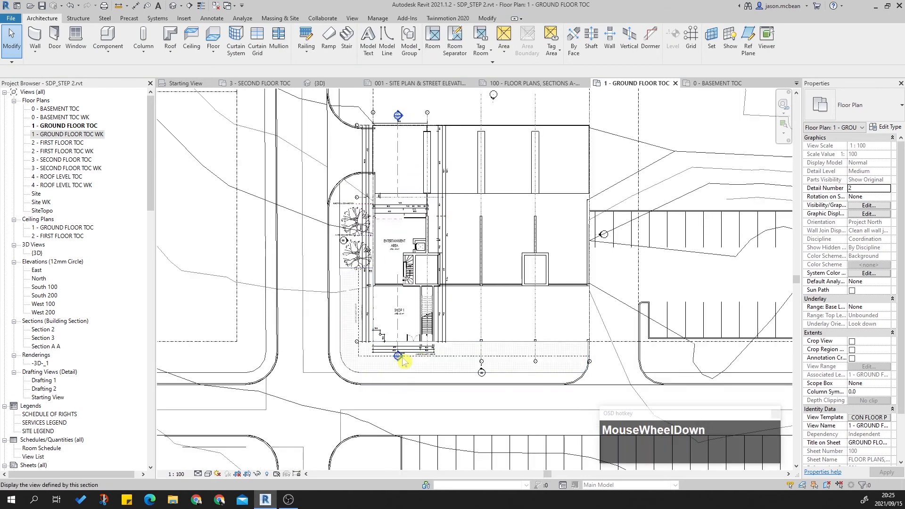
pyautogui.scroll(5, 400, 358)
pyautogui.press('Escape')
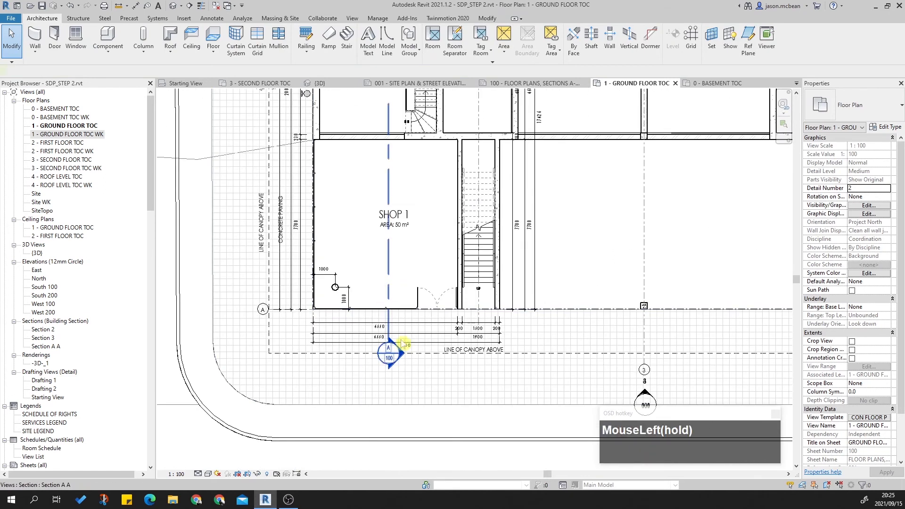
pyautogui.click(393, 297)
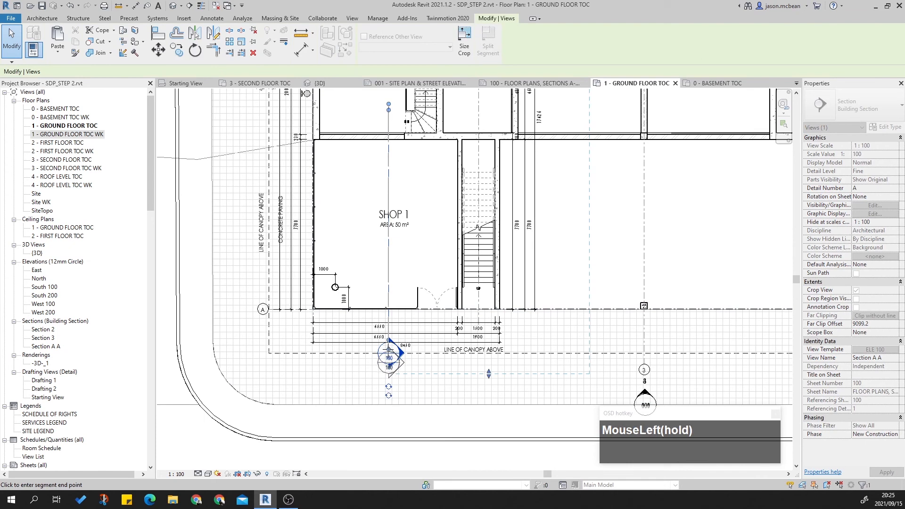
pyautogui.press('Escape')
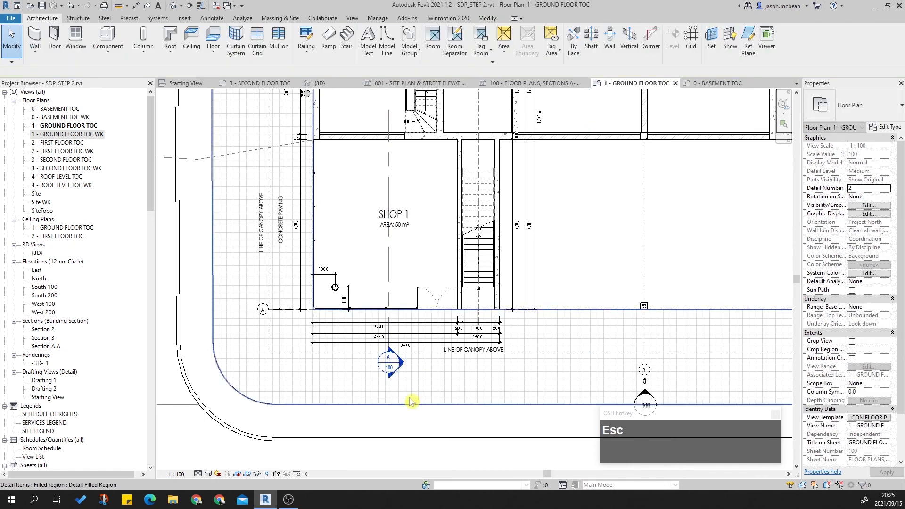
pyautogui.click(247, 474)
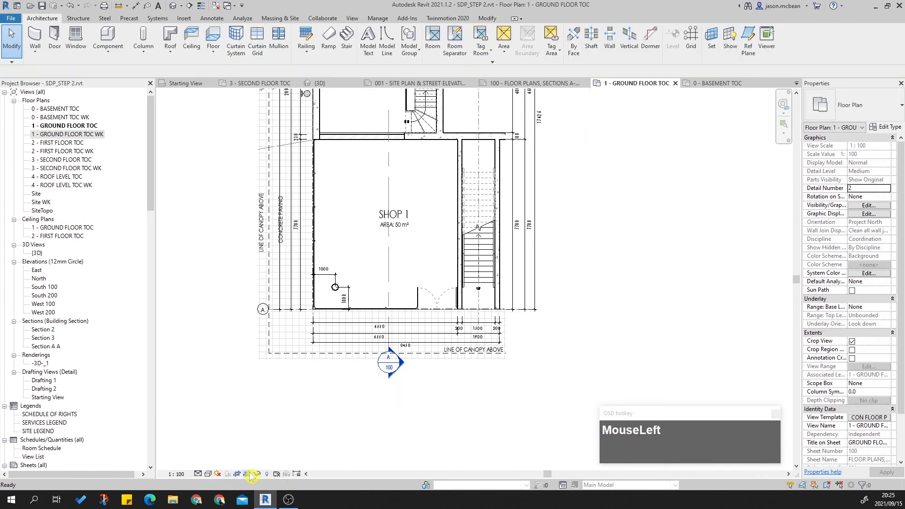
# Step: Open Section A A and delete the 755 dimension above the shop's floor slab
pyautogui.doubleClick(390, 363)
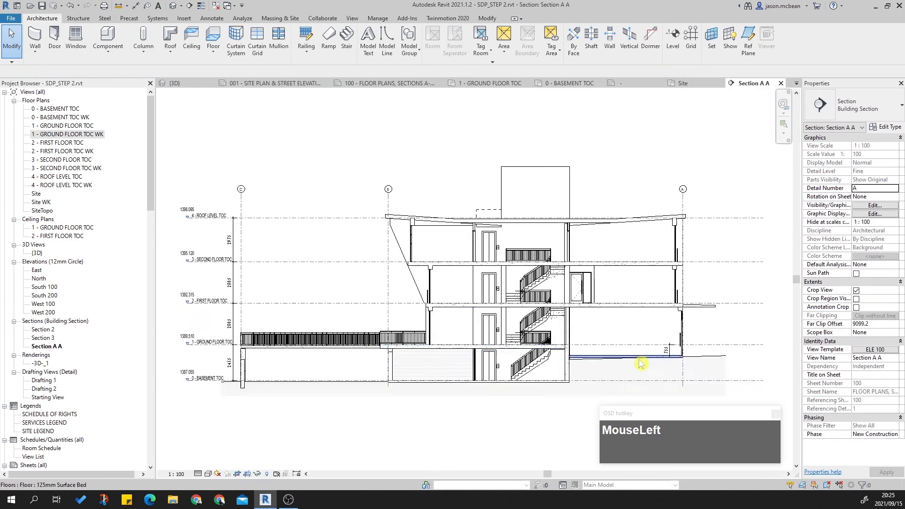
pyautogui.scroll(3, 528, 345)
pyautogui.scroll(2, 551, 349)
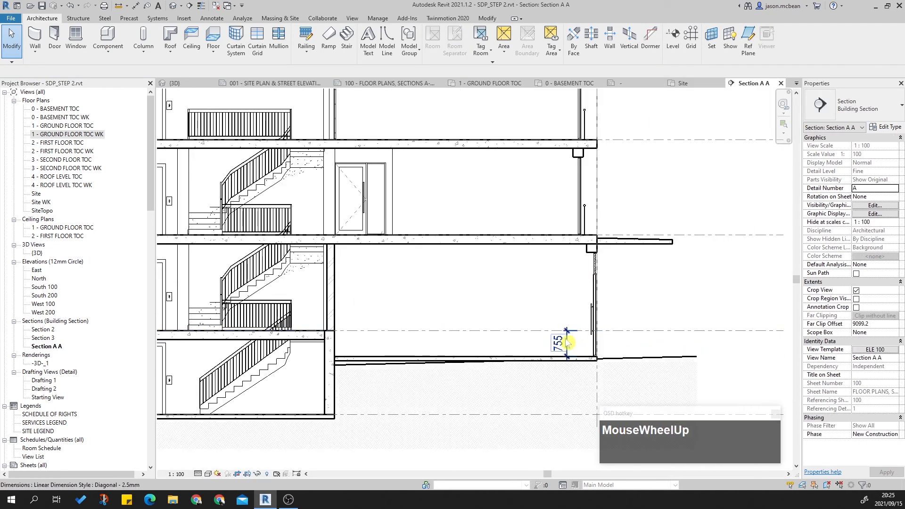
pyautogui.scroll(-4, 568, 342)
pyautogui.click(492, 340)
pyautogui.press('Delete')
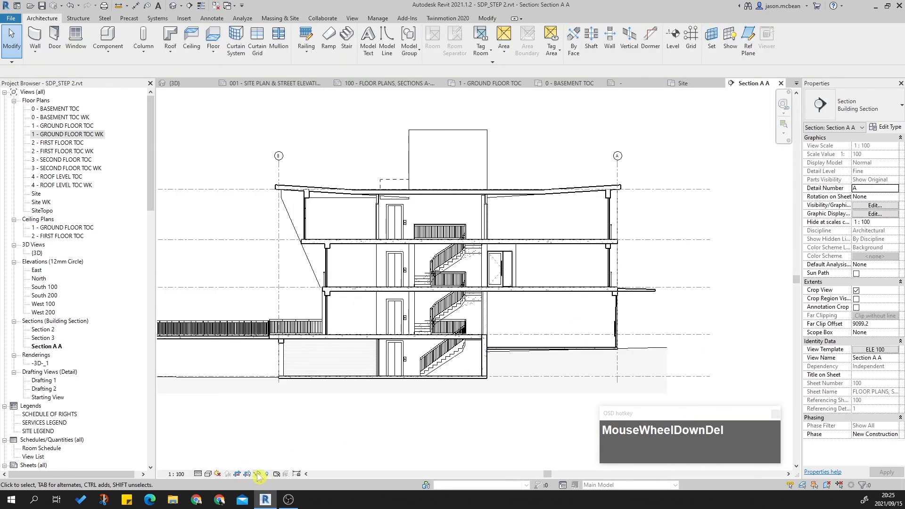
# Step: Return to the 1 - GROUND FLOOR TOC plan and set its view template to None
pyautogui.click(84, 128)
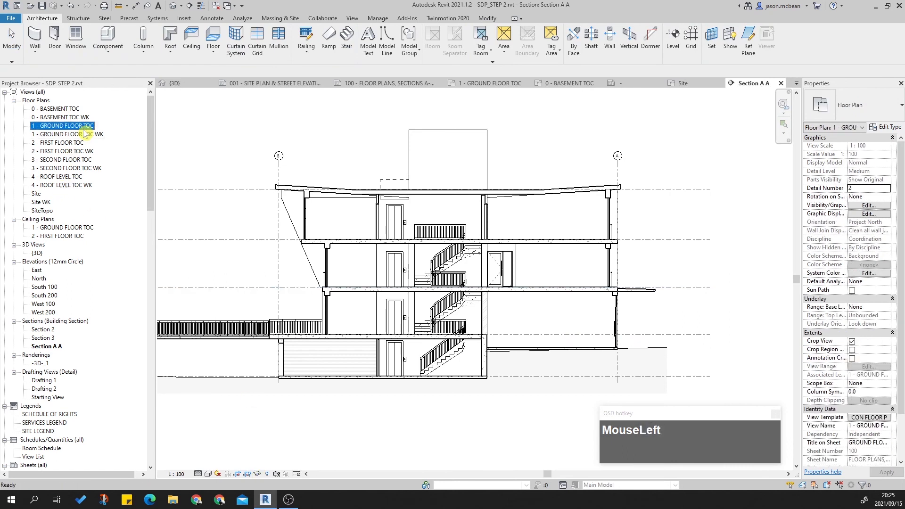
pyautogui.doubleClick(82, 127)
pyautogui.moveTo(580, 248); pyautogui.dragTo(565, 335, button='middle')
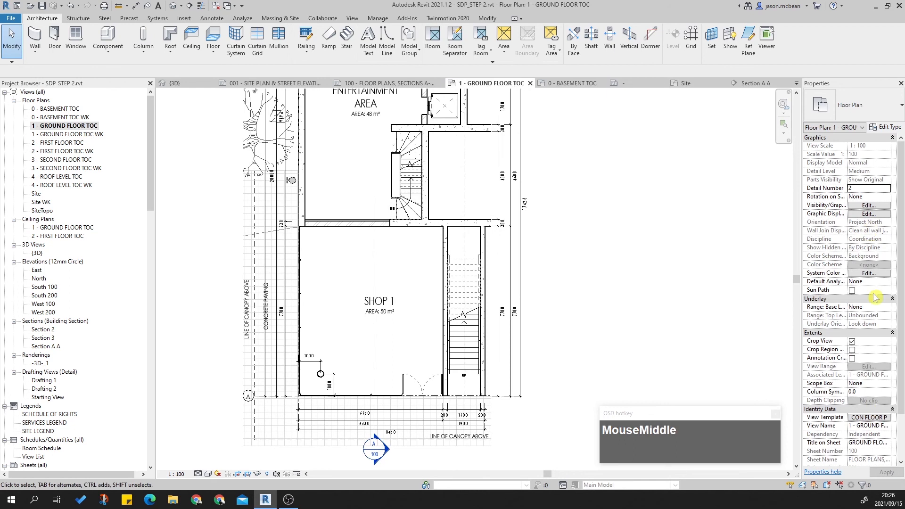
pyautogui.scroll(-2, 874, 297)
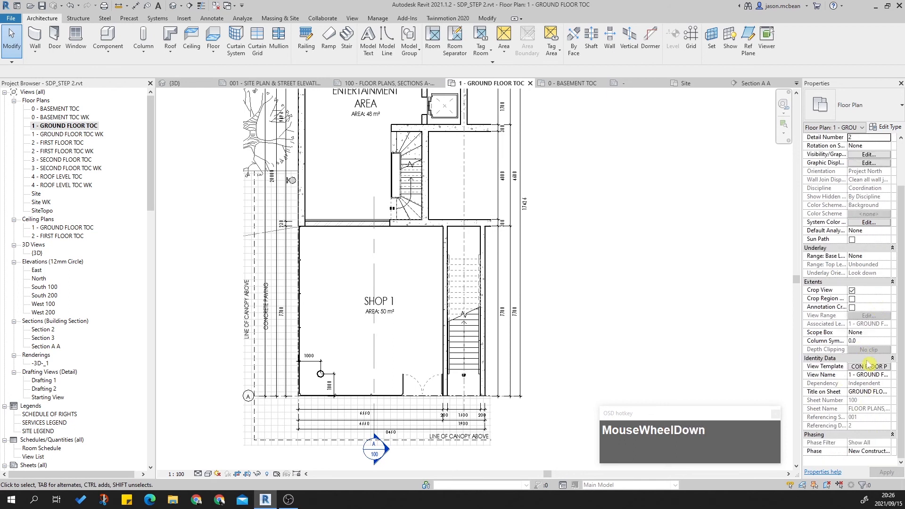
pyautogui.click(884, 368)
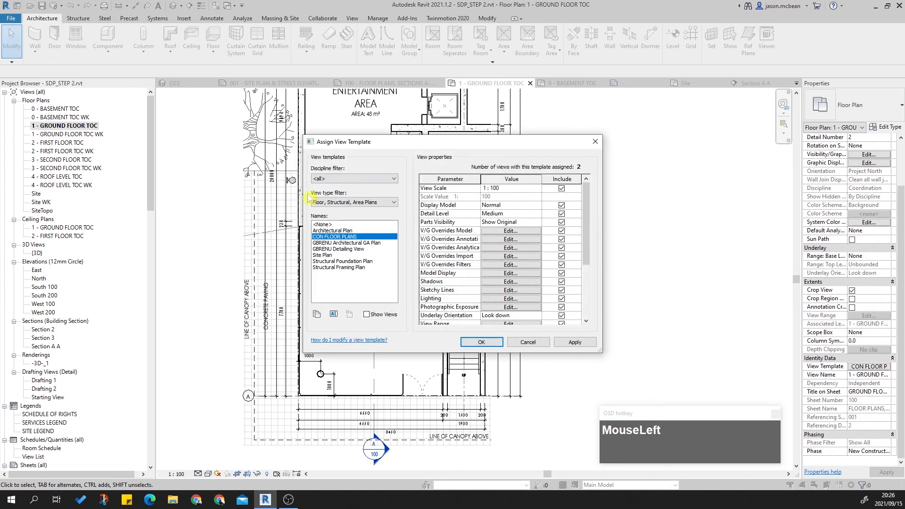
pyautogui.click(330, 225)
pyautogui.click(486, 345)
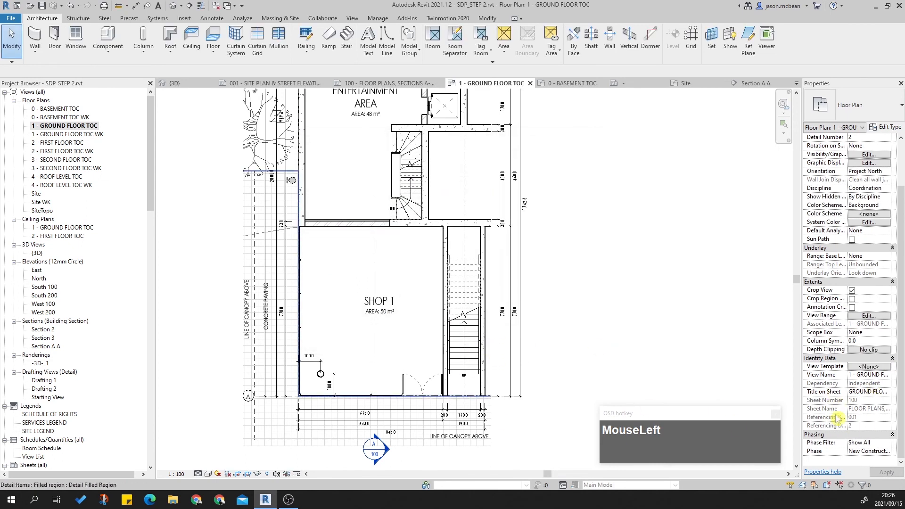
# Step: Change the bottom and view depth settings in the ground floor plan's view range
pyautogui.click(867, 315)
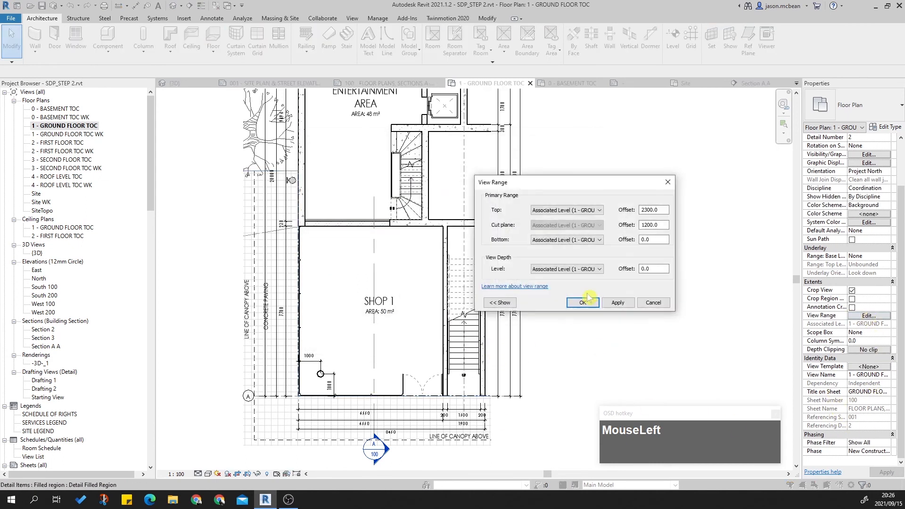
pyautogui.click(599, 241)
pyautogui.click(599, 240)
pyautogui.click(597, 271)
pyautogui.click(598, 271)
pyautogui.press('Return')
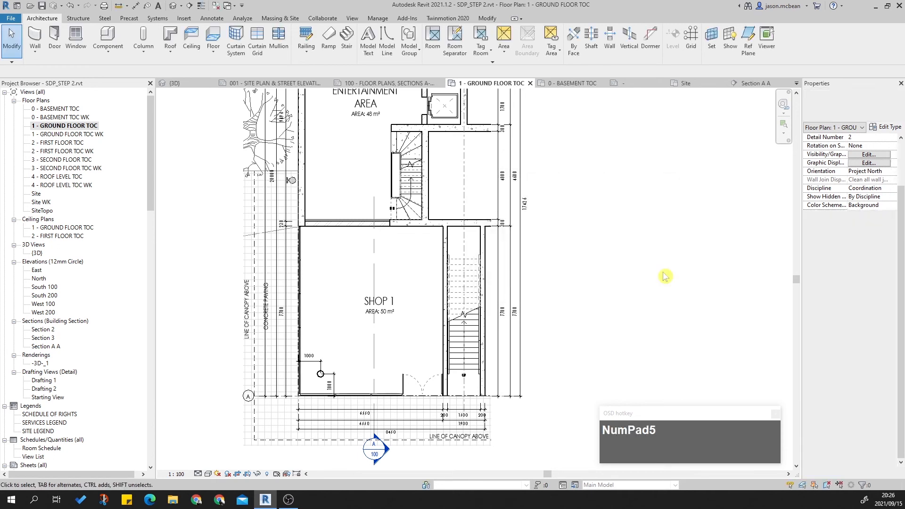
# Step: Start a plan region on the ground floor plan and draw its rectangular boundary around Shop 1
pyautogui.scroll(5, 230, 409)
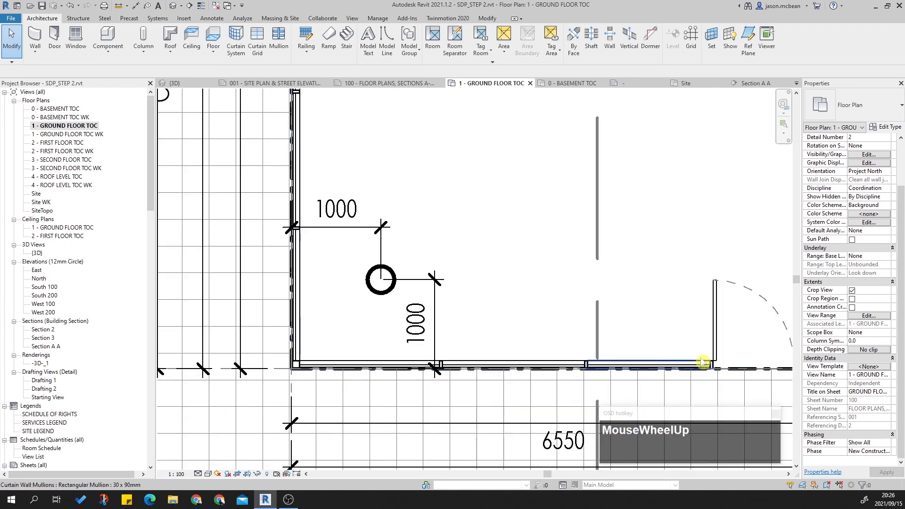
pyautogui.moveTo(373, 190); pyautogui.dragTo(338, 415, button='middle')
pyautogui.scroll(-3, 311, 154)
pyautogui.scroll(3, 309, 142)
pyautogui.scroll(-3, 329, 288)
pyautogui.scroll(3, 368, 288)
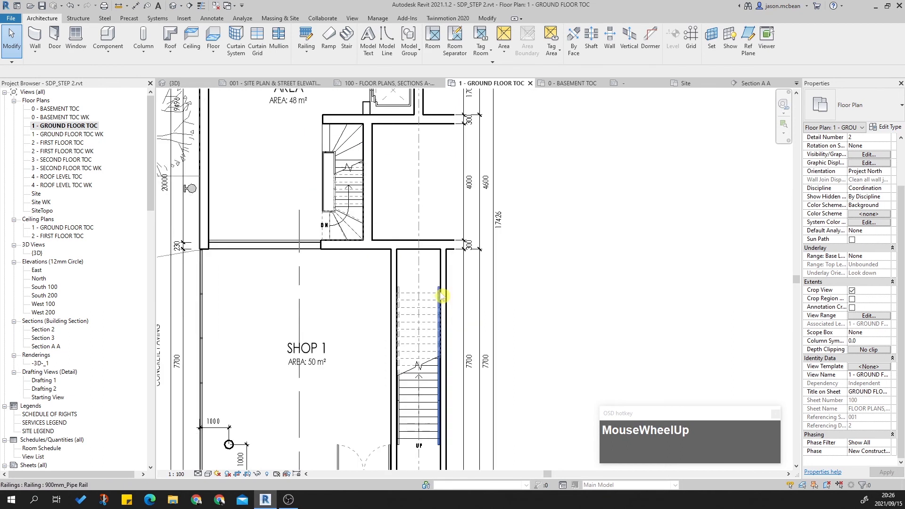
pyautogui.scroll(-2, 348, 247)
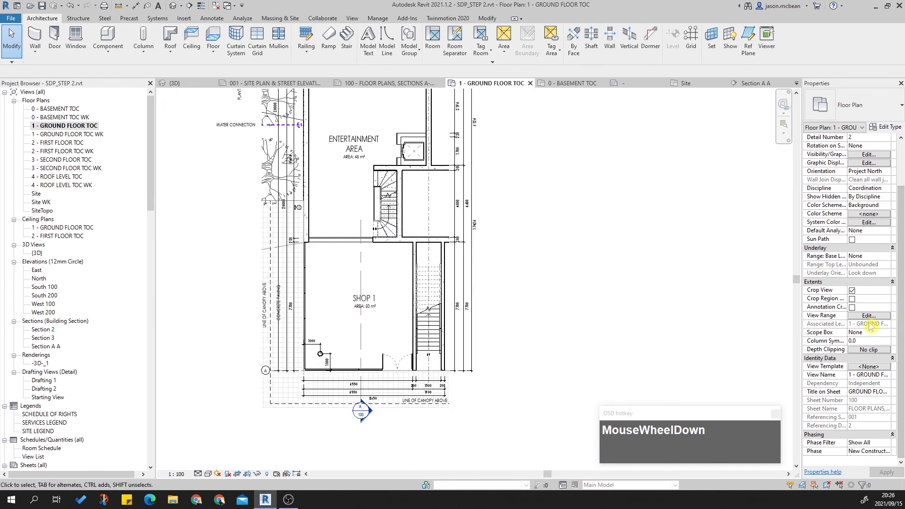
pyautogui.moveTo(560, 298); pyautogui.dragTo(600, 283, button='middle')
pyautogui.click(351, 18)
pyautogui.click(365, 50)
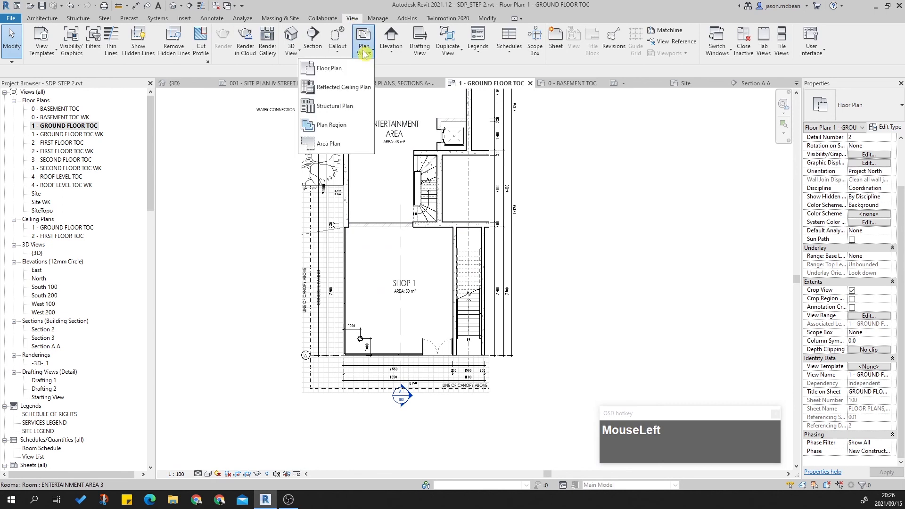
pyautogui.click(325, 125)
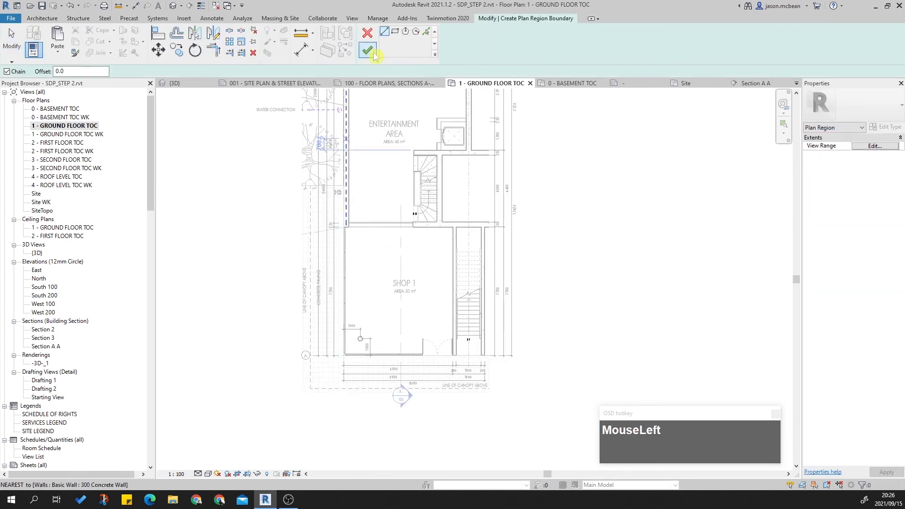
pyautogui.click(335, 222)
pyautogui.click(457, 363)
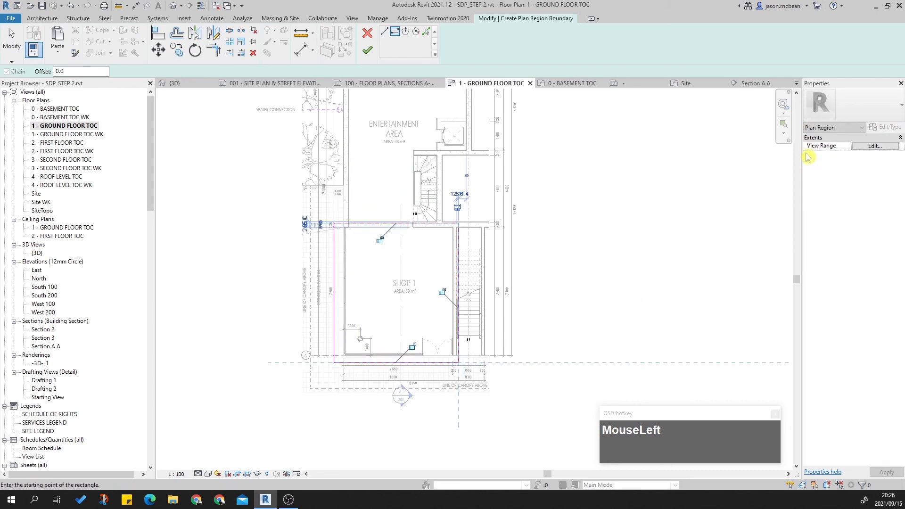
# Step: Accept the plan region's view range with a view depth offset of -755 and finish the region
pyautogui.click(863, 147)
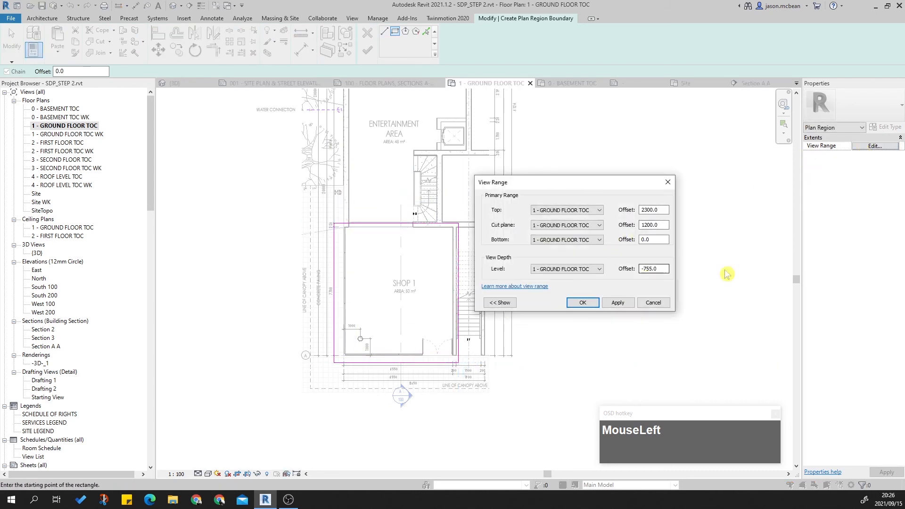
pyautogui.click(582, 303)
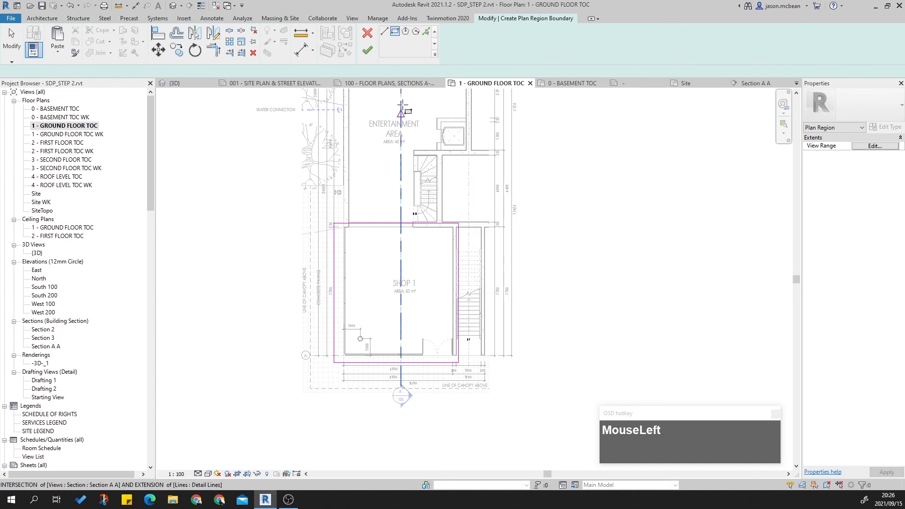
pyautogui.click(368, 52)
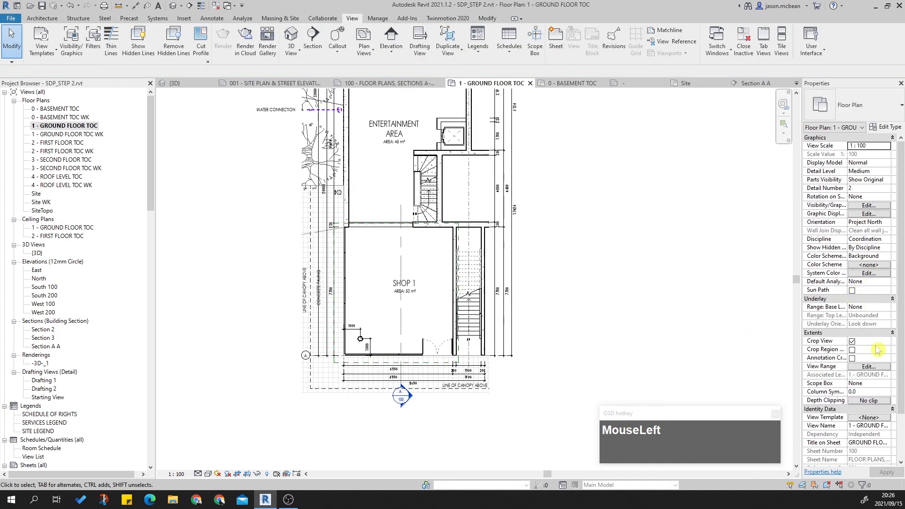
# Step: Set the ground floor plan's view depth to the associated level with an offset of 0
pyautogui.click(868, 367)
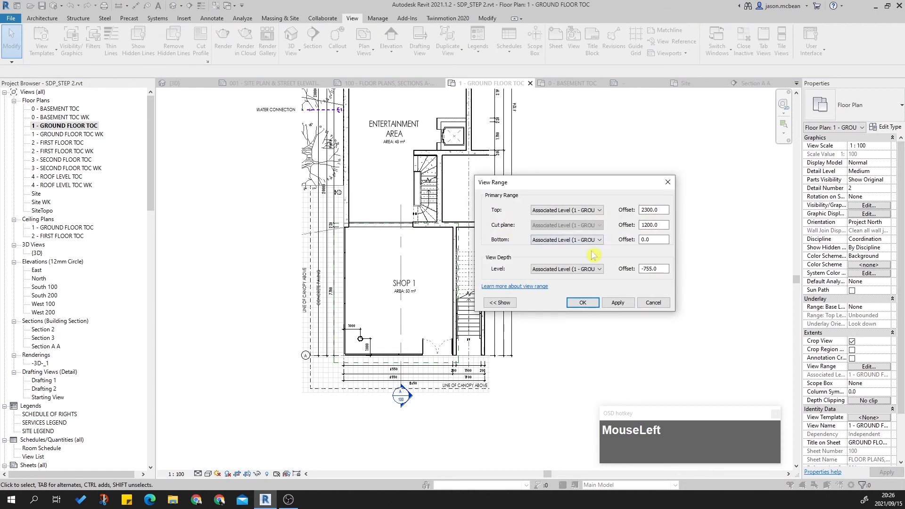
pyautogui.click(585, 271)
pyautogui.click(587, 293)
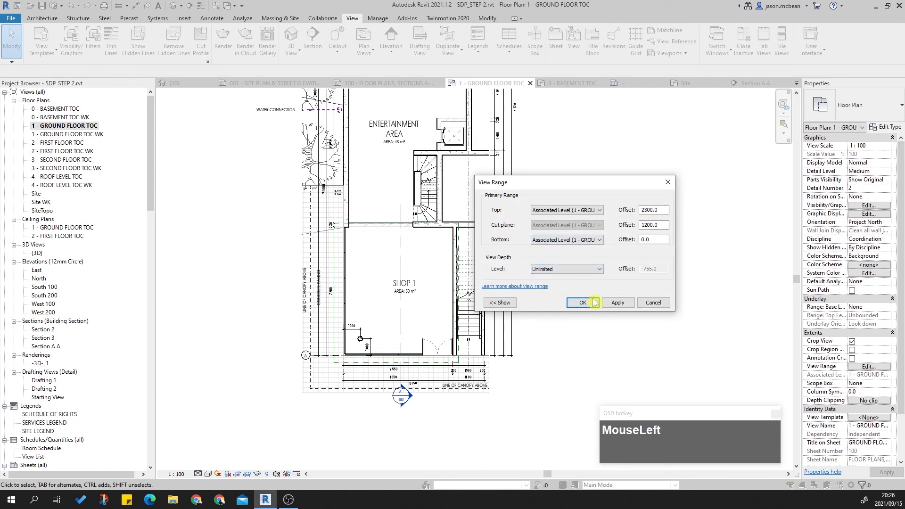
pyautogui.click(573, 270)
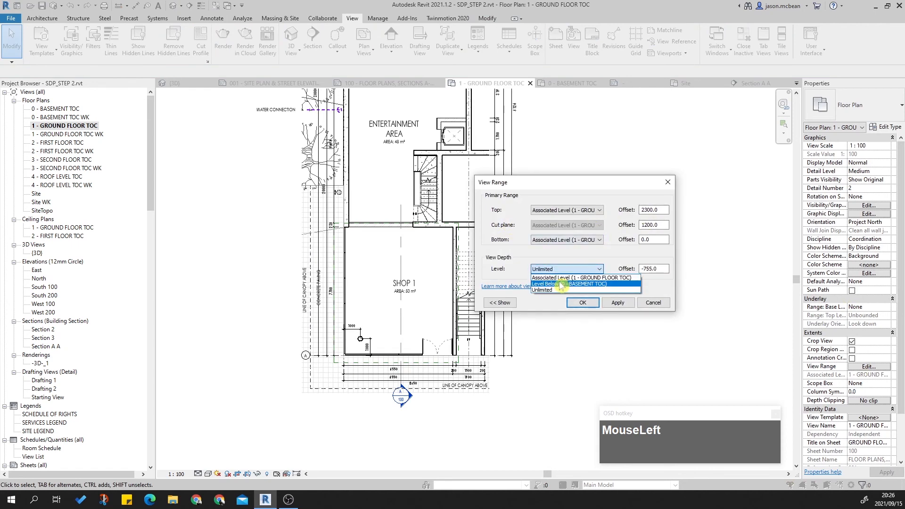
pyautogui.click(563, 271)
pyautogui.moveTo(587, 271); pyautogui.dragTo(572, 284)
pyautogui.click(589, 269)
pyautogui.click(583, 278)
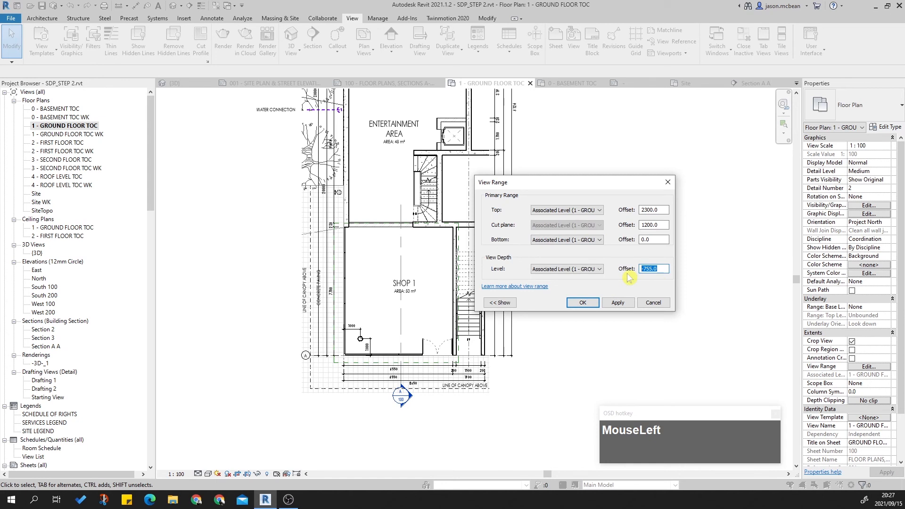
pyautogui.click(498, 303)
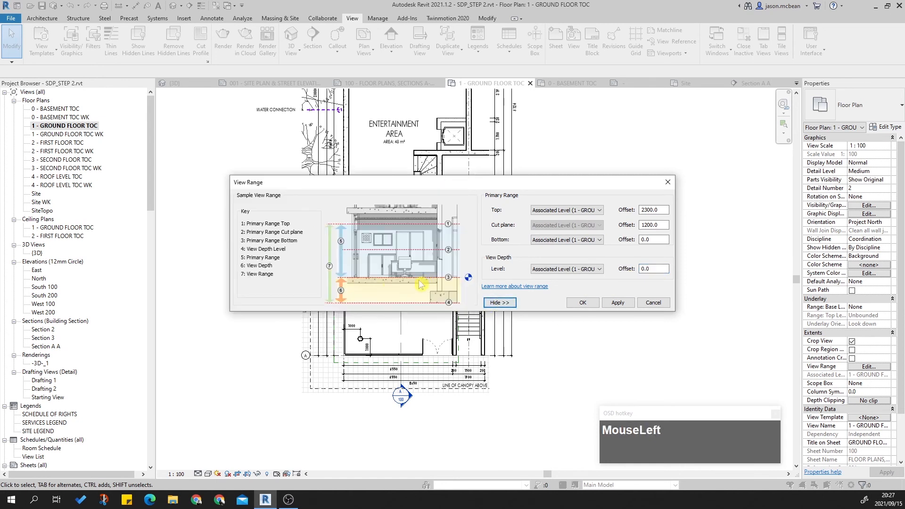
pyautogui.click(499, 302)
pyautogui.click(582, 302)
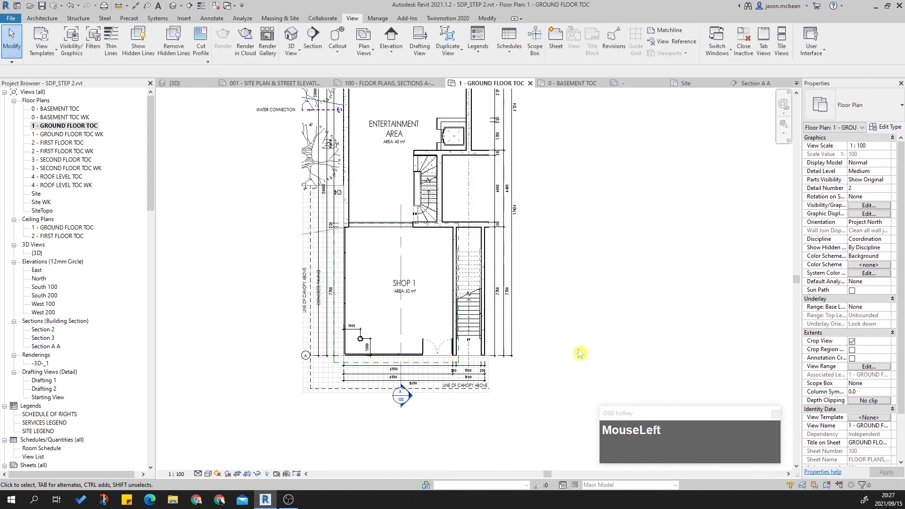
# Step: Select the plan region around Shop 1 and pull its edge on the concrete paving side close to the shop's outer wall
pyautogui.scroll(3, 429, 375)
pyautogui.click(438, 357)
pyautogui.scroll(3, 330, 349)
pyautogui.scroll(-4, 379, 342)
pyautogui.scroll(2, 318, 214)
pyautogui.scroll(1, 317, 215)
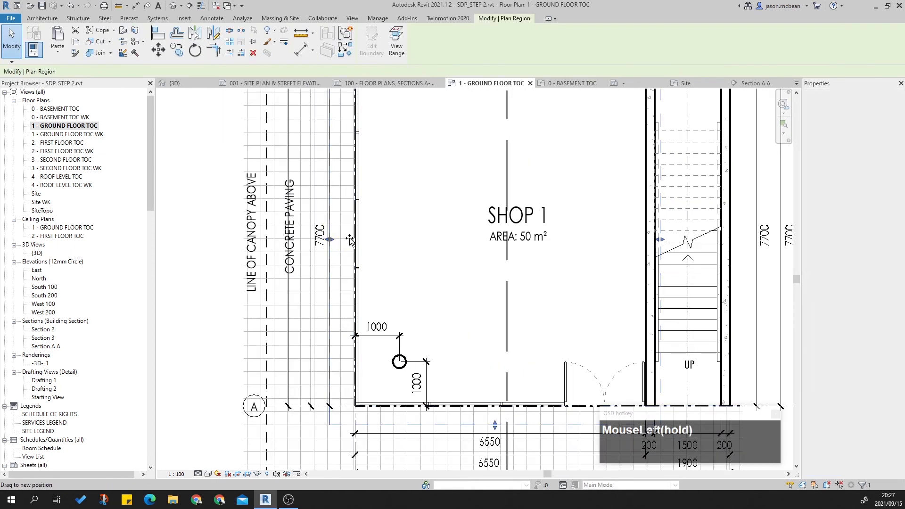
pyautogui.scroll(-2, 396, 200)
pyautogui.scroll(5, 490, 229)
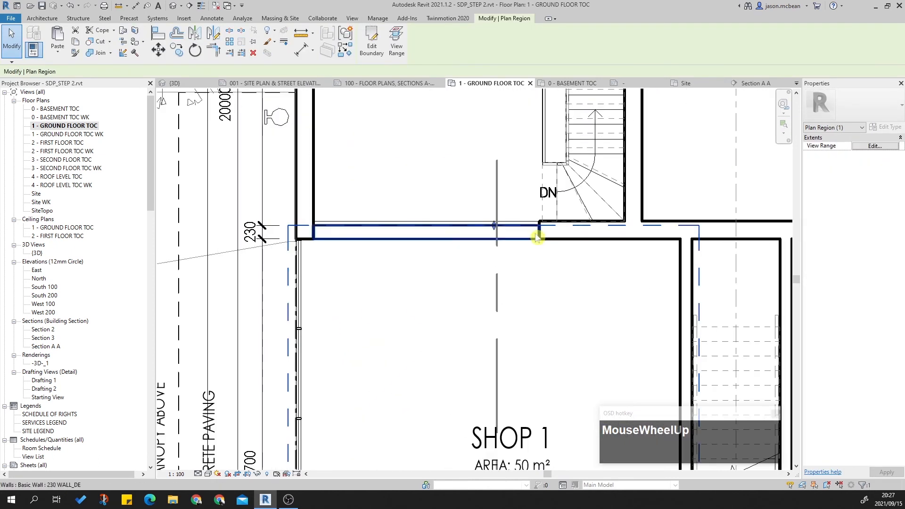
# Step: Fit the plan region's edges to the wall behind Shop 1 and to the wall between the shop and the stair
pyautogui.moveTo(494, 212)
pyautogui.mouseDown()
pyautogui.moveTo(496, 231)
pyautogui.moveTo(500, 220)
pyautogui.mouseUp()
pyautogui.scroll(-1, 552, 221)
pyautogui.moveTo(556, 226); pyautogui.dragTo(549, 168, button='middle')
pyautogui.scroll(2, 589, 300)
pyautogui.scroll(1, 589, 300)
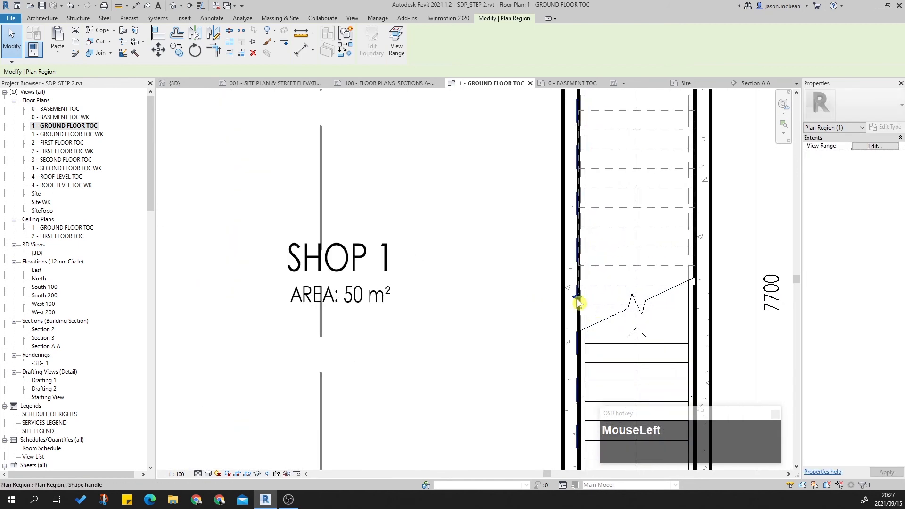
pyautogui.scroll(-3, 579, 302)
pyautogui.scroll(3, 584, 356)
pyautogui.press('Escape')
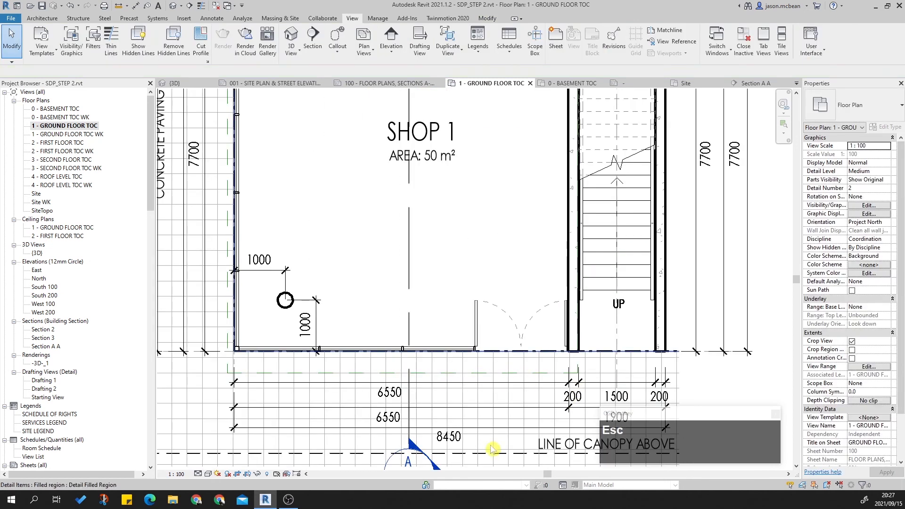
# Step: Pull the plan region's front edge closer to Shop 1's entrance wall
pyautogui.scroll(3, 430, 373)
pyautogui.click(460, 375)
pyautogui.moveTo(392, 374); pyautogui.dragTo(405, 363)
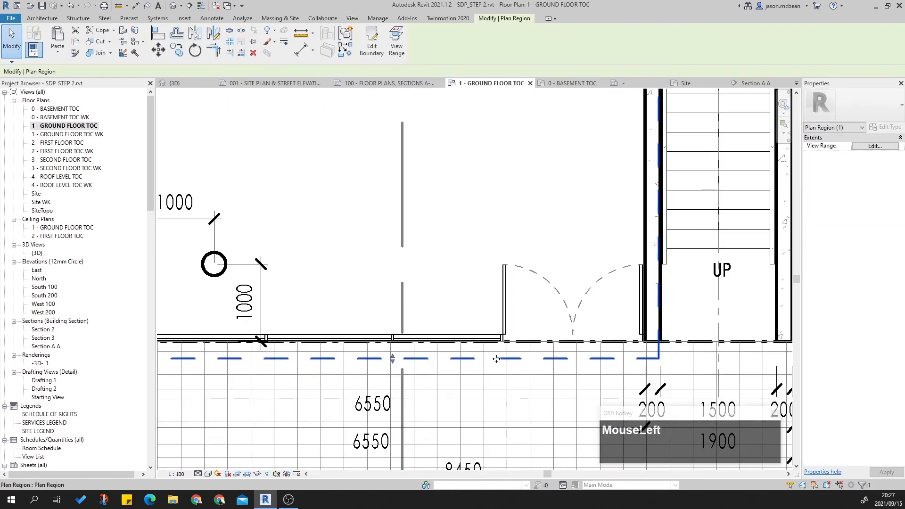
pyautogui.scroll(4, 515, 353)
pyautogui.press('Escape')
pyautogui.scroll(-1, 404, 345)
# Step: Inspect the overlapping lines at Shop 1's entrance doors, and review the plan up to the entertainment area
pyautogui.scroll(4, 381, 333)
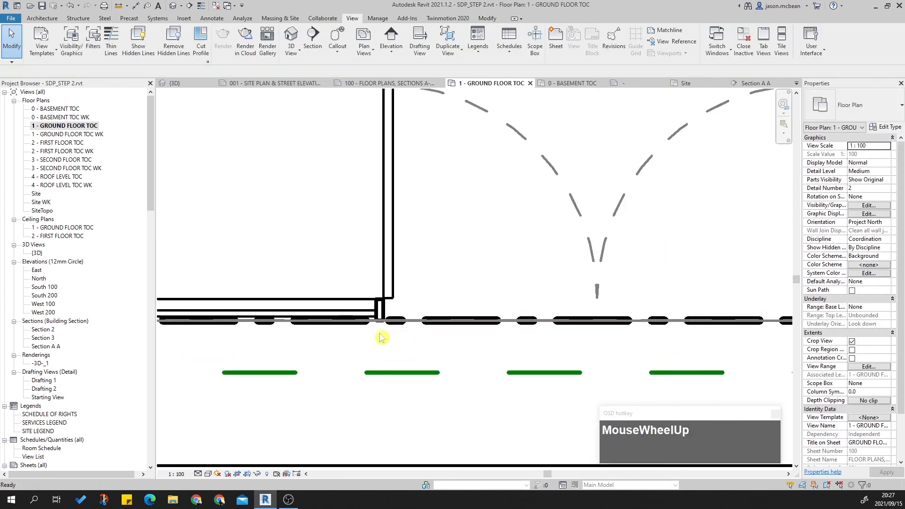
pyautogui.click(450, 309)
pyautogui.press('Escape')
pyautogui.scroll(-4, 451, 310)
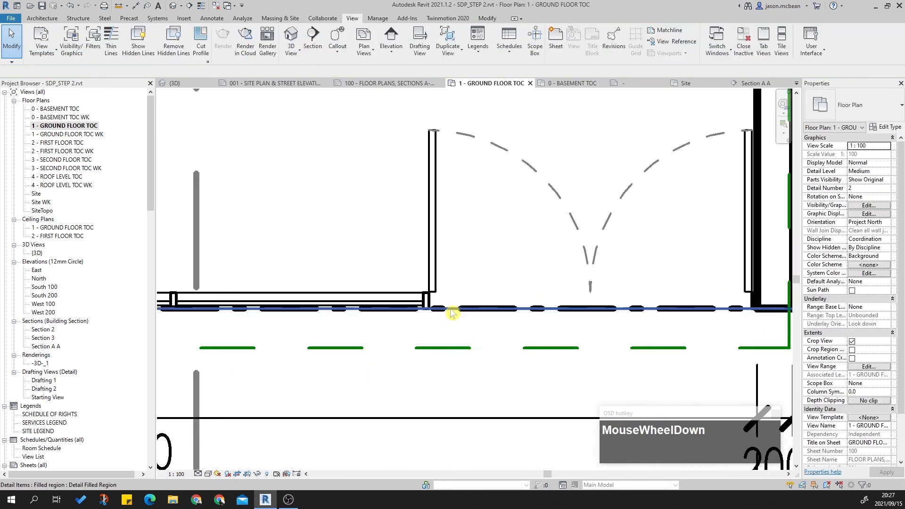
pyautogui.scroll(2, 456, 309)
pyautogui.click(457, 310)
pyautogui.scroll(-3, 455, 307)
pyautogui.press('Escape')
pyautogui.scroll(-4, 455, 308)
pyautogui.scroll(1, 477, 345)
pyautogui.moveTo(477, 345); pyautogui.dragTo(590, 298, button='middle')
pyautogui.scroll(-1, 590, 297)
pyautogui.middleClick(584, 235)
pyautogui.scroll(-3, 587, 292)
pyautogui.moveTo(552, 242); pyautogui.dragTo(497, 391, button='middle')
pyautogui.moveTo(498, 219); pyautogui.dragTo(482, 304, button='middle')
pyautogui.moveTo(479, 150); pyautogui.dragTo(468, 235, button='middle')
pyautogui.scroll(-2, 450, 211)
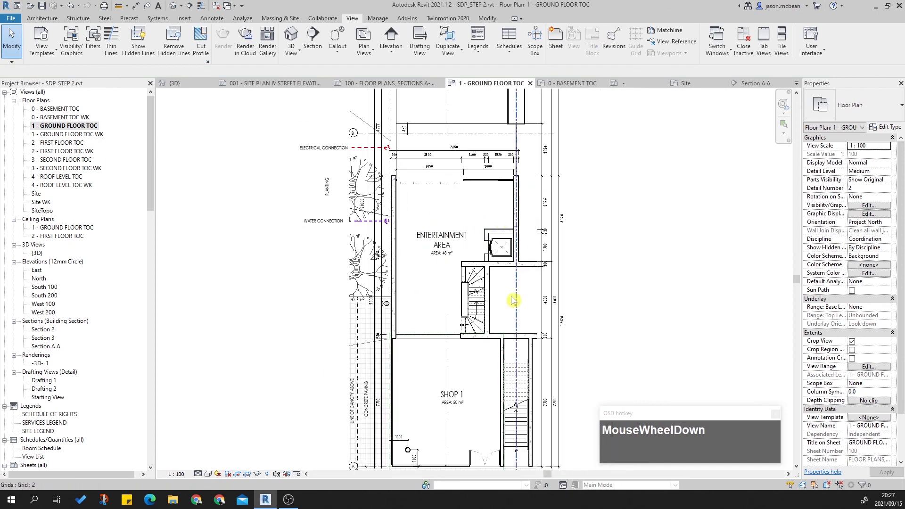
# Step: Add an aligned dimension chain across the entertainment area, spanning both side walls and including the lift shaft wall's thickness
pyautogui.scroll(2, 518, 259)
pyautogui.moveTo(511, 282); pyautogui.dragTo(536, 374, button='middle')
pyautogui.scroll(2, 535, 297)
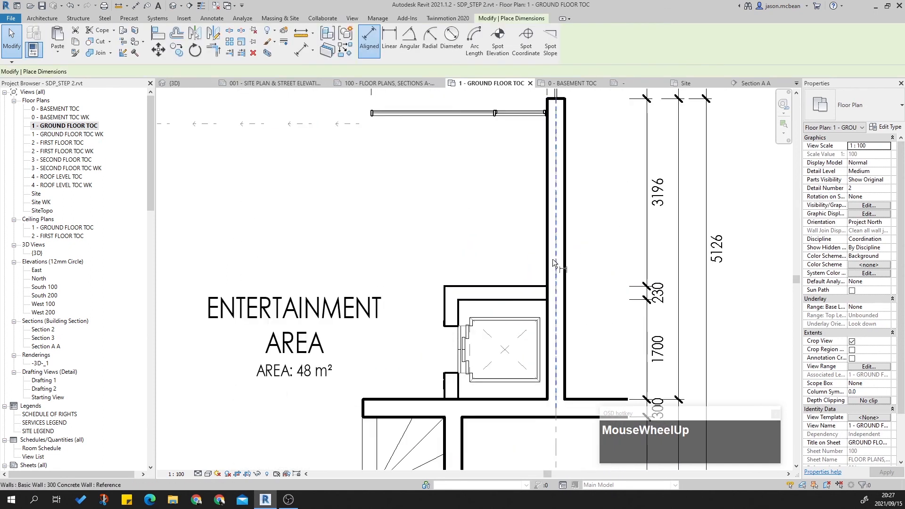
pyautogui.press('d')
pyautogui.press('i')
pyautogui.scroll(-3, 561, 245)
pyautogui.moveTo(573, 237); pyautogui.dragTo(606, 332, button='middle')
pyautogui.scroll(3, 583, 352)
pyautogui.click(579, 359)
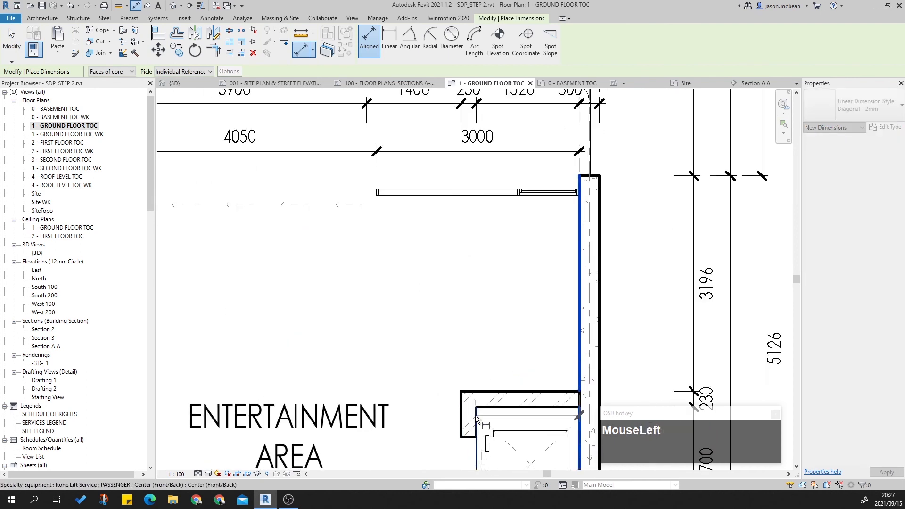
pyautogui.click(462, 423)
pyautogui.scroll(-3, 368, 336)
pyautogui.moveTo(305, 339); pyautogui.dragTo(298, 344, button='middle')
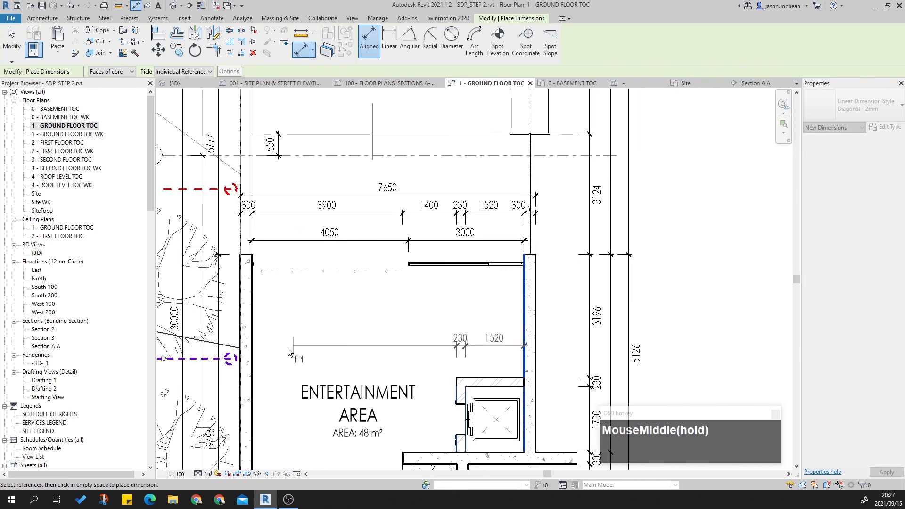
pyautogui.click(250, 349)
pyautogui.click(402, 351)
pyautogui.moveTo(403, 351); pyautogui.dragTo(396, 320, button='middle')
pyautogui.scroll(2, 435, 426)
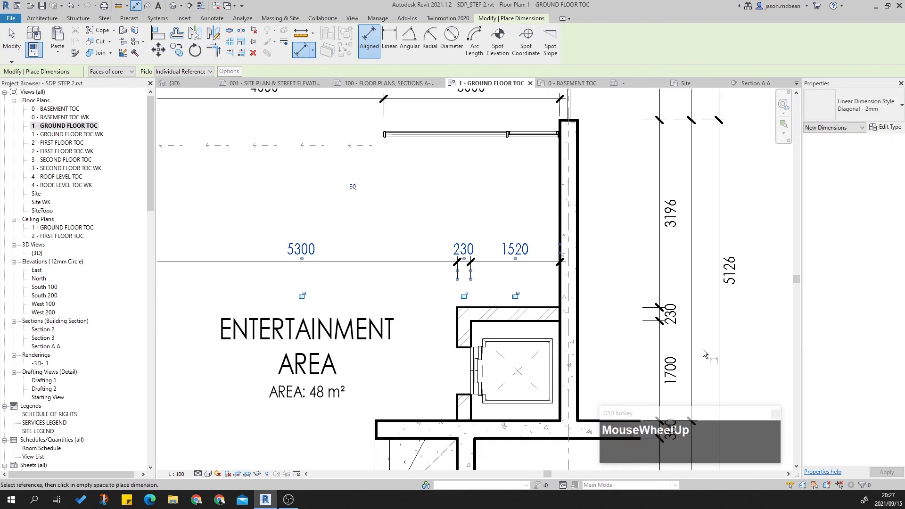
pyautogui.moveTo(588, 324); pyautogui.dragTo(644, 200, button='middle')
pyautogui.scroll(-2, 617, 329)
pyautogui.press('Escape')
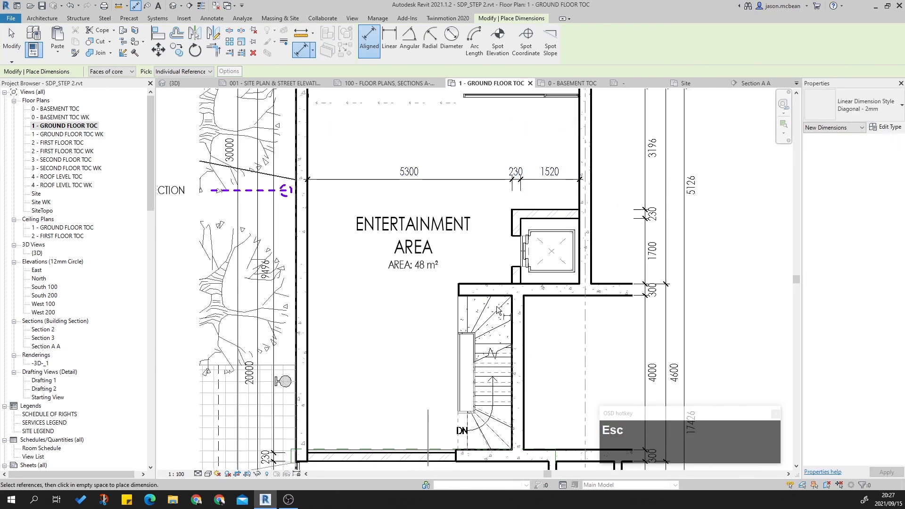
# Step: Dimension from the free end of the wall above the internal stair to the lift shaft wall
pyautogui.moveTo(499, 304); pyautogui.dragTo(499, 250, button='middle')
pyautogui.scroll(2, 499, 250)
pyautogui.click(446, 239)
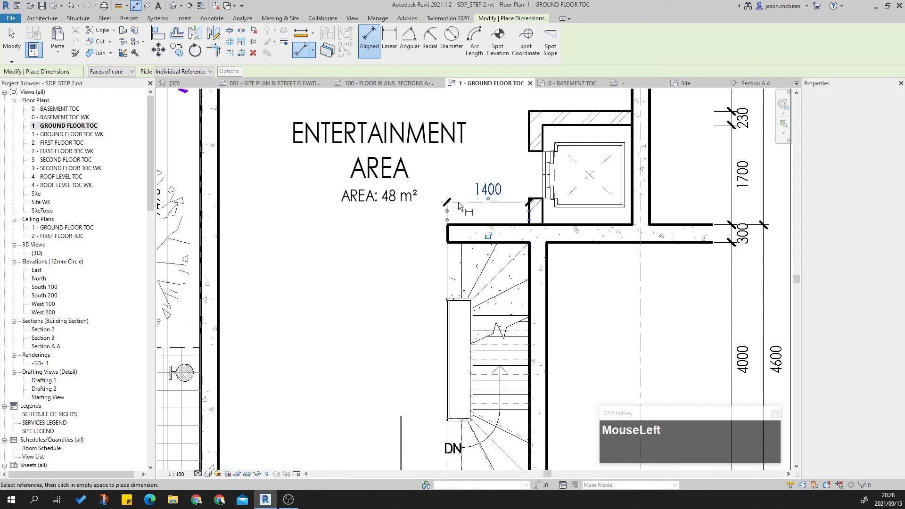
pyautogui.click(456, 203)
# Step: Leave the dimension command and temporarily hide the railings category, using the railing beside the internal stair
pyautogui.scroll(-2, 514, 257)
pyautogui.moveTo(488, 363); pyautogui.dragTo(482, 313, button='middle')
pyautogui.scroll(1, 484, 314)
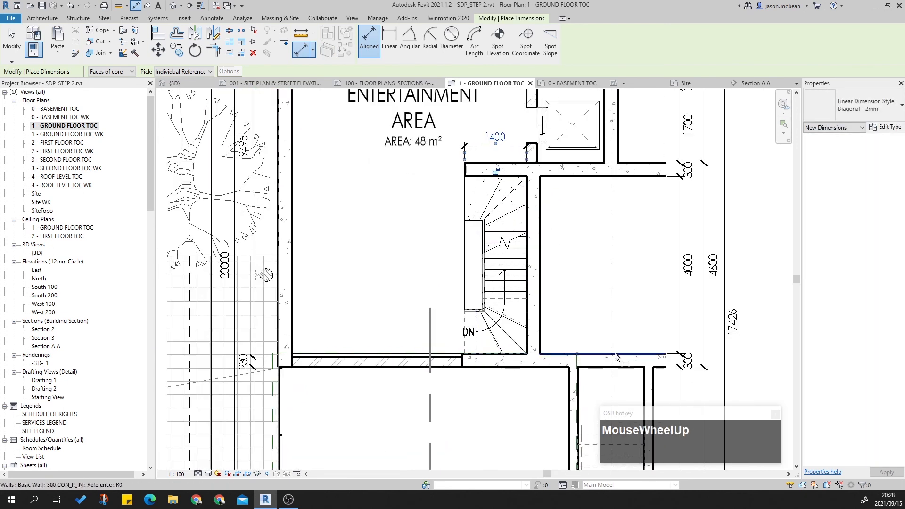
pyautogui.scroll(3, 499, 220)
pyautogui.scroll(-3, 482, 244)
pyautogui.scroll(4, 509, 256)
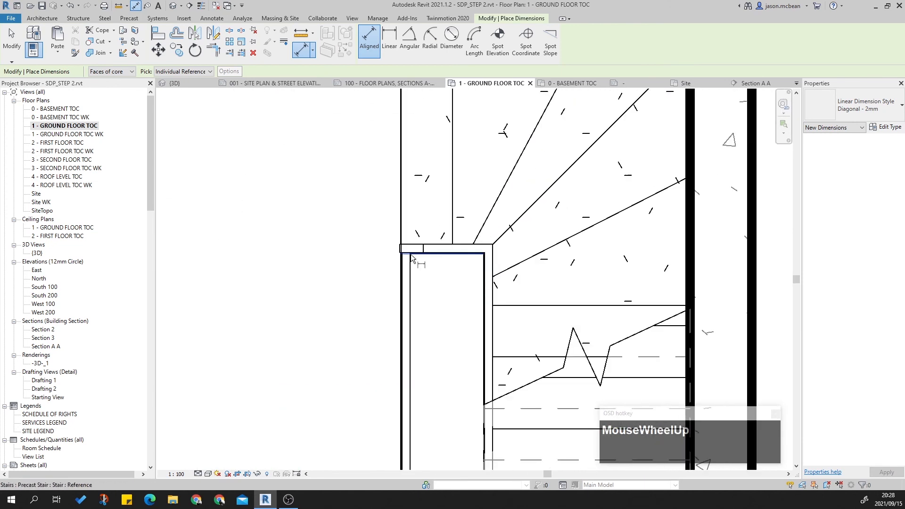
pyautogui.scroll(-2, 438, 264)
pyautogui.press('Escape')
pyautogui.press('Escape')
pyautogui.click(466, 259)
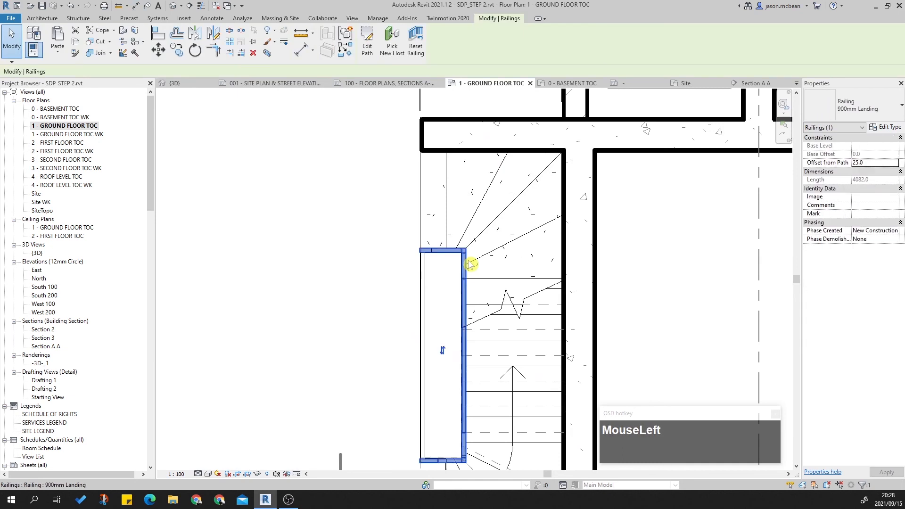
pyautogui.click(260, 474)
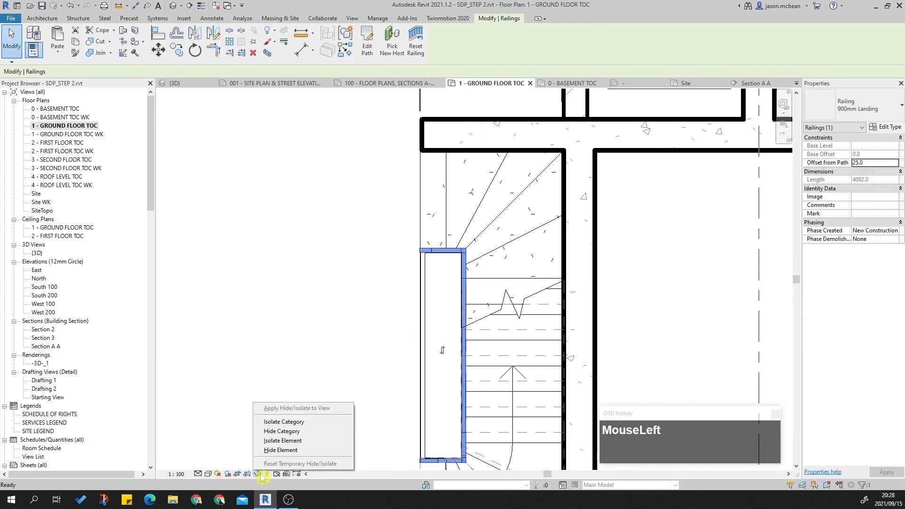
pyautogui.click(303, 432)
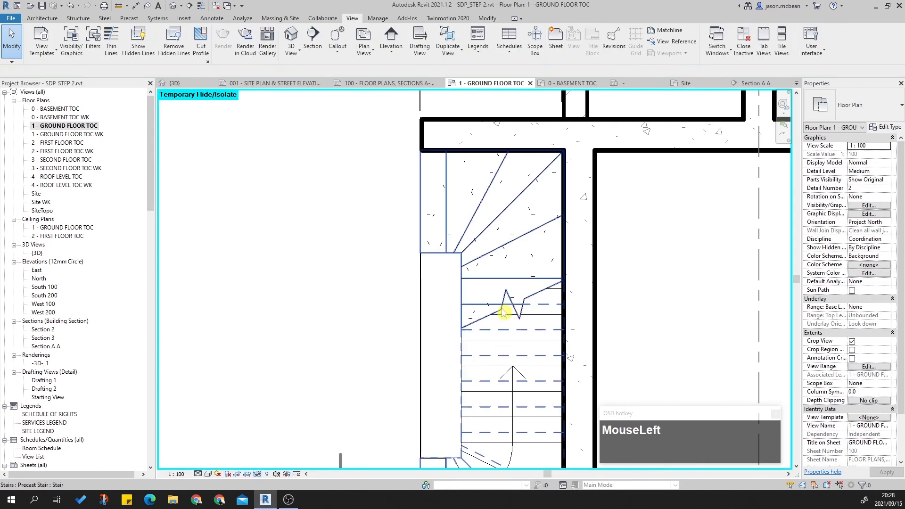
# Step: Dimension the width of the narrow opening beside the internal stair's straight flight
pyautogui.press('d')
pyautogui.press('i')
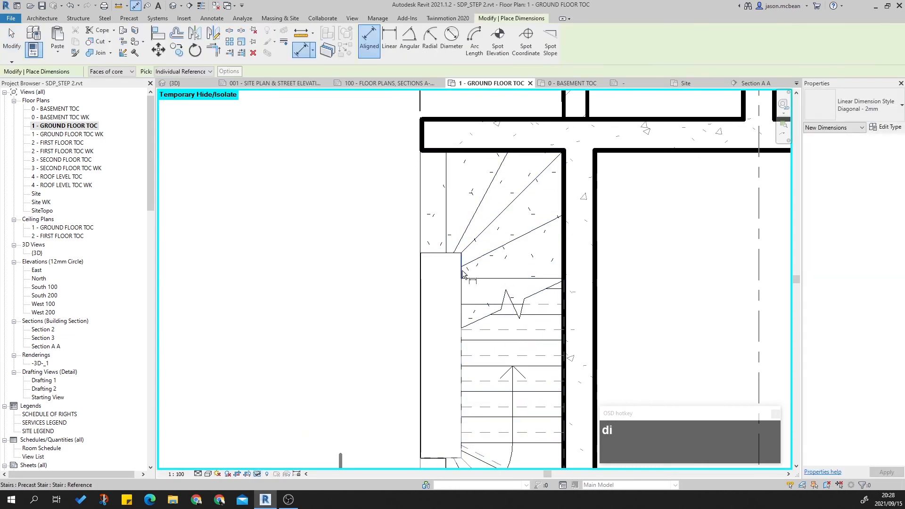
pyautogui.click(462, 272)
pyautogui.click(421, 269)
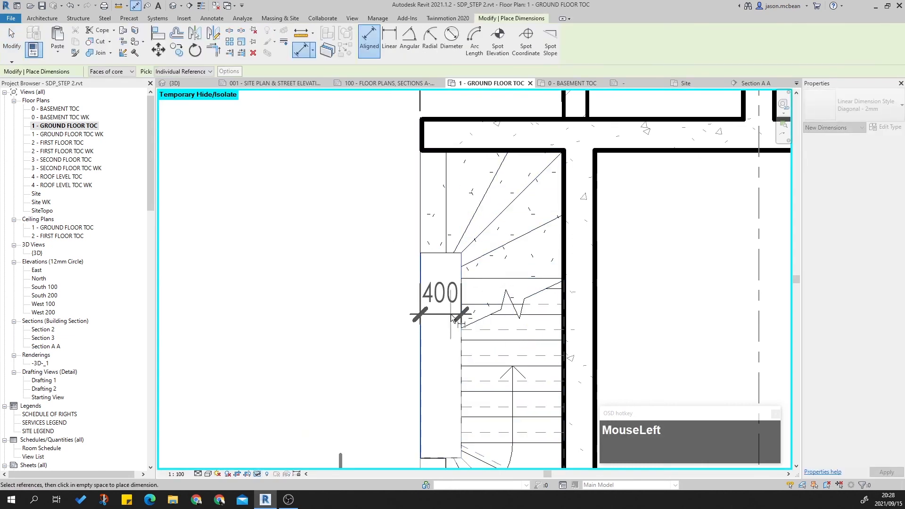
pyautogui.click(453, 318)
pyautogui.scroll(-2, 453, 320)
pyautogui.press('Escape')
pyautogui.scroll(-1, 463, 364)
pyautogui.scroll(3, 456, 302)
pyautogui.click(454, 288)
pyautogui.scroll(-3, 458, 301)
pyautogui.press('Escape')
pyautogui.scroll(1, 459, 266)
pyautogui.scroll(1, 458, 266)
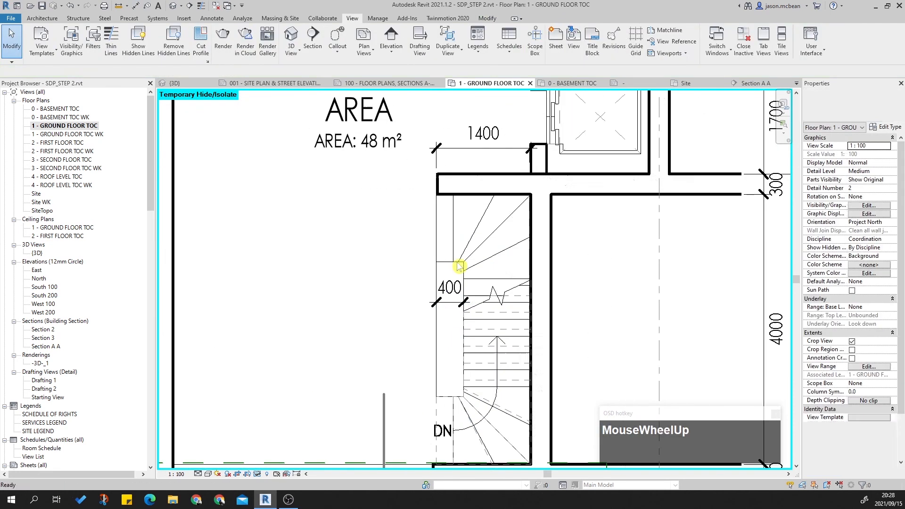
# Step: Add an aligned dimension chain beside the internal stair, from the wall above through both ends of the opening to the wall below
pyautogui.press('d')
pyautogui.press('i')
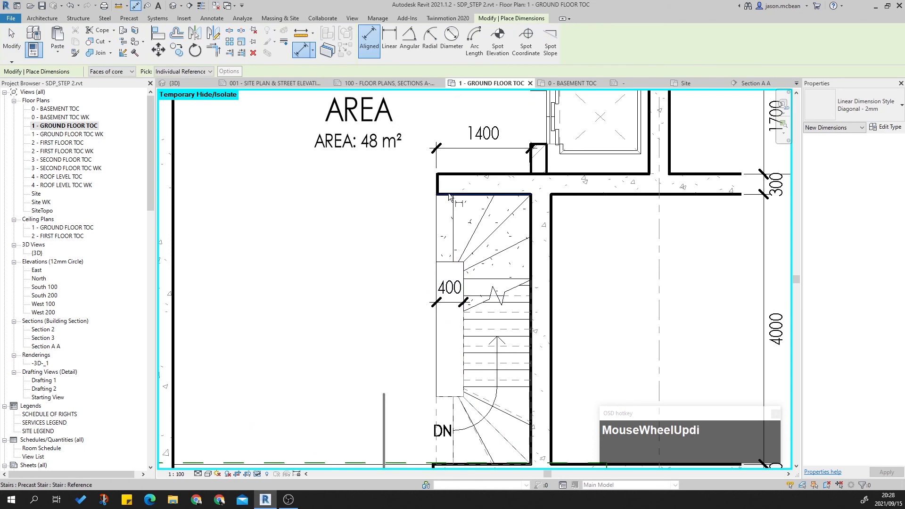
pyautogui.click(443, 263)
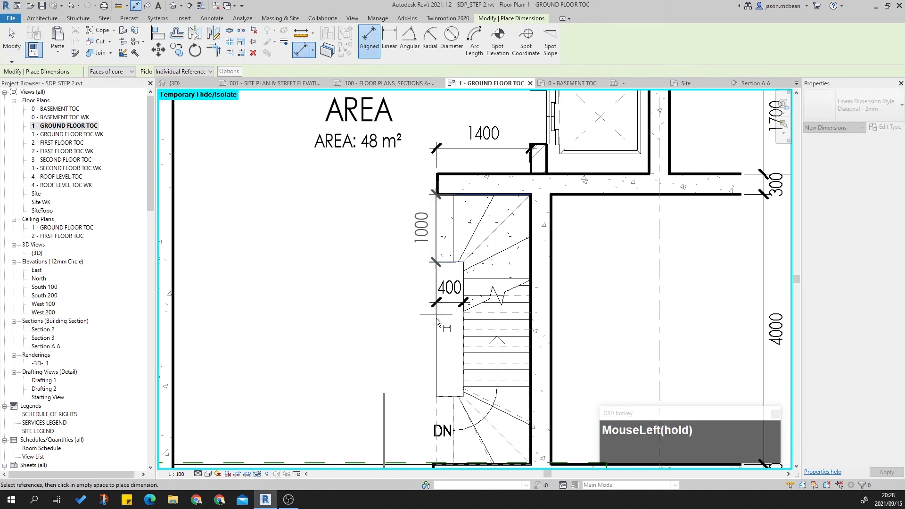
pyautogui.click(446, 395)
pyautogui.moveTo(446, 395); pyautogui.dragTo(438, 335, button='middle')
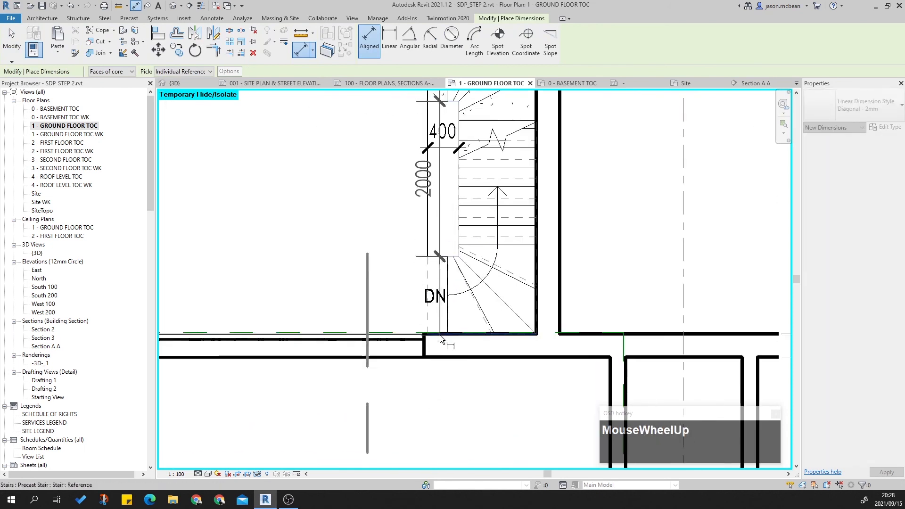
pyautogui.scroll(1, 438, 336)
pyautogui.scroll(-1, 438, 339)
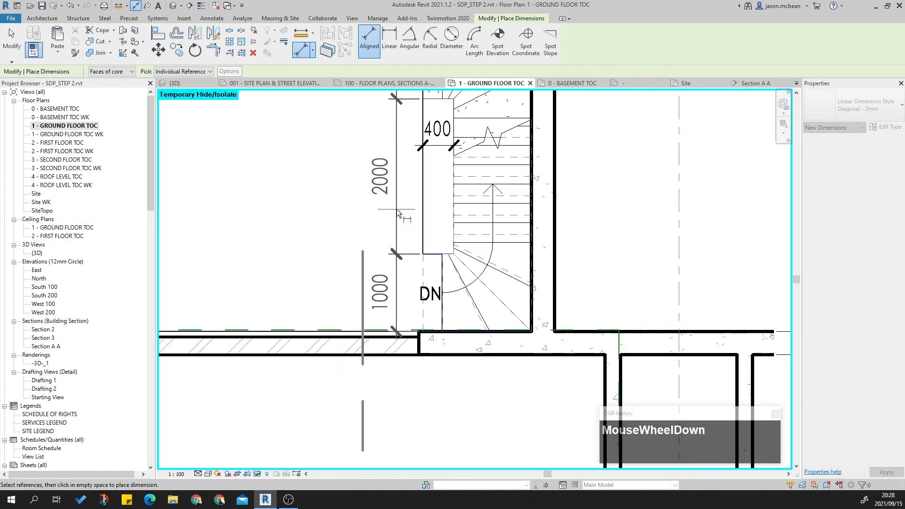
pyautogui.scroll(-1, 397, 208)
pyautogui.click(360, 193)
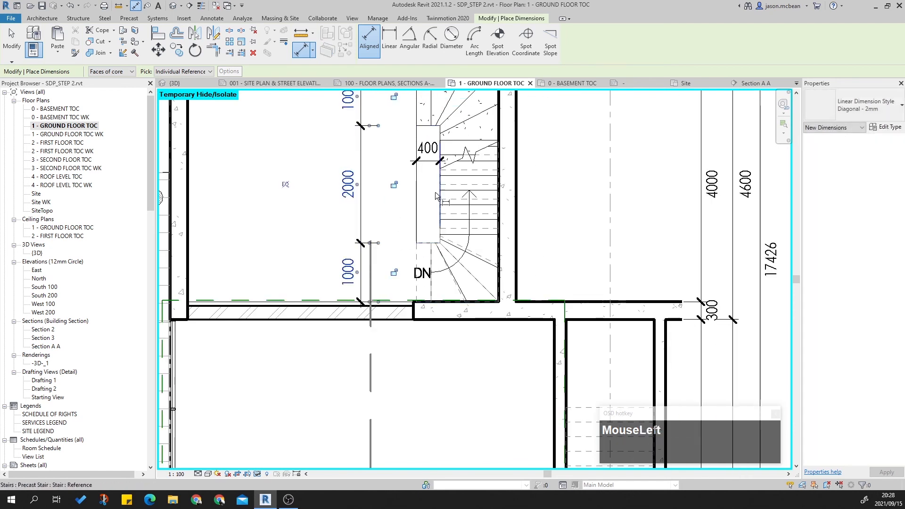
pyautogui.press('Escape')
# Step: Nudge the stair's dimension chain four increments towards the stair, and restore the temporarily hidden railings
pyautogui.click(404, 198)
pyautogui.press('Right')
pyautogui.press('Right')
pyautogui.press('Right')
pyautogui.press('Right')
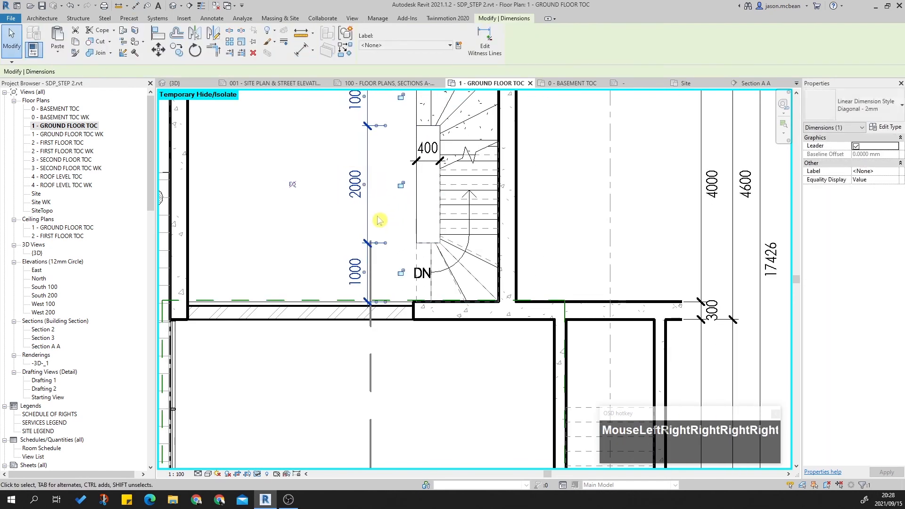
pyautogui.scroll(-2, 395, 262)
pyautogui.moveTo(362, 308); pyautogui.dragTo(360, 373, button='middle')
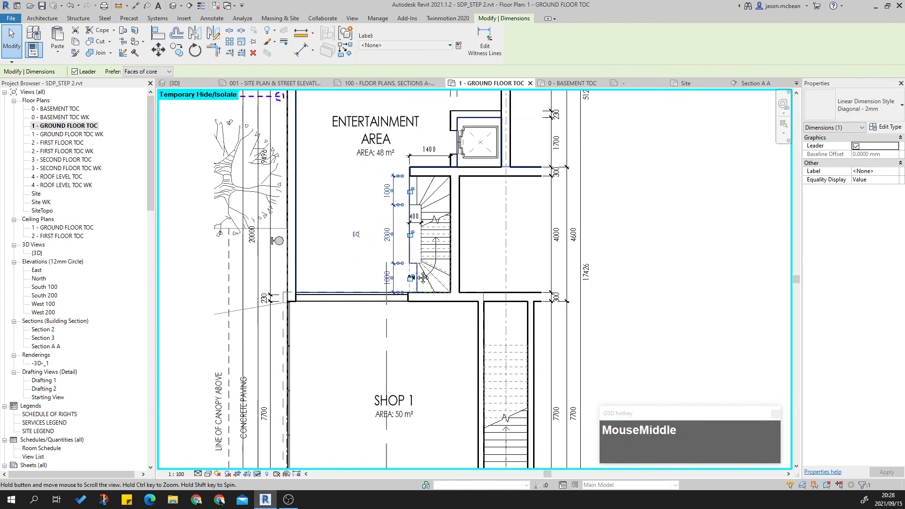
pyautogui.press('Escape')
pyautogui.click(257, 476)
pyautogui.click(271, 462)
# Step: Inspect the road lines where they cross the site boundary near grid C, and review the area between grids B and C
pyautogui.moveTo(602, 234); pyautogui.dragTo(527, 232, button='middle')
pyautogui.scroll(-2, 526, 233)
pyautogui.moveTo(592, 259); pyautogui.dragTo(599, 204, button='middle')
pyautogui.moveTo(524, 151); pyautogui.dragTo(486, 281, button='middle')
pyautogui.scroll(2, 491, 263)
pyautogui.scroll(-3, 479, 292)
pyautogui.scroll(2, 456, 239)
pyautogui.scroll(-2, 457, 239)
pyautogui.scroll(4, 318, 158)
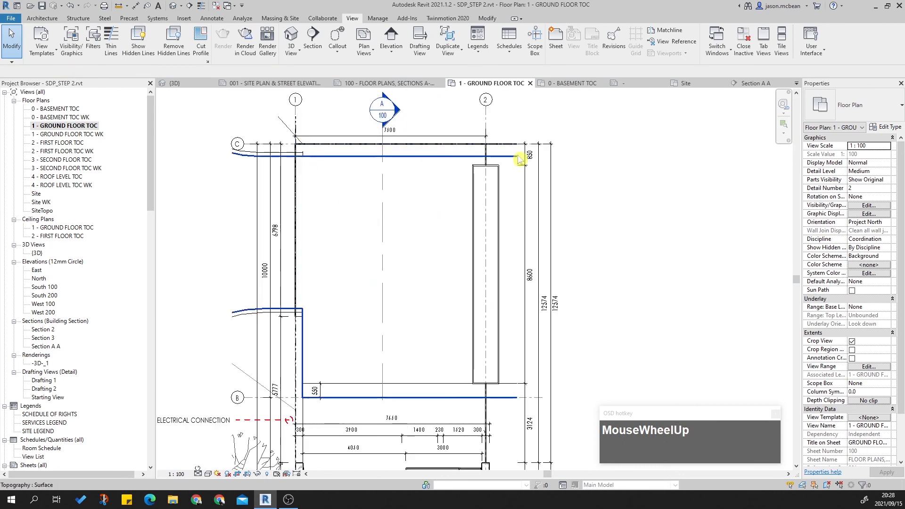
pyautogui.scroll(3, 303, 169)
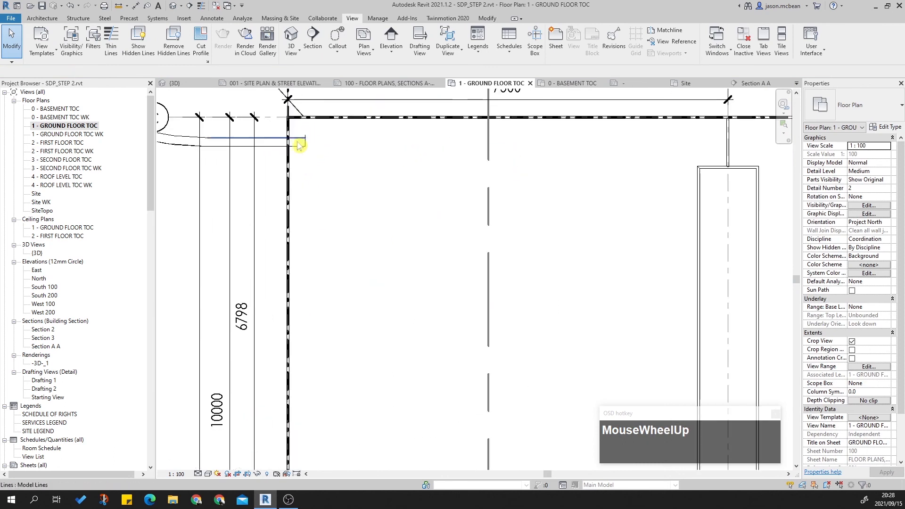
pyautogui.click(303, 149)
pyautogui.scroll(3, 306, 147)
pyautogui.press('Escape')
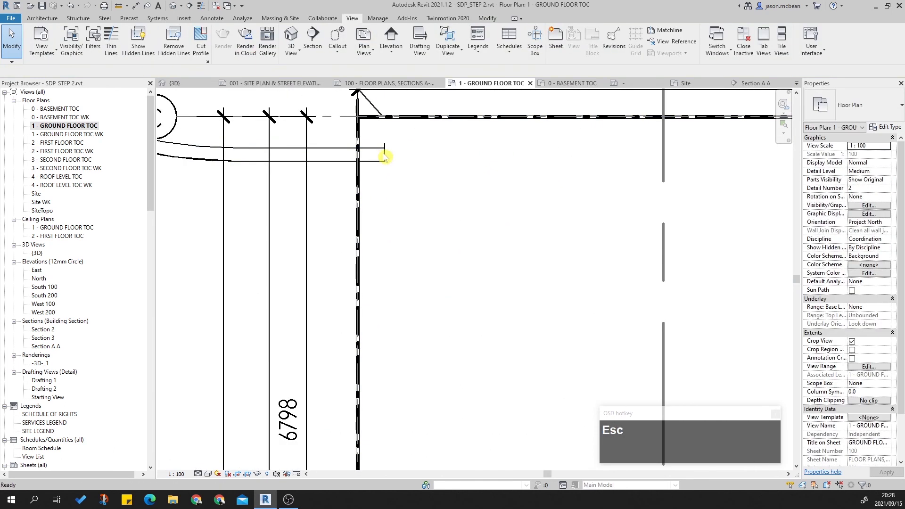
pyautogui.scroll(1, 384, 150)
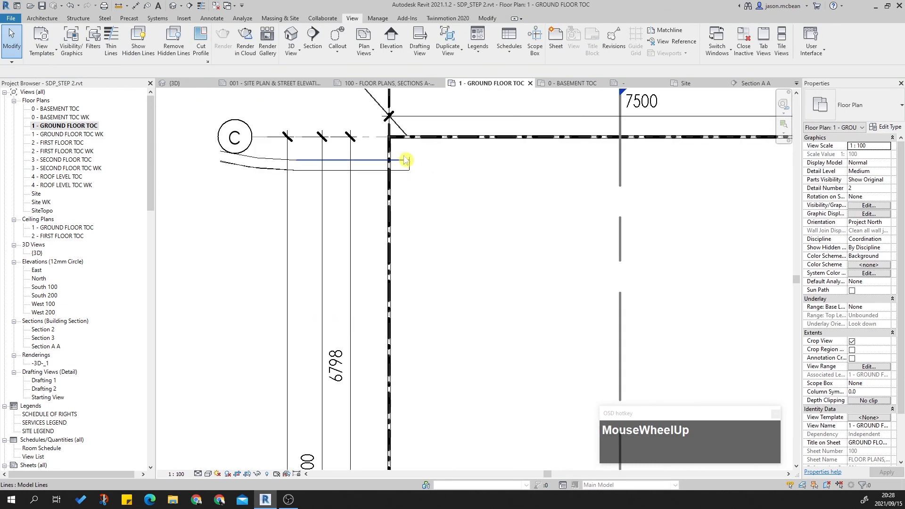
pyautogui.scroll(1, 440, 178)
pyautogui.click(450, 177)
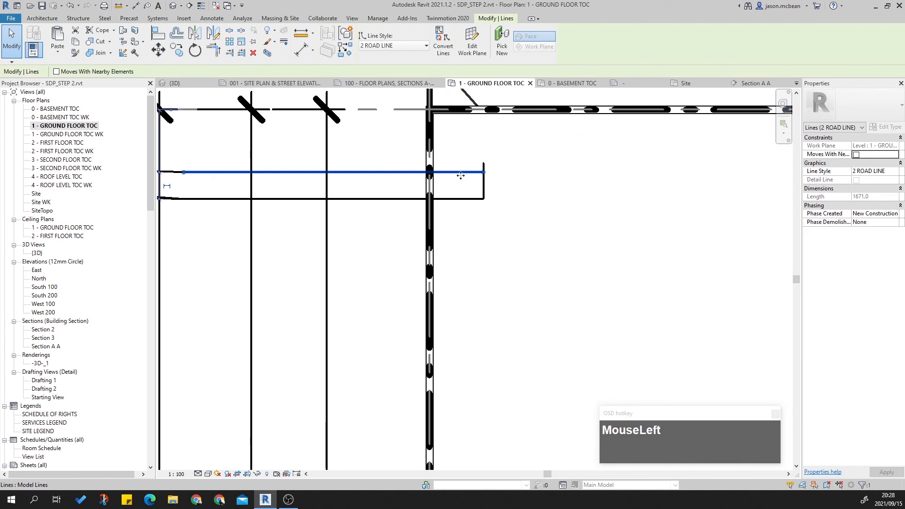
pyautogui.press('Escape')
pyautogui.scroll(1, 479, 159)
pyautogui.scroll(-1, 477, 170)
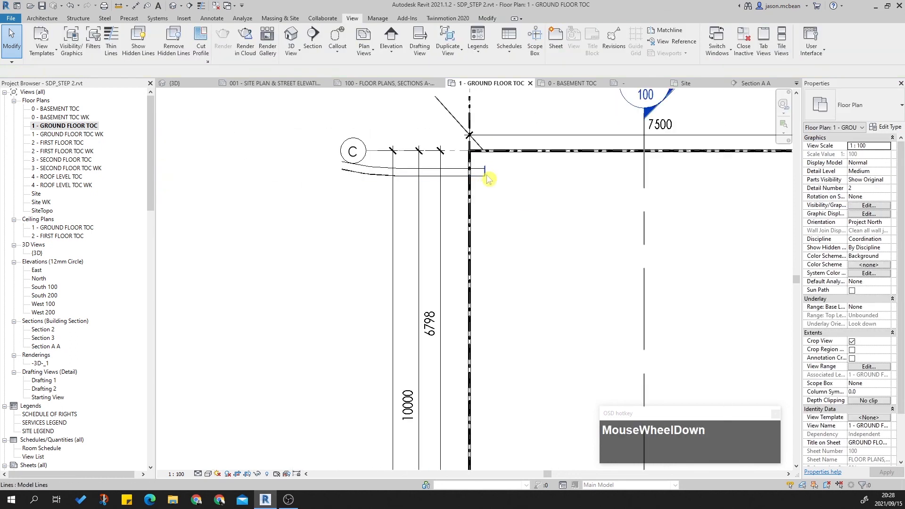
pyautogui.scroll(1, 481, 178)
pyautogui.scroll(-1, 474, 172)
pyautogui.moveTo(474, 171); pyautogui.dragTo(440, 188, button='middle')
pyautogui.scroll(1, 424, 182)
pyautogui.scroll(1, 474, 254)
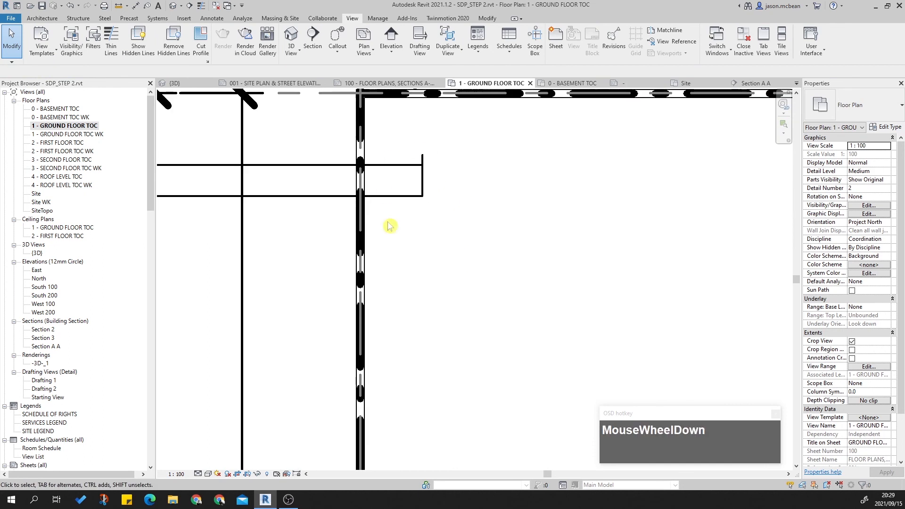
pyautogui.scroll(-1, 385, 194)
pyautogui.scroll(-4, 380, 178)
pyautogui.moveTo(440, 280); pyautogui.dragTo(433, 153, button='middle')
pyautogui.scroll(1, 373, 332)
pyautogui.scroll(-1, 394, 330)
pyautogui.scroll(-2, 419, 341)
pyautogui.moveTo(420, 330); pyautogui.dragTo(371, 196, button='middle')
pyautogui.scroll(-1, 371, 219)
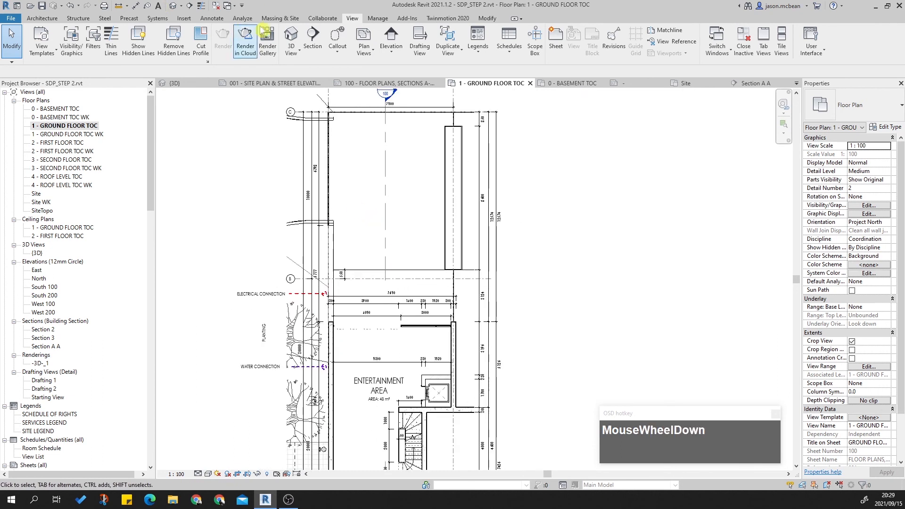
# Step: Place a text note reading ROOF GARDEN in the open area between grids B and C
pyautogui.click(213, 18)
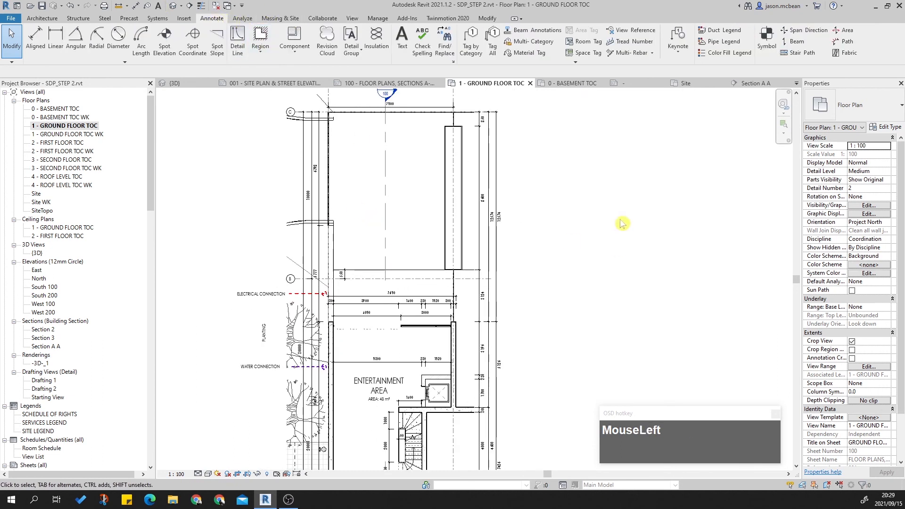
pyautogui.press('Escape')
pyautogui.scroll(1, 487, 170)
pyautogui.scroll(-1, 505, 198)
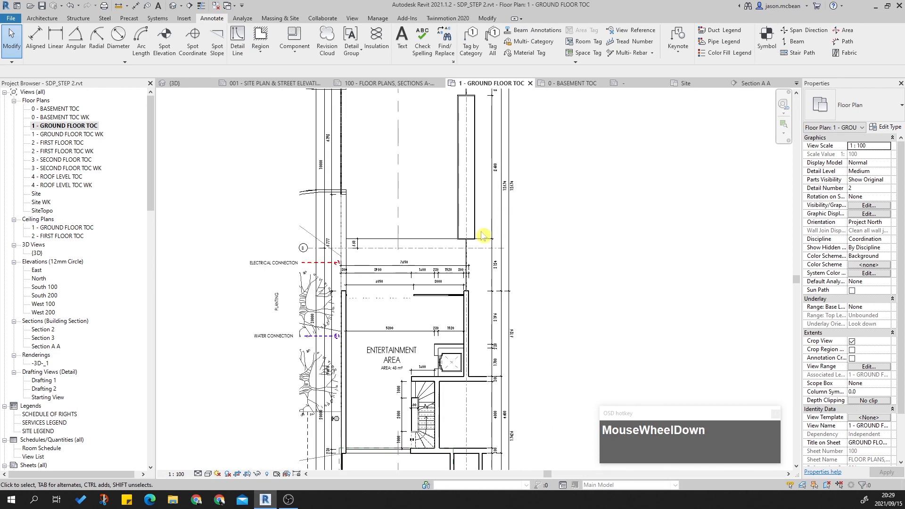
pyautogui.moveTo(398, 131); pyautogui.dragTo(417, 237, button='middle')
pyautogui.moveTo(400, 192); pyautogui.dragTo(414, 168, button='middle')
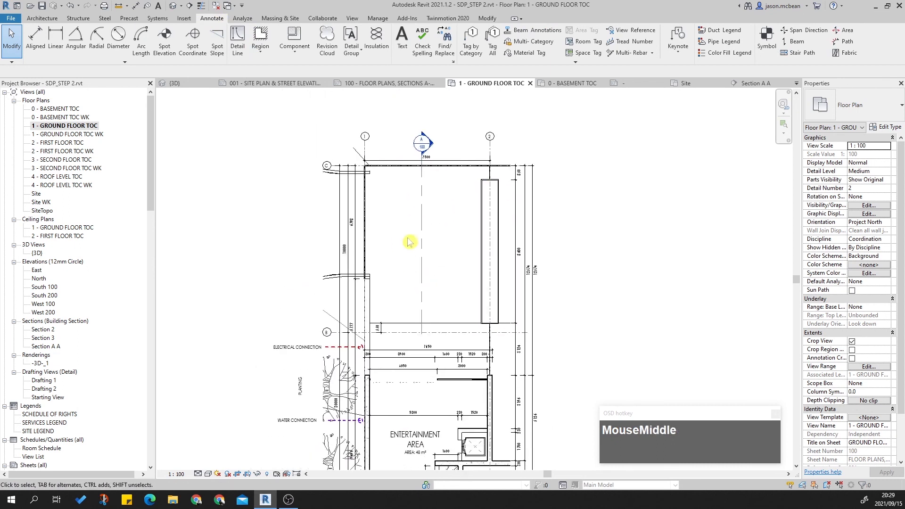
pyautogui.moveTo(423, 249)
pyautogui.mouseDown(button='middle')
pyautogui.moveTo(436, 213)
pyautogui.moveTo(419, 263)
pyautogui.mouseUp(button='middle')
pyautogui.scroll(2, 447, 230)
pyautogui.press('Escape')
pyautogui.press('Escape')
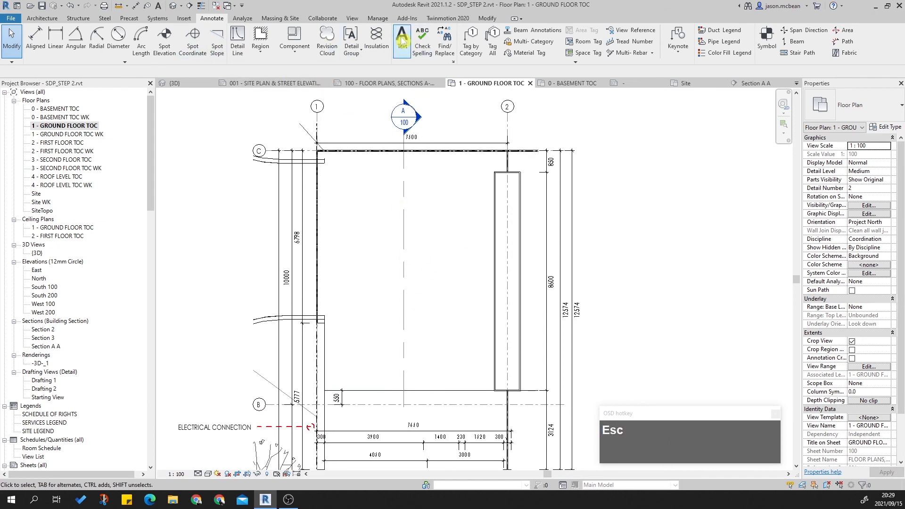
pyautogui.click(402, 40)
pyautogui.scroll(-1, 382, 225)
pyautogui.scroll(1, 382, 225)
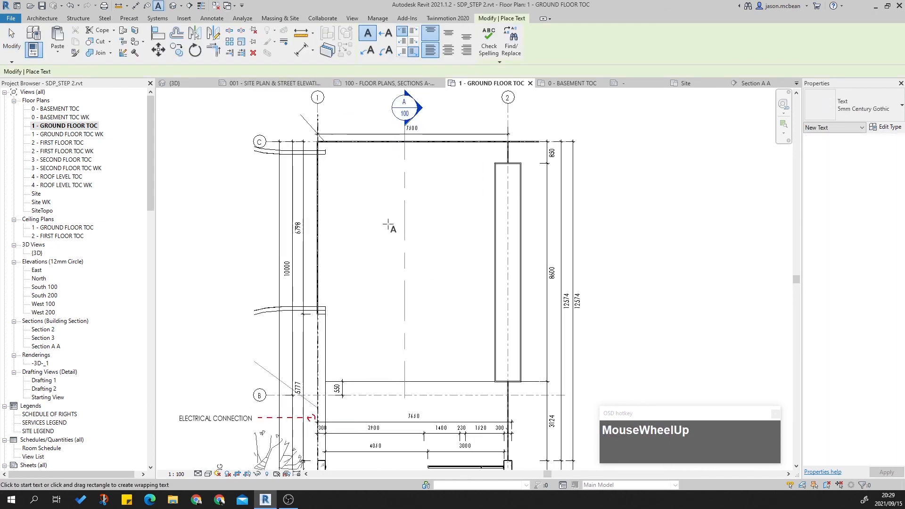
pyautogui.moveTo(382, 225); pyautogui.dragTo(472, 269)
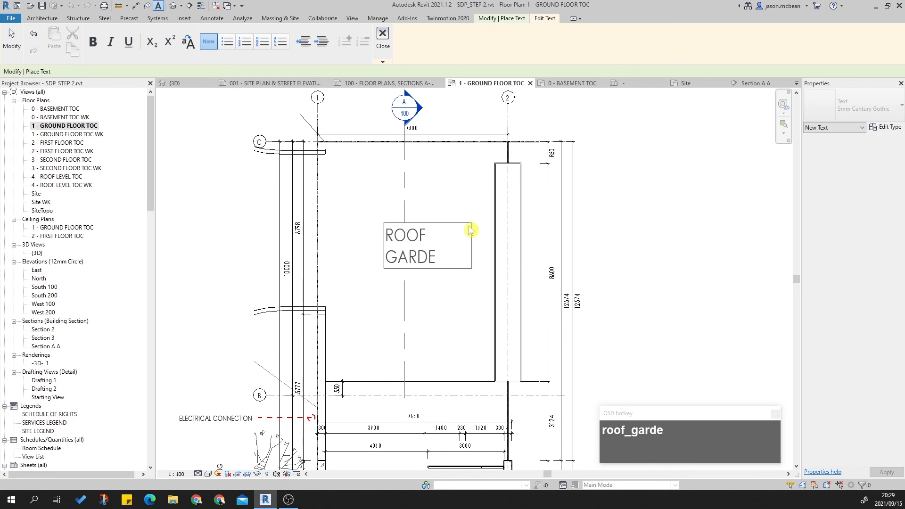
pyautogui.click(457, 301)
pyautogui.press('Escape')
# Step: Widen the ROOF GARDEN text box to fit the label on one line, and shift it towards grid 1
pyautogui.click(428, 265)
pyautogui.moveTo(476, 246); pyautogui.dragTo(501, 243)
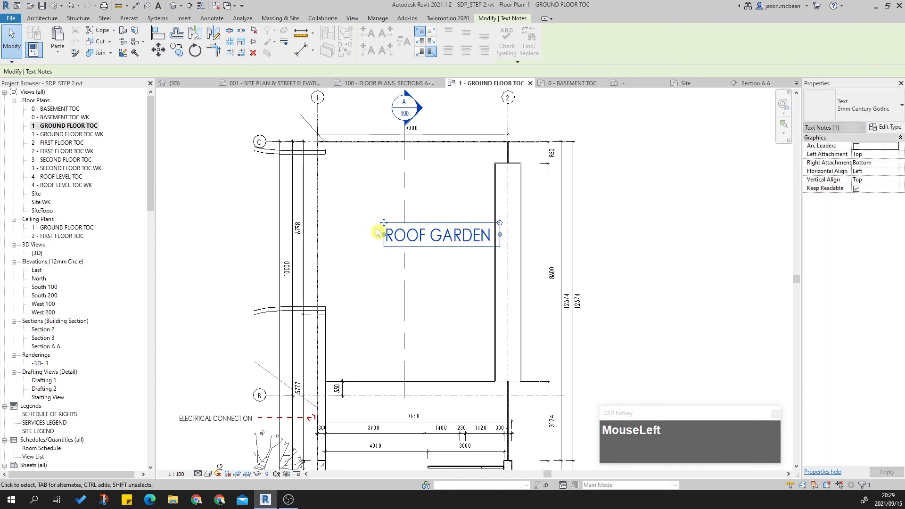
pyautogui.moveTo(384, 222); pyautogui.dragTo(362, 224)
pyautogui.click(375, 252)
# Step: Change the ROOF GARDEN label's text type to 3.5mm Century Gothic
pyautogui.scroll(-2, 376, 252)
pyautogui.moveTo(412, 309); pyautogui.dragTo(394, 208, button='middle')
pyautogui.scroll(2, 400, 309)
pyautogui.moveTo(408, 280); pyautogui.dragTo(446, 234, button='middle')
pyautogui.moveTo(369, 269); pyautogui.dragTo(379, 382, button='middle')
pyautogui.scroll(-1, 352, 313)
pyautogui.click(413, 169)
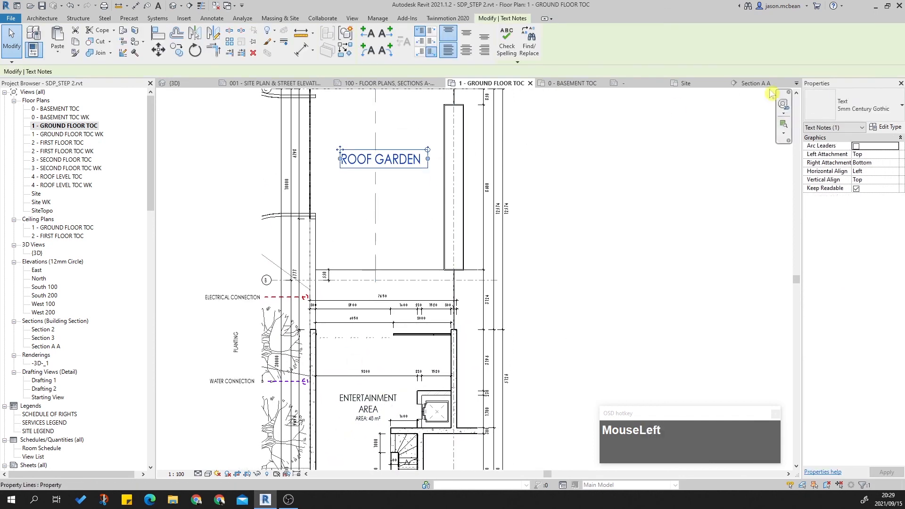
pyautogui.click(872, 111)
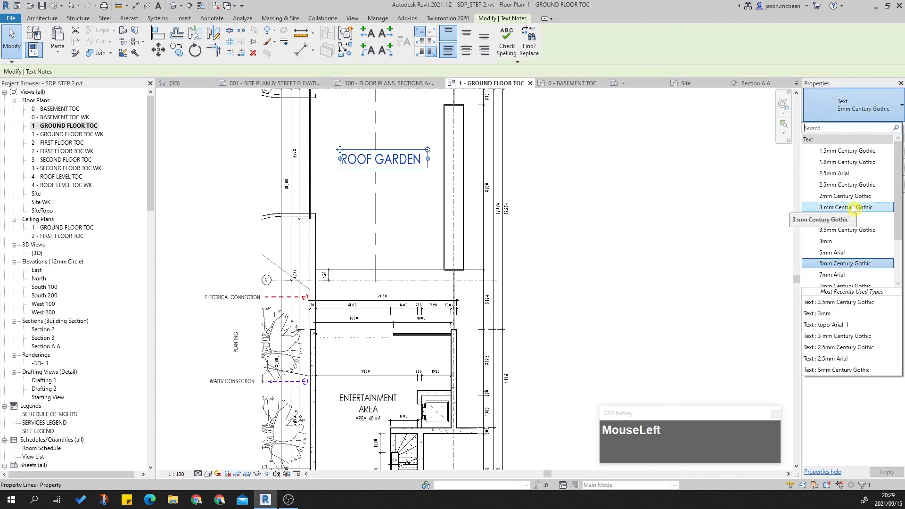
pyautogui.click(844, 230)
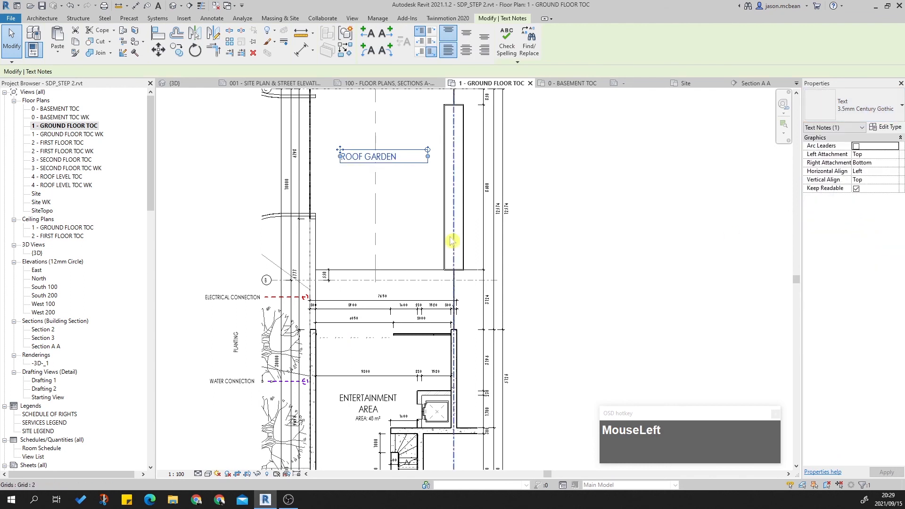
# Step: Narrow the ROOF GARDEN text box to its smaller lettering and recentre the label between grids 1 and 2
pyautogui.moveTo(427, 156); pyautogui.dragTo(402, 156)
pyautogui.moveTo(347, 152); pyautogui.dragTo(356, 152)
pyautogui.moveTo(358, 152); pyautogui.dragTo(367, 152)
pyautogui.press('Escape')
pyautogui.moveTo(234, 209); pyautogui.dragTo(238, 243, button='middle')
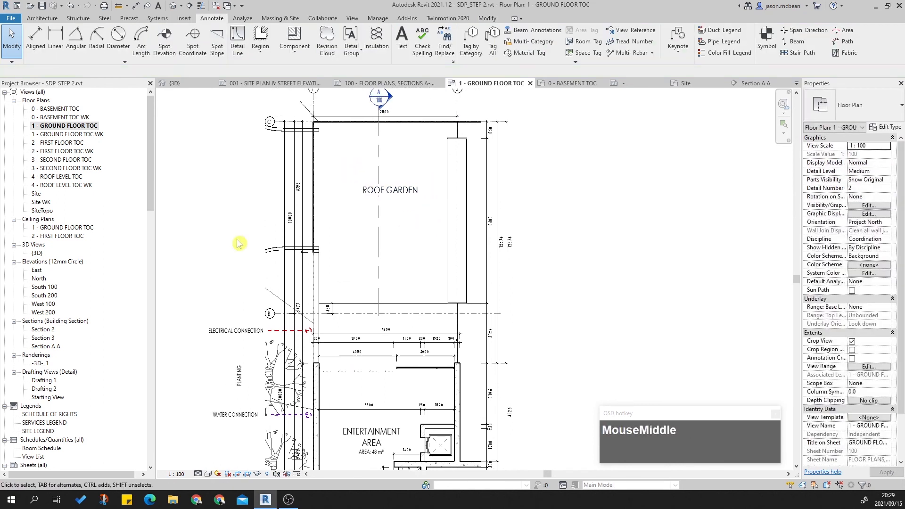
# Step: On the basement plan, copy the workshop's TOC spot elevation to below the parking bay's area label
pyautogui.doubleClick(56, 110)
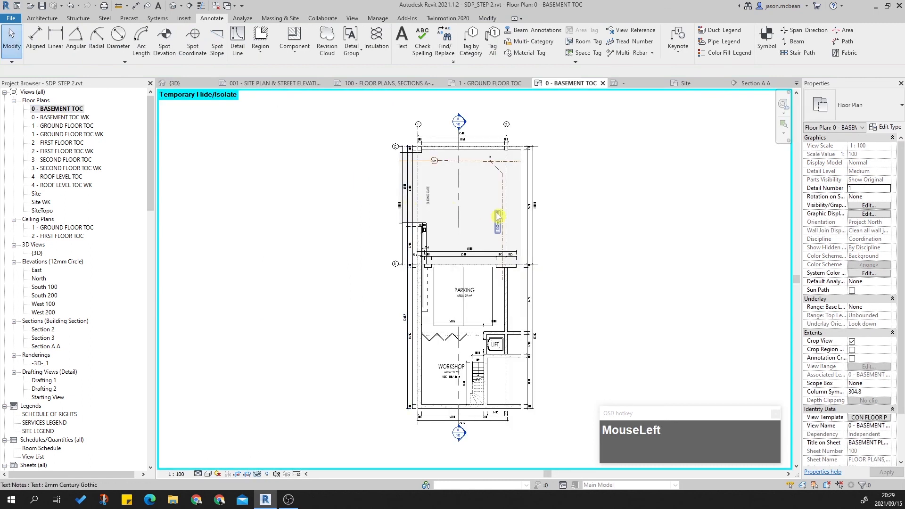
pyautogui.scroll(3, 495, 207)
pyautogui.scroll(2, 469, 412)
pyautogui.moveTo(382, 425); pyautogui.dragTo(427, 14, button='middle')
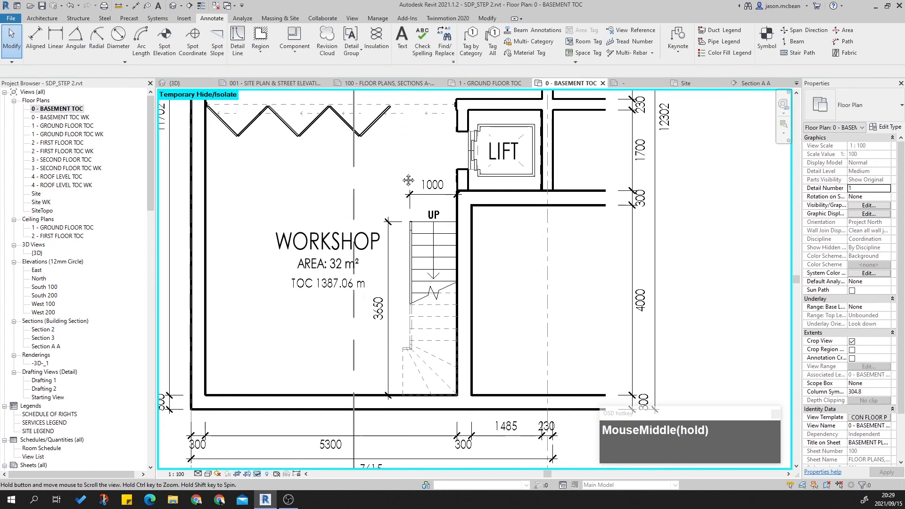
pyautogui.click(363, 285)
pyautogui.click(176, 49)
pyautogui.moveTo(375, 192); pyautogui.dragTo(396, 437, button='middle')
pyautogui.scroll(2, 414, 245)
pyautogui.click(413, 239)
pyautogui.scroll(-2, 413, 239)
pyautogui.press('Escape')
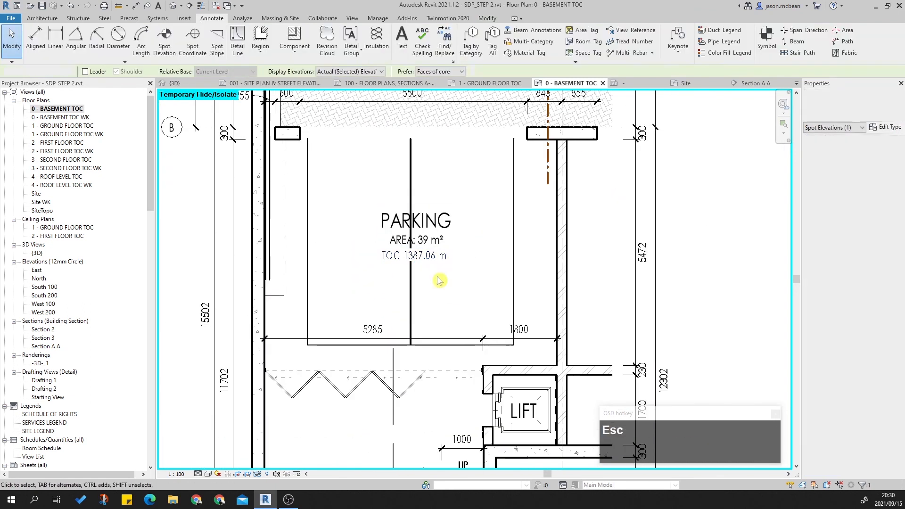
# Step: Copy the parking bay's TOC spot elevation from the basement plan onto the ground floor plan, below the ROOF GARDEN label
pyautogui.click(424, 255)
pyautogui.hotkey('ctrl', 'c')
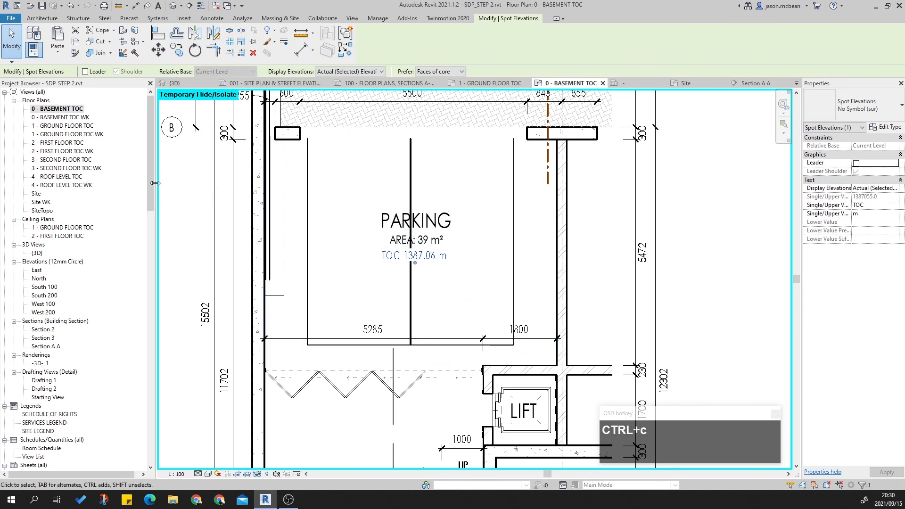
pyautogui.doubleClick(69, 126)
pyautogui.scroll(2, 384, 241)
pyautogui.hotkey('ctrl', 'v')
pyautogui.click(398, 226)
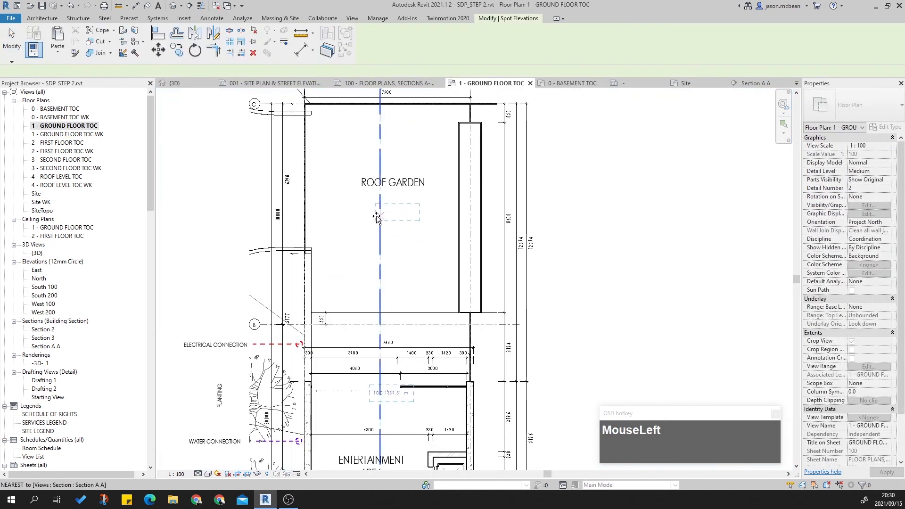
# Step: Move the pasted TOC spot elevation up to sit directly beneath the ROOF GARDEN label
pyautogui.scroll(2, 414, 236)
pyautogui.press('Escape')
pyautogui.click(395, 222)
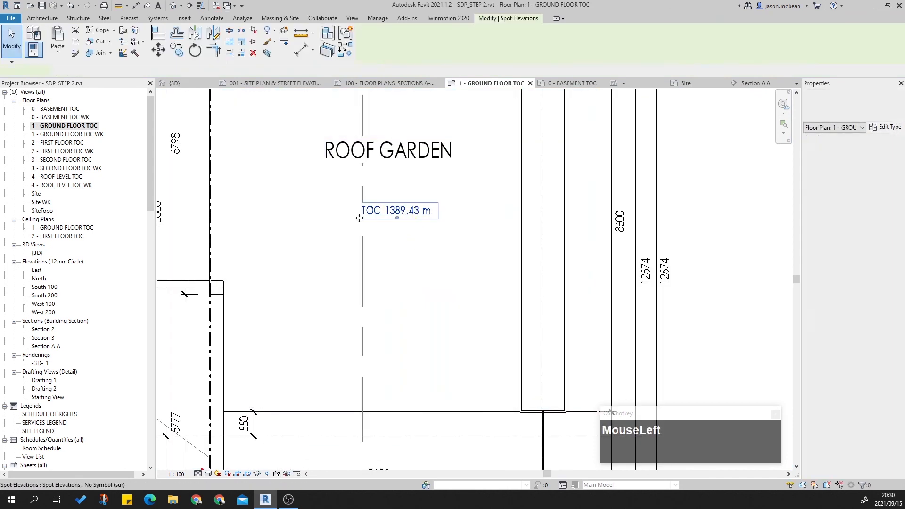
pyautogui.moveTo(373, 207); pyautogui.dragTo(378, 175)
# Step: Copy the roof garden's TOC spot elevation to below the ENTERTAINMENT AREA room tag
pyautogui.click(182, 56)
pyautogui.click(396, 200)
pyautogui.scroll(-3, 420, 366)
pyautogui.moveTo(420, 366); pyautogui.dragTo(415, 165, button='middle')
pyautogui.scroll(3, 357, 355)
pyautogui.click(357, 360)
# Step: Check the spot elevations placed in the entertainment area and the roof garden
pyautogui.scroll(-2, 368, 231)
pyautogui.moveTo(358, 224); pyautogui.dragTo(352, 338, button='middle')
pyautogui.scroll(-2, 373, 187)
pyautogui.moveTo(389, 209); pyautogui.dragTo(372, 290, button='middle')
pyautogui.scroll(2, 371, 289)
pyautogui.scroll(-2, 363, 330)
pyautogui.moveTo(372, 142); pyautogui.dragTo(380, 341, button='middle')
pyautogui.scroll(3, 404, 194)
pyautogui.scroll(-2, 396, 212)
pyautogui.moveTo(384, 228); pyautogui.dragTo(383, 178, button='middle')
pyautogui.scroll(2, 323, 360)
pyautogui.press('Escape')
# Step: Copy the entertainment area's TOC spot elevation to below the SHOP 1 area label
pyautogui.scroll(2, 323, 363)
pyautogui.click(323, 365)
pyautogui.moveTo(323, 365); pyautogui.dragTo(325, 215, button='middle')
pyautogui.scroll(-3, 330, 212)
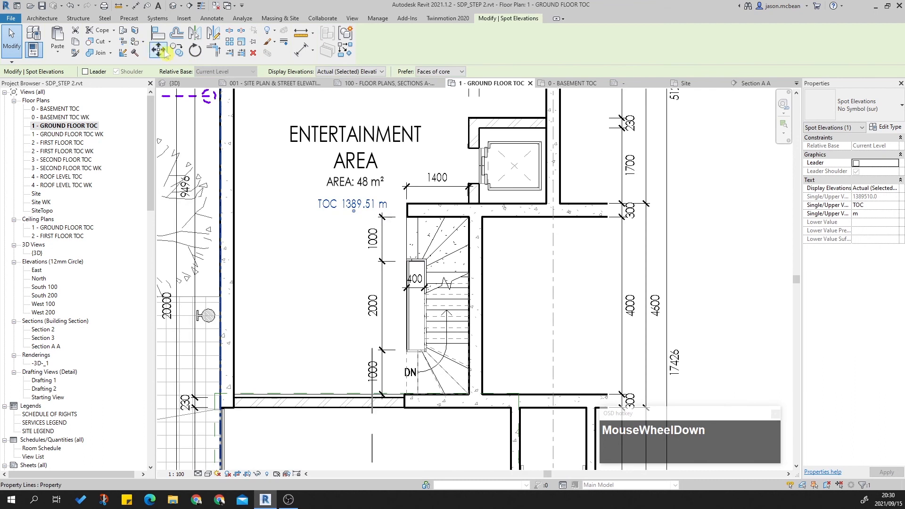
pyautogui.click(178, 52)
pyautogui.click(349, 213)
pyautogui.moveTo(340, 466); pyautogui.dragTo(319, 396, button='middle')
pyautogui.scroll(1, 352, 397)
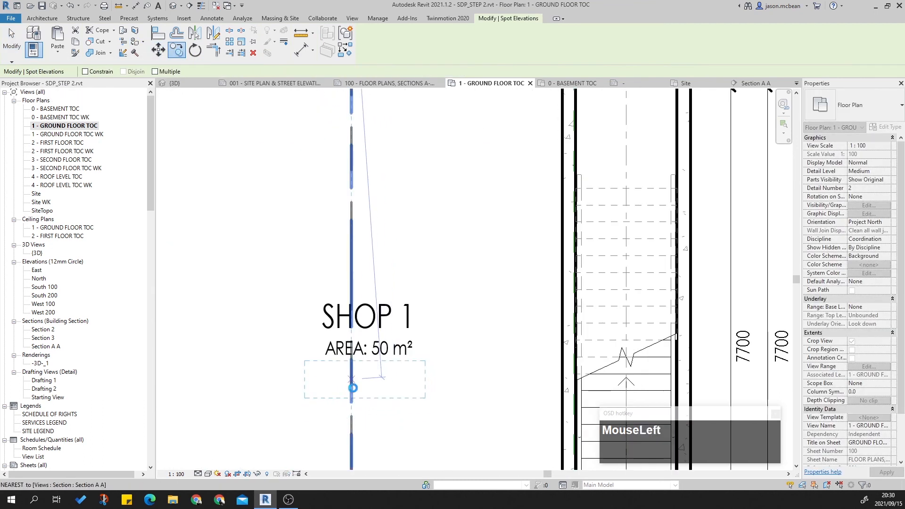
pyautogui.click(354, 390)
pyautogui.scroll(-5, 430, 388)
pyautogui.press('Escape')
pyautogui.moveTo(429, 432); pyautogui.dragTo(430, 431, button='middle')
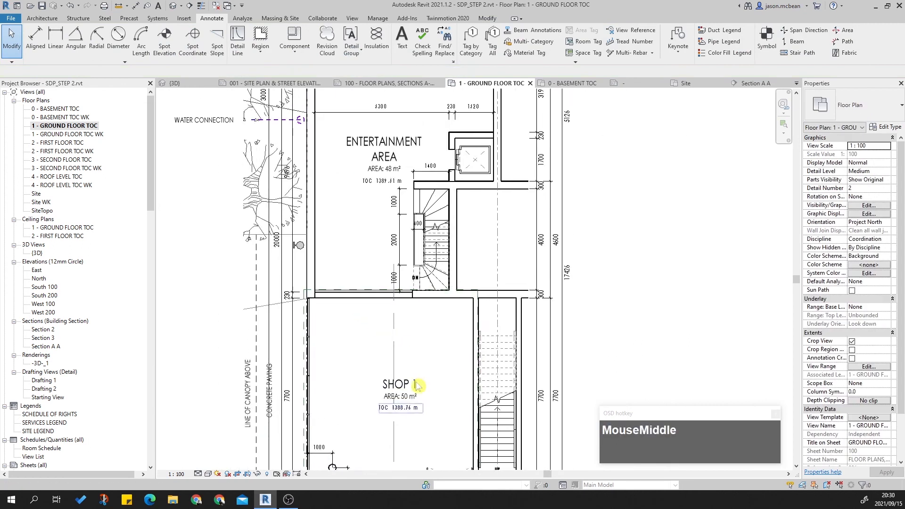
# Step: Nudge the SHOP 1 room tag and its TOC spot elevation together slightly towards the concrete paving
pyautogui.scroll(-2, 424, 410)
pyautogui.scroll(5, 413, 377)
pyautogui.click(413, 324)
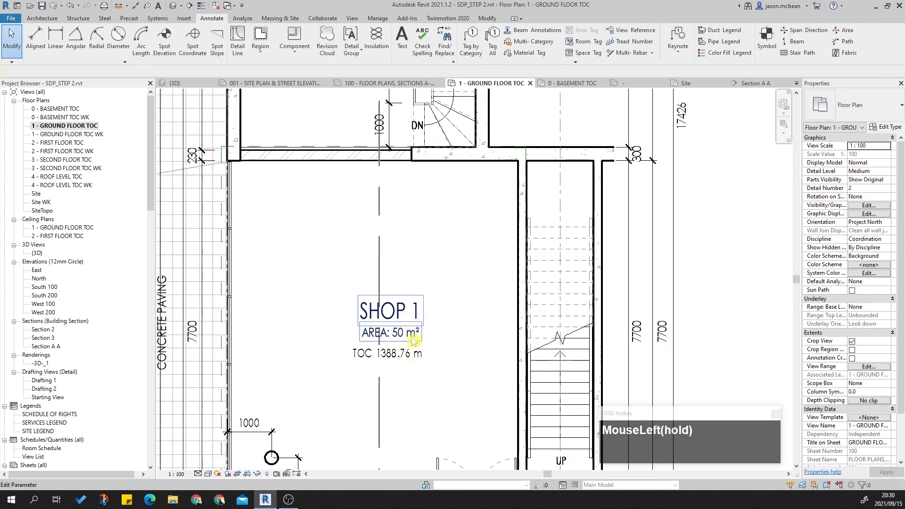
pyautogui.keyDown('ctrl'); pyautogui.click(431, 361); pyautogui.keyUp('ctrl')
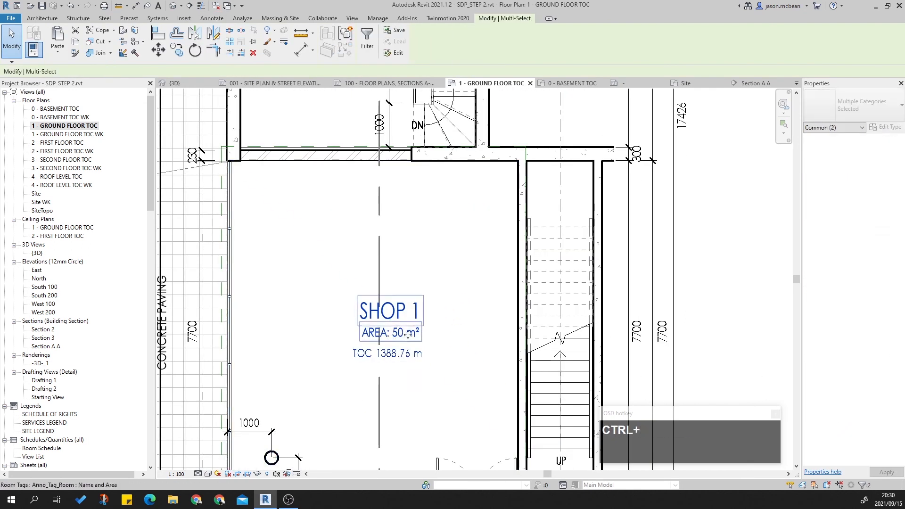
pyautogui.press('Left')
pyautogui.scroll(-3, 444, 319)
pyautogui.moveTo(459, 315); pyautogui.dragTo(436, 426, button='middle')
pyautogui.press('Escape')
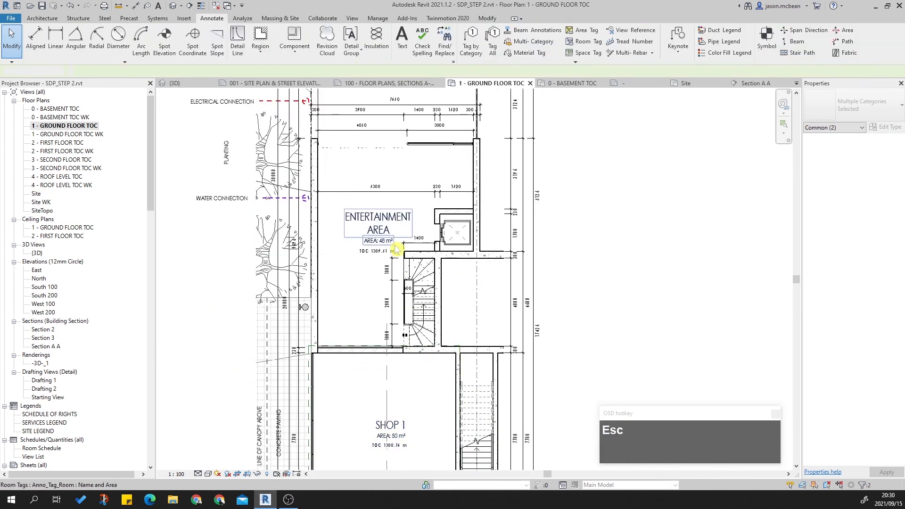
# Step: Examine the entertainment area's curtain wall and door opening on the roof garden side
pyautogui.scroll(-3, 397, 254)
pyautogui.scroll(4, 474, 422)
pyautogui.moveTo(362, 156); pyautogui.dragTo(568, 357, button='middle')
pyautogui.scroll(2, 459, 369)
pyautogui.scroll(-3, 418, 202)
pyautogui.moveTo(418, 202); pyautogui.dragTo(424, 354, button='middle')
pyautogui.scroll(3, 357, 269)
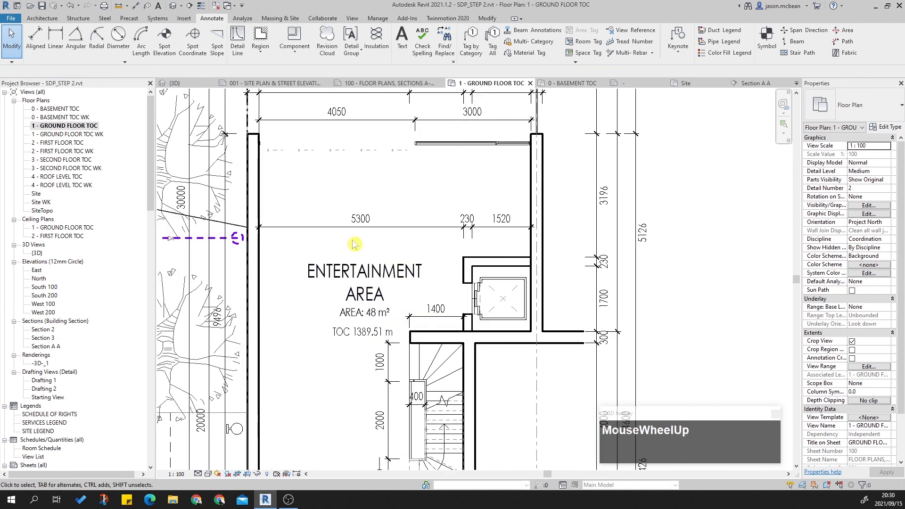
pyautogui.scroll(2, 369, 186)
pyautogui.scroll(-3, 353, 151)
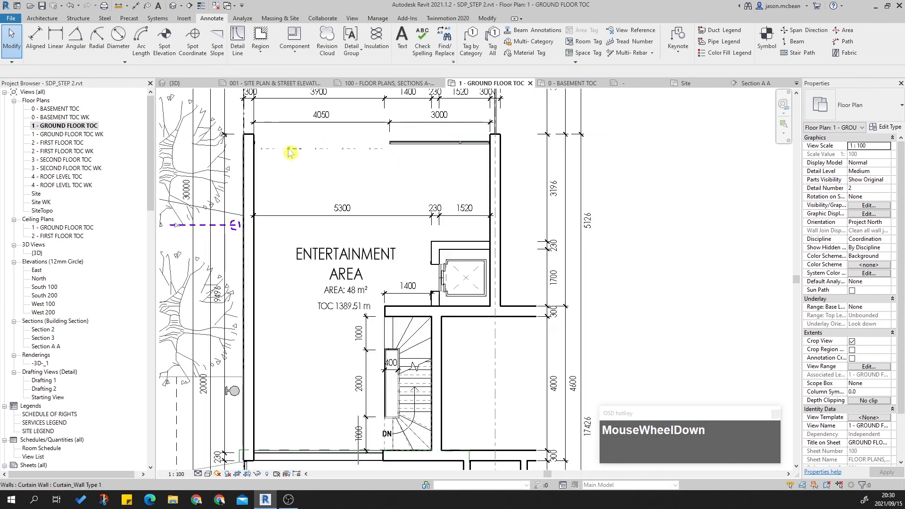
pyautogui.scroll(3, 432, 150)
pyautogui.scroll(-1, 406, 150)
# Step: Place the STACKING DOOR G detail group in the entertainment area, just inside its curtain wall
pyautogui.scroll(-11, 89, 377)
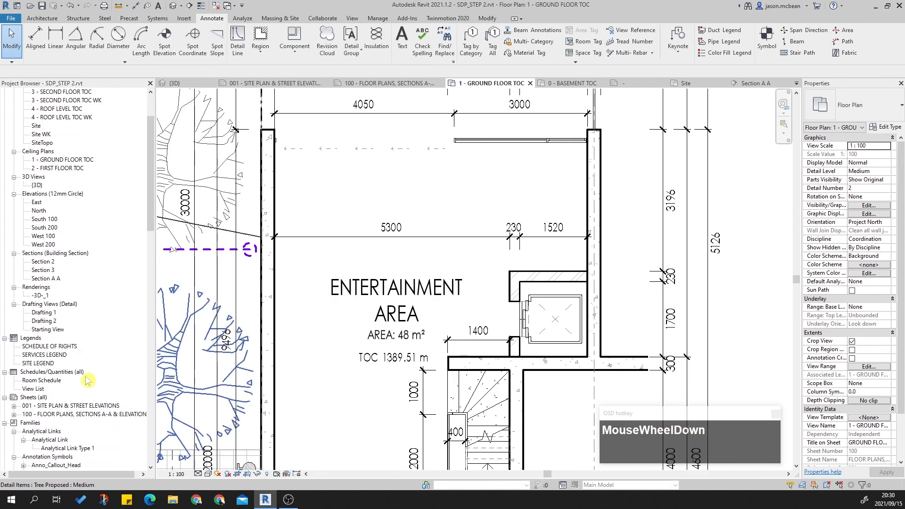
pyautogui.moveTo(152, 274); pyautogui.dragTo(154, 445)
pyautogui.click(4, 456)
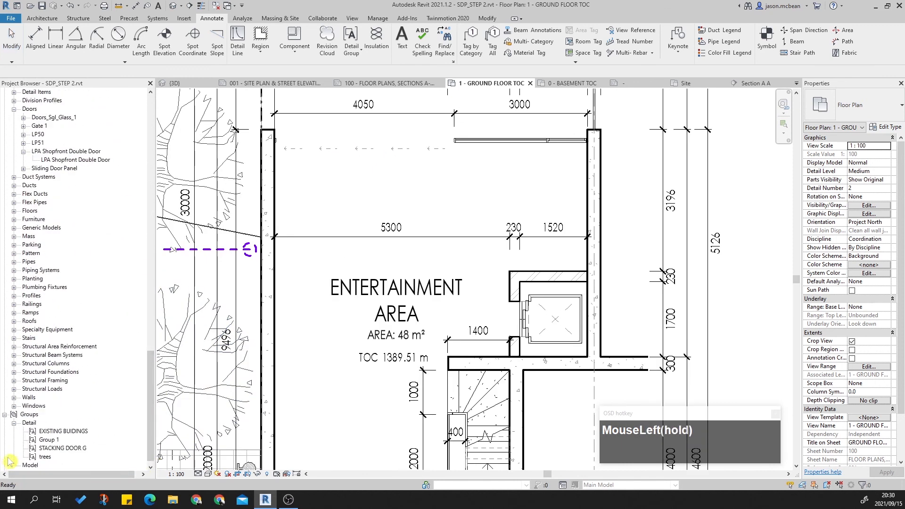
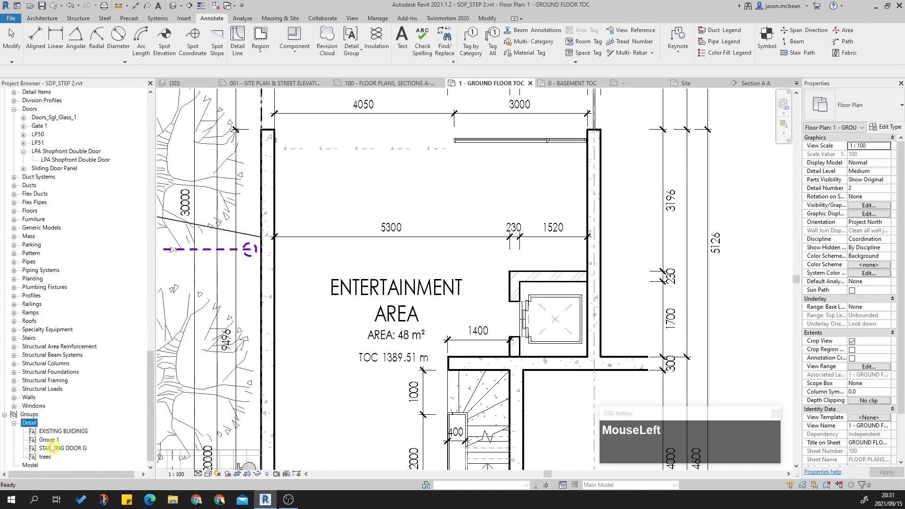
pyautogui.moveTo(65, 431); pyautogui.dragTo(61, 434)
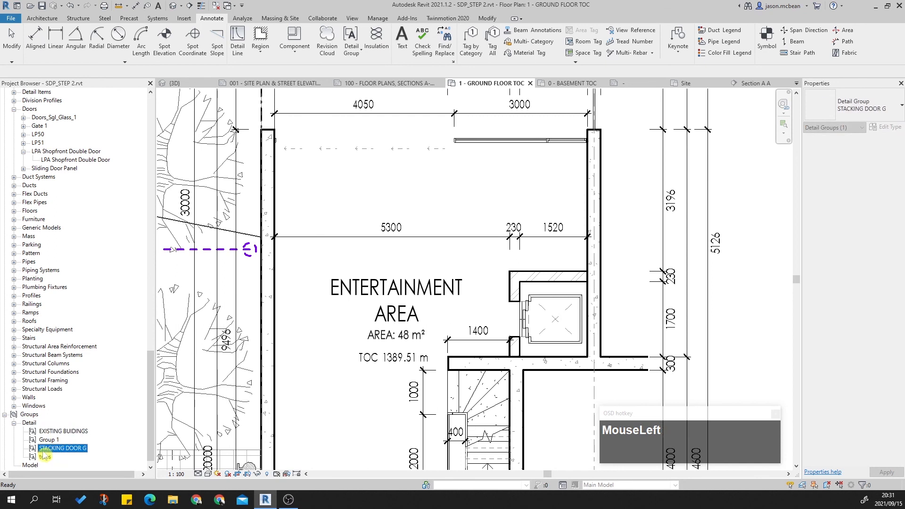
pyautogui.moveTo(364, 305); pyautogui.dragTo(355, 302)
pyautogui.moveTo(372, 193); pyautogui.dragTo(372, 193)
pyautogui.press('Escape')
# Step: Duplicate the placed stacking door's detail group type as STACKING DOOR G1
pyautogui.click(447, 212)
pyautogui.click(885, 127)
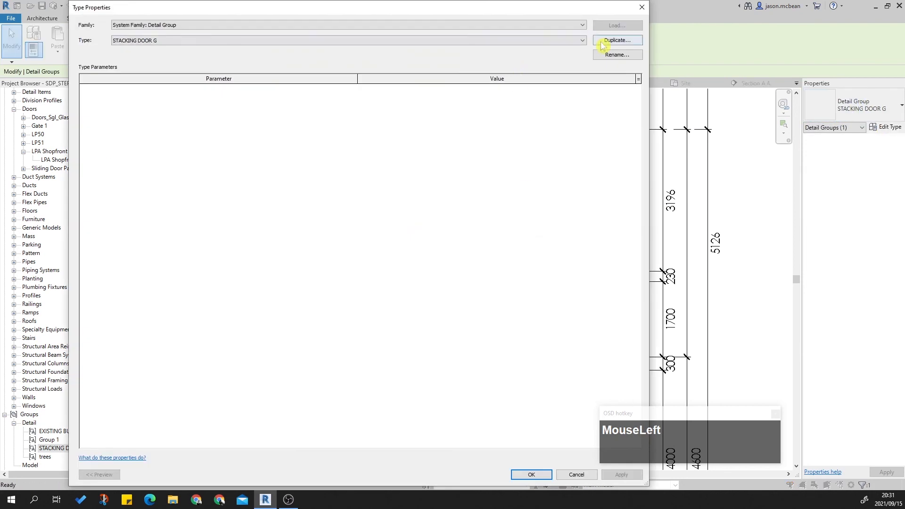
pyautogui.click(603, 40)
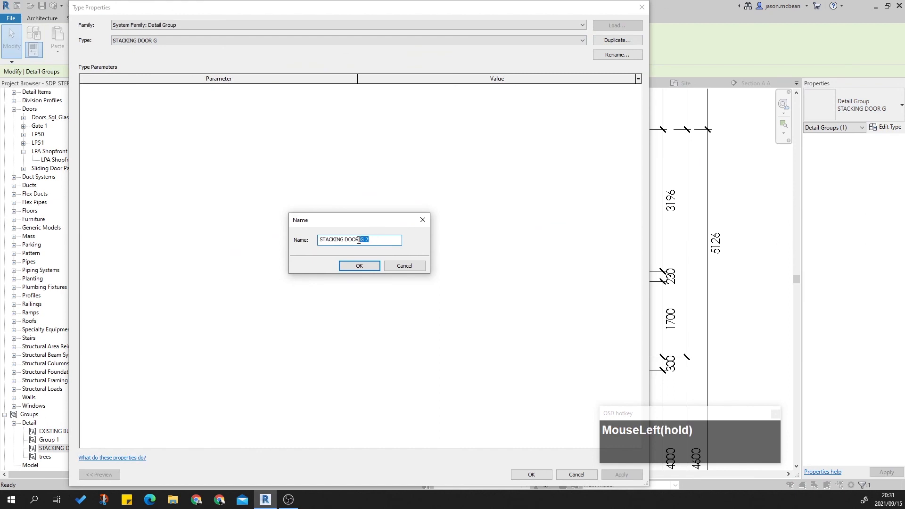
pyautogui.write('G1')
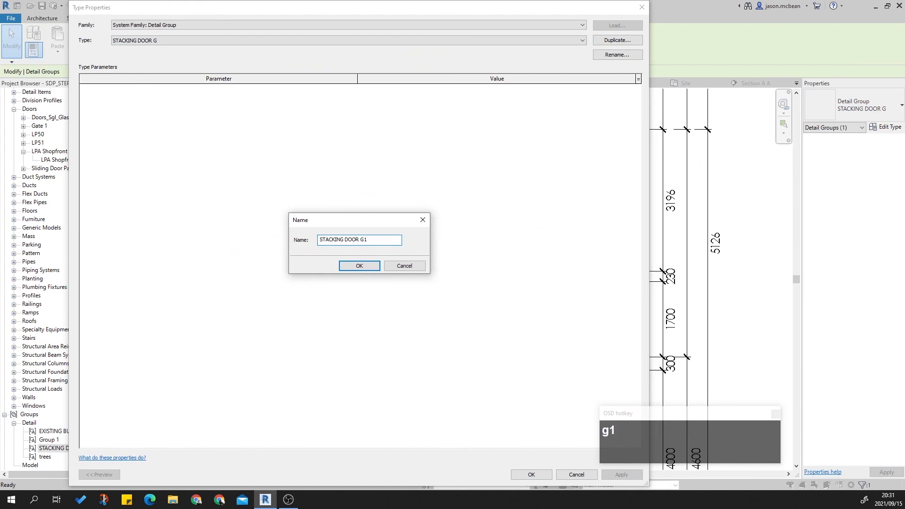
pyautogui.press('Return')
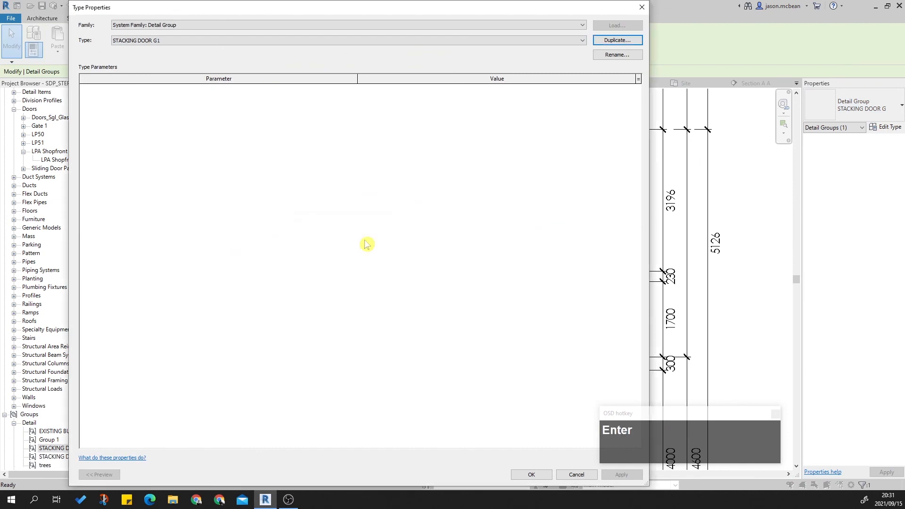
pyautogui.click(530, 475)
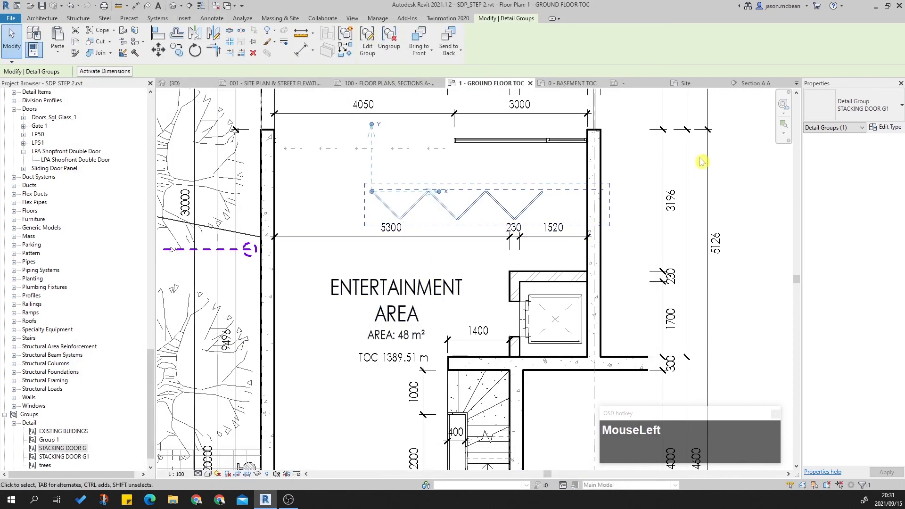
# Step: Move the STACKING DOOR G1 group so its first panel starts at the curtain wall frame against the concrete side wall
pyautogui.scroll(2, 375, 178)
pyautogui.moveTo(400, 200); pyautogui.dragTo(436, 255, button='middle')
pyautogui.click(158, 49)
pyautogui.scroll(2, 373, 250)
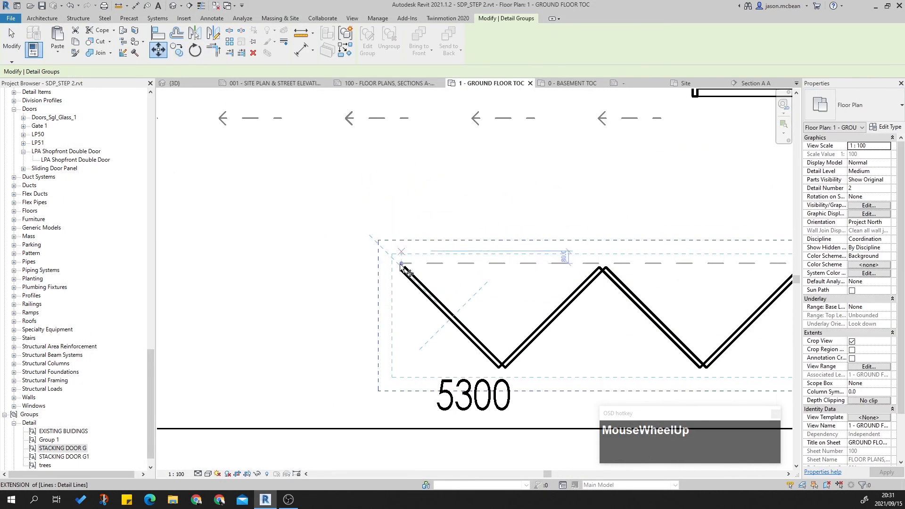
pyautogui.moveTo(399, 273); pyautogui.dragTo(470, 295)
pyautogui.scroll(-3, 470, 295)
pyautogui.scroll(4, 222, 159)
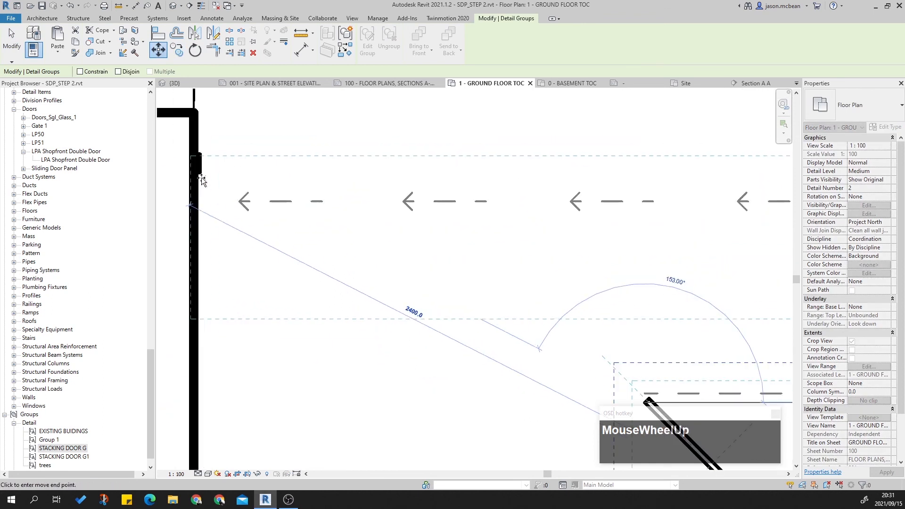
pyautogui.click(201, 173)
pyautogui.scroll(-1, 374, 230)
pyautogui.scroll(-3, 375, 230)
pyautogui.press('Escape')
pyautogui.press('Escape')
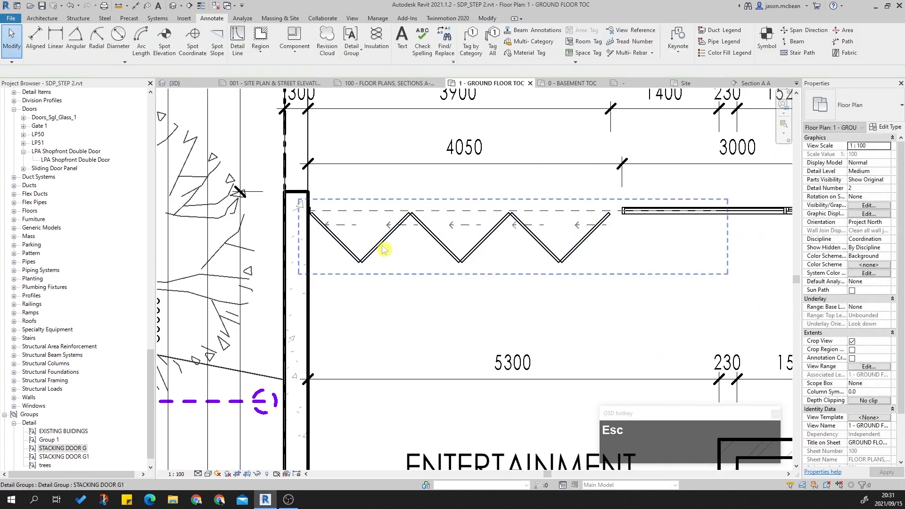
# Step: Turn on thin line display and open the STACKING DOOR G1 detail group for editing
pyautogui.click(393, 257)
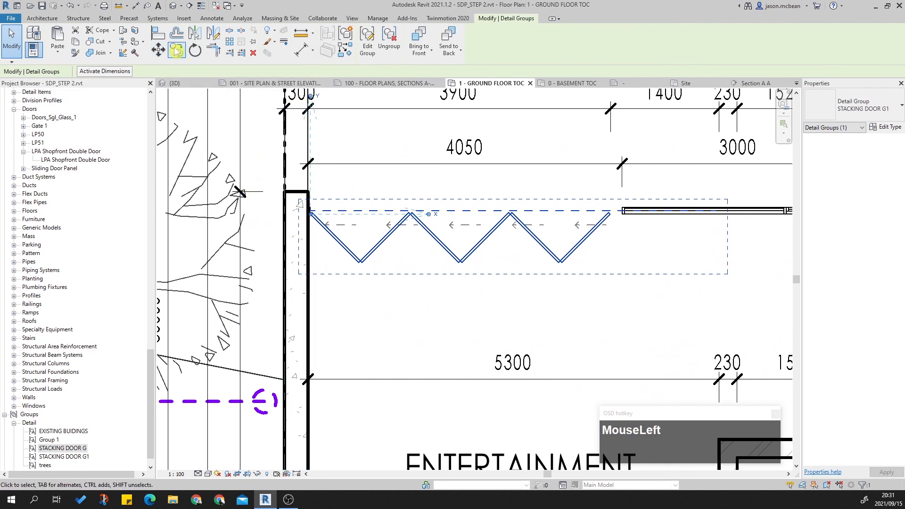
pyautogui.click(201, 5)
pyautogui.click(355, 241)
pyautogui.click(369, 254)
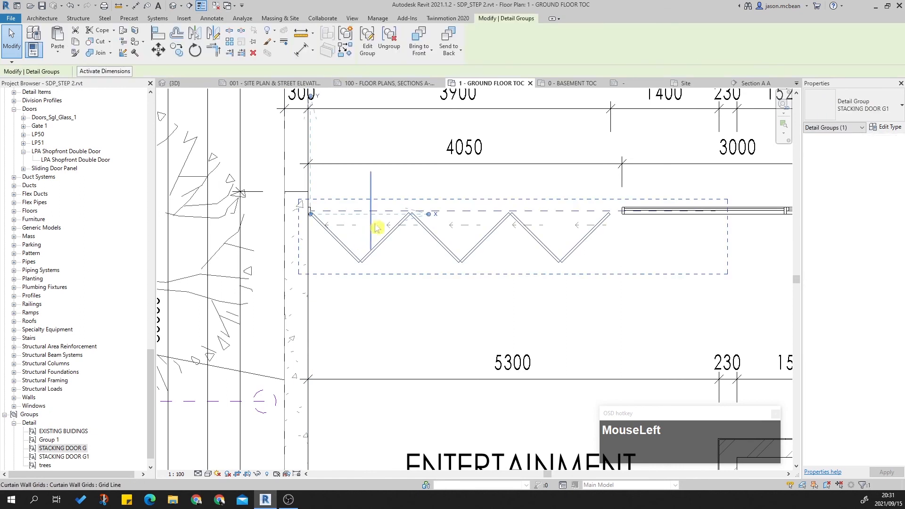
pyautogui.click(367, 43)
pyautogui.scroll(1, 453, 259)
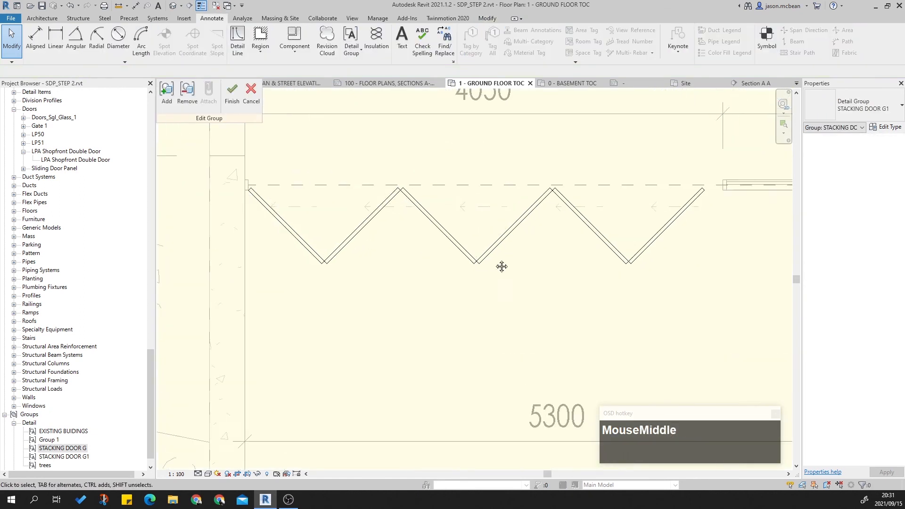
pyautogui.scroll(-1, 456, 265)
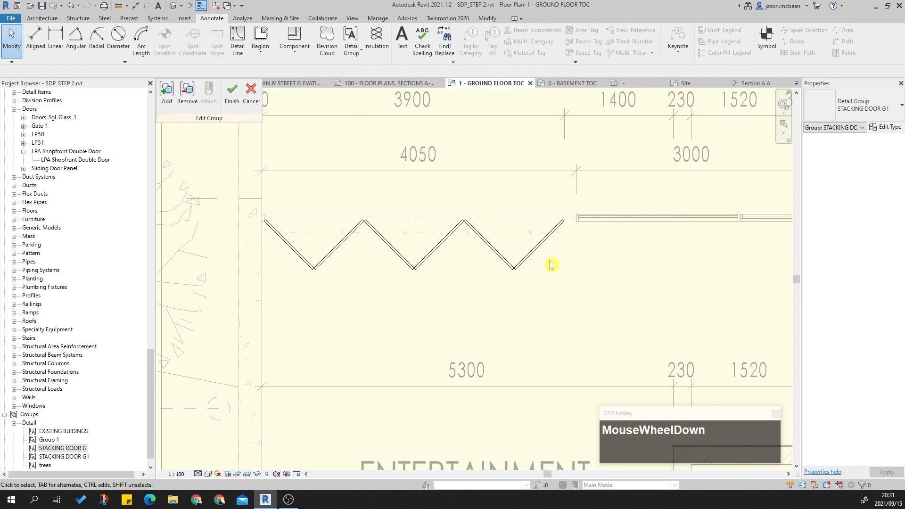
# Step: Delete the last folding panel at the stacking door's free end, farthest from the concrete side wall
pyautogui.moveTo(534, 234); pyautogui.dragTo(565, 281)
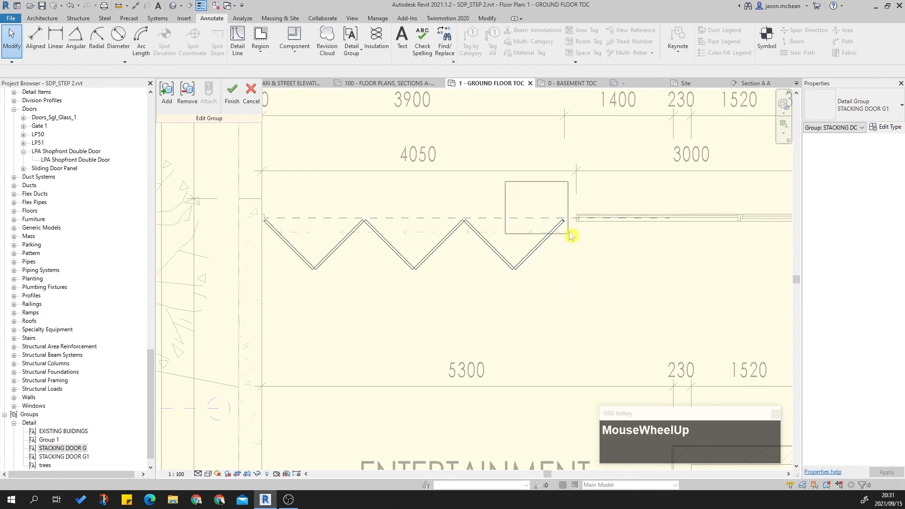
pyautogui.moveTo(569, 233); pyautogui.dragTo(571, 234)
pyautogui.scroll(2, 572, 234)
pyautogui.press('Delete')
pyautogui.moveTo(594, 290); pyautogui.dragTo(523, 198)
pyautogui.press('Delete')
pyautogui.scroll(2, 503, 290)
pyautogui.press('Tab')
pyautogui.scroll(-2, 518, 295)
pyautogui.press('Delete')
pyautogui.scroll(-2, 410, 265)
pyautogui.moveTo(294, 248); pyautogui.dragTo(299, 265, button='middle')
pyautogui.scroll(3, 331, 276)
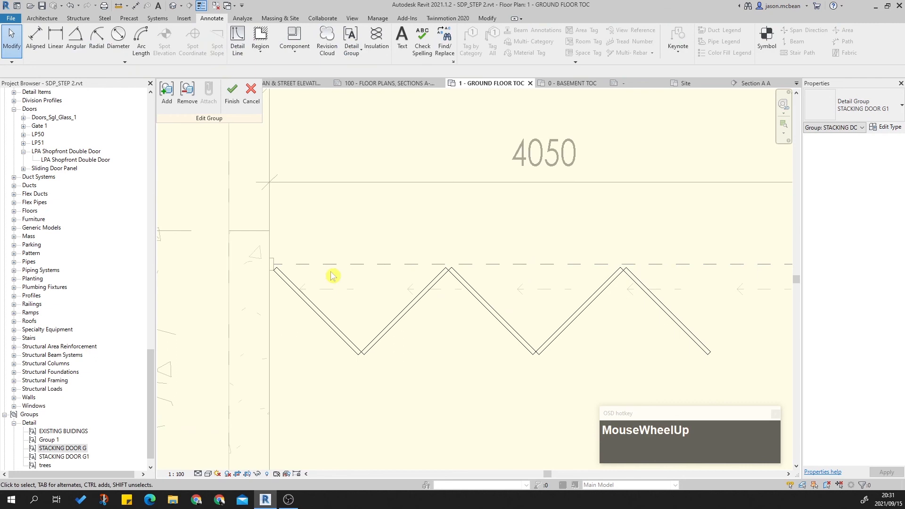
pyautogui.press('d')
pyautogui.press('i')
pyautogui.click(377, 278)
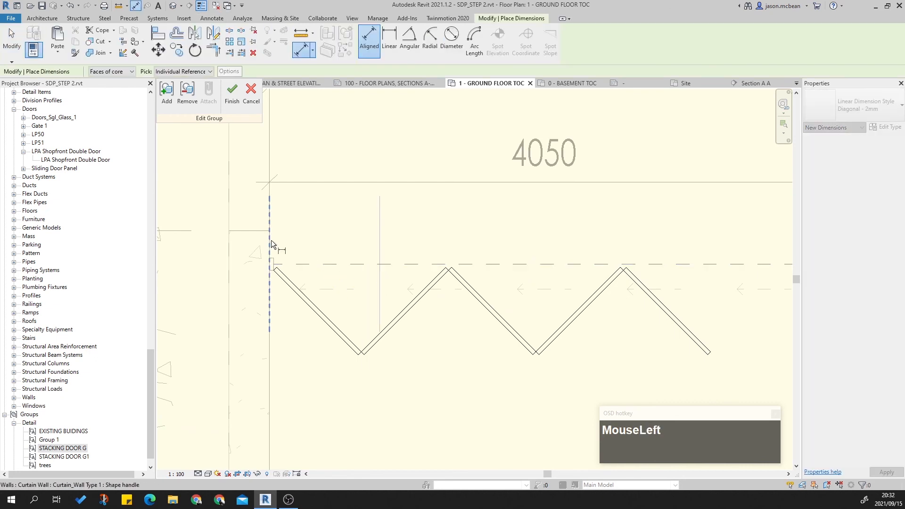
pyautogui.press('Tab')
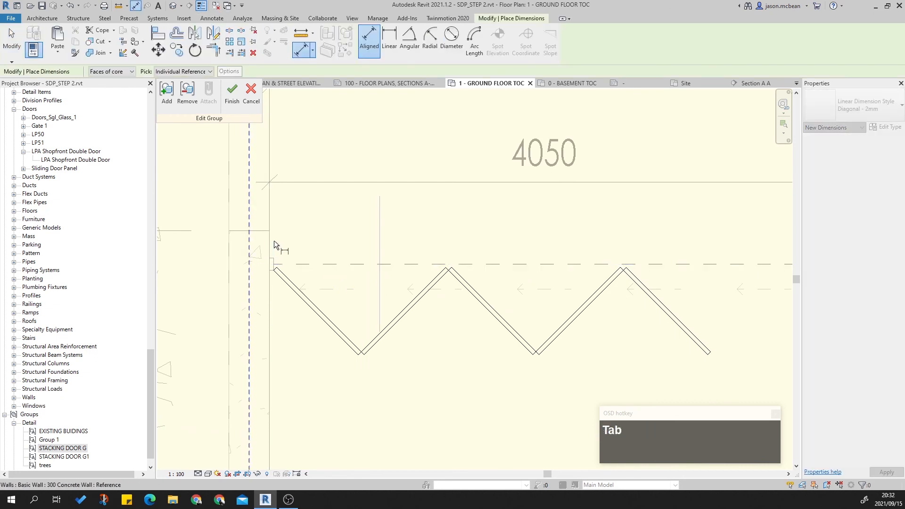
pyautogui.press('Escape')
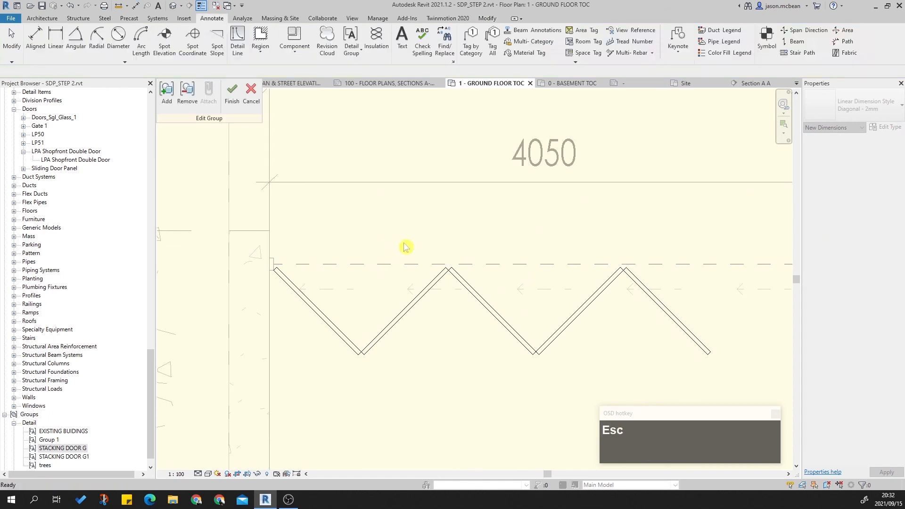
pyautogui.press('Escape')
# Step: Add an aligned dimension between the first two curtain wall grid lines above the stacking door
pyautogui.press('d')
pyautogui.press('i')
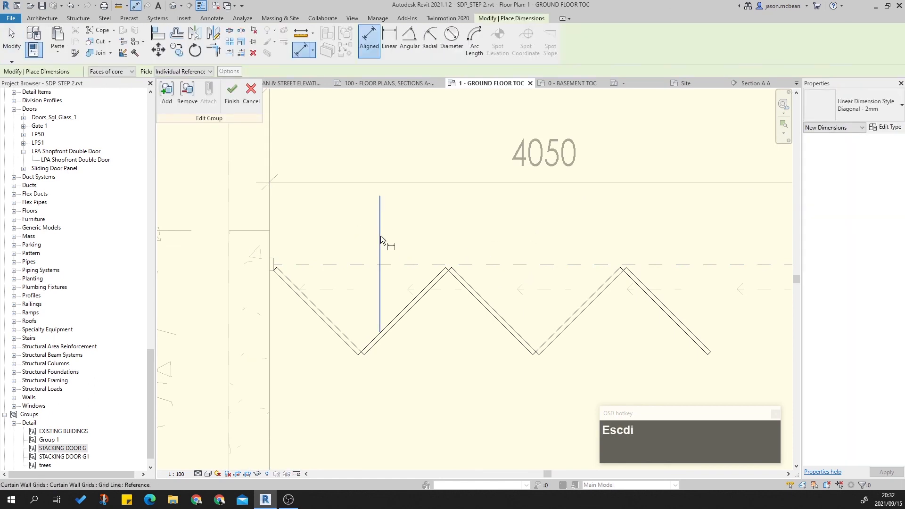
pyautogui.click(380, 236)
pyautogui.click(493, 236)
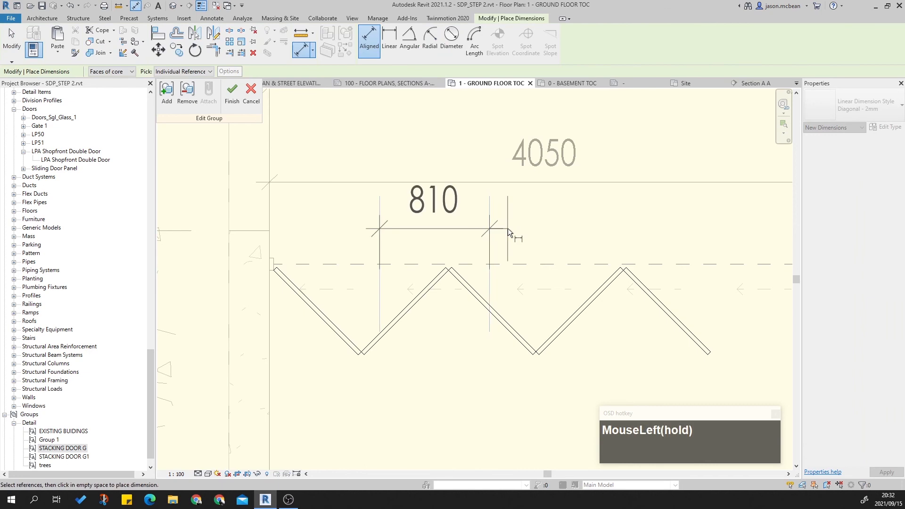
pyautogui.scroll(-1, 508, 233)
pyautogui.click(509, 238)
pyautogui.press('Escape')
pyautogui.scroll(2, 495, 251)
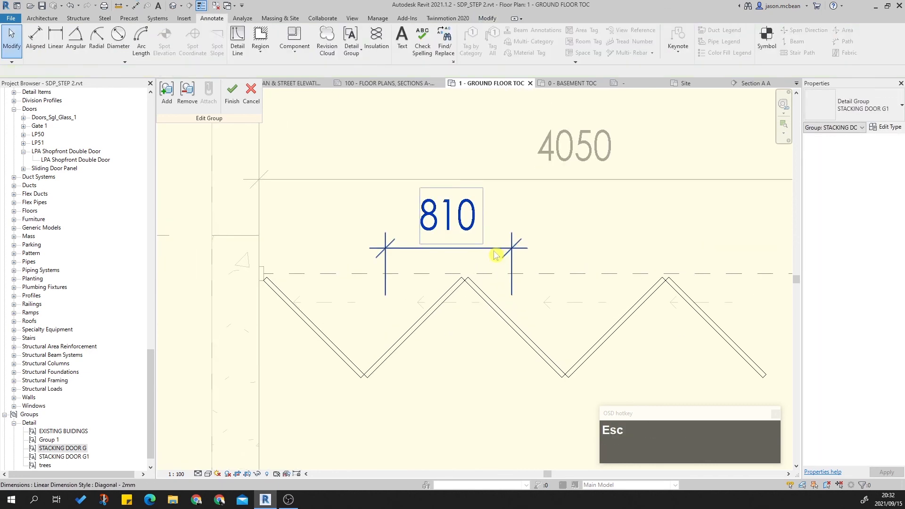
# Step: Delete the 810 mm dimension between the curtain wall grid lines above the stacking door
pyautogui.scroll(-1, 495, 178)
pyautogui.press('Delete')
pyautogui.scroll(1, 626, 290)
pyautogui.scroll(1, 589, 295)
pyautogui.press('Escape')
# Step: Shorten the last folding panel at the stacking door's free end to 810 mm, matching the curtain wall grid spacing
pyautogui.scroll(3, 600, 311)
pyautogui.click(589, 311)
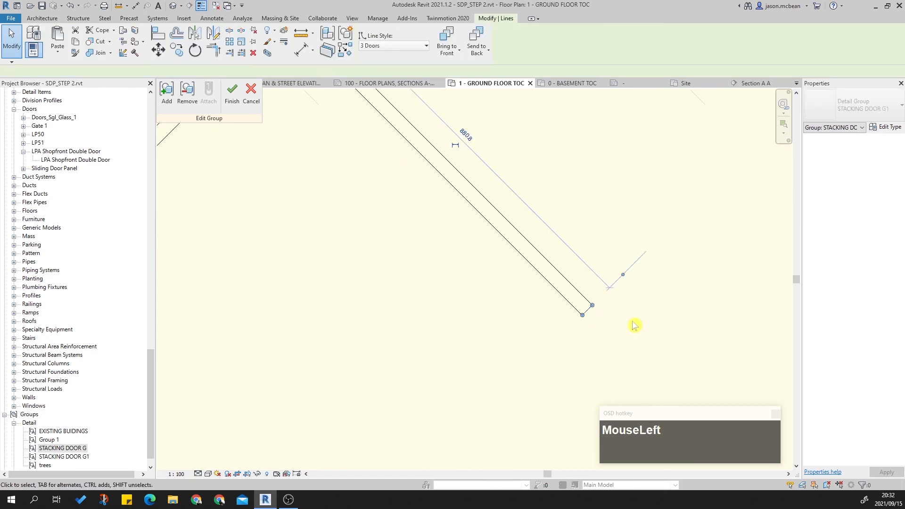
pyautogui.scroll(-2, 580, 233)
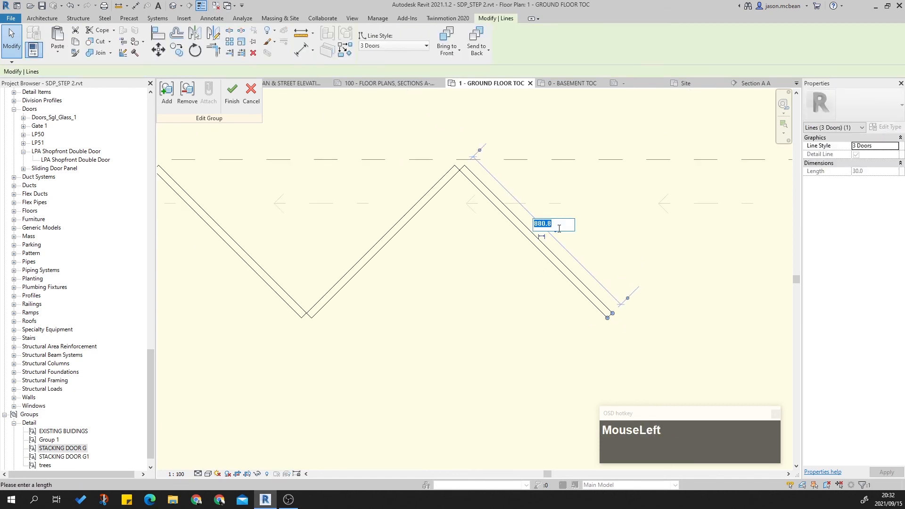
pyautogui.scroll(-2, 572, 252)
pyautogui.press('Escape')
# Step: Delete all the other folding panels and their leftover end lines, keeping only the shortened panel
pyautogui.press('Tab')
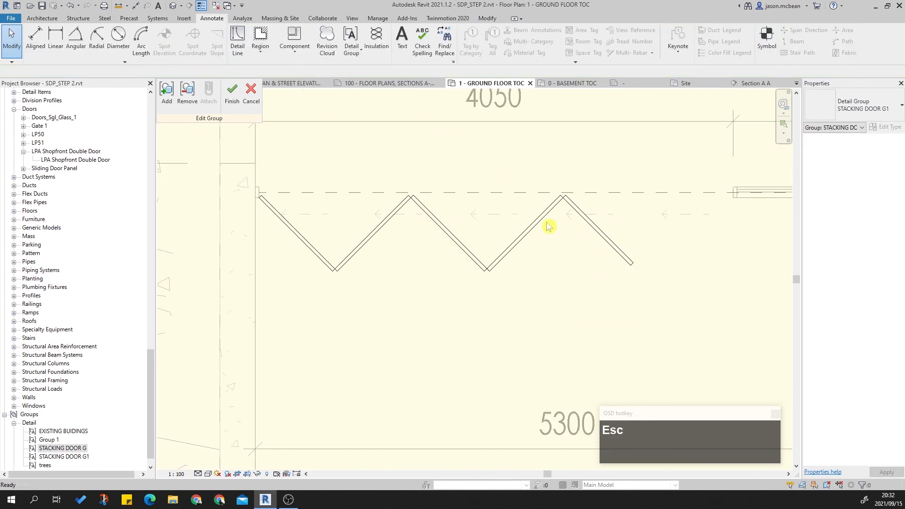
pyautogui.click(531, 233)
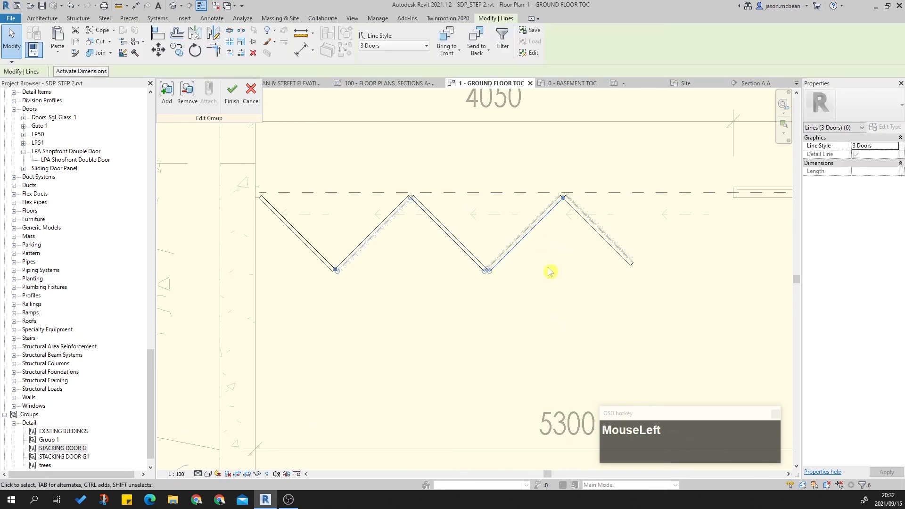
pyautogui.click(552, 283)
pyautogui.moveTo(536, 313); pyautogui.dragTo(411, 236)
pyautogui.moveTo(340, 219); pyautogui.dragTo(340, 218)
pyautogui.press('Delete')
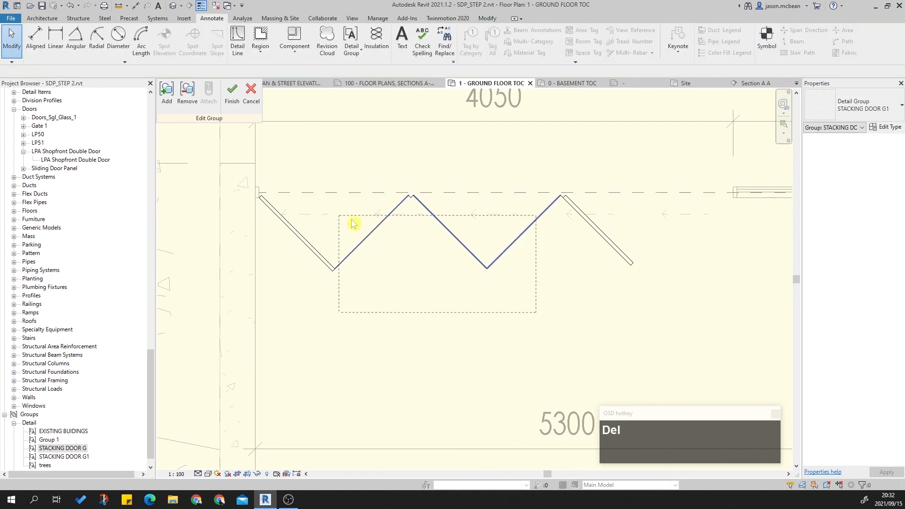
pyautogui.moveTo(206, 183); pyautogui.dragTo(498, 308)
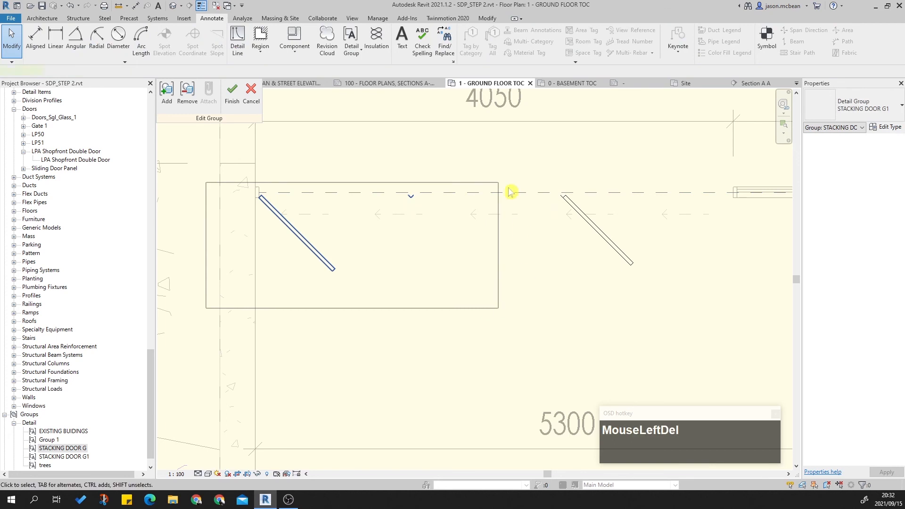
pyautogui.press('Delete')
pyautogui.scroll(3, 551, 200)
pyautogui.moveTo(527, 160); pyautogui.dragTo(576, 212)
pyautogui.press('Delete')
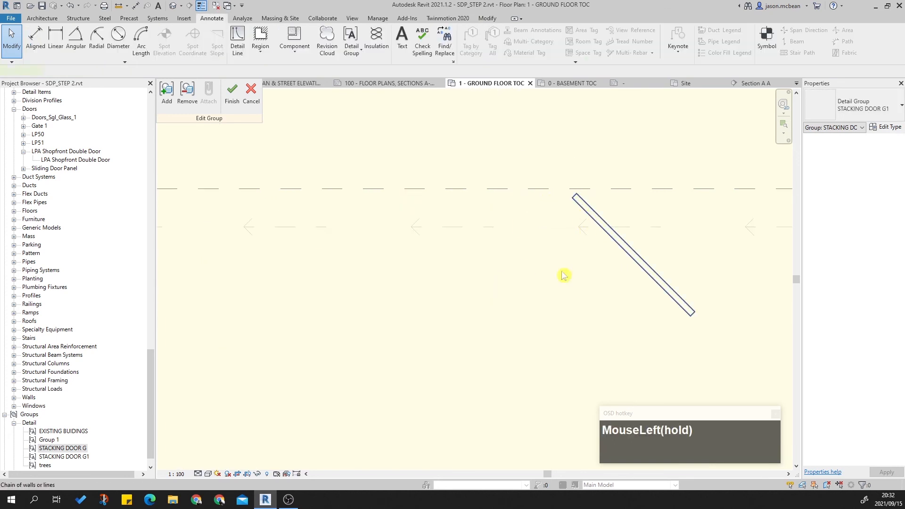
# Step: Move the remaining folding panel by its upper corner to the corner of the curtain wall mullion at the concrete side wall
pyautogui.click(583, 213)
pyautogui.scroll(2, 573, 197)
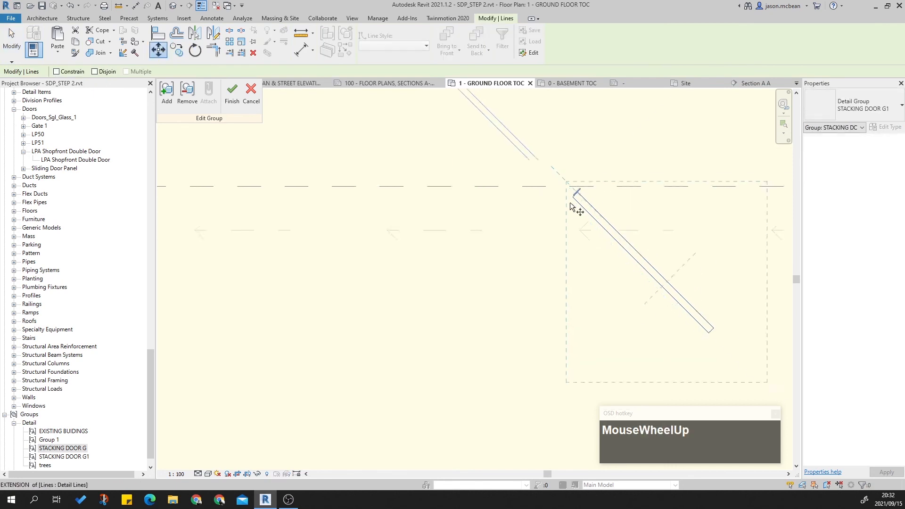
pyautogui.click(573, 194)
pyautogui.scroll(-3, 694, 210)
pyautogui.moveTo(310, 217); pyautogui.dragTo(545, 231, button='middle')
pyautogui.scroll(3, 512, 226)
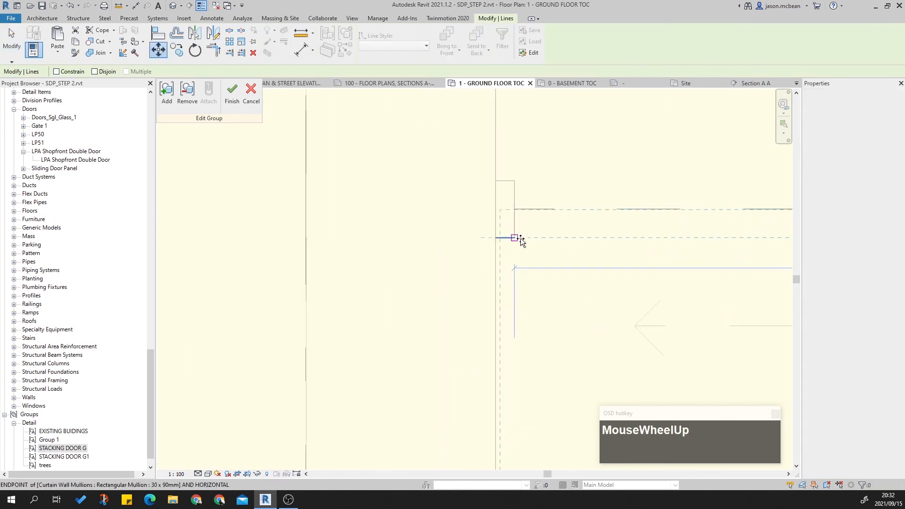
pyautogui.moveTo(426, 227); pyautogui.dragTo(394, 238, button='middle')
pyautogui.scroll(-2, 398, 208)
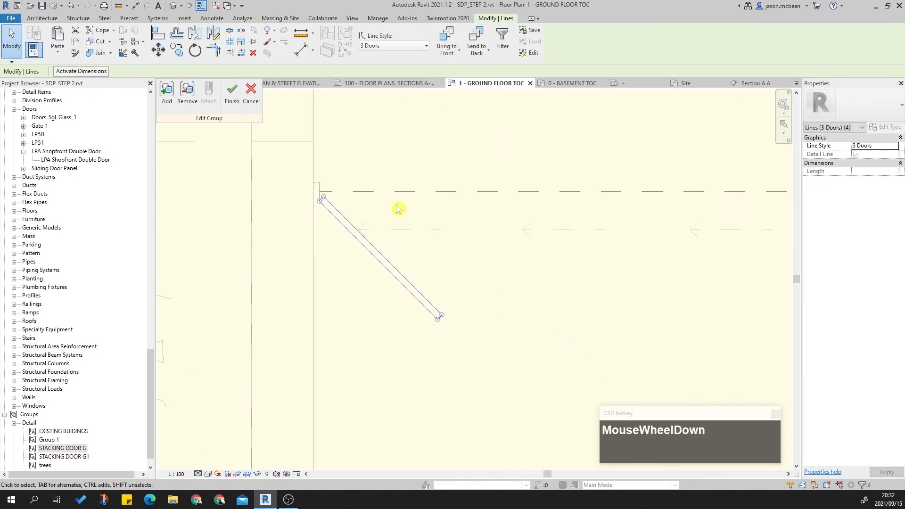
# Step: Mirror a copy of the folding panel about a vertical axis through its lower end to form a V-shaped pair
pyautogui.click(442, 315)
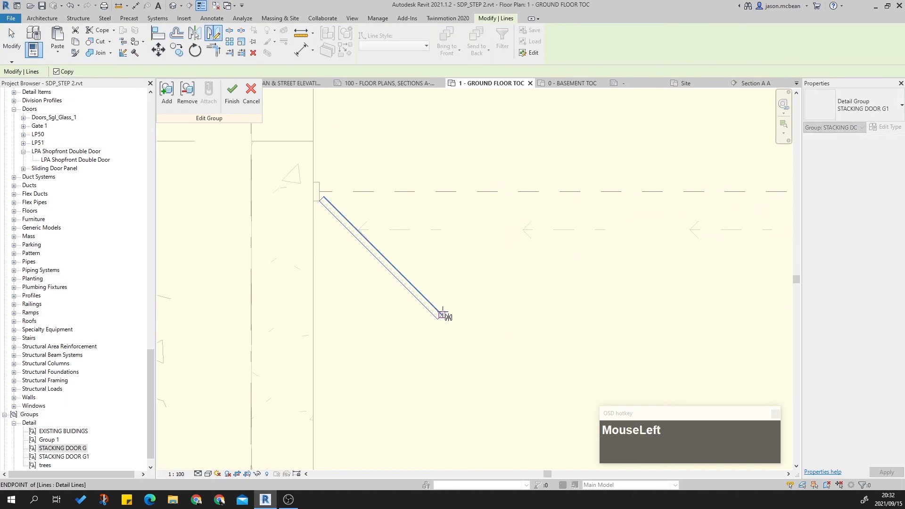
pyautogui.click(442, 250)
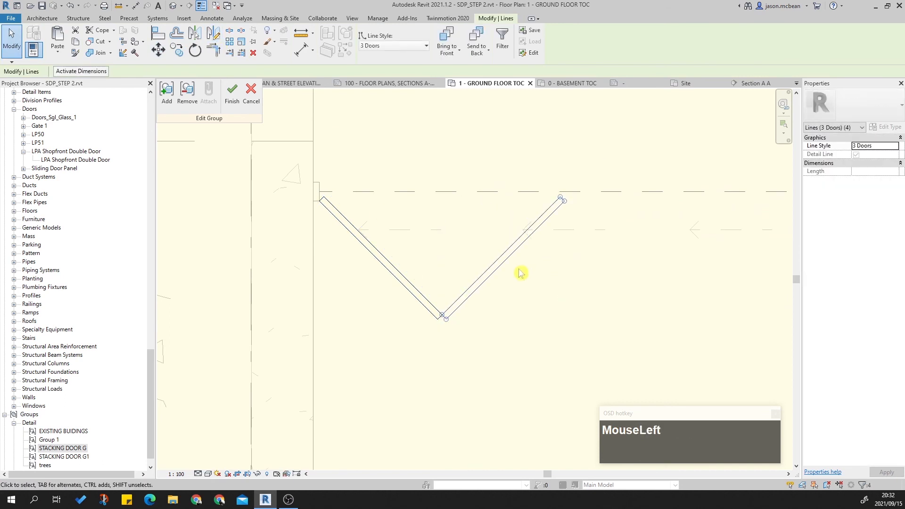
pyautogui.scroll(-3, 471, 269)
pyautogui.press('Escape')
# Step: Mirror a copy of the panel pair about a vertical axis through its free upper end to make four folding panels
pyautogui.moveTo(317, 201); pyautogui.dragTo(546, 308)
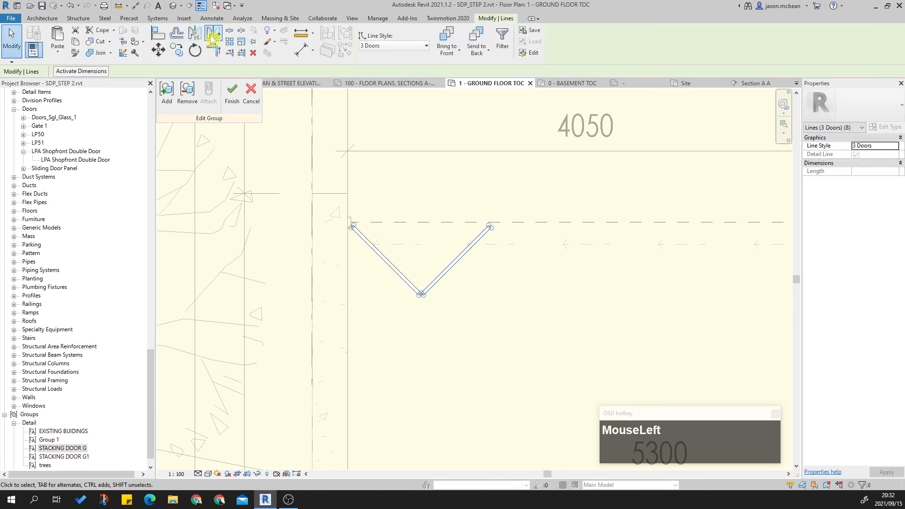
pyautogui.click(212, 37)
pyautogui.scroll(2, 478, 222)
pyautogui.click(480, 221)
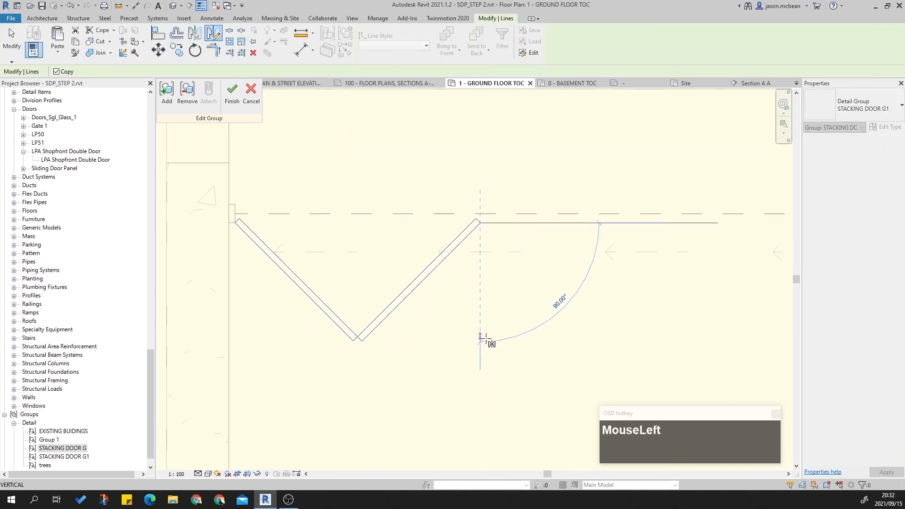
pyautogui.click(481, 343)
pyautogui.scroll(-2, 396, 313)
pyautogui.press('Escape')
pyautogui.scroll(-1, 406, 313)
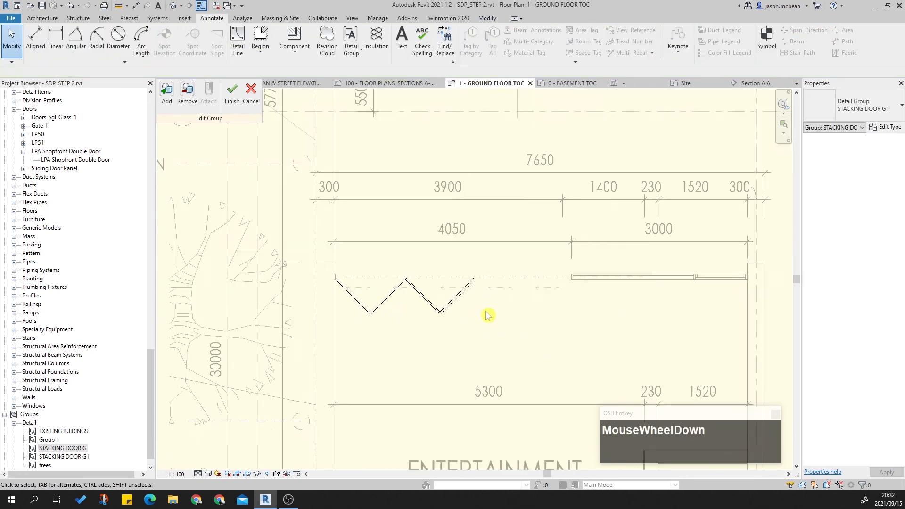
# Step: Mirror the last folding panel about its free end to add a fifth panel, and finish editing the detail group
pyautogui.scroll(2, 542, 295)
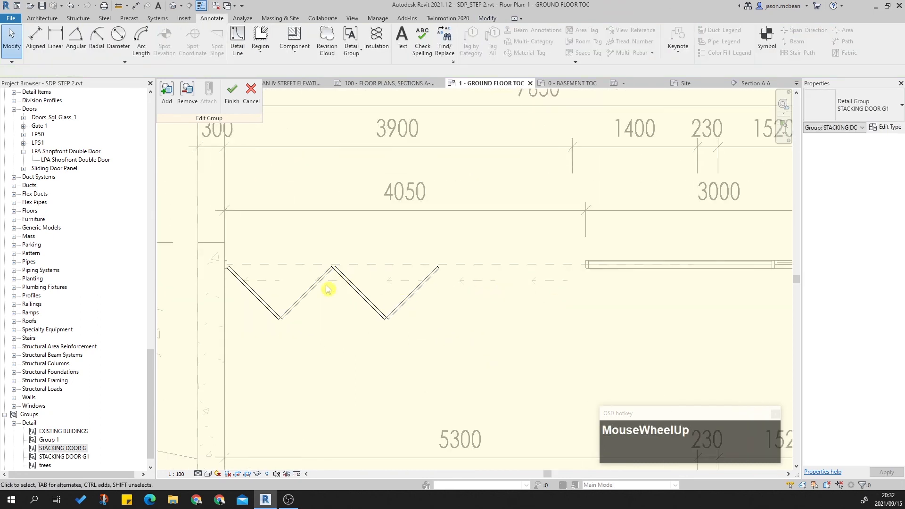
pyautogui.click(414, 271)
pyautogui.press('Escape')
pyautogui.press('Tab')
pyautogui.click(419, 289)
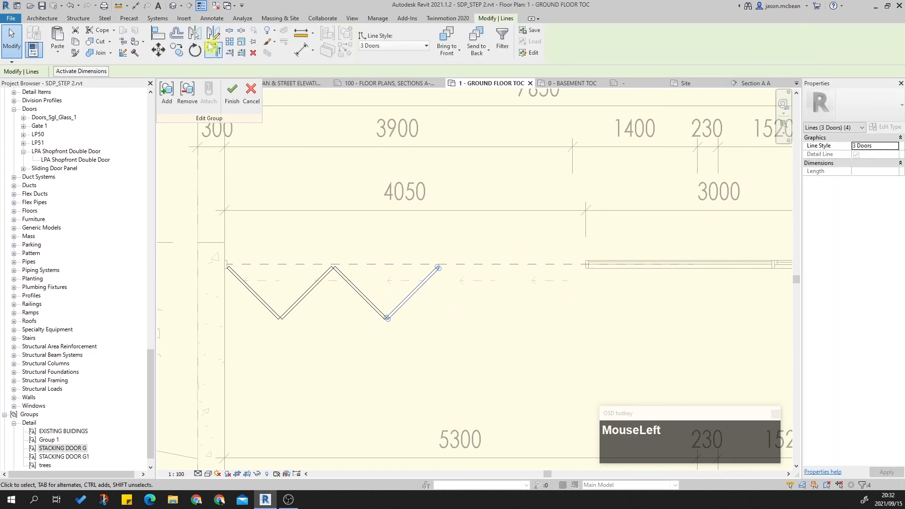
pyautogui.scroll(2, 552, 325)
pyautogui.click(339, 221)
pyautogui.click(340, 304)
pyautogui.scroll(-2, 356, 358)
pyautogui.press('Escape')
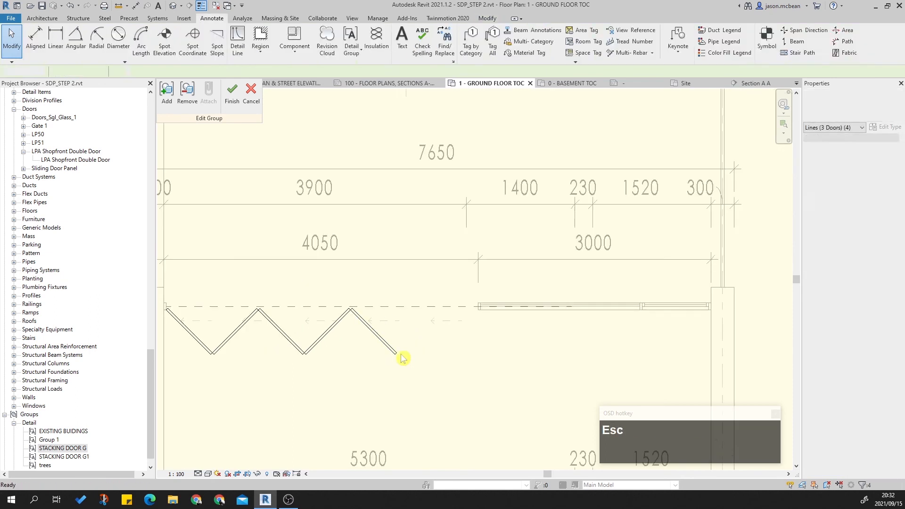
pyautogui.click(231, 97)
pyautogui.press('Escape')
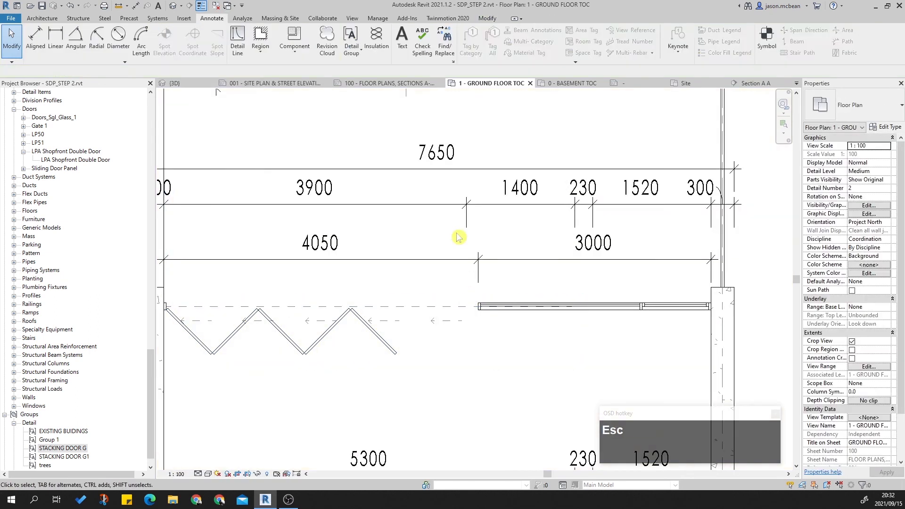
# Step: Review the entertainment area, lift and staircase on the ground floor plan for missing annotations
pyautogui.scroll(-3, 448, 344)
pyautogui.moveTo(448, 343); pyautogui.dragTo(537, 204, button='middle')
pyautogui.scroll(-4, 536, 204)
pyautogui.moveTo(533, 369); pyautogui.dragTo(462, 337, button='middle')
pyautogui.scroll(1, 462, 337)
pyautogui.moveTo(468, 182); pyautogui.dragTo(459, 248, button='middle')
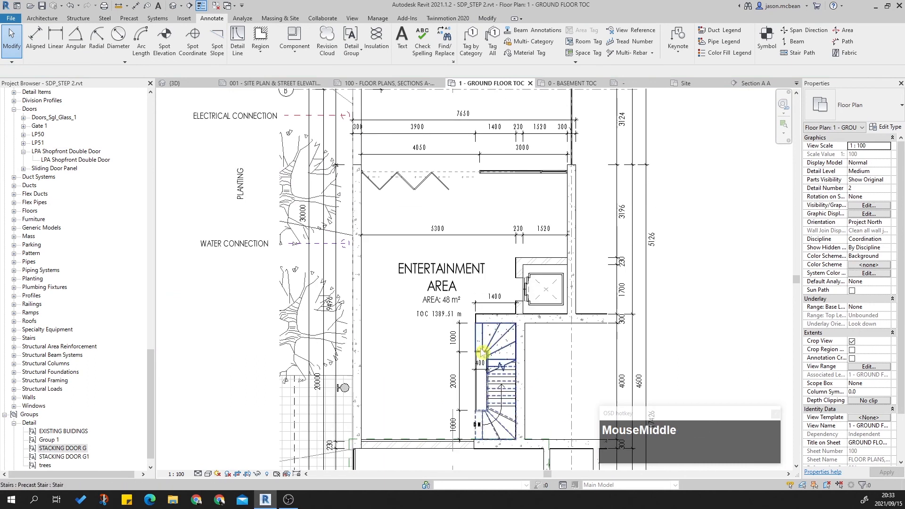
pyautogui.moveTo(438, 331); pyautogui.dragTo(342, 278, button='middle')
pyautogui.scroll(-1, 358, 320)
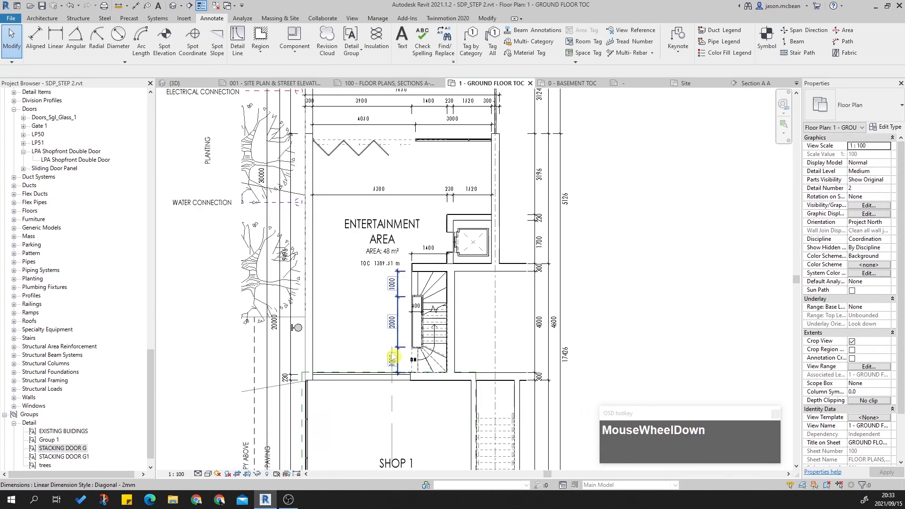
# Step: Copy the LIFT text note from the lift car on the 0 - BASEMENT TOC plan
pyautogui.click(571, 84)
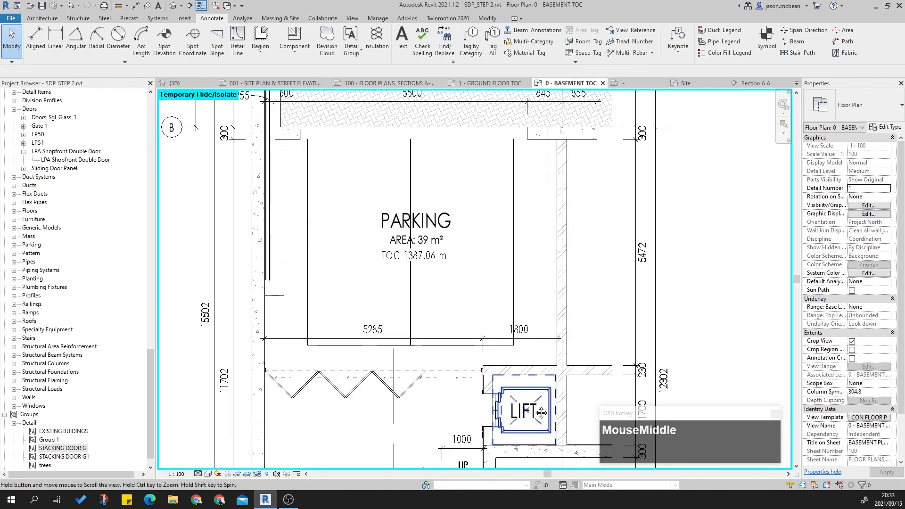
pyautogui.press('Escape')
pyautogui.moveTo(543, 432); pyautogui.dragTo(509, 324, button='middle')
pyautogui.scroll(4, 508, 324)
pyautogui.press('Tab')
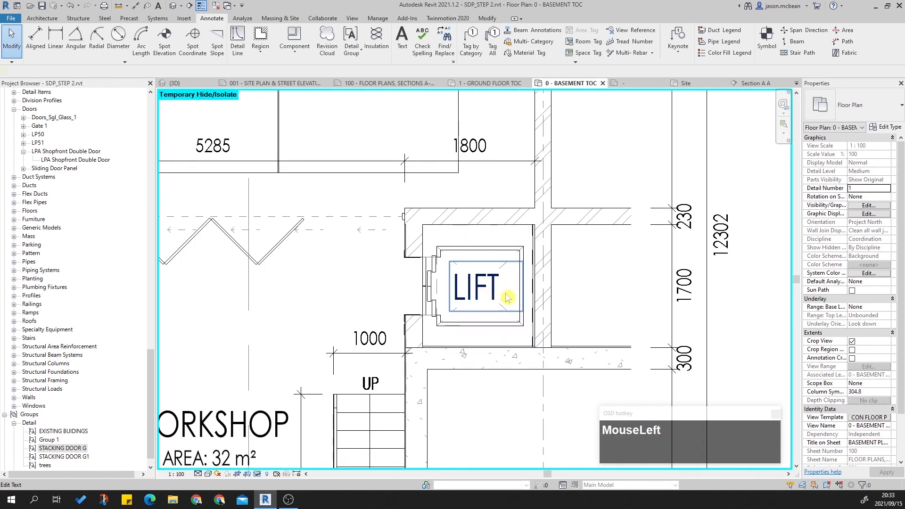
pyautogui.click(507, 297)
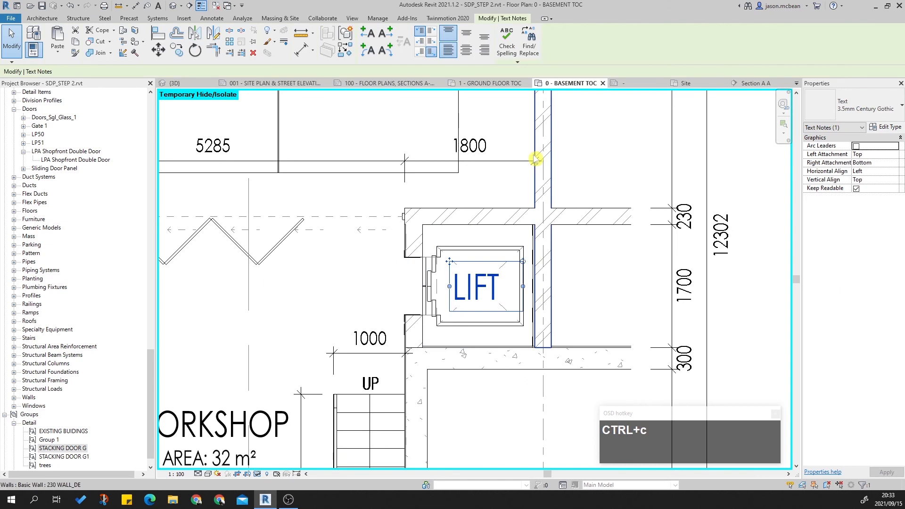
pyautogui.scroll(-2, 530, 204)
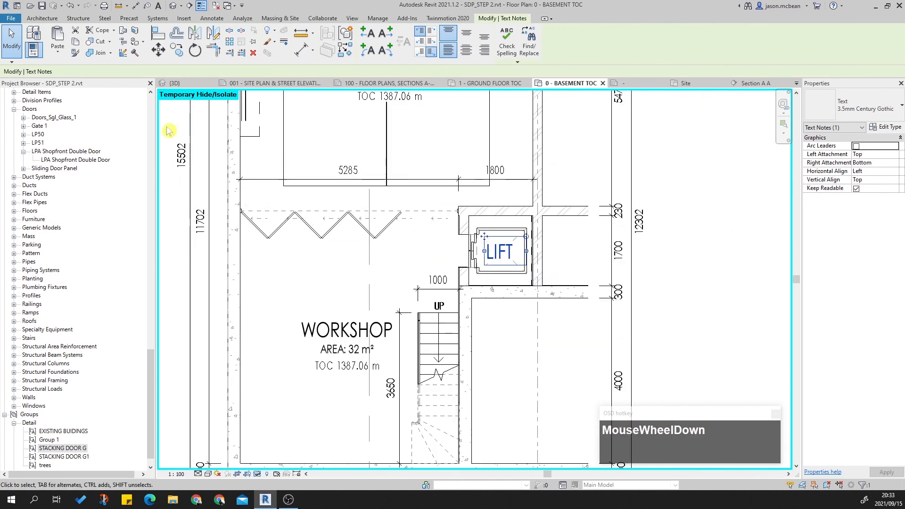
# Step: Paste the LIFT text note inside the lift car on the 1 - GROUND FLOOR TOC plan
pyautogui.click(493, 84)
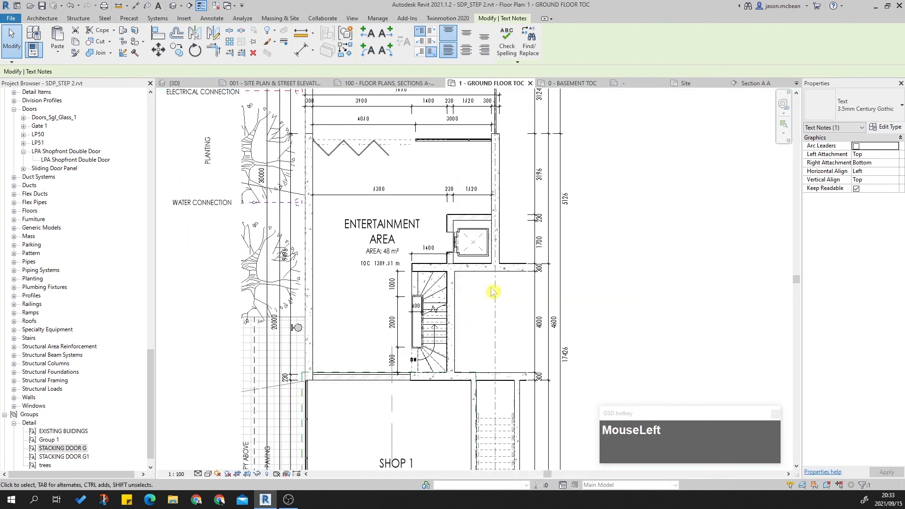
pyautogui.write('LIFT')
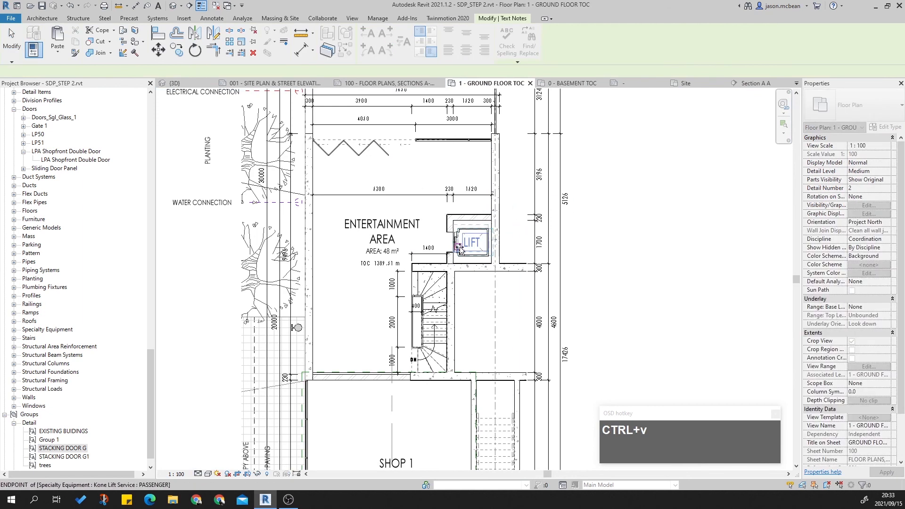
pyautogui.scroll(2, 457, 256)
pyautogui.click(505, 240)
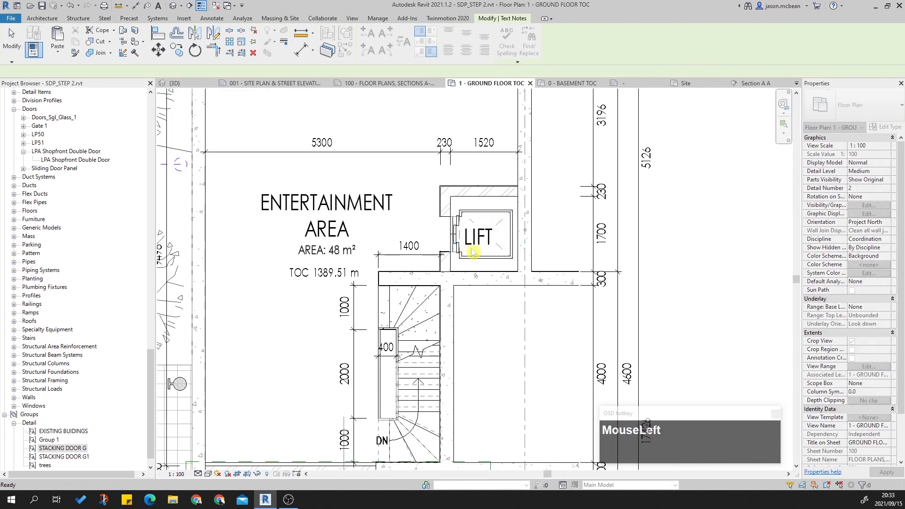
pyautogui.press('Escape')
pyautogui.scroll(1, 506, 241)
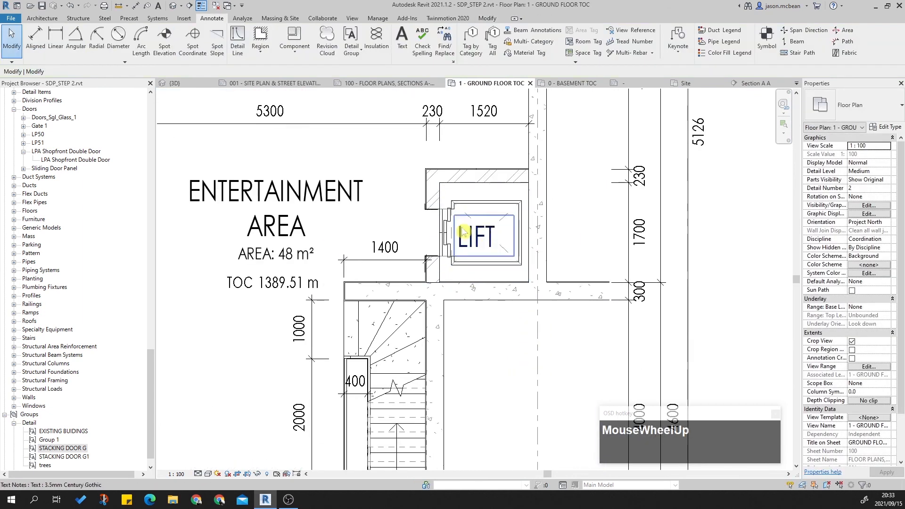
pyautogui.scroll(2, 479, 230)
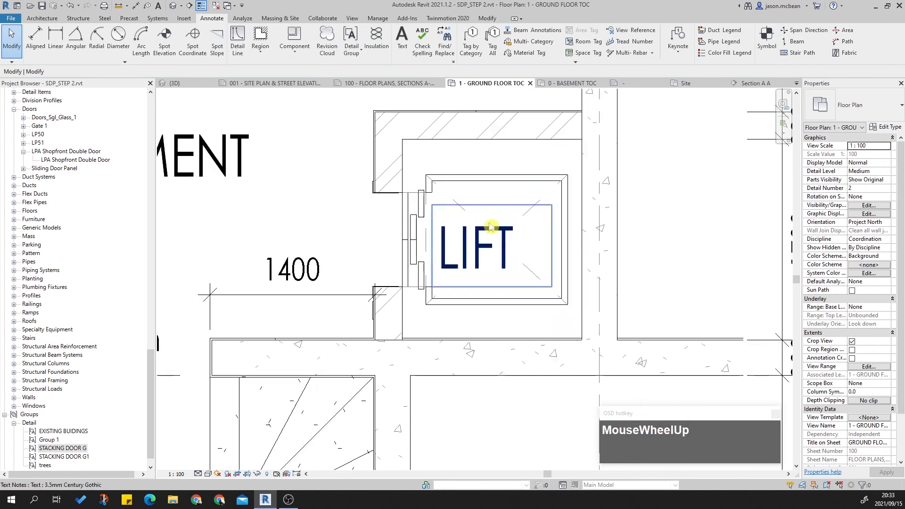
pyautogui.press('Tab')
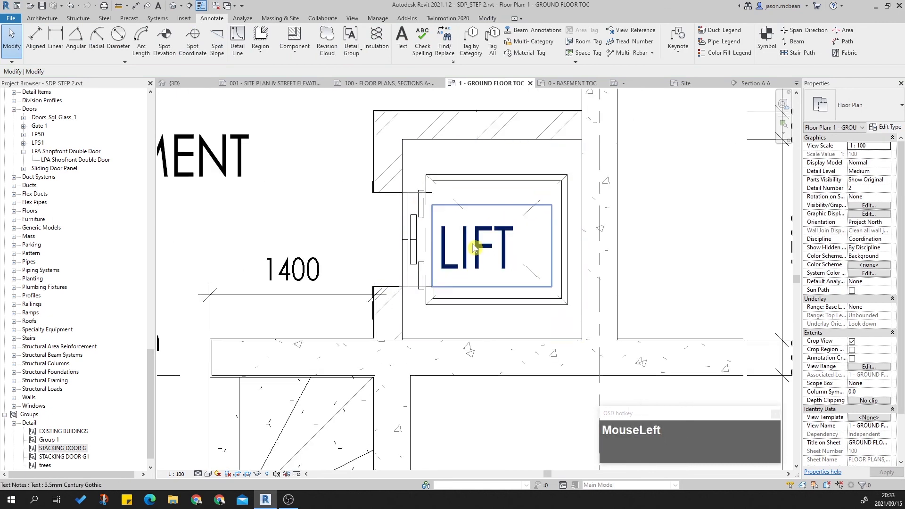
pyautogui.click(478, 246)
pyautogui.scroll(-3, 479, 238)
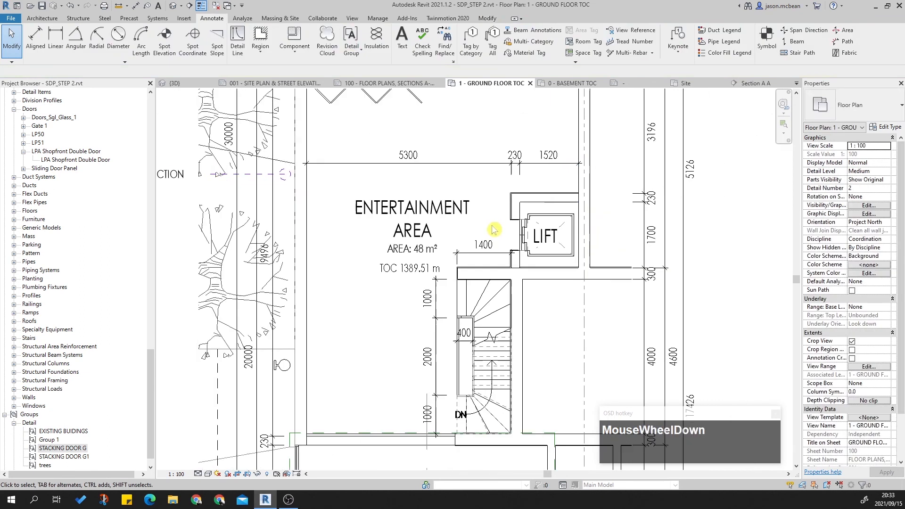
pyautogui.press('Escape')
# Step: Open the 0 - BASEMENT TOC floor plan at the lift
pyautogui.click(572, 83)
pyautogui.scroll(3, 508, 199)
pyautogui.press('Escape')
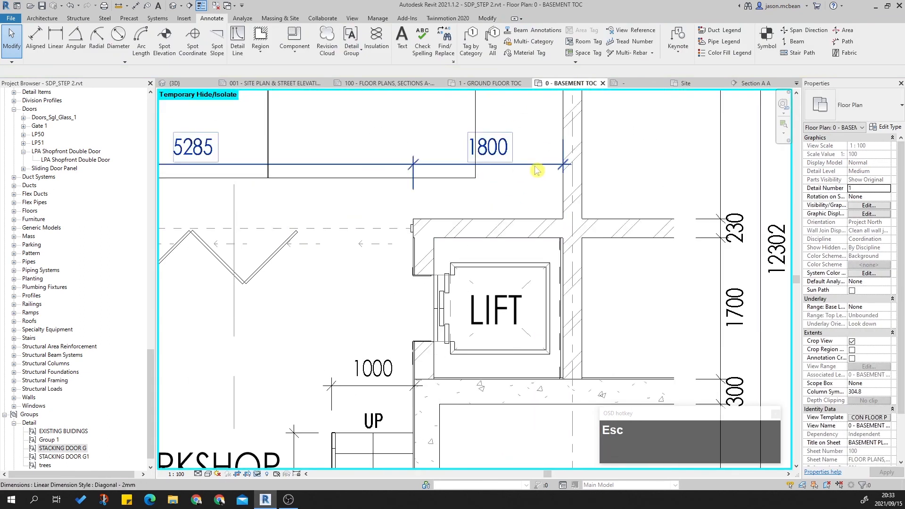
pyautogui.click(479, 176)
pyautogui.click(434, 244)
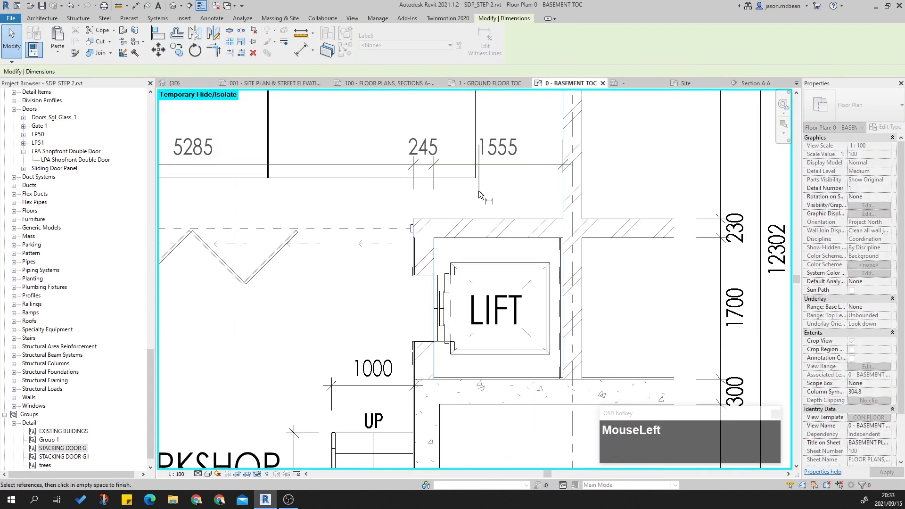
pyautogui.scroll(-3, 476, 181)
pyautogui.scroll(3, 471, 170)
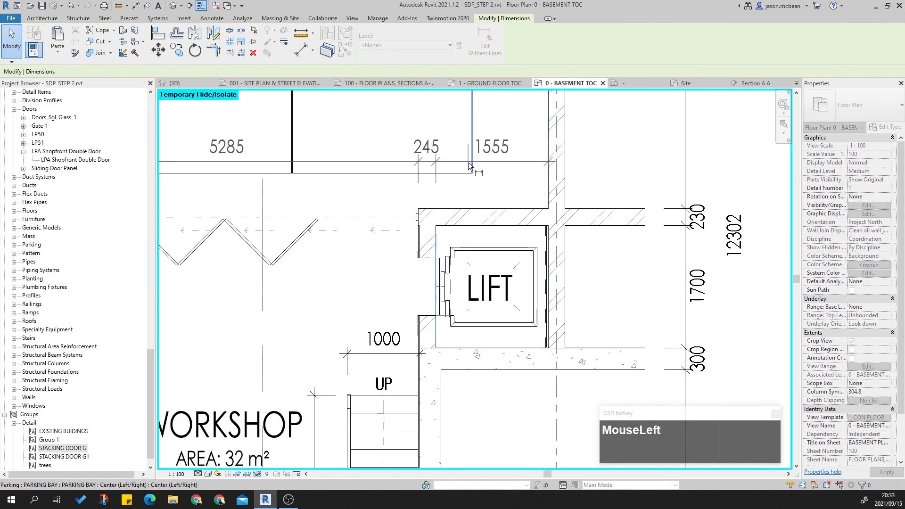
pyautogui.click(432, 234)
pyautogui.click(442, 240)
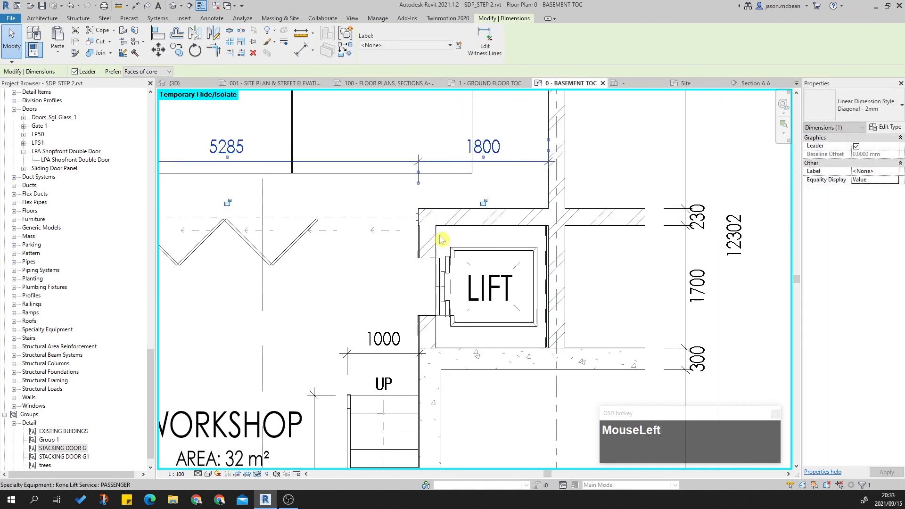
# Step: Add a witness line at the lift shaft's inner wall face to the horizontal dimension string above the lift
pyautogui.scroll(2, 443, 239)
pyautogui.press('Escape')
pyautogui.click(521, 125)
pyautogui.click(484, 42)
pyautogui.click(437, 239)
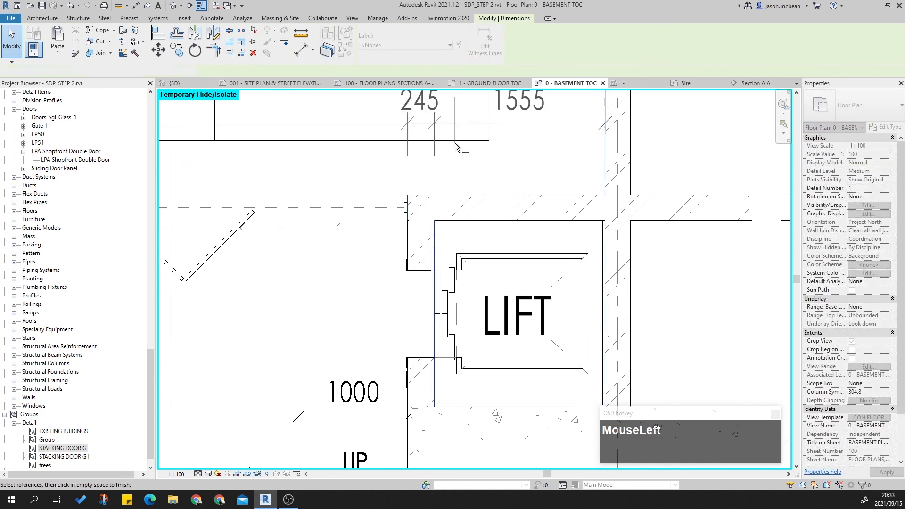
pyautogui.click(455, 144)
pyautogui.press('Escape')
# Step: Move that dimension string's witness line beside the new one onto the outer face of the lift wall
pyautogui.click(408, 122)
pyautogui.moveTo(407, 140); pyautogui.dragTo(412, 200)
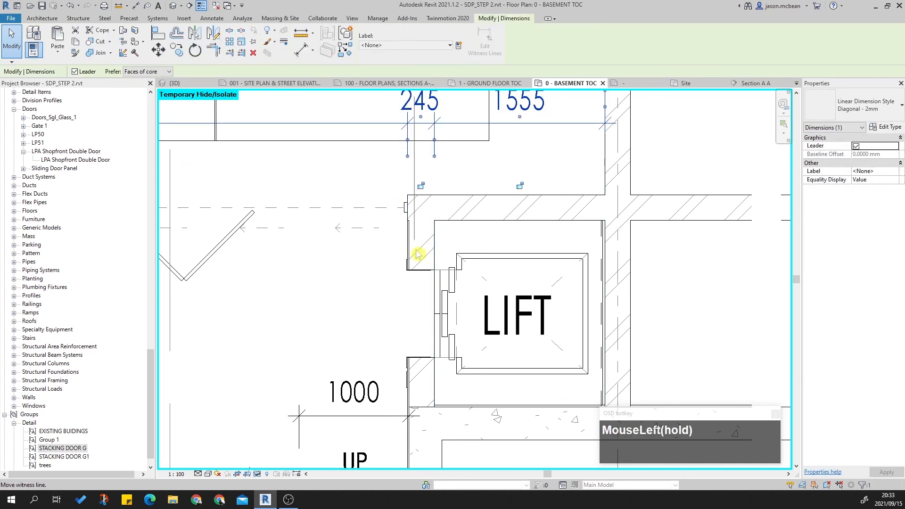
pyautogui.press('Escape')
# Step: Review the lift, workshop, staircase and surrounding dimensions on the basement plan for missing annotations
pyautogui.scroll(-3, 441, 228)
pyautogui.moveTo(471, 303)
pyautogui.mouseDown(button='middle')
pyautogui.moveTo(489, 330)
pyautogui.moveTo(501, 315)
pyautogui.mouseUp(button='middle')
pyautogui.scroll(-2, 517, 322)
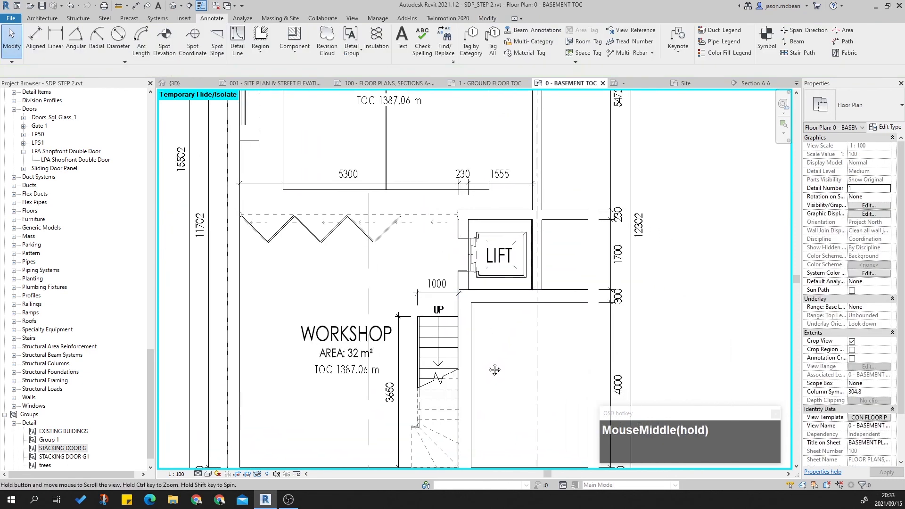
pyautogui.scroll(3, 438, 248)
pyautogui.scroll(2, 465, 330)
pyautogui.scroll(-5, 481, 319)
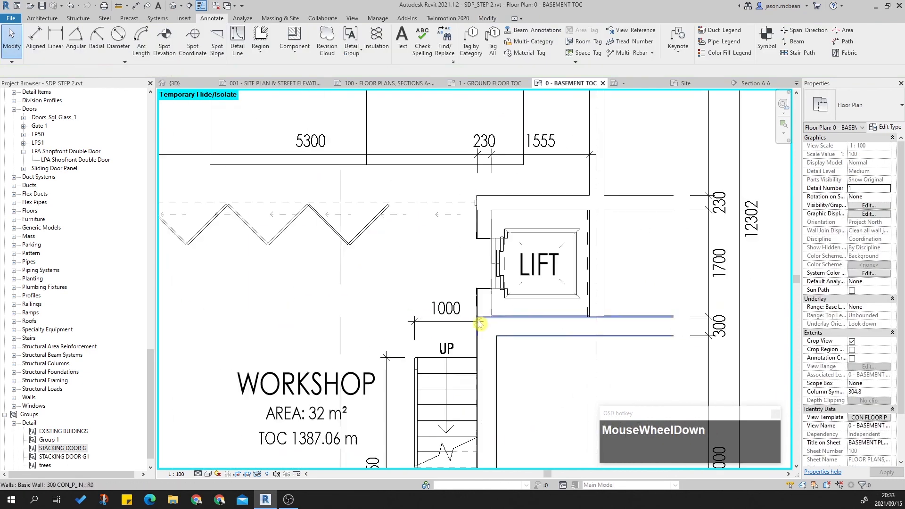
pyautogui.scroll(-2, 455, 288)
pyautogui.press('Escape')
pyautogui.scroll(3, 529, 262)
pyautogui.press('Escape')
pyautogui.scroll(-2, 603, 246)
pyautogui.moveTo(630, 306); pyautogui.dragTo(608, 259, button='middle')
pyautogui.scroll(-2, 562, 307)
pyautogui.press('Escape')
pyautogui.moveTo(622, 330); pyautogui.dragTo(555, 326, button='middle')
pyautogui.press('Escape')
pyautogui.scroll(3, 506, 390)
pyautogui.moveTo(556, 424); pyautogui.dragTo(562, 304, button='middle')
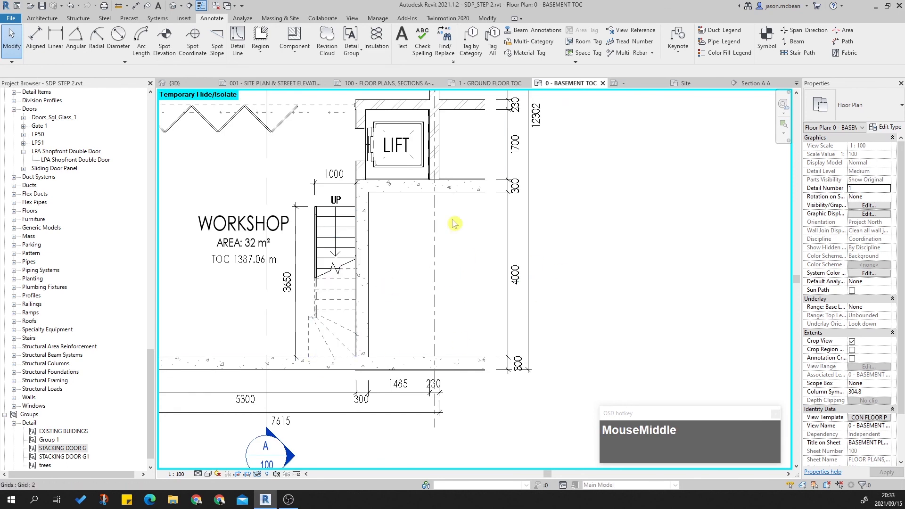
pyautogui.moveTo(427, 275); pyautogui.dragTo(429, 281, button='middle')
pyautogui.scroll(-2, 431, 278)
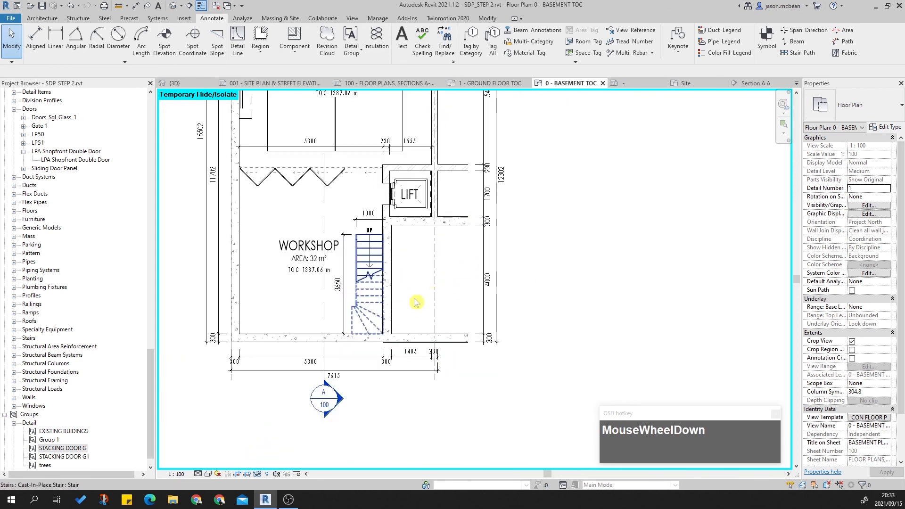
pyautogui.scroll(2, 406, 322)
pyautogui.scroll(-3, 453, 211)
pyautogui.moveTo(397, 244); pyautogui.dragTo(385, 396, button='middle')
pyautogui.scroll(-1, 474, 277)
pyautogui.scroll(-1, 474, 277)
pyautogui.moveTo(530, 301); pyautogui.dragTo(487, 362, button='middle')
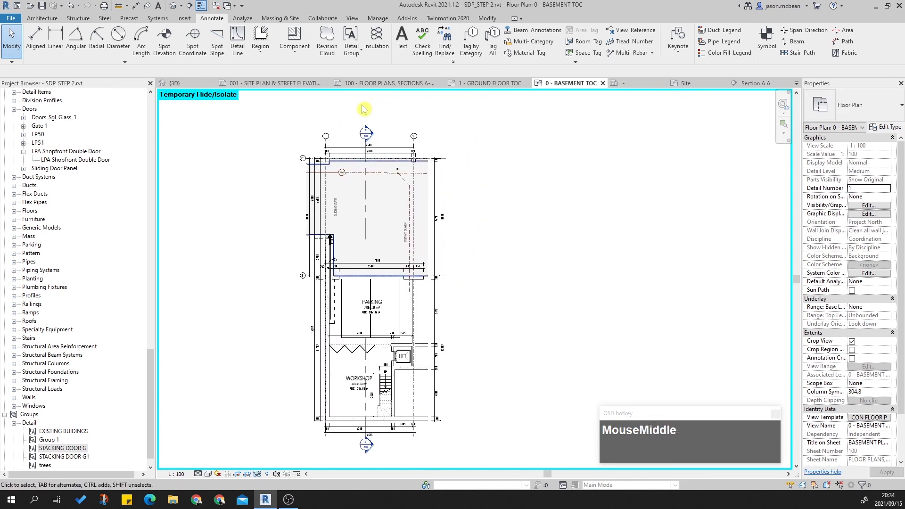
# Step: Review the 1 - GROUND FLOOR TOC plan from Shop 1 through the entertainment area to the roof garden for missing annotations
pyautogui.click(503, 85)
pyautogui.scroll(-3, 529, 226)
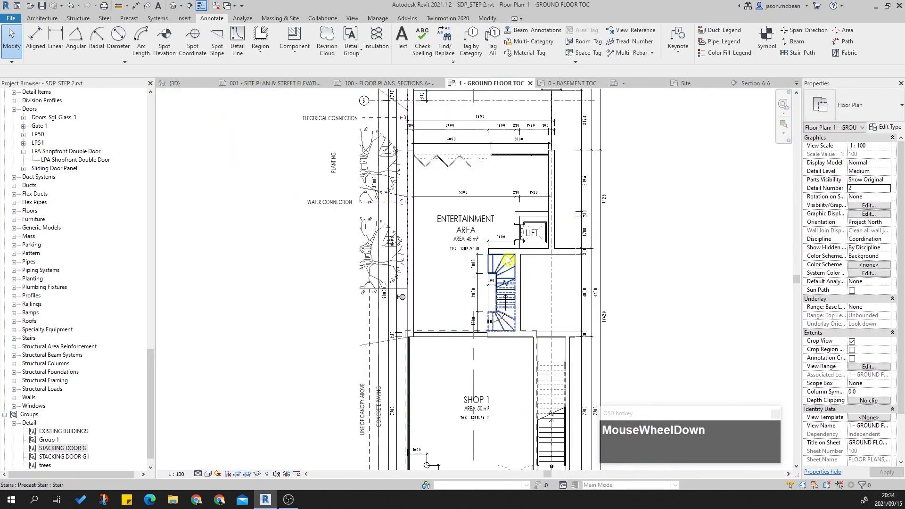
pyautogui.click(678, 270)
pyautogui.scroll(2, 587, 320)
pyautogui.moveTo(581, 333); pyautogui.dragTo(602, 175, button='middle')
pyautogui.moveTo(397, 266); pyautogui.dragTo(407, 389, button='middle')
pyautogui.moveTo(427, 461); pyautogui.dragTo(357, 366, button='middle')
pyautogui.scroll(2, 347, 312)
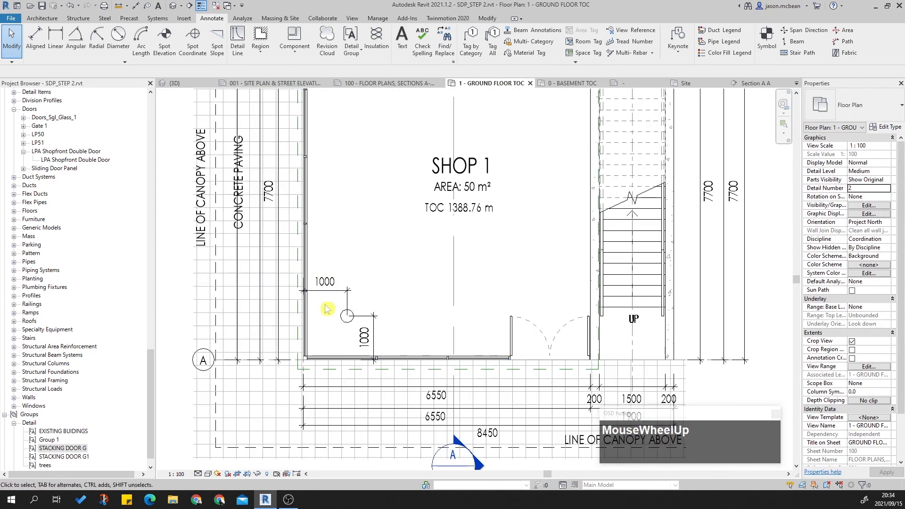
pyautogui.scroll(2, 372, 320)
pyautogui.scroll(-3, 385, 303)
pyautogui.moveTo(426, 288); pyautogui.dragTo(415, 454, button='middle')
pyautogui.moveTo(447, 253); pyautogui.dragTo(433, 421, button='middle')
pyautogui.moveTo(430, 151); pyautogui.dragTo(426, 251, button='middle')
pyautogui.scroll(-2, 425, 251)
pyautogui.moveTo(440, 210); pyautogui.dragTo(424, 273, button='middle')
pyautogui.scroll(1, 402, 219)
pyautogui.scroll(2, 402, 219)
pyautogui.scroll(-2, 402, 219)
pyautogui.moveTo(438, 330); pyautogui.dragTo(450, 251, button='middle')
pyautogui.scroll(-1, 383, 226)
pyautogui.scroll(-1, 542, 327)
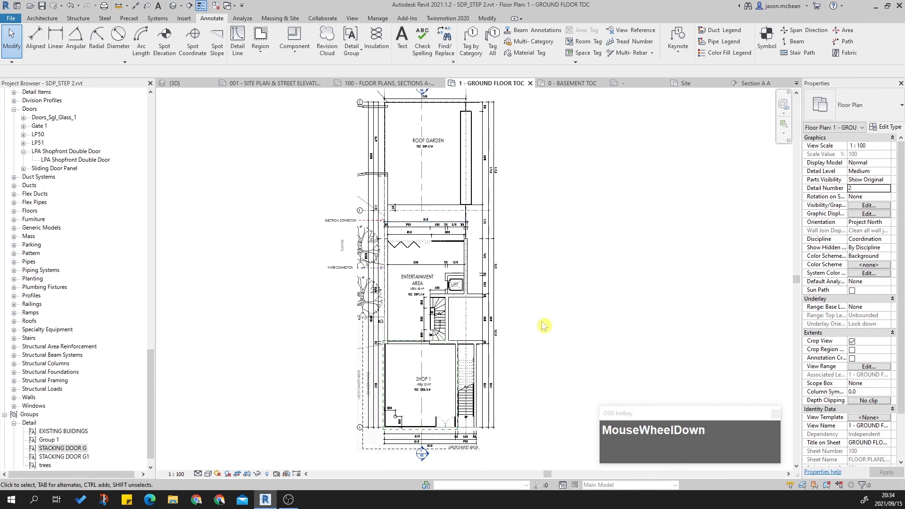
pyautogui.moveTo(542, 327); pyautogui.dragTo(539, 307, button='middle')
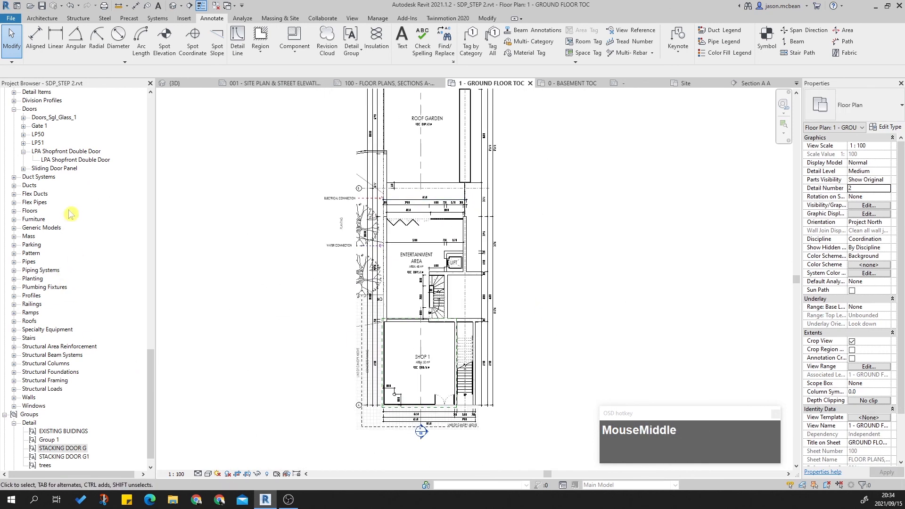
# Step: Open the sheet 100 - FLOOR PLANS, SECTIONS A-A & ELEVATIONS
pyautogui.scroll(-1, 79, 190)
pyautogui.scroll(6, 89, 266)
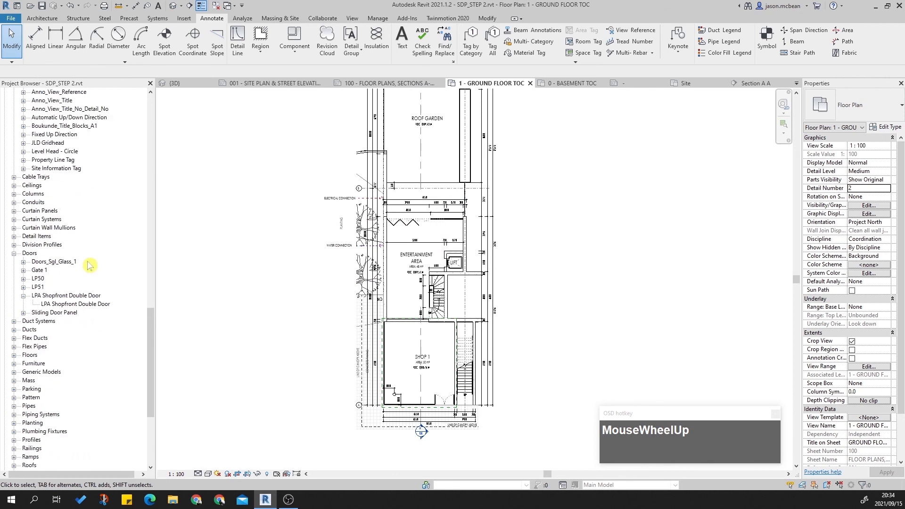
pyautogui.scroll(-2, 108, 329)
pyautogui.moveTo(151, 333); pyautogui.dragTo(151, 400)
pyautogui.click(65, 423)
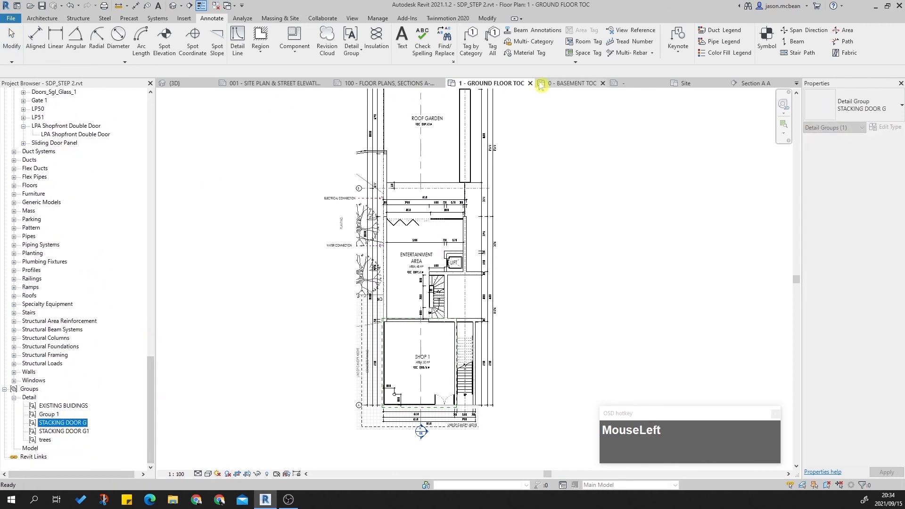
pyautogui.scroll(5, 75, 212)
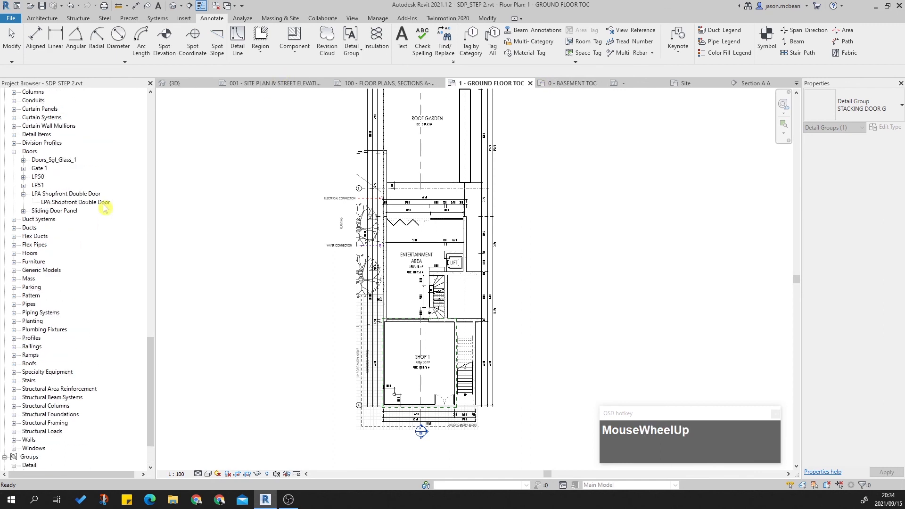
pyautogui.moveTo(150, 370); pyautogui.dragTo(133, 219)
pyautogui.doubleClick(66, 189)
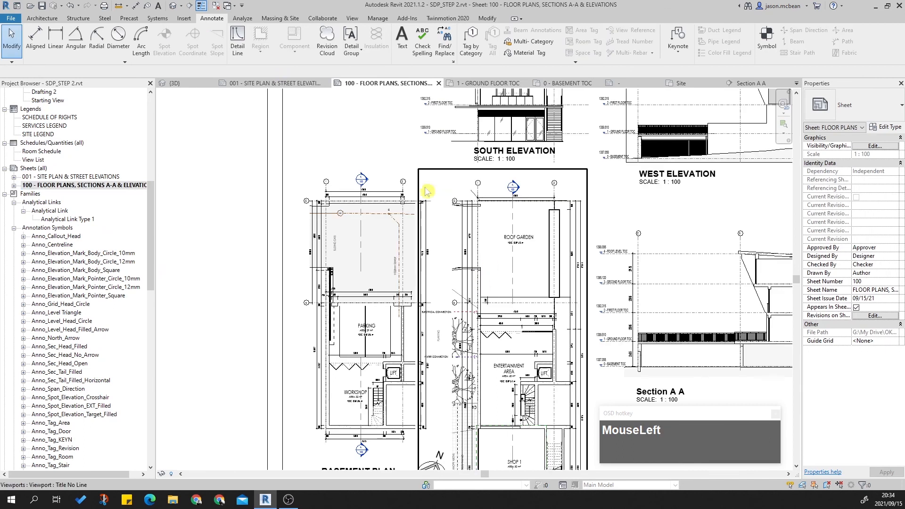
# Step: Nudge the basement plan viewport to the left and the ground floor plan viewport to the right on the sheet
pyautogui.scroll(-2, 617, 333)
pyautogui.scroll(2, 605, 337)
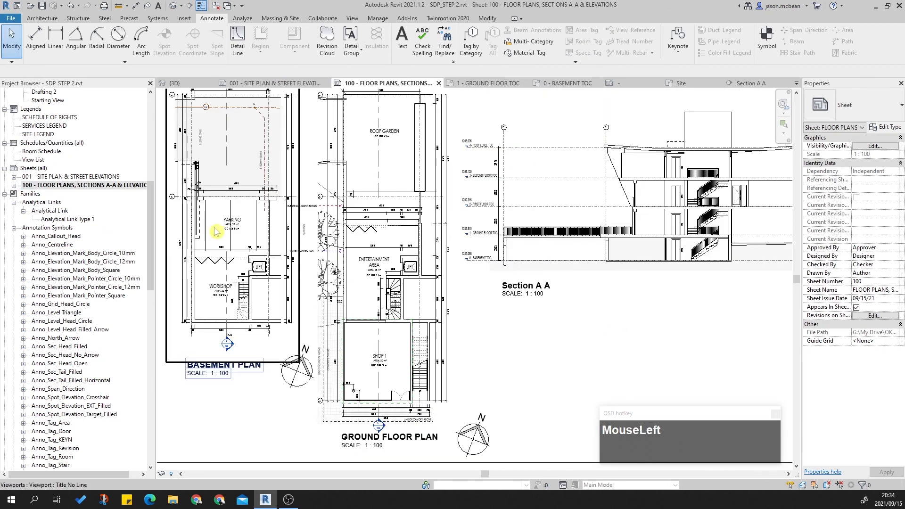
pyautogui.click(242, 233)
pyautogui.scroll(-1, 565, 327)
pyautogui.press('Left')
pyautogui.press('Left')
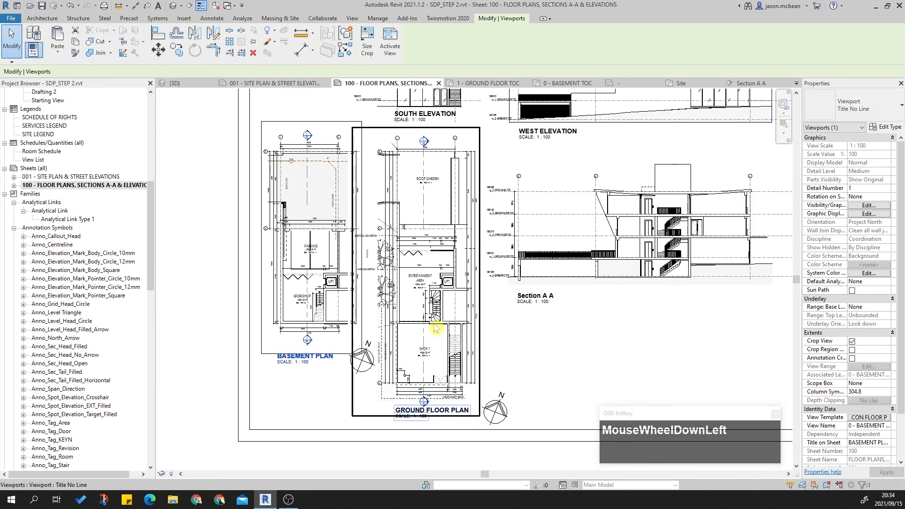
pyautogui.press('Left')
pyautogui.click(372, 384)
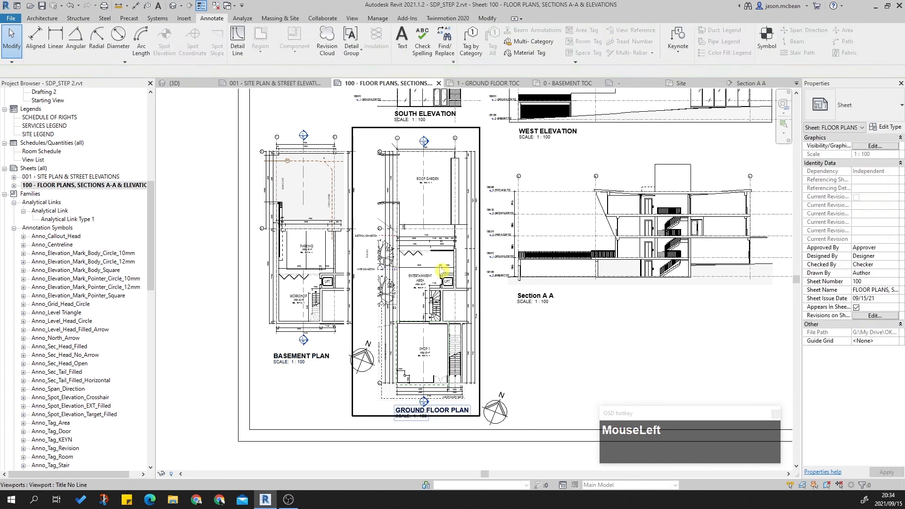
pyautogui.press('Right')
pyautogui.click(546, 341)
# Step: Inspect the basement and ground floor plans on the sheet, checking the connection labels, planting, dimensions and spacing between the viewports
pyautogui.scroll(4, 329, 283)
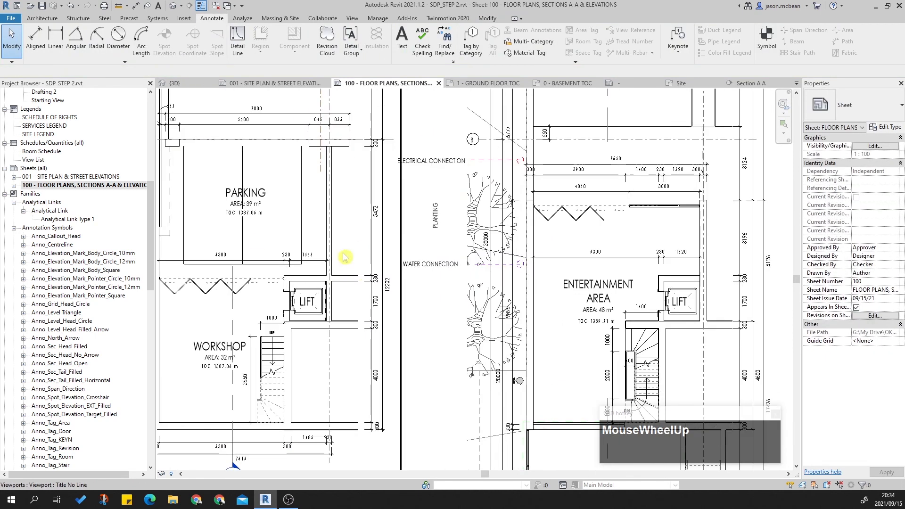
pyautogui.scroll(-4, 412, 295)
pyautogui.press('Escape')
pyautogui.scroll(5, 464, 255)
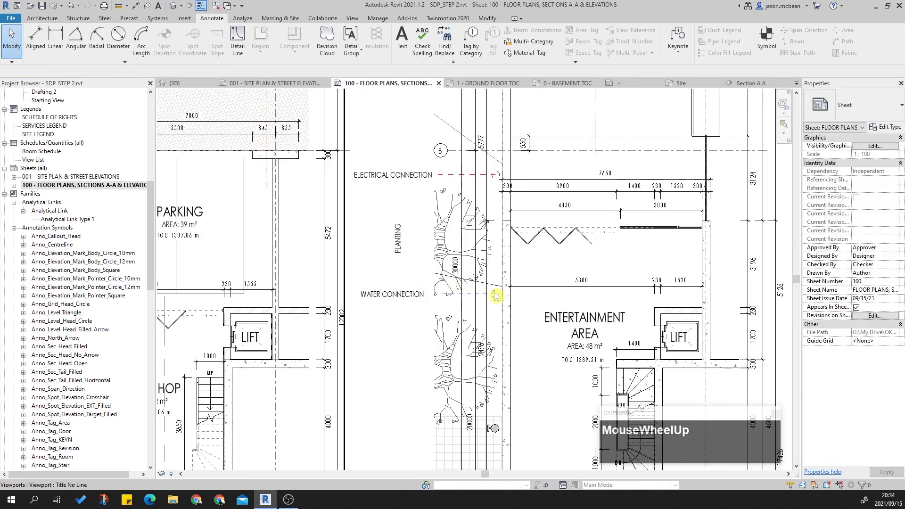
pyautogui.scroll(-2, 505, 293)
pyautogui.press('Escape')
pyautogui.moveTo(507, 300); pyautogui.dragTo(510, 154, button='middle')
pyautogui.press('Escape')
pyautogui.moveTo(493, 372); pyautogui.dragTo(435, 282, button='middle')
pyautogui.scroll(2, 402, 273)
pyautogui.scroll(2, 413, 215)
pyautogui.press('Escape')
pyautogui.scroll(-2, 414, 217)
pyautogui.moveTo(415, 218); pyautogui.dragTo(404, 356, button='middle')
pyautogui.scroll(2, 403, 352)
pyautogui.moveTo(418, 222); pyautogui.dragTo(405, 440, button='middle')
pyautogui.scroll(3, 408, 318)
pyautogui.scroll(-1, 404, 332)
pyautogui.scroll(-3, 403, 331)
pyautogui.press('Escape')
pyautogui.scroll(3, 404, 335)
pyautogui.press('Escape')
pyautogui.scroll(-3, 425, 328)
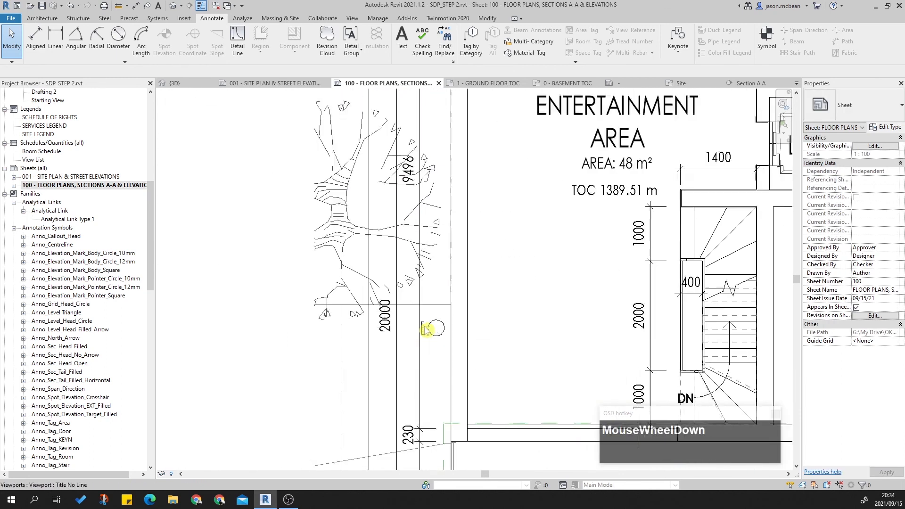
pyautogui.moveTo(546, 327); pyautogui.dragTo(408, 313, button='middle')
pyautogui.scroll(-4, 410, 311)
pyautogui.moveTo(397, 377); pyautogui.dragTo(449, 367, button='middle')
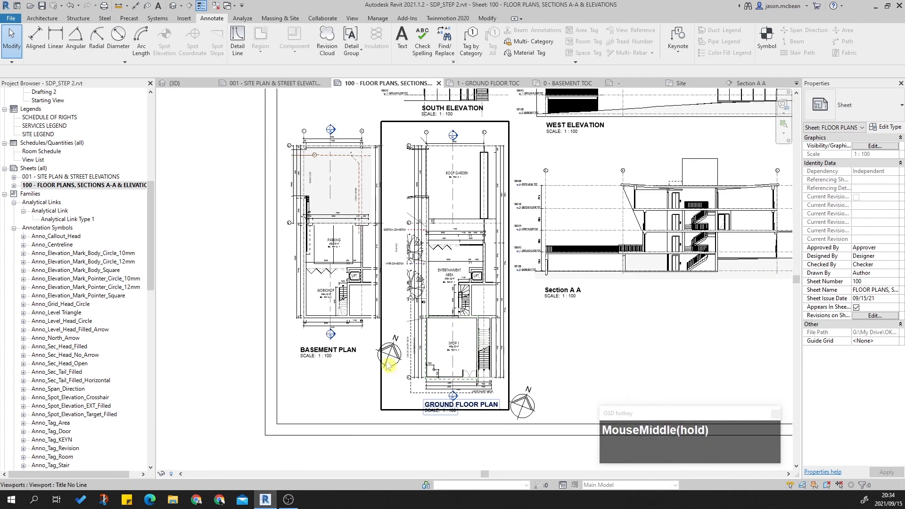
# Step: Check the overall sheet layout, and examine the entertainment area's staircase and adjoining walls on the ground floor plan
pyautogui.middleClick(591, 316)
pyautogui.middleClick(592, 316)
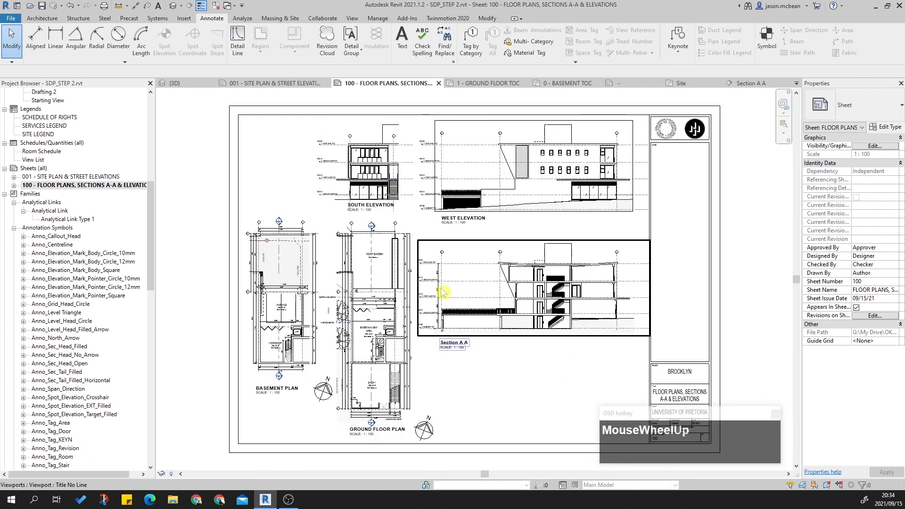
pyautogui.scroll(2, 442, 288)
pyautogui.moveTo(231, 255); pyautogui.dragTo(467, 257, button='middle')
pyautogui.scroll(3, 465, 256)
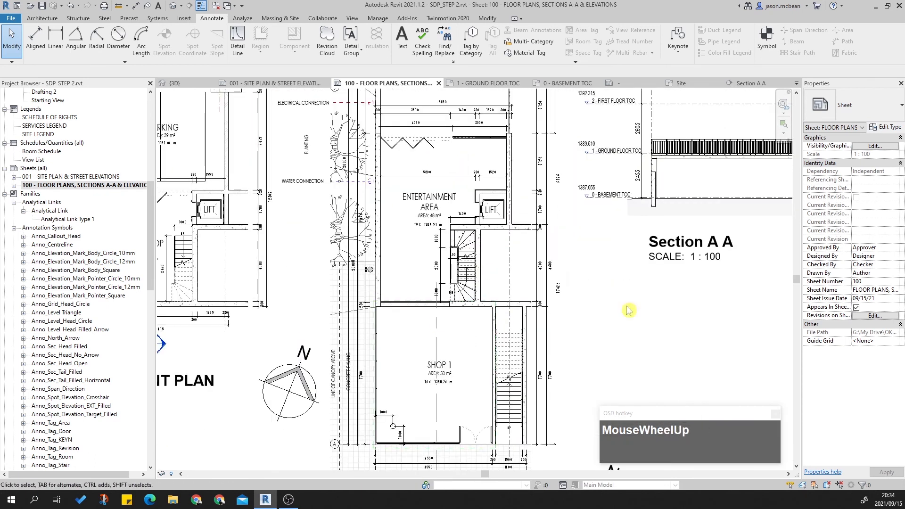
pyautogui.scroll(3, 471, 288)
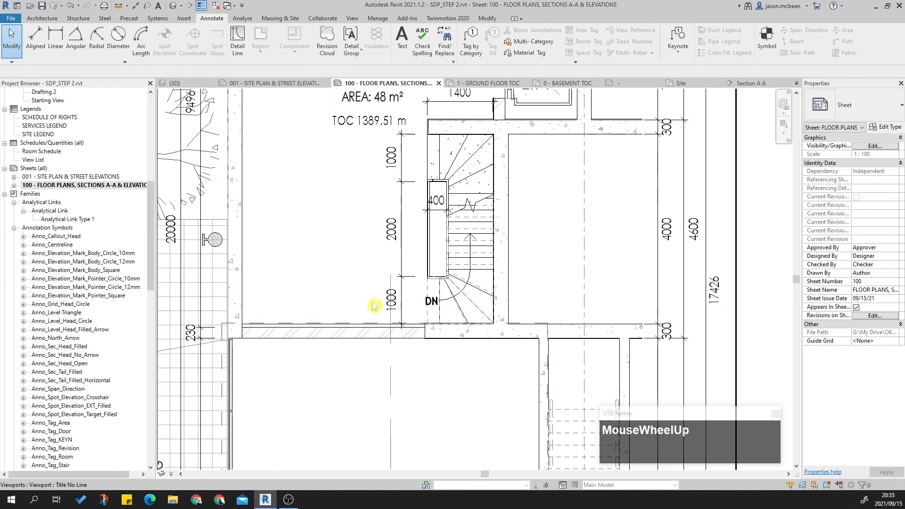